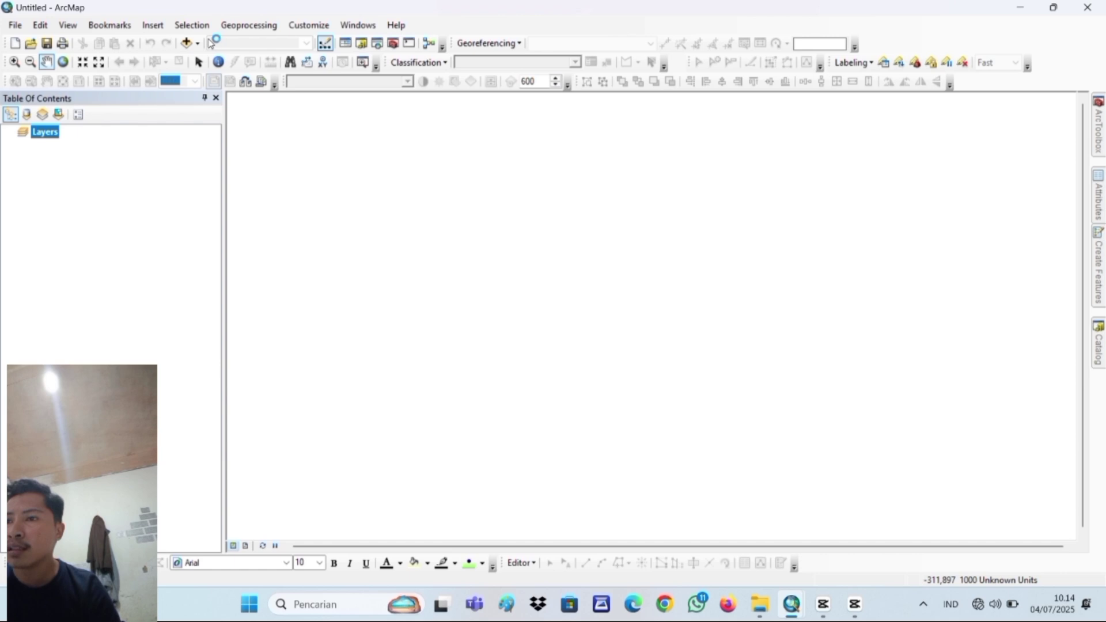
# Add PL_2012_project.shp and PL_2017_project.shp from D:\TUGAS PETA JAY\PL WANGGU to the map
pyautogui.click(198, 44)
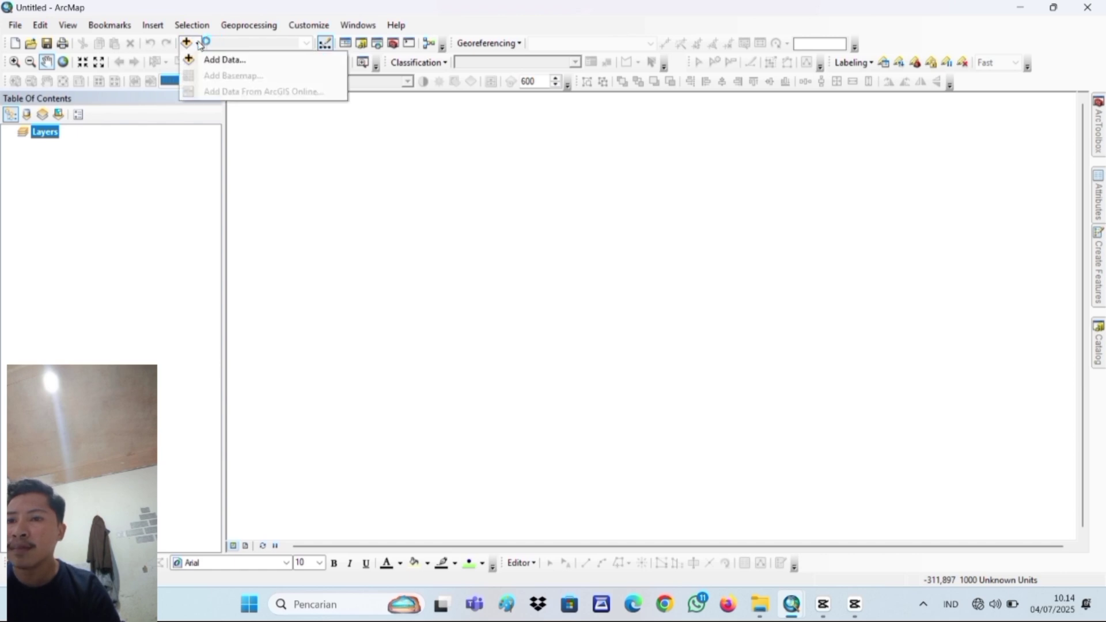
pyautogui.click(226, 60)
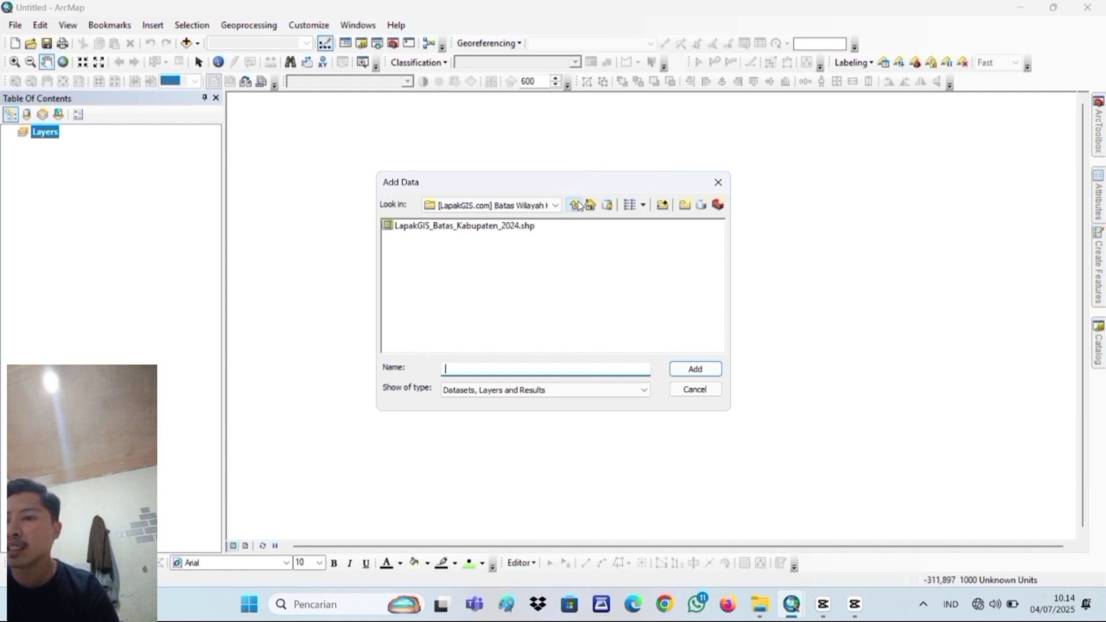
pyautogui.click(576, 205)
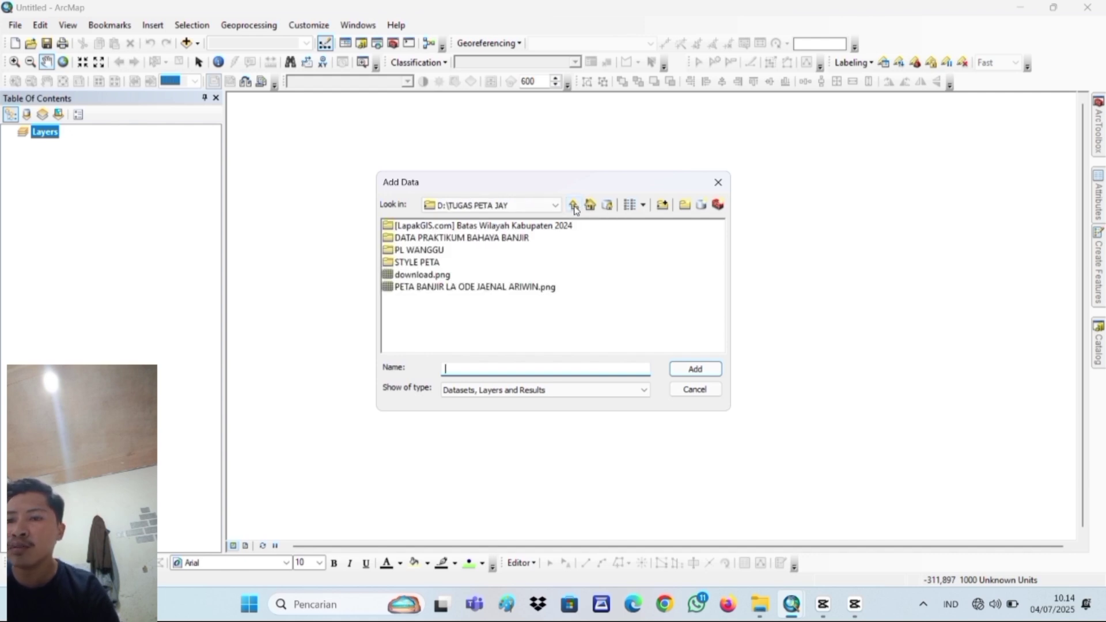
pyautogui.click(426, 252)
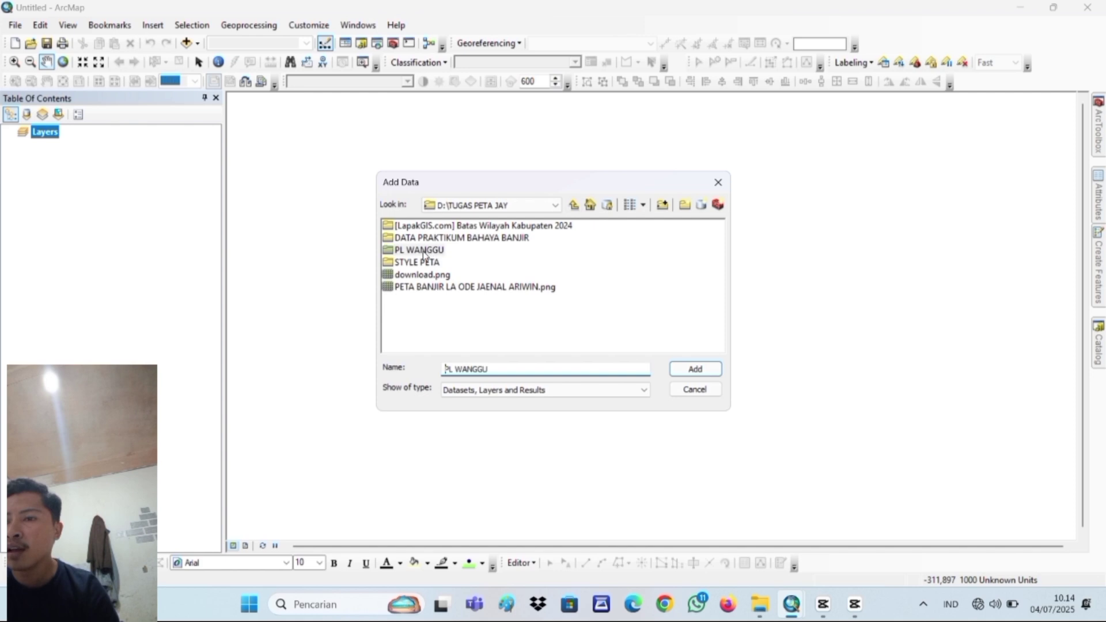
pyautogui.doubleClick(424, 251)
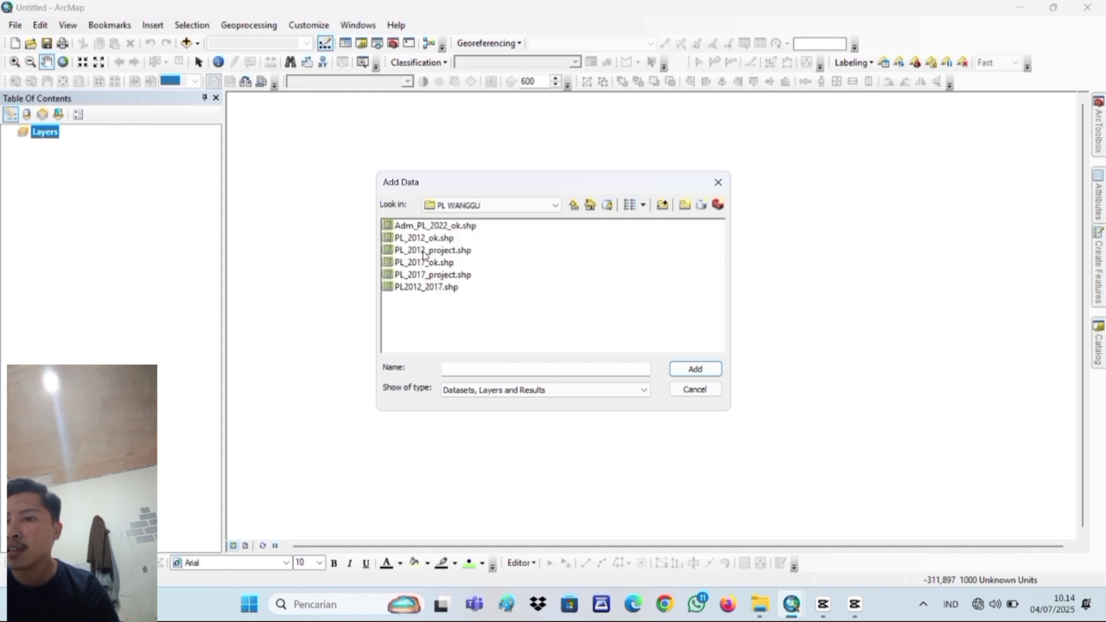
pyautogui.click(458, 251)
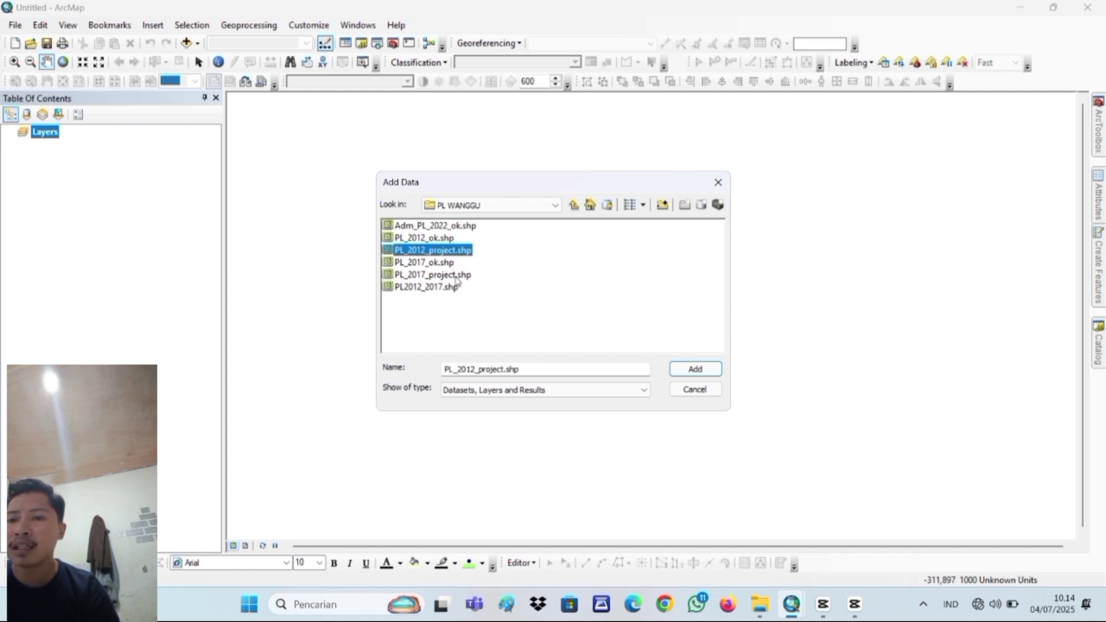
pyautogui.keyDown('ctrl'); pyautogui.click(455, 276); pyautogui.keyUp('ctrl')
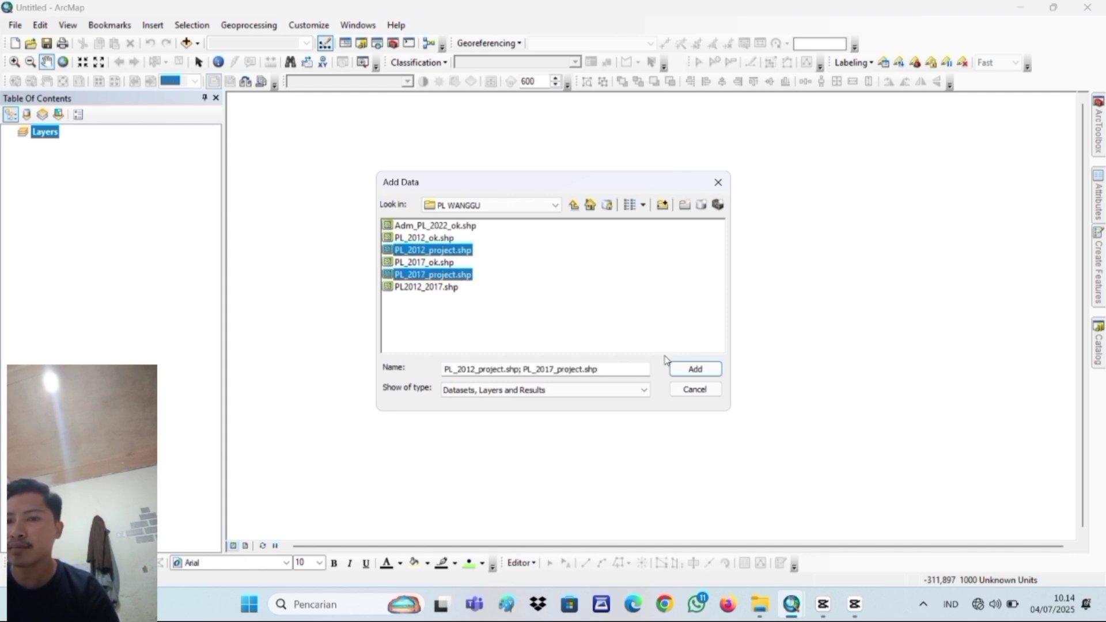
pyautogui.click(694, 377)
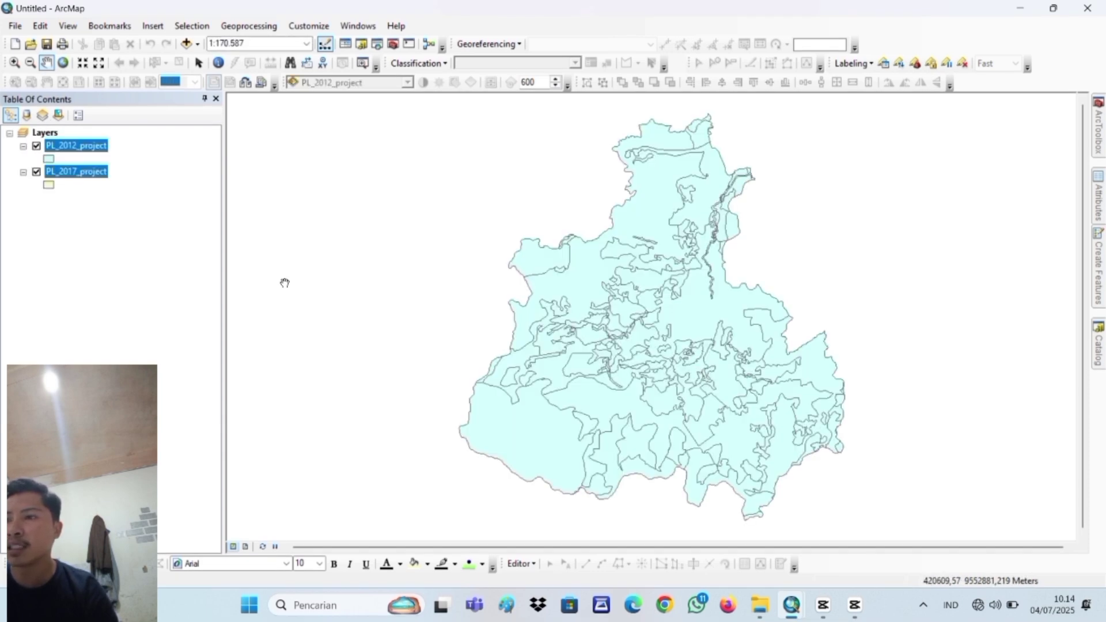
pyautogui.click(98, 226)
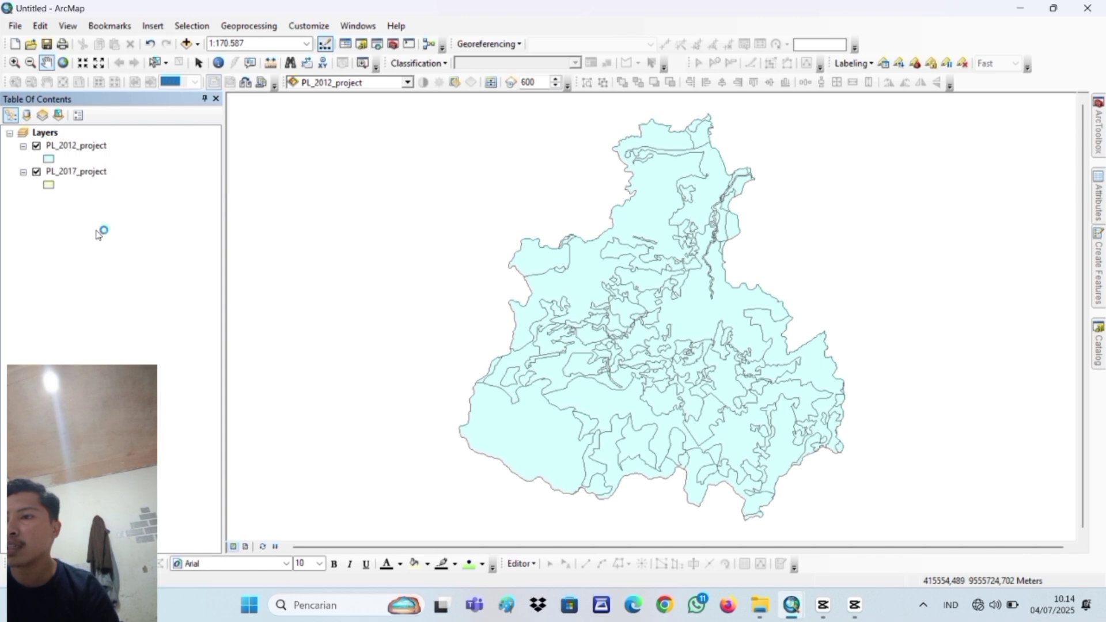
pyautogui.click(91, 147)
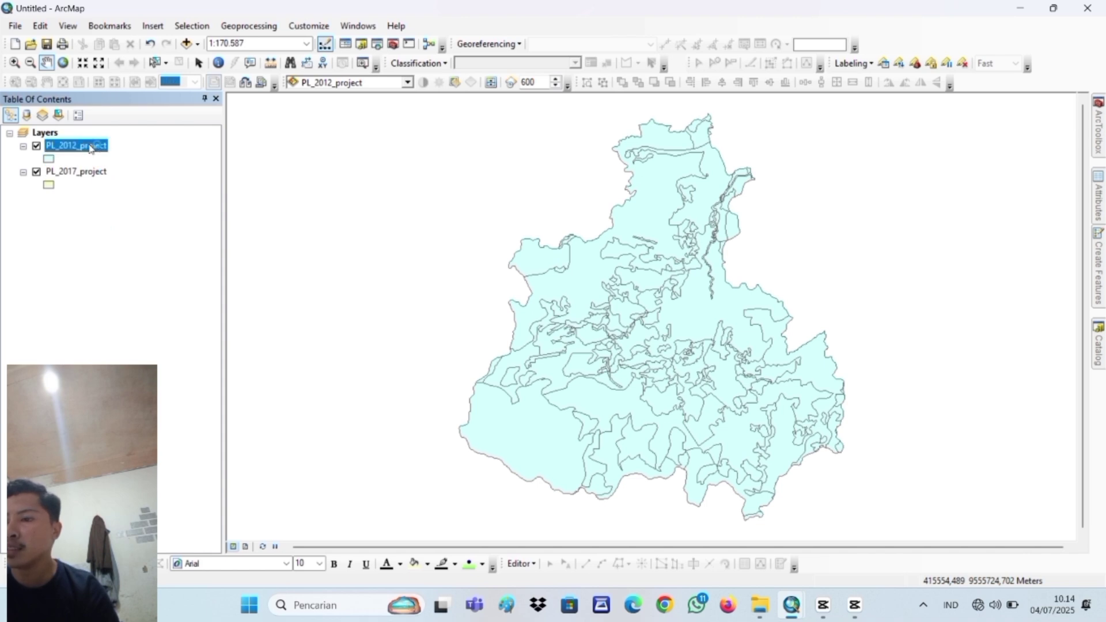
pyautogui.rightClick(92, 146)
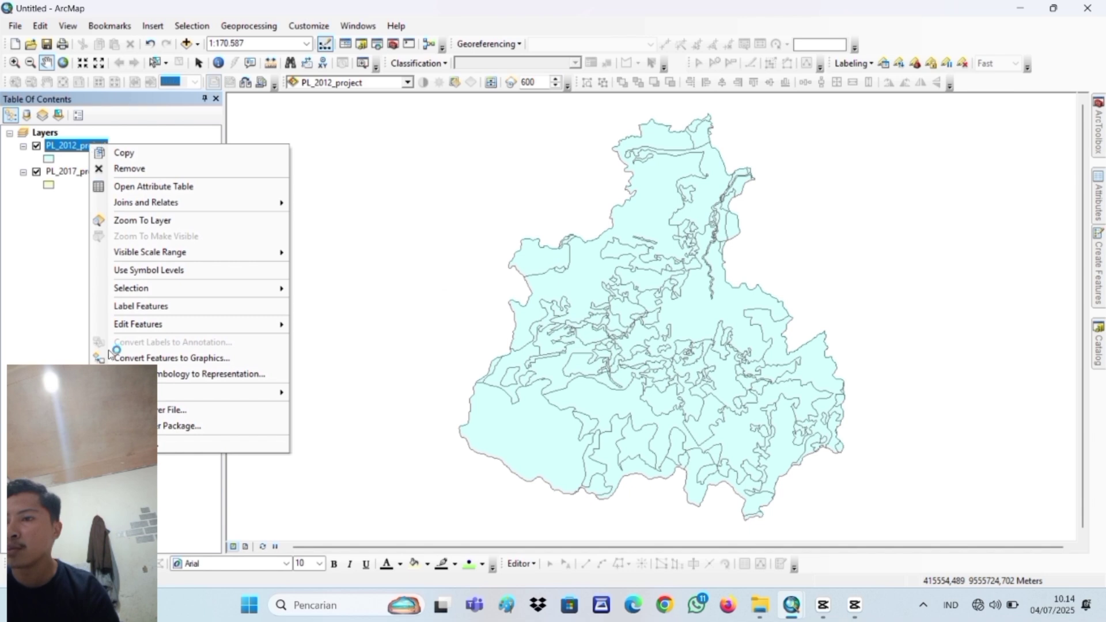
pyautogui.click(170, 190)
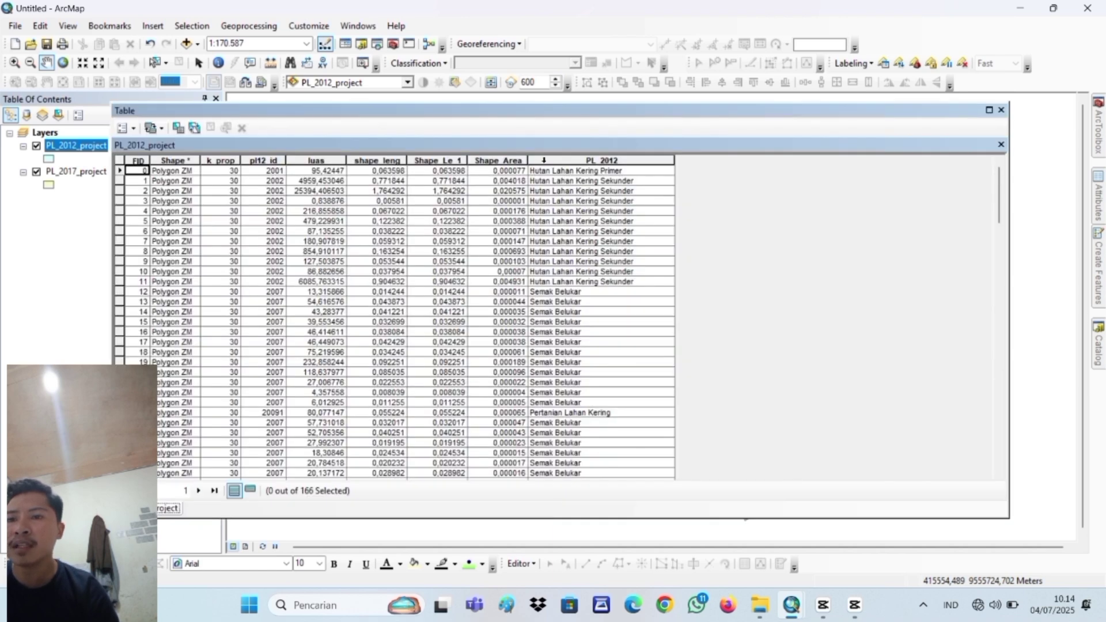
pyautogui.click(543, 160)
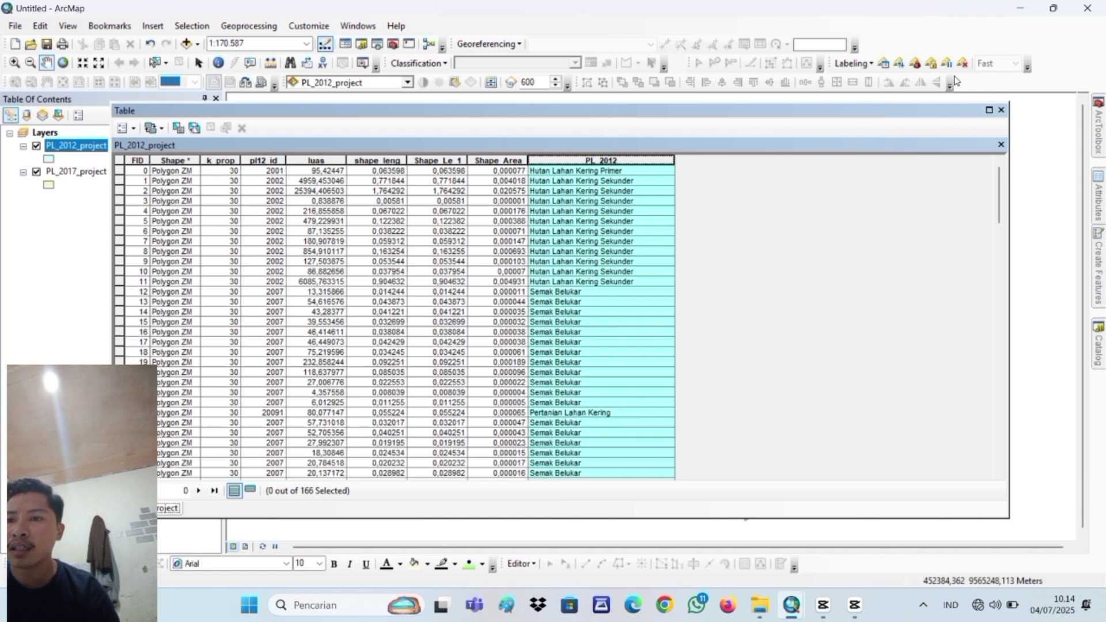
pyautogui.click(1002, 111)
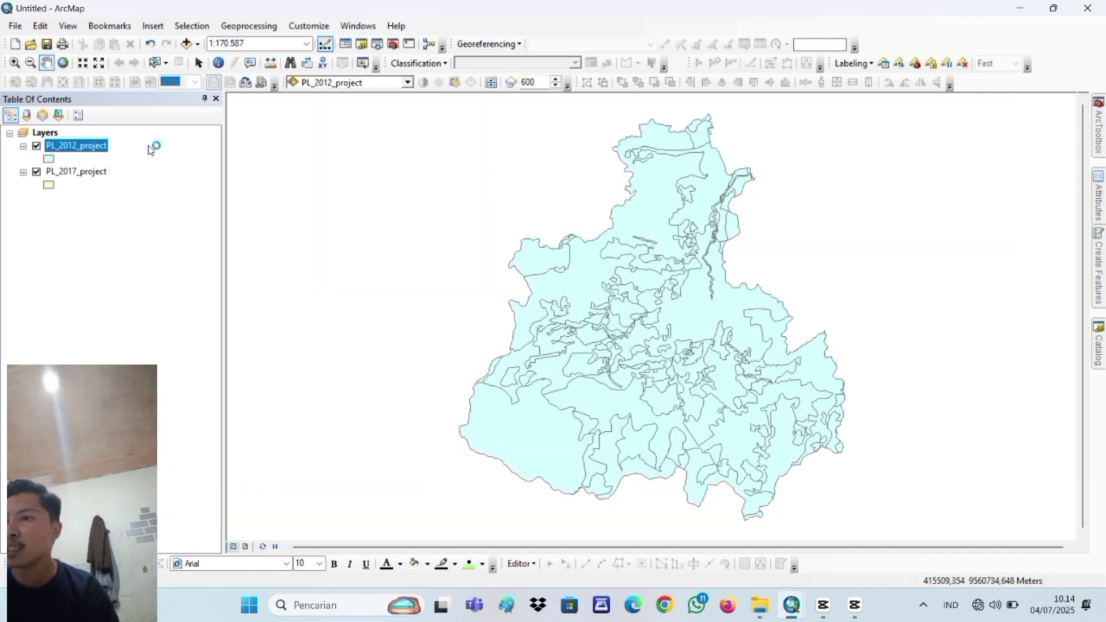
# Give PL_2012_project unique-value symbology on the PL_2012 field with a dark multicolour ramp
pyautogui.rightClick(85, 145)
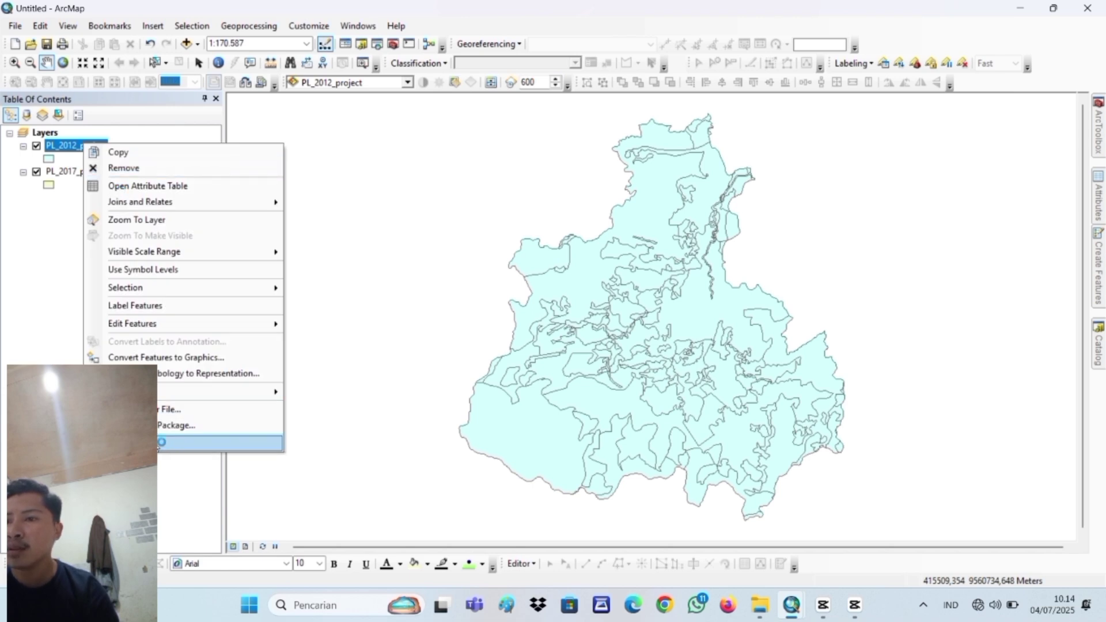
pyautogui.click(173, 442)
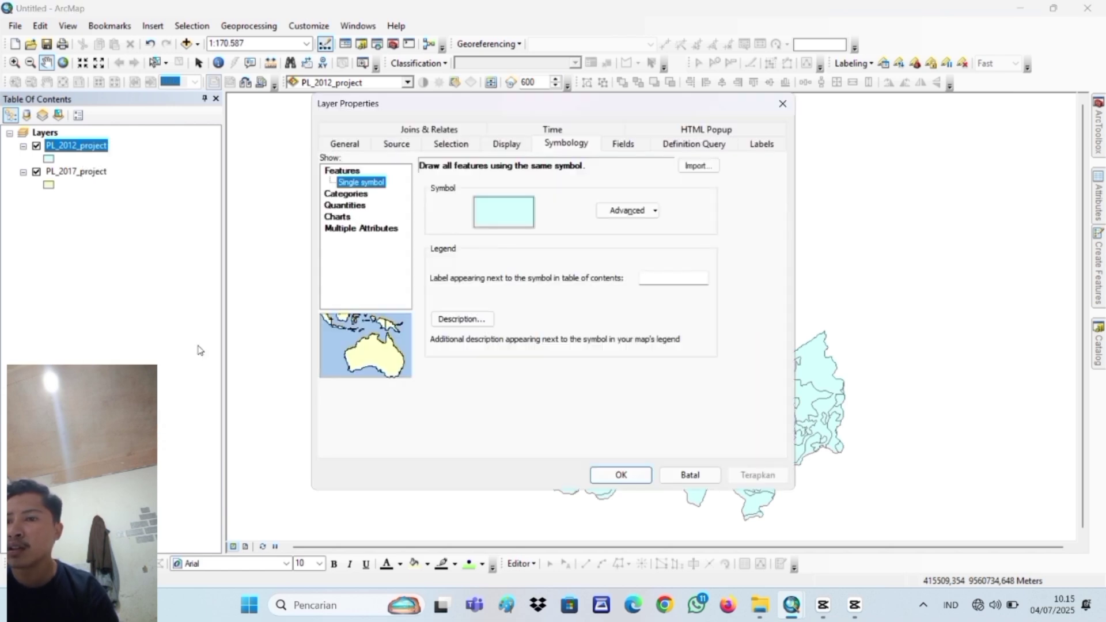
pyautogui.click(346, 205)
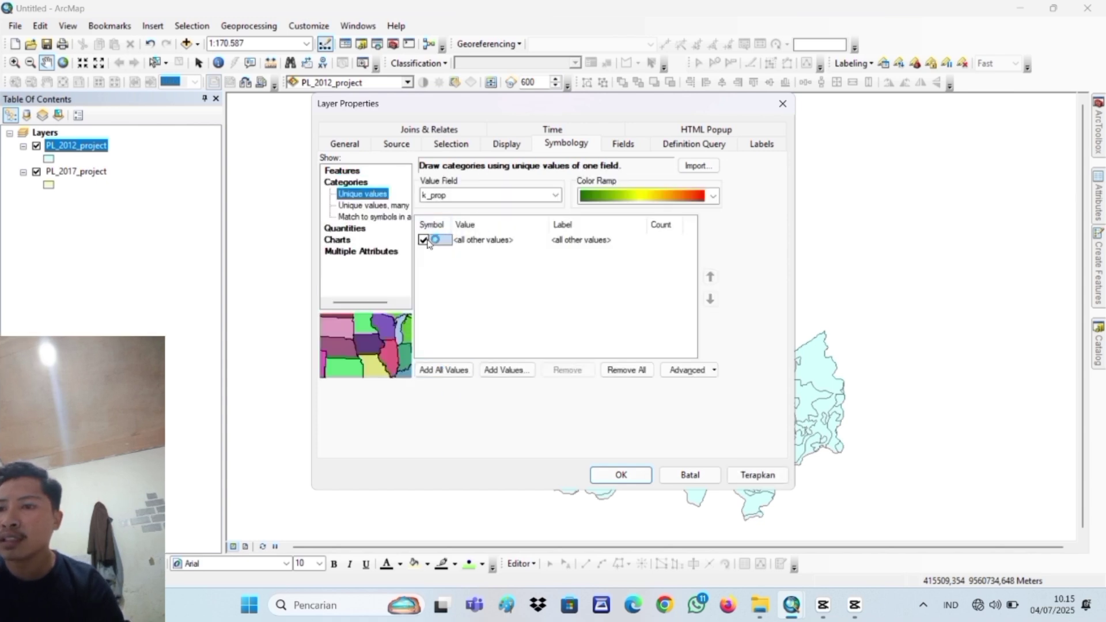
pyautogui.click(494, 196)
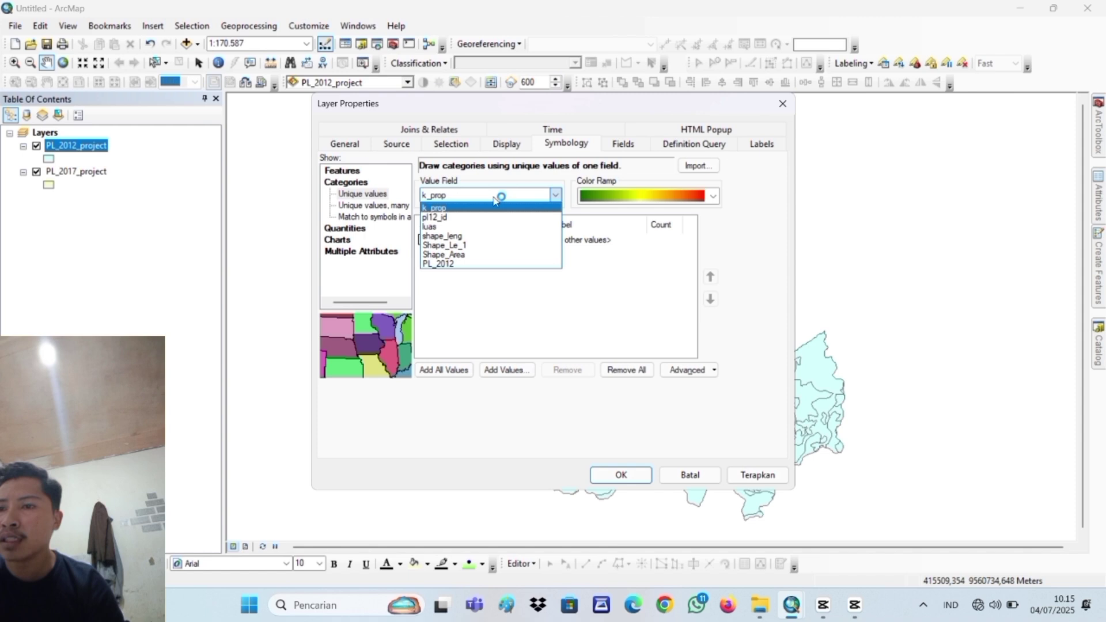
pyautogui.click(467, 265)
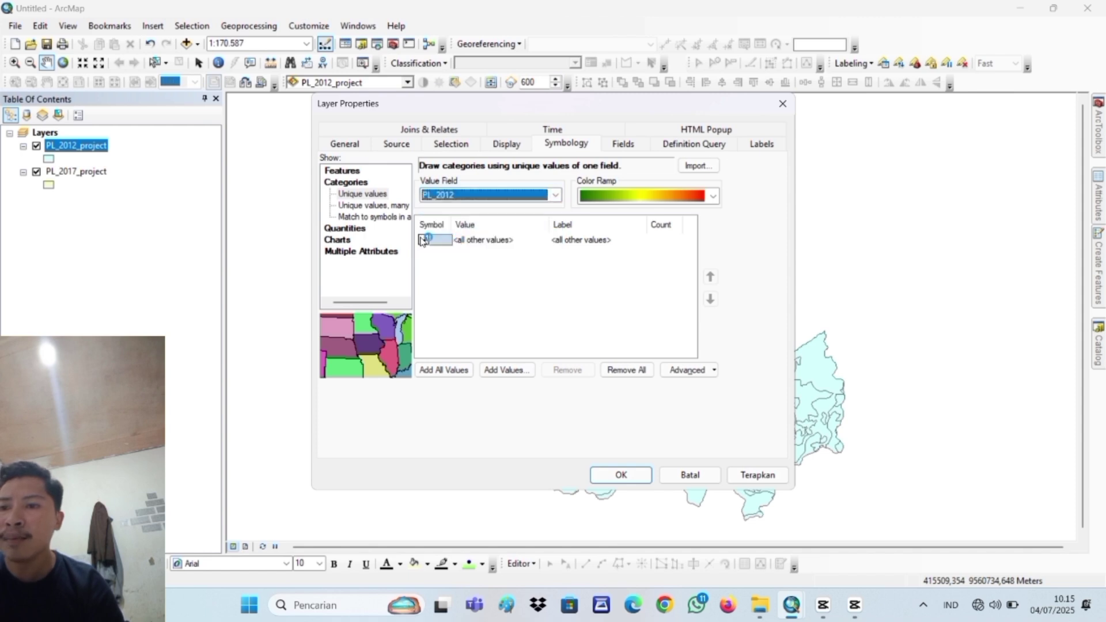
pyautogui.click(433, 369)
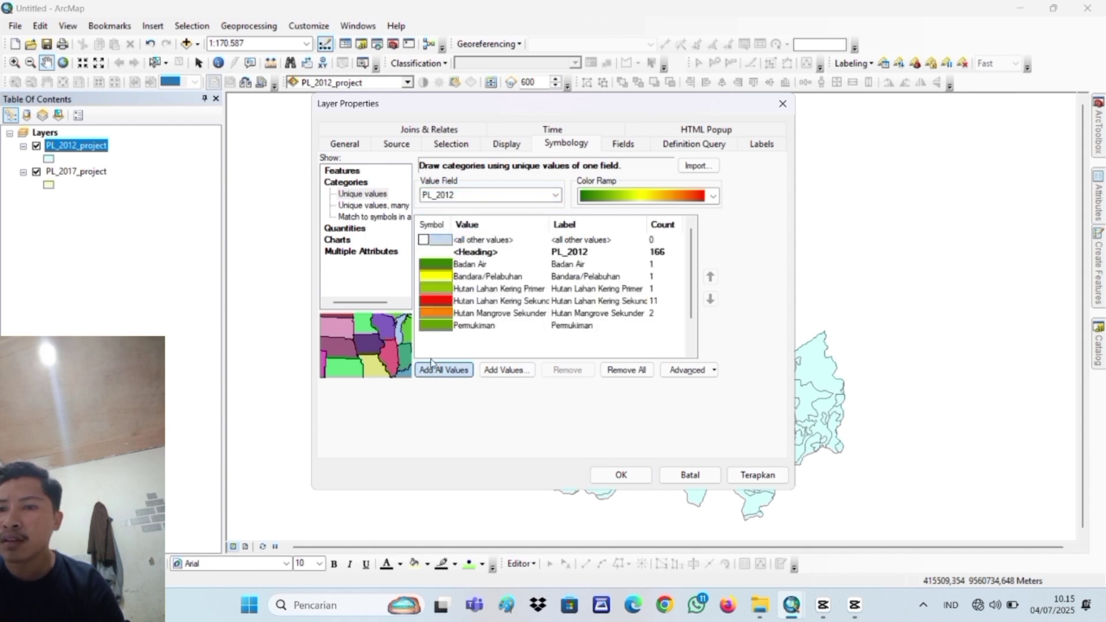
pyautogui.click(714, 196)
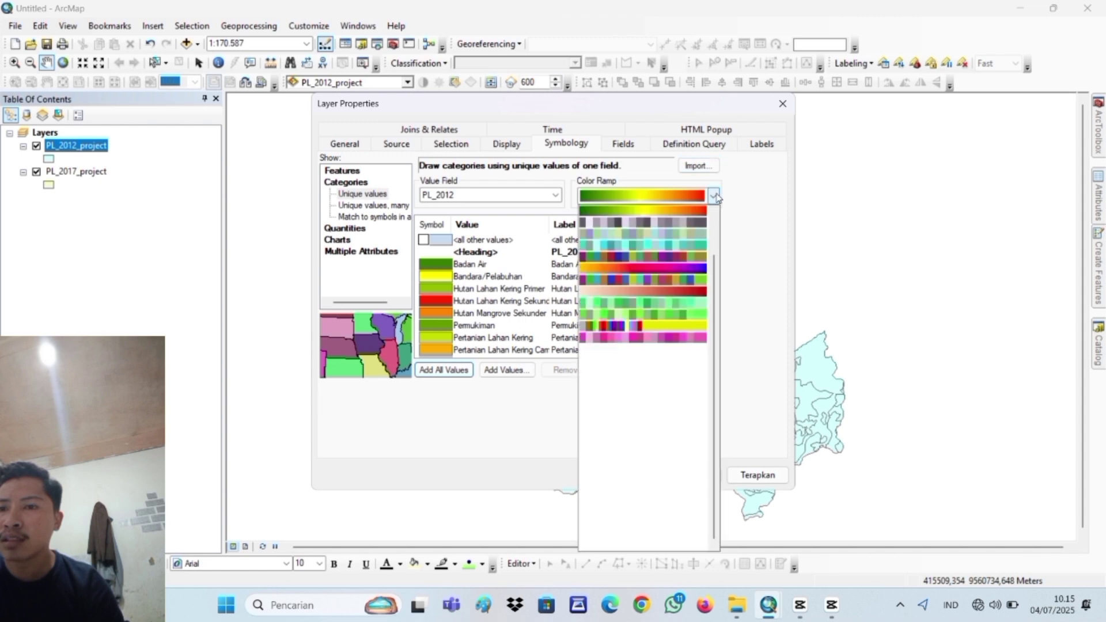
pyautogui.click(627, 258)
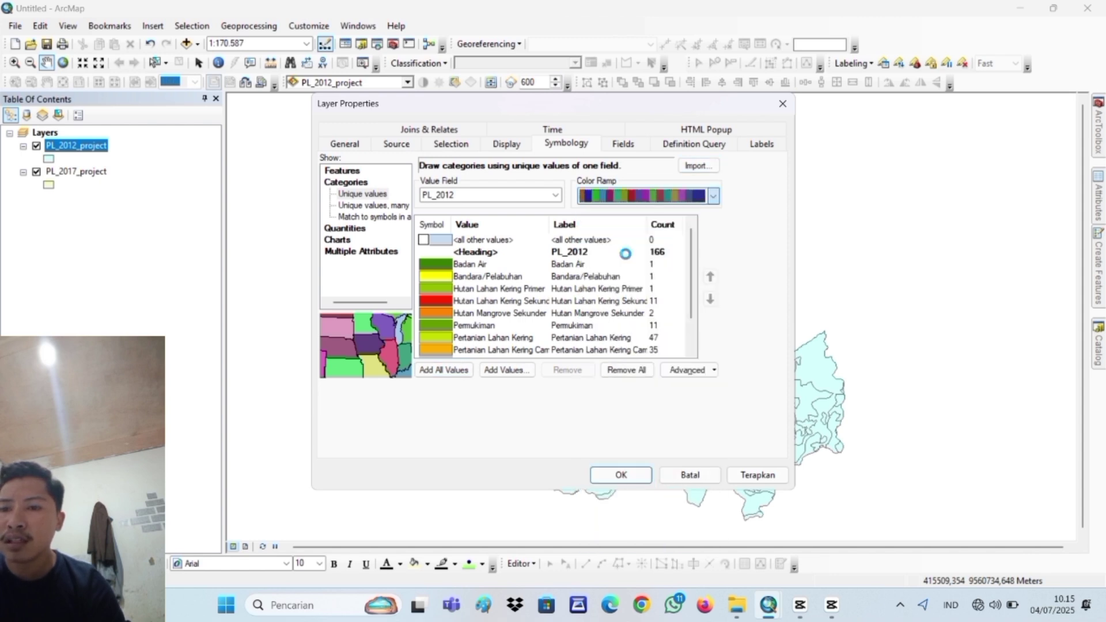
pyautogui.click(614, 476)
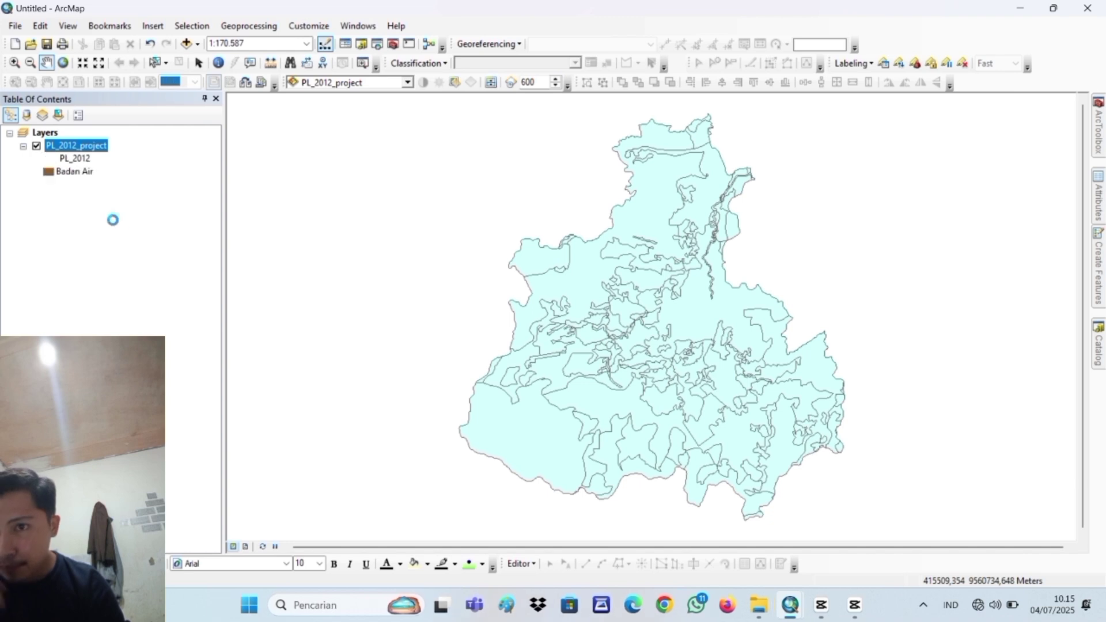
pyautogui.click(96, 321)
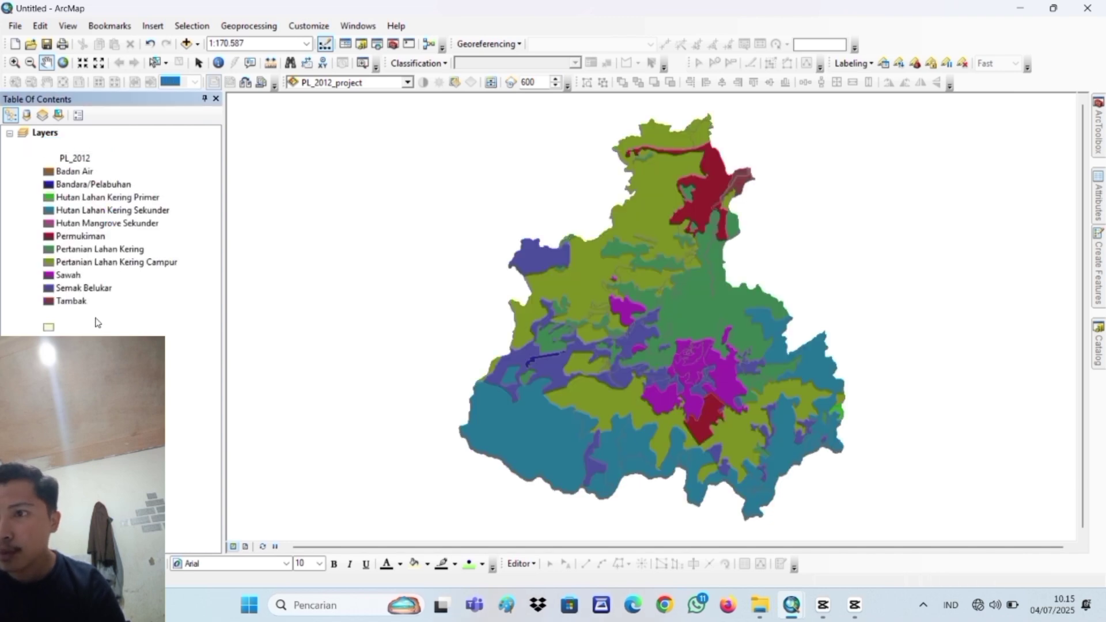
pyautogui.rightClick(97, 322)
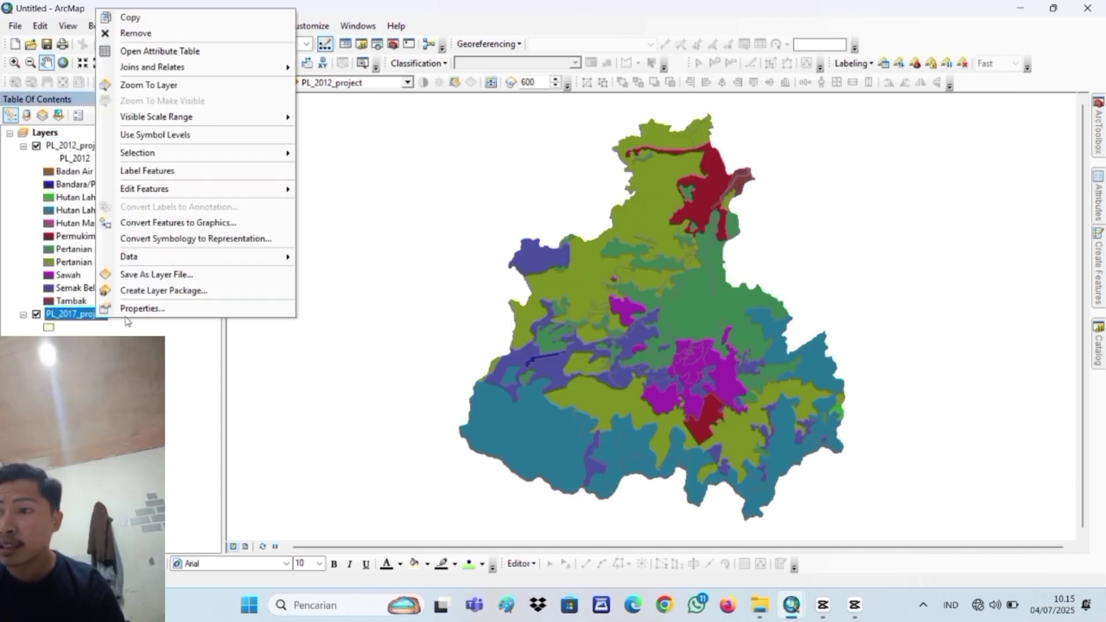
pyautogui.click(181, 56)
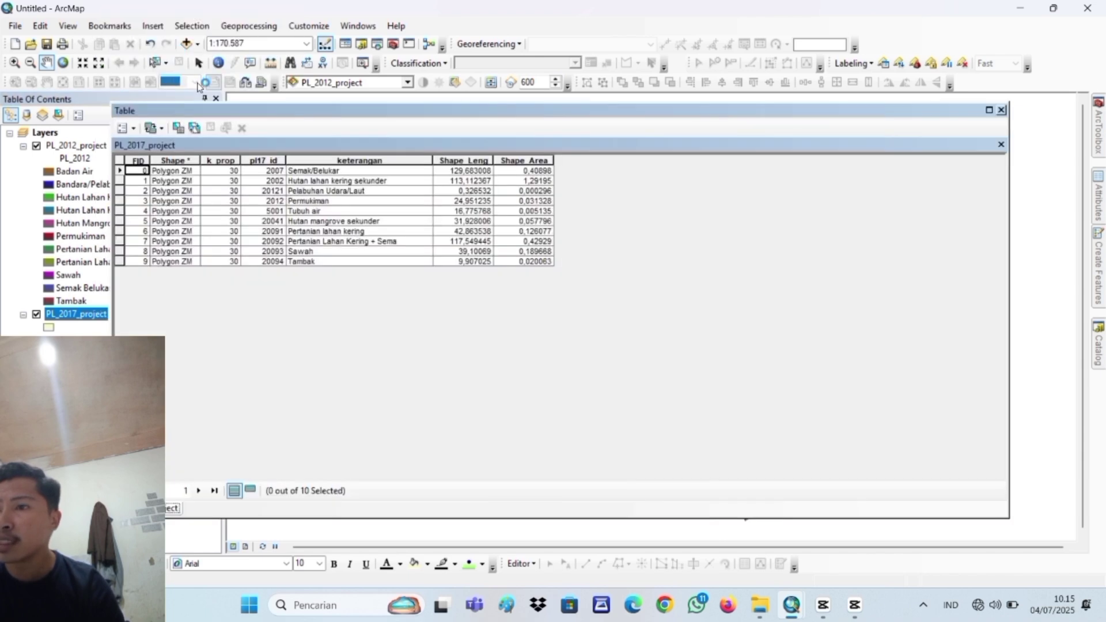
pyautogui.click(339, 169)
pyautogui.click(343, 158)
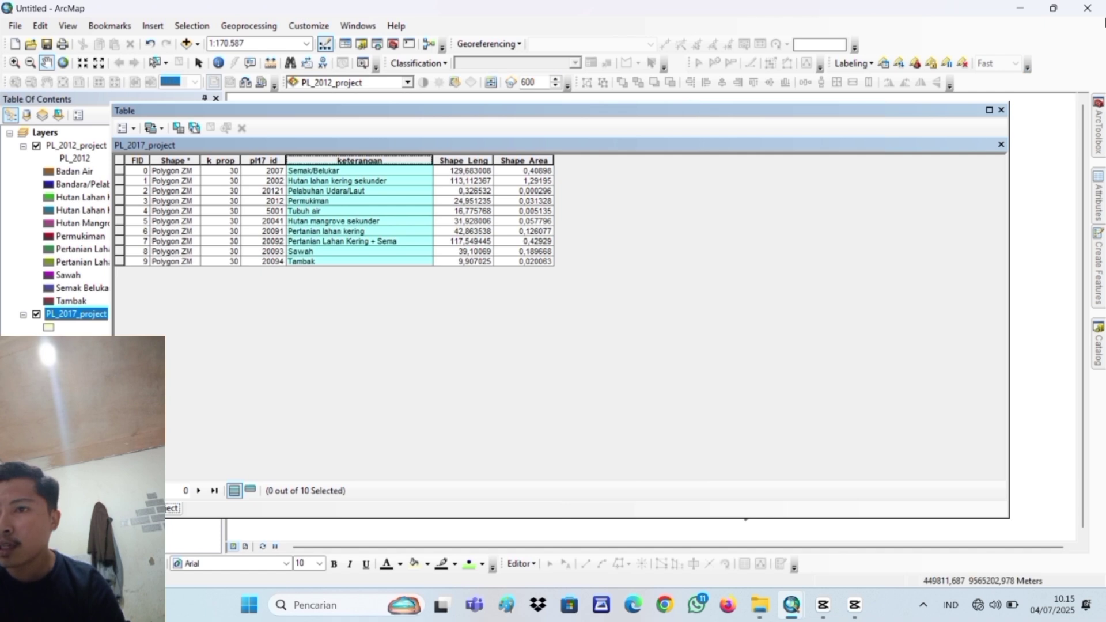
pyautogui.click(1001, 110)
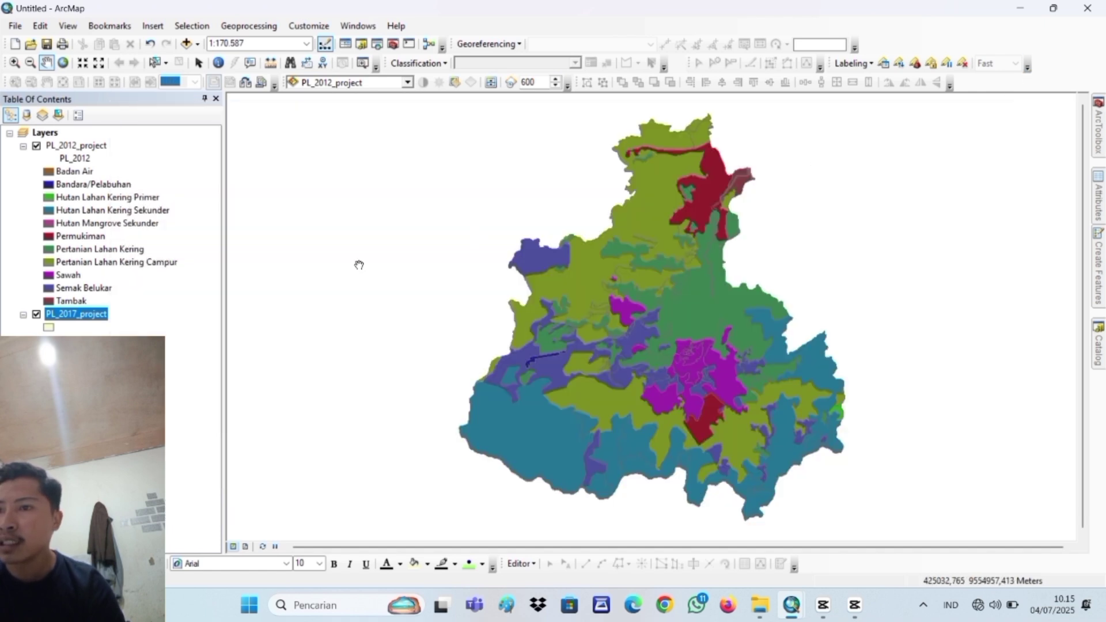
pyautogui.rightClick(89, 318)
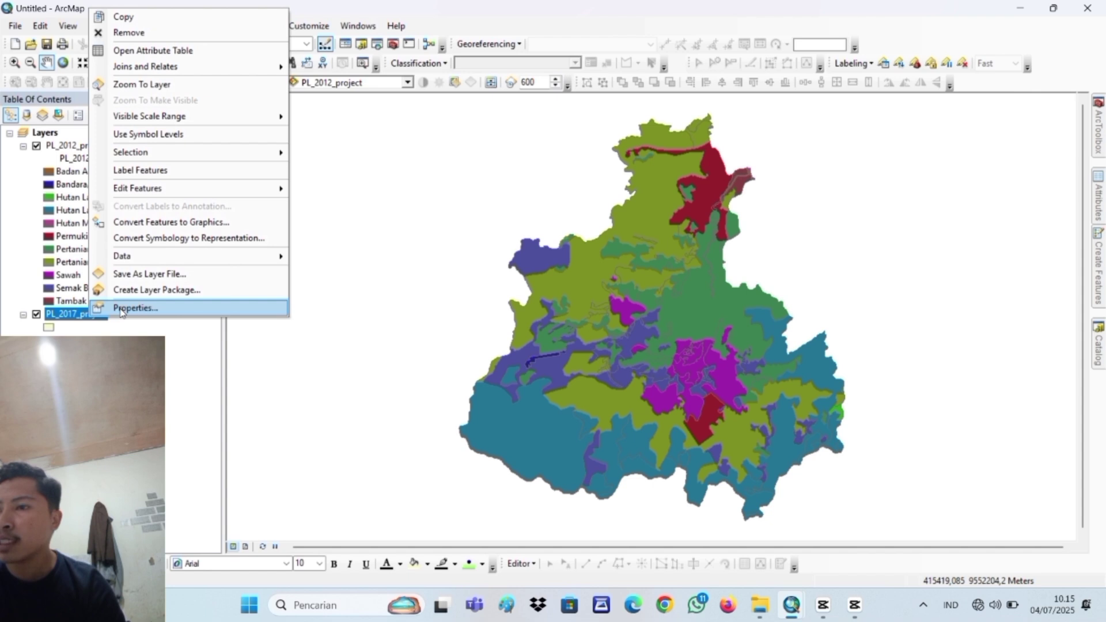
# Symbolise PL_2017_project by unique keterangan values, adding all 10 land-cover classes
pyautogui.click(121, 310)
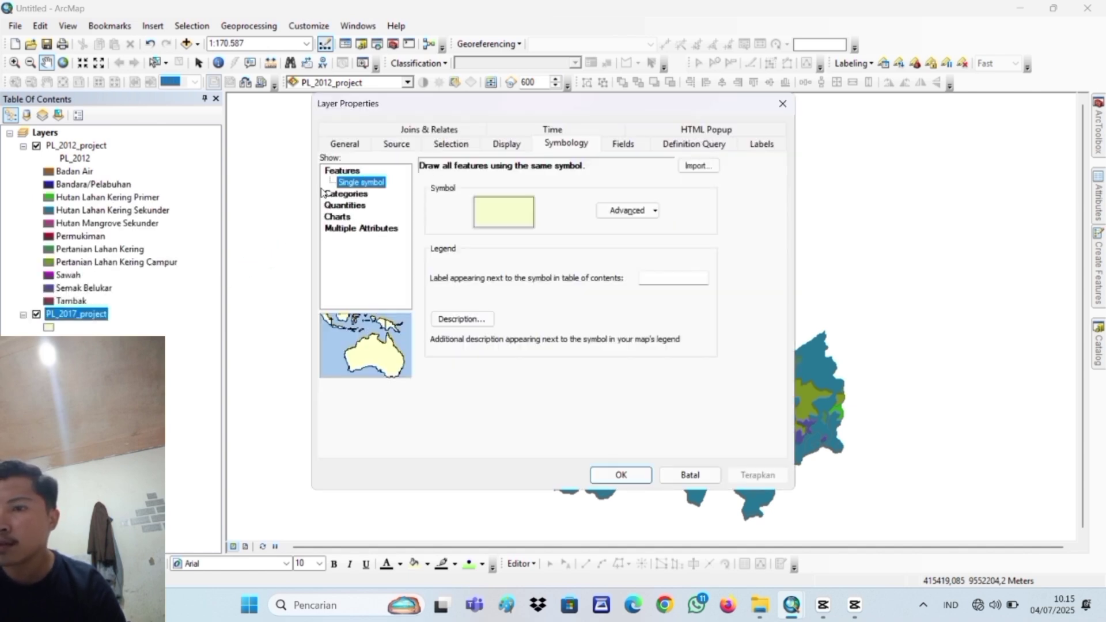
pyautogui.click(325, 195)
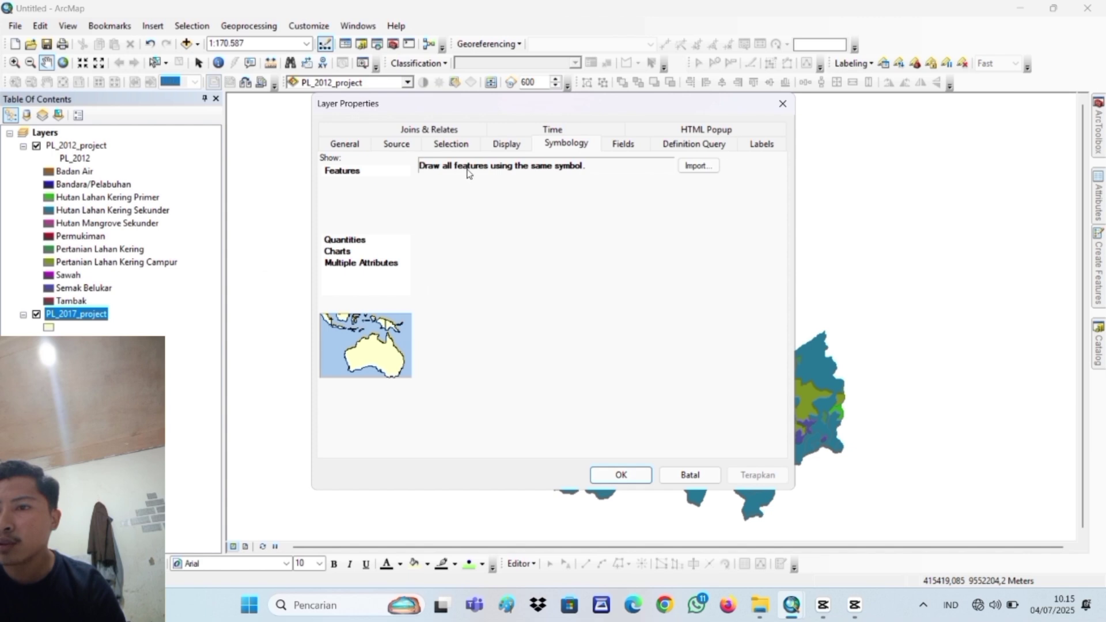
pyautogui.click(479, 195)
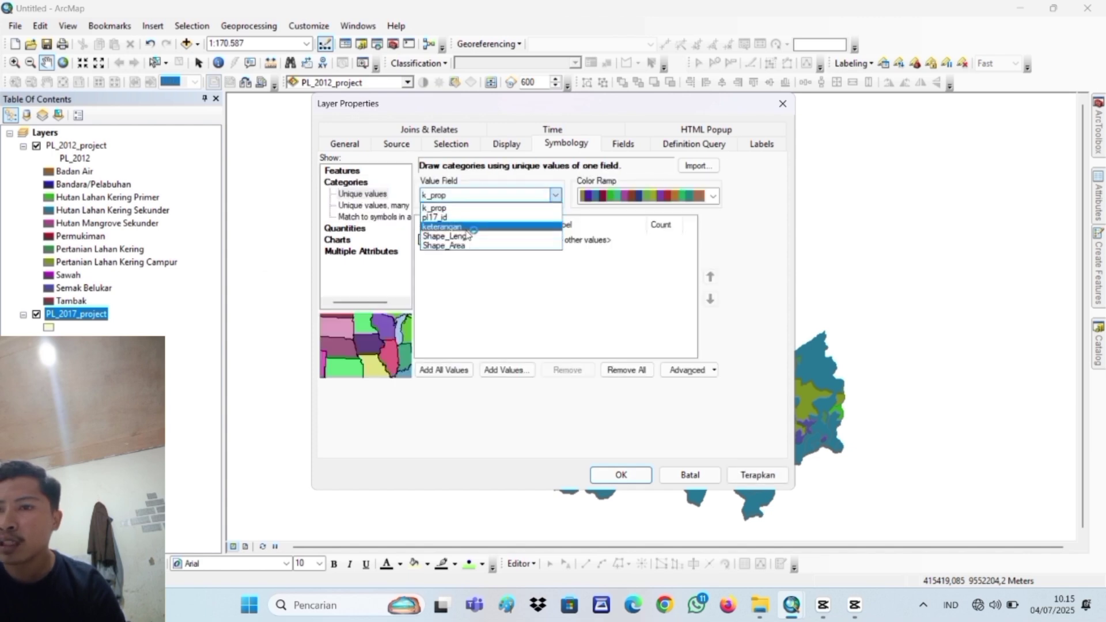
pyautogui.click(467, 228)
pyautogui.click(426, 370)
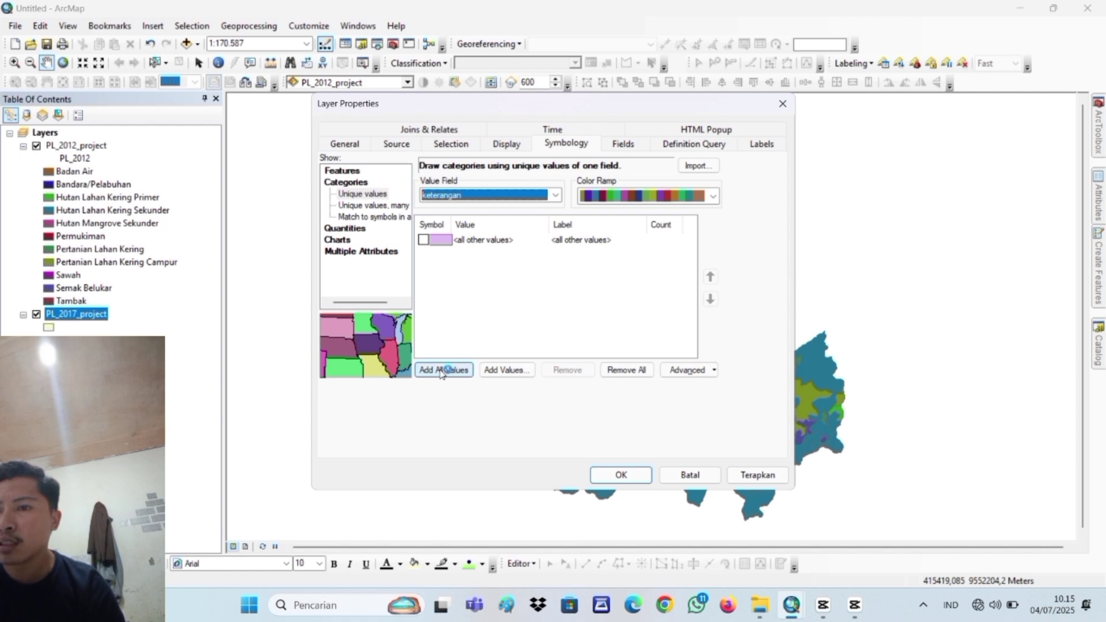
pyautogui.click(619, 474)
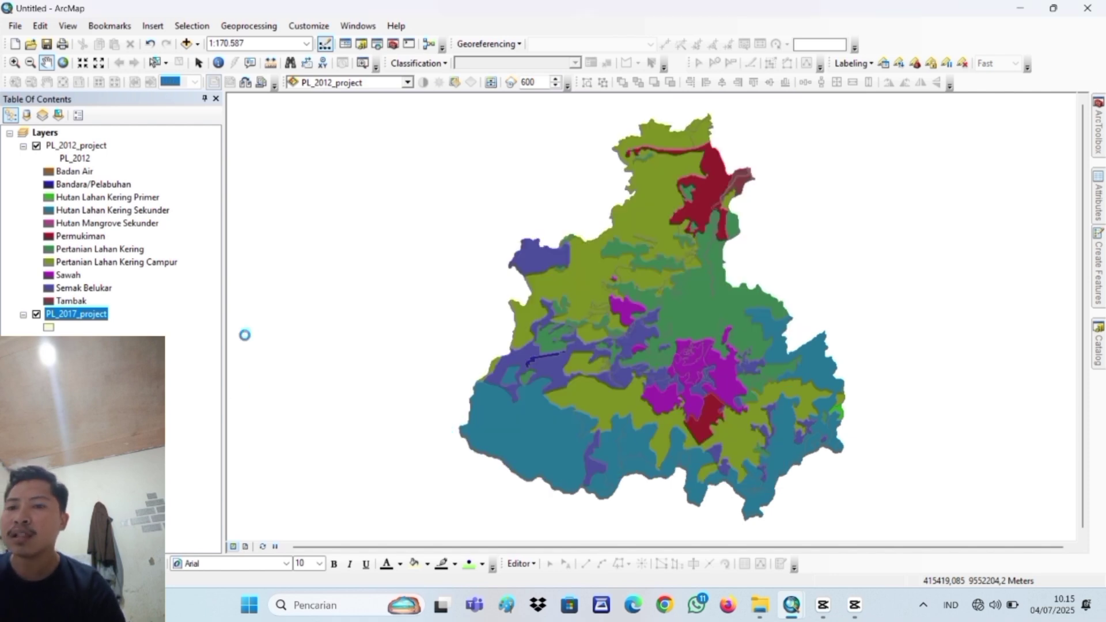
pyautogui.click(91, 315)
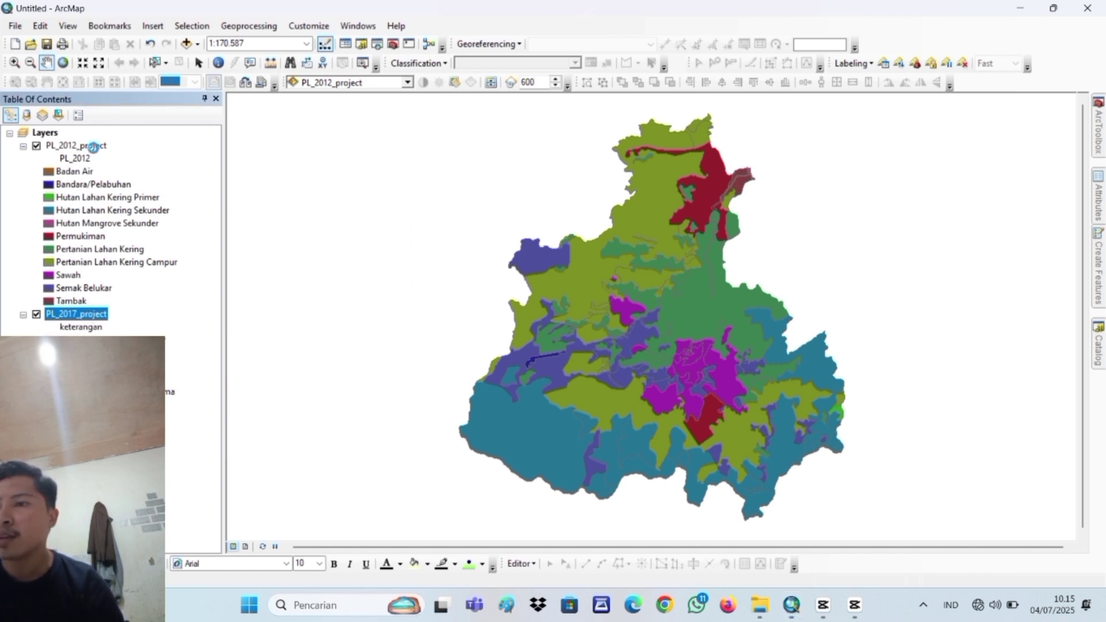
# Open the PL_2017_project attribute table and position its window over the map
pyautogui.rightClick(80, 319)
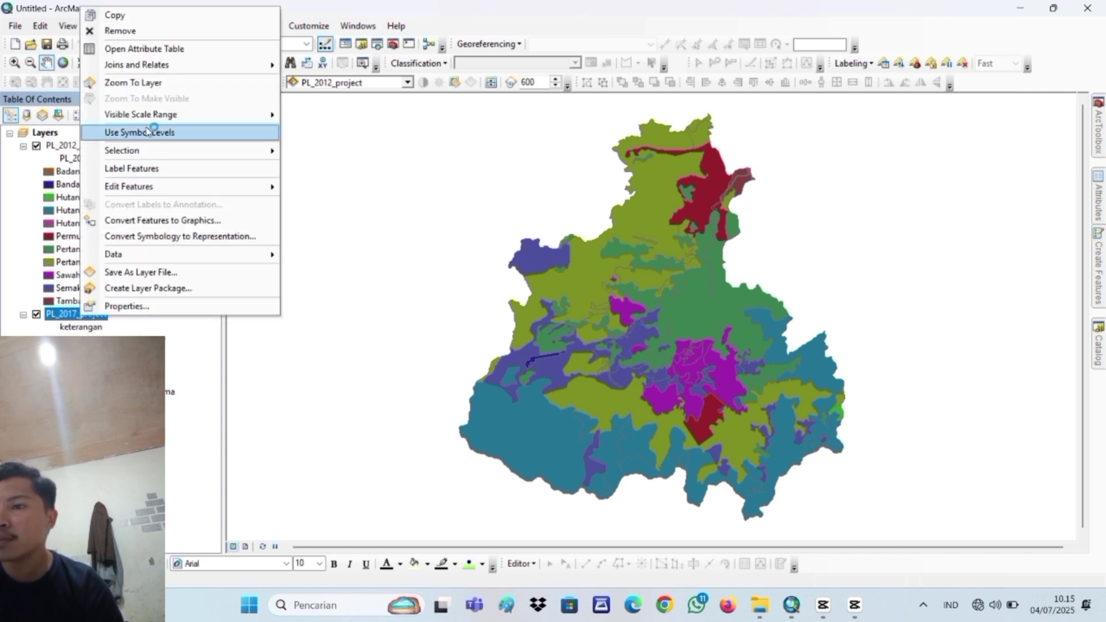
pyautogui.click(171, 52)
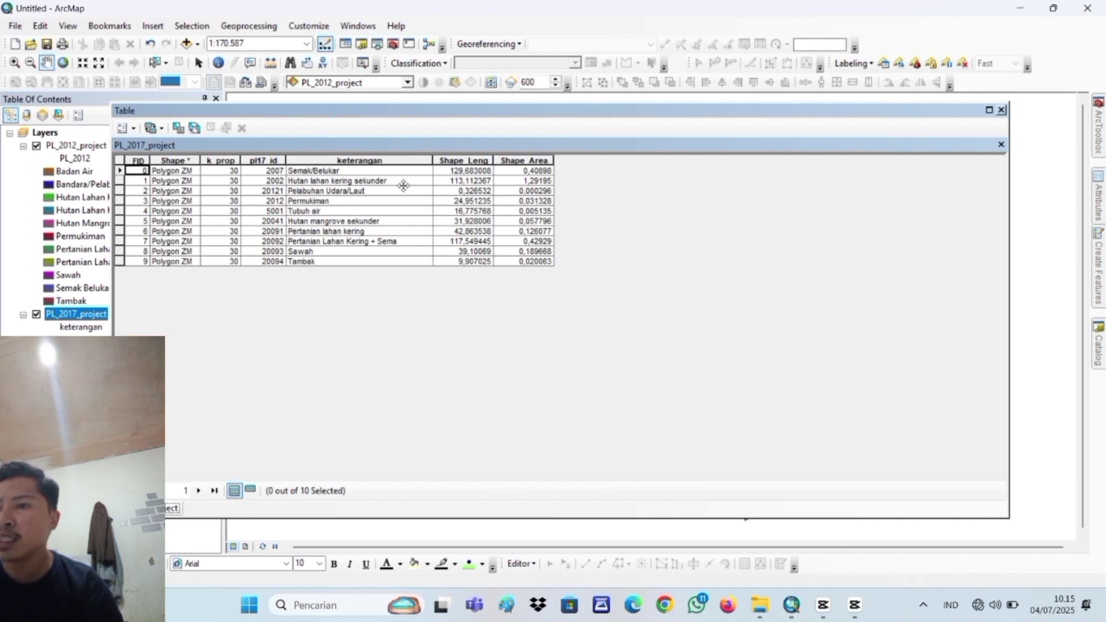
pyautogui.moveTo(401, 111); pyautogui.dragTo(475, 168)
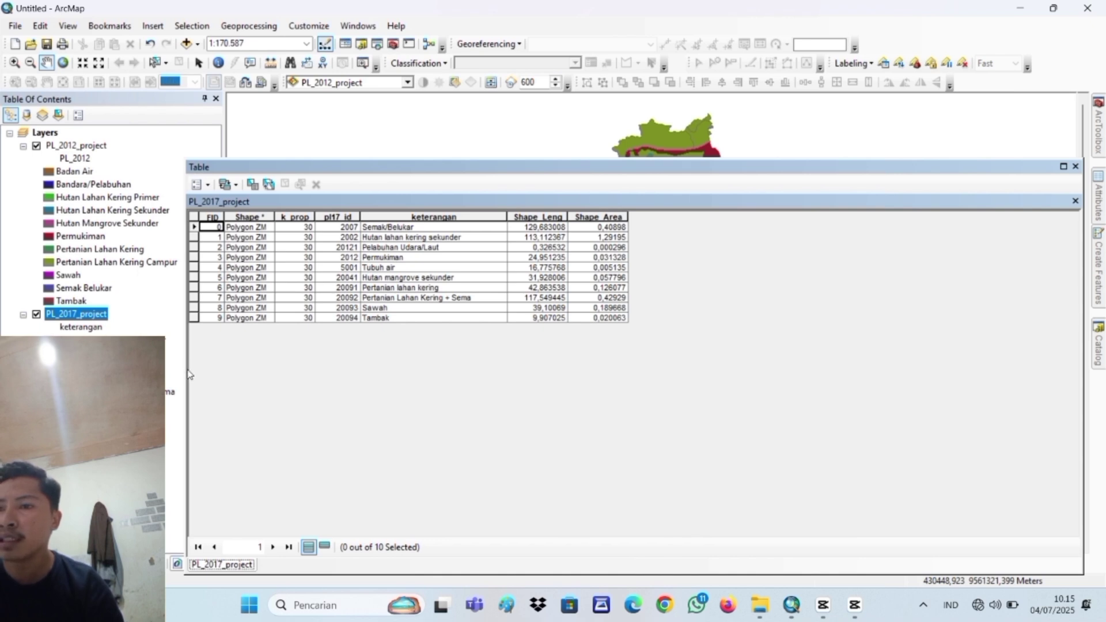
pyautogui.moveTo(186, 369); pyautogui.dragTo(534, 381)
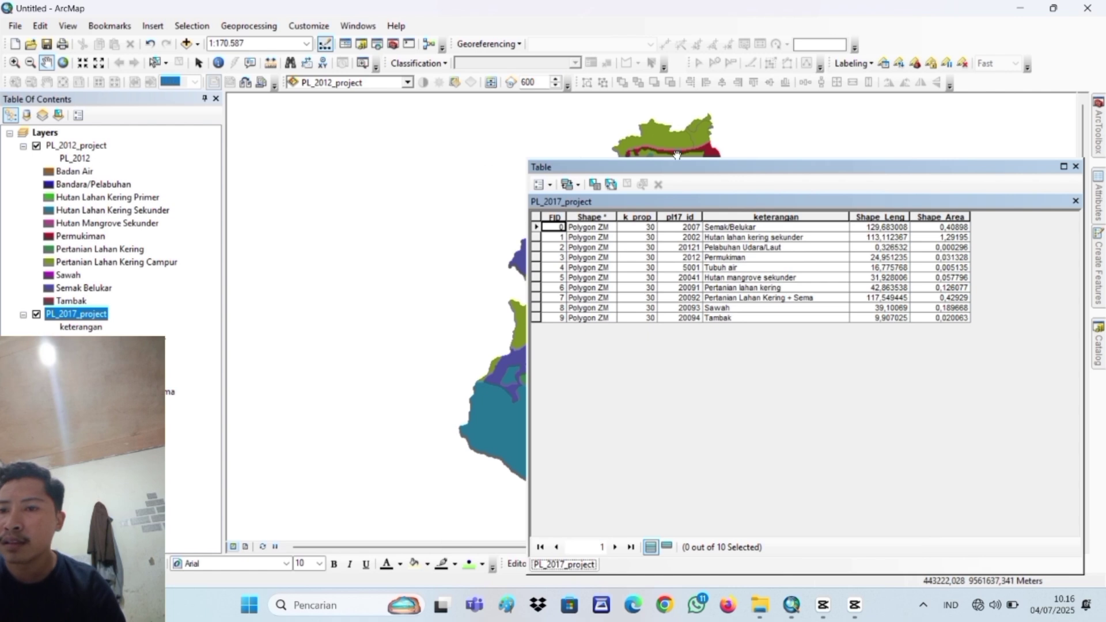
pyautogui.moveTo(727, 173); pyautogui.dragTo(495, 177)
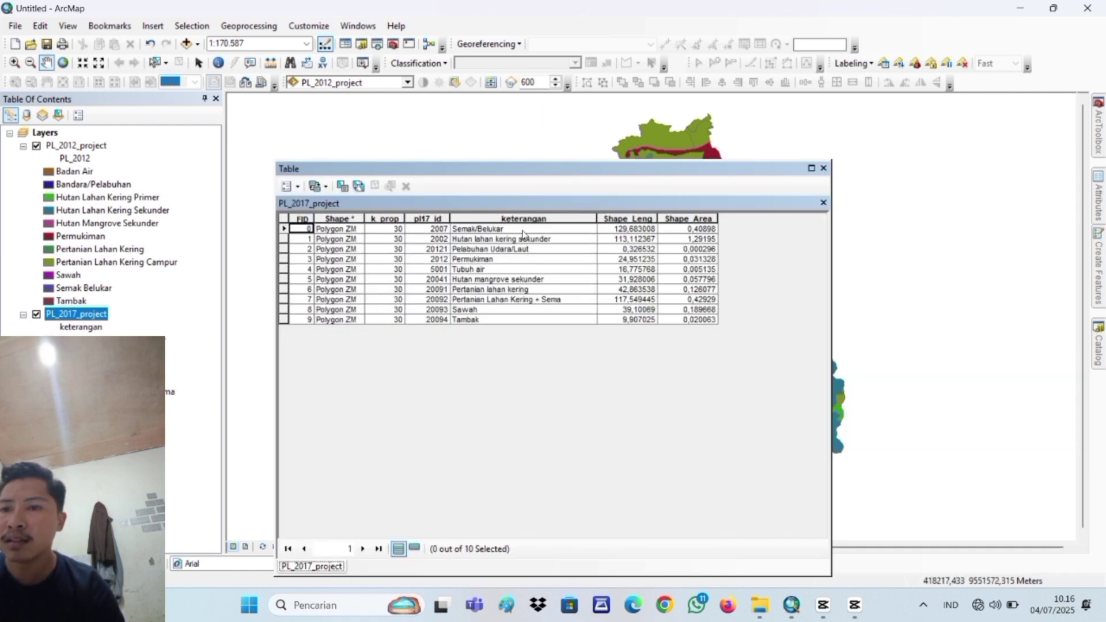
pyautogui.moveTo(522, 233); pyautogui.dragTo(540, 179)
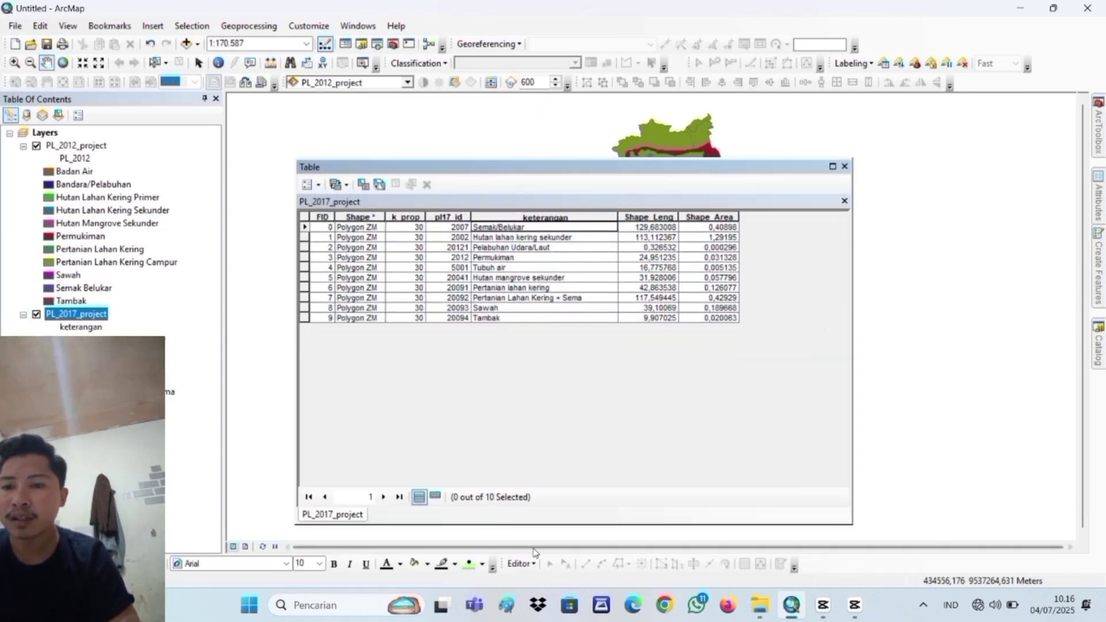
# Start editing and change row 2's keterangan from Pelabuhan Udara/Laut to Bandara/Pelabuhan
pyautogui.click(530, 565)
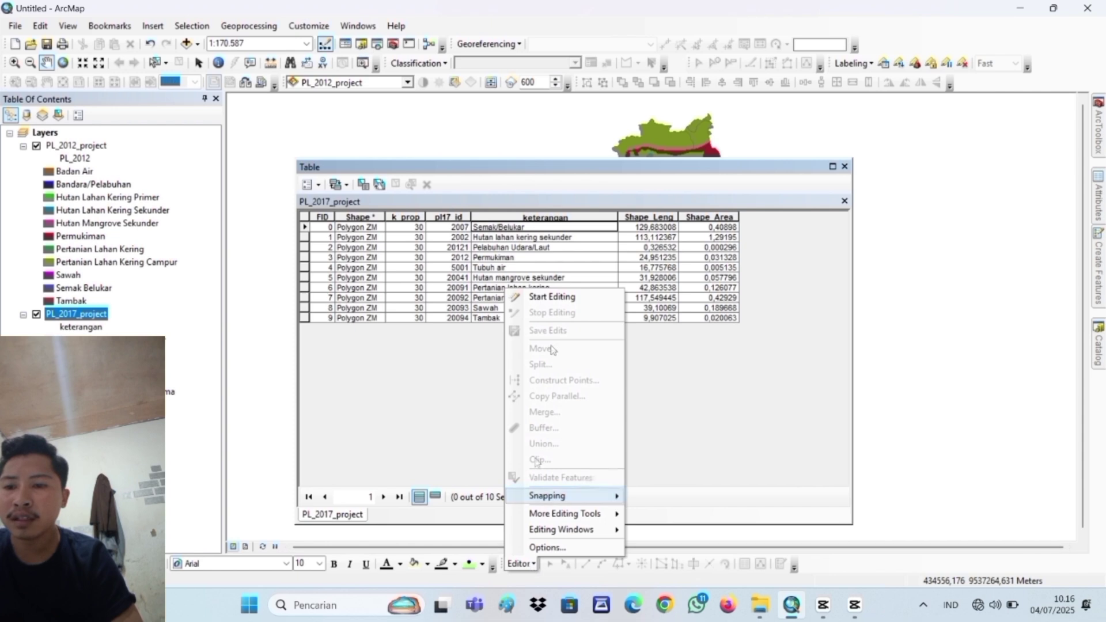
pyautogui.click(552, 297)
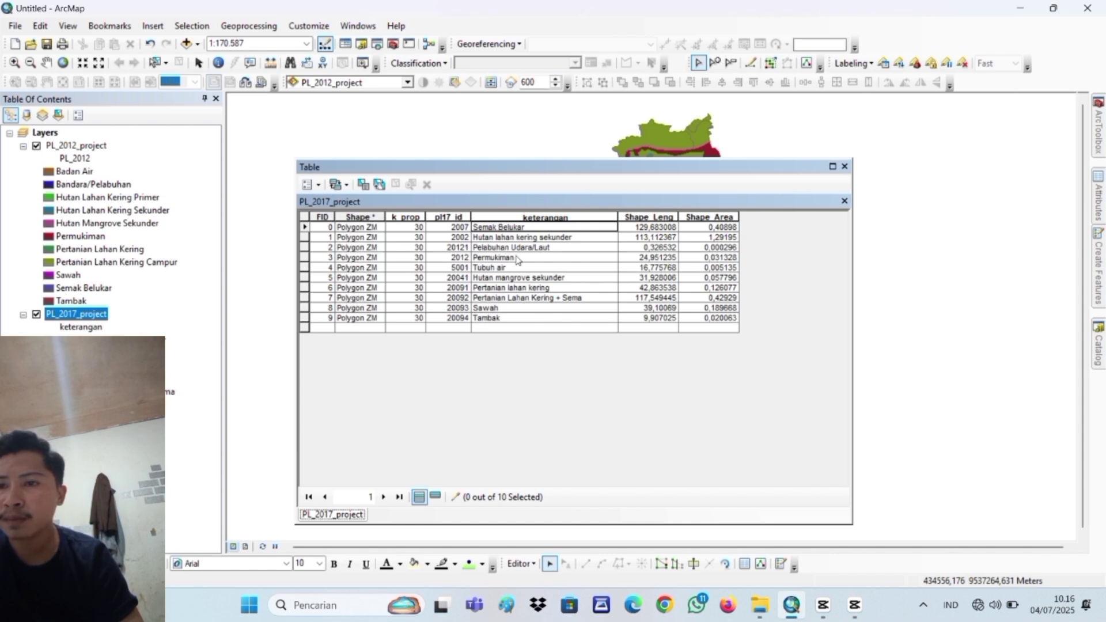
pyautogui.click(550, 246)
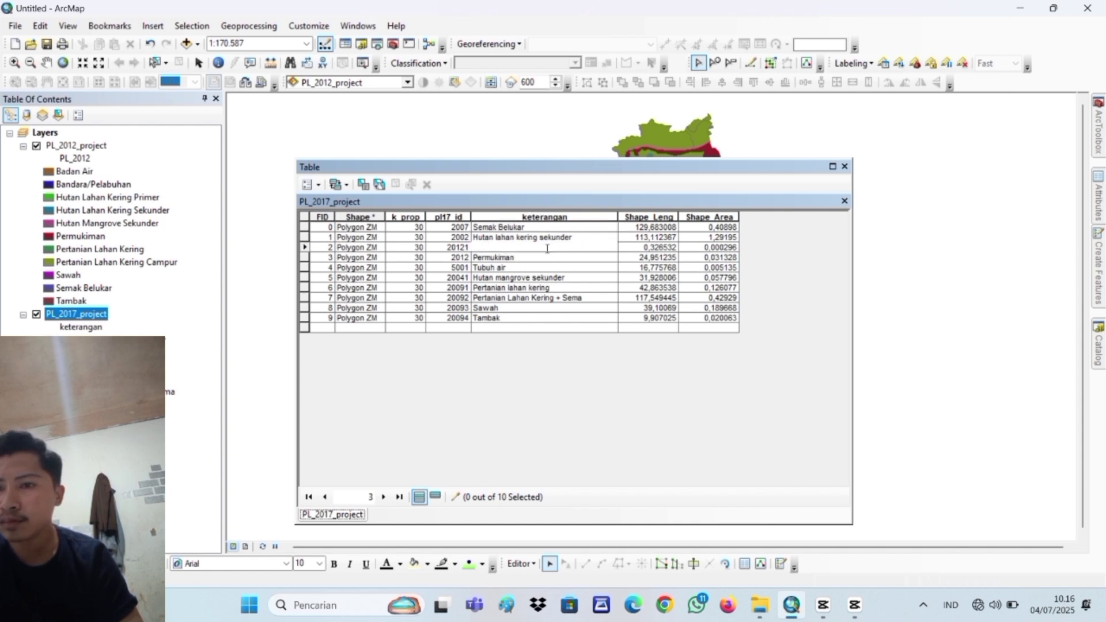
pyautogui.moveTo(551, 247); pyautogui.dragTo(514, 242)
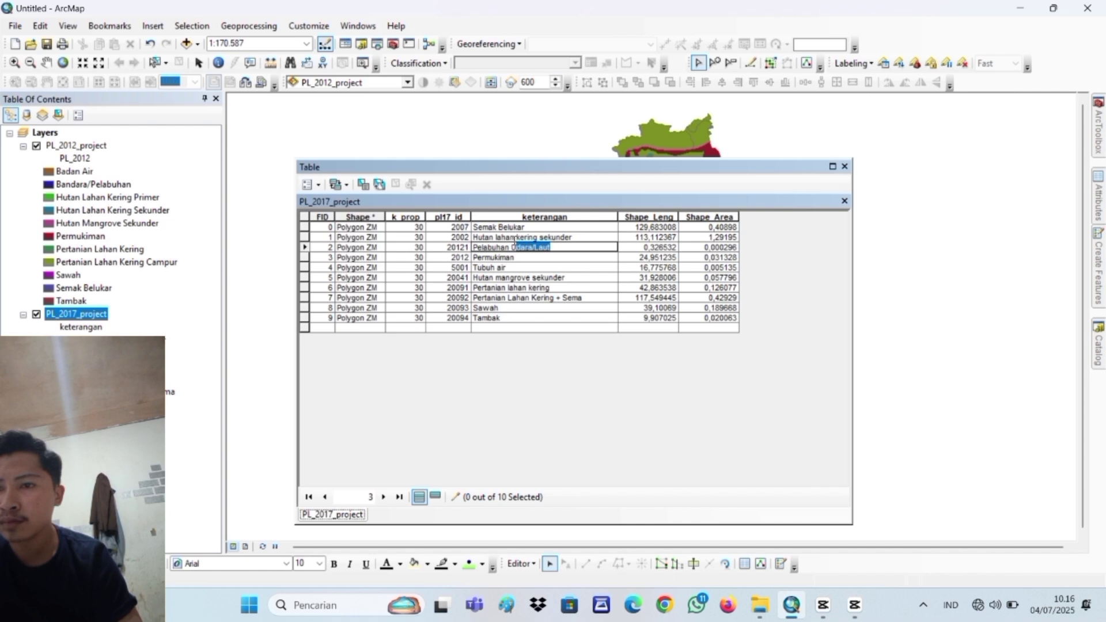
pyautogui.press('BackSpace')
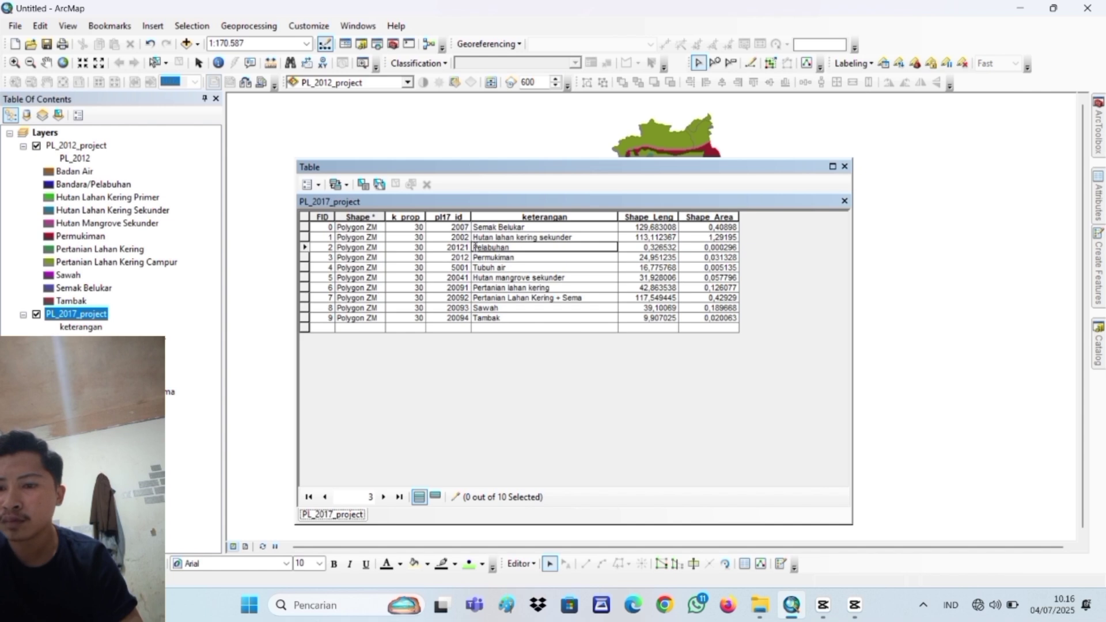
pyautogui.write('BAN')
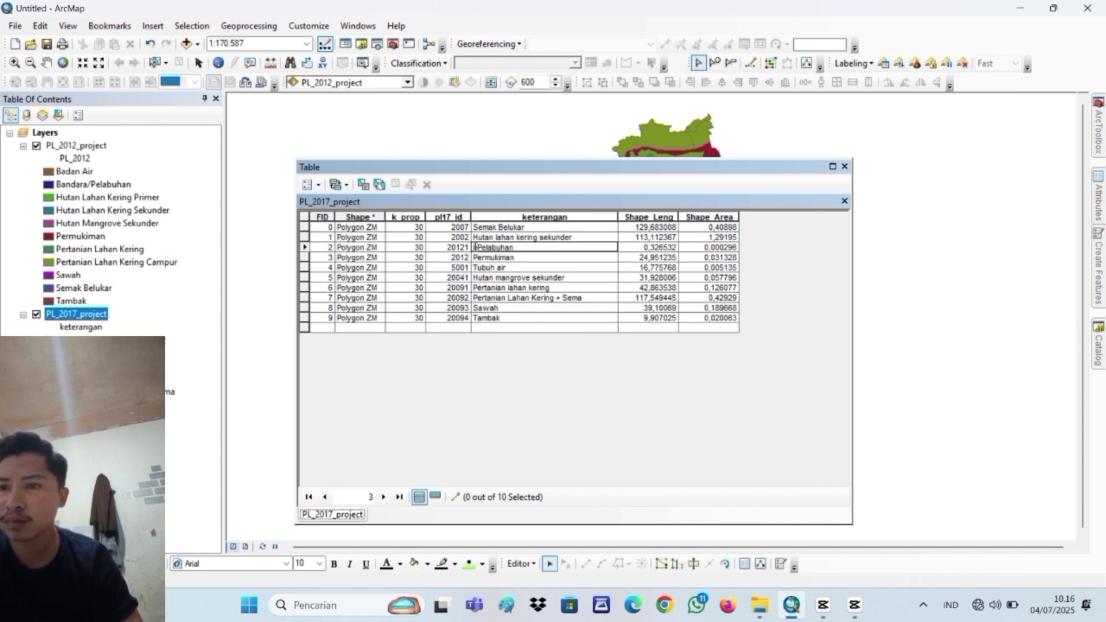
pyautogui.press('BackSpace')
pyautogui.press('BackSpace')
pyautogui.press('BackSpace')
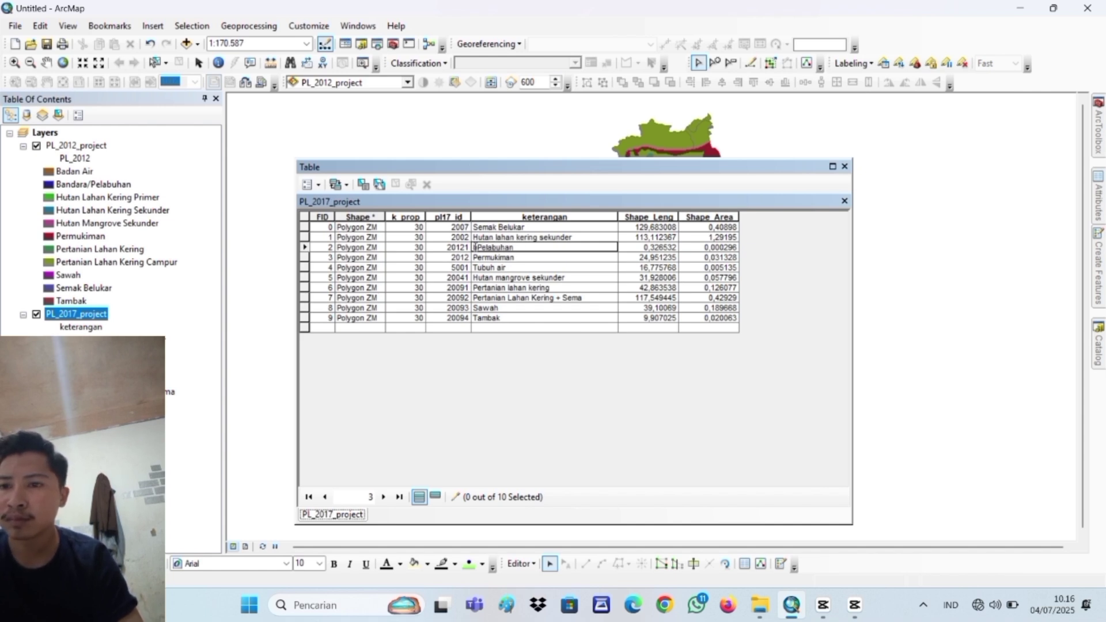
pyautogui.write('B')
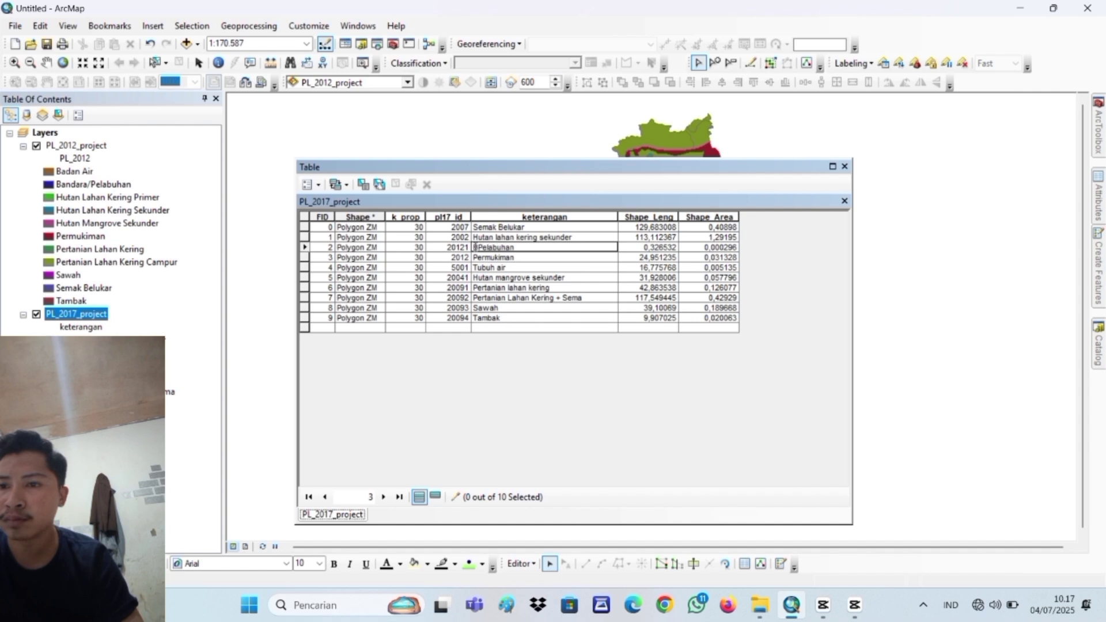
pyautogui.press('capslock')
pyautogui.write('andara')
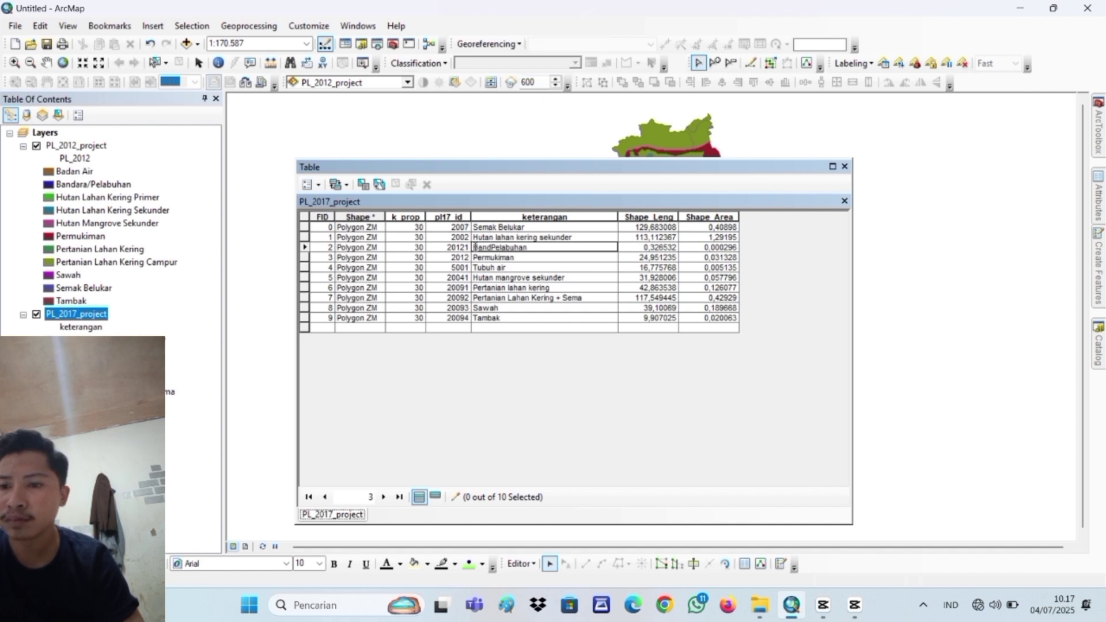
pyautogui.write('/')
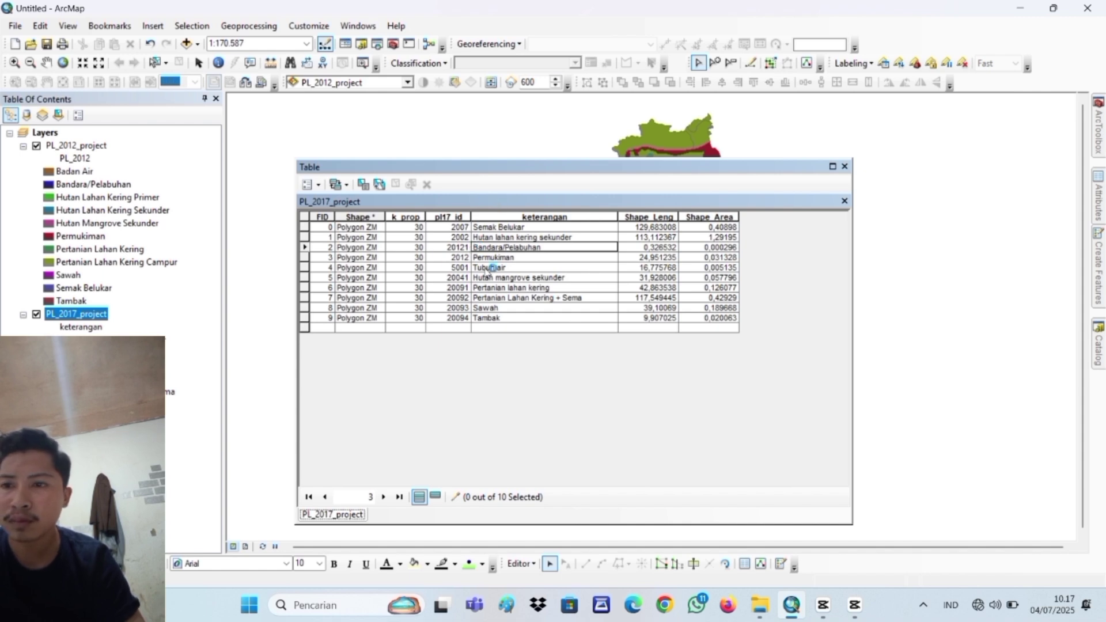
# Rename row 4 to 'Badan air' and row 7 to 'Pertanian Lahan Kering Campur'
pyautogui.doubleClick(491, 268)
pyautogui.write('Bada')
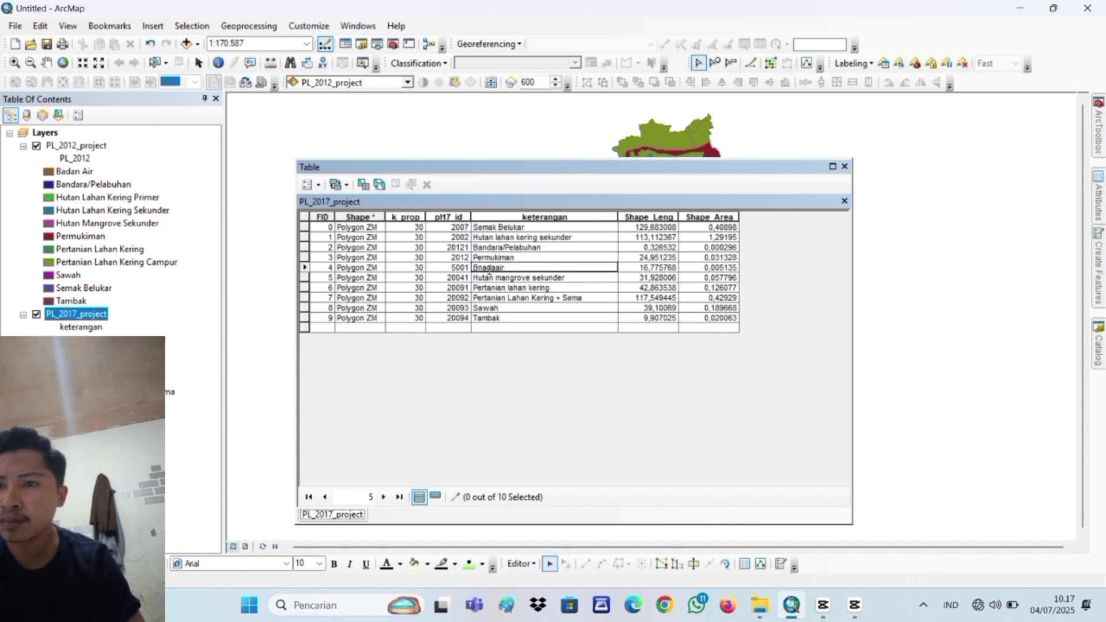
pyautogui.press('BackSpace')
pyautogui.press('BackSpace')
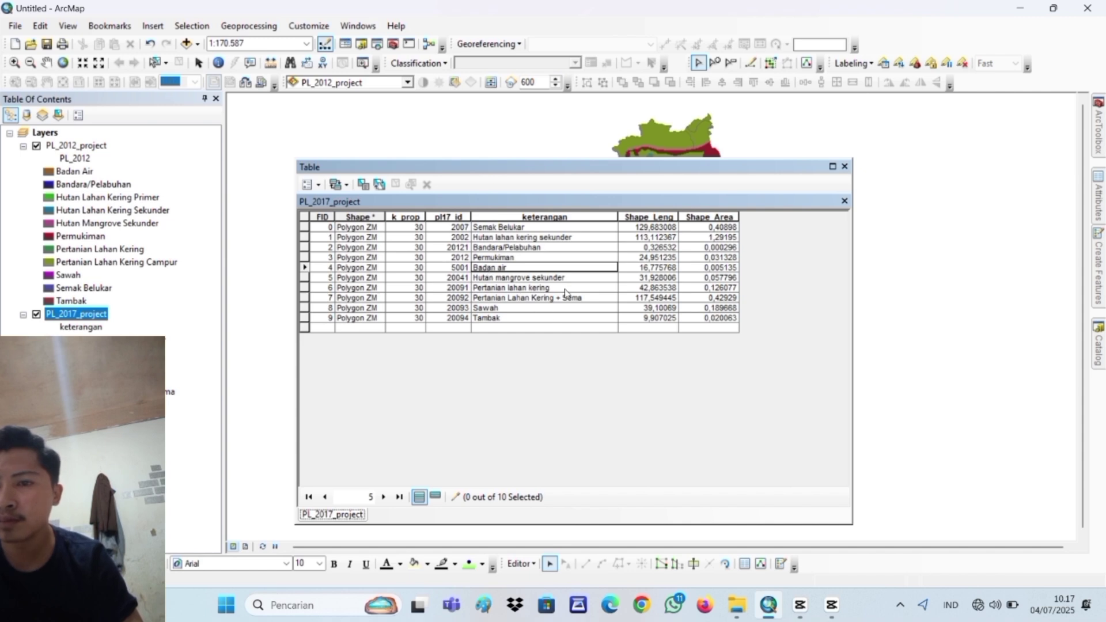
pyautogui.click(579, 307)
pyautogui.click(592, 297)
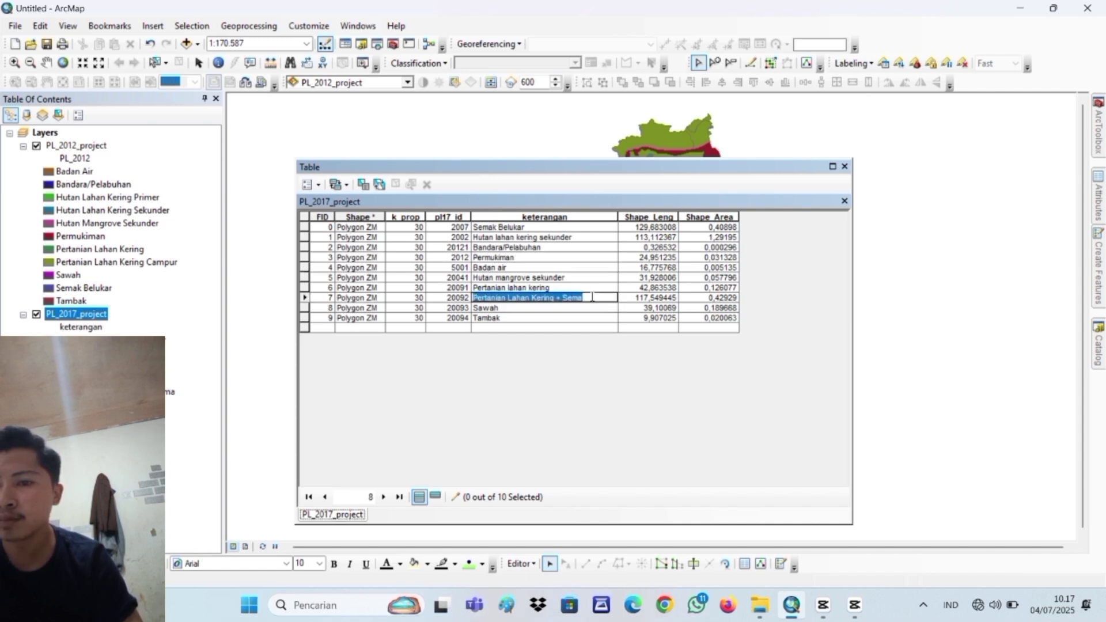
pyautogui.click(591, 298)
pyautogui.moveTo(591, 297); pyautogui.dragTo(556, 289)
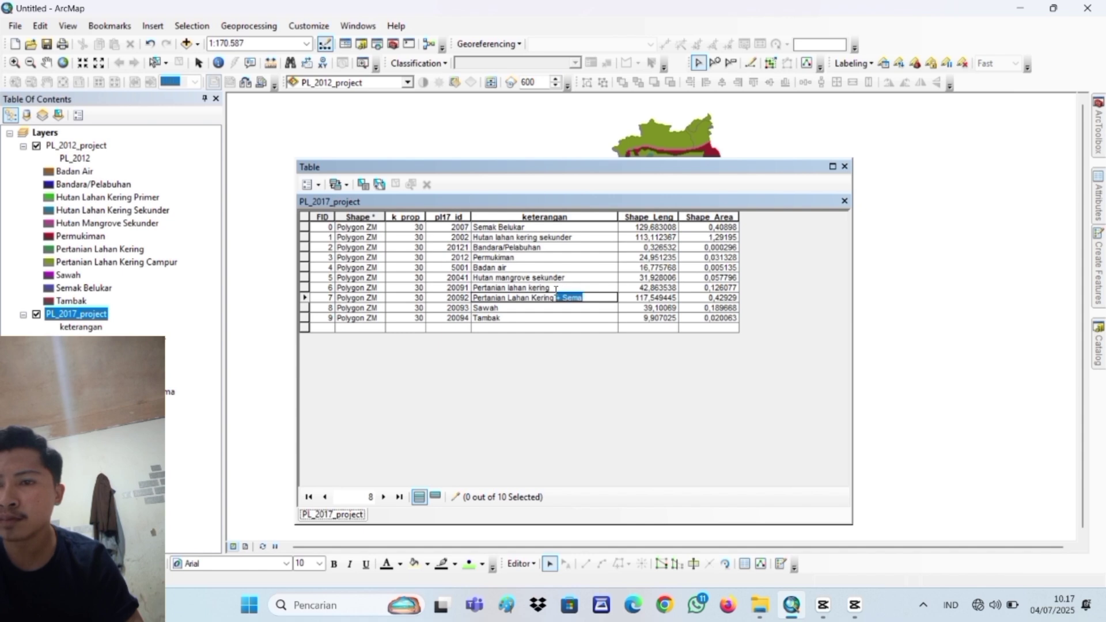
pyautogui.write('Campuer')
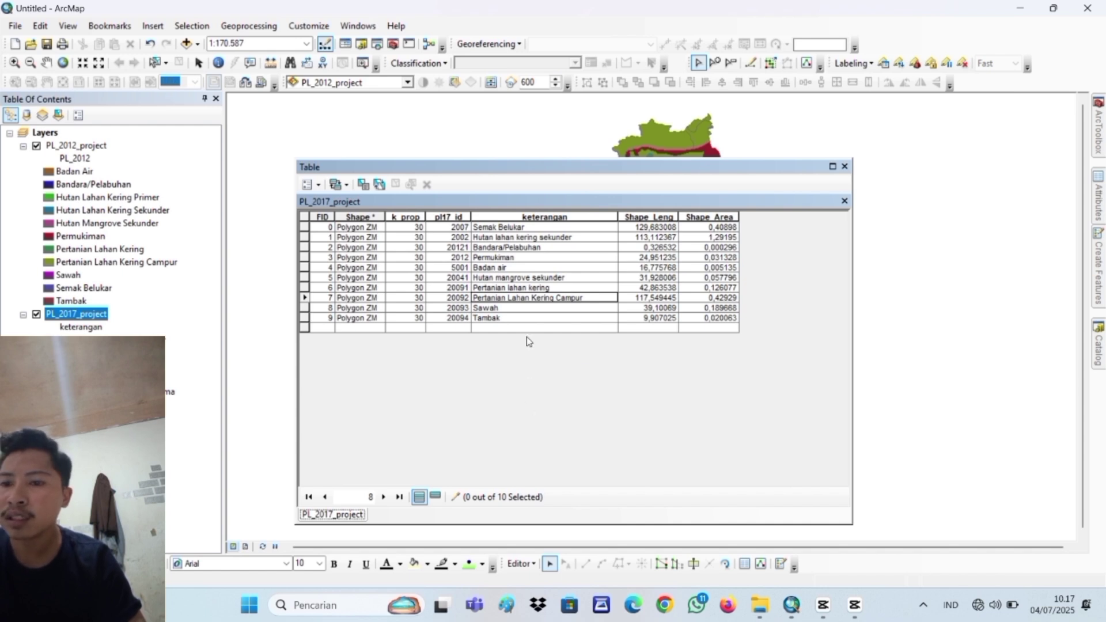
# Stop editing with the renamed keterangan values saved, then close the PL_2017_project table
pyautogui.click(521, 564)
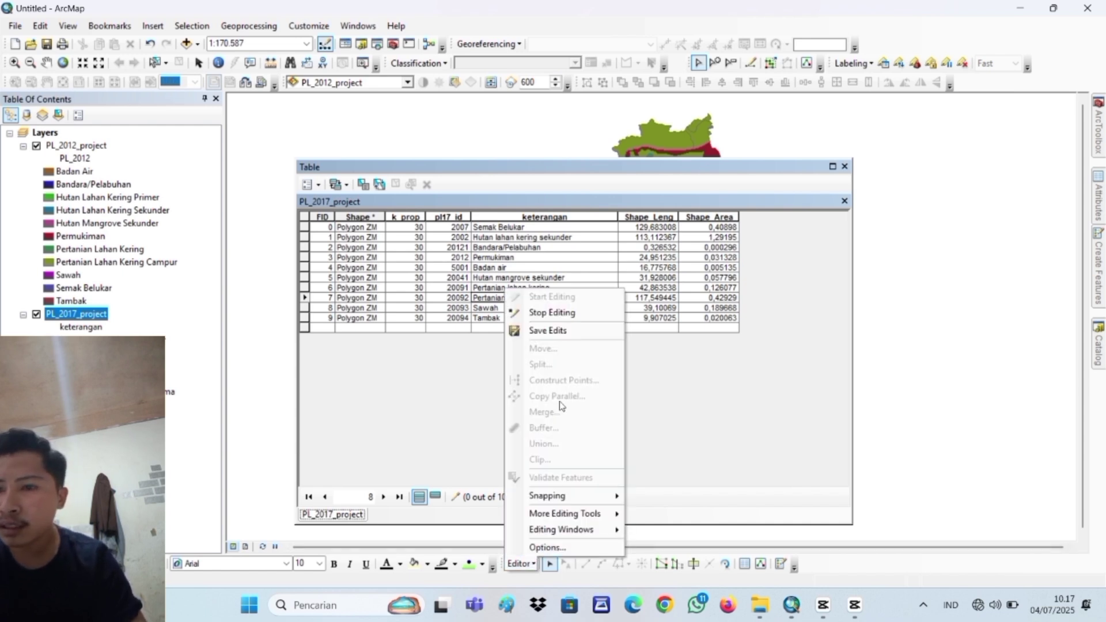
pyautogui.click(574, 313)
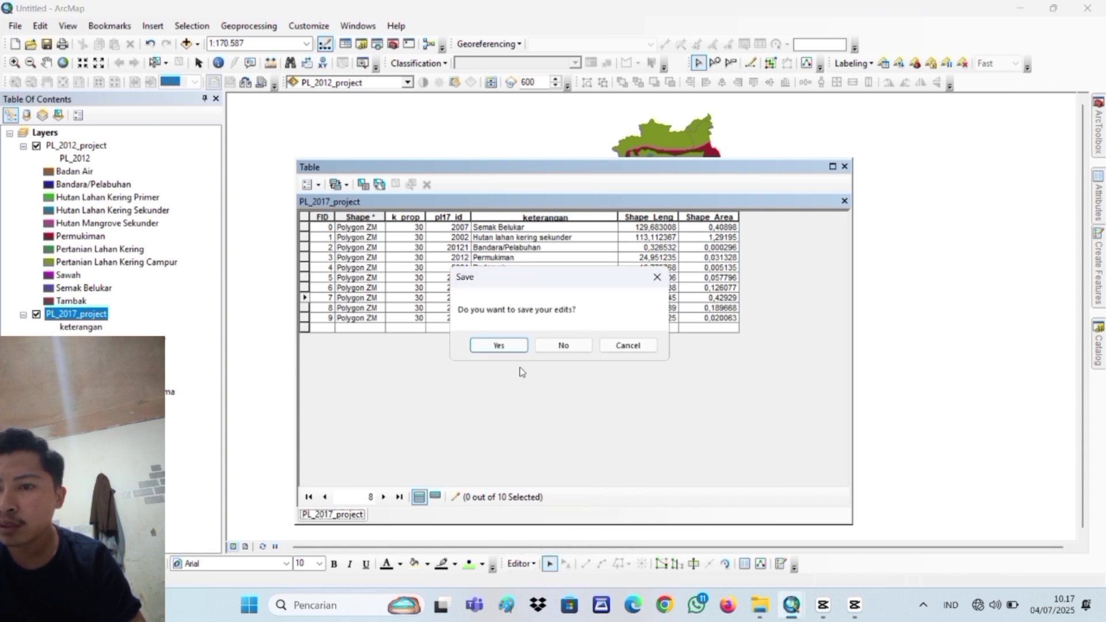
pyautogui.click(505, 348)
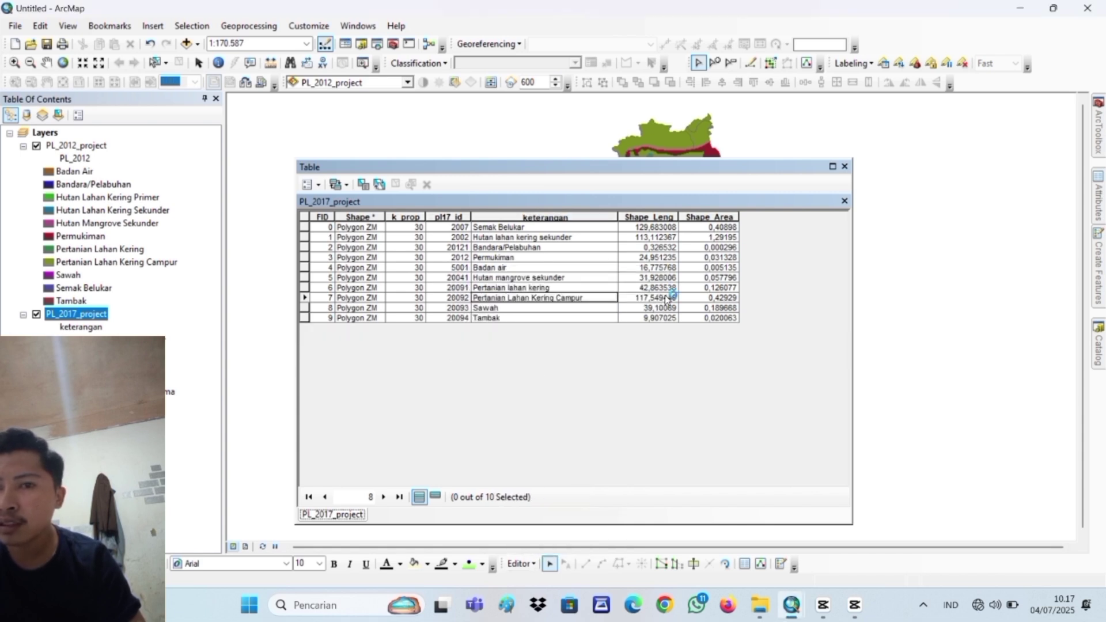
pyautogui.click(846, 167)
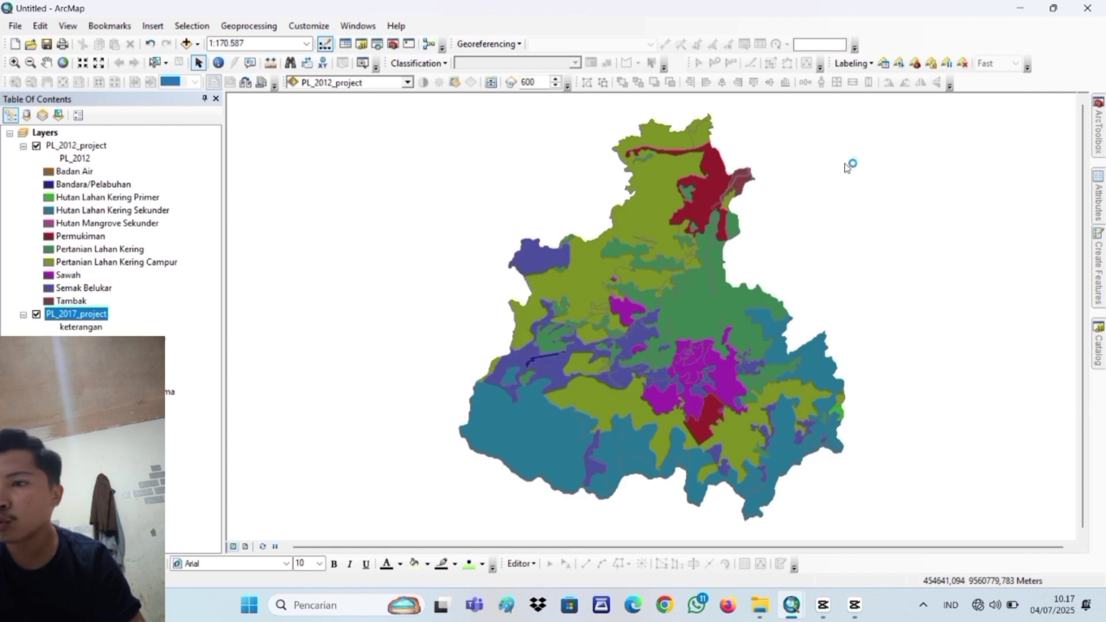
# Rebuild PL_2017_project's keterangan categories so renamed classes like Badan air and Bandara/Pelabuhan appear
pyautogui.rightClick(75, 316)
pyautogui.click(99, 305)
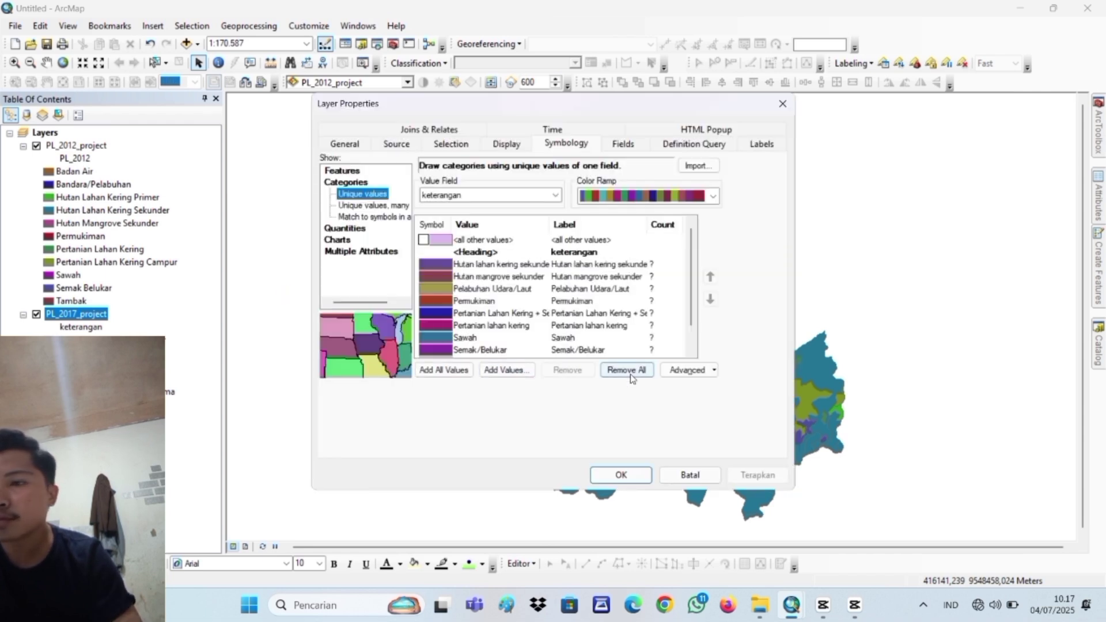
pyautogui.click(632, 373)
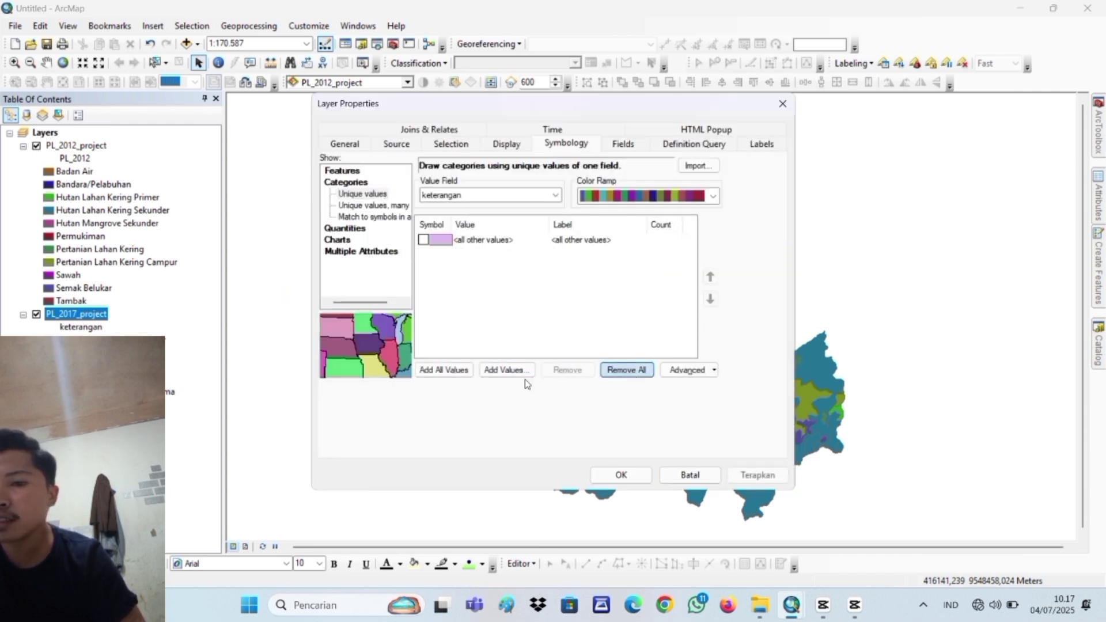
pyautogui.click(424, 373)
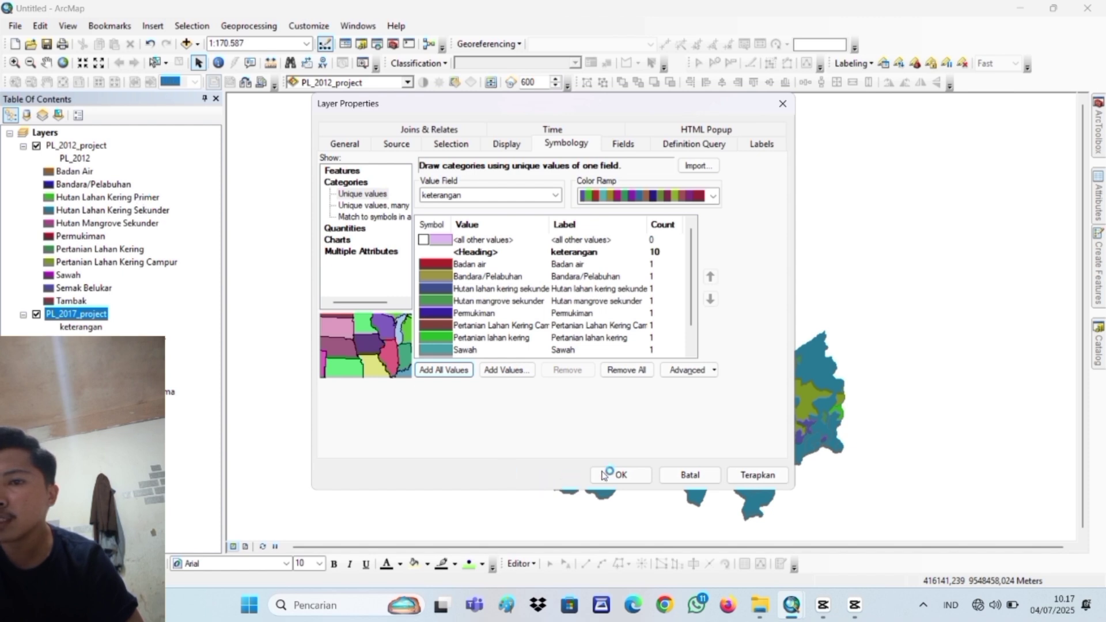
pyautogui.click(619, 474)
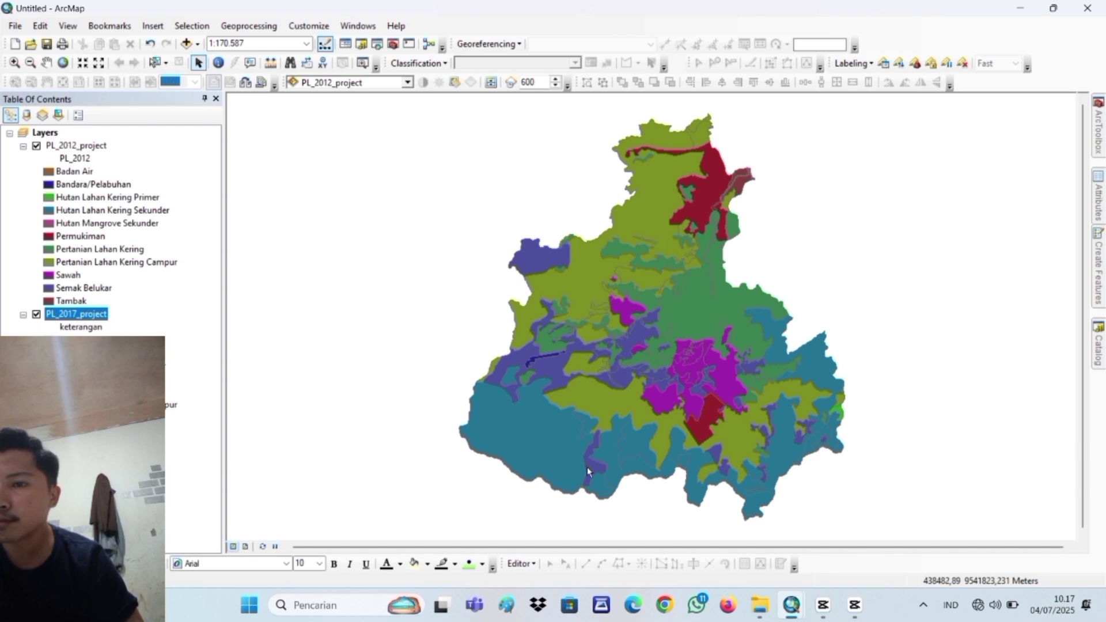
pyautogui.click(168, 472)
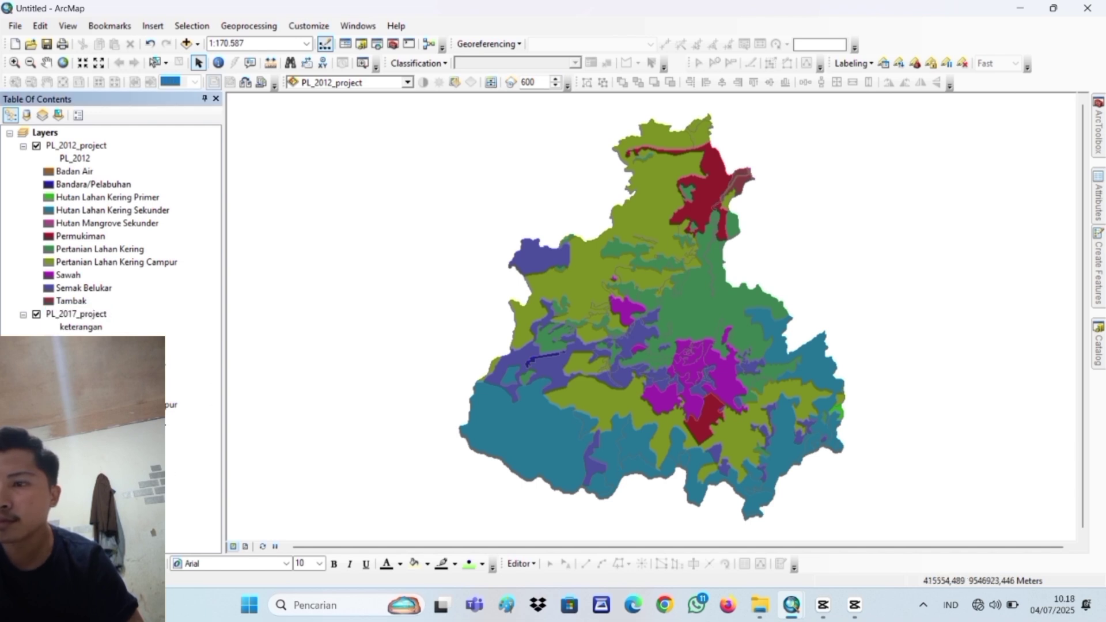
# Open the PL_2017_project attribute table and add a Double field named Luas_perub
pyautogui.rightClick(82, 314)
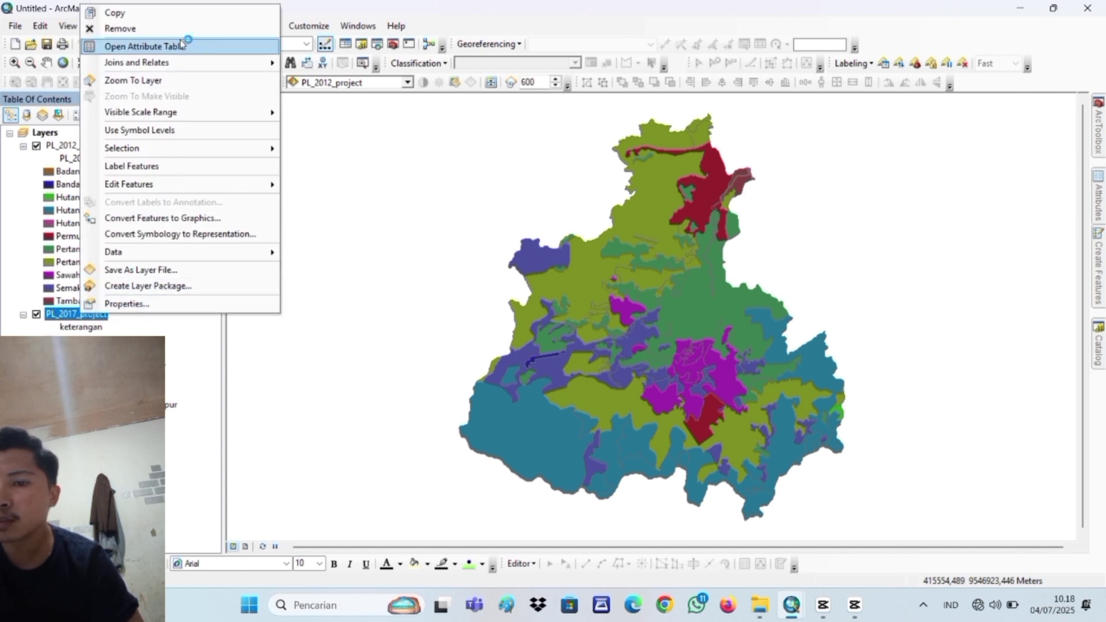
pyautogui.click(182, 46)
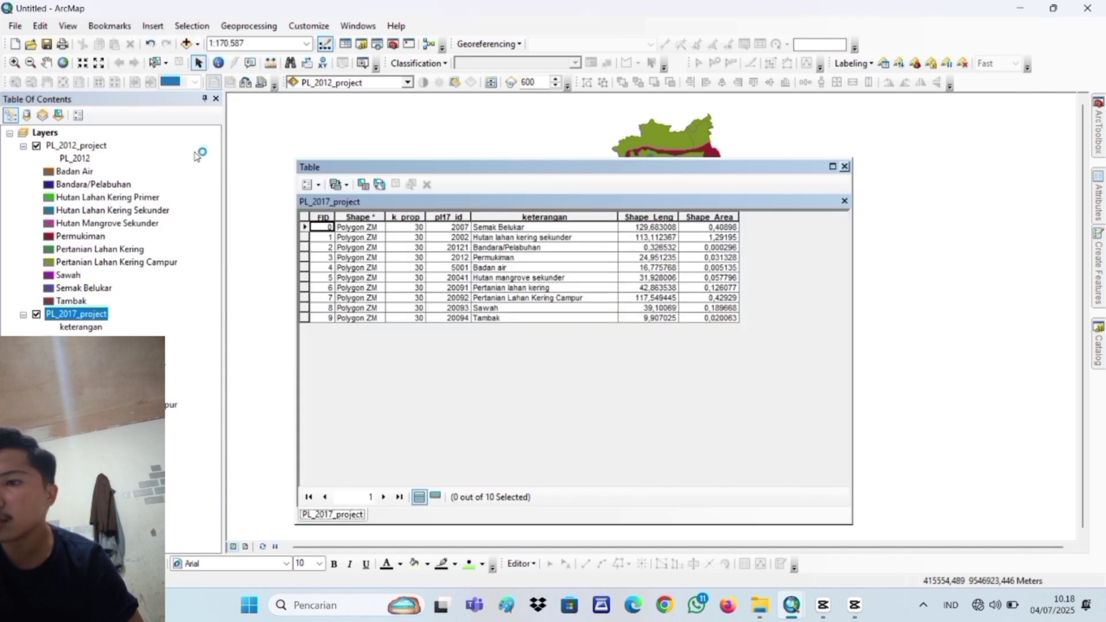
pyautogui.click(318, 190)
pyautogui.click(342, 293)
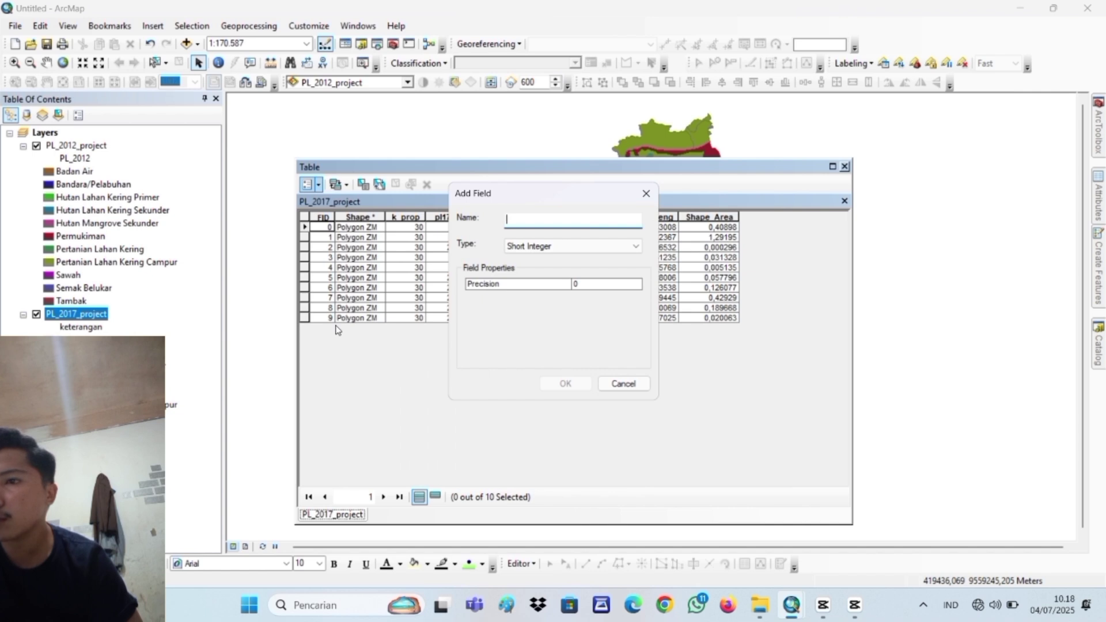
pyautogui.write('Lu')
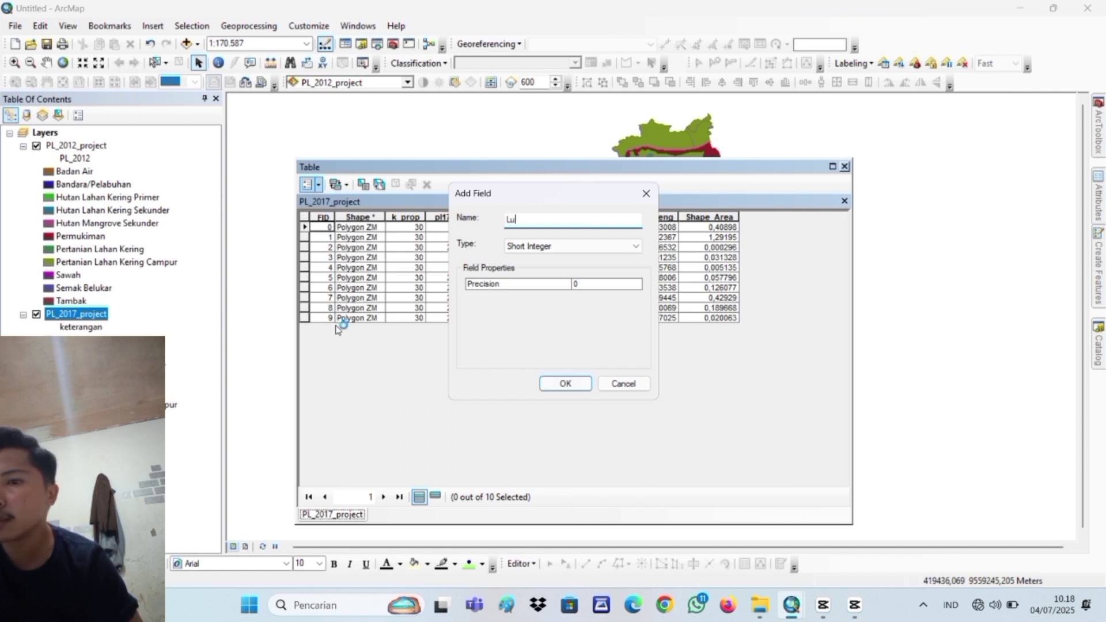
pyautogui.write('as')
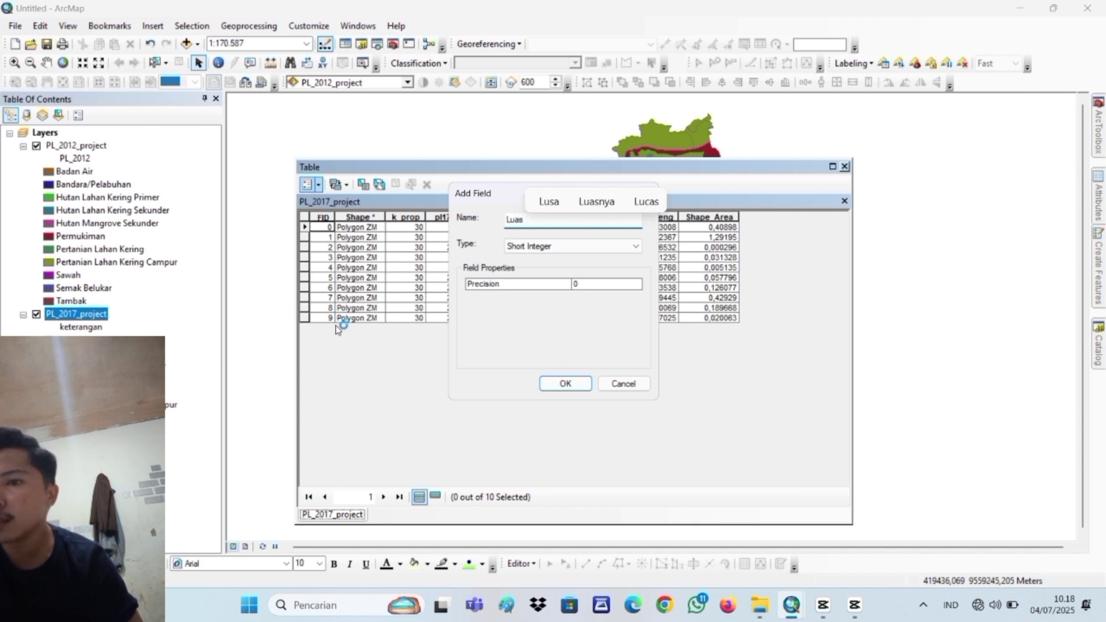
pyautogui.write('_pe')
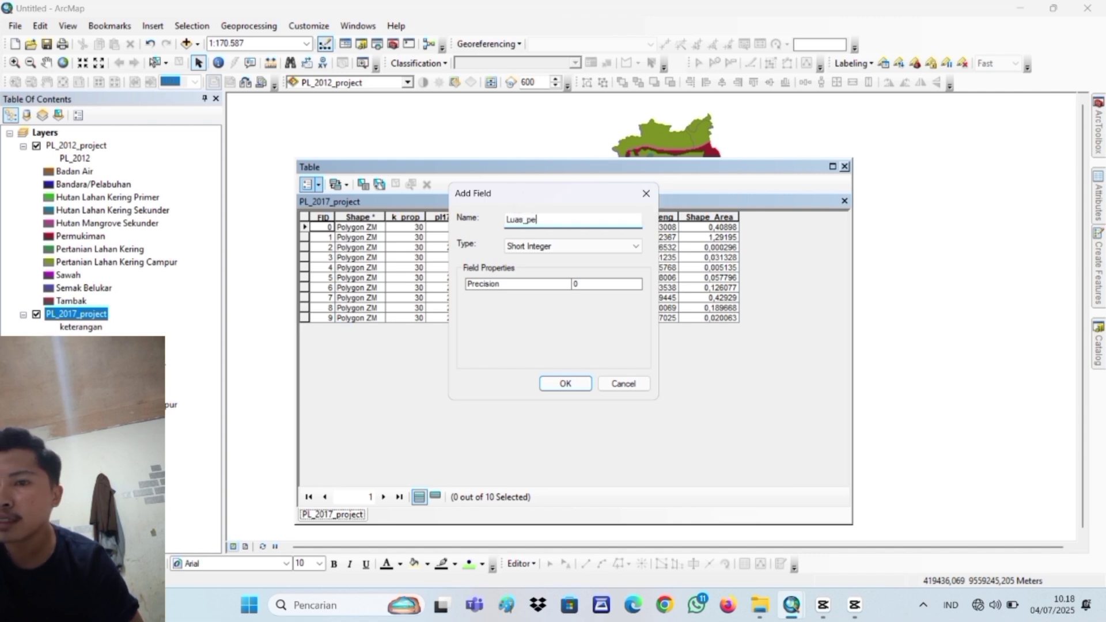
pyautogui.write('ru')
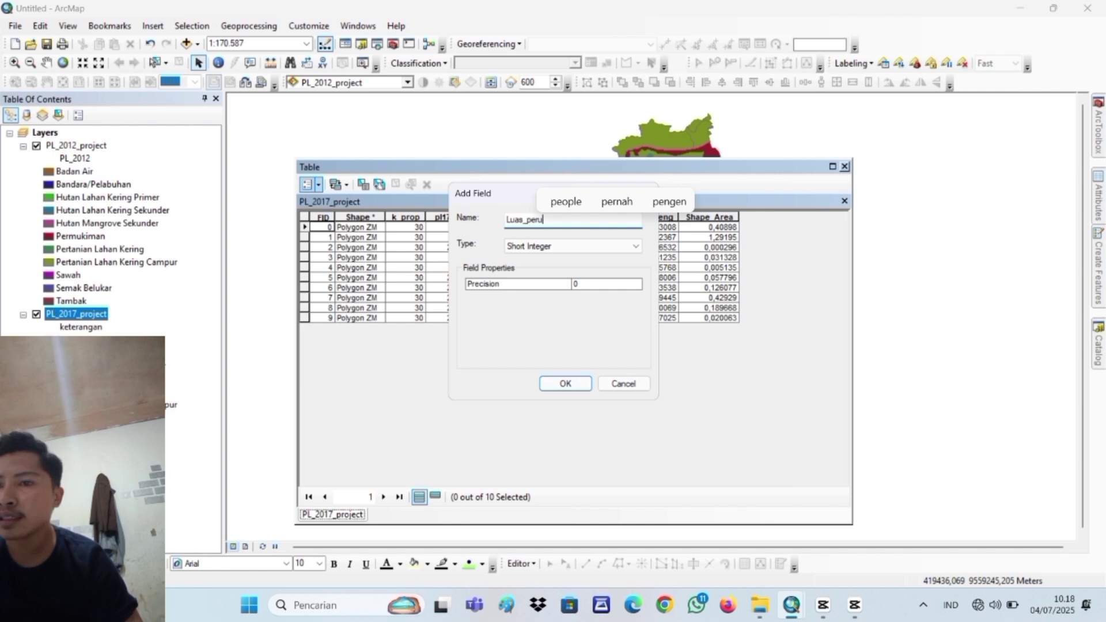
pyautogui.write('b')
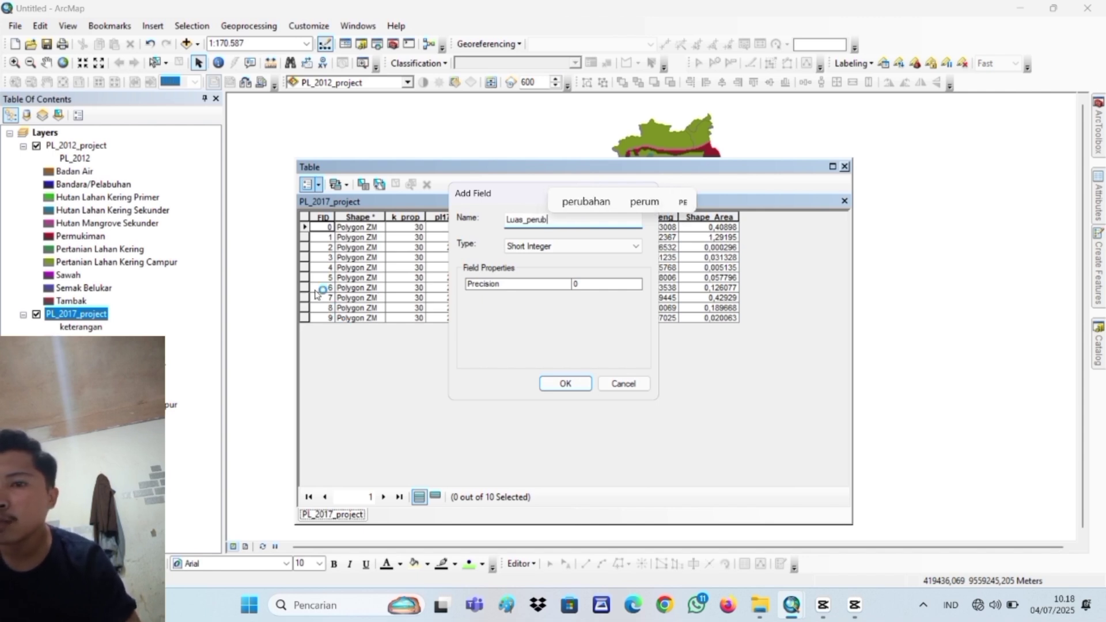
pyautogui.click(590, 246)
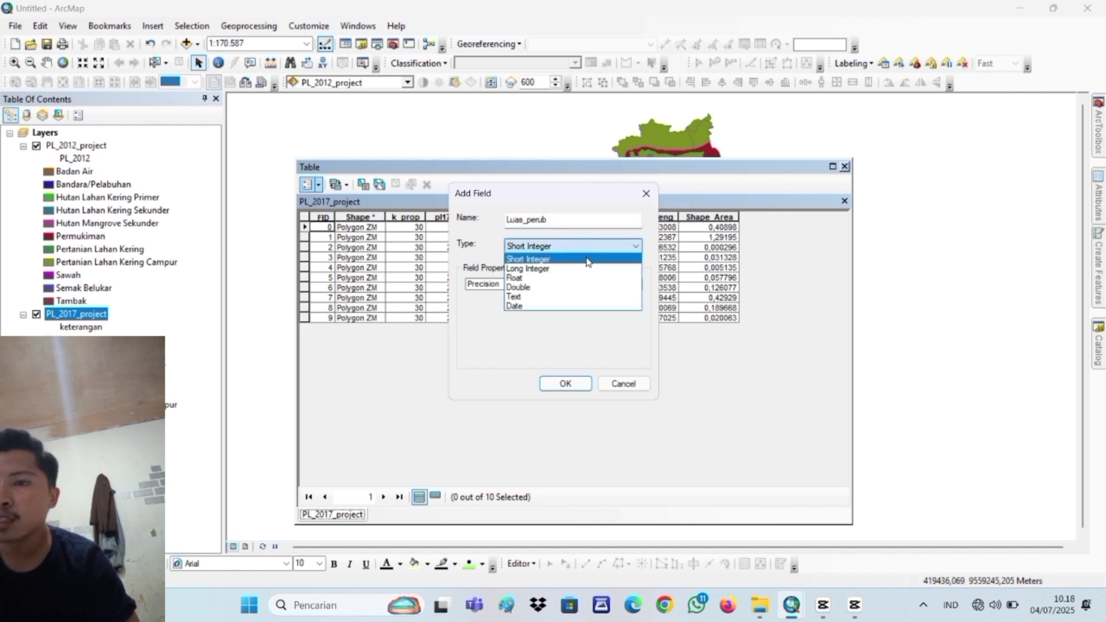
pyautogui.click(573, 288)
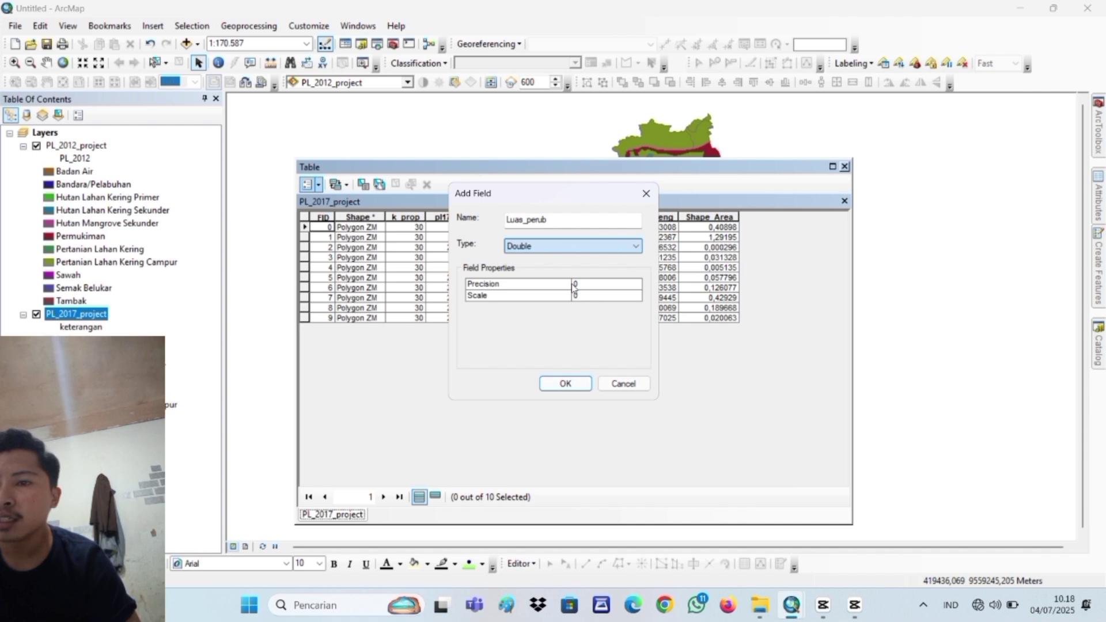
pyautogui.click(573, 382)
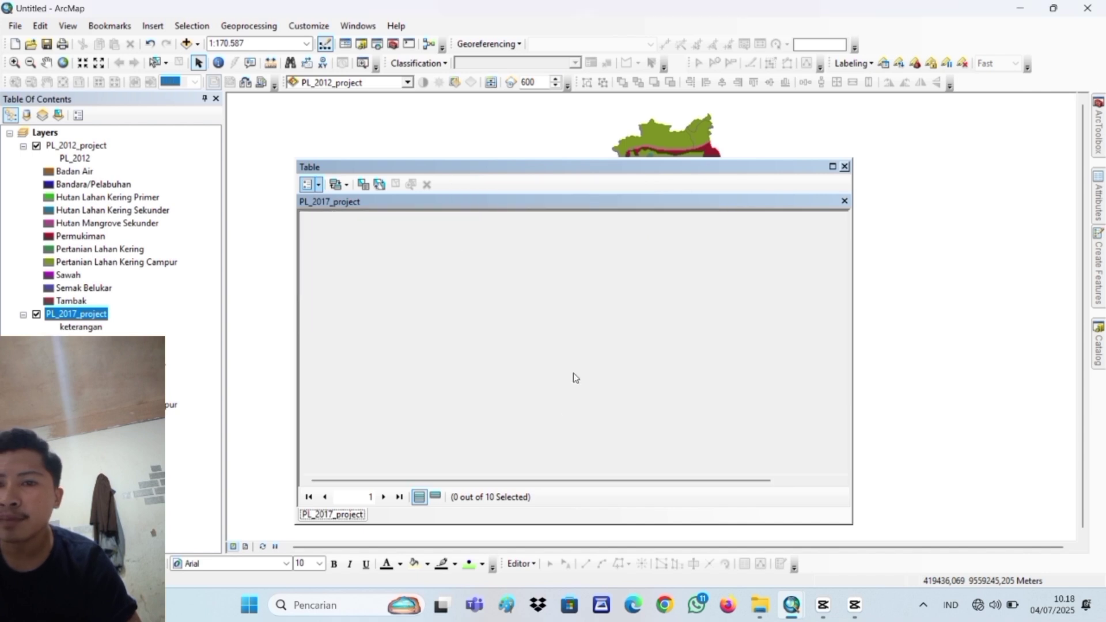
# Calculate Luas_perub as each polygon's area in hectares
pyautogui.click(799, 217)
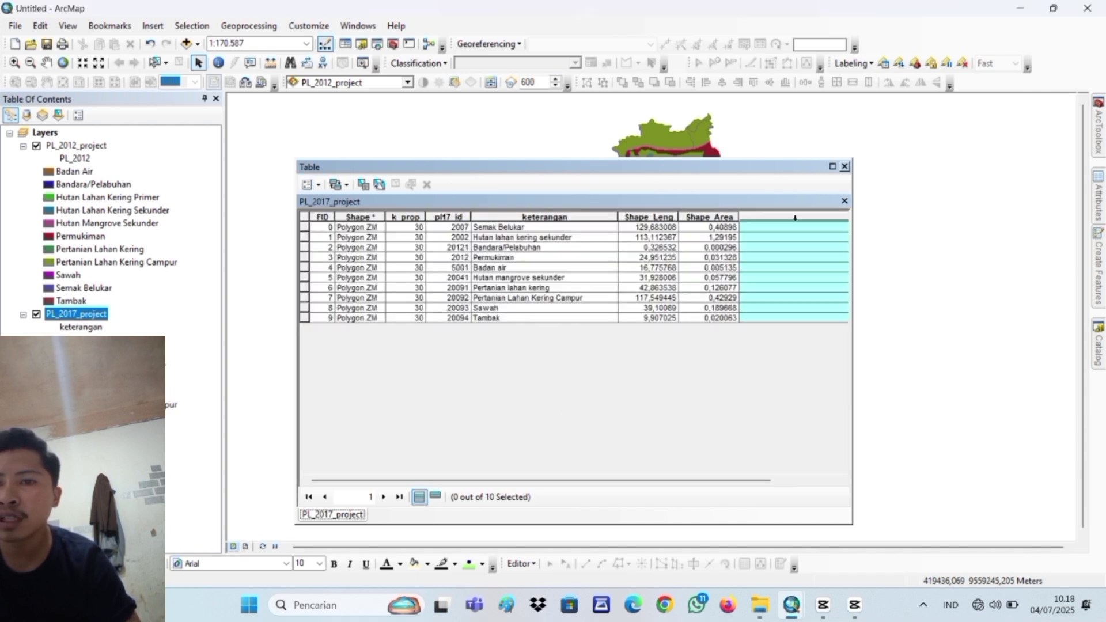
pyautogui.rightClick(798, 218)
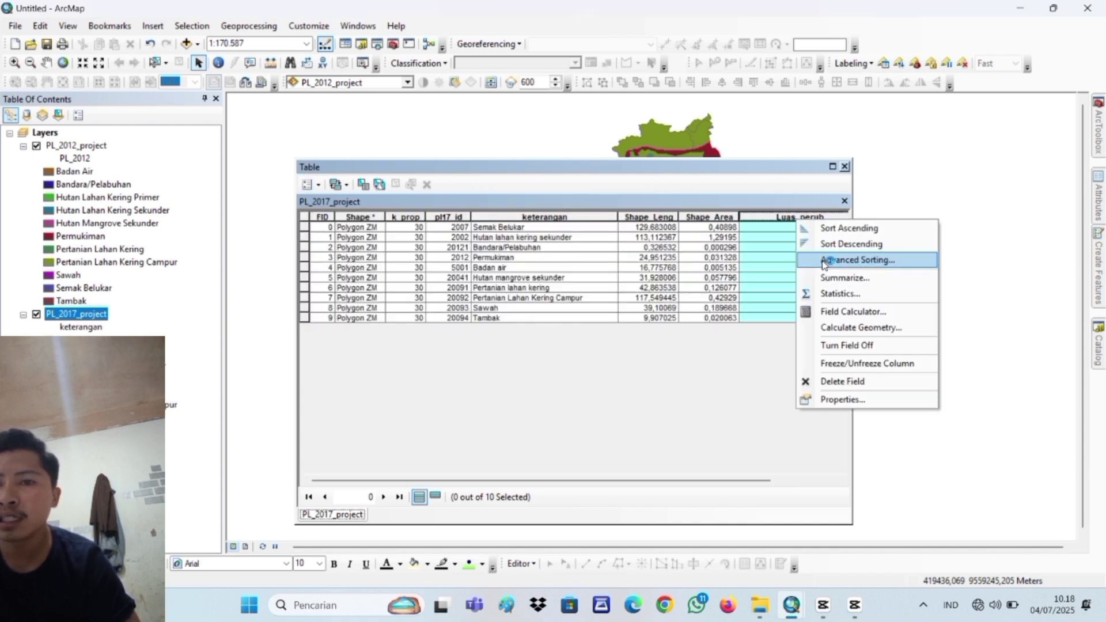
pyautogui.click(848, 327)
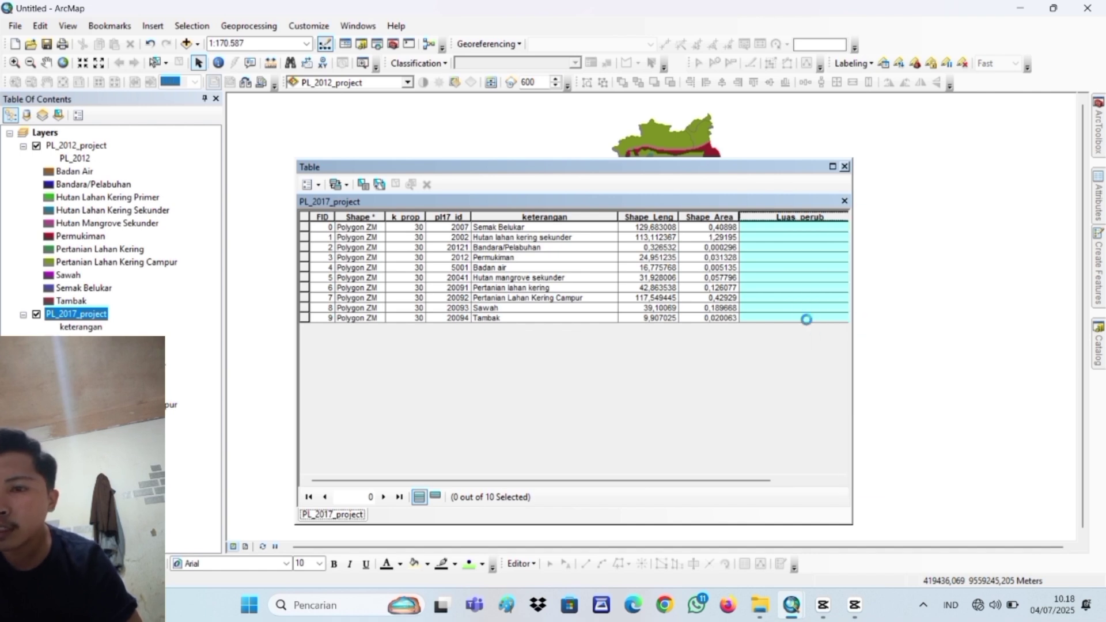
pyautogui.click(561, 336)
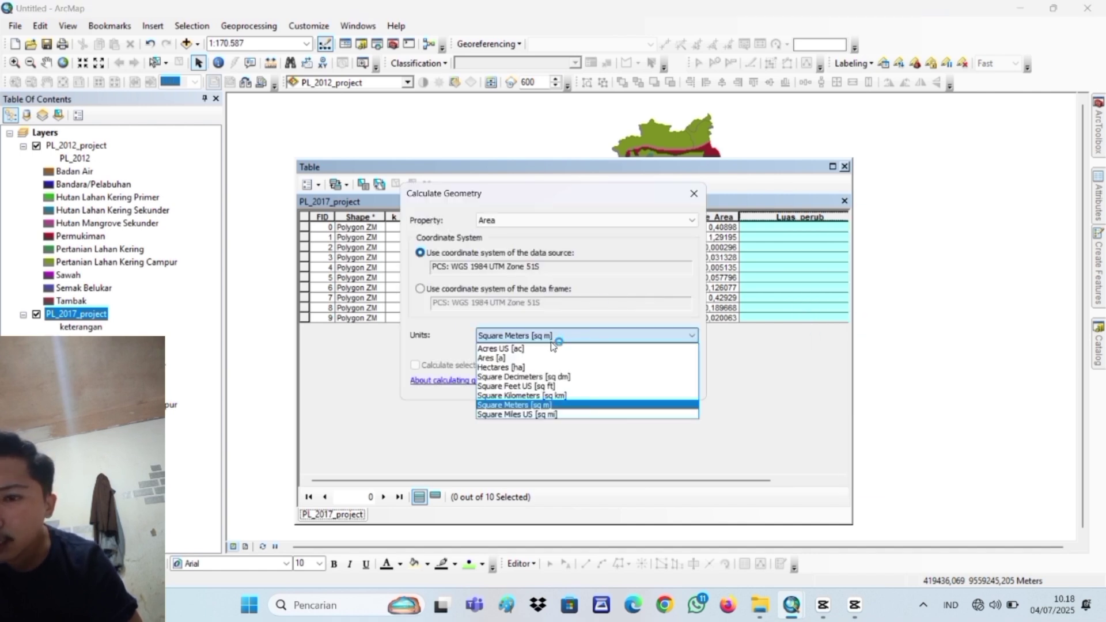
pyautogui.click(512, 368)
pyautogui.click(612, 383)
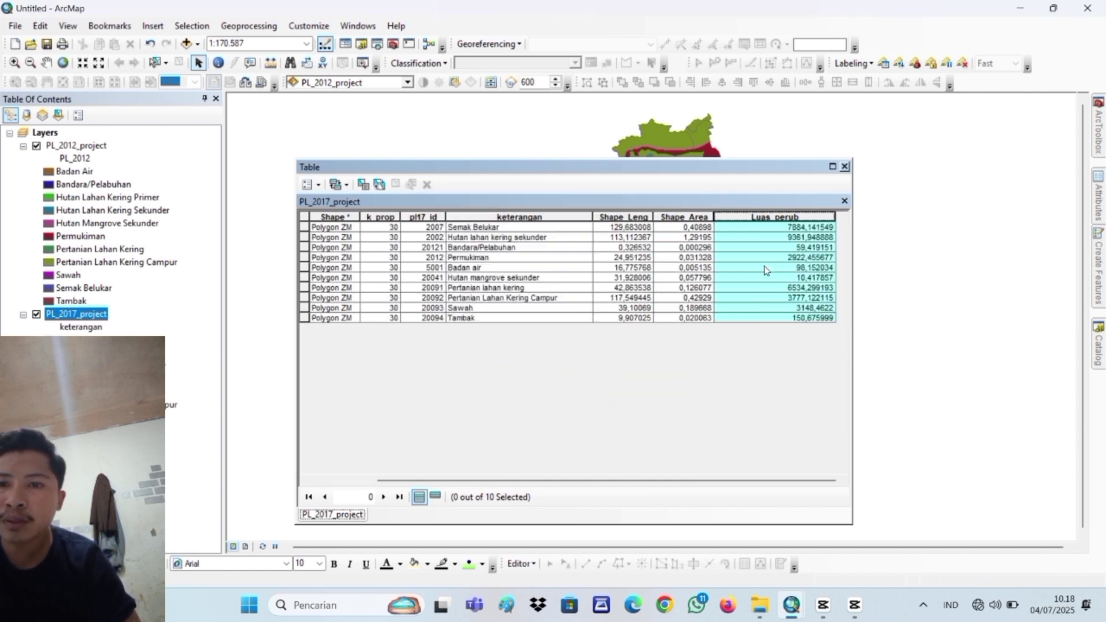
# Close the attribute table and launch the Intersect geoprocessing tool
pyautogui.click(844, 167)
pyautogui.click(249, 26)
pyautogui.click(266, 75)
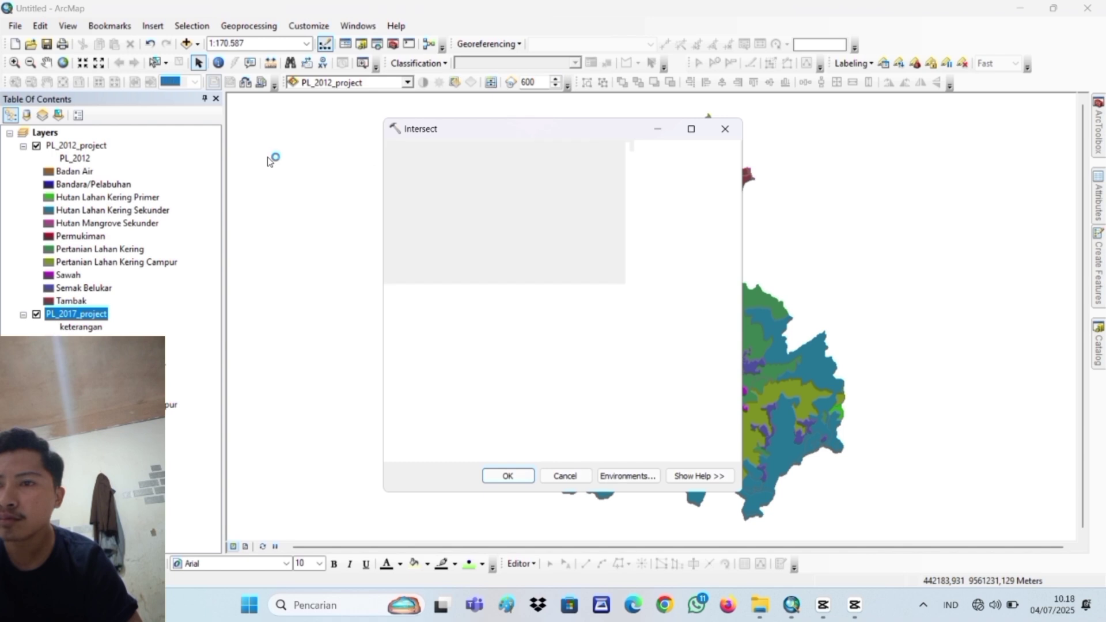
# Set PL_2017_project and PL_2012_project as Intersect inputs and browse for the output feature class location
pyautogui.click(264, 75)
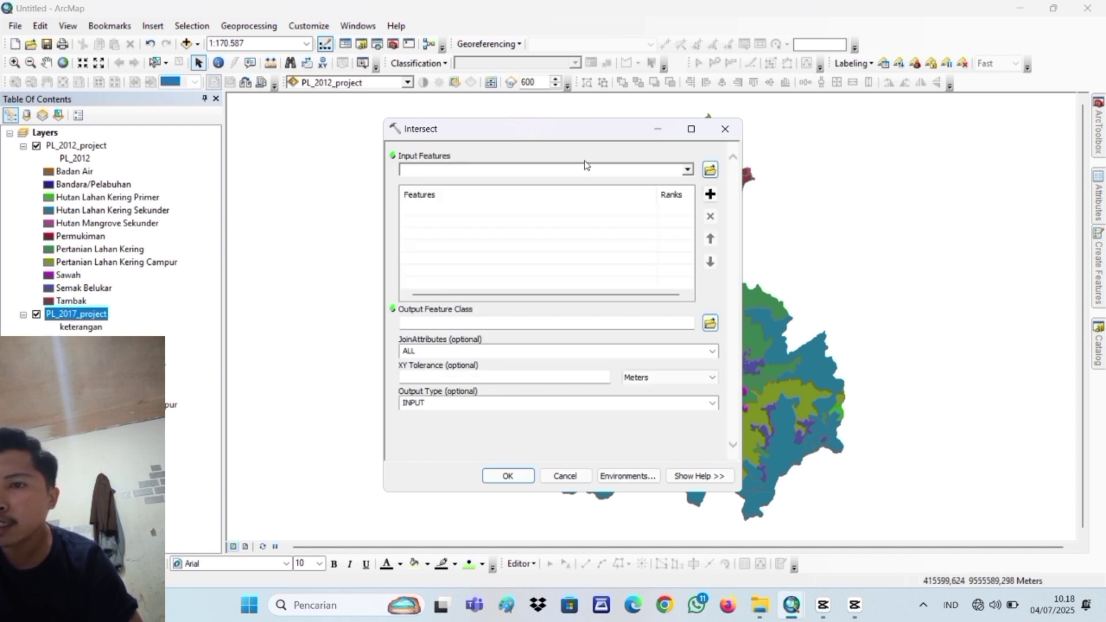
pyautogui.click(689, 169)
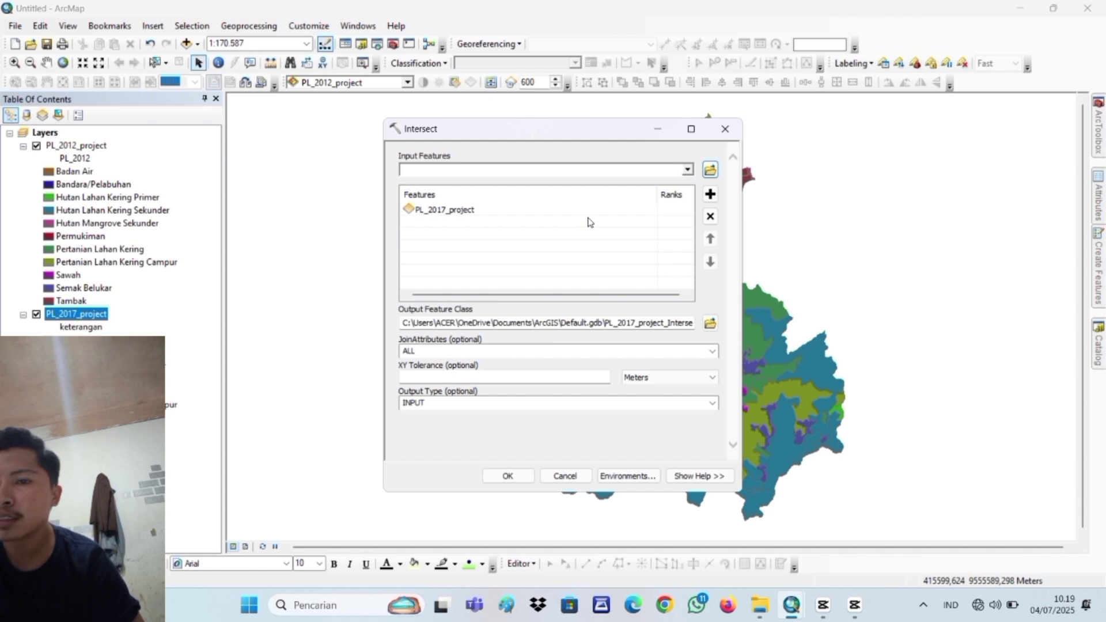
pyautogui.click(687, 169)
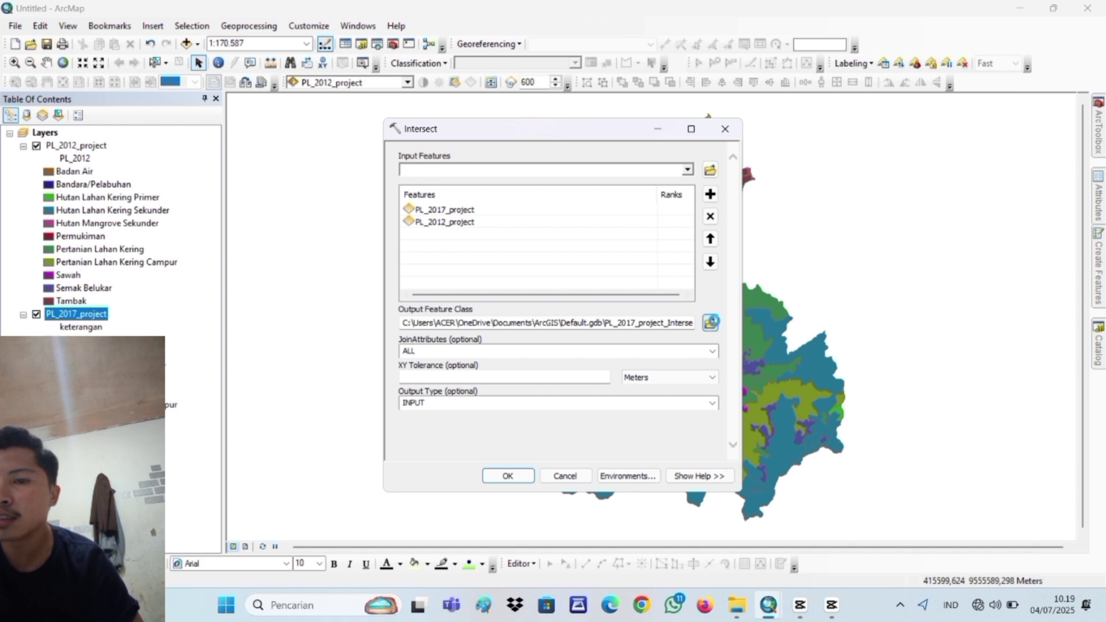
pyautogui.click(711, 322)
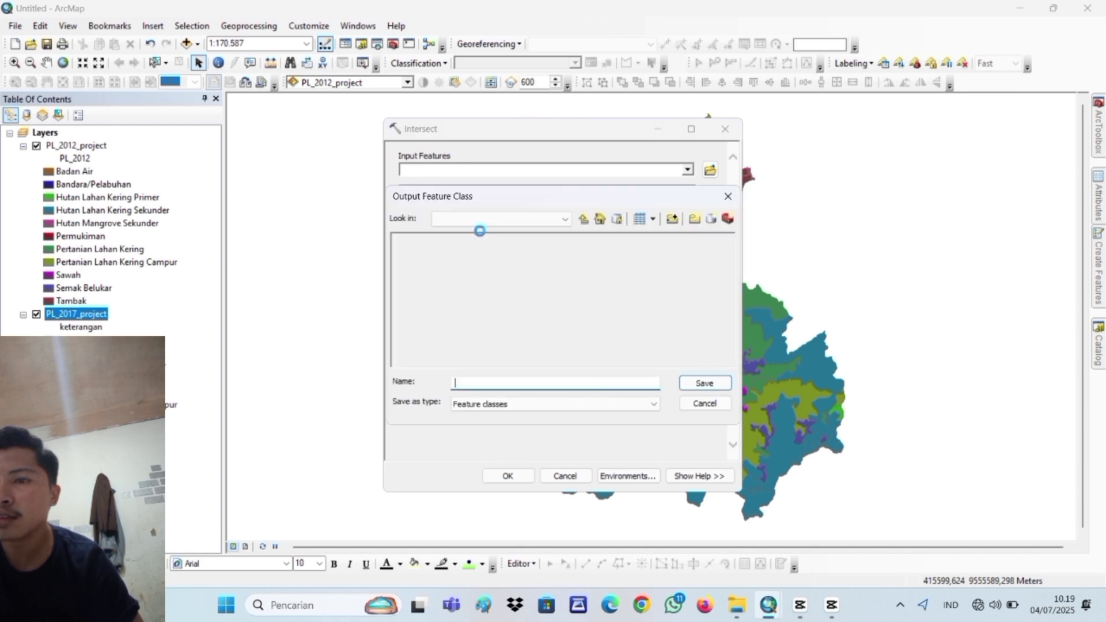
# Save the Intersect output as hasil_PL2012_2017.shp in the D:\TUGAS PETA JAY\PL WANGGU folder
pyautogui.click(584, 220)
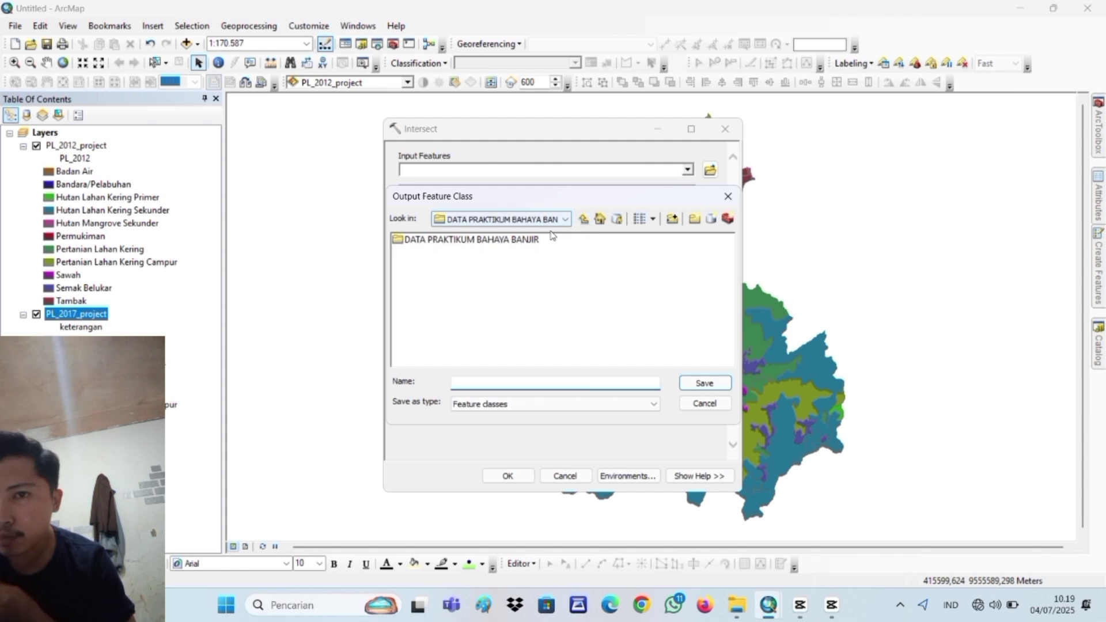
pyautogui.click(584, 222)
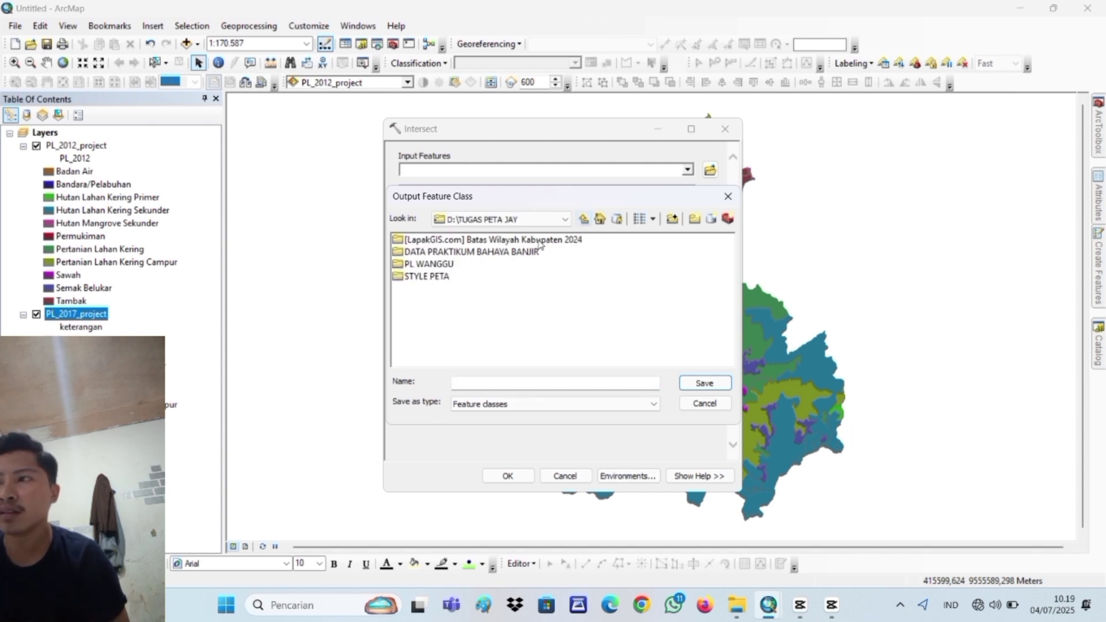
pyautogui.doubleClick(442, 265)
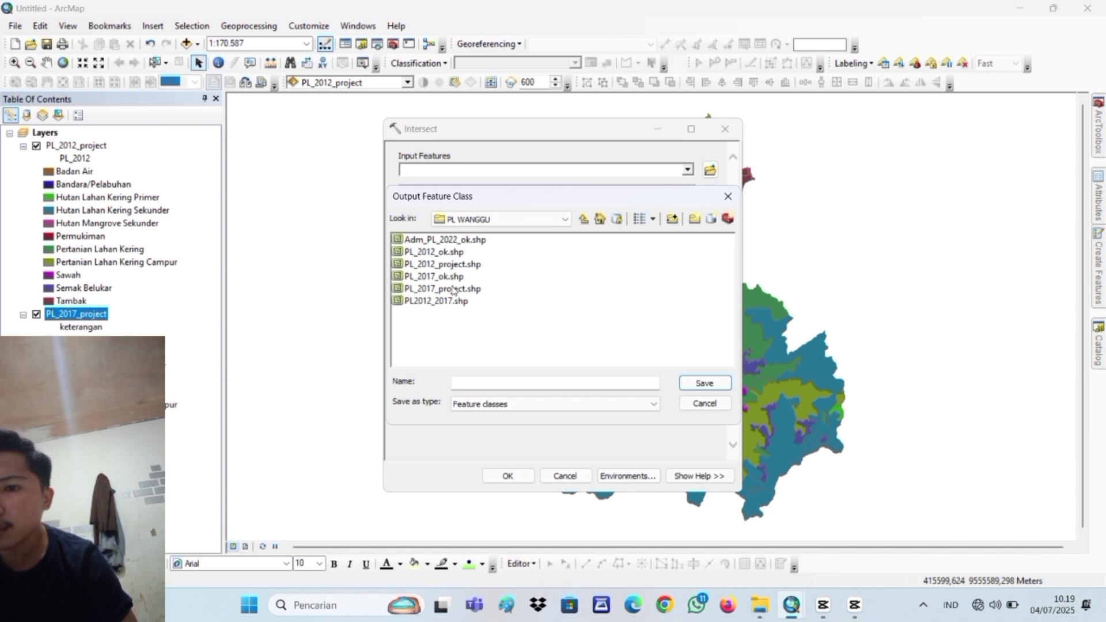
pyautogui.click(479, 382)
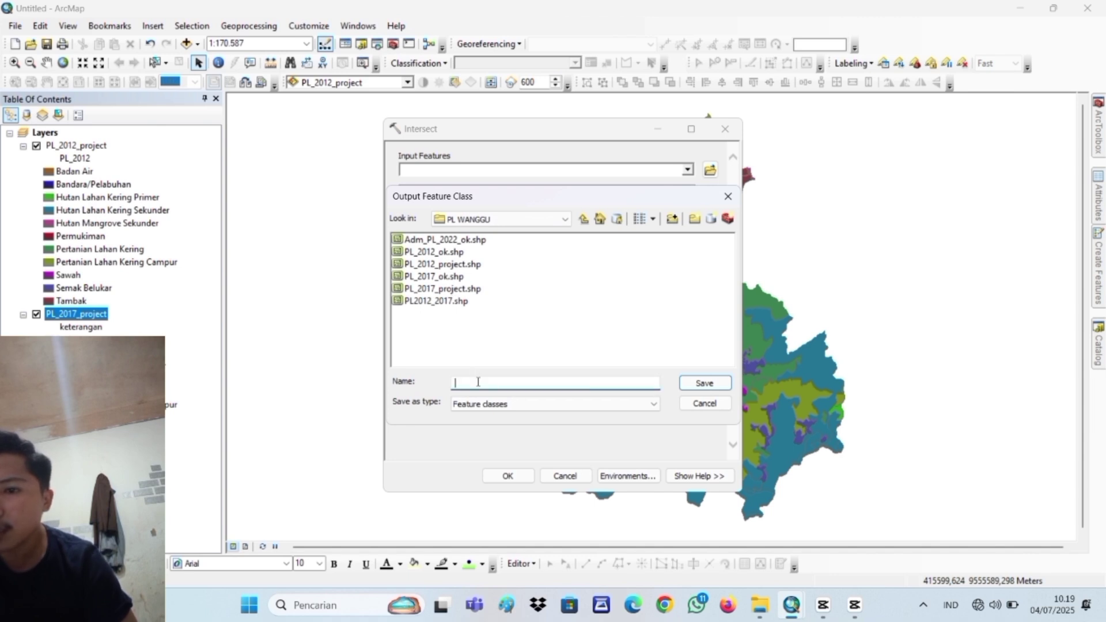
pyautogui.write('has')
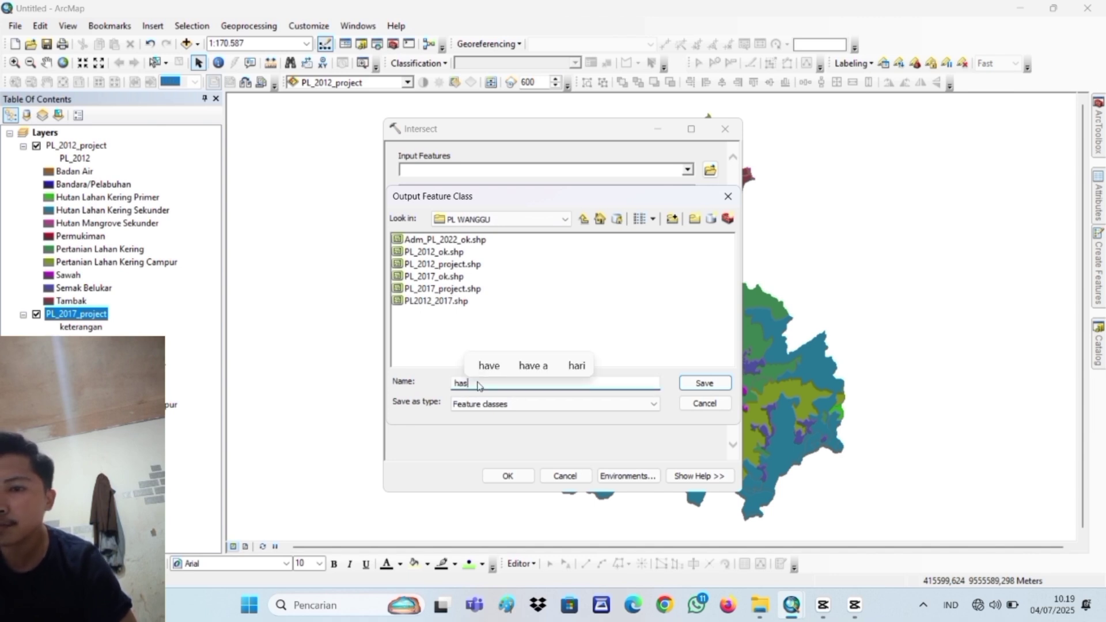
pyautogui.write('il')
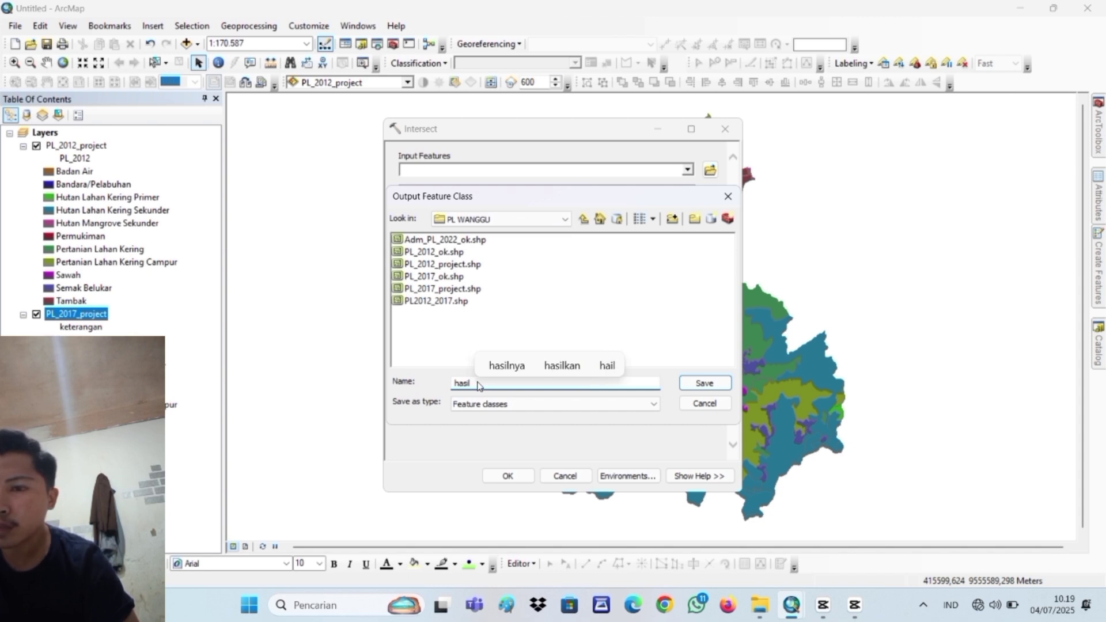
pyautogui.write('_p')
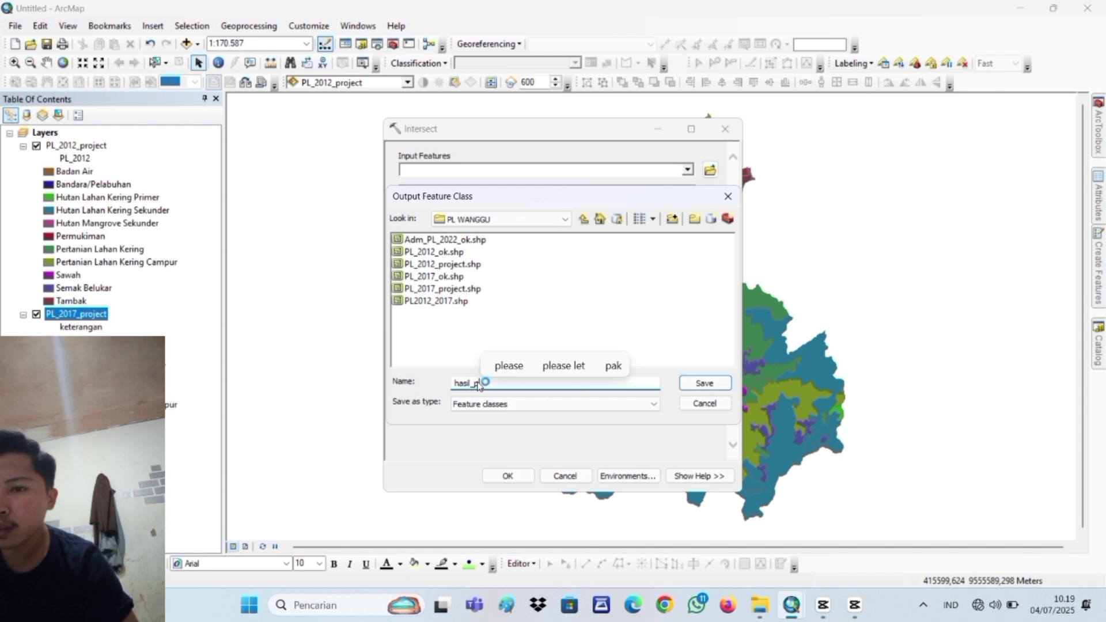
pyautogui.press('BackSpace')
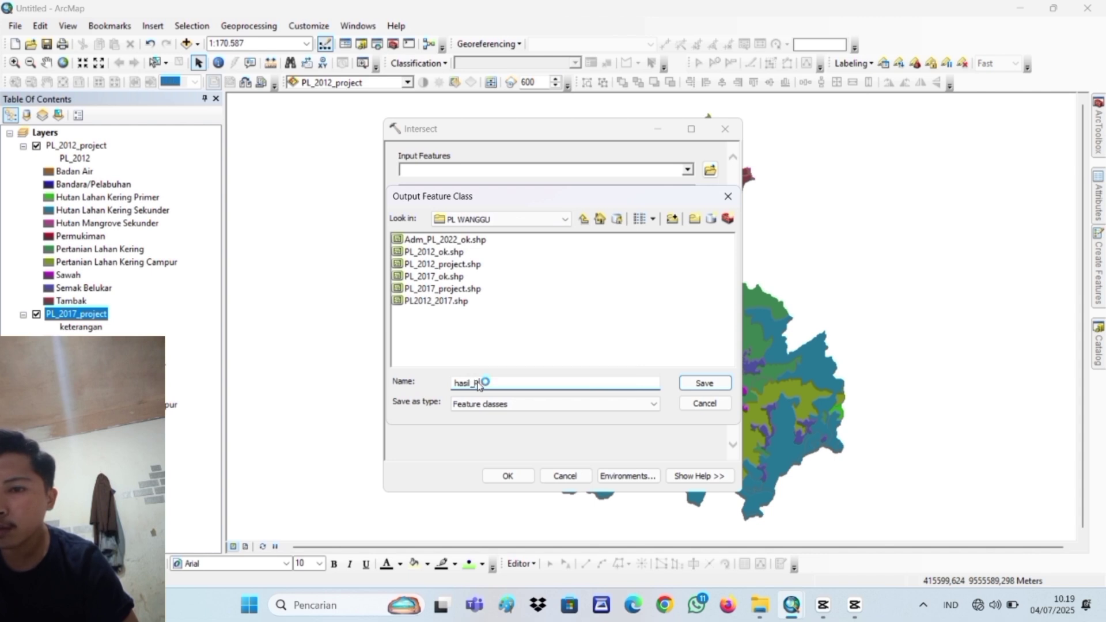
pyautogui.write('L2012_2017')
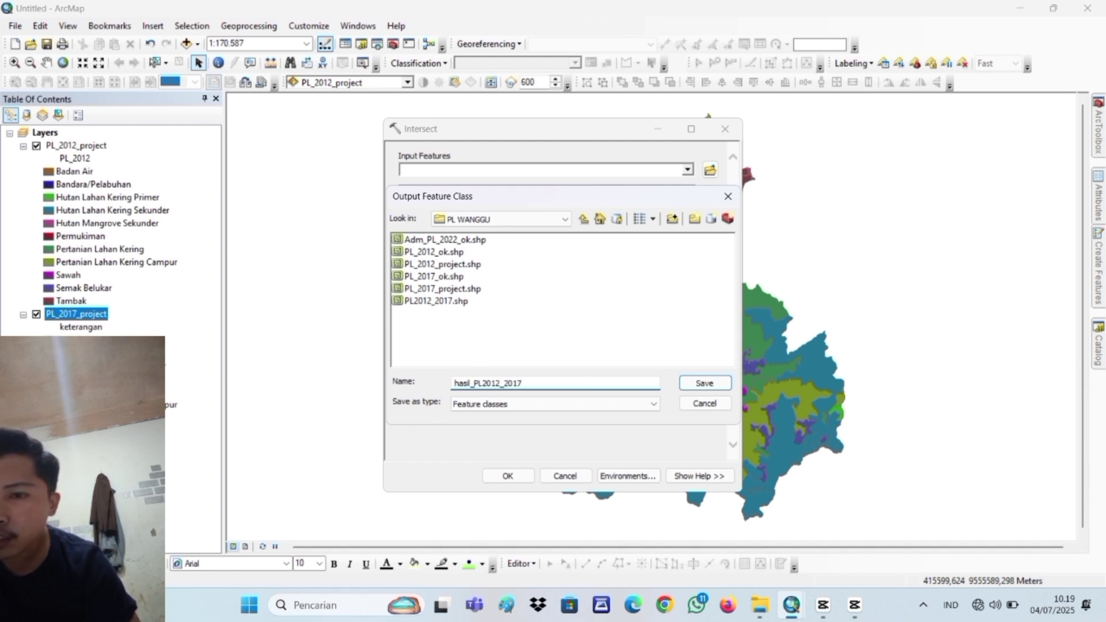
pyautogui.write('.shp')
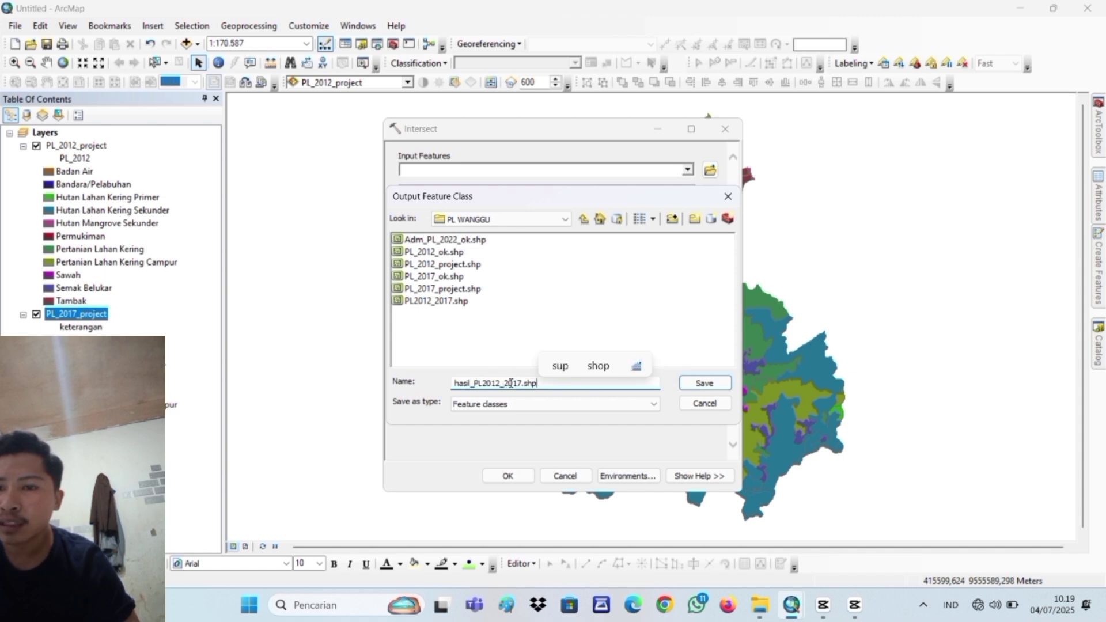
pyautogui.click(704, 383)
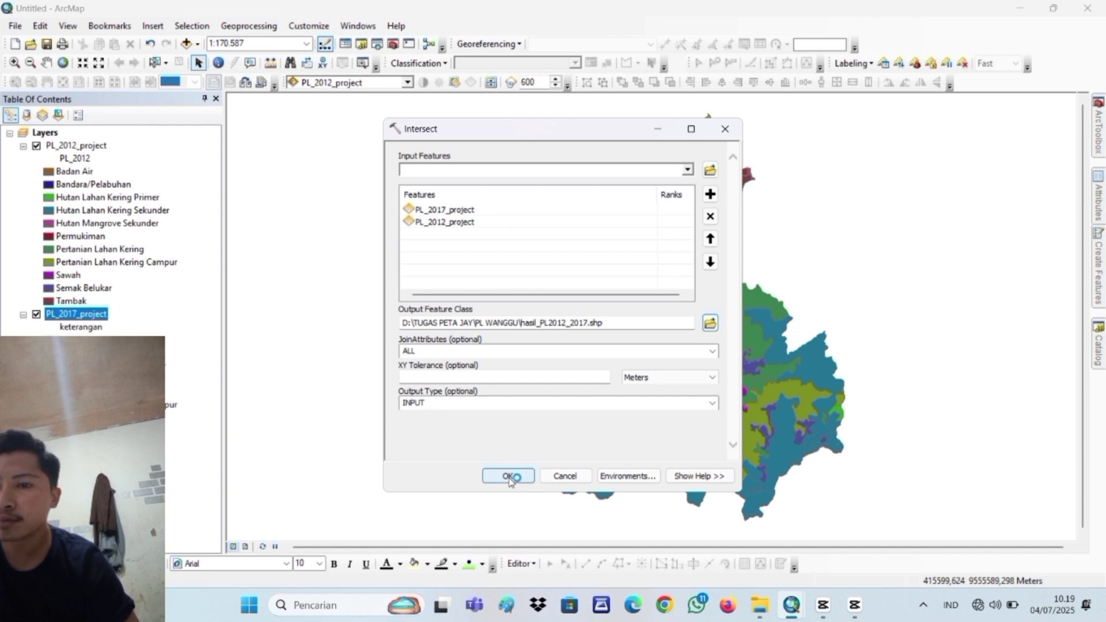
# Run the Intersect of the 2012 and 2017 layers and right-click the resulting hasil_PL2012_2017 layer
pyautogui.click(509, 477)
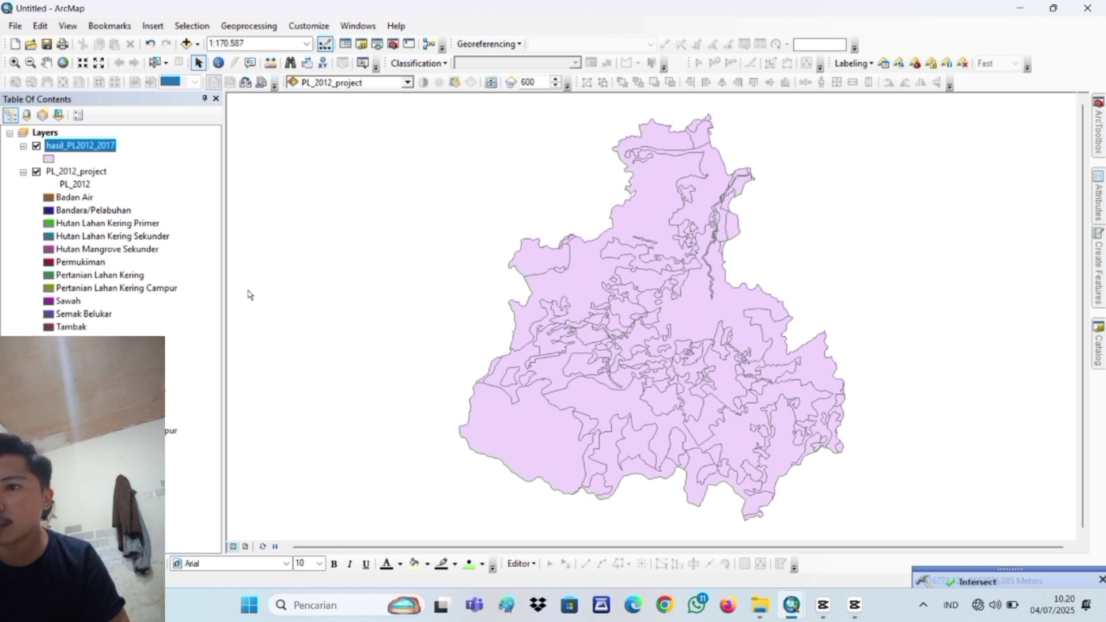
pyautogui.rightClick(99, 149)
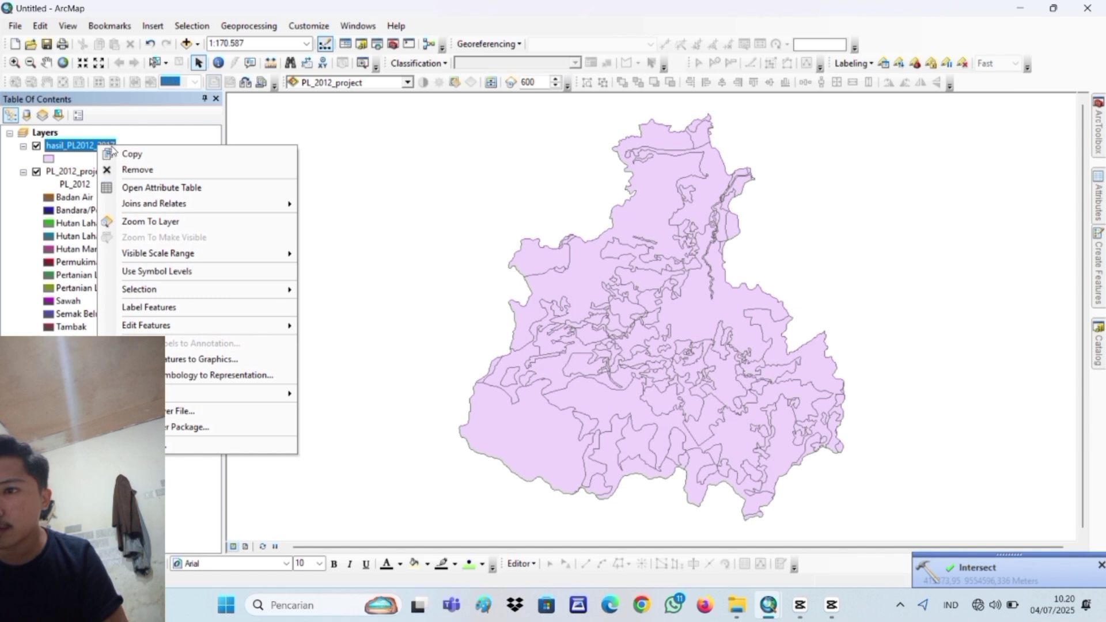
# Open the hasil_PL2012_2017 attribute table and move the keterangan column next to PL_2012
pyautogui.click(196, 188)
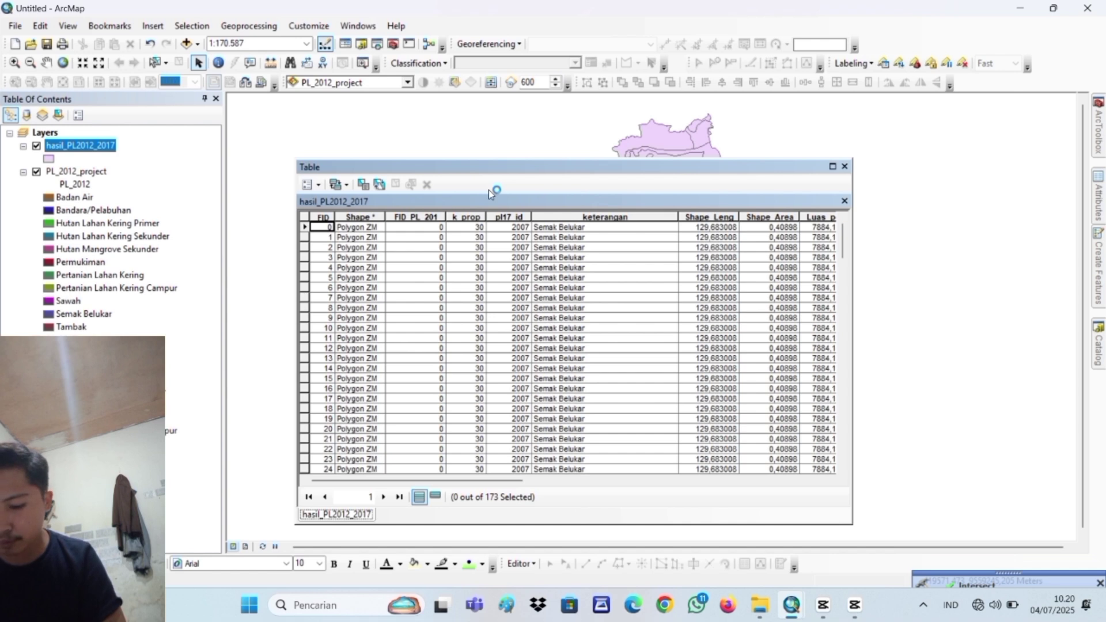
pyautogui.moveTo(480, 481); pyautogui.dragTo(841, 490)
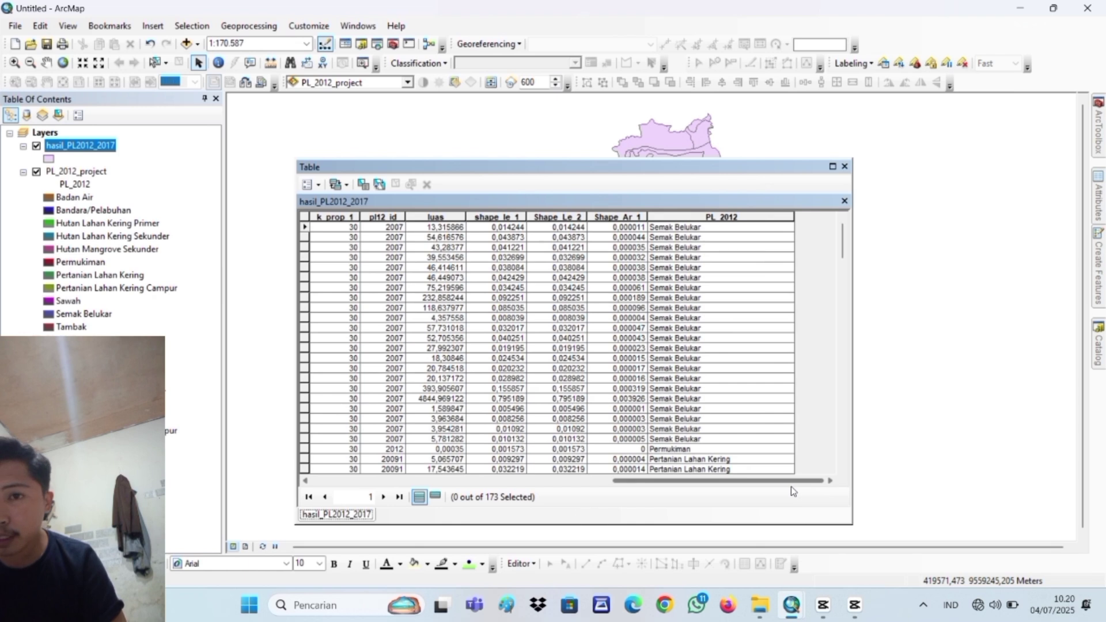
pyautogui.moveTo(791, 491); pyautogui.dragTo(420, 541)
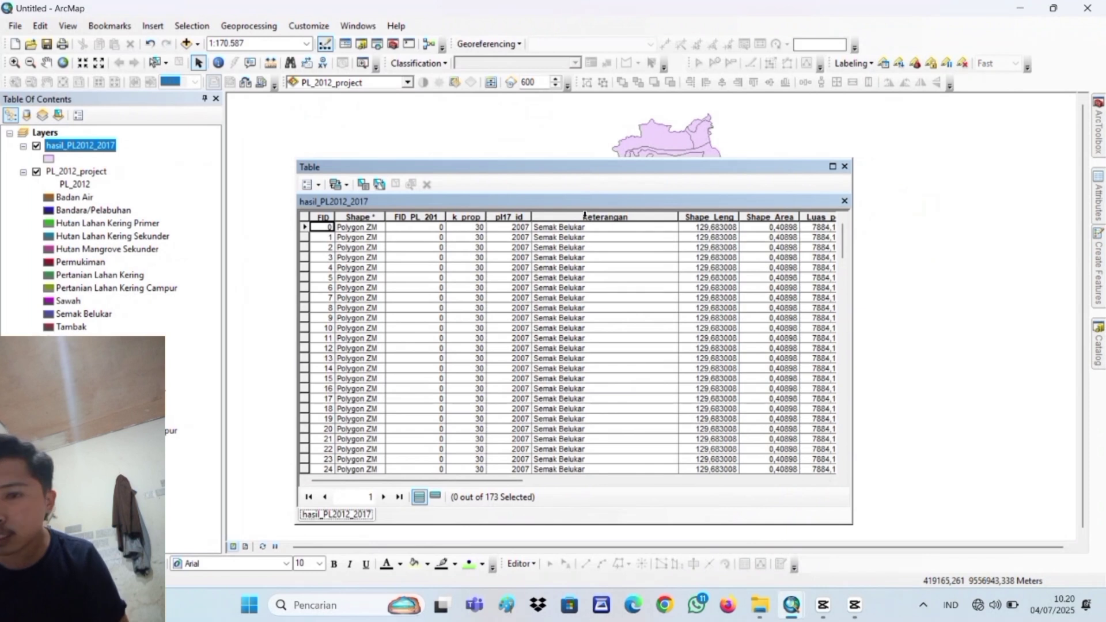
pyautogui.click(585, 217)
pyautogui.moveTo(665, 222)
pyautogui.mouseDown()
pyautogui.moveTo(845, 212)
pyautogui.moveTo(647, 221)
pyautogui.mouseUp()
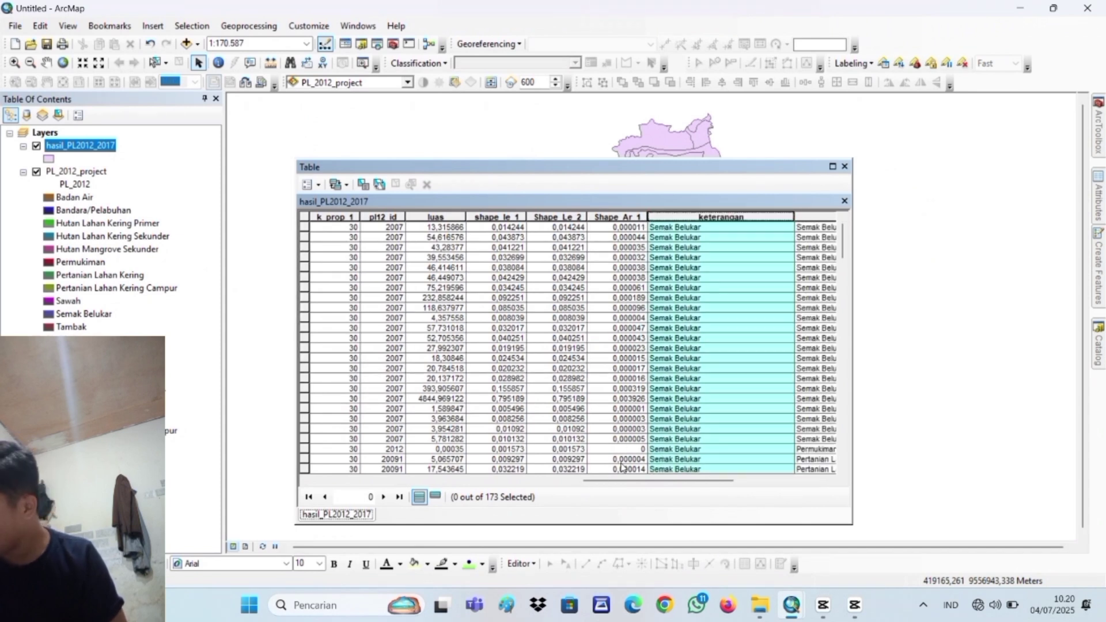
# Compare a row whose 2012 class Permukiman became Semak Belukar in 2017
pyautogui.moveTo(630, 481); pyautogui.dragTo(765, 493)
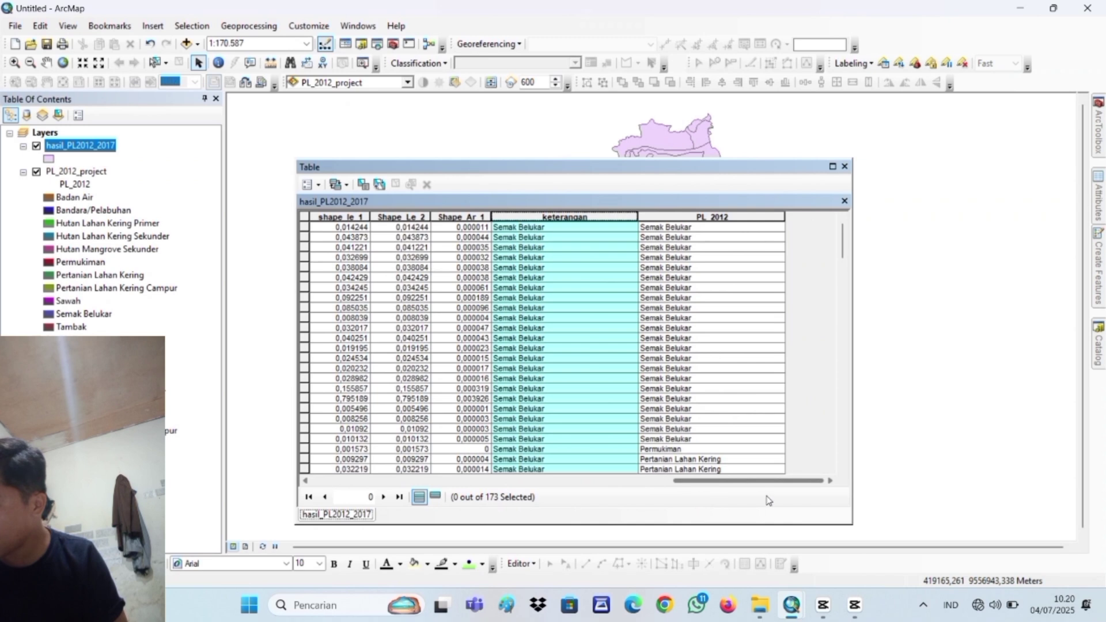
pyautogui.scroll(-1, 727, 467)
pyautogui.scroll(-1, 710, 448)
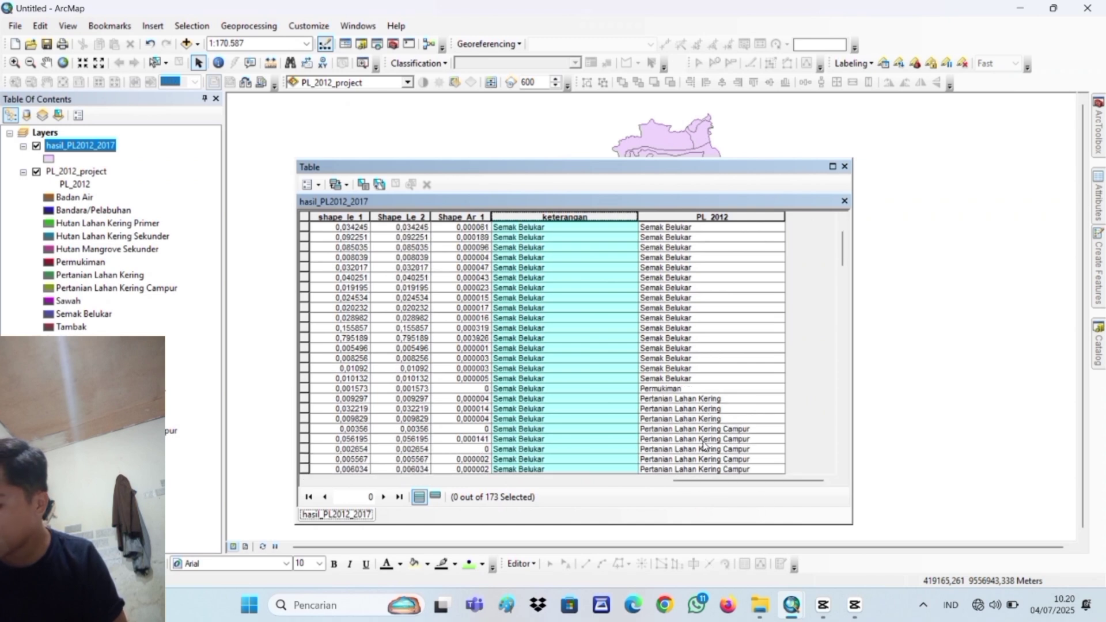
pyautogui.click(688, 387)
pyautogui.click(595, 388)
pyautogui.click(671, 380)
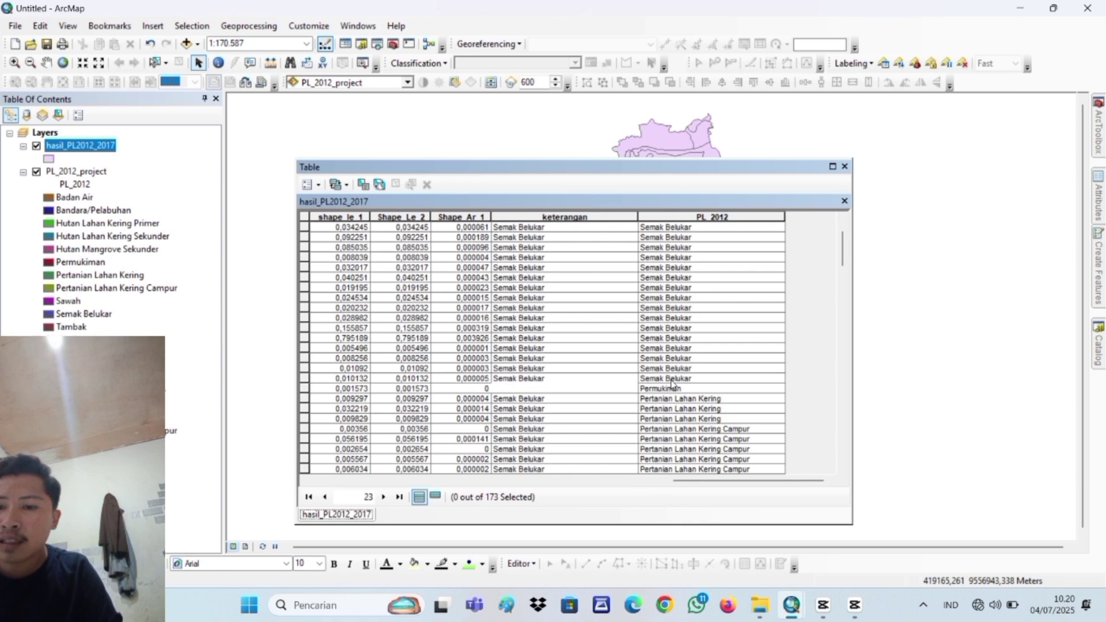
pyautogui.click(635, 388)
pyautogui.click(662, 389)
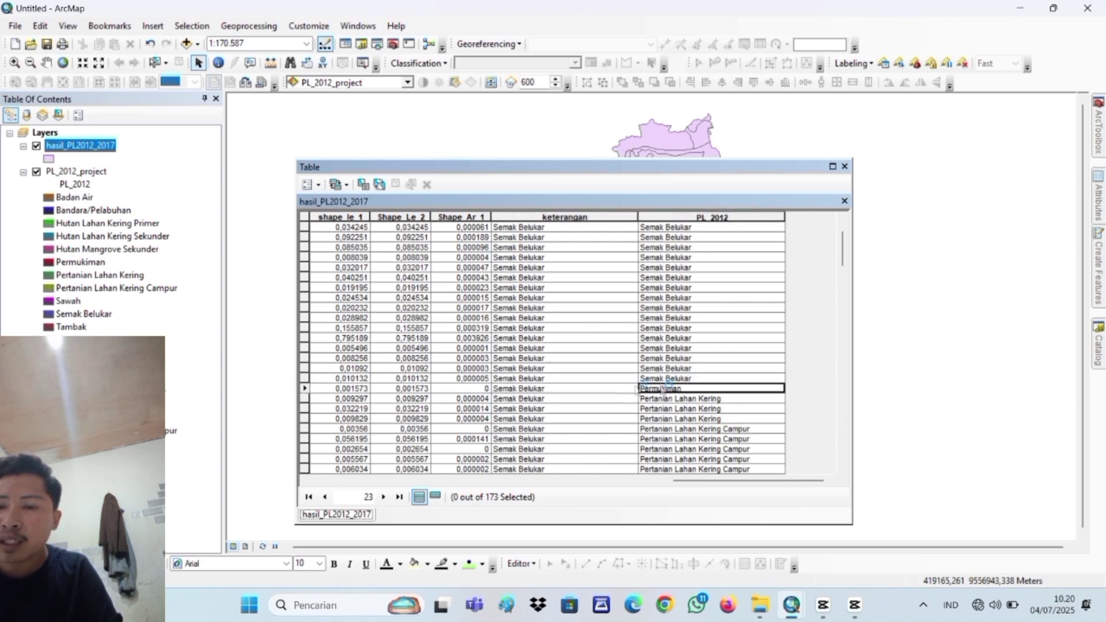
pyautogui.click(623, 390)
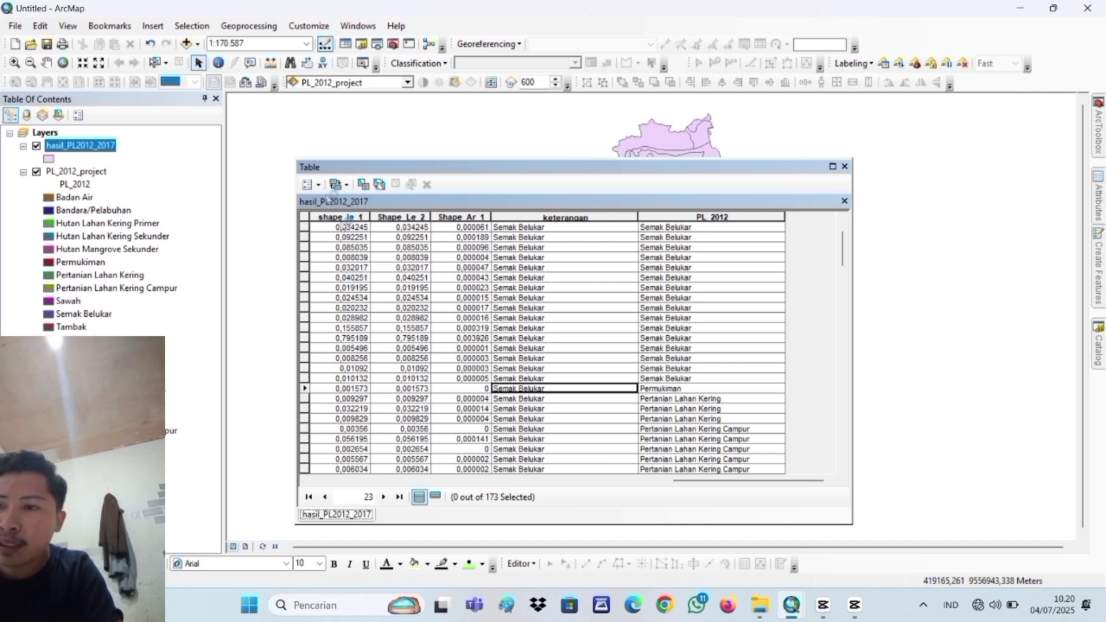
# Maximize the attribute table window to fill the screen
pyautogui.click(320, 185)
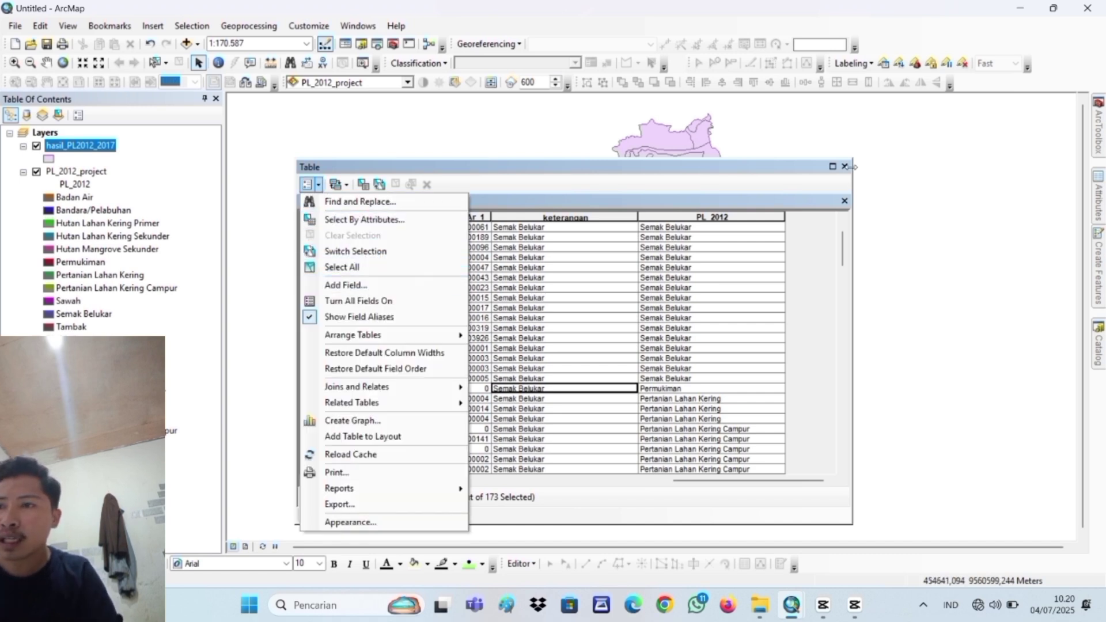
pyautogui.click(833, 167)
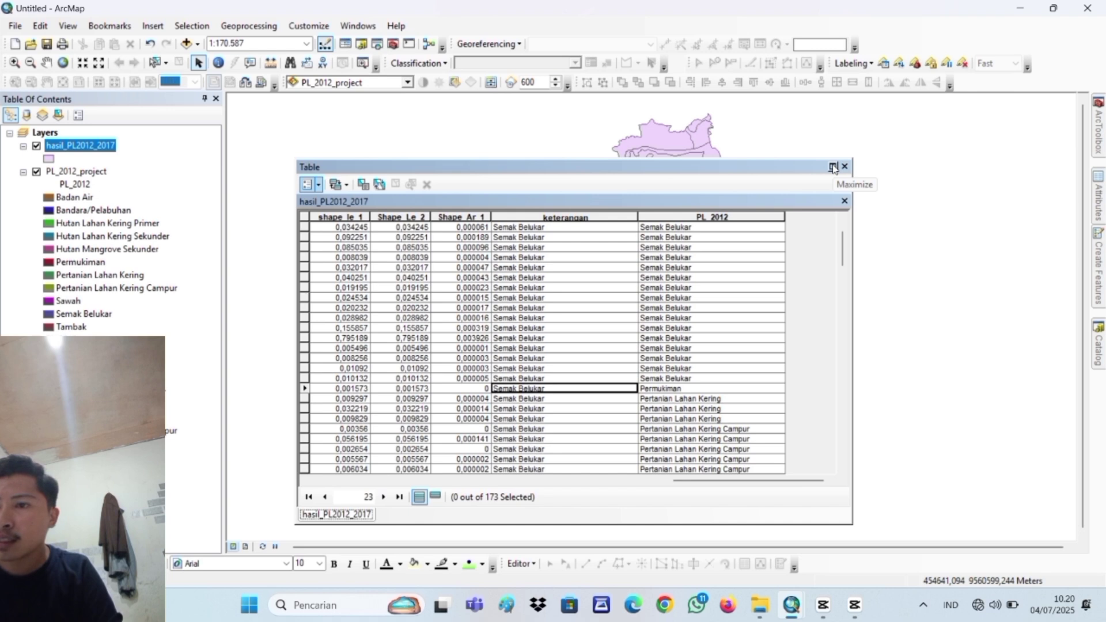
pyautogui.click(834, 168)
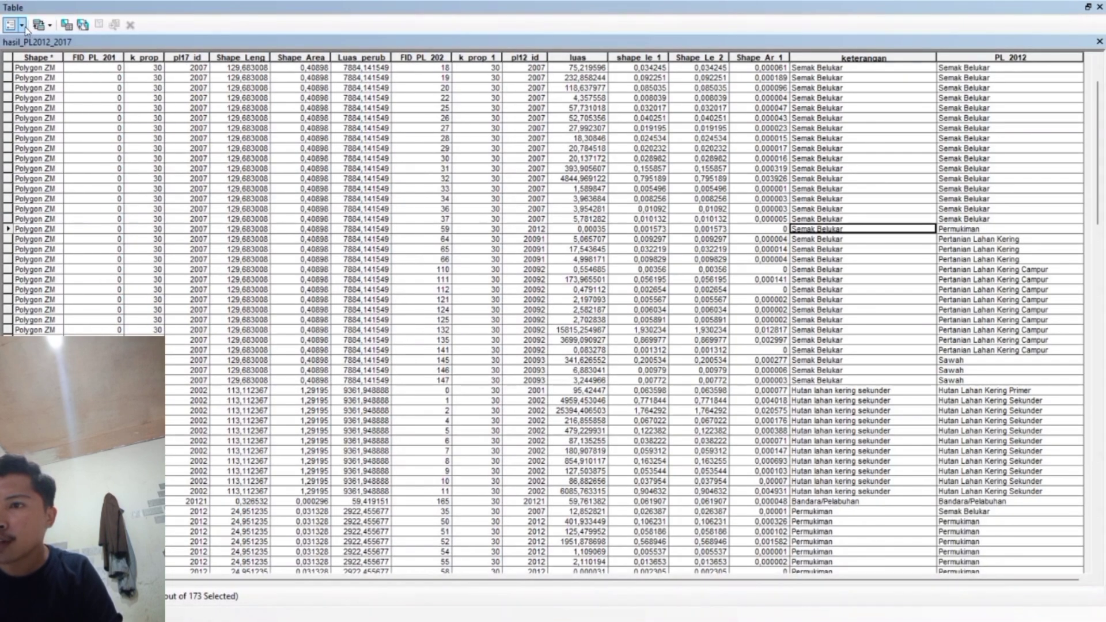
# Add a new Text field named Perubahan to the table
pyautogui.click(21, 26)
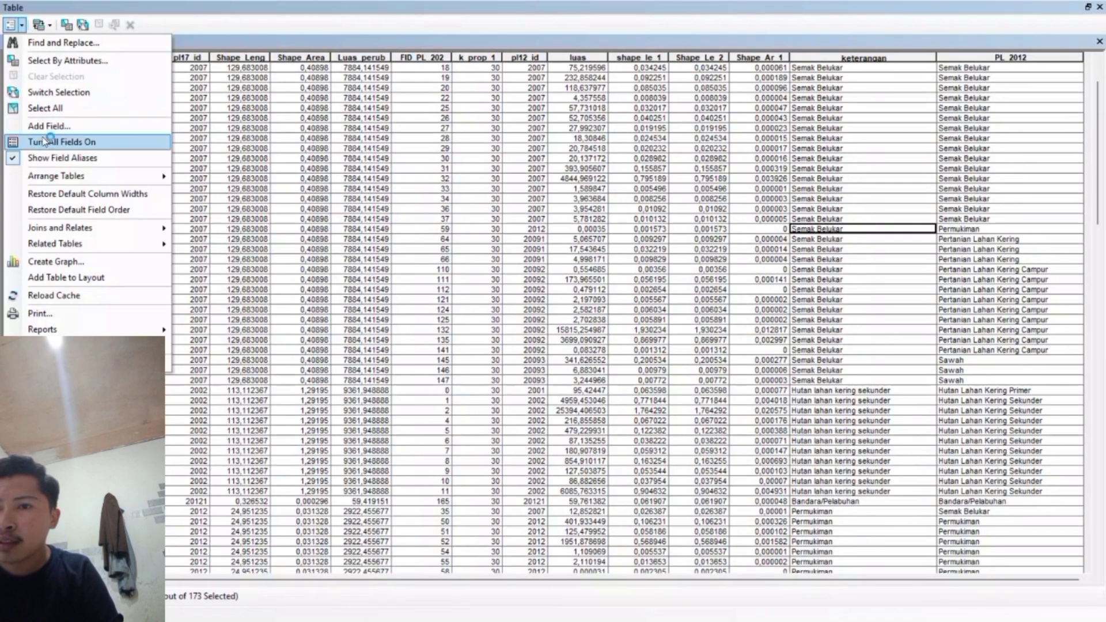
pyautogui.click(49, 125)
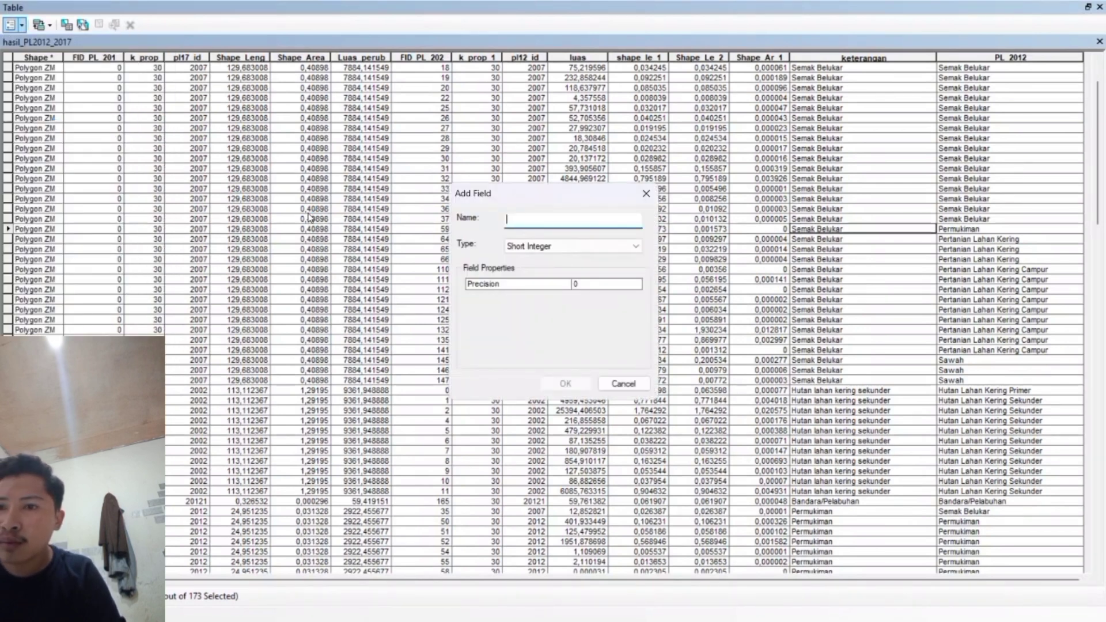
pyautogui.write('Peru')
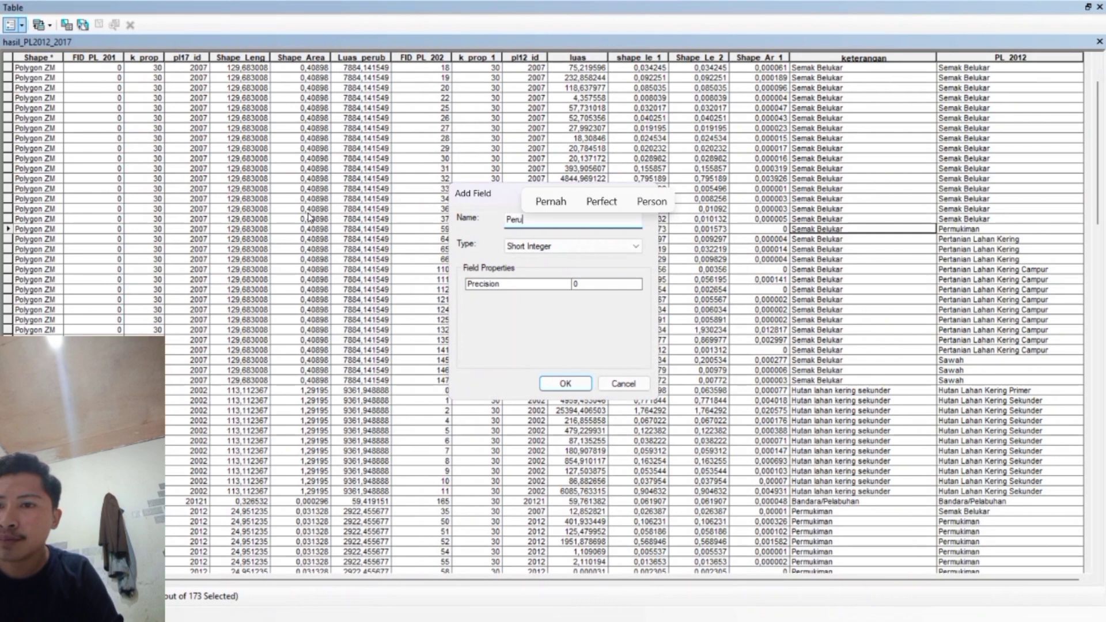
pyautogui.write('bahan')
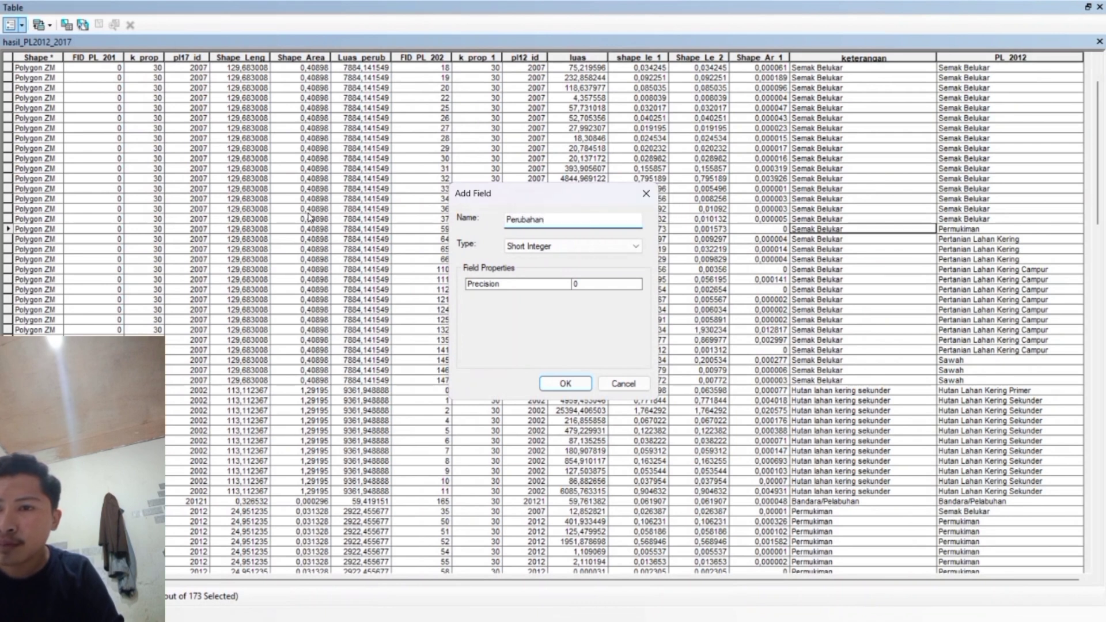
pyautogui.click(570, 246)
pyautogui.click(521, 287)
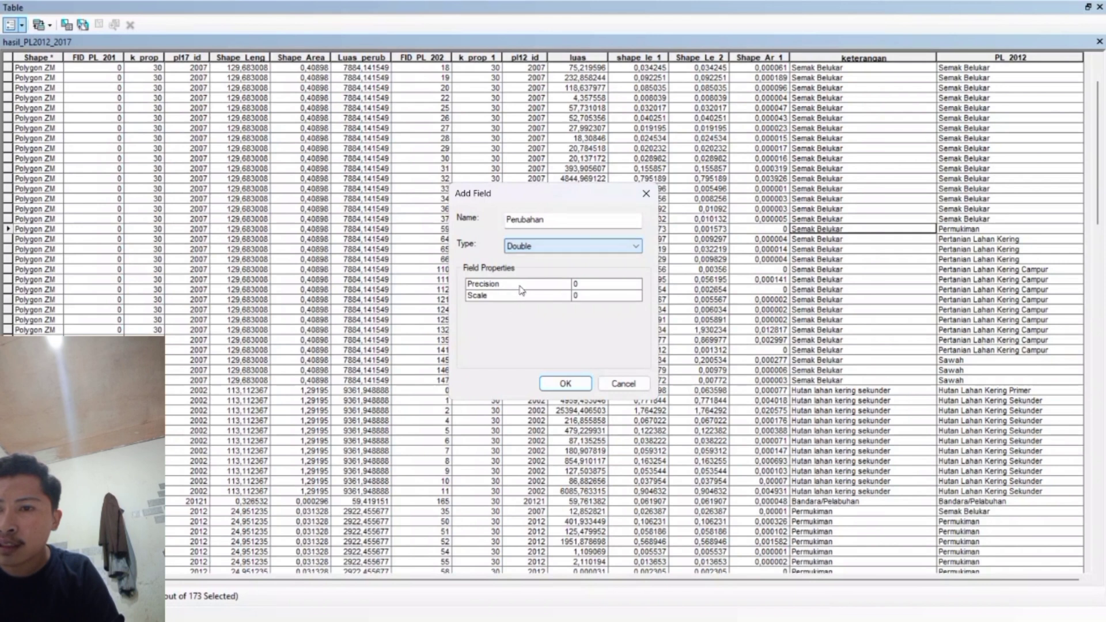
pyautogui.click(529, 248)
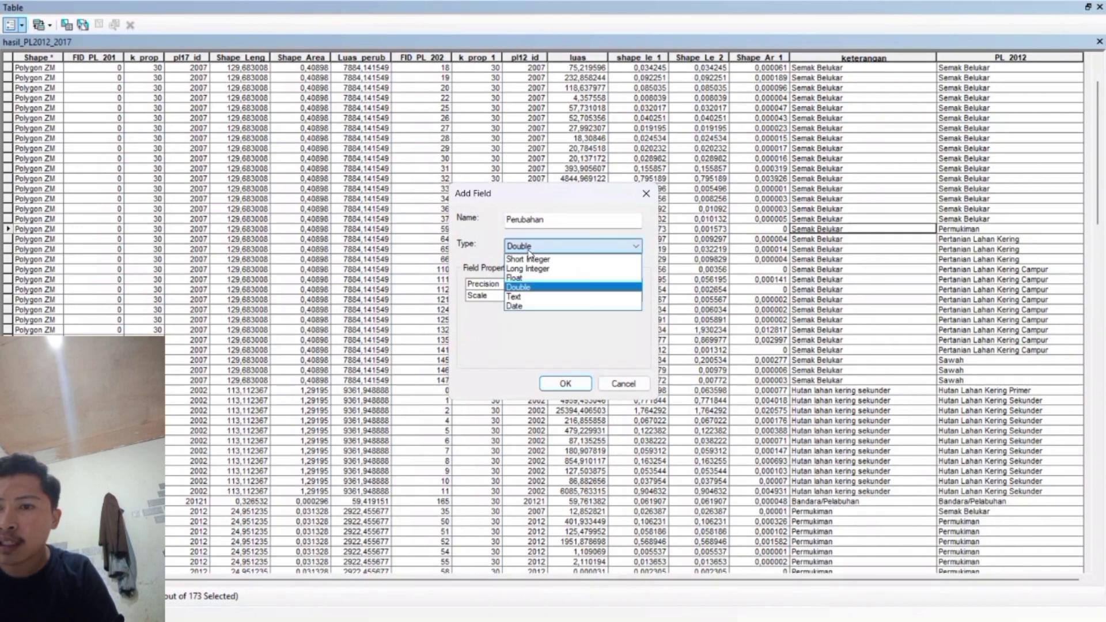
pyautogui.click(546, 297)
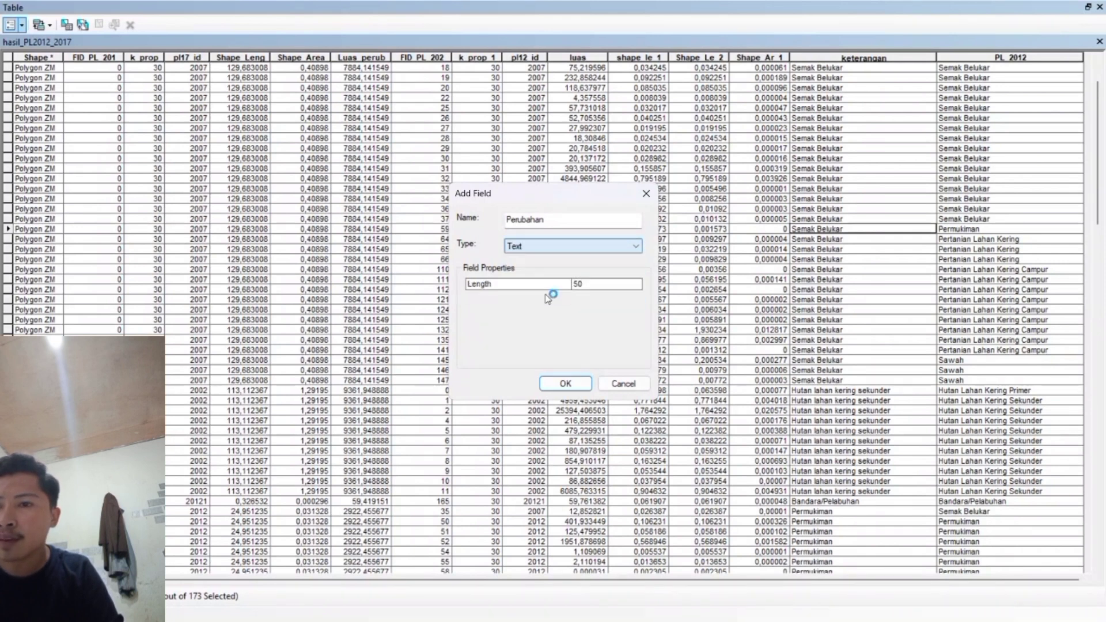
pyautogui.click(566, 384)
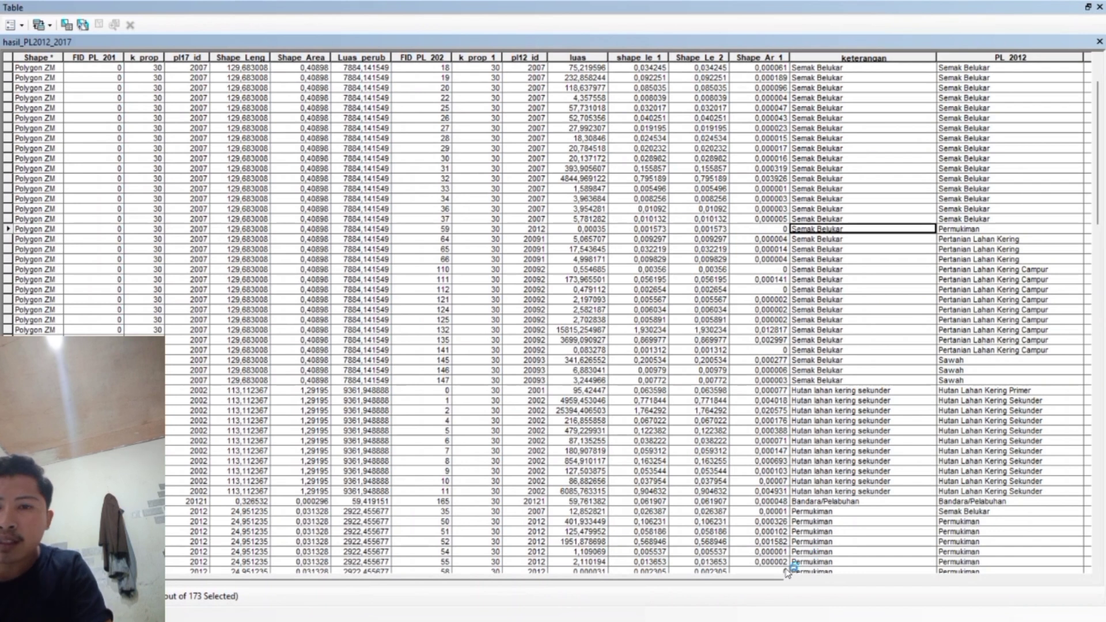
# Scroll the table right and select the new Perubahan column
pyautogui.click(900, 580)
pyautogui.moveTo(899, 582); pyautogui.dragTo(1026, 582)
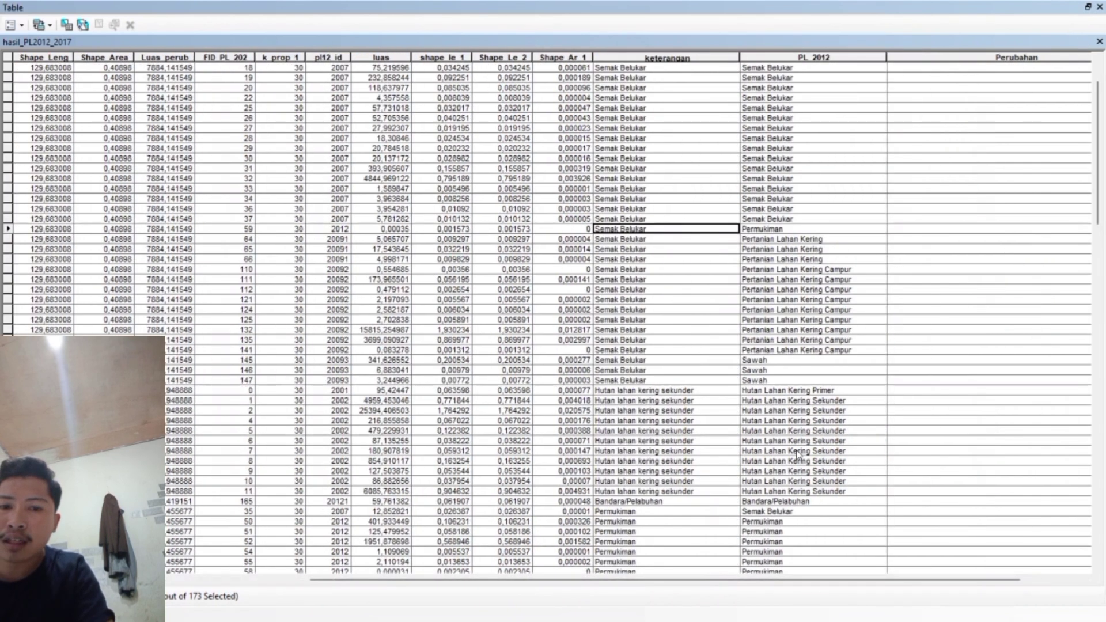
pyautogui.moveTo(932, 582); pyautogui.dragTo(960, 583)
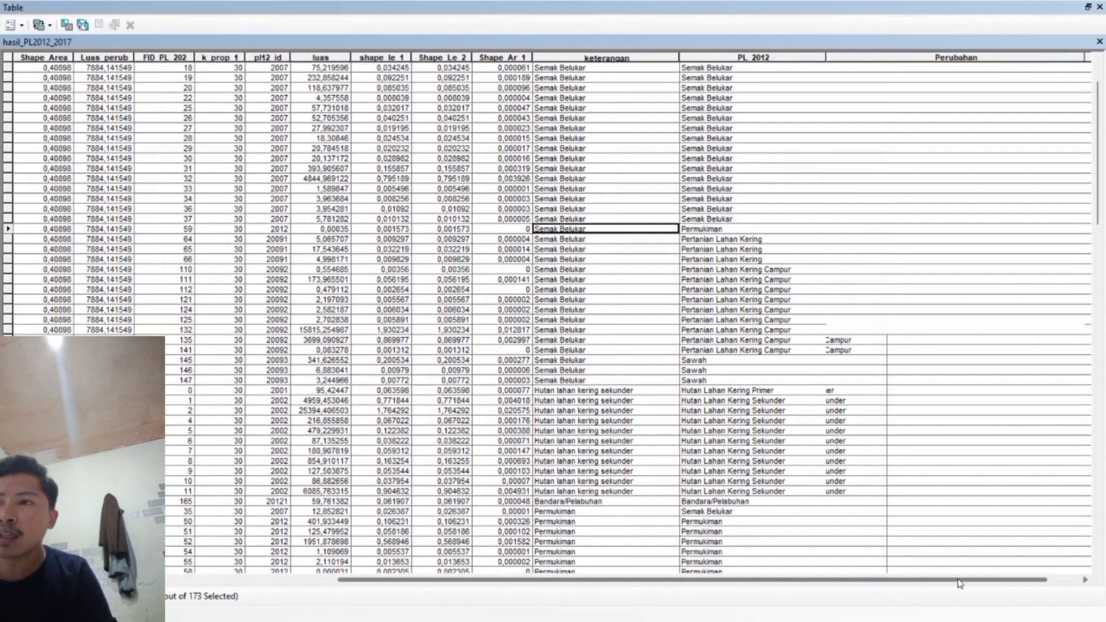
pyautogui.click(1052, 56)
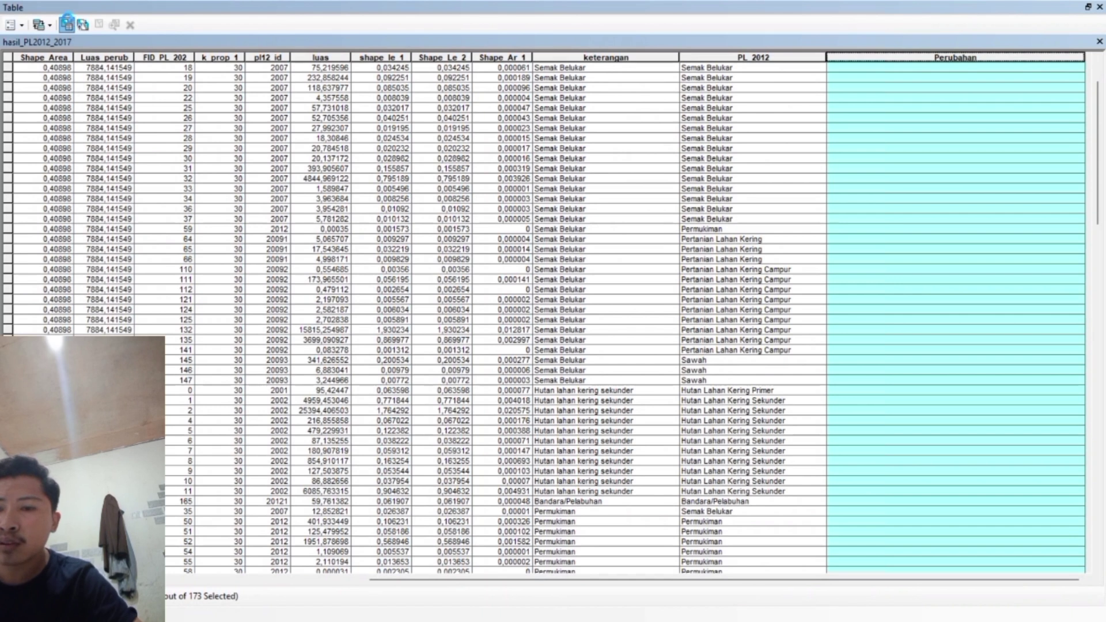
# Start a Select by Attributes query with "PL_2012" = 'Permukiman'
pyautogui.click(67, 23)
pyautogui.scroll(-5, 27, 136)
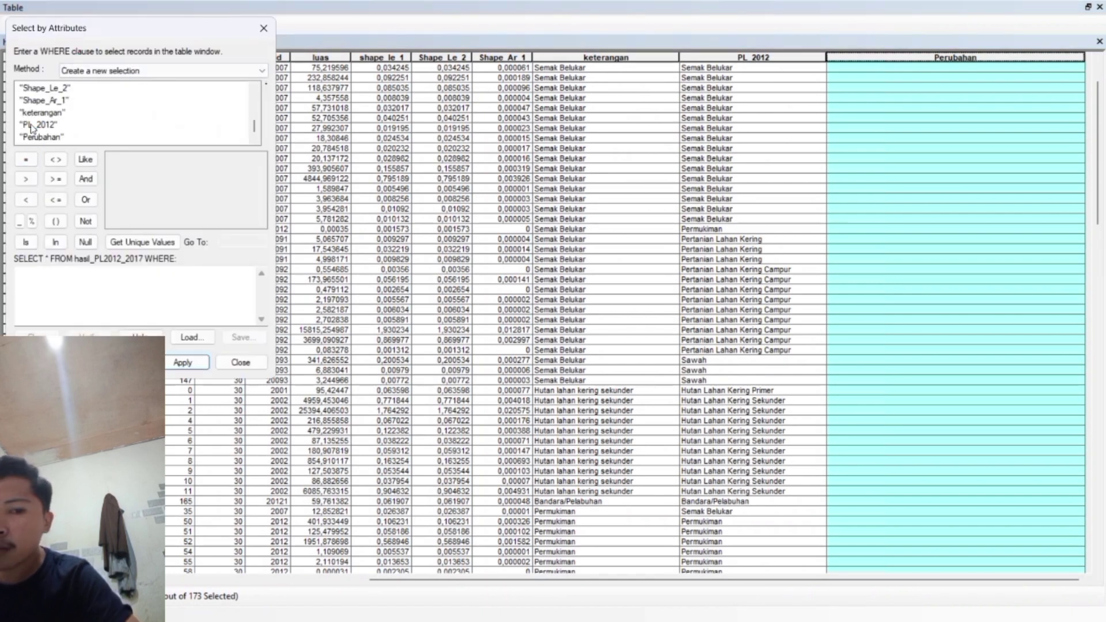
pyautogui.doubleClick(36, 126)
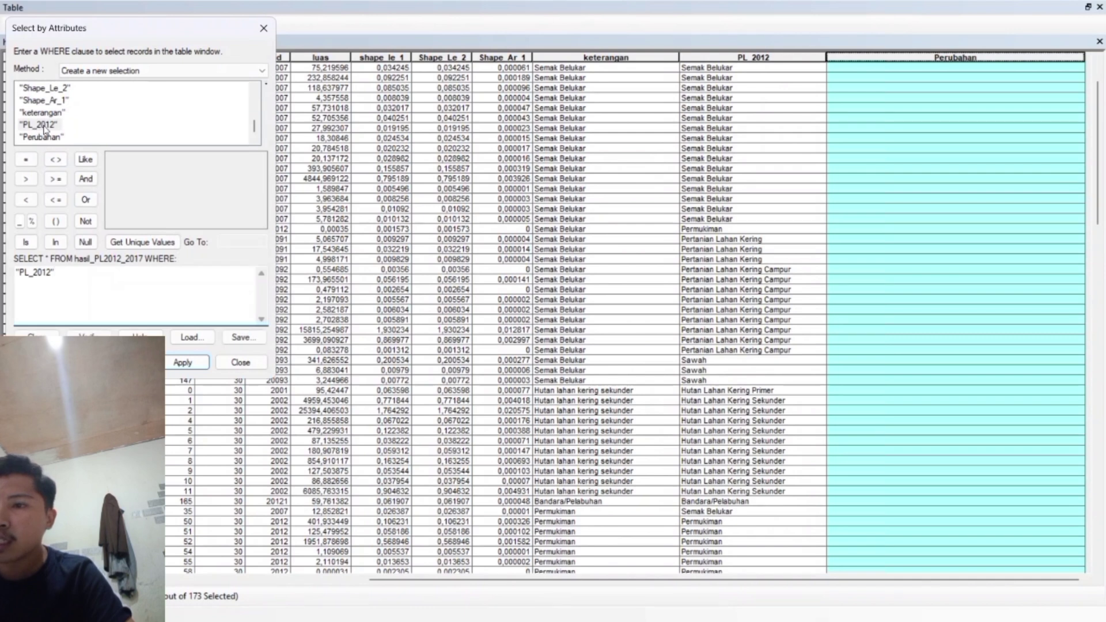
pyautogui.click(36, 159)
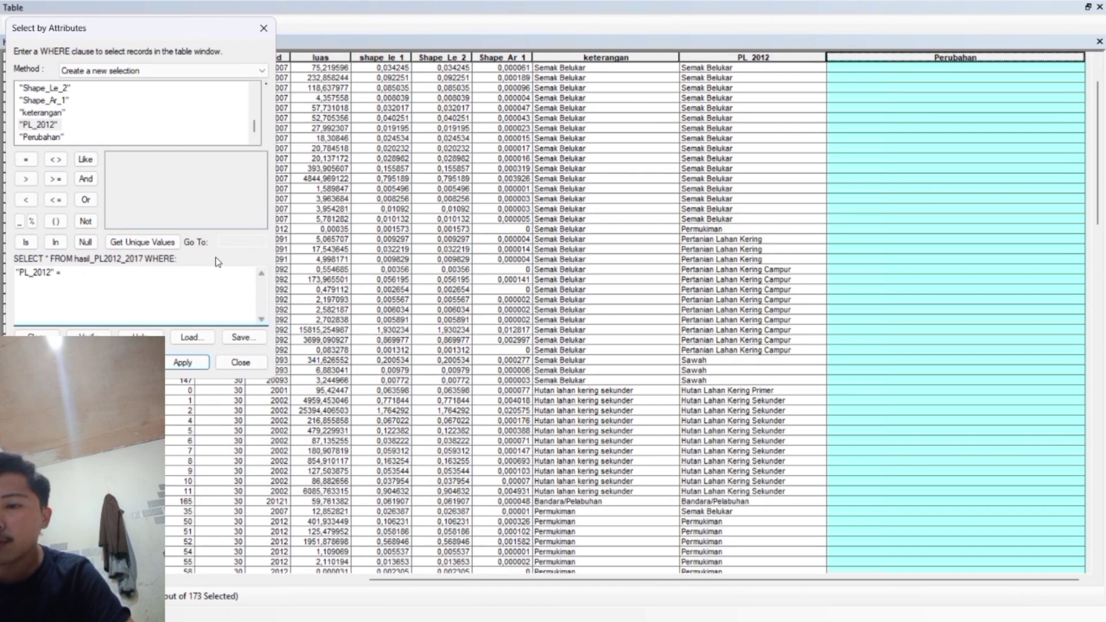
pyautogui.click(156, 240)
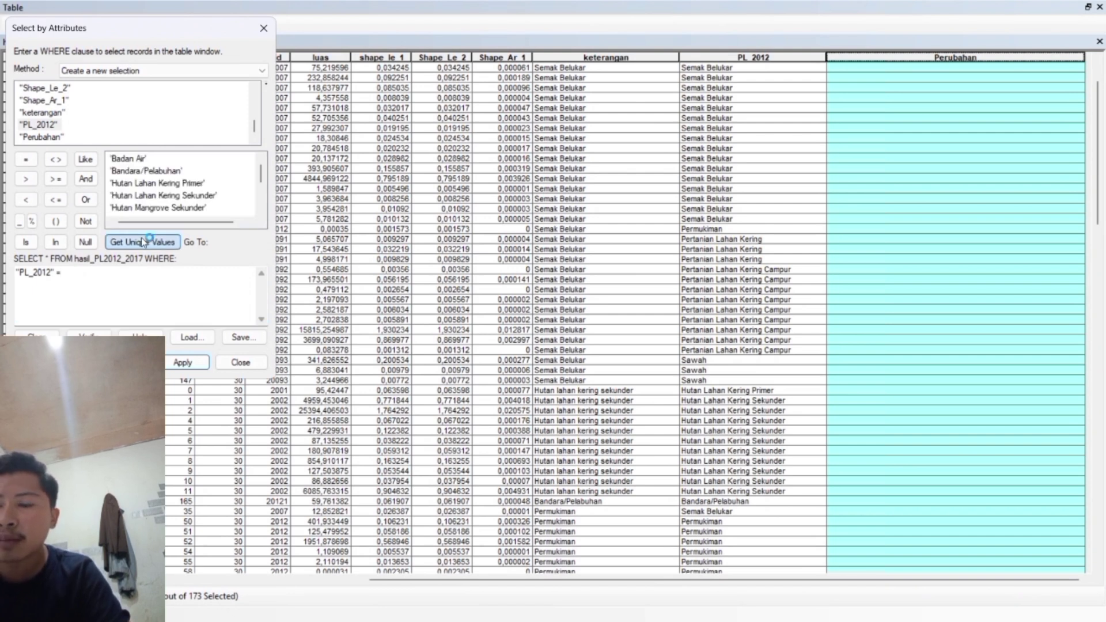
pyautogui.scroll(-1, 158, 214)
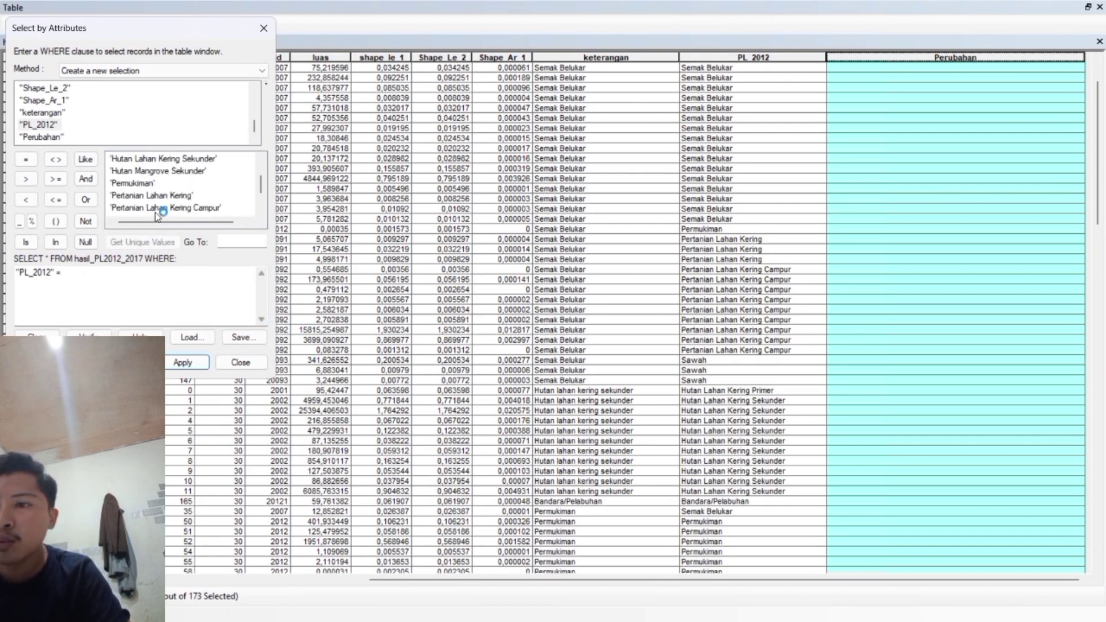
pyautogui.doubleClick(135, 183)
# Add AND "keterangan" = 'Semak Belukar' to the query, apply it, and close
pyautogui.click(85, 179)
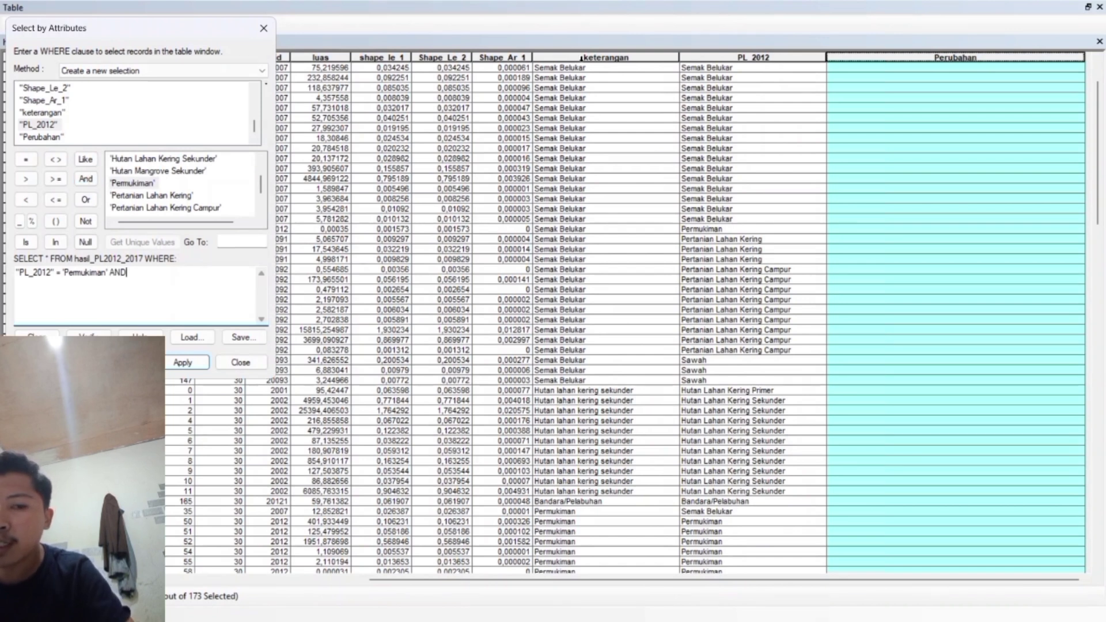
pyautogui.doubleClick(43, 113)
pyautogui.click(23, 160)
pyautogui.click(138, 239)
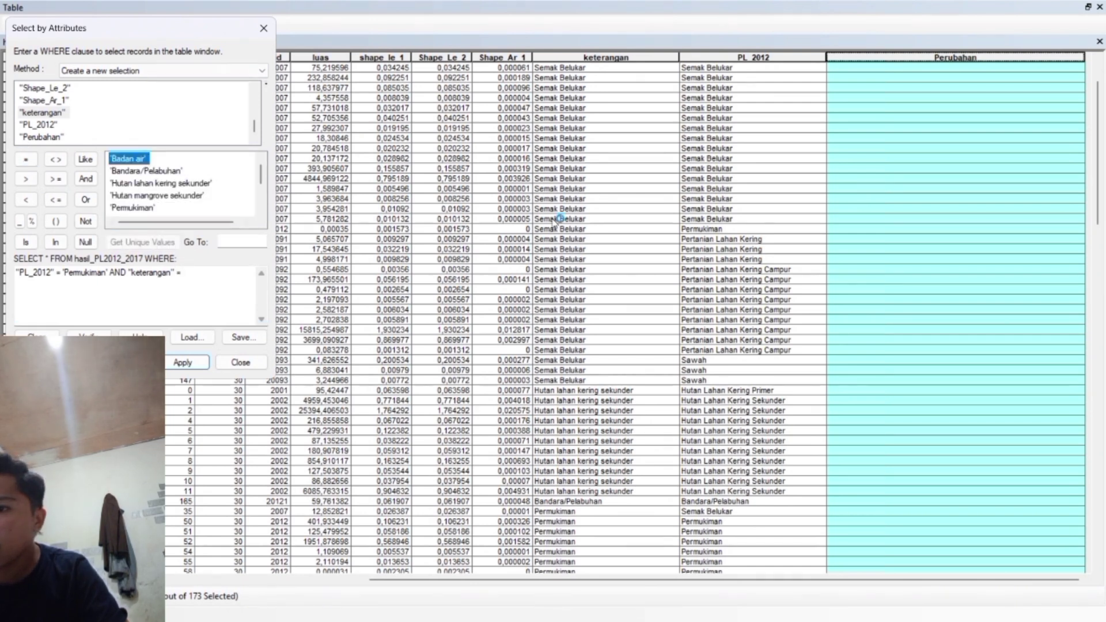
pyautogui.scroll(-2, 183, 183)
pyautogui.click(134, 196)
pyautogui.doubleClick(134, 196)
pyautogui.click(169, 363)
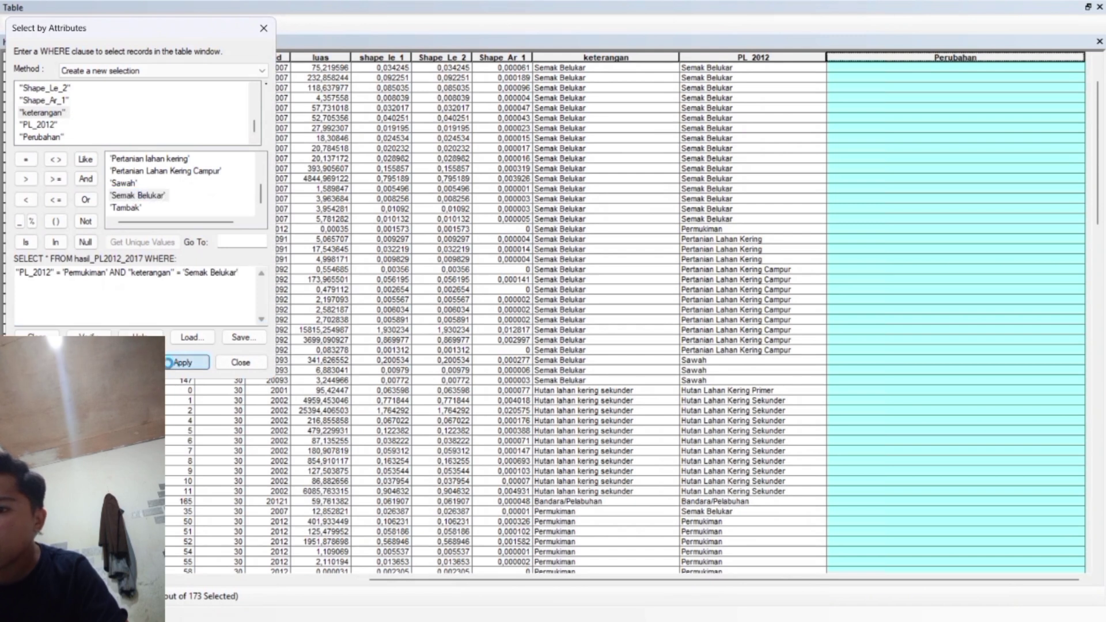
pyautogui.click(240, 362)
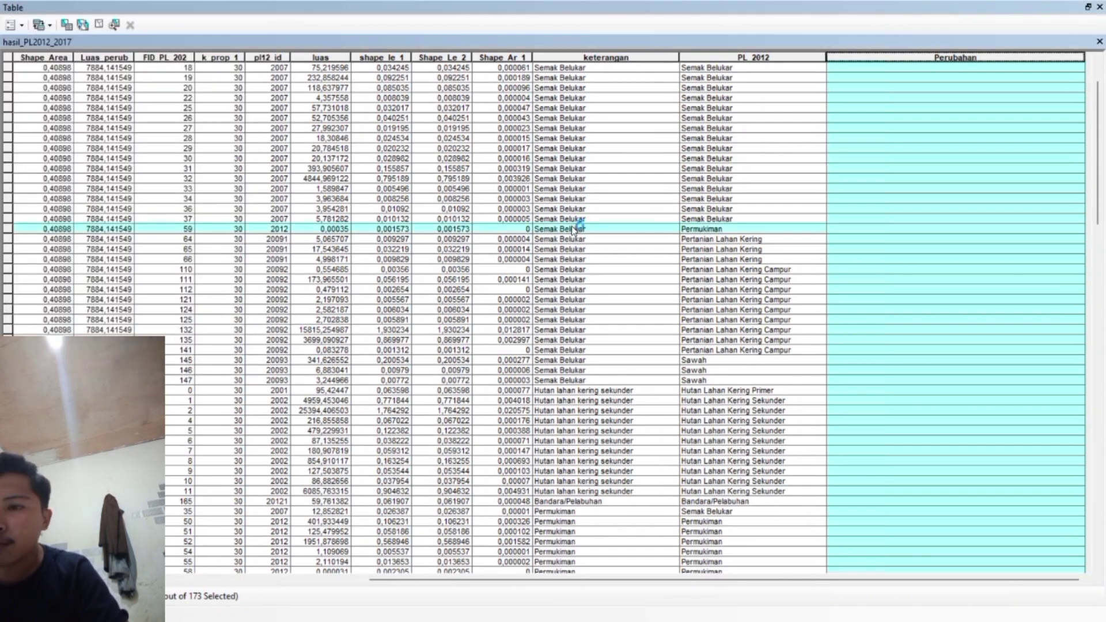
# Calculate the Perubahan field as "Permukiman Ke Semak Belukar" for the selected record
pyautogui.rightClick(928, 62)
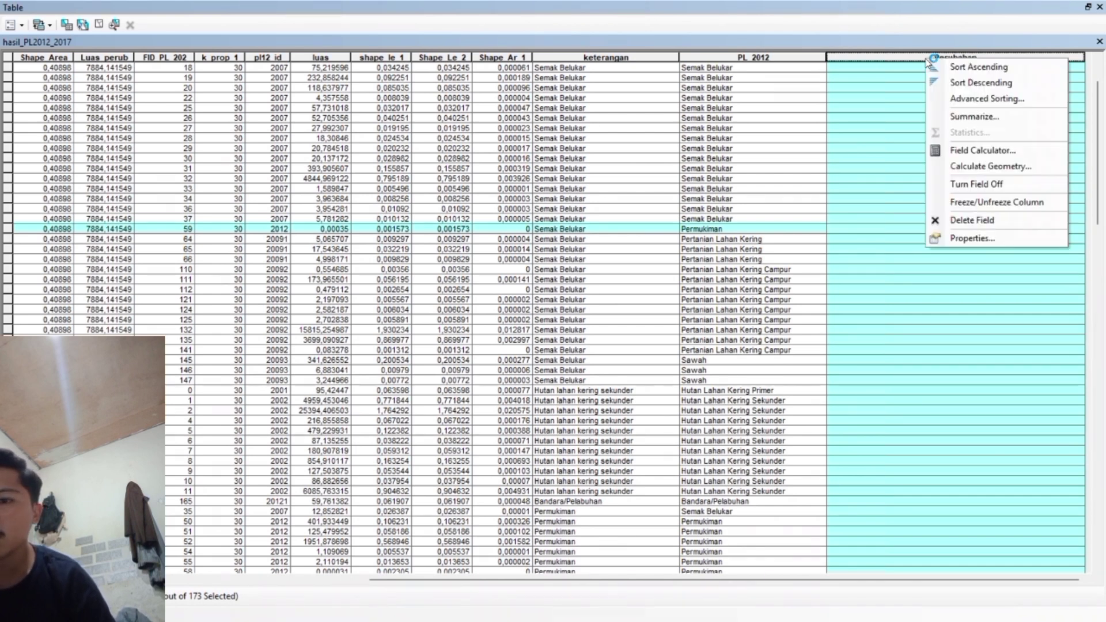
pyautogui.click(980, 152)
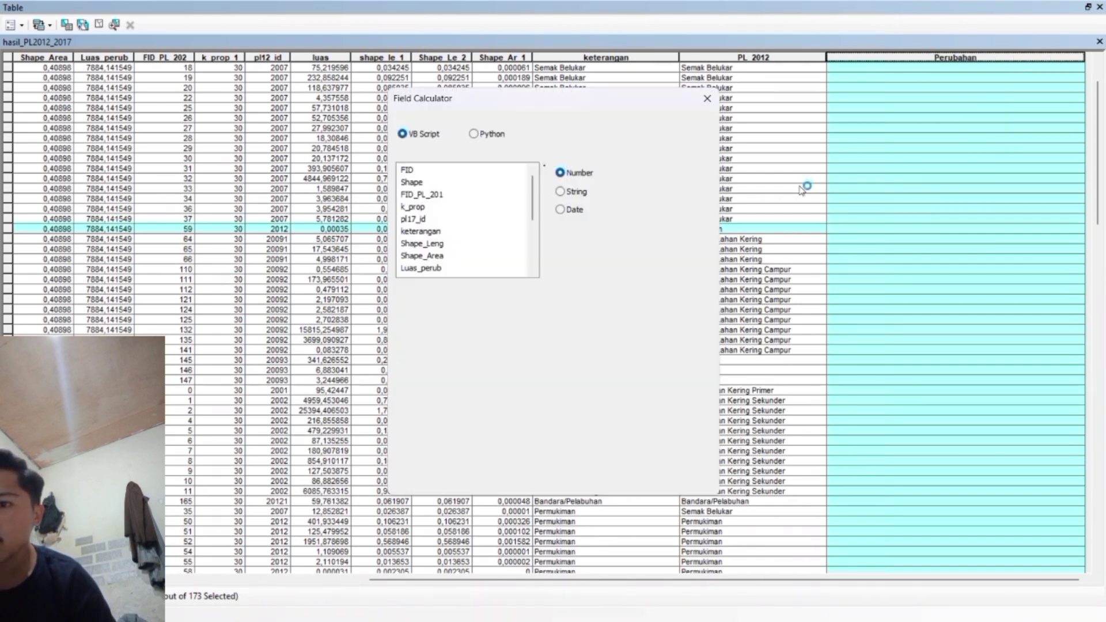
pyautogui.click(515, 371)
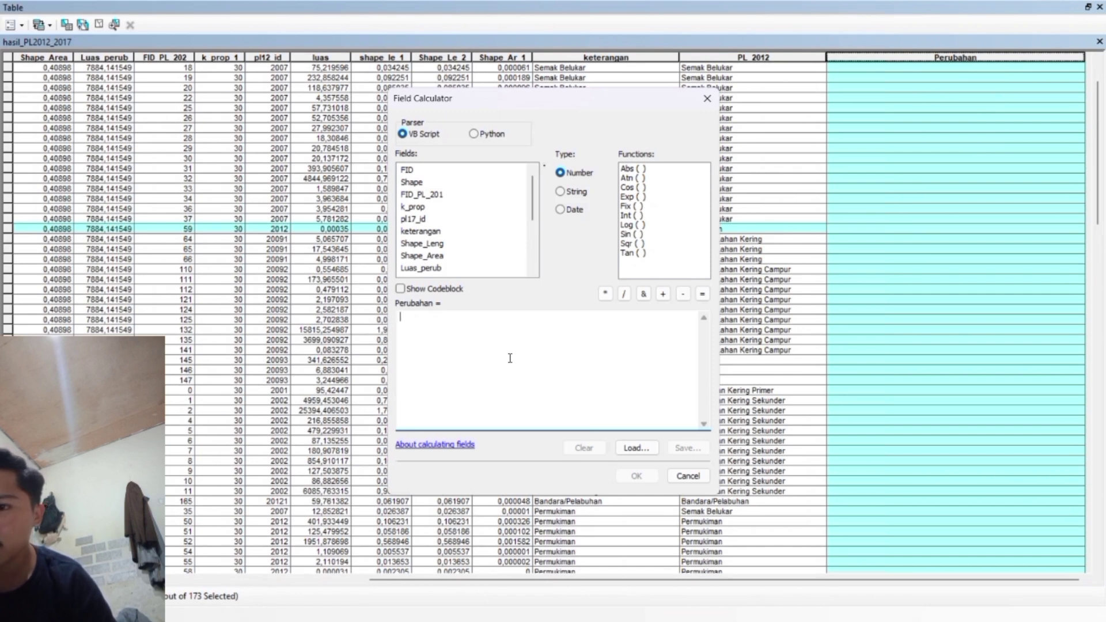
pyautogui.write('"Sema')
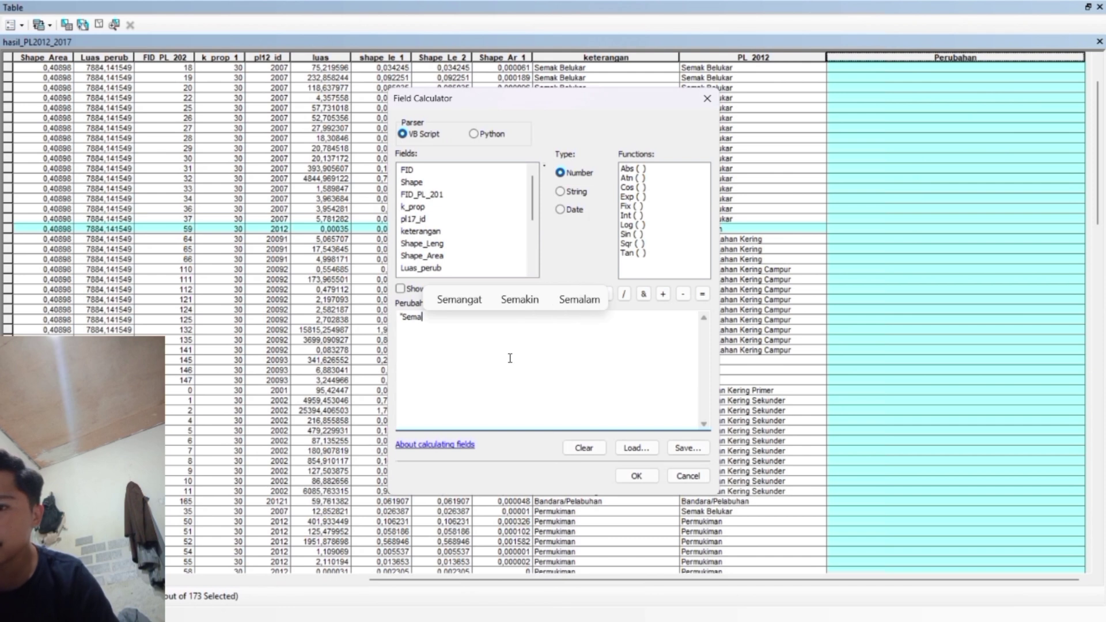
pyautogui.press('BackSpace')
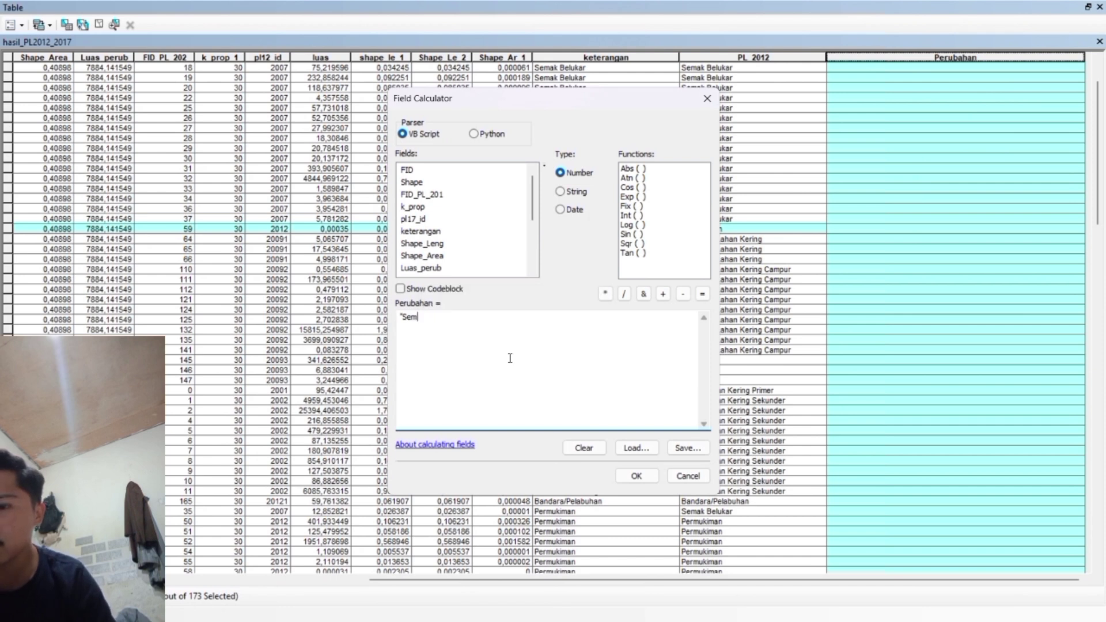
pyautogui.write('PEr')
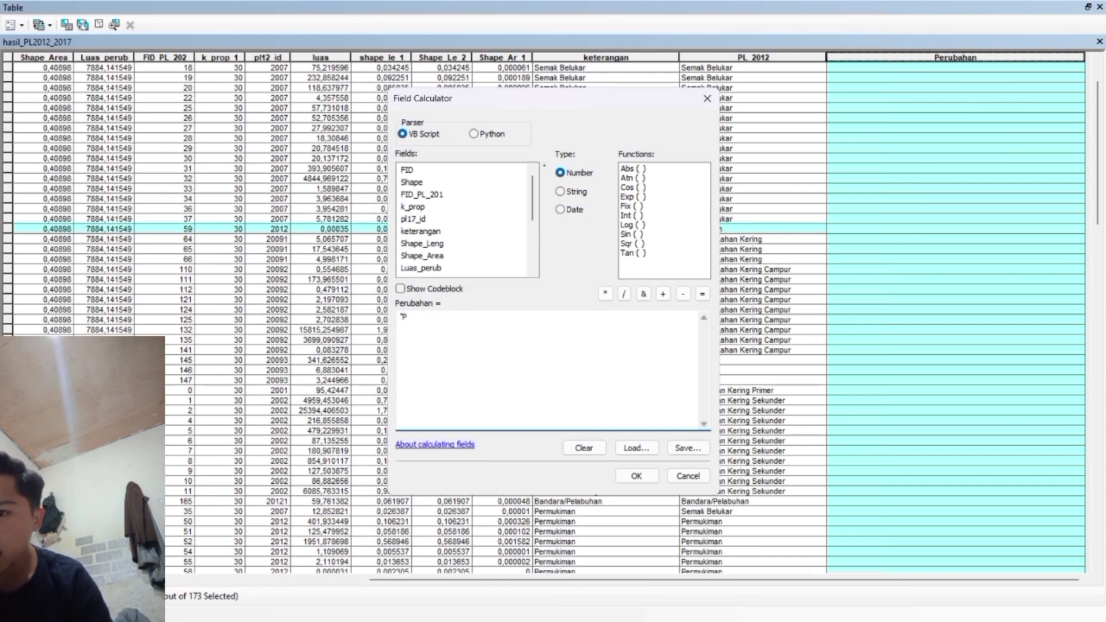
pyautogui.press('BackSpace')
pyautogui.press('BackSpace')
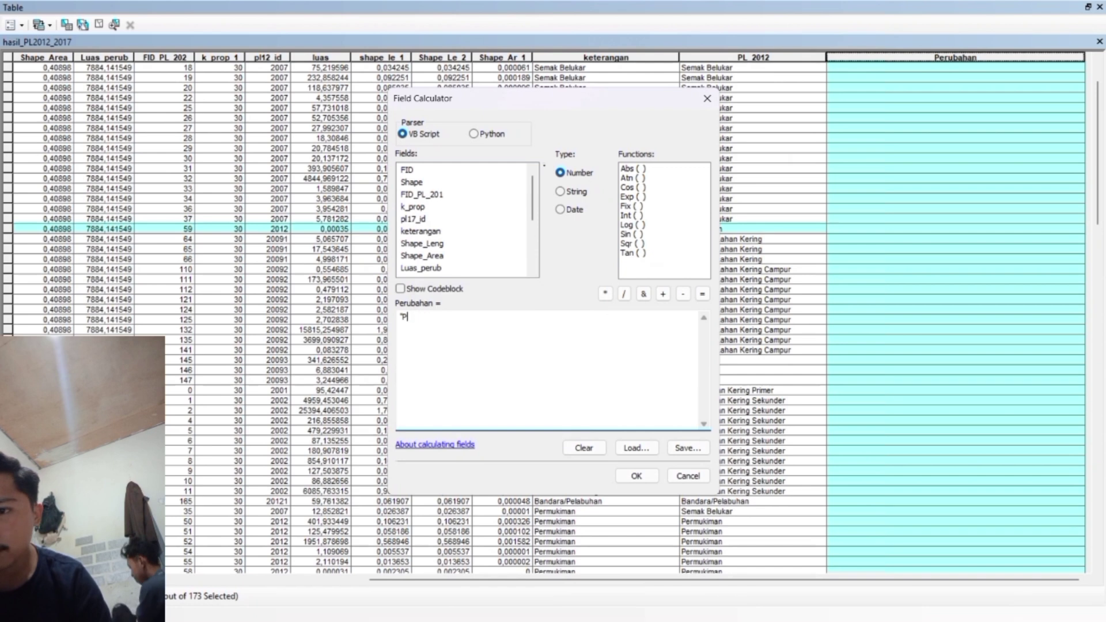
pyautogui.write('e')
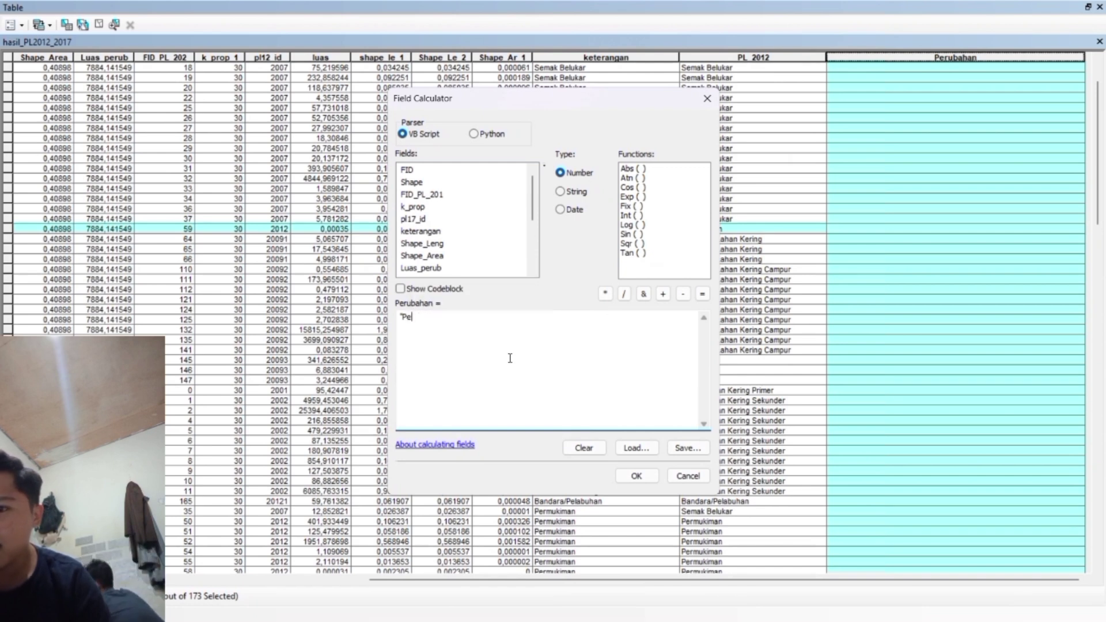
pyautogui.write('rmukim')
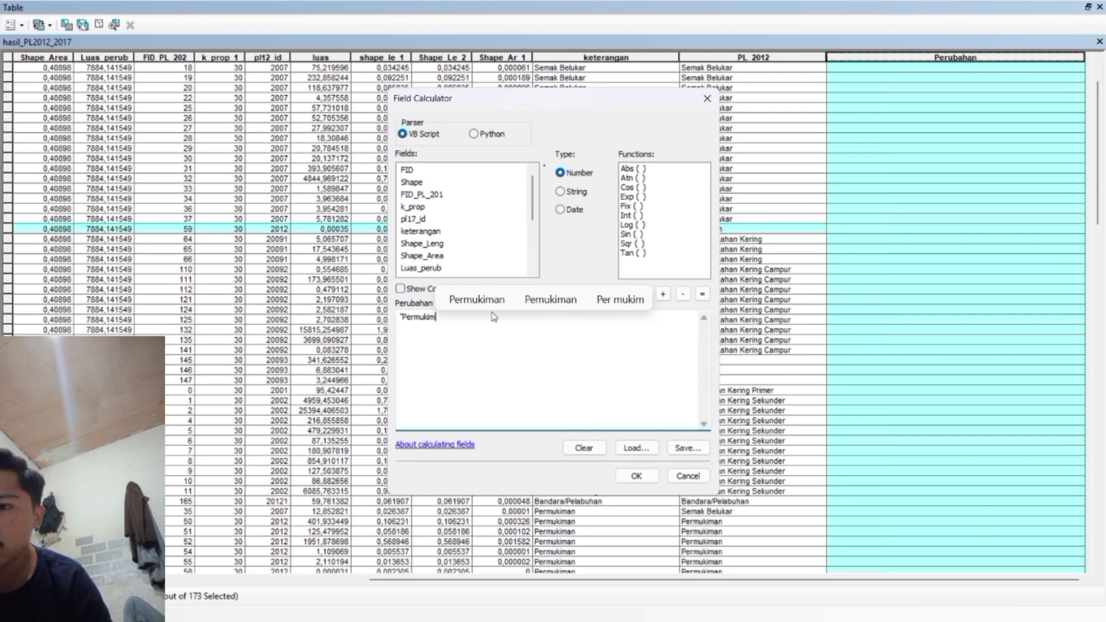
pyautogui.click(493, 305)
pyautogui.write('Ke Sema')
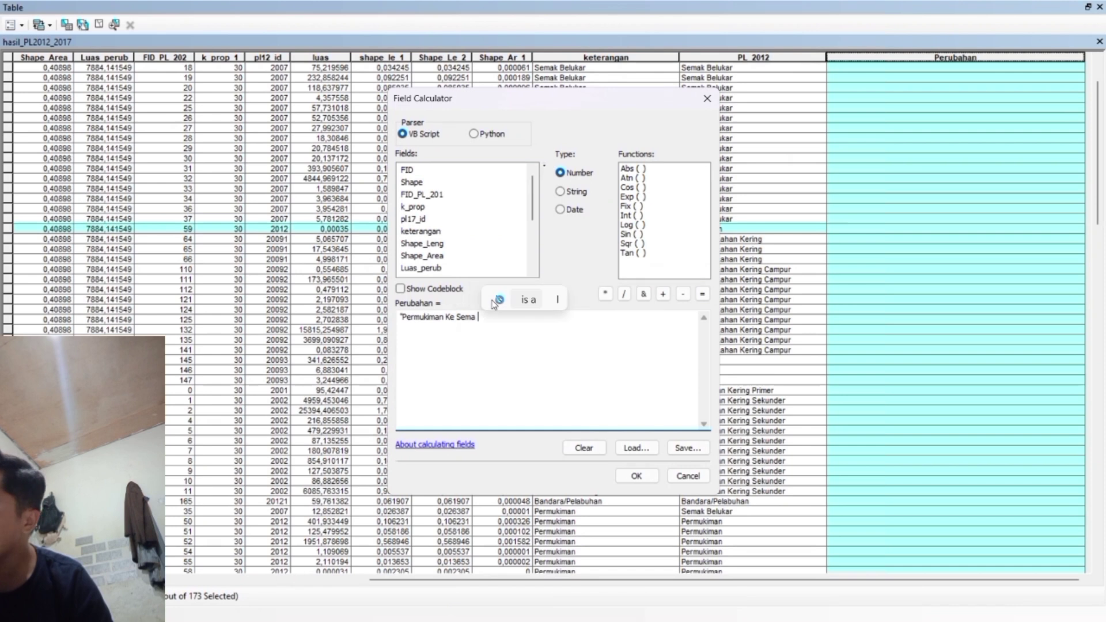
pyautogui.press('BackSpace')
pyautogui.write('k')
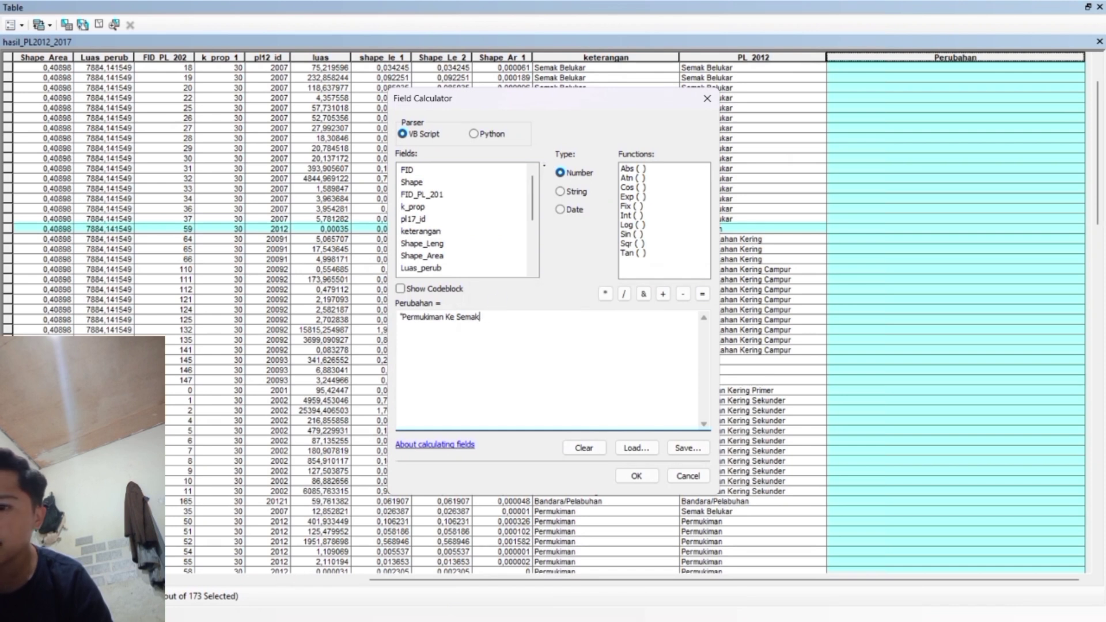
pyautogui.write(' Bel')
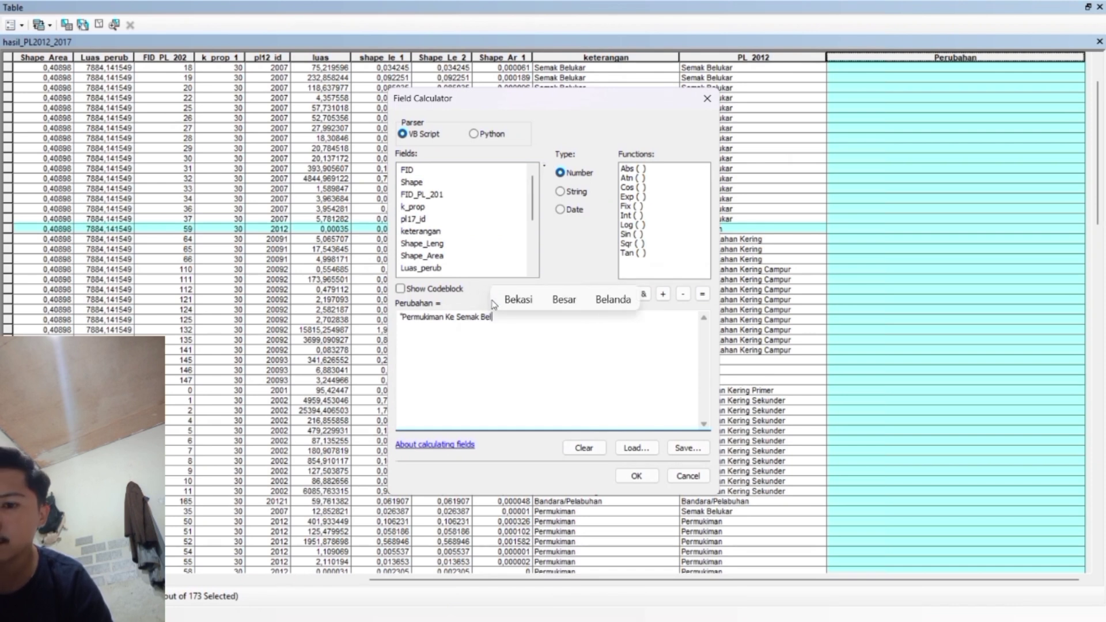
pyautogui.write('ukar')
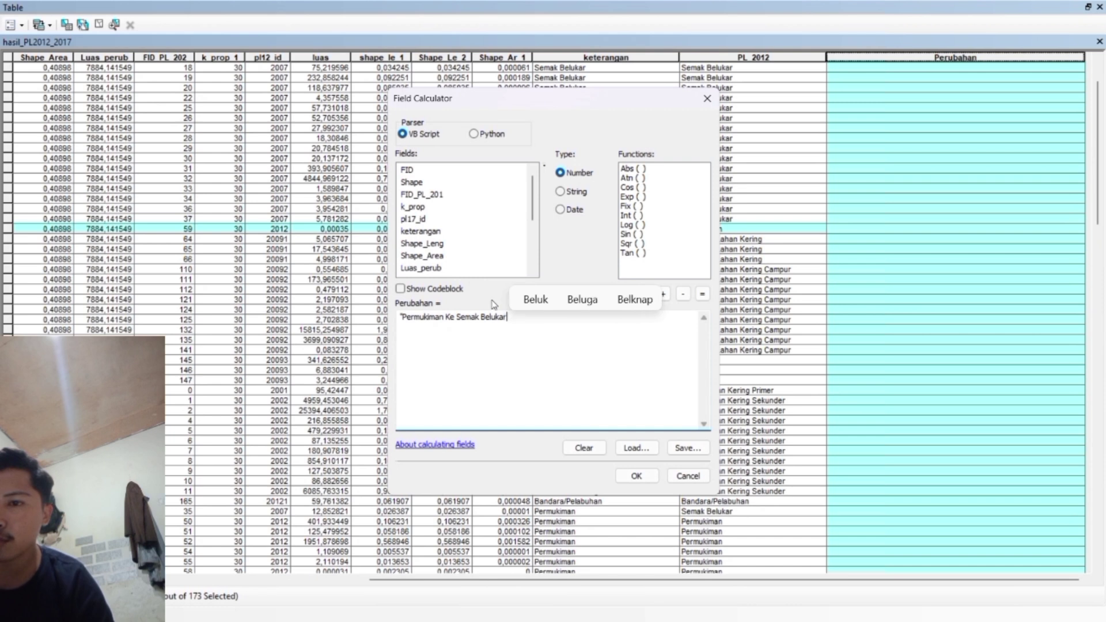
pyautogui.write('"')
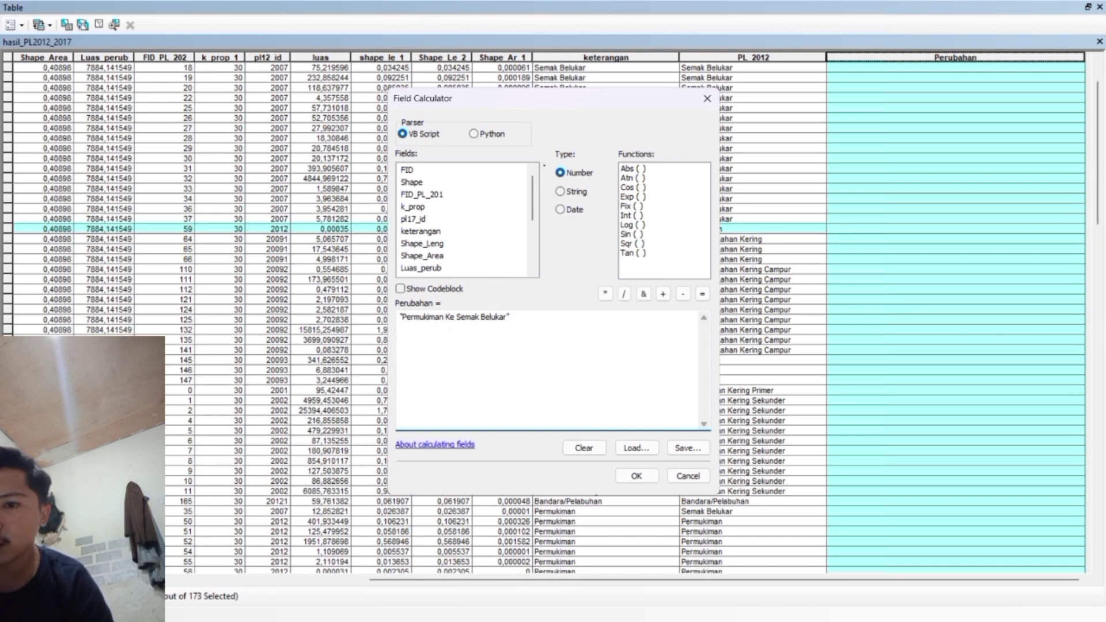
pyautogui.click(637, 475)
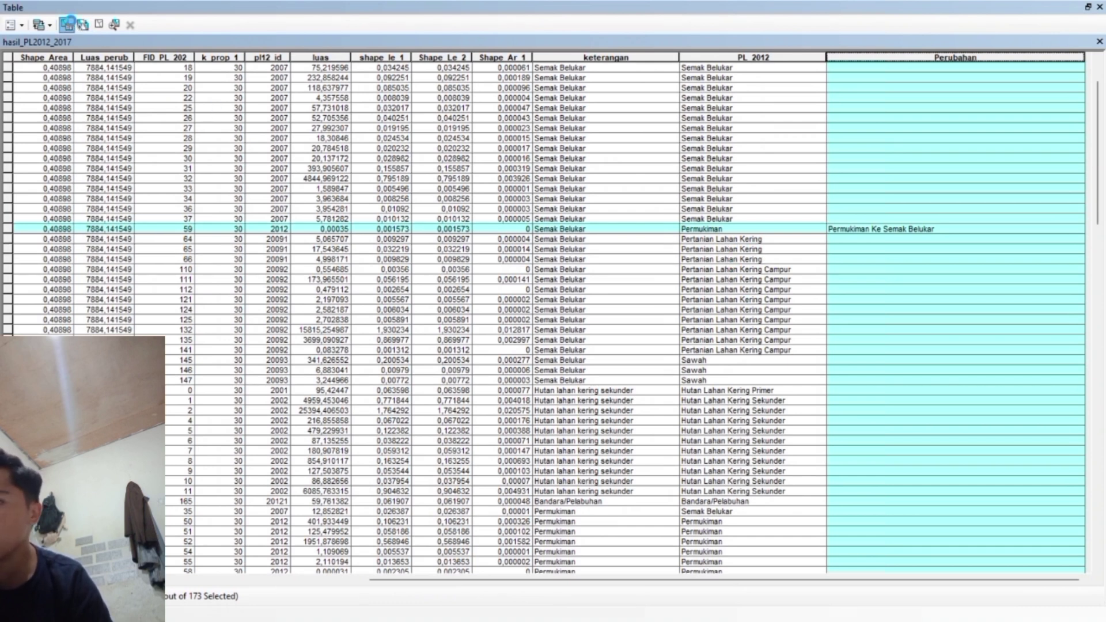
# Swap the query's PL_2012 value from 'Permukiman' to 'Pertanian Lahan Kering' and apply the selection
pyautogui.click(68, 24)
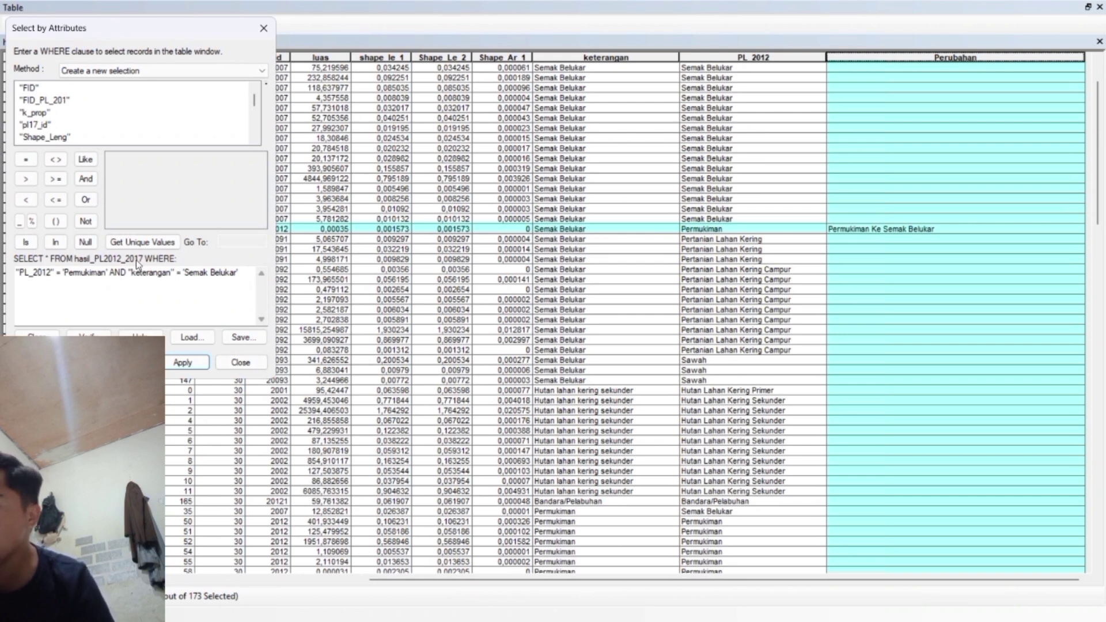
pyautogui.click(108, 271)
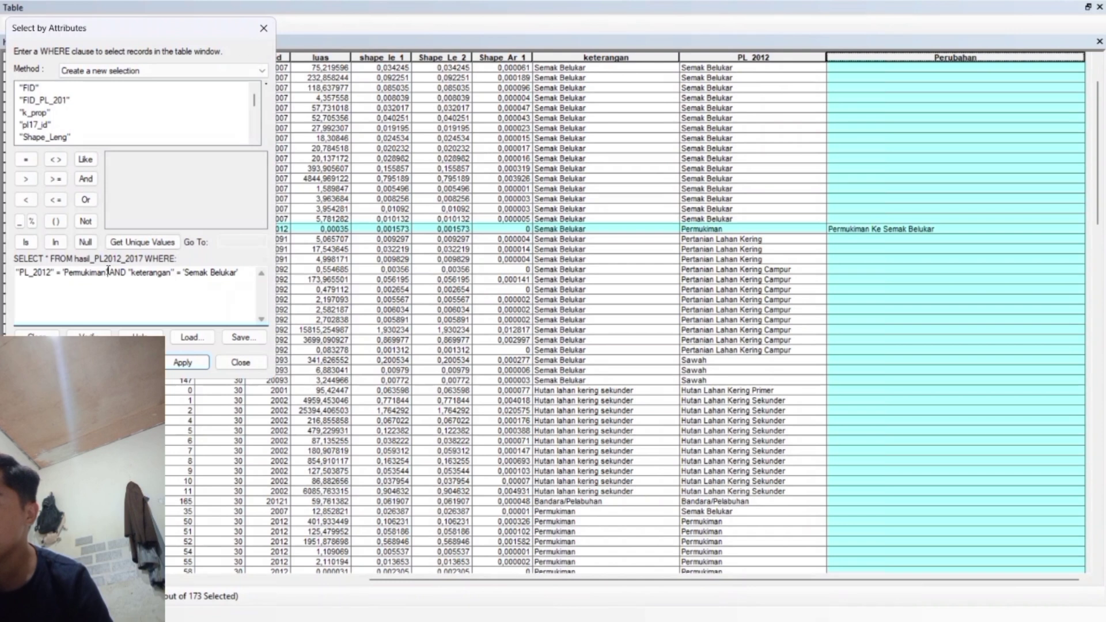
pyautogui.press('BackSpace')
pyautogui.press('BackSpace')
pyautogui.press('BackSpace')
pyautogui.press('BackSpace')
pyautogui.press('BackSpace')
pyautogui.press('BackSpace')
pyautogui.press('BackSpace')
pyautogui.press('BackSpace')
pyautogui.press('BackSpace')
pyautogui.press('BackSpace')
pyautogui.press('BackSpace')
pyautogui.press('BackSpace')
pyautogui.press('BackSpace')
pyautogui.scroll(-3, 62, 138)
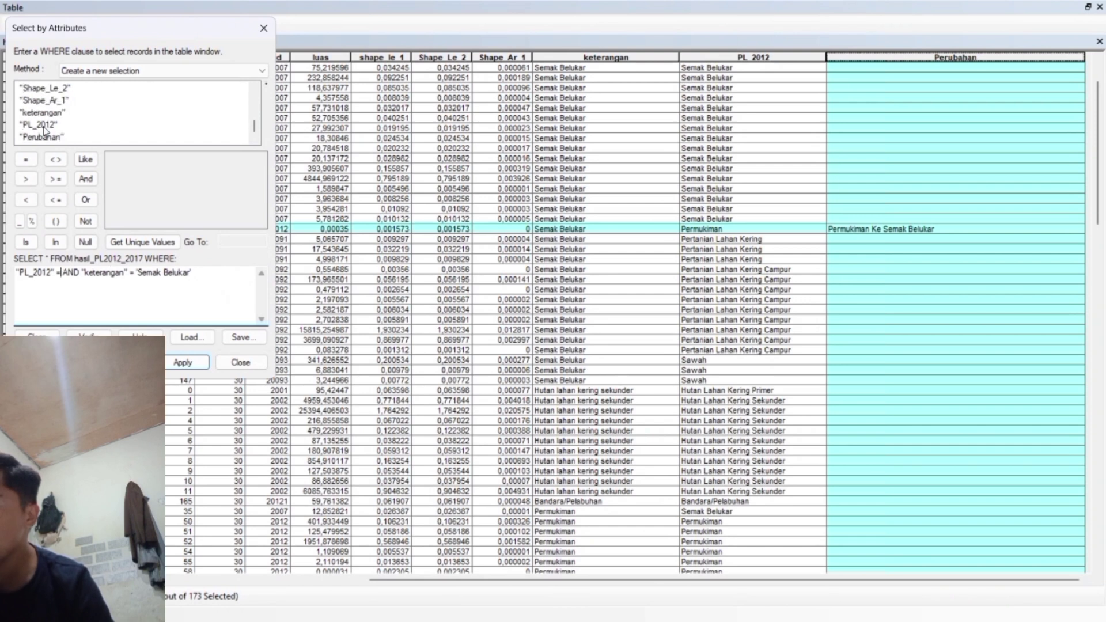
pyautogui.click(42, 126)
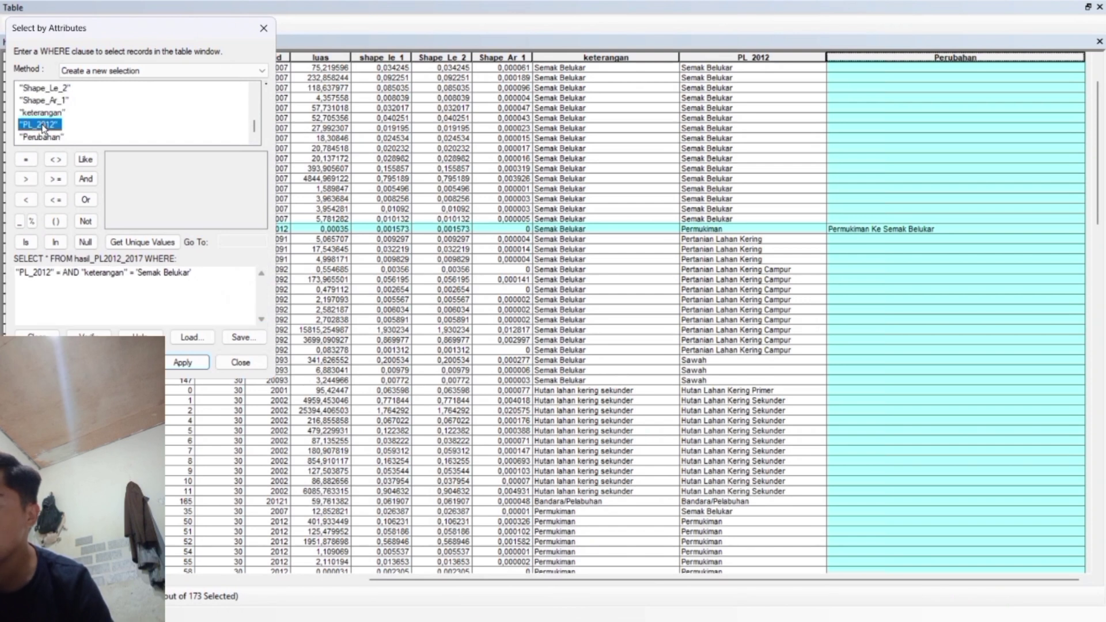
pyautogui.click(165, 245)
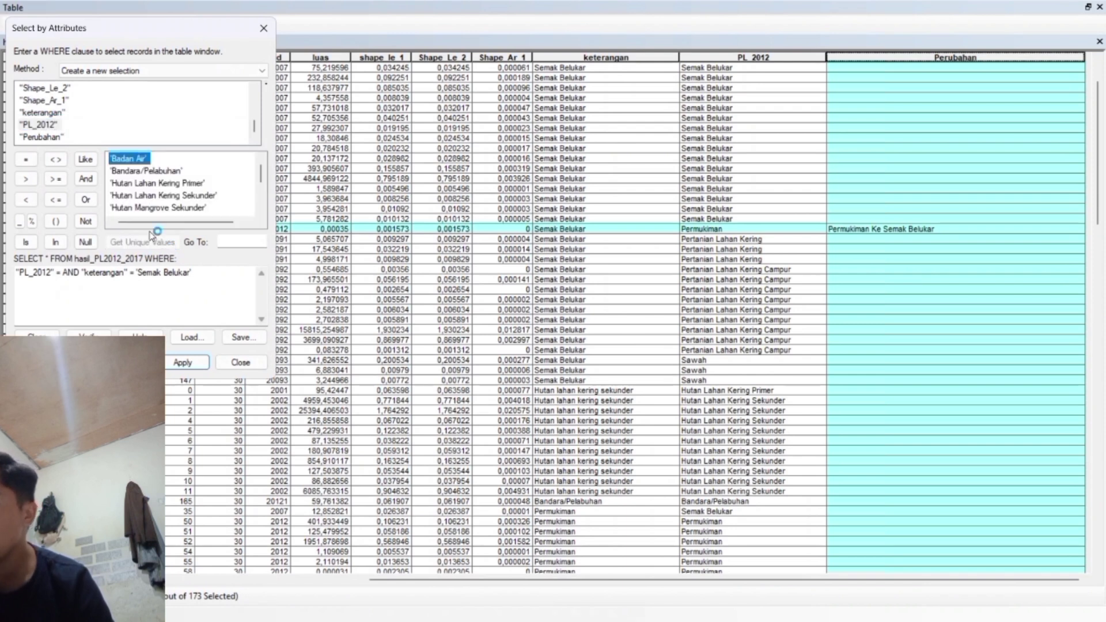
pyautogui.scroll(-1, 154, 200)
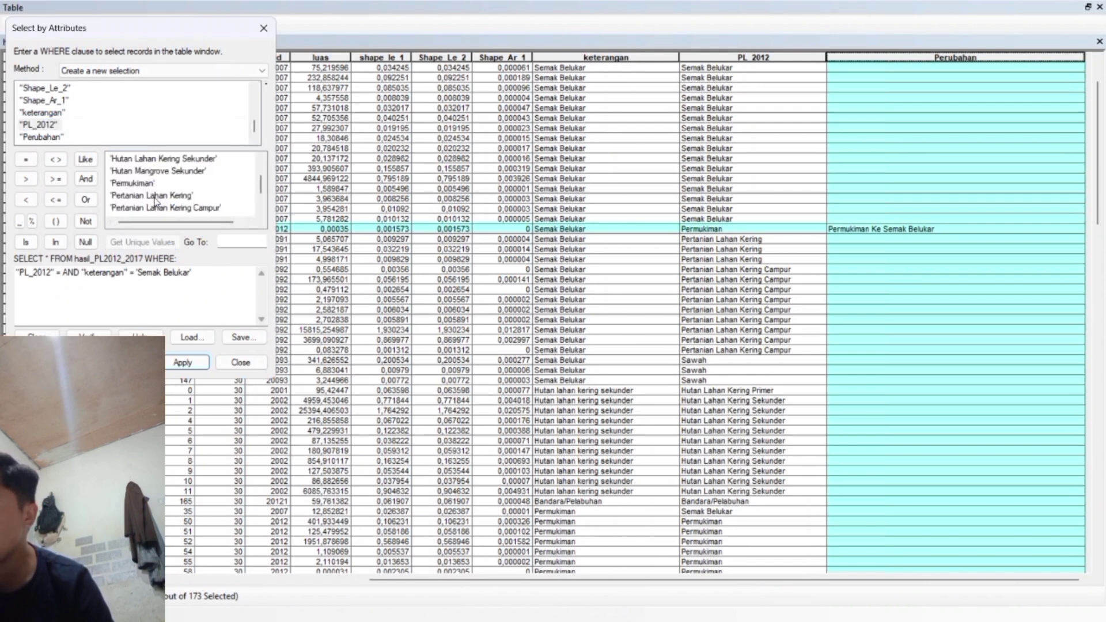
pyautogui.click(155, 196)
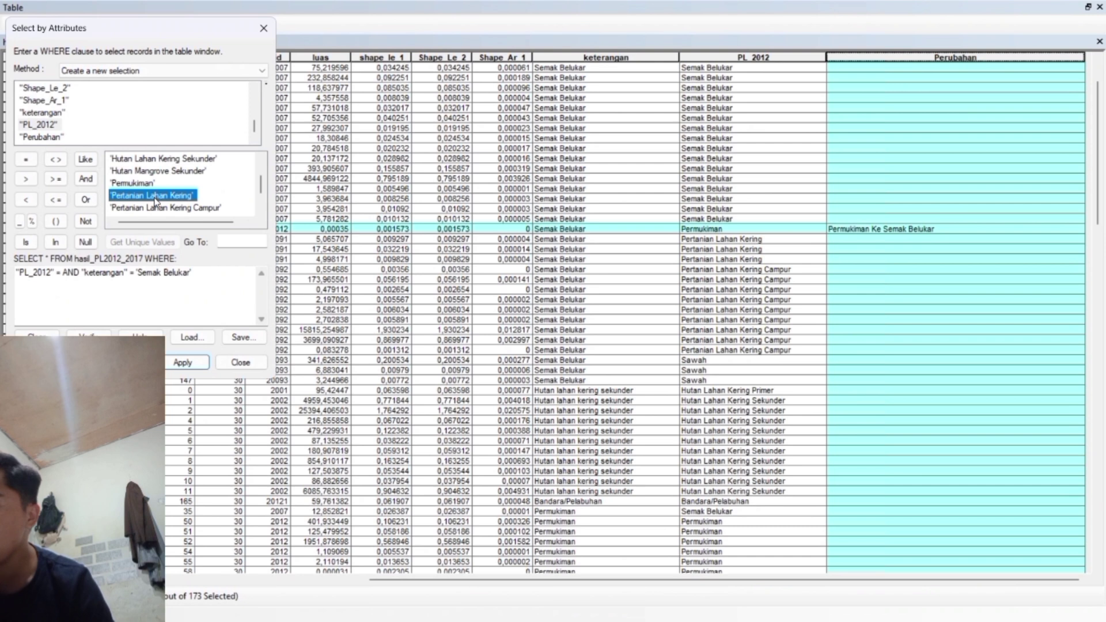
pyautogui.doubleClick(155, 196)
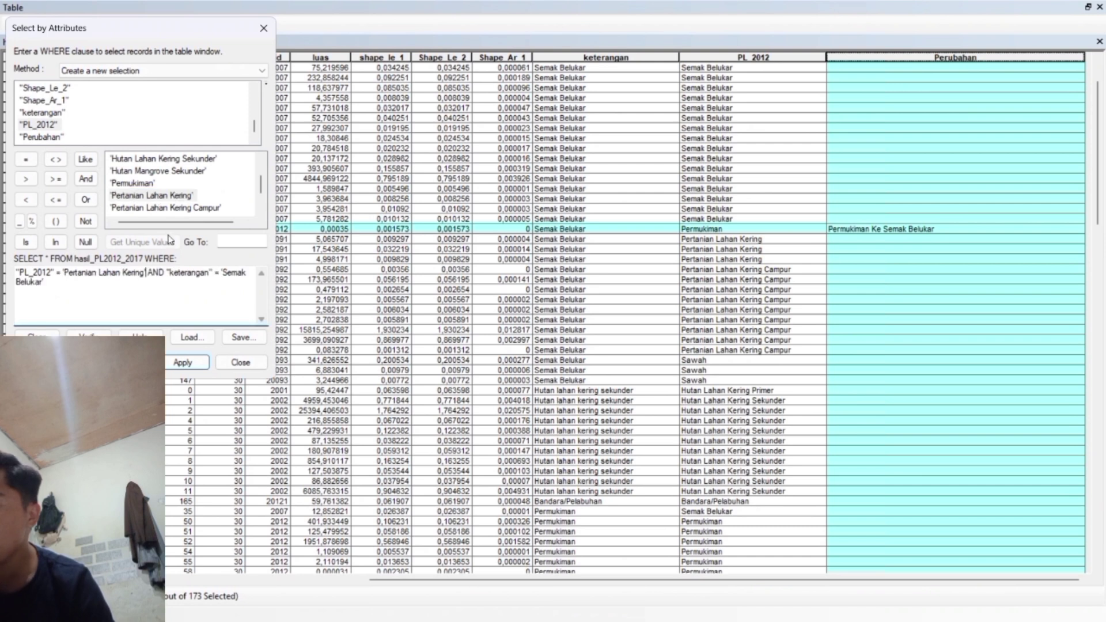
pyautogui.click(181, 362)
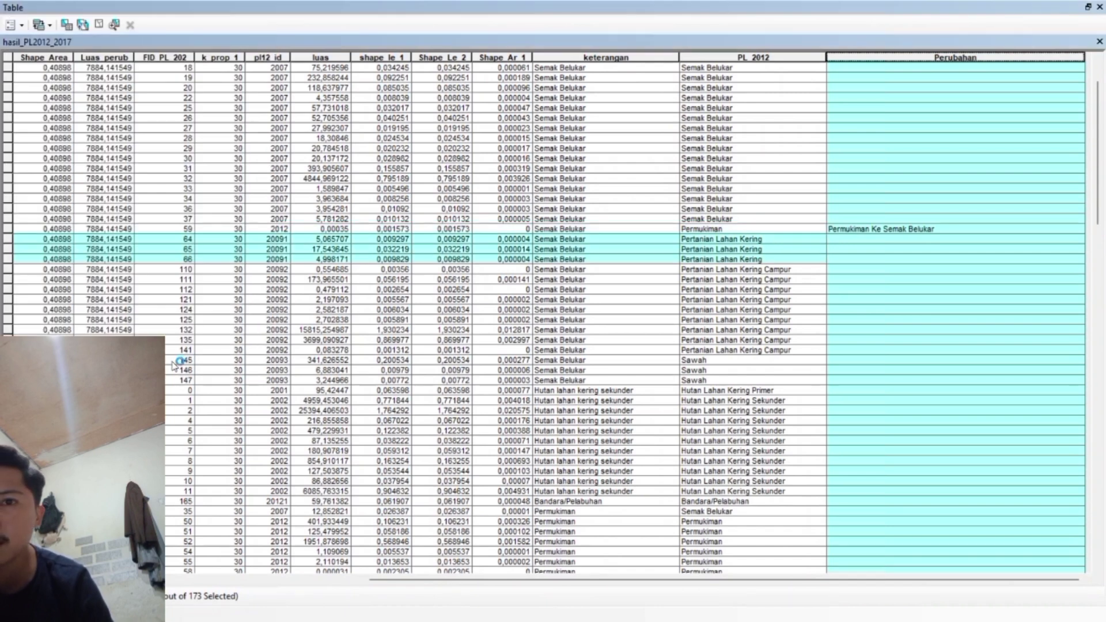
# Calculate Perubahan as "Pertanian lahan kering Ke Semak Belukar" for the three selected records
pyautogui.rightClick(872, 62)
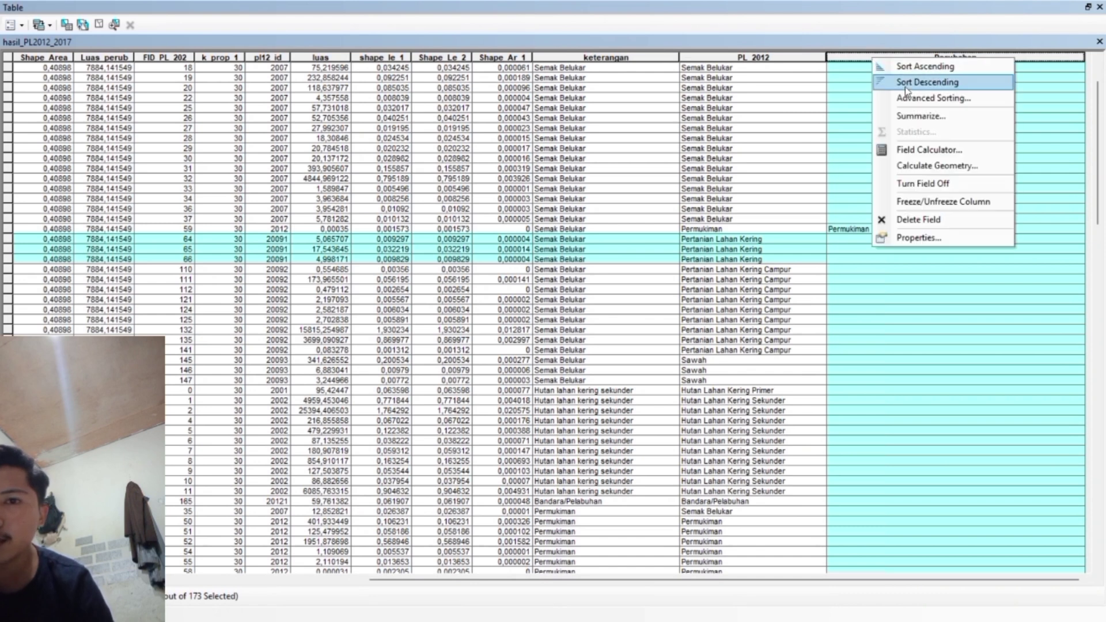
pyautogui.click(938, 151)
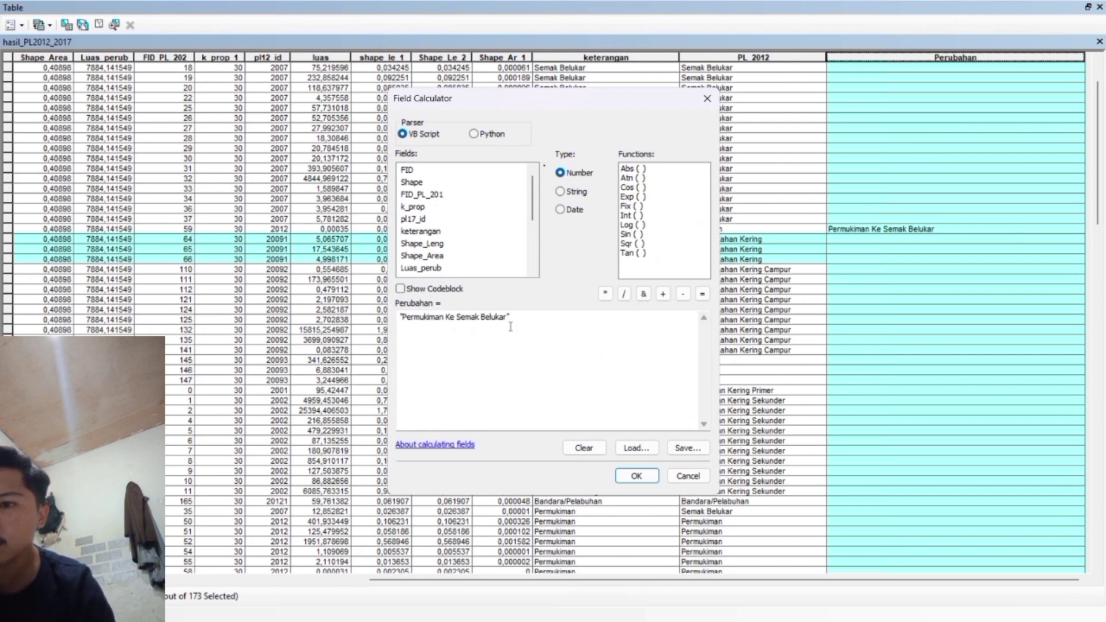
pyautogui.click(443, 318)
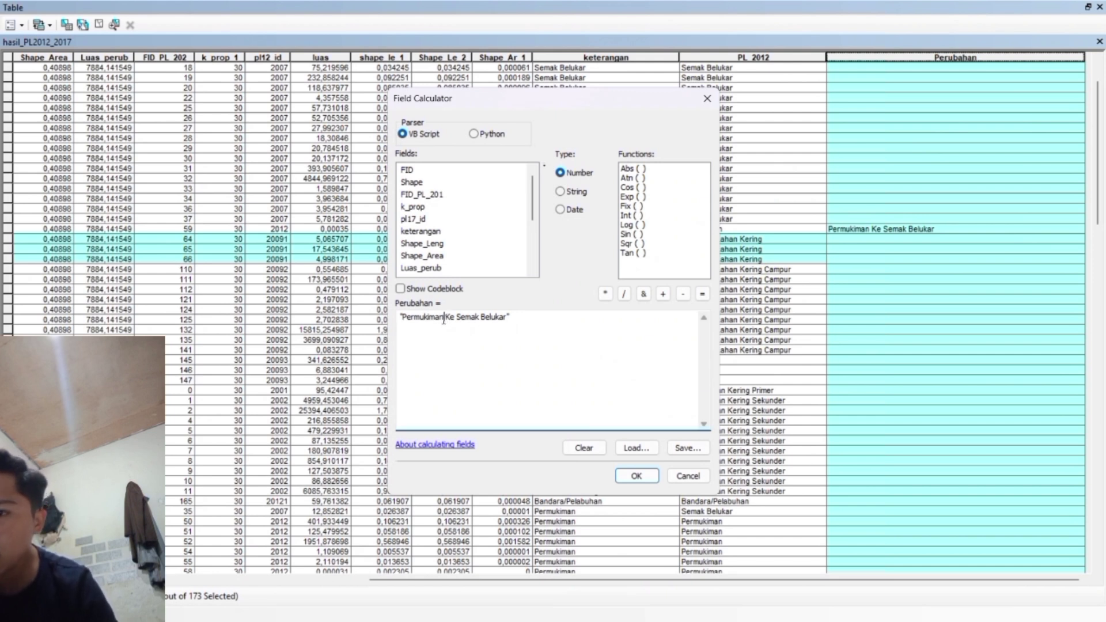
pyautogui.press('BackSpace')
pyautogui.press('BackSpace')
pyautogui.press('BackSpace')
pyautogui.press('BackSpace')
pyautogui.press('BackSpace')
pyautogui.press('BackSpace')
pyautogui.press('BackSpace')
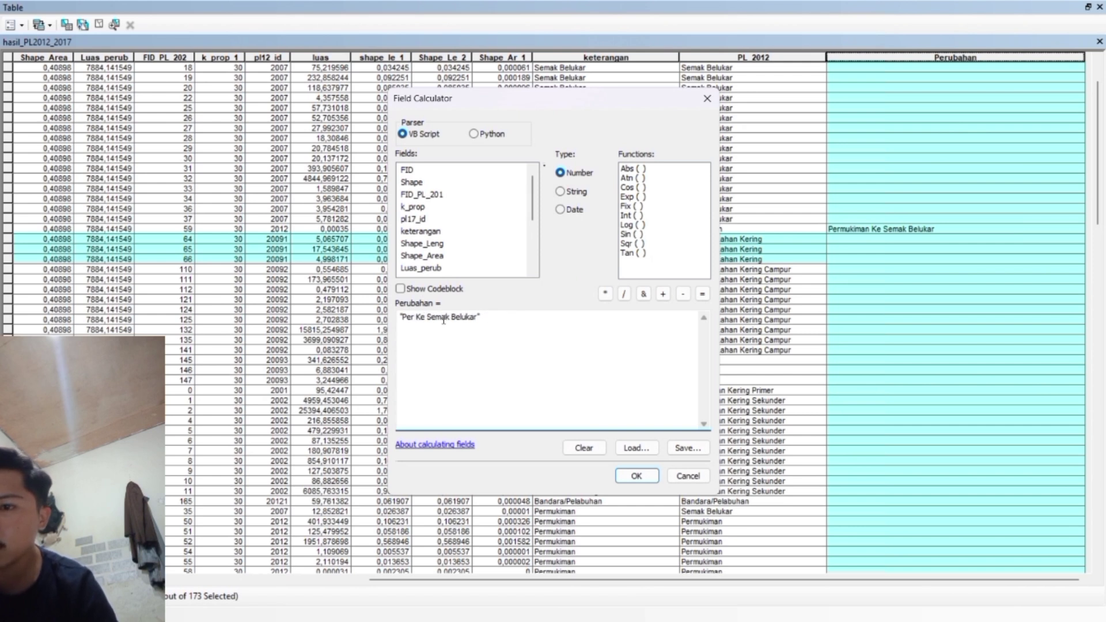
pyautogui.write('tan')
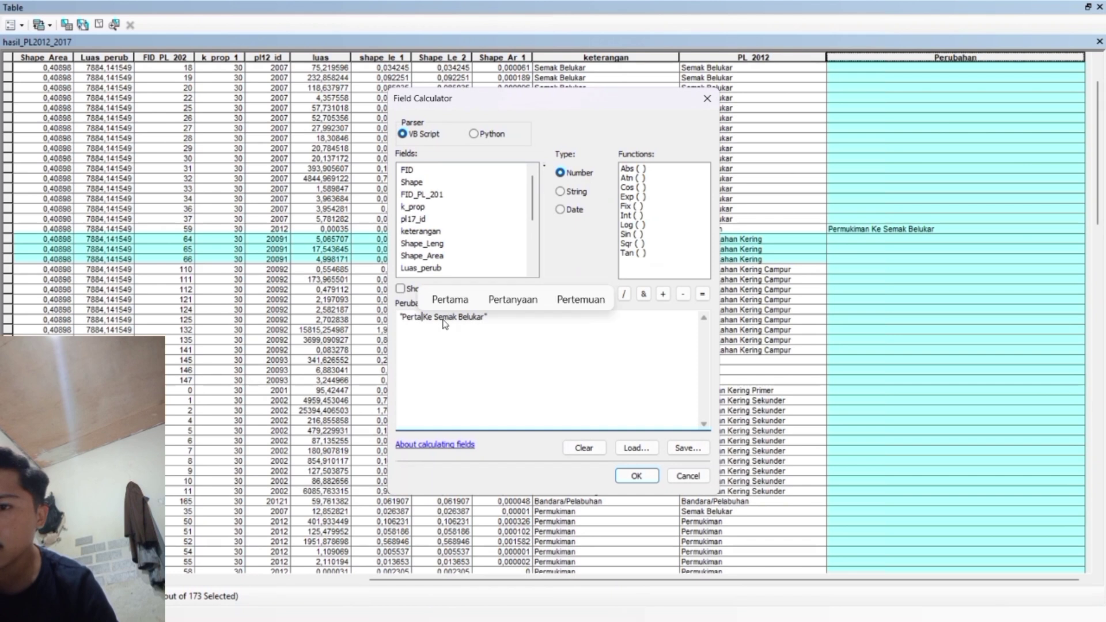
pyautogui.write('ian')
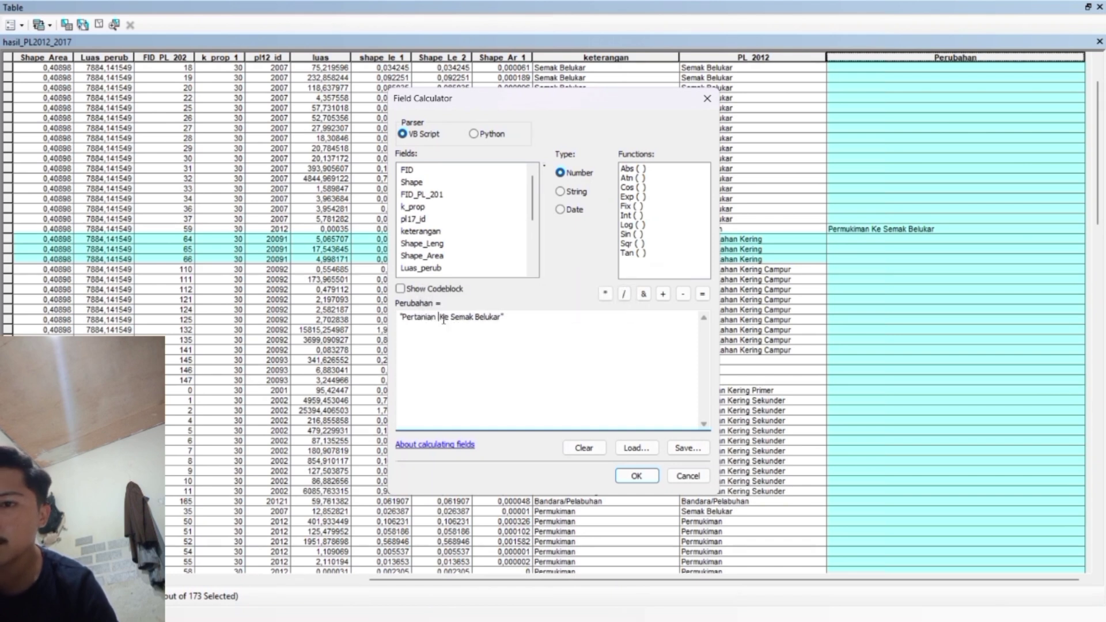
pyautogui.write(' lahan')
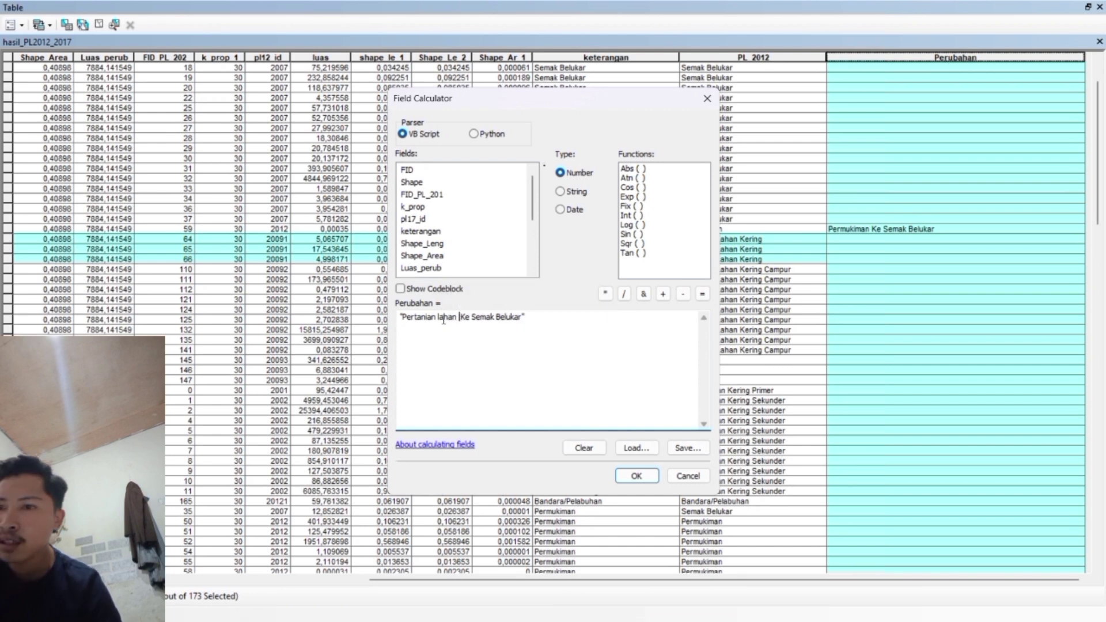
pyautogui.write(' ker')
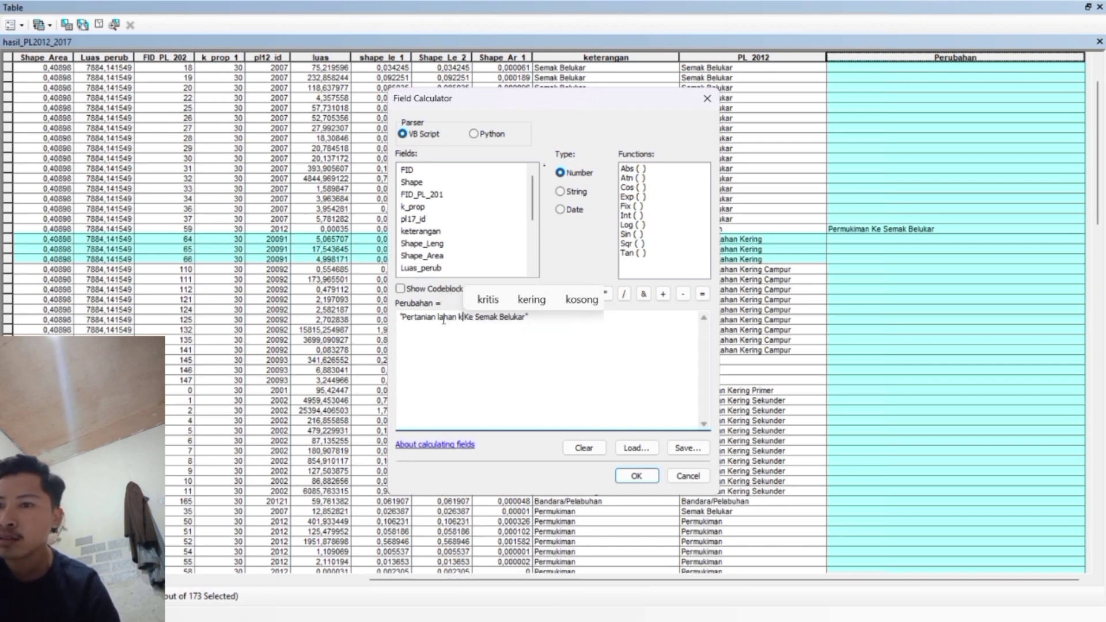
pyautogui.write('ing')
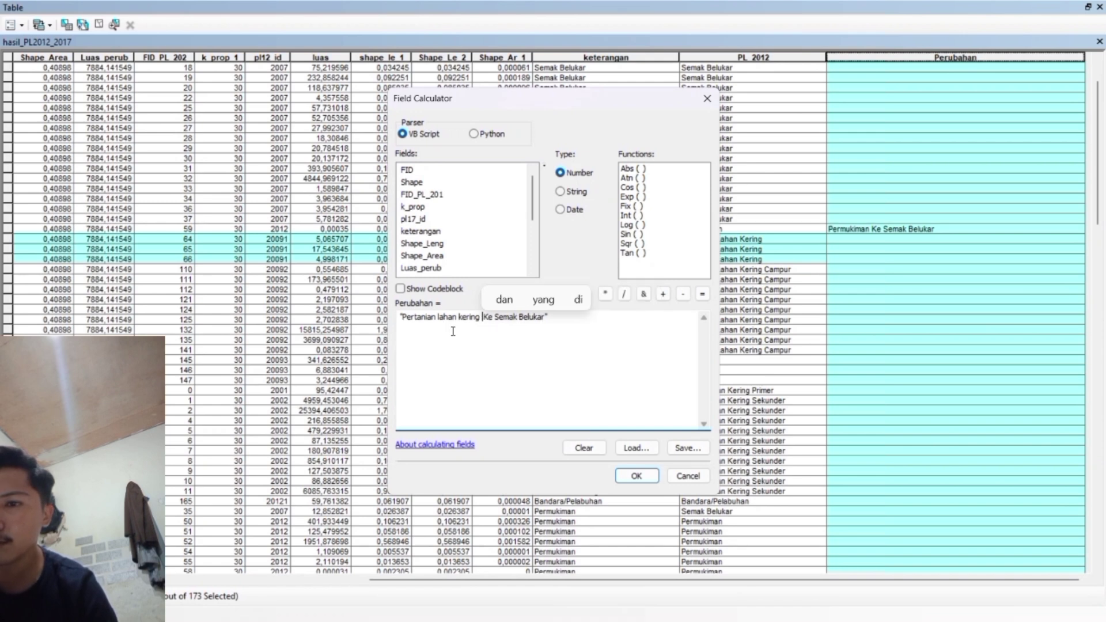
pyautogui.click(649, 479)
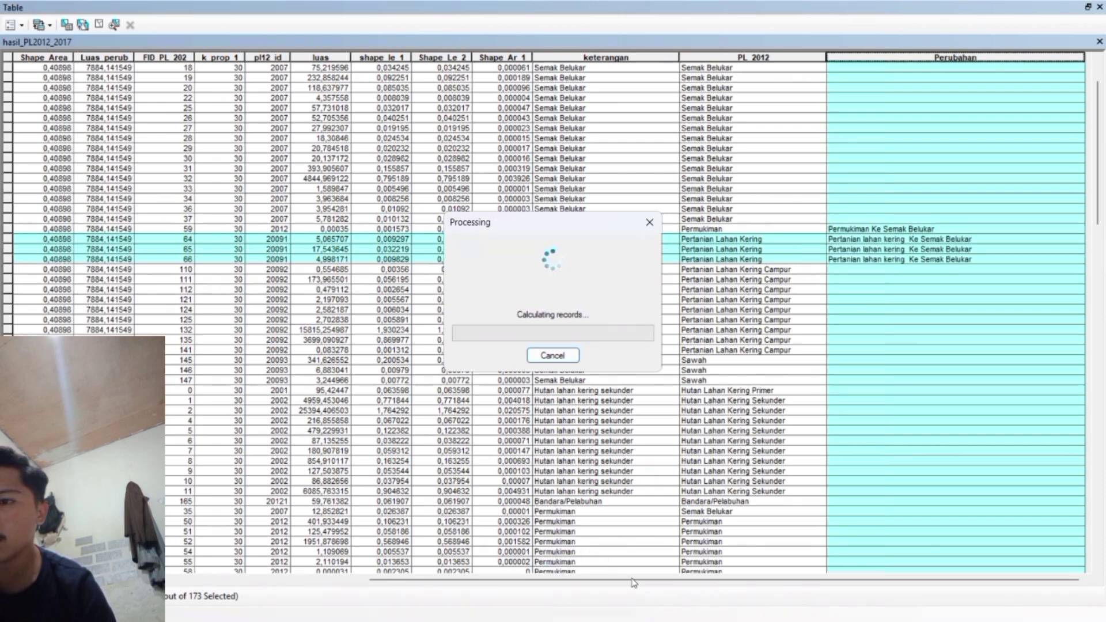
pyautogui.click(588, 481)
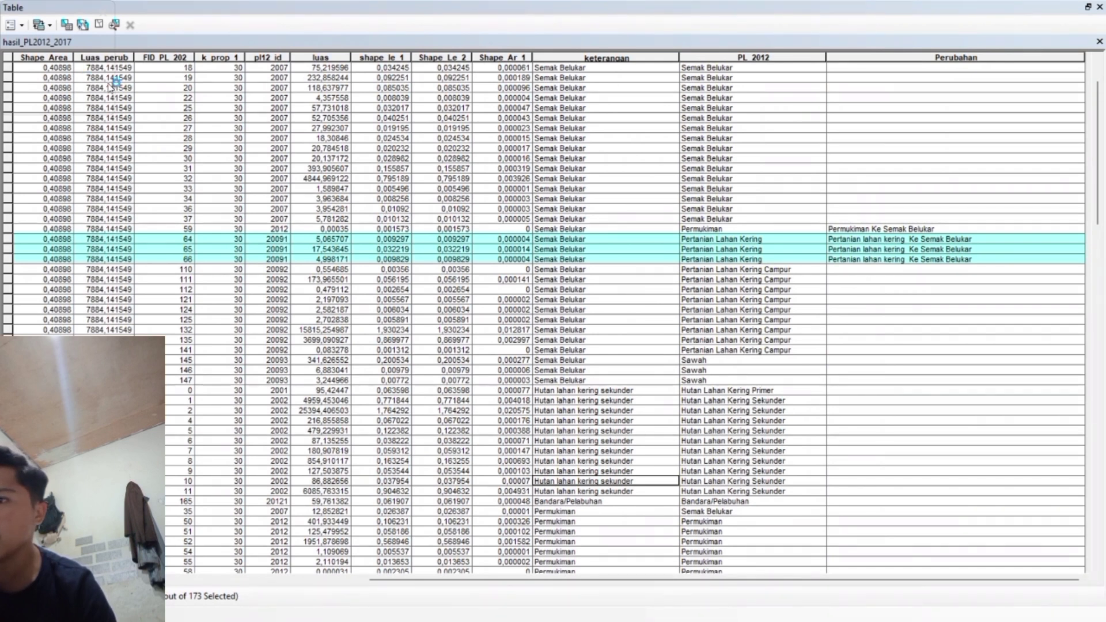
# Replace the query's PL_2012 value with 'Pertanian Lahan Kering Campur' and apply the selection
pyautogui.click(67, 25)
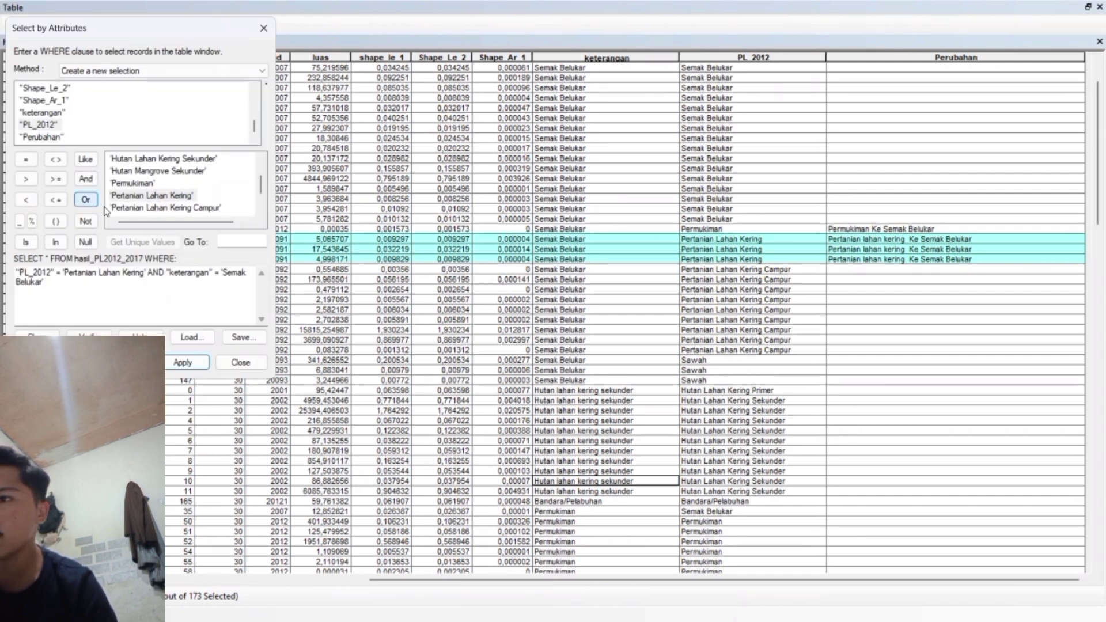
pyautogui.moveTo(148, 273); pyautogui.dragTo(62, 273)
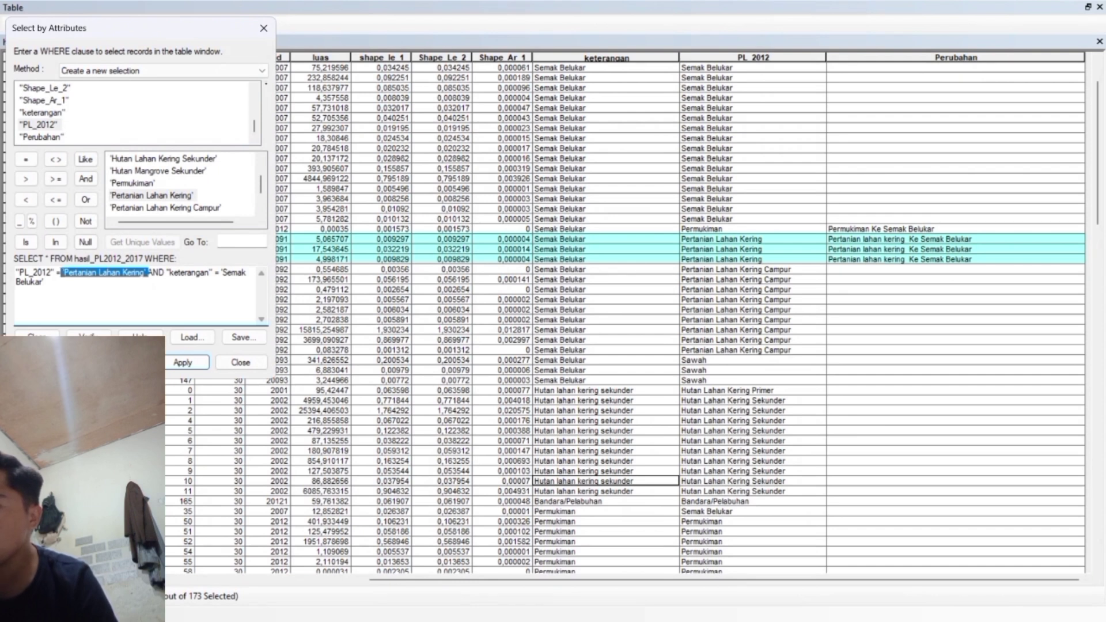
pyautogui.press('Delete')
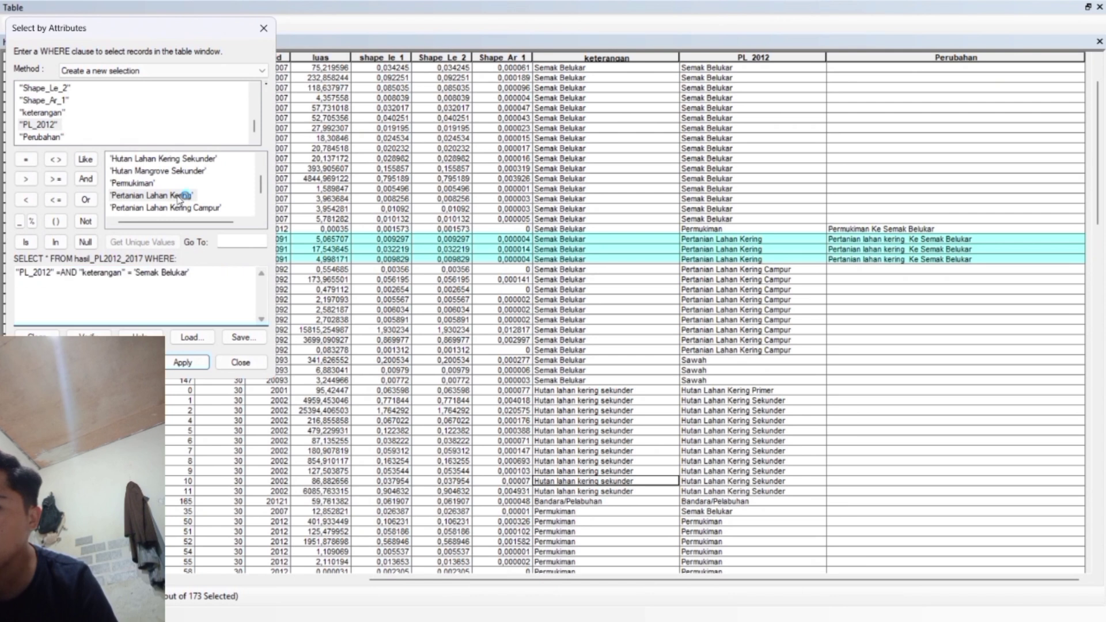
pyautogui.click(193, 211)
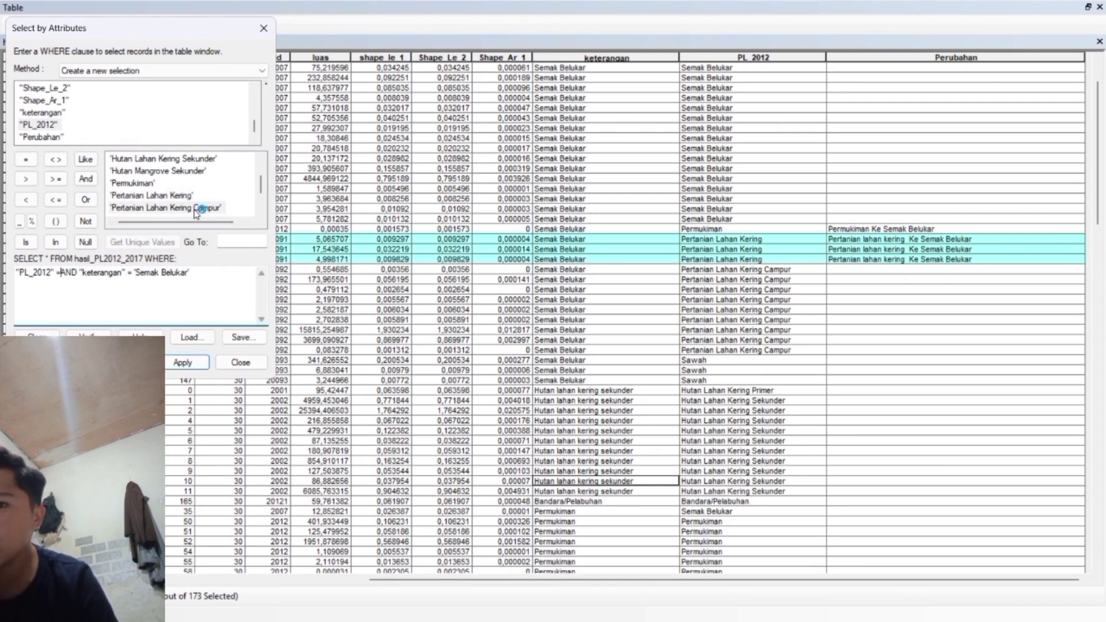
pyautogui.doubleClick(196, 210)
pyautogui.click(168, 361)
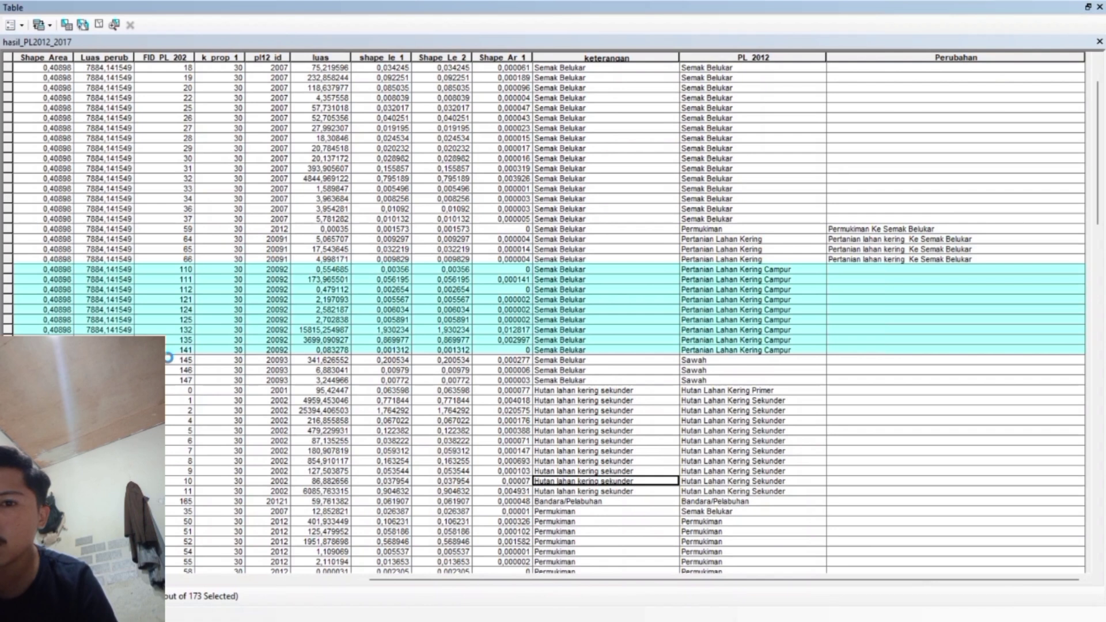
# Calculate Perubahan as "Pertanian lahan kering C Ke Semak Belukar" for the selected Campur records
pyautogui.click(871, 58)
pyautogui.rightClick(872, 59)
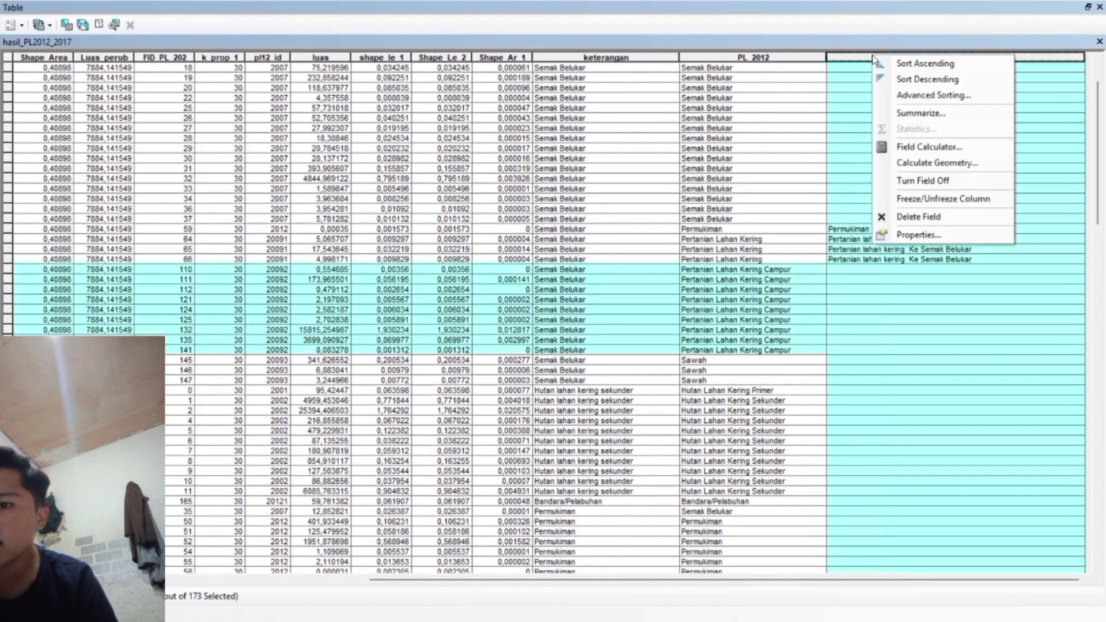
pyautogui.click(911, 148)
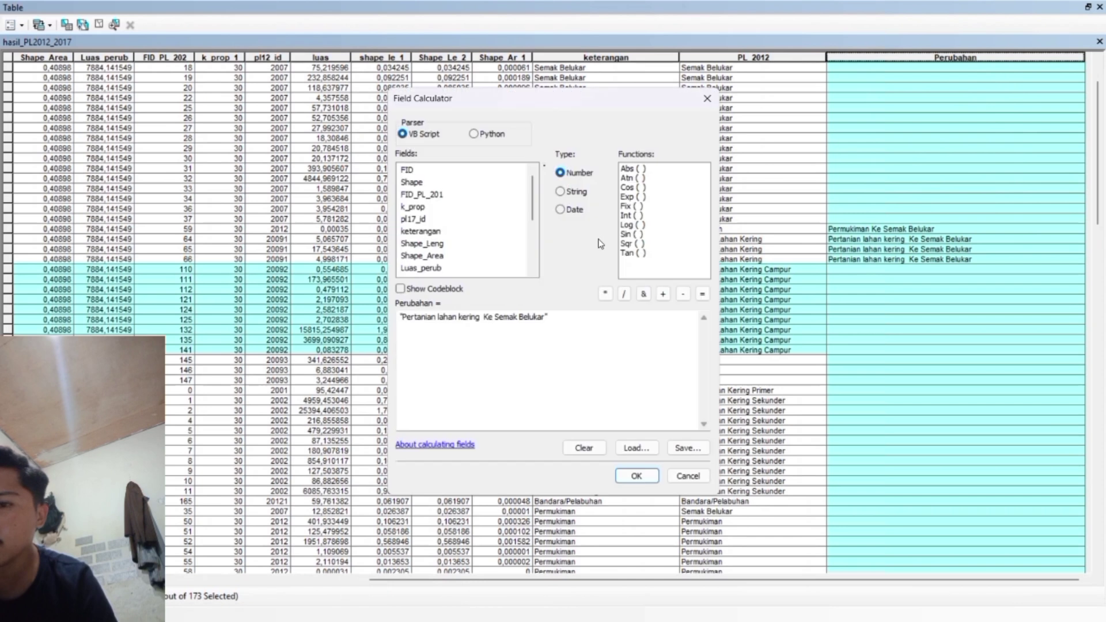
pyautogui.click(481, 317)
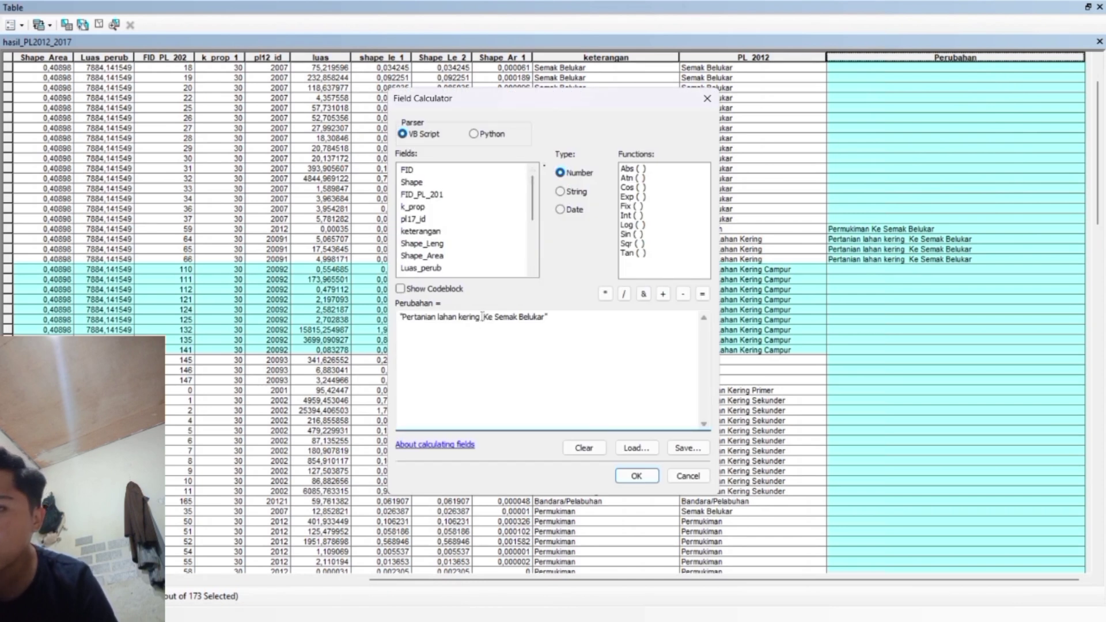
pyautogui.write('c')
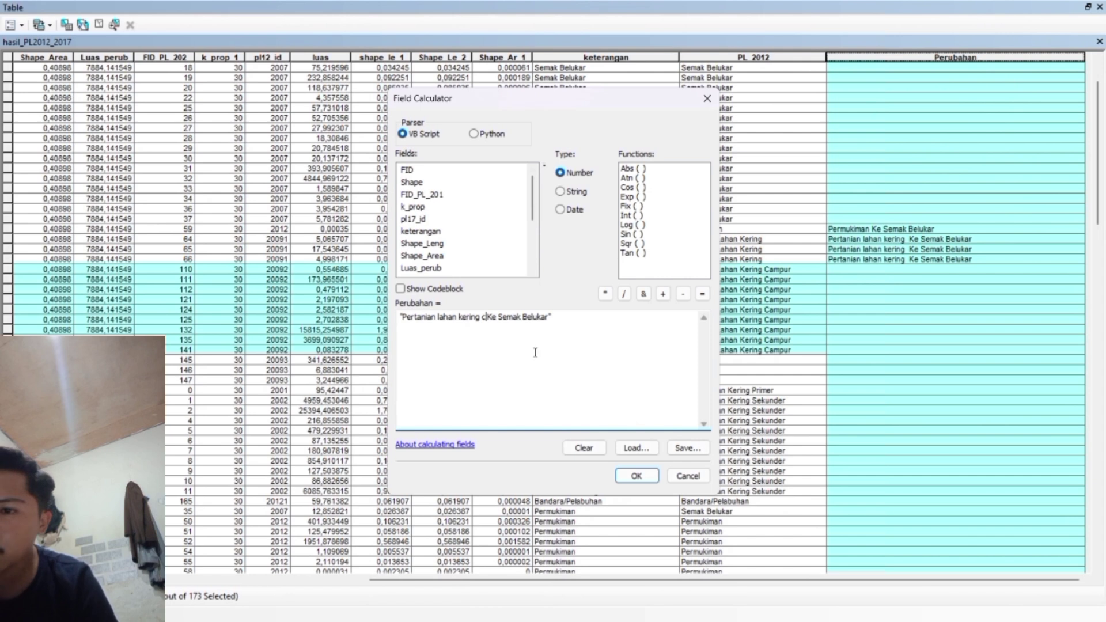
pyautogui.press('BackSpace')
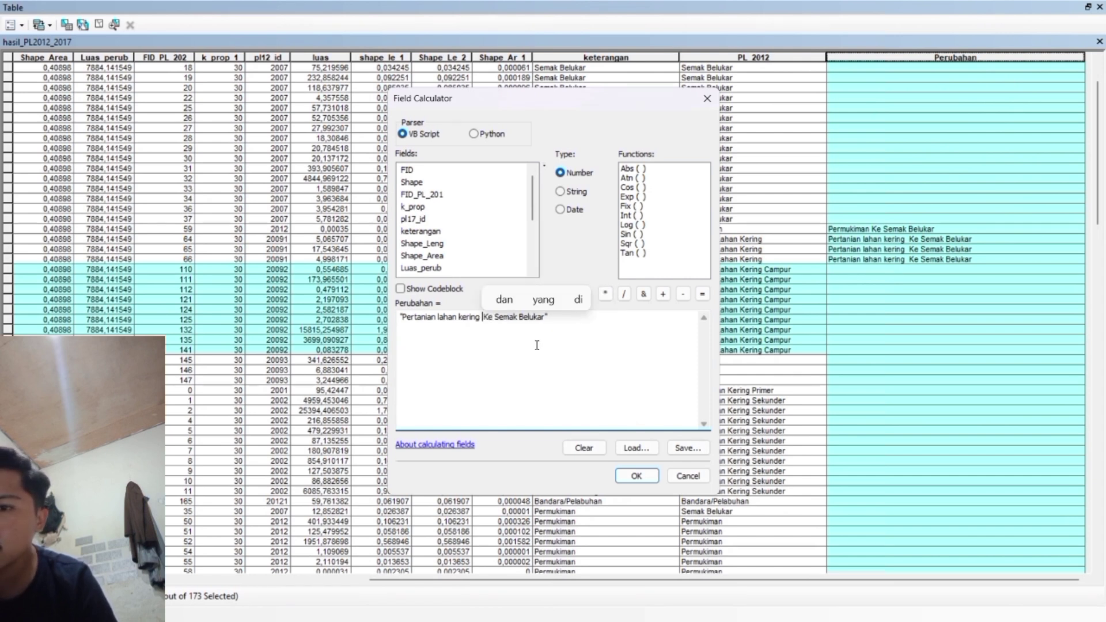
pyautogui.click(636, 475)
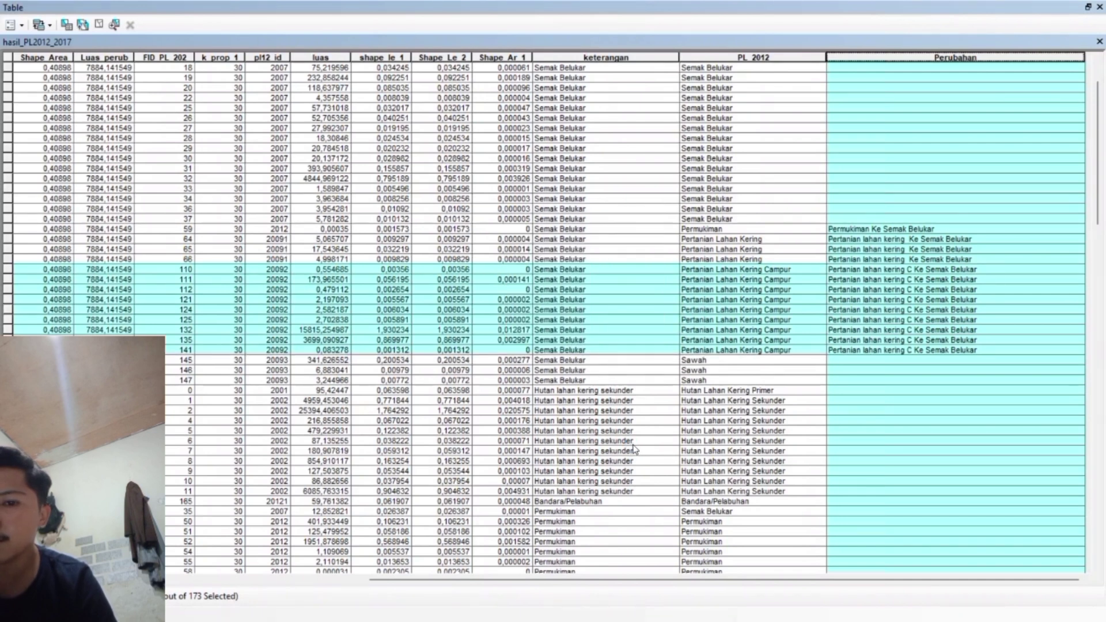
# Replace the query's PL_2012 class Pertanian Lahan Kering Campur with Sawah and apply the selection
pyautogui.click(66, 26)
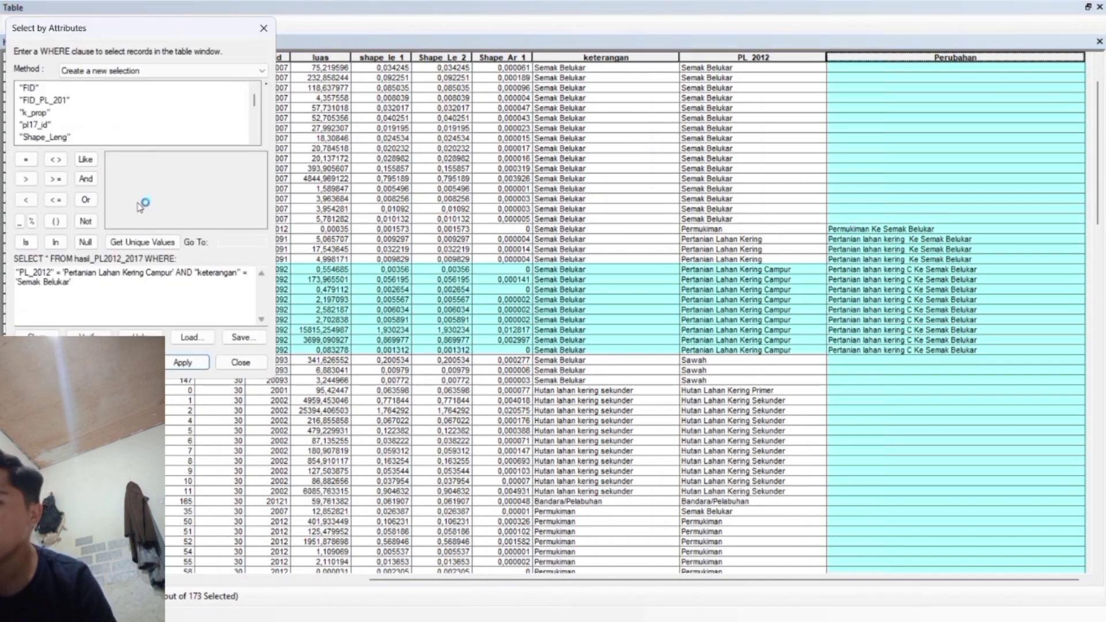
pyautogui.scroll(-3, 85, 143)
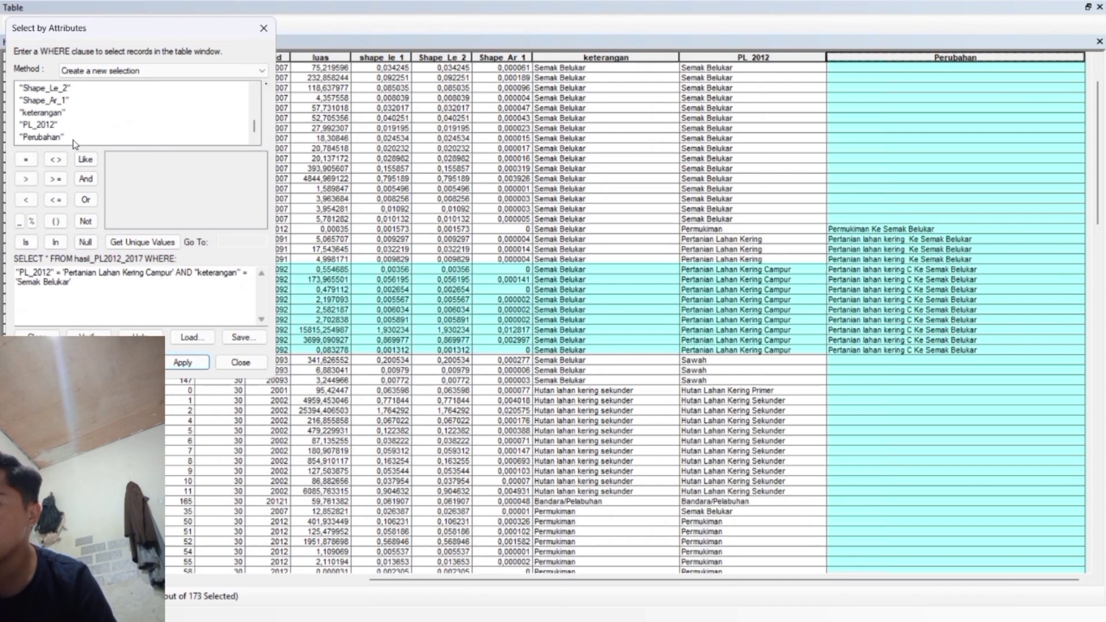
pyautogui.click(48, 125)
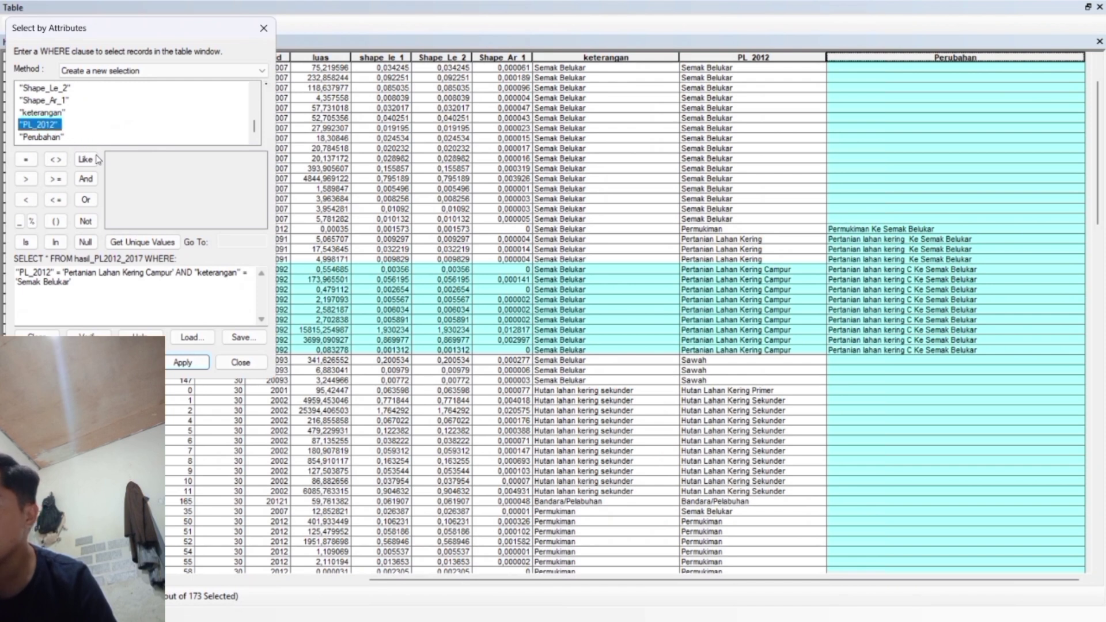
pyautogui.click(151, 242)
pyautogui.moveTo(176, 272); pyautogui.dragTo(91, 263)
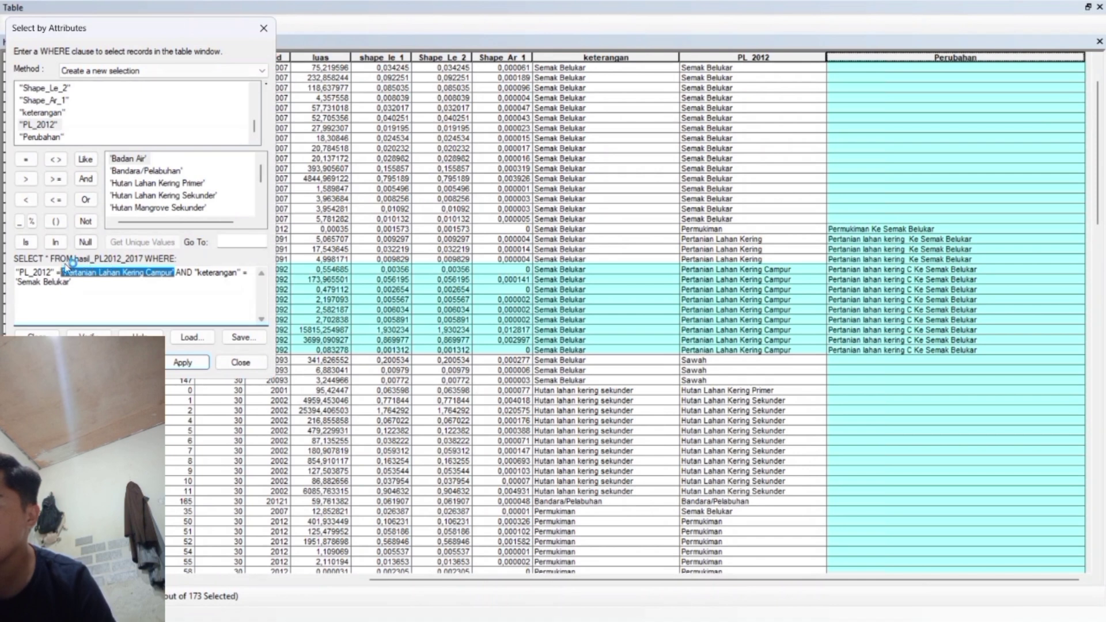
pyautogui.press('Delete')
pyautogui.scroll(-3, 123, 184)
pyautogui.doubleClick(123, 184)
pyautogui.click(183, 362)
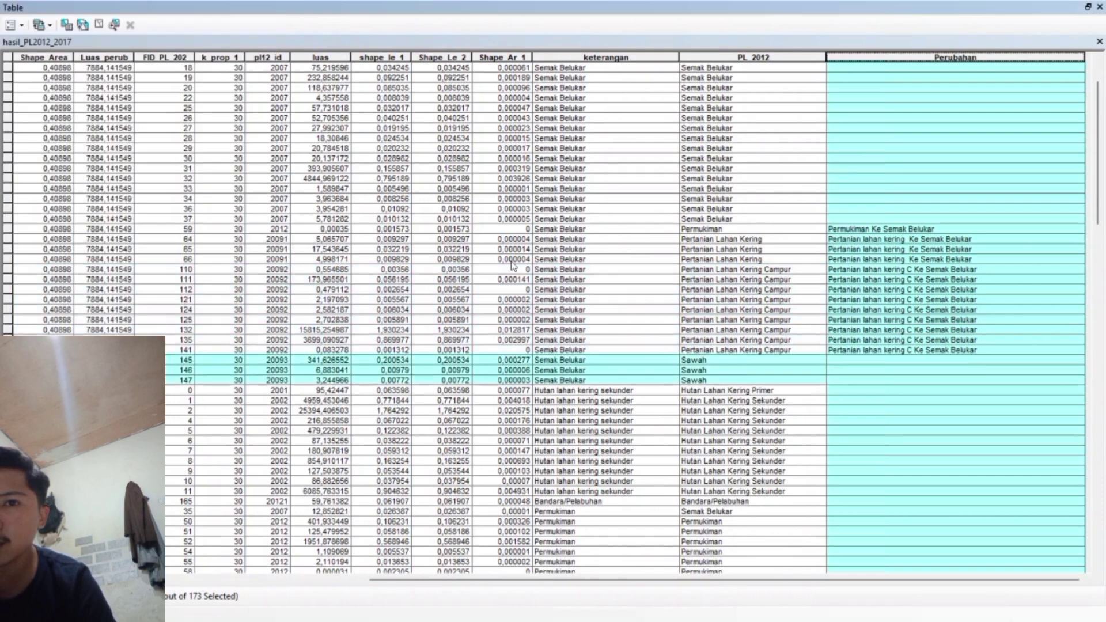
# Calculate Perubahan as "Sawah Ke Semak Belukar" for the selected records
pyautogui.rightClick(870, 56)
pyautogui.click(922, 148)
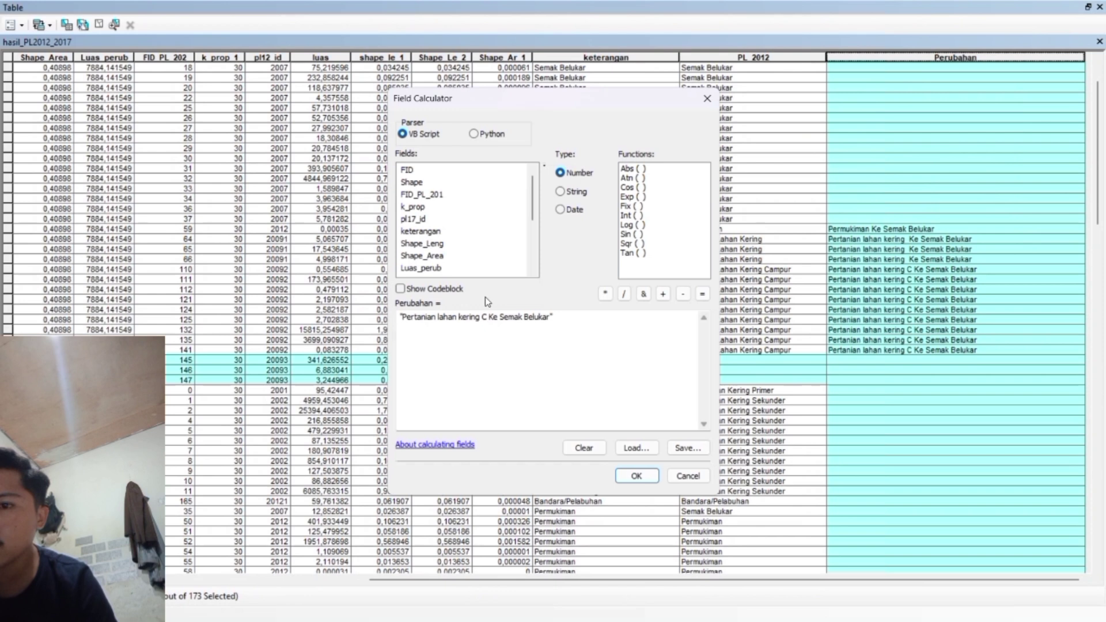
pyautogui.click(489, 322)
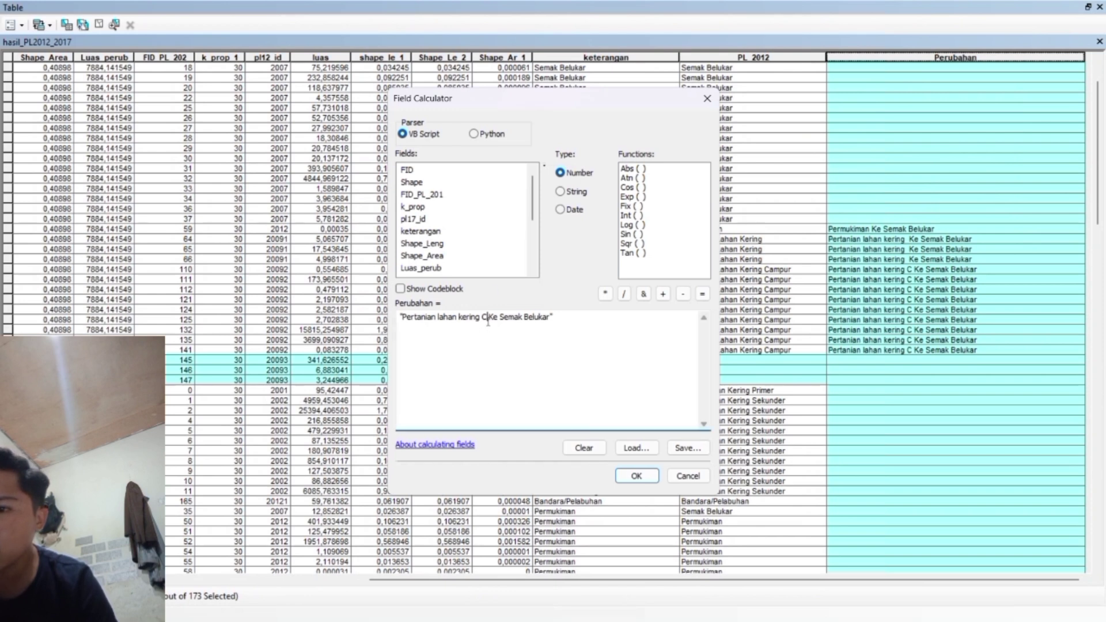
pyautogui.moveTo(473, 320); pyautogui.dragTo(427, 318)
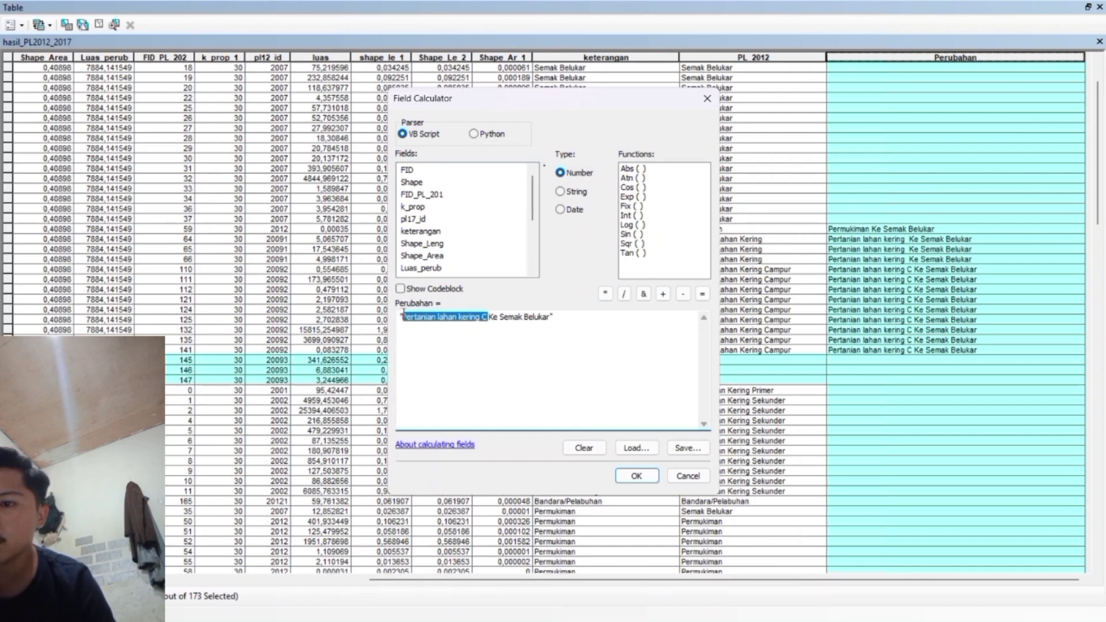
pyautogui.write('Sawah')
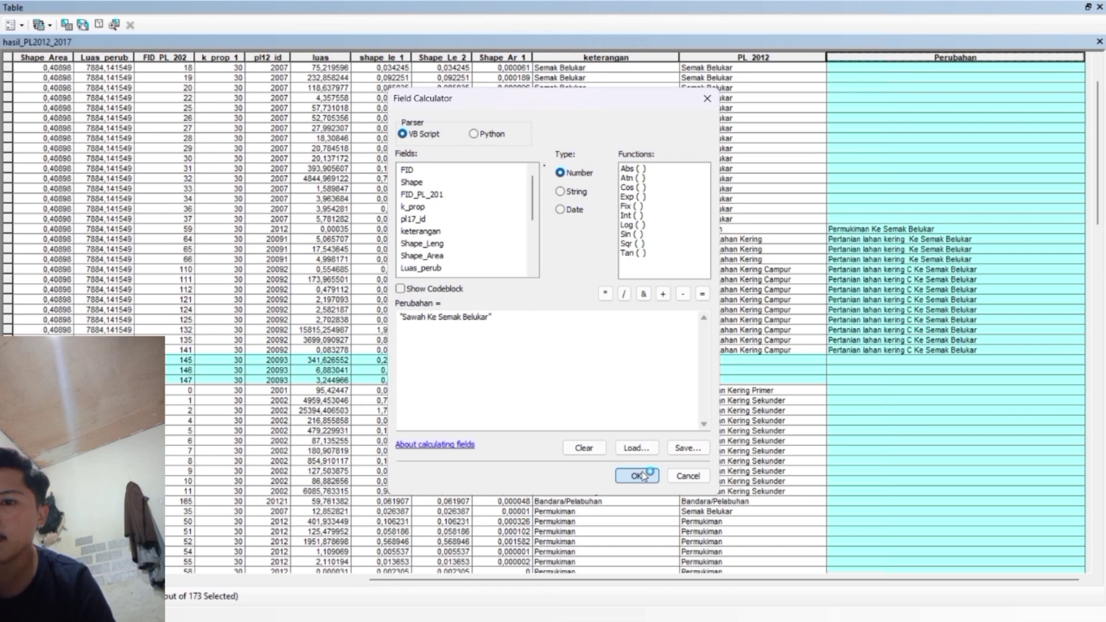
pyautogui.click(646, 475)
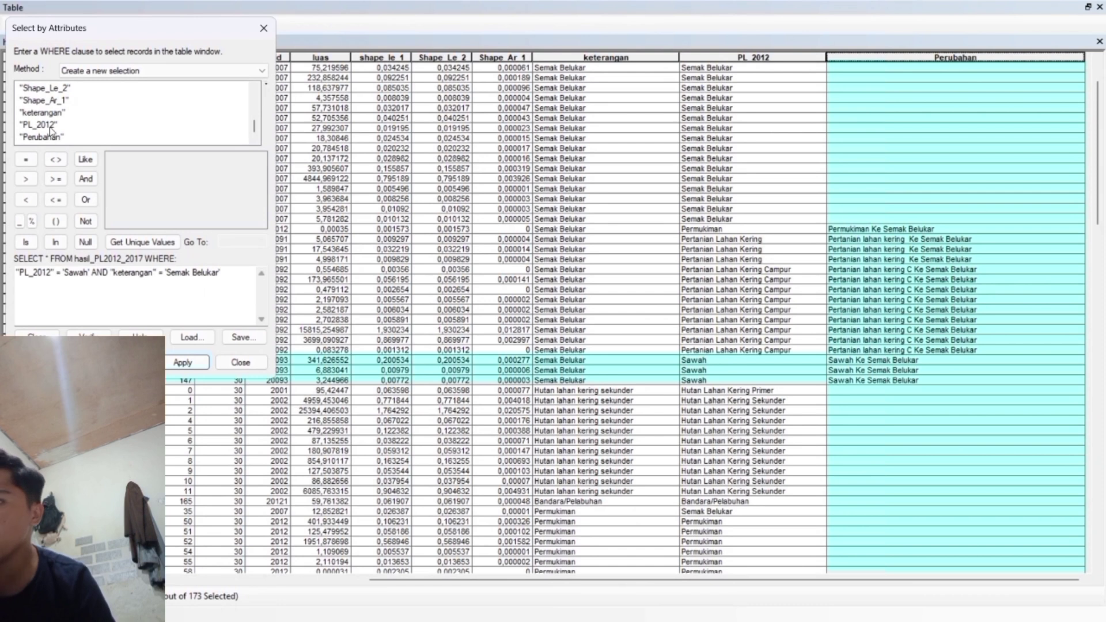
# Apply the query PL_2012 = 'Hutan Lahan Kering Primer' AND keterangan = 'Hutan lahan kering sekunder'
pyautogui.click(41, 125)
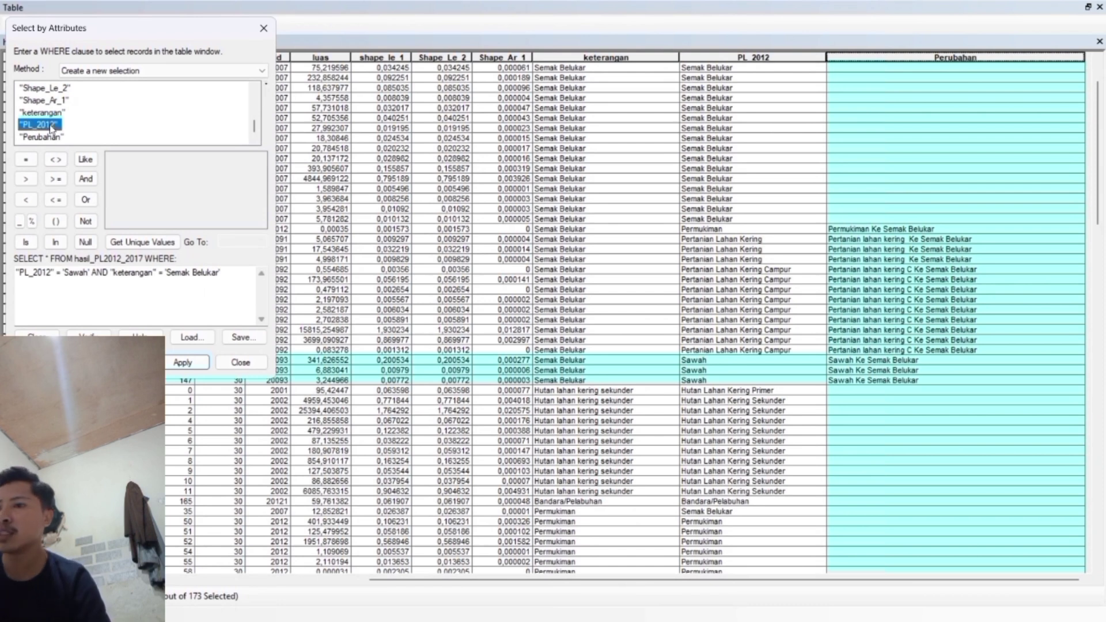
pyautogui.click(132, 242)
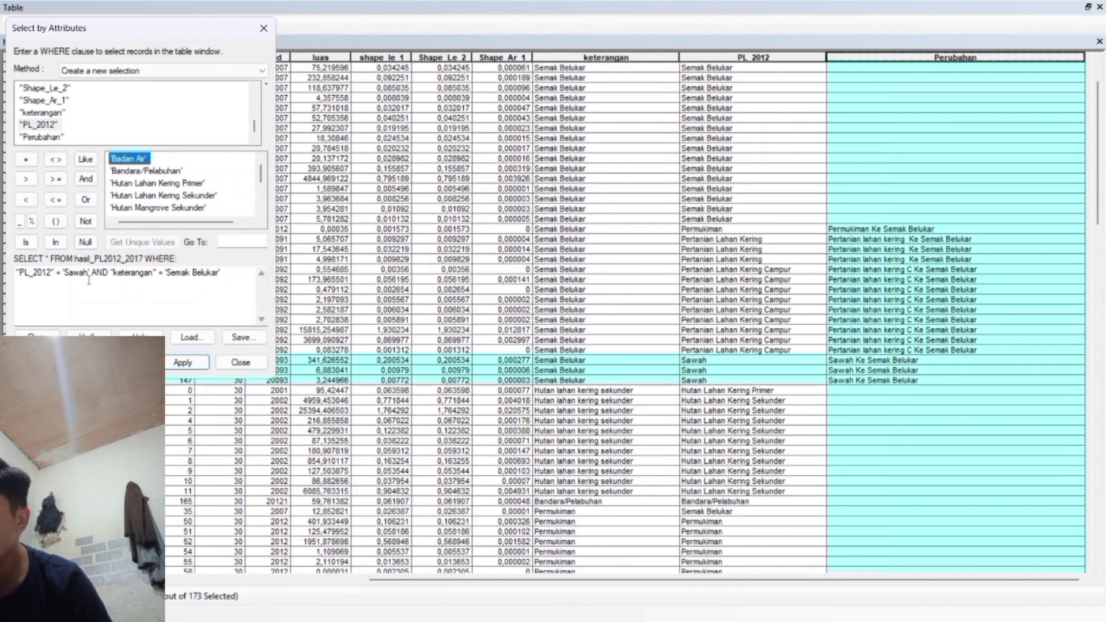
pyautogui.moveTo(64, 272); pyautogui.dragTo(238, 287)
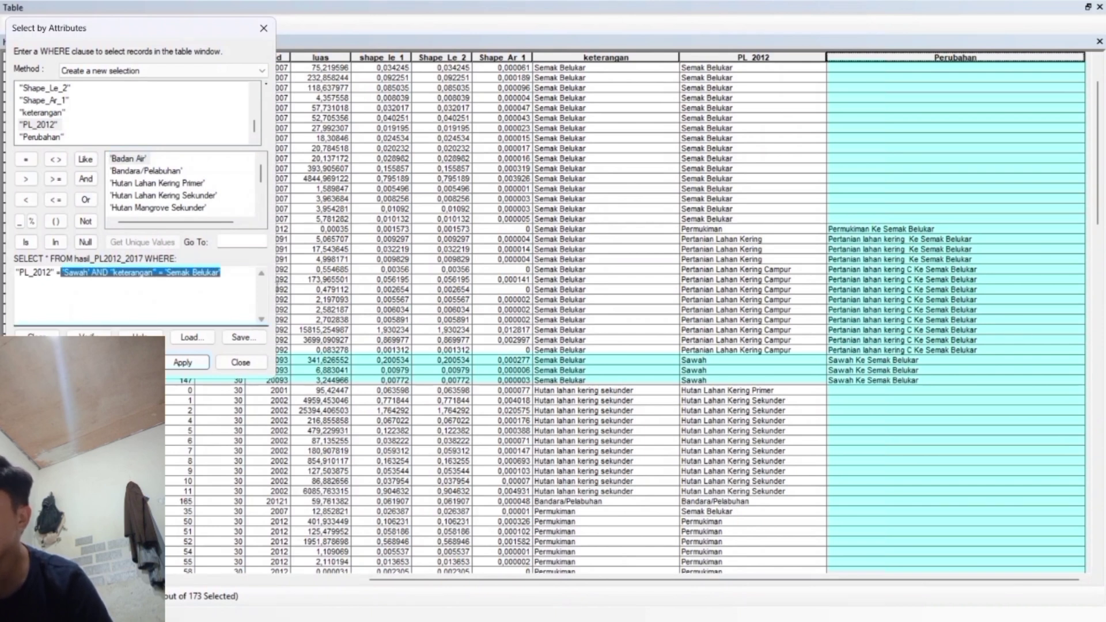
pyautogui.press('BackSpace')
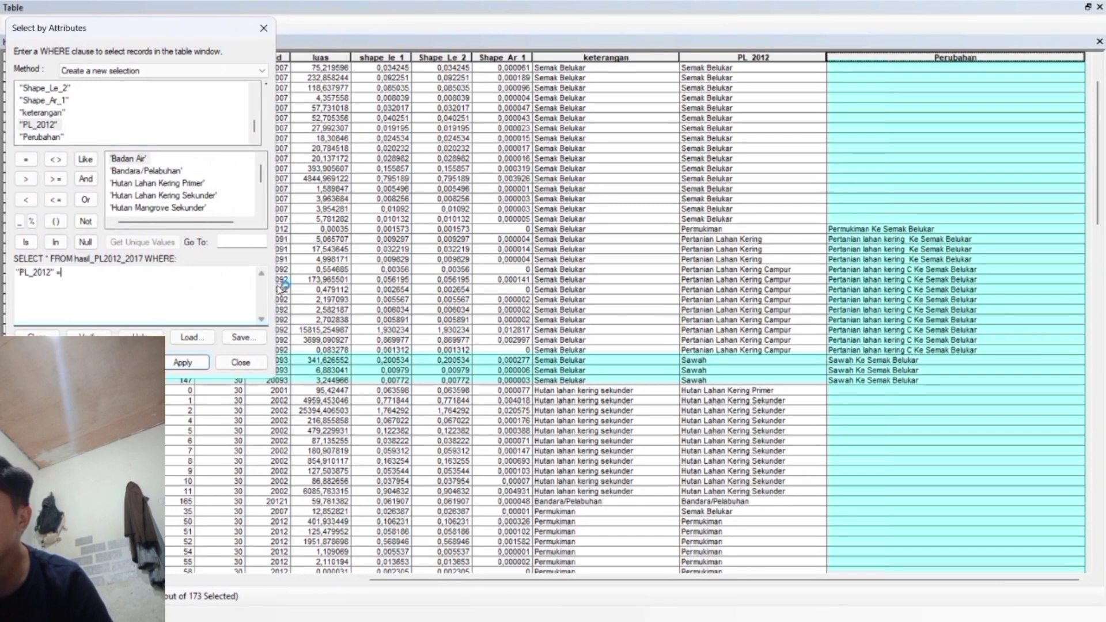
pyautogui.doubleClick(203, 182)
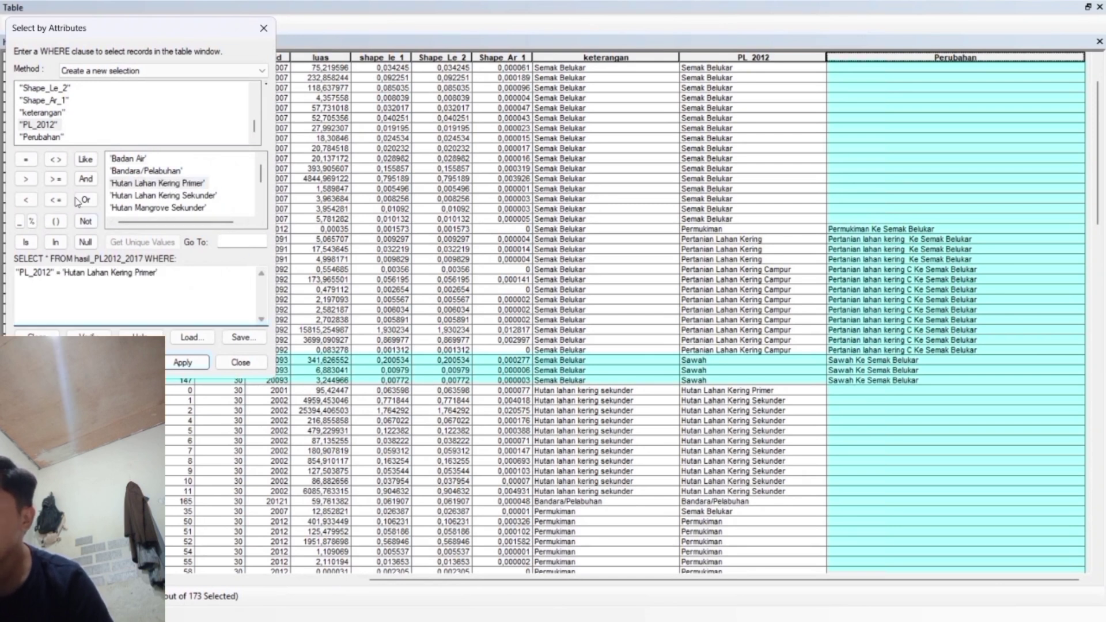
pyautogui.click(86, 179)
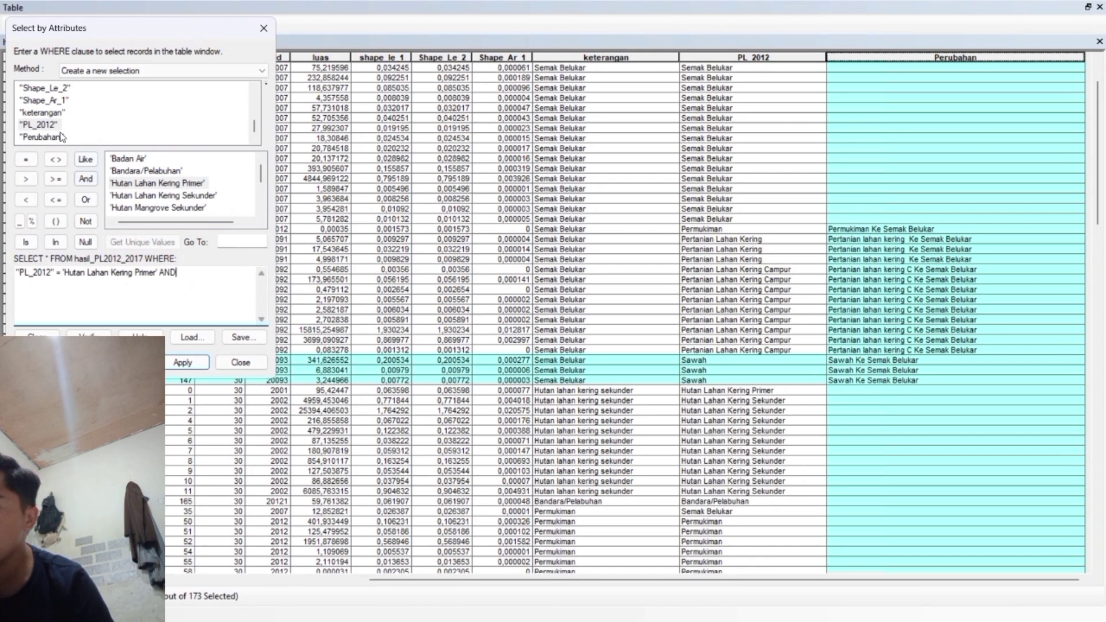
pyautogui.doubleClick(52, 112)
pyautogui.click(25, 159)
pyautogui.click(155, 245)
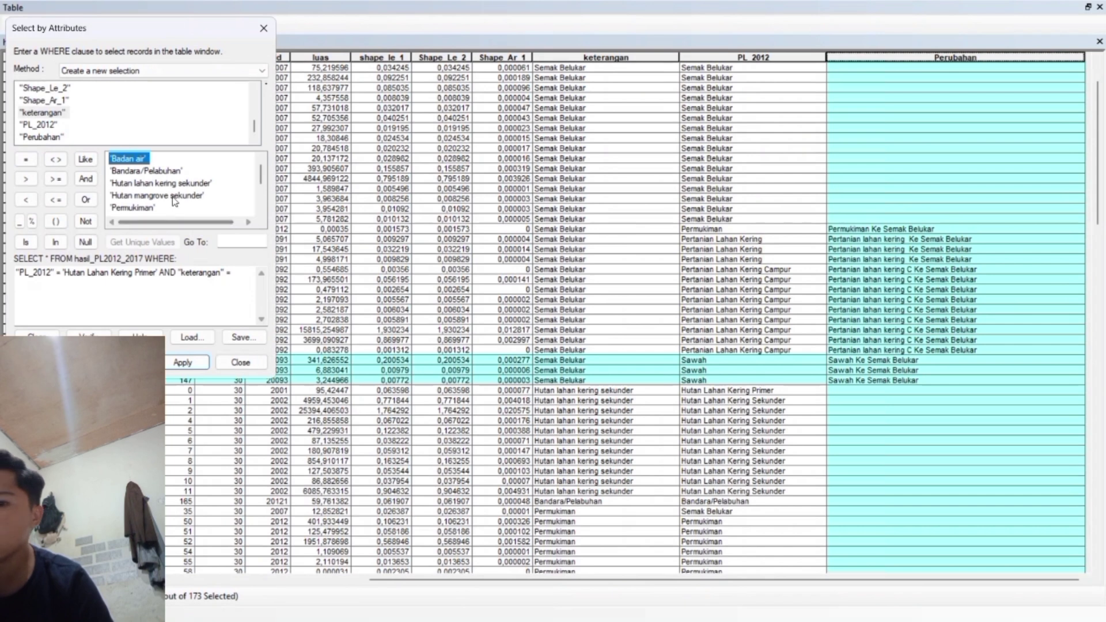
pyautogui.click(176, 184)
pyautogui.doubleClick(177, 185)
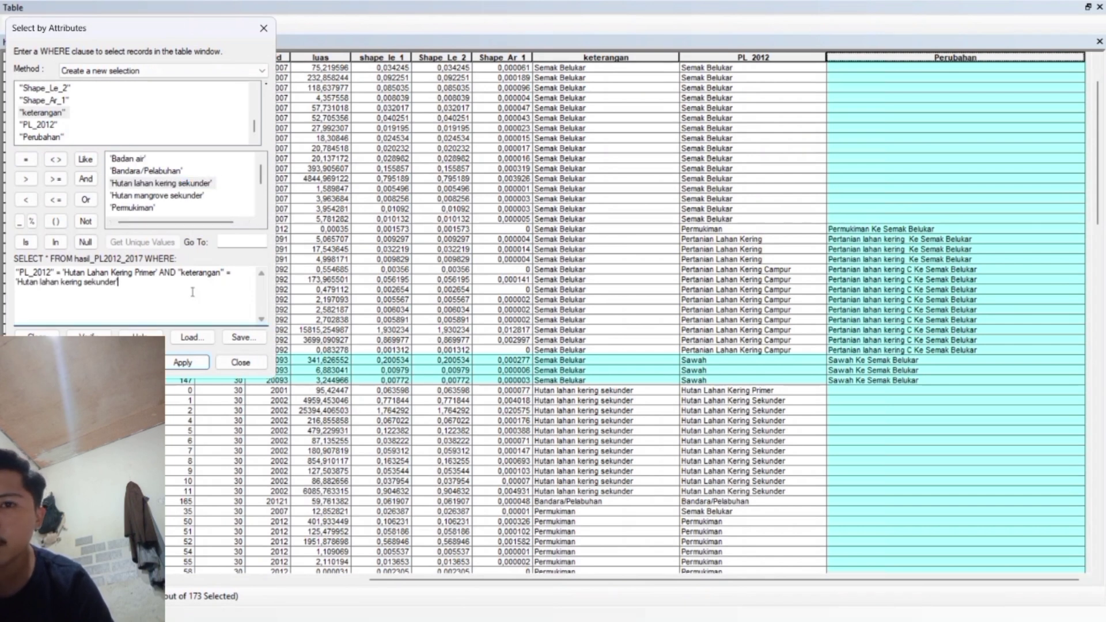
pyautogui.click(230, 363)
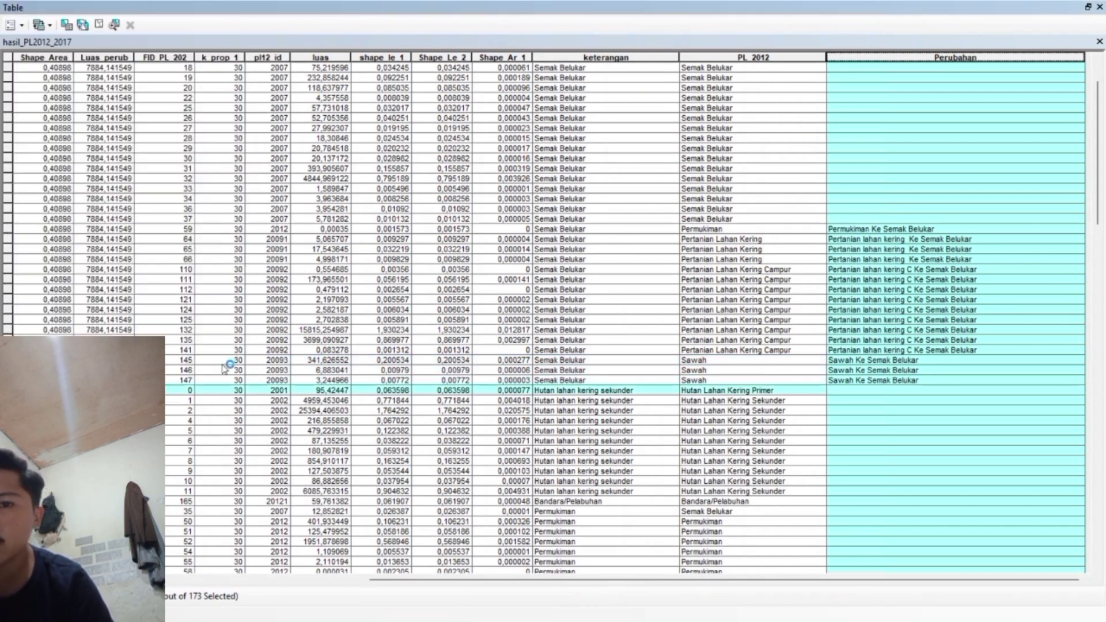
# Clear the Field Calculator and set Perubahan to "Hutan Lahan Kering P ke Hutan Lahan Kering S"
pyautogui.rightClick(871, 56)
pyautogui.click(903, 157)
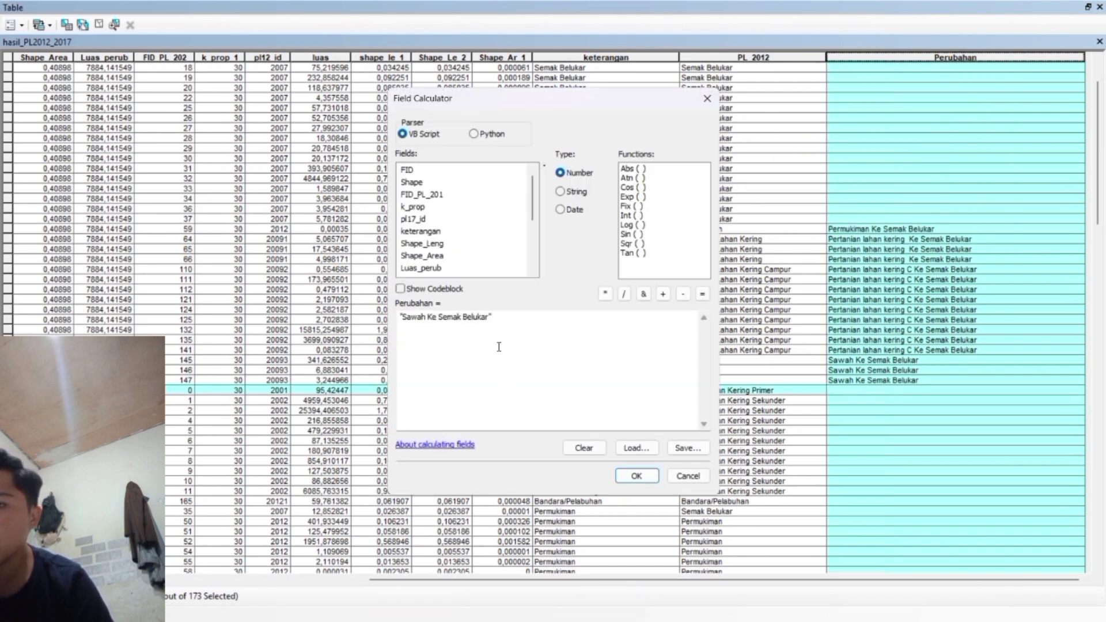
pyautogui.click(581, 448)
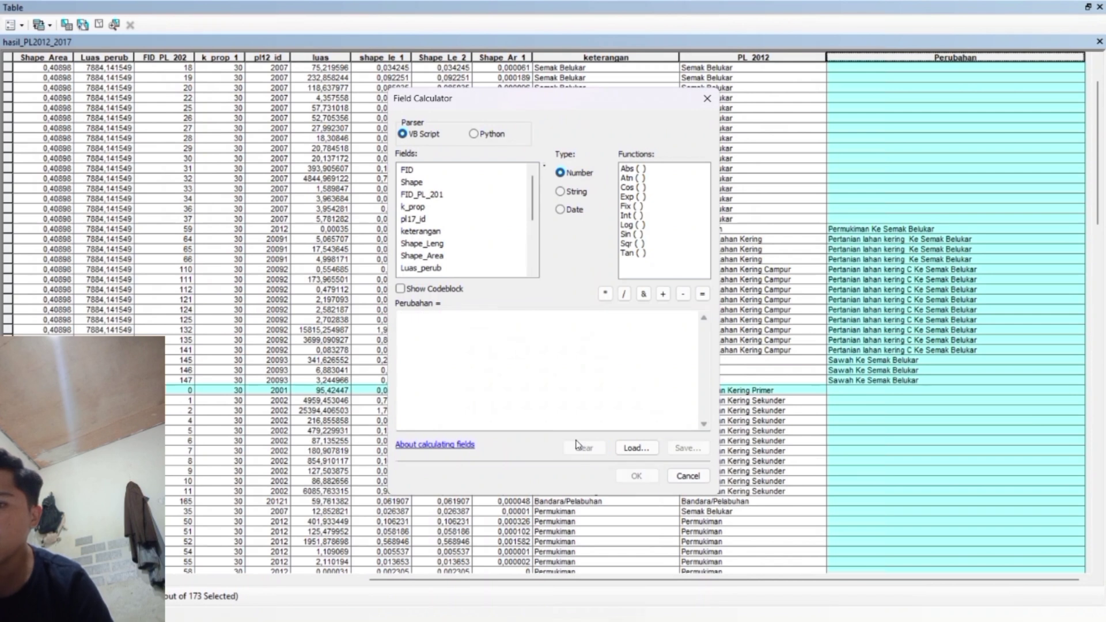
pyautogui.click(565, 420)
pyautogui.write('"')
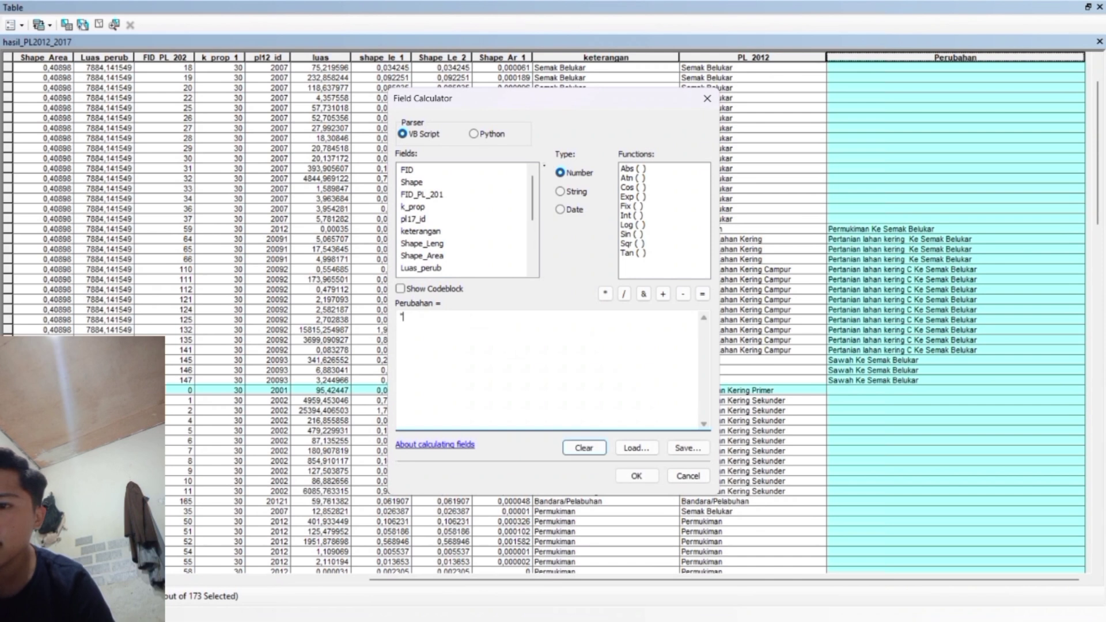
pyautogui.write('Hutan ')
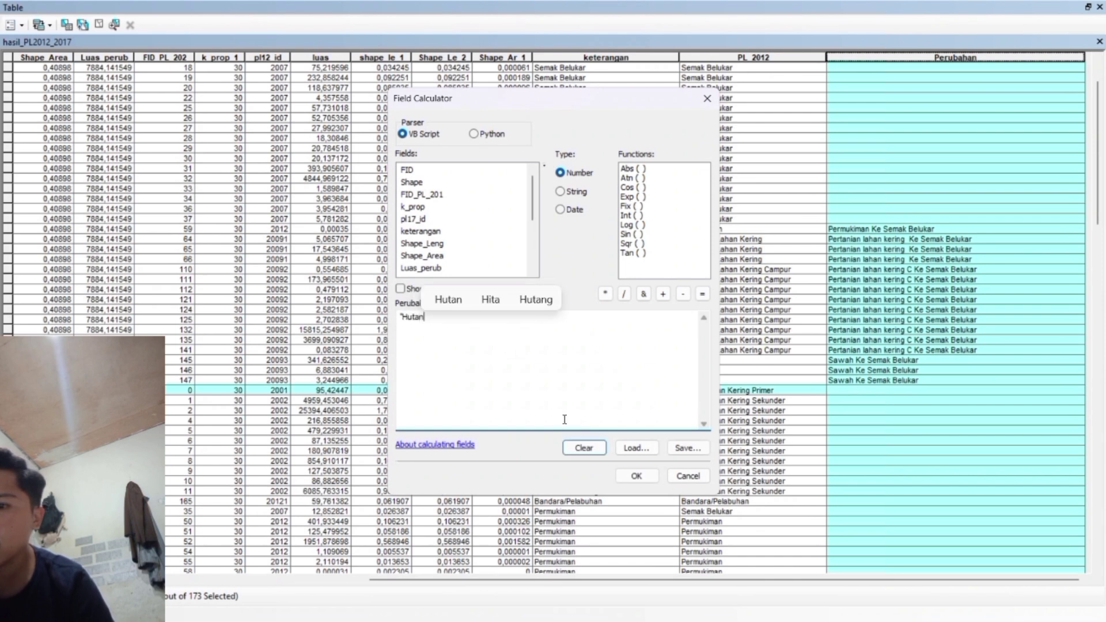
pyautogui.write('Lah')
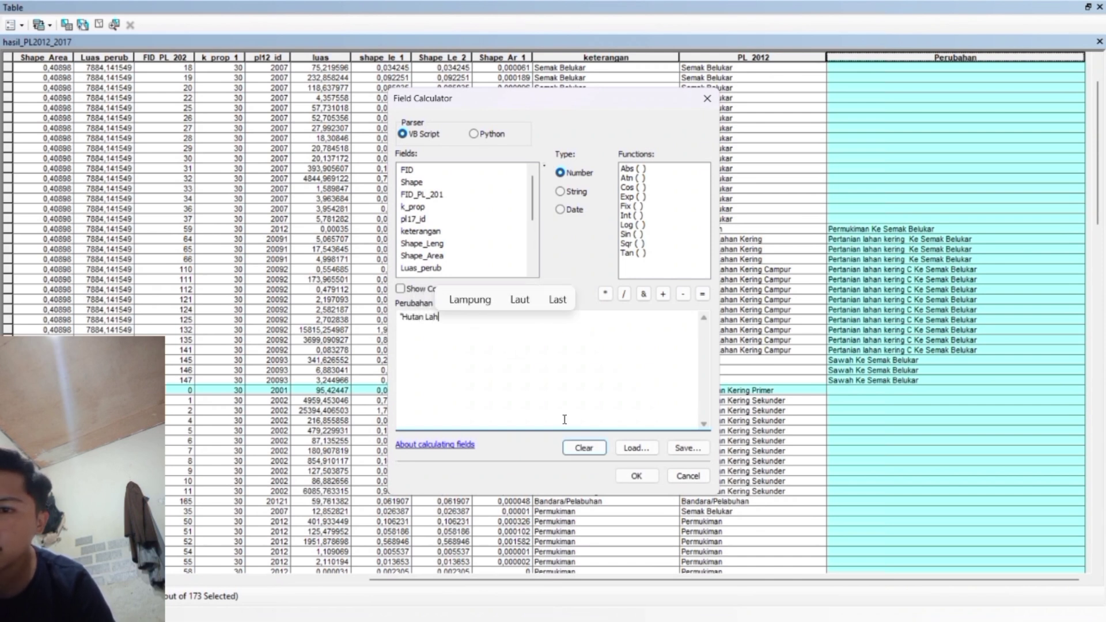
pyautogui.write('an Ke')
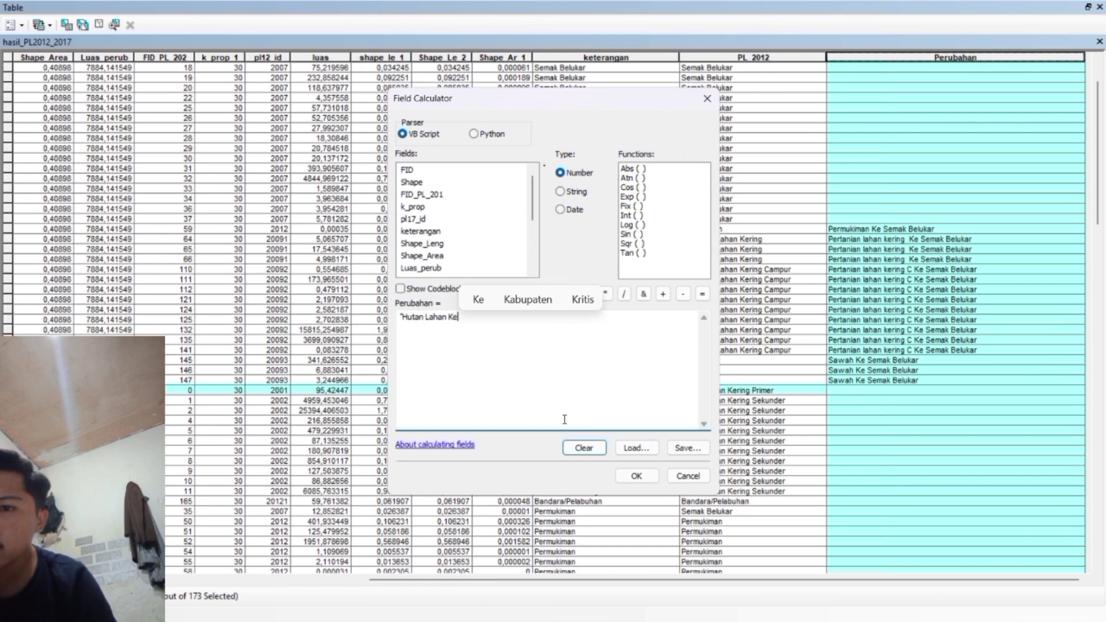
pyautogui.write('ring P')
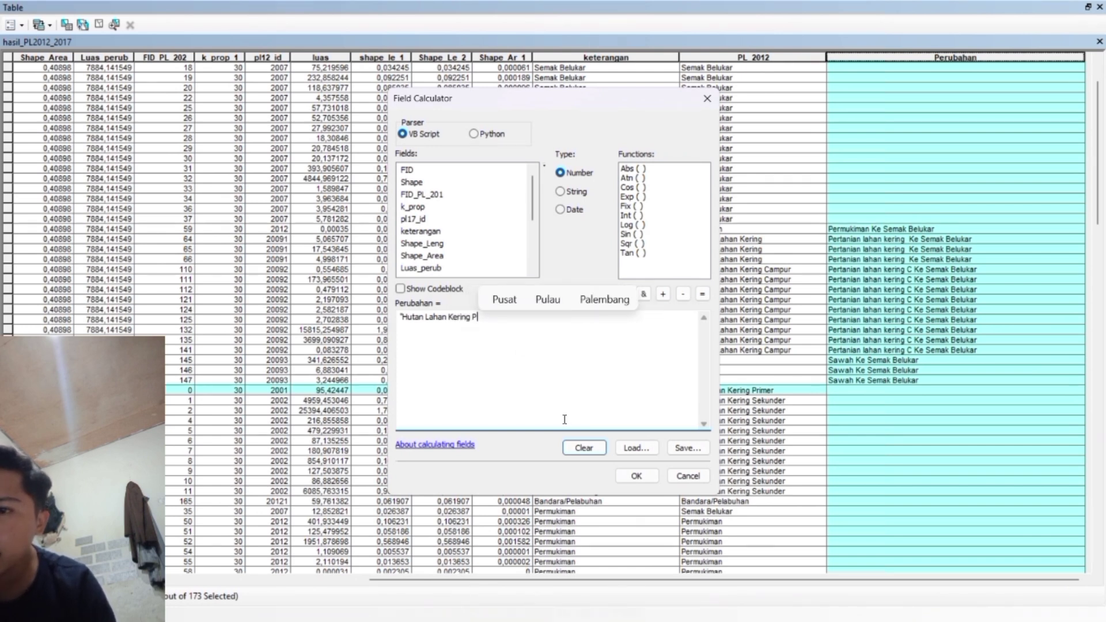
pyautogui.write(' ke ')
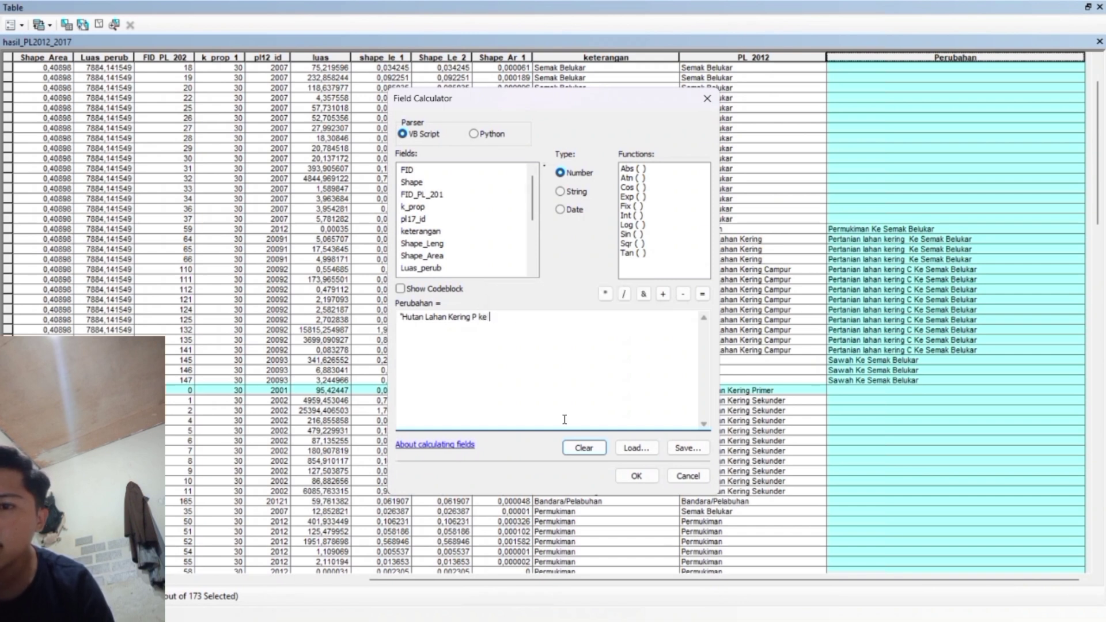
pyautogui.write('Hutan')
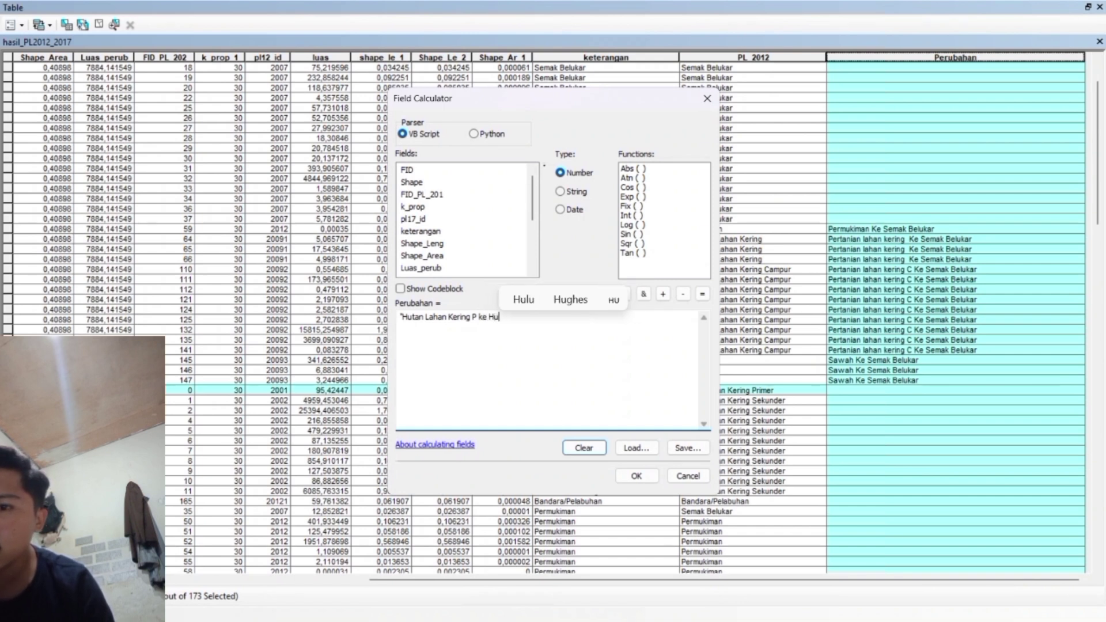
pyautogui.write(' Lahan ')
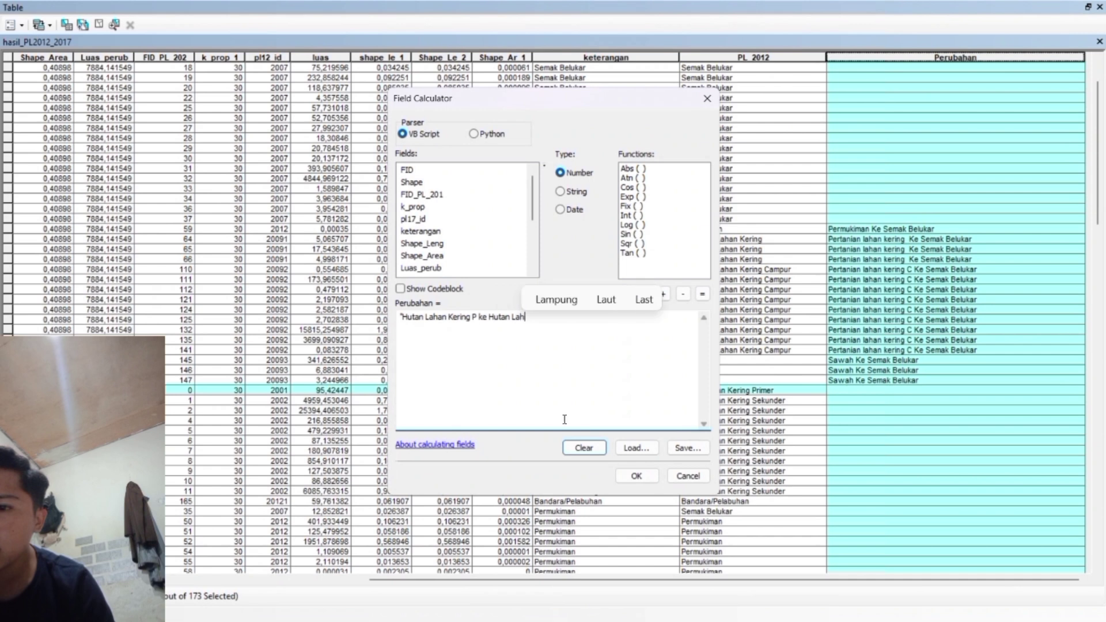
pyautogui.write('Kering')
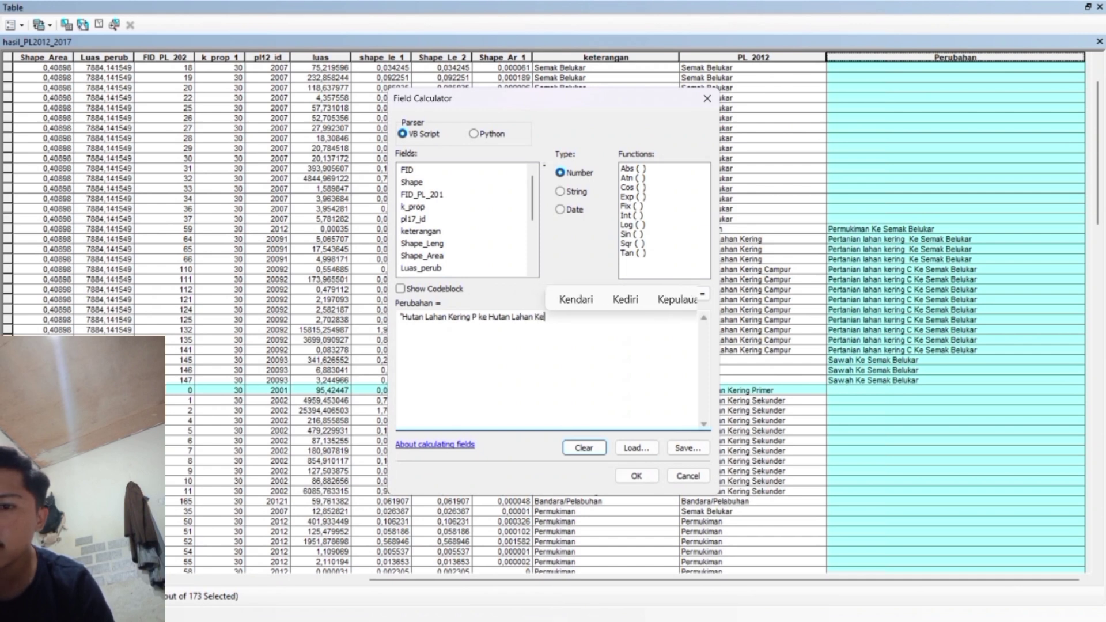
pyautogui.write(' S"')
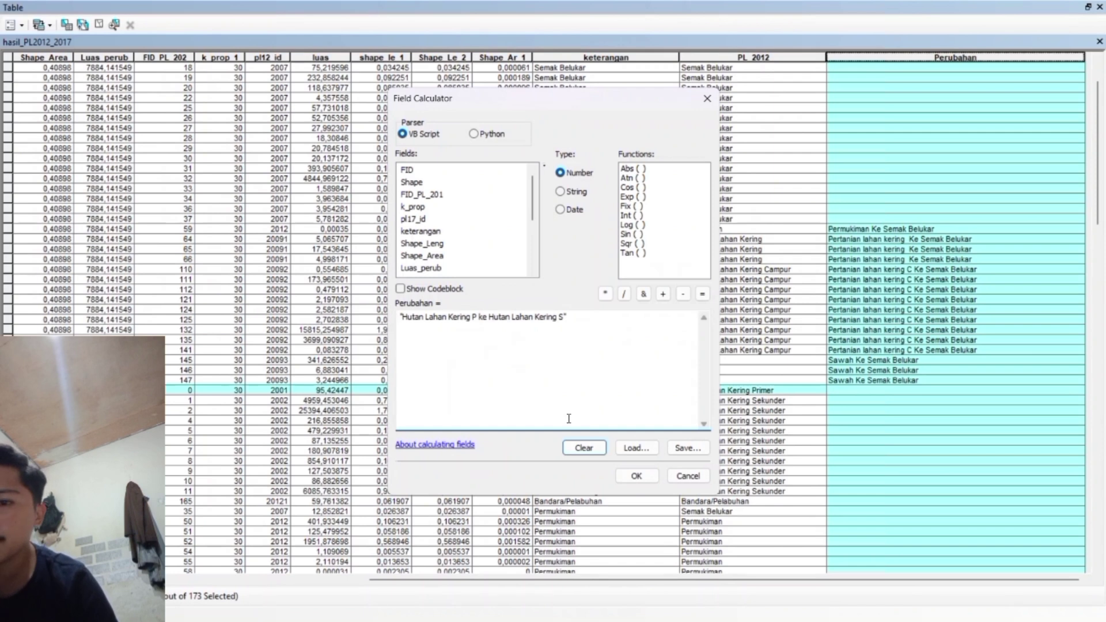
pyautogui.click(636, 476)
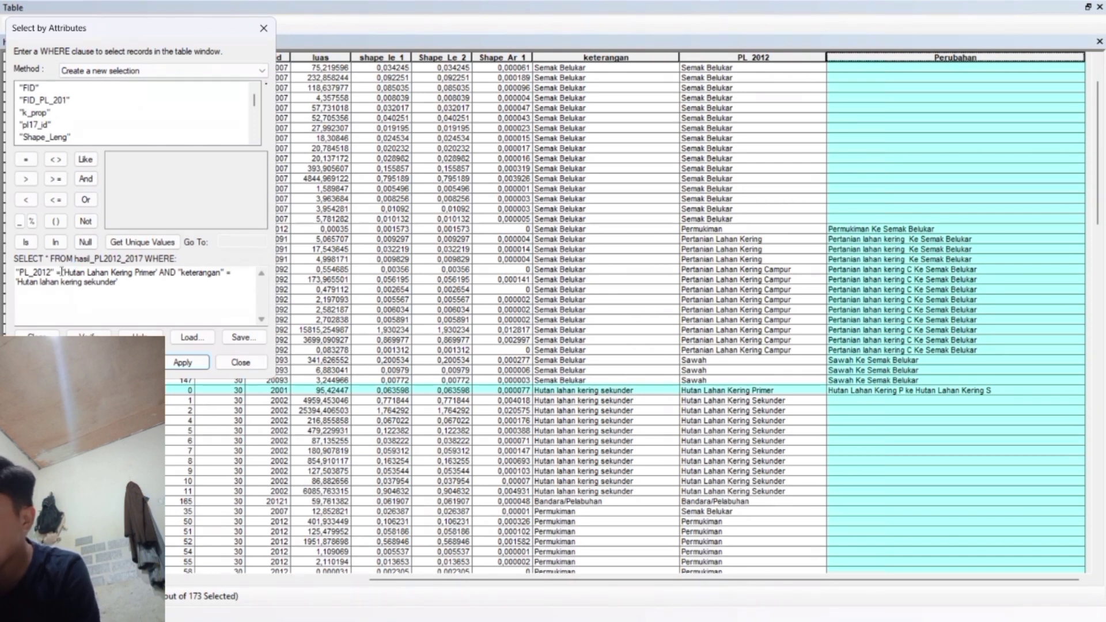
# Replace the old conditions with PL_2012 = 'Semak Belukar' in the attribute query
pyautogui.moveTo(61, 272); pyautogui.dragTo(267, 324)
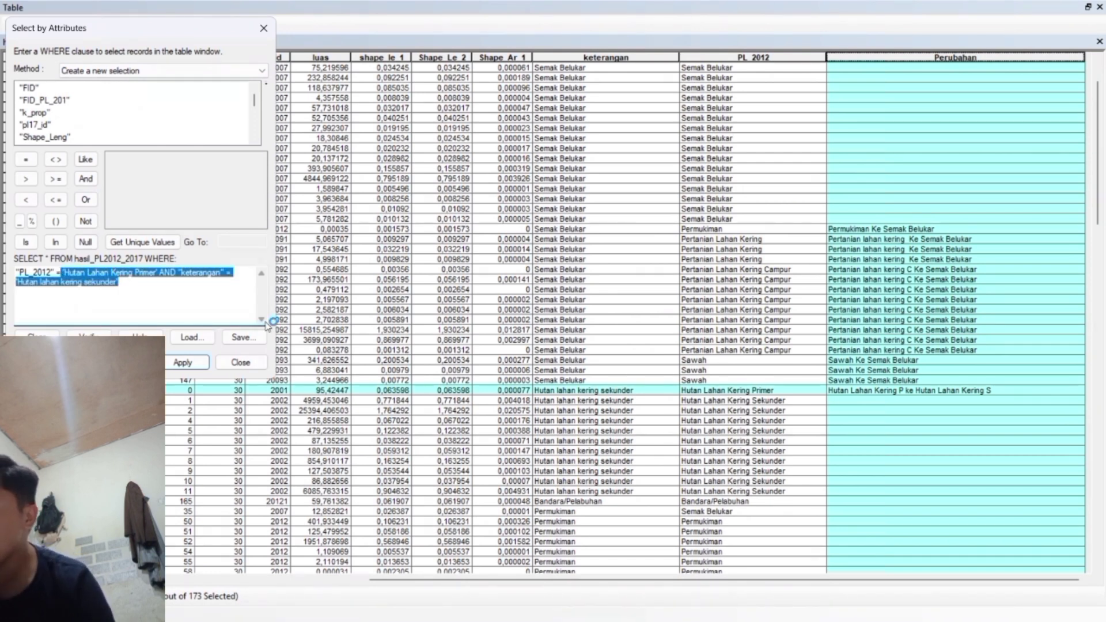
pyautogui.press('BackSpace')
pyautogui.scroll(-3, 20, 91)
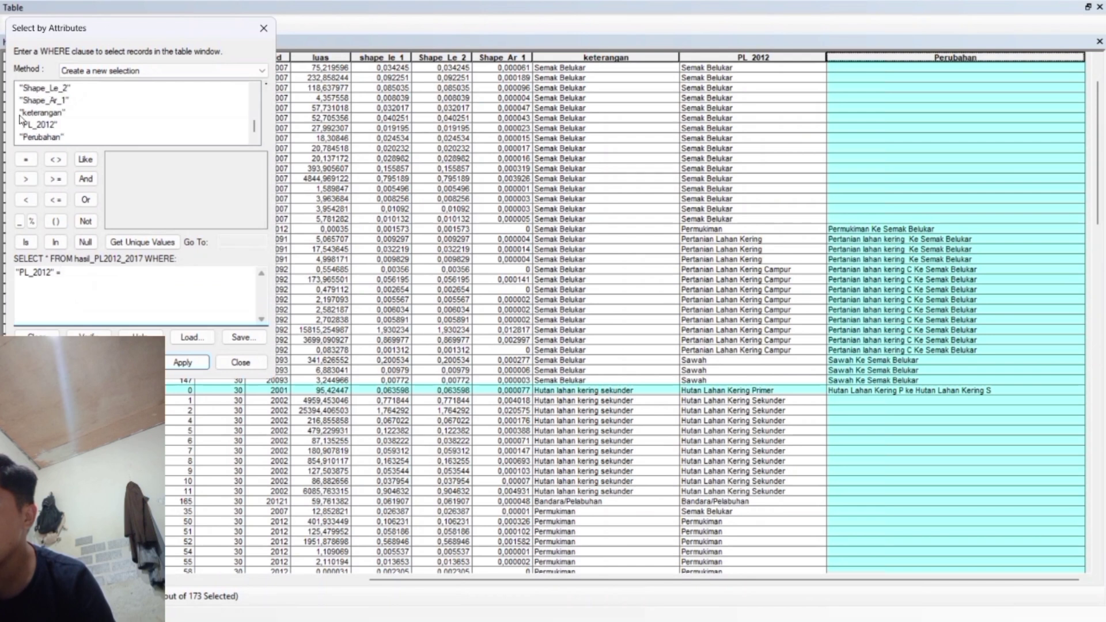
pyautogui.click(58, 124)
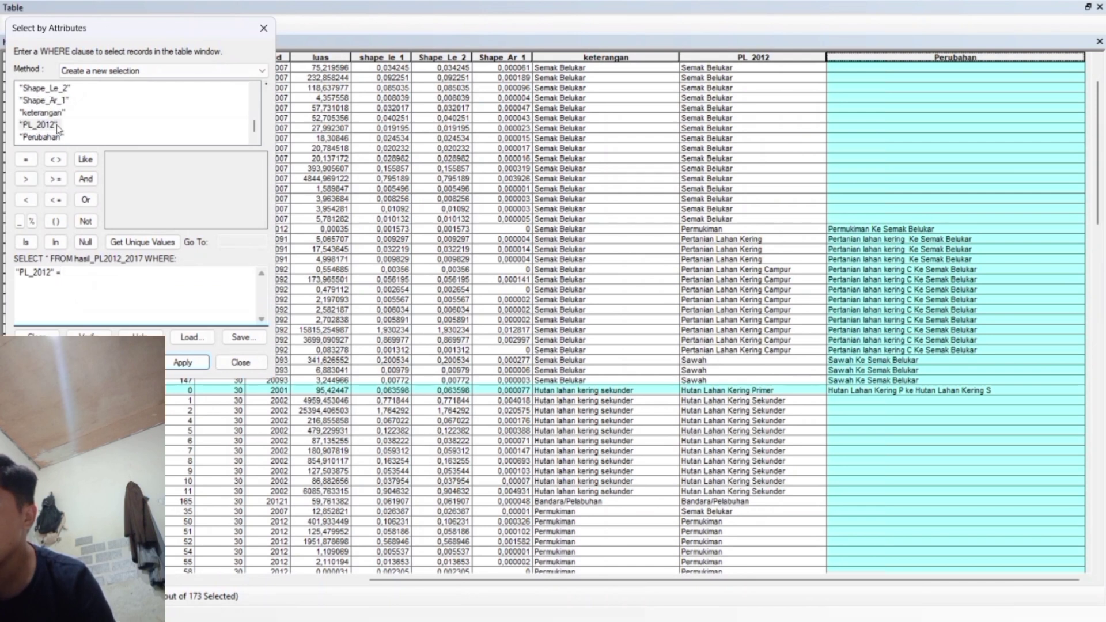
pyautogui.click(134, 243)
pyautogui.scroll(-1, 141, 203)
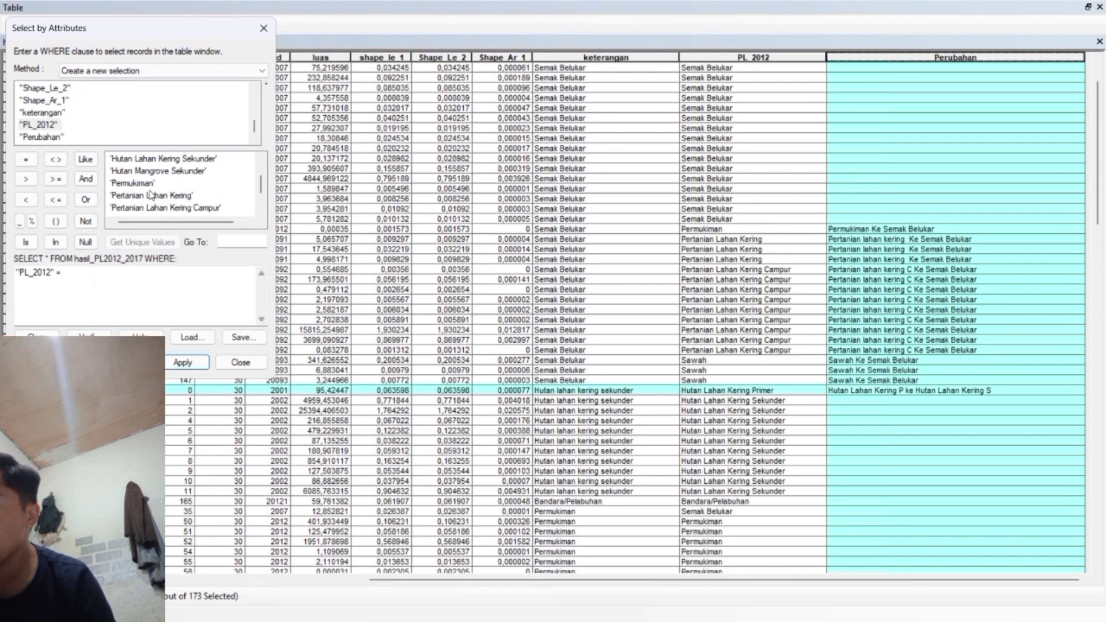
pyautogui.scroll(-1, 149, 192)
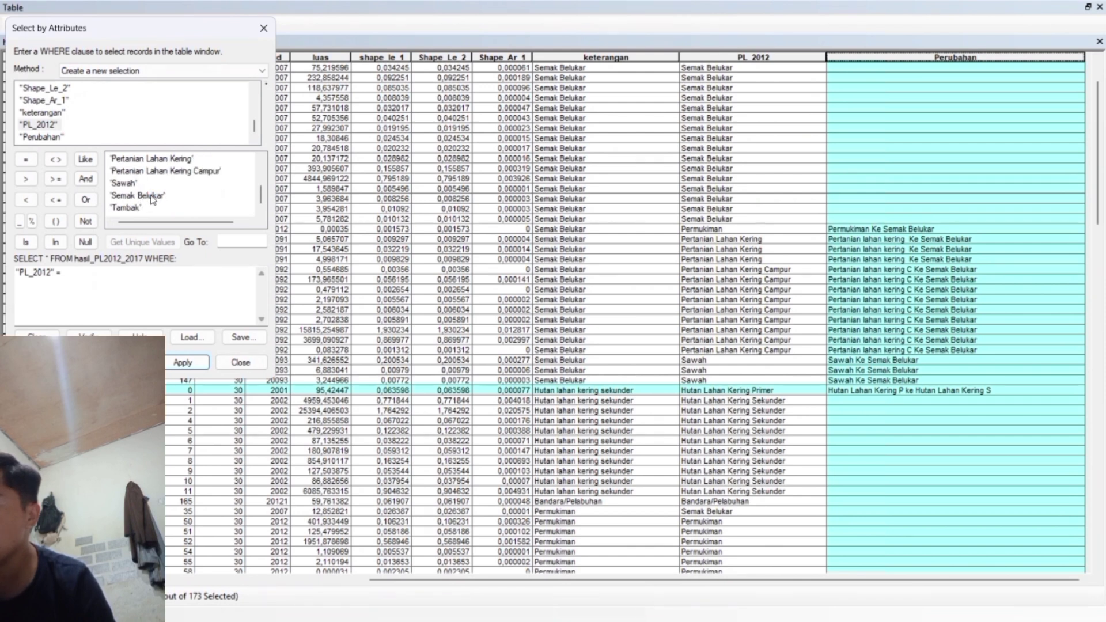
pyautogui.doubleClick(154, 197)
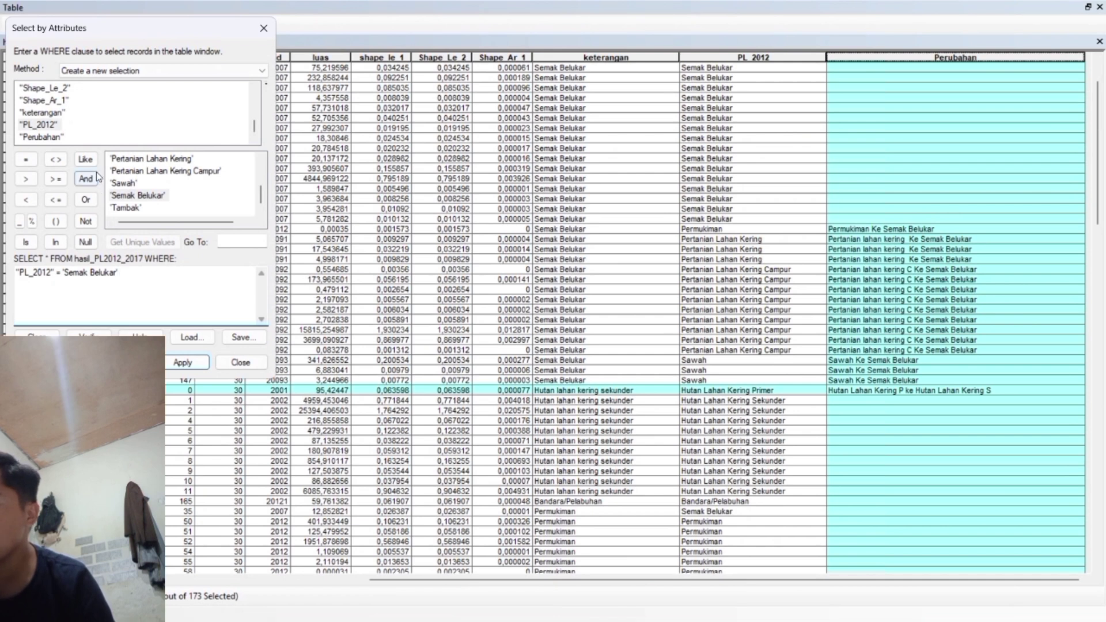
# Add AND keterangan = 'Permukiman', apply the query and close the dialog
pyautogui.click(85, 178)
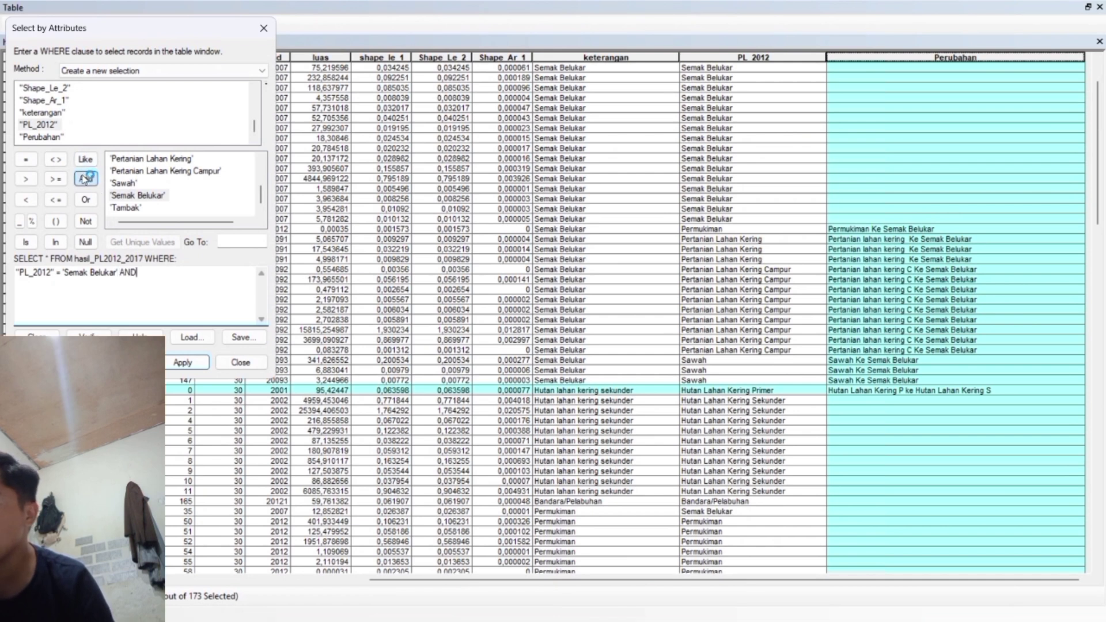
pyautogui.doubleClick(37, 113)
pyautogui.click(26, 159)
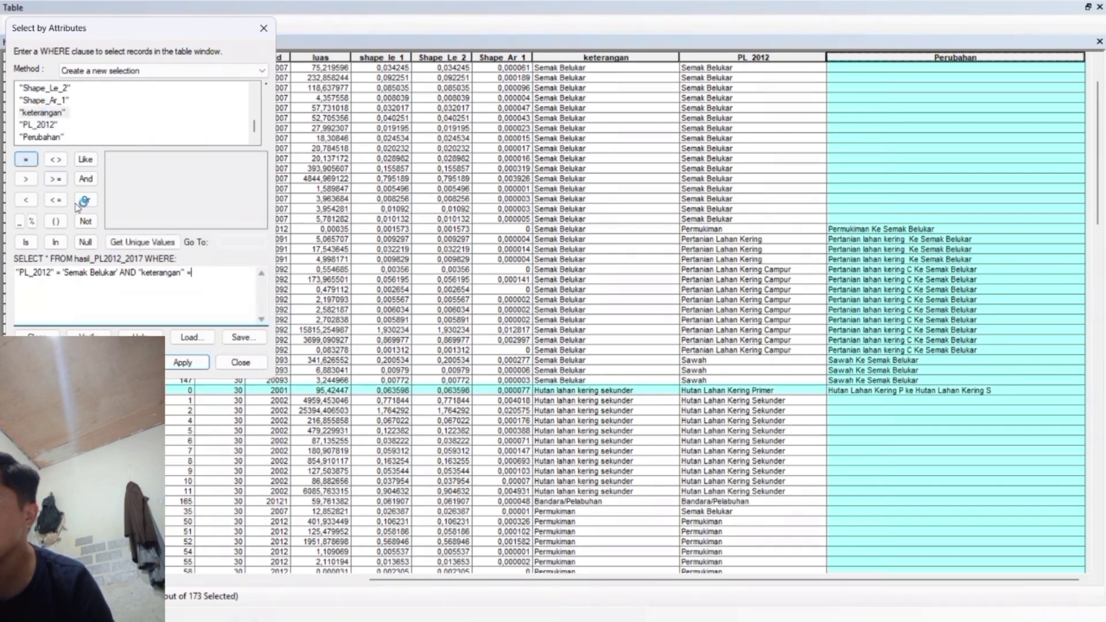
pyautogui.click(122, 242)
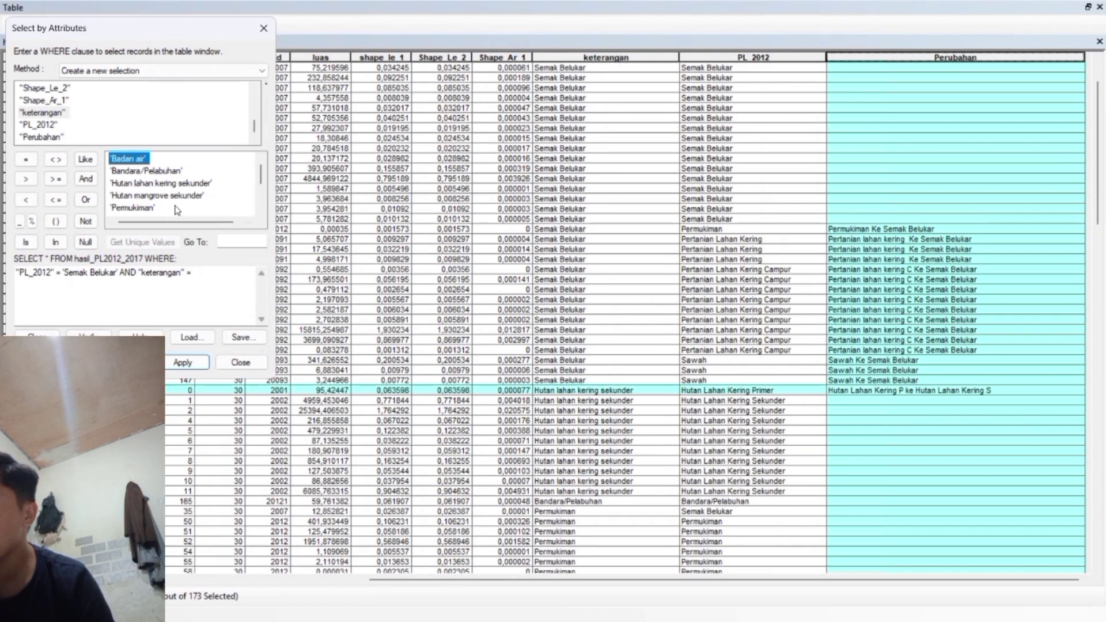
pyautogui.click(138, 208)
pyautogui.doubleClick(138, 208)
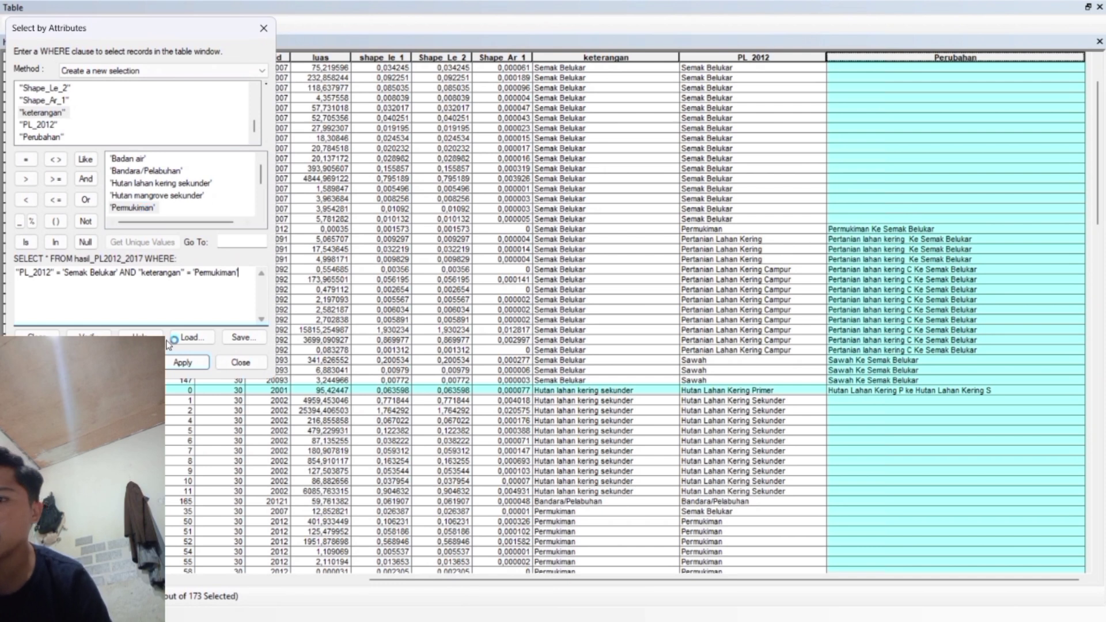
pyautogui.click(182, 363)
pyautogui.click(240, 363)
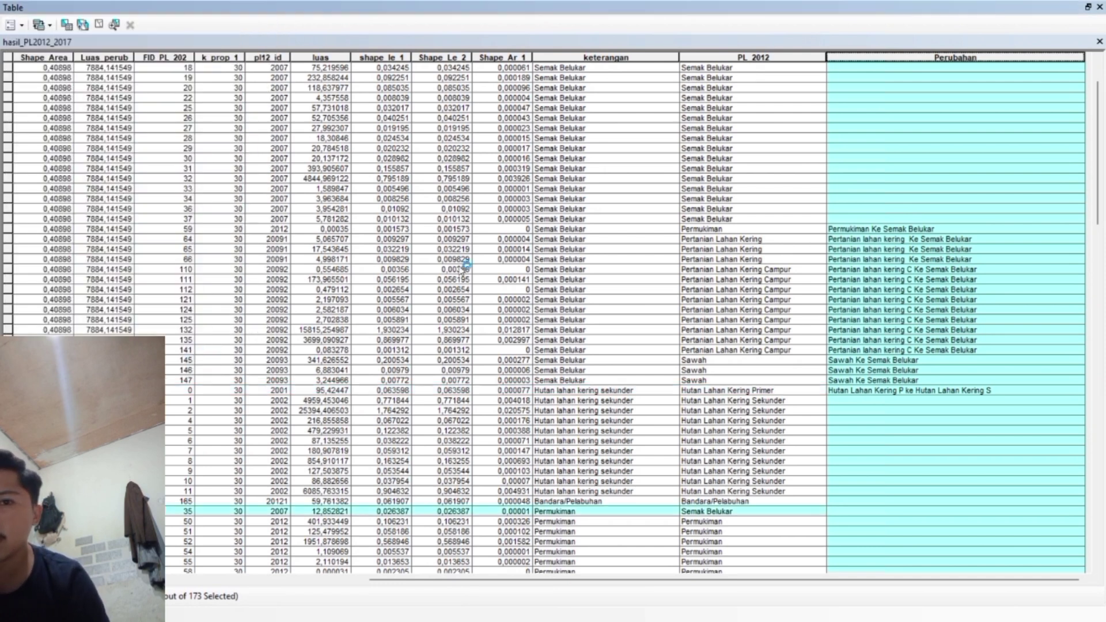
# Clear the Field Calculator and set Perubahan to "Semak Belukar Ke Permukiman" for the selected record
pyautogui.rightClick(902, 57)
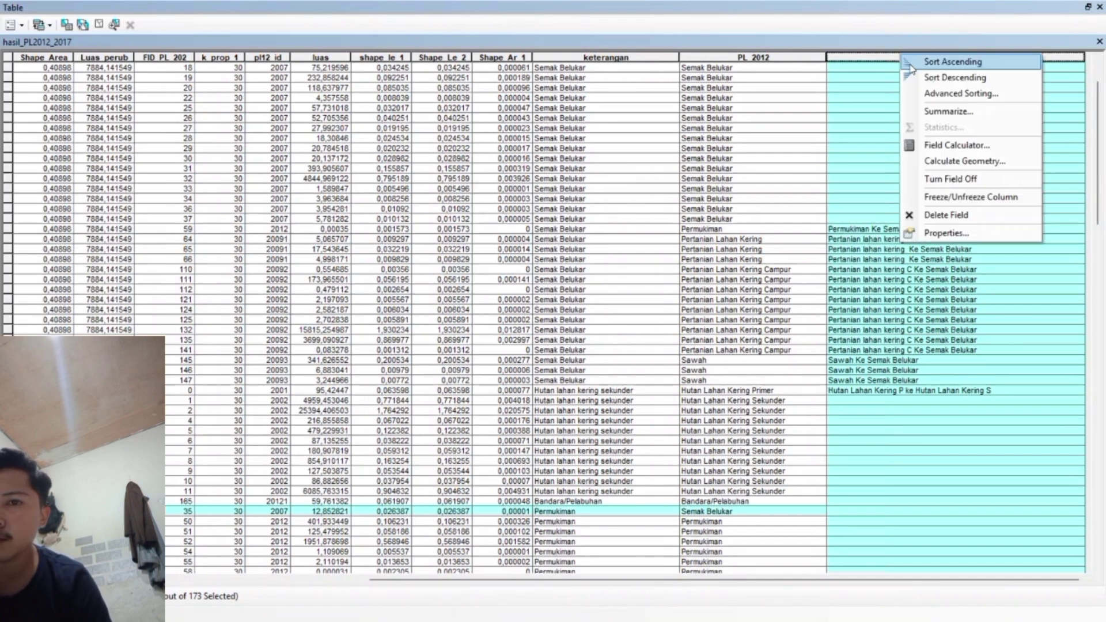
pyautogui.click(949, 143)
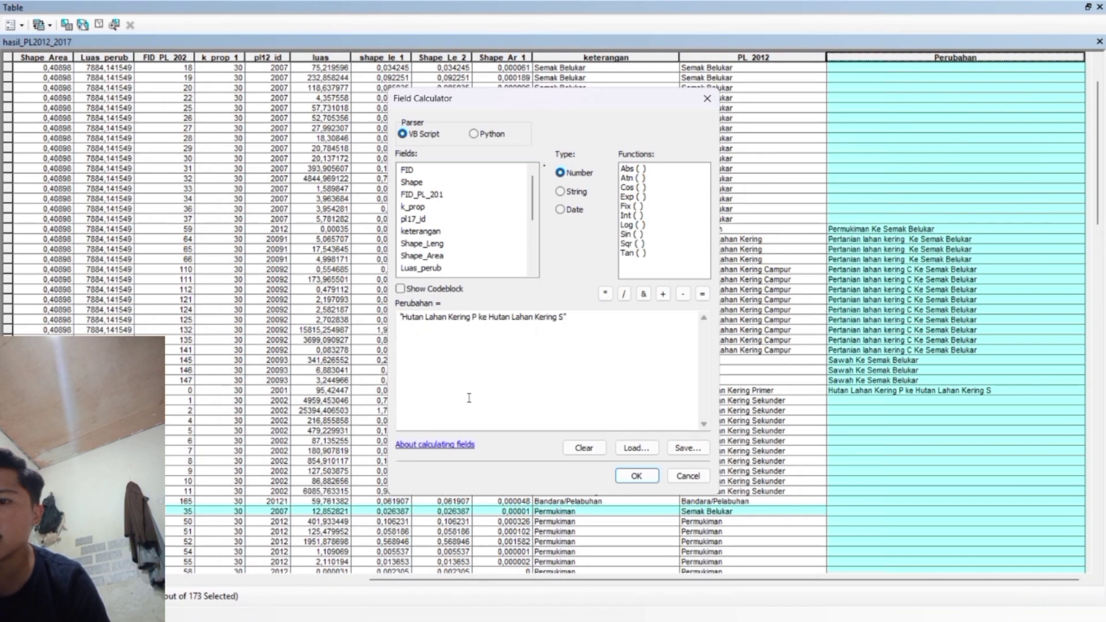
pyautogui.click(585, 448)
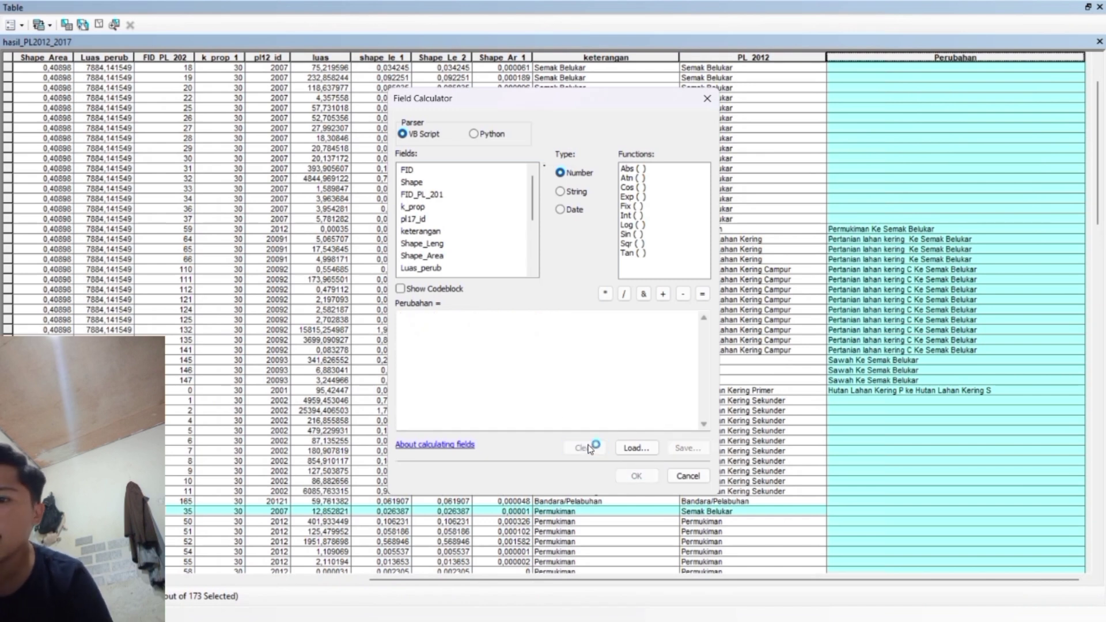
pyautogui.click(570, 389)
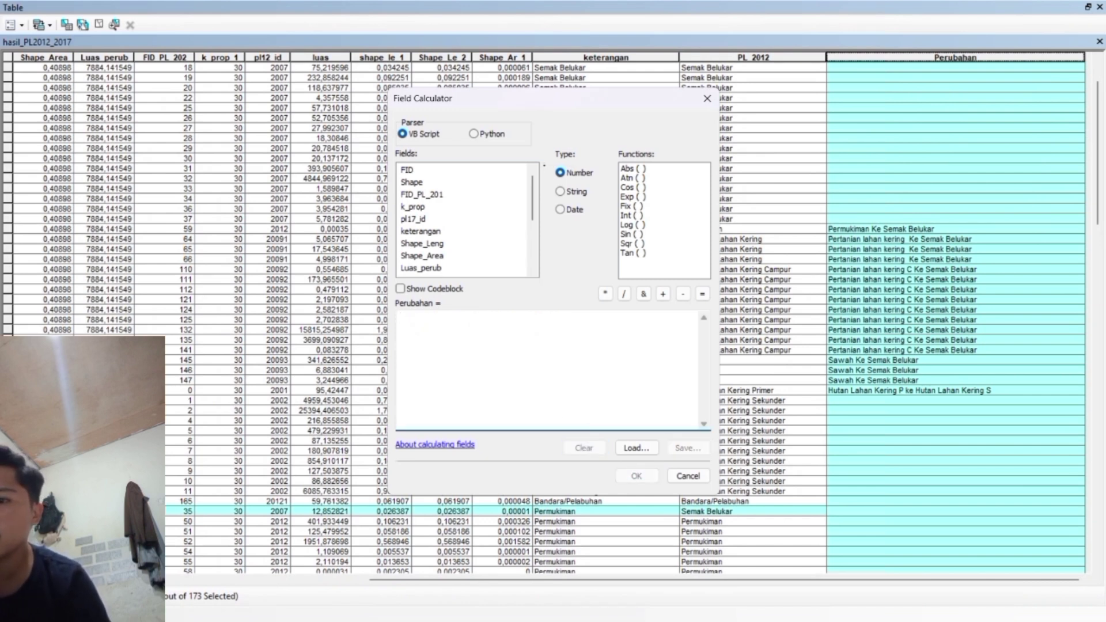
pyautogui.write('"Semak Bae')
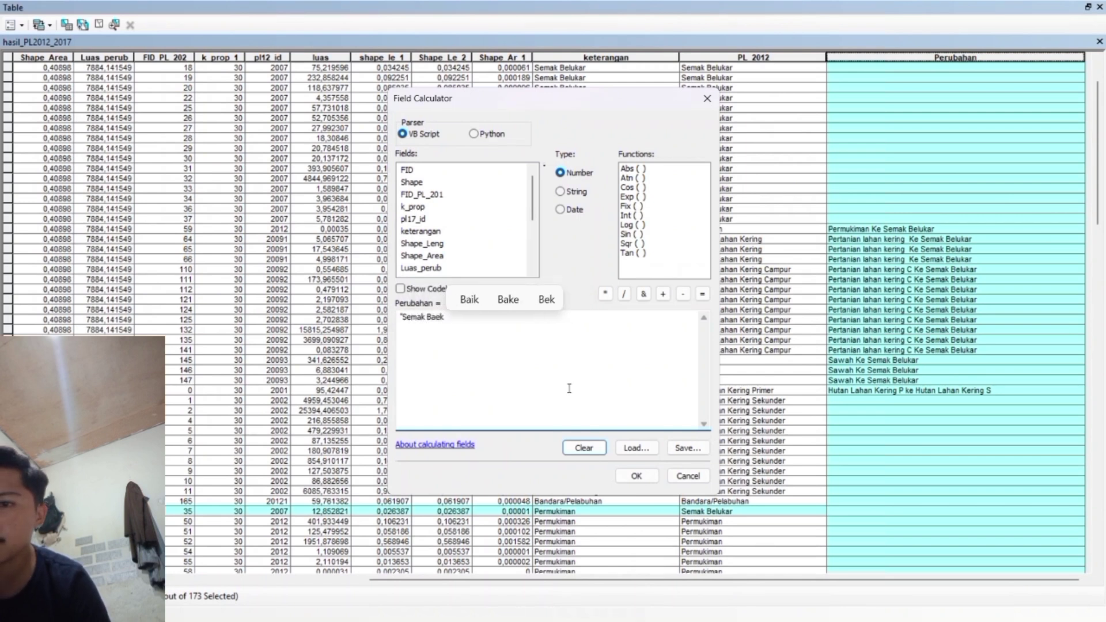
pyautogui.press('BackSpace')
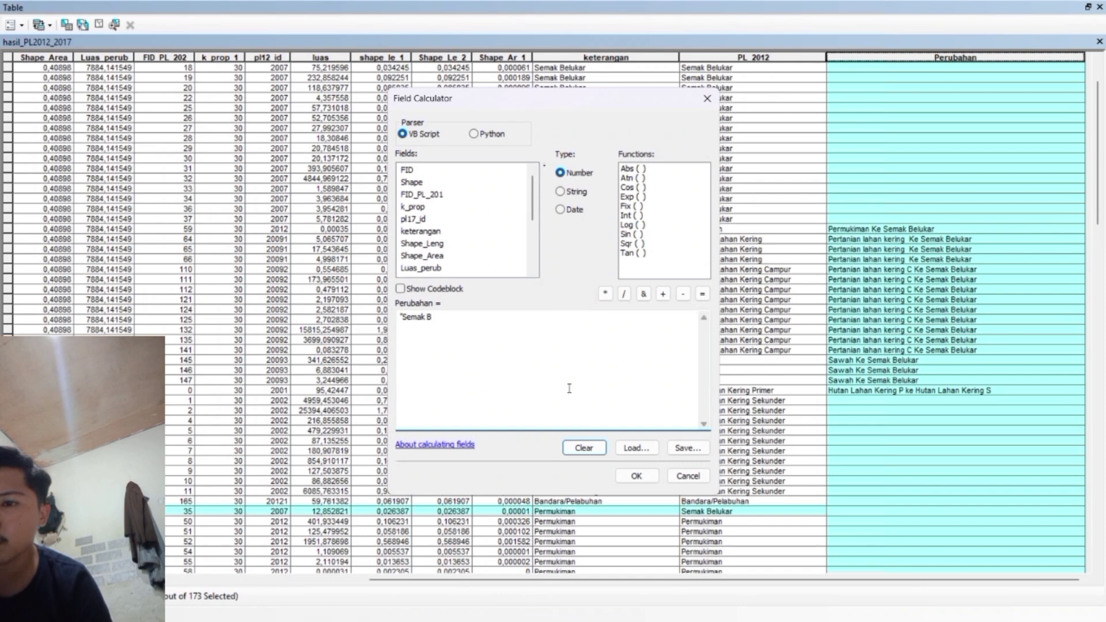
pyautogui.write('elukar Ke ')
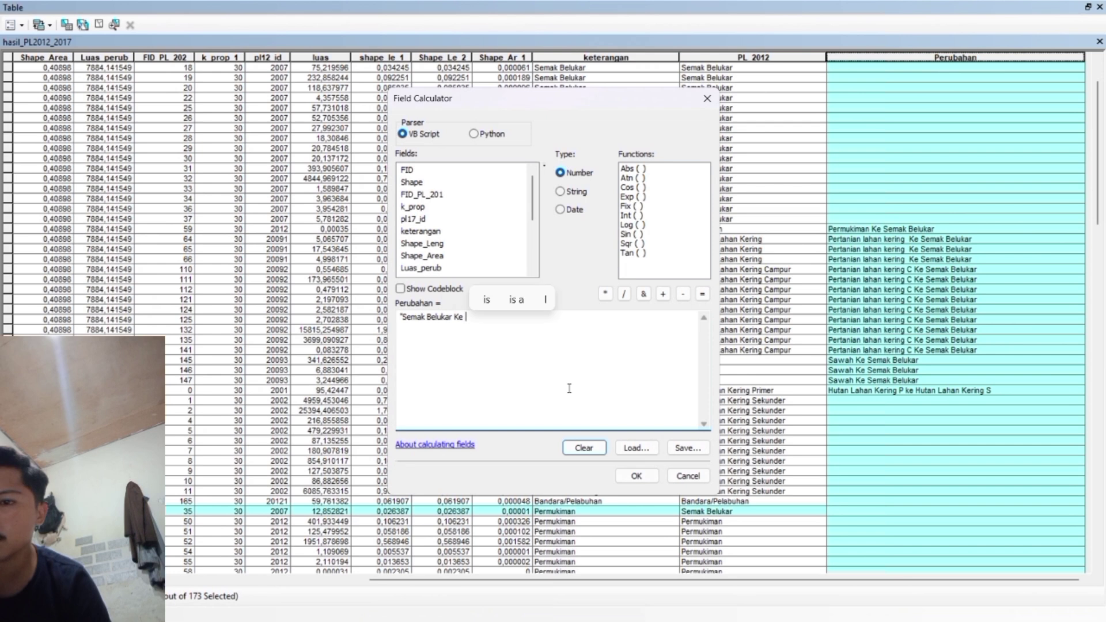
pyautogui.write('Pe')
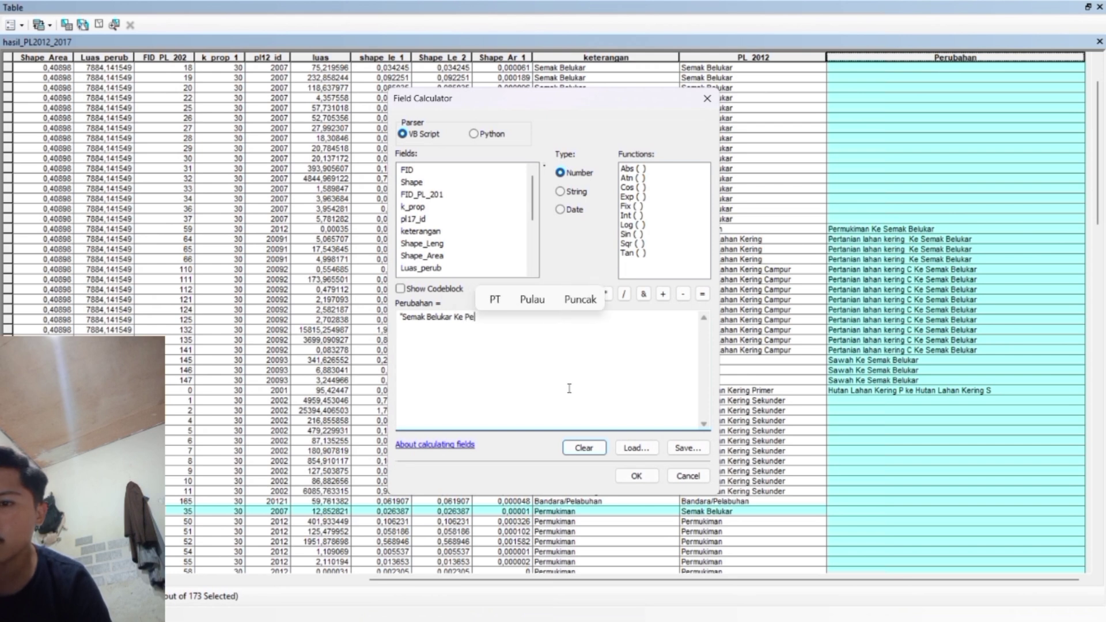
pyautogui.write('rmukiman')
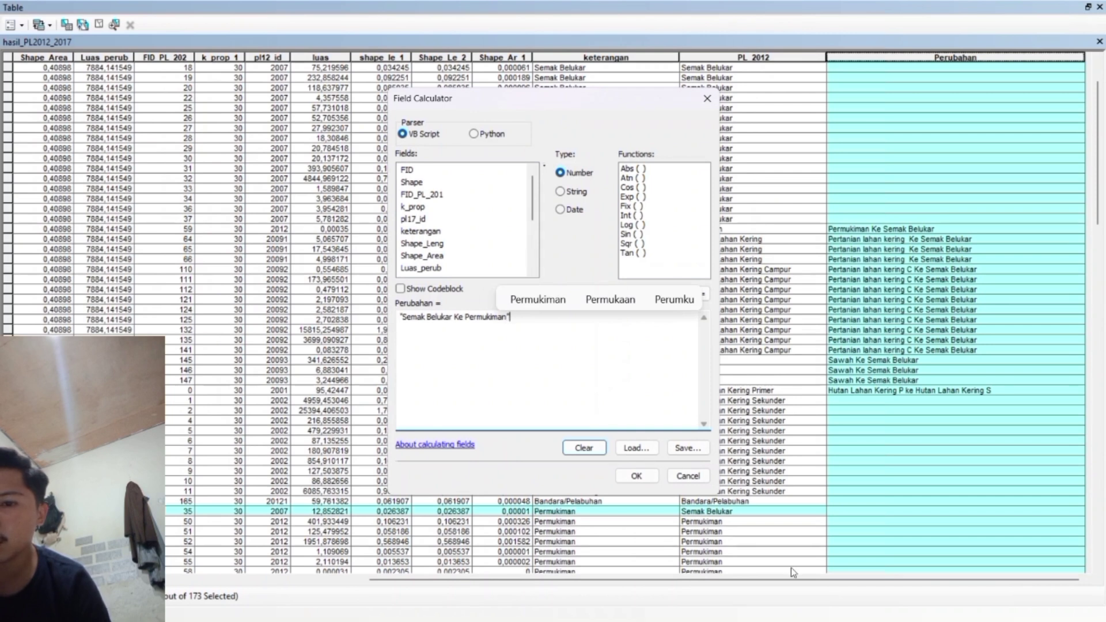
pyautogui.click(636, 476)
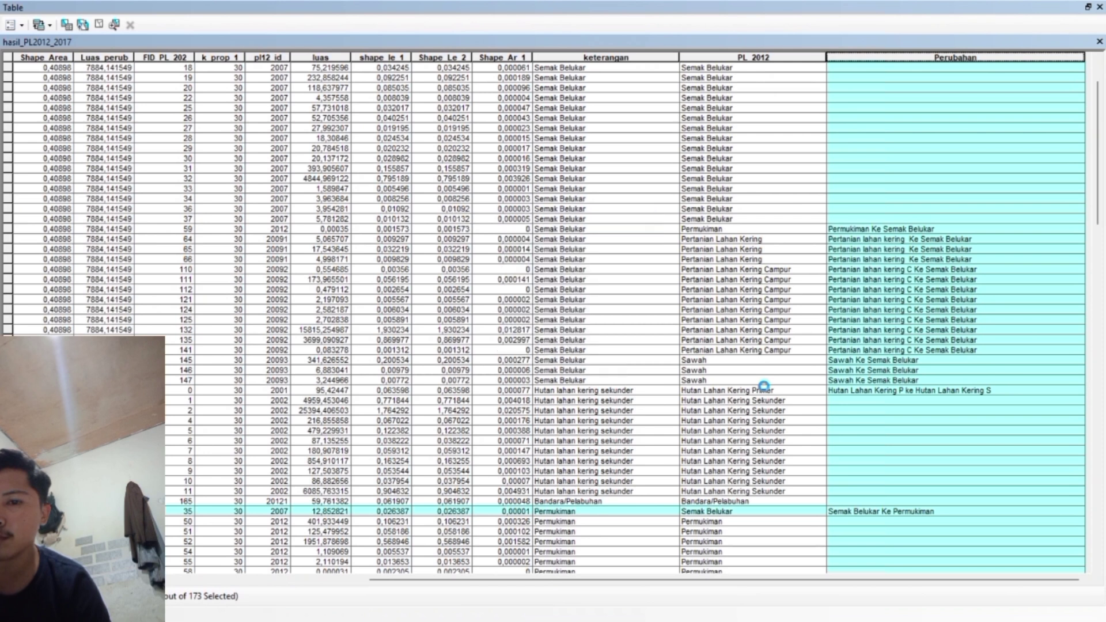
pyautogui.scroll(-5, 768, 390)
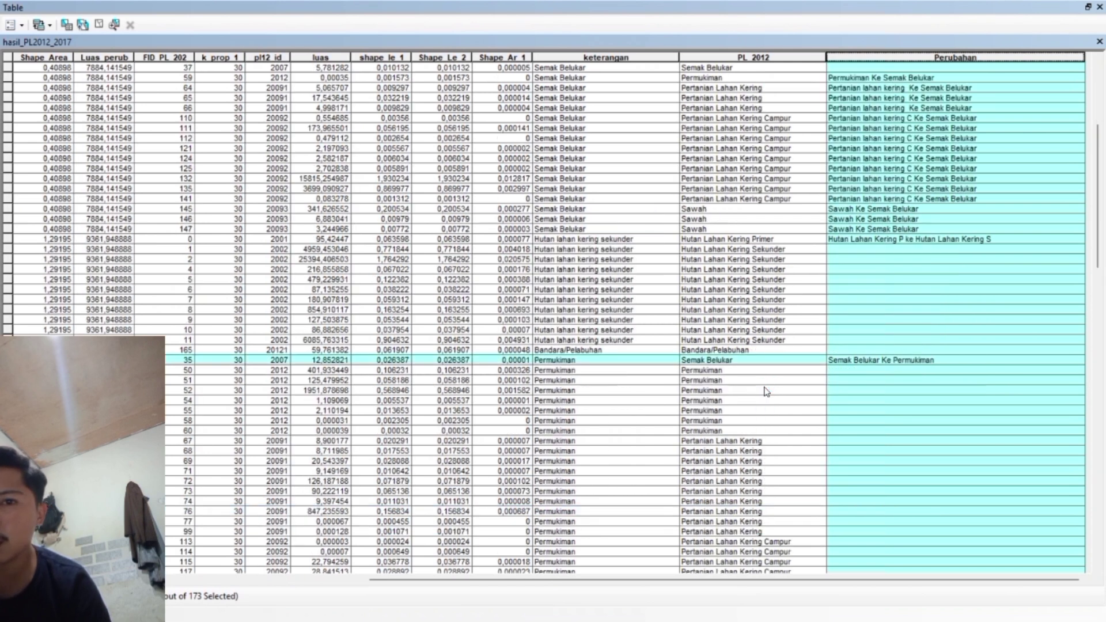
pyautogui.scroll(-2, 768, 390)
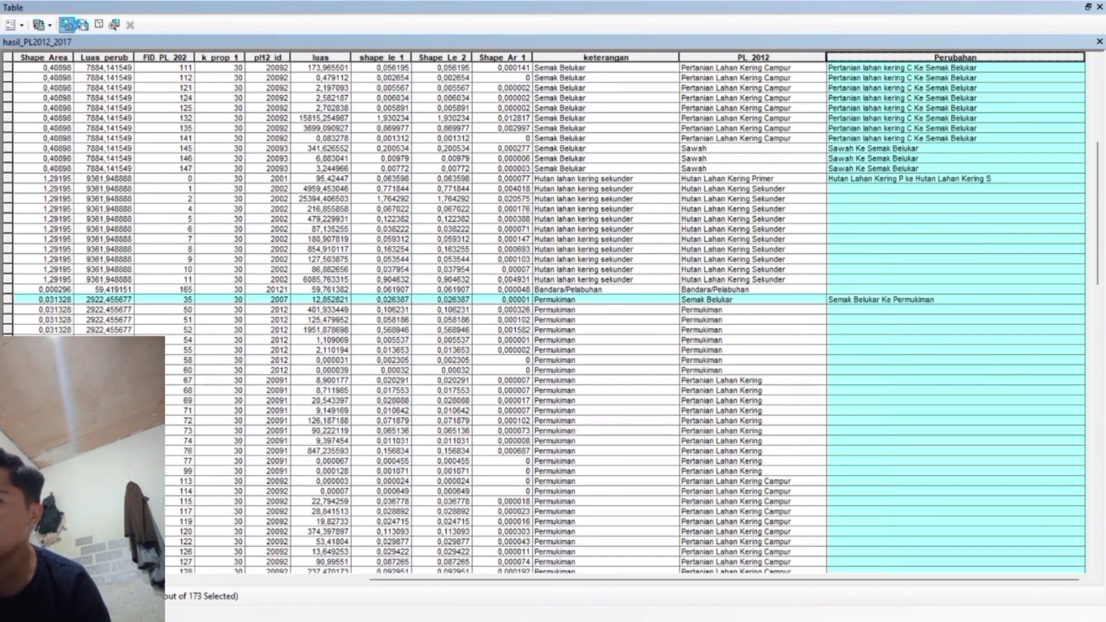
# Change the query's PL_2012 class from Semak Belukar to Pertanian Lahan Kering and apply it
pyautogui.click(67, 24)
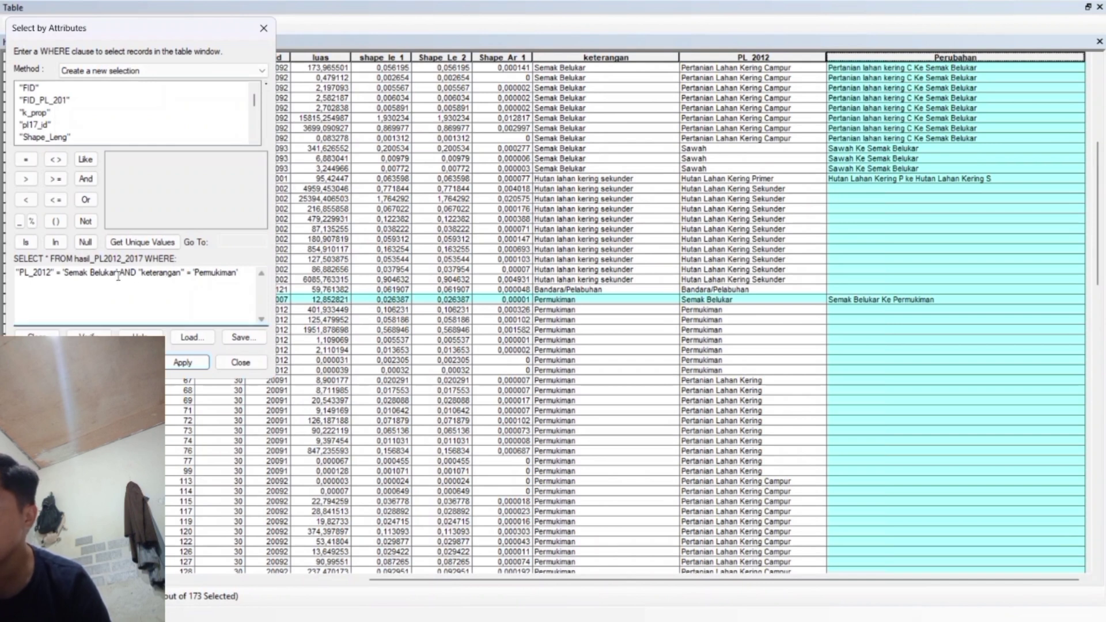
pyautogui.moveTo(119, 272); pyautogui.dragTo(62, 273)
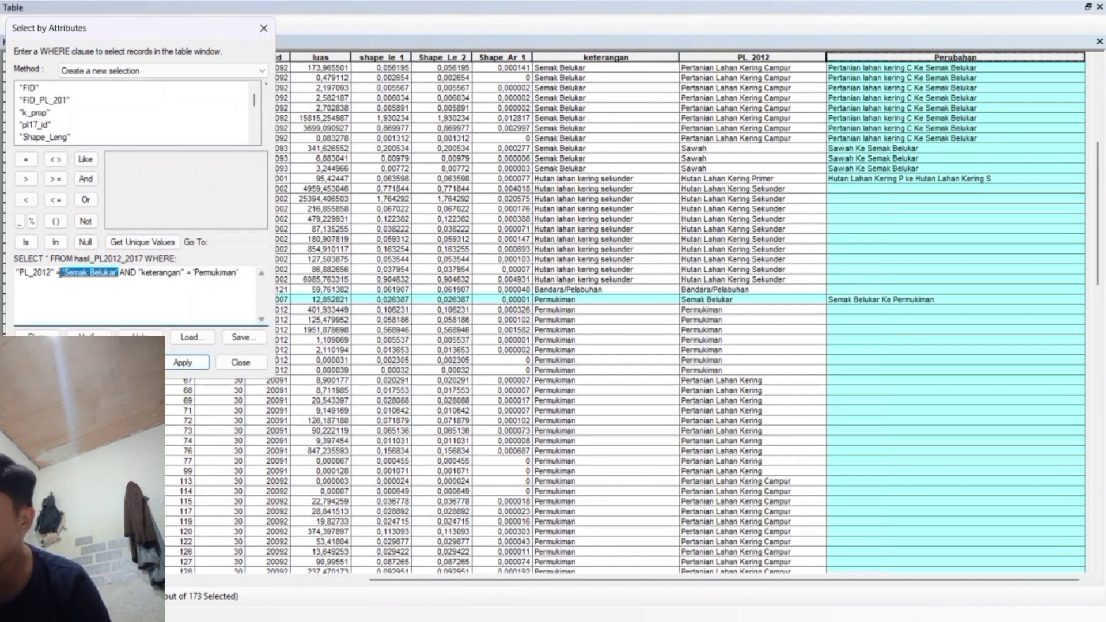
pyautogui.press('Delete')
pyautogui.scroll(-3, 54, 140)
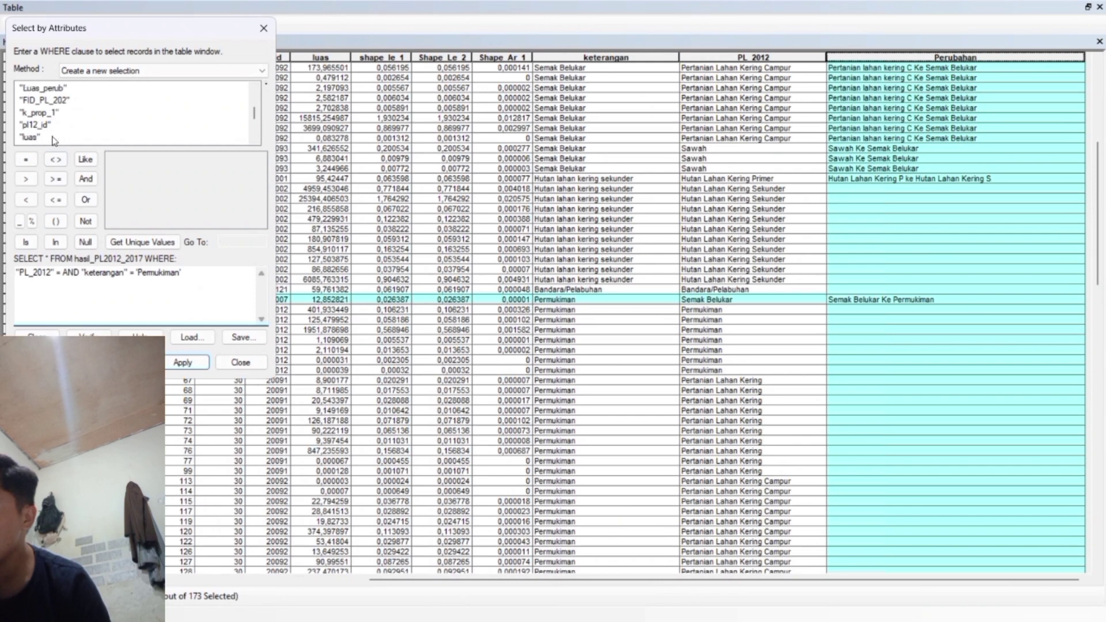
pyautogui.click(57, 113)
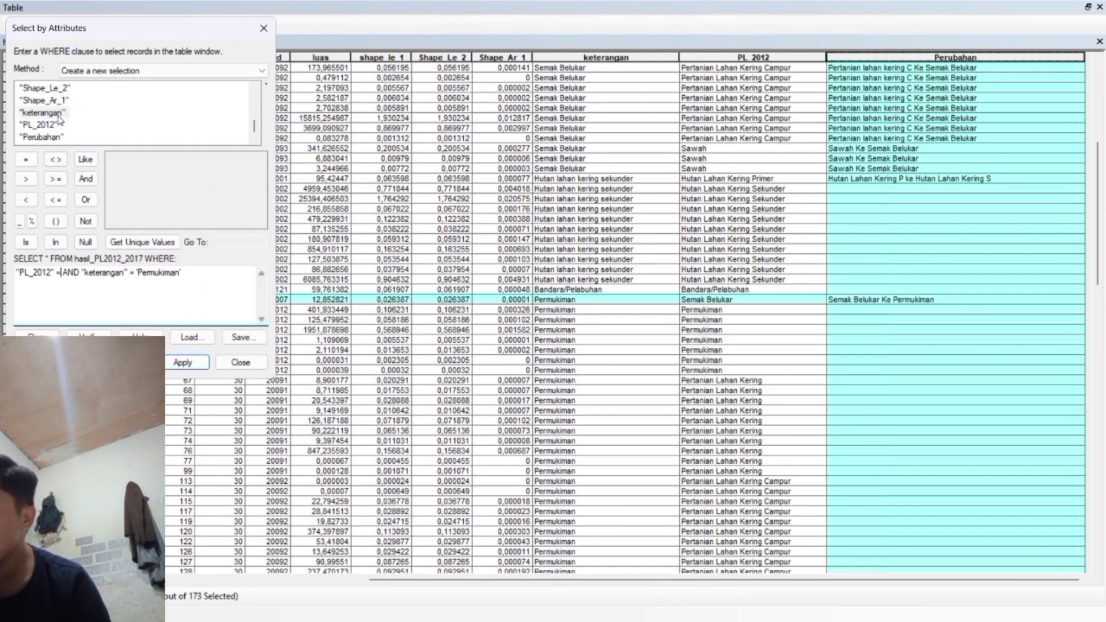
pyautogui.click(46, 125)
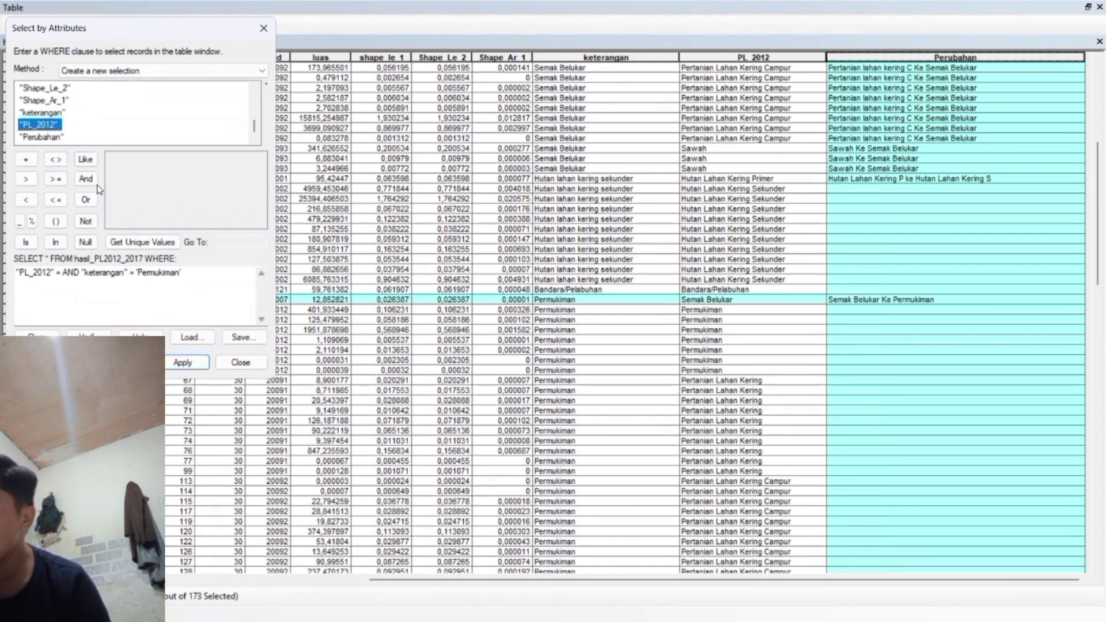
pyautogui.click(142, 242)
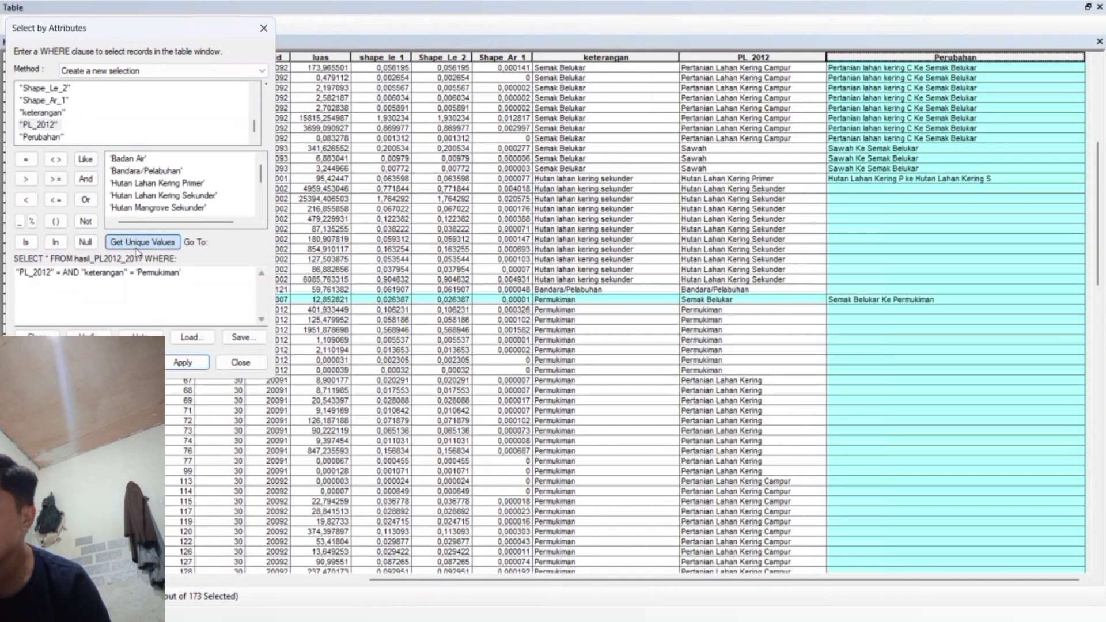
pyautogui.scroll(-1, 184, 199)
pyautogui.doubleClick(182, 196)
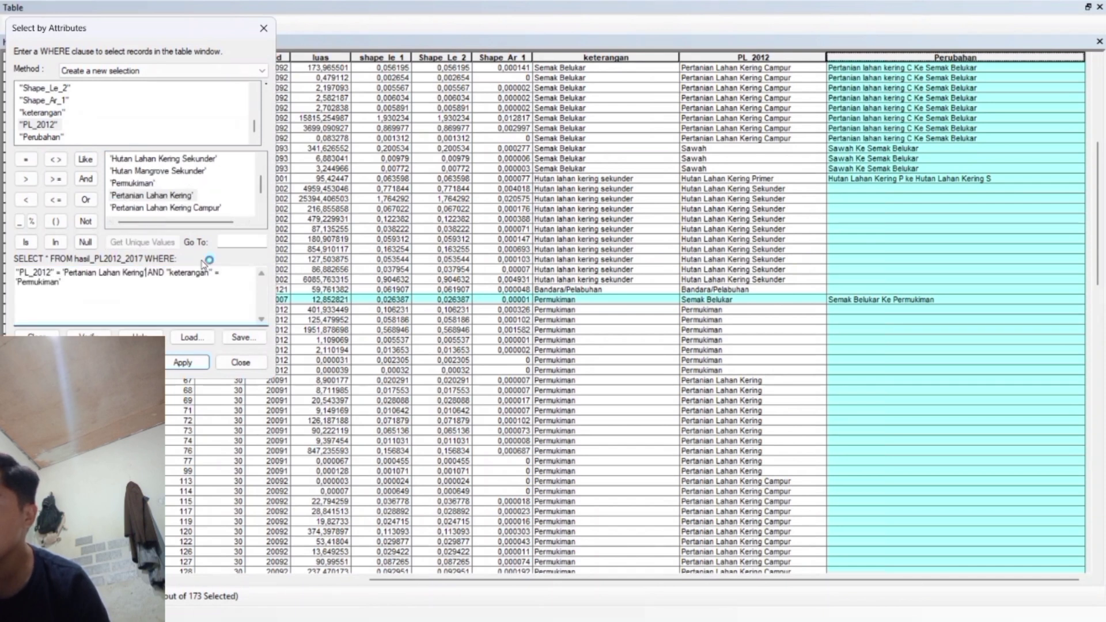
pyautogui.click(182, 362)
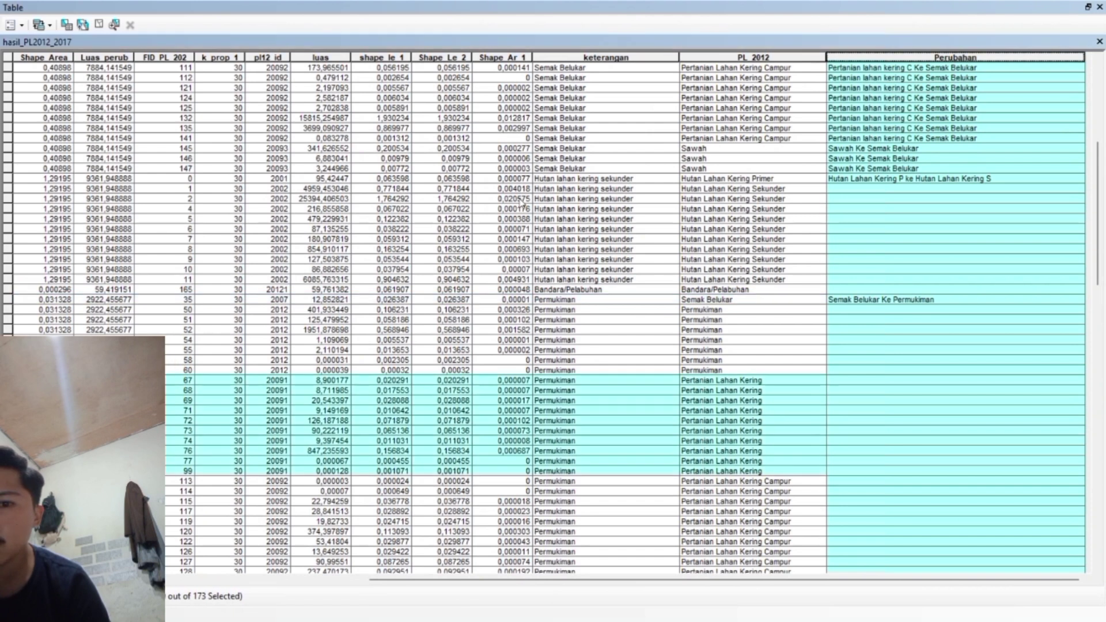
# Calculate Perubahan as "Pertanian Lahan Kering Ke Permukiman" for the selected records
pyautogui.rightClick(890, 60)
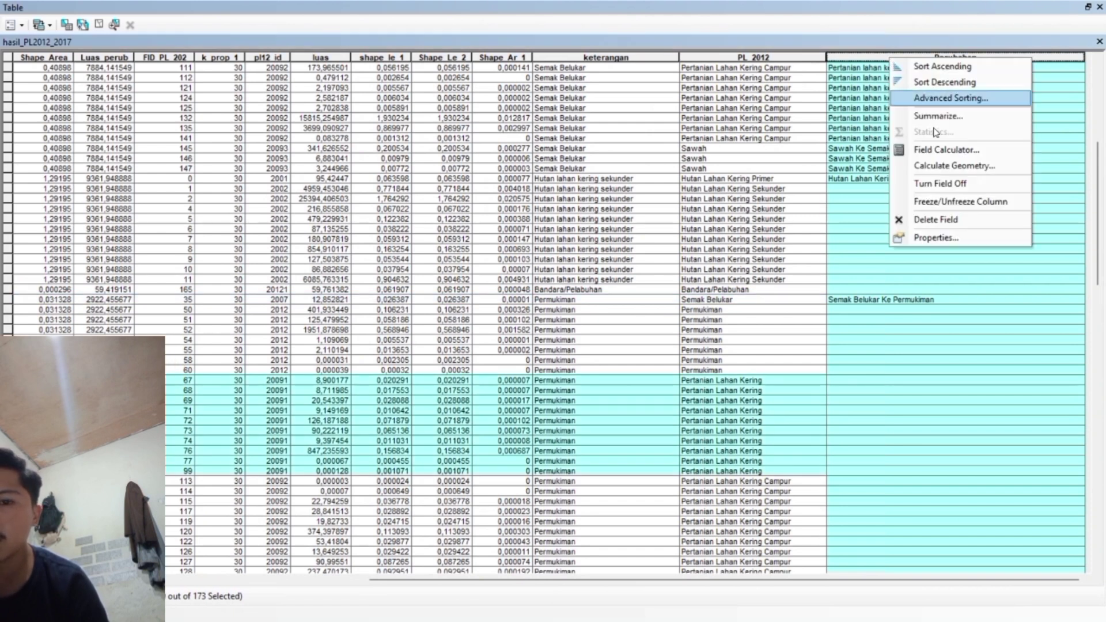
pyautogui.click(954, 153)
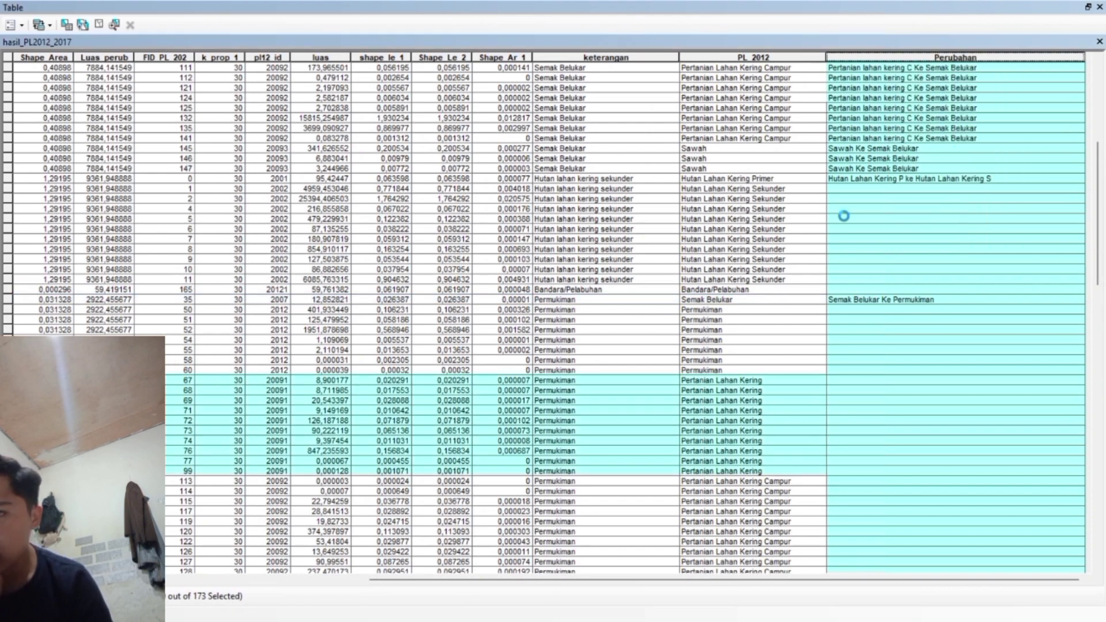
pyautogui.click(452, 315)
pyautogui.moveTo(452, 316); pyautogui.dragTo(407, 315)
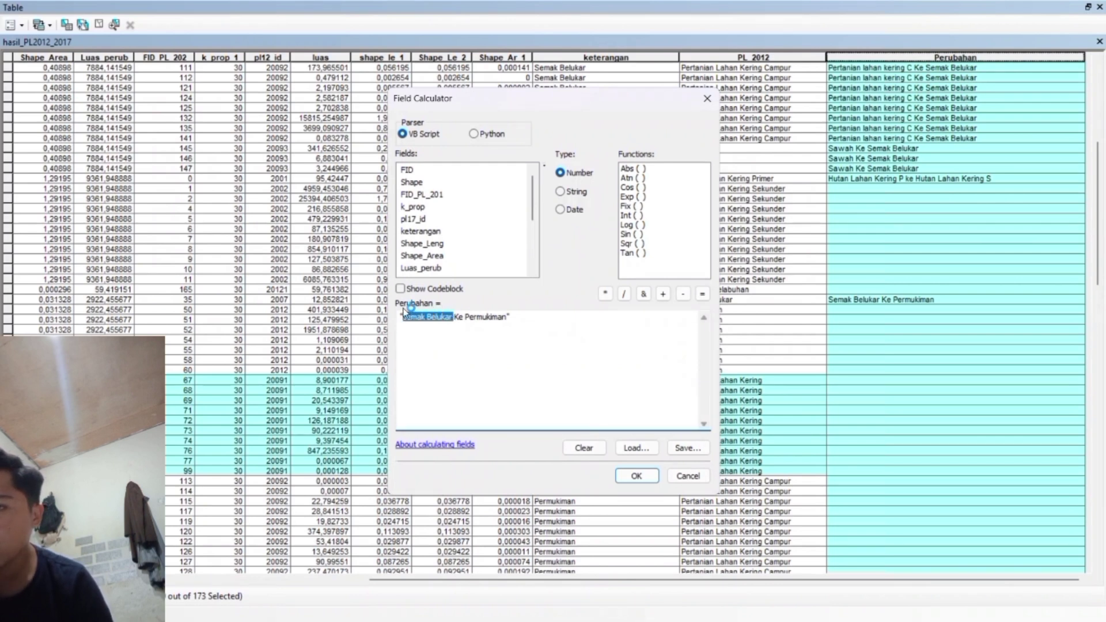
pyautogui.write('Pertanian Lahan')
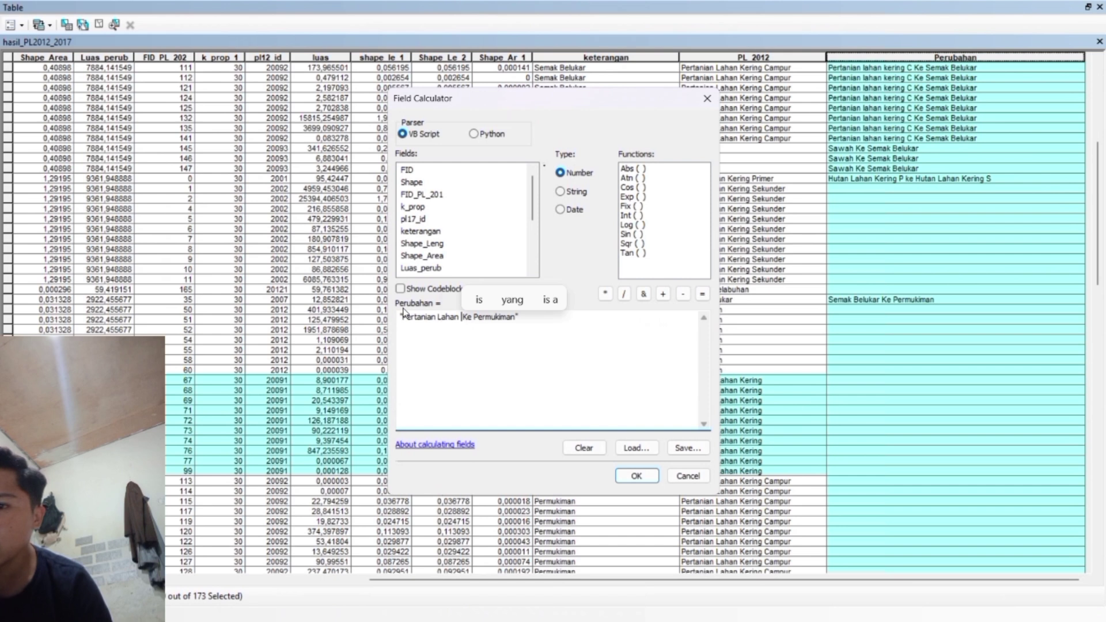
pyautogui.write(' KeringKe')
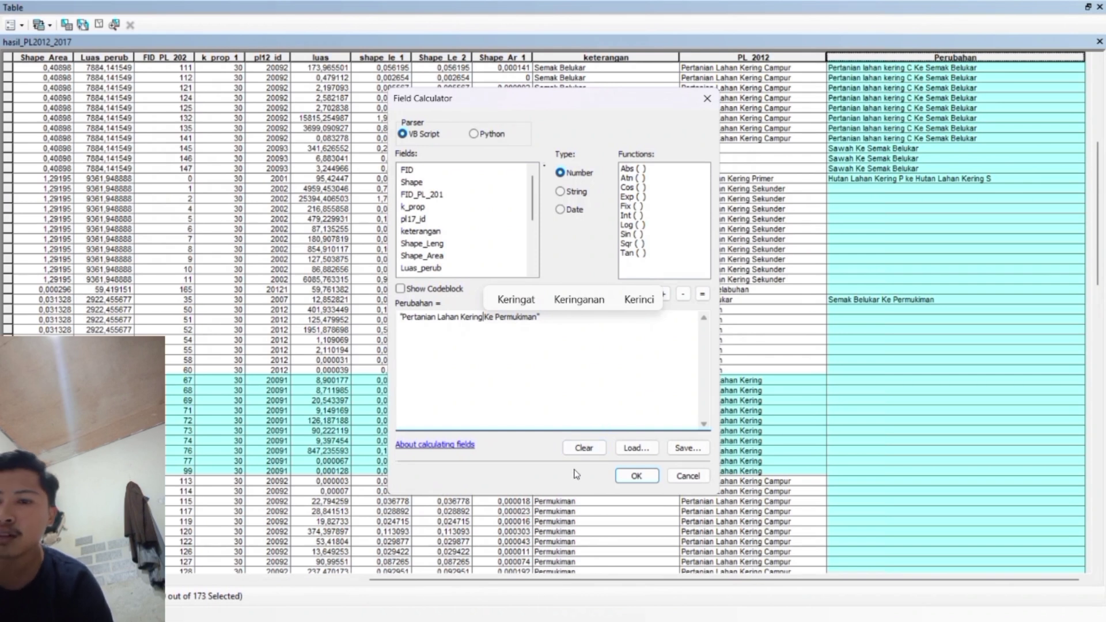
pyautogui.click(620, 475)
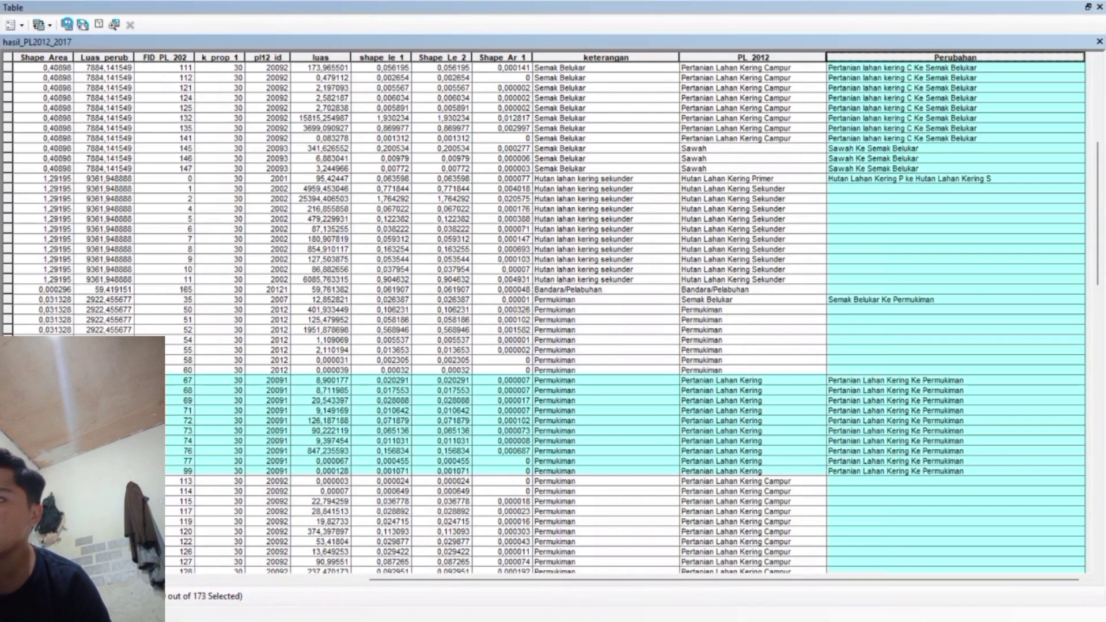
# Change the query's PL_2012 class to Pertanian Lahan Kering Campur and apply the selection
pyautogui.click(68, 25)
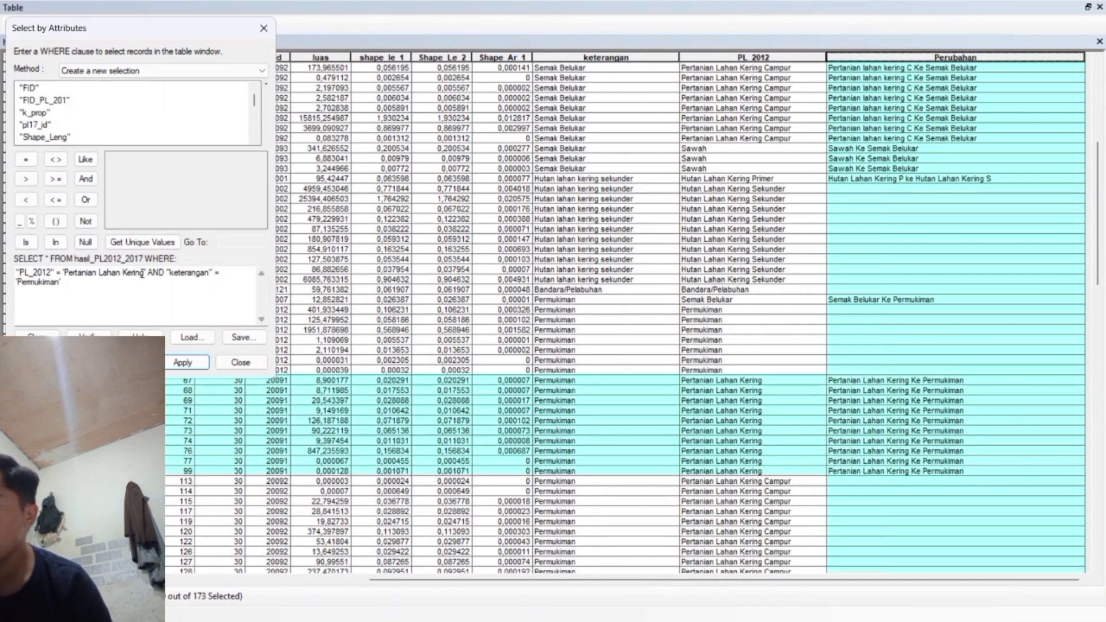
pyautogui.moveTo(146, 272); pyautogui.dragTo(64, 252)
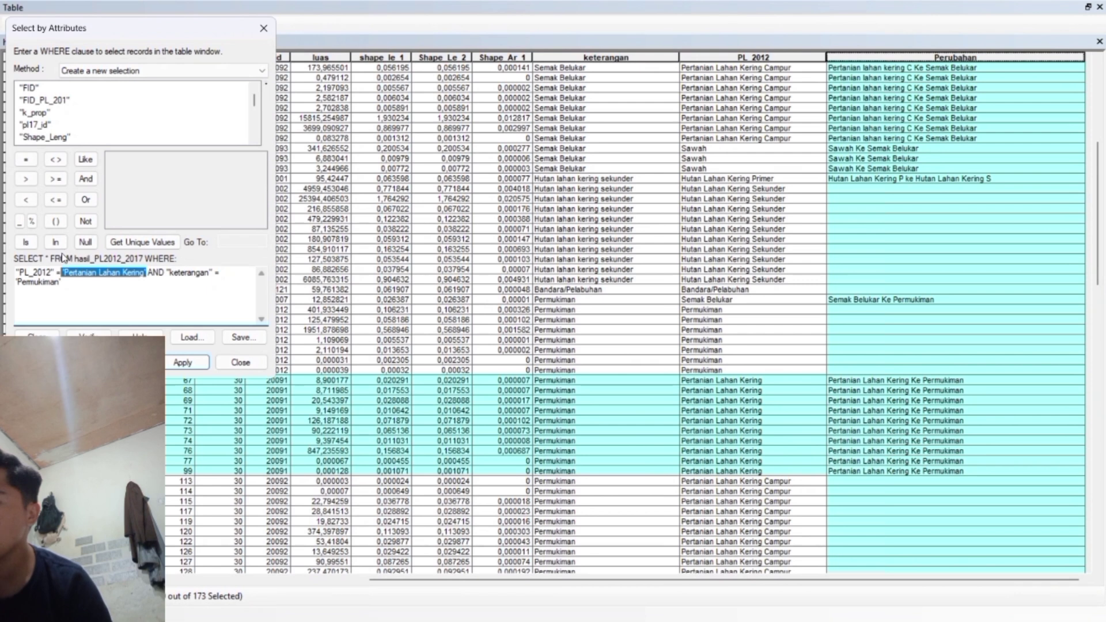
pyautogui.press('Delete')
pyautogui.scroll(-3, 48, 136)
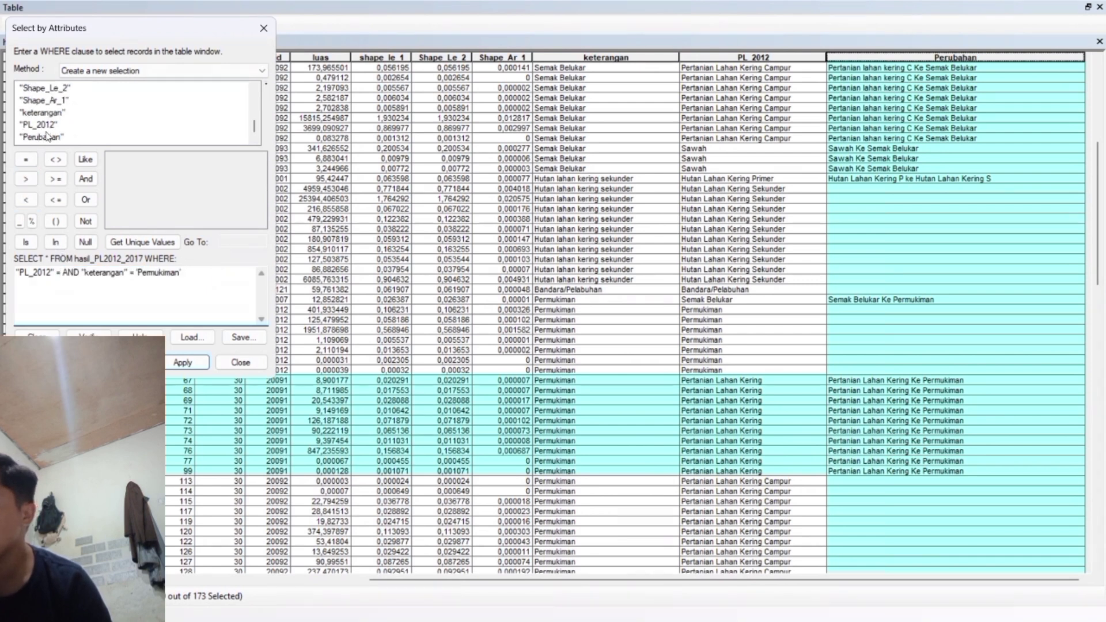
pyautogui.click(47, 125)
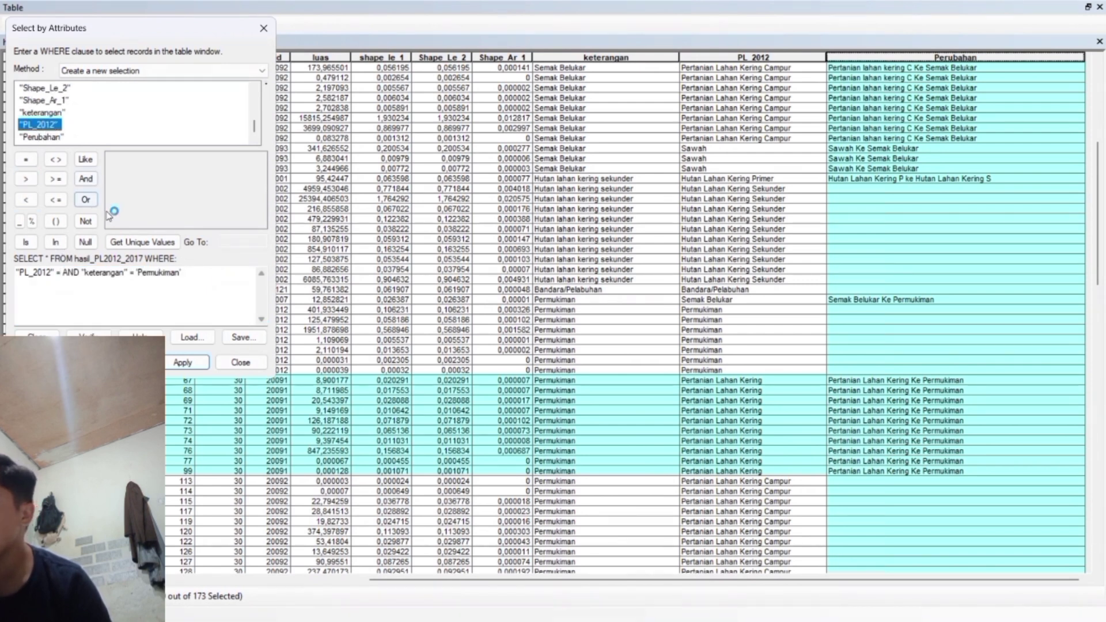
pyautogui.click(135, 244)
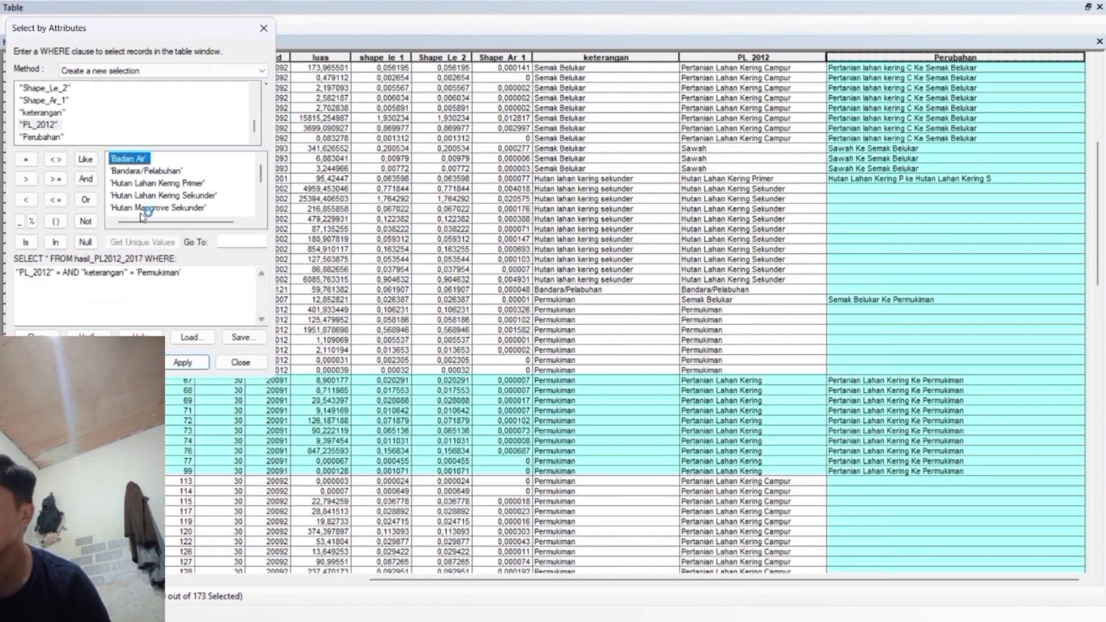
pyautogui.scroll(-1, 148, 212)
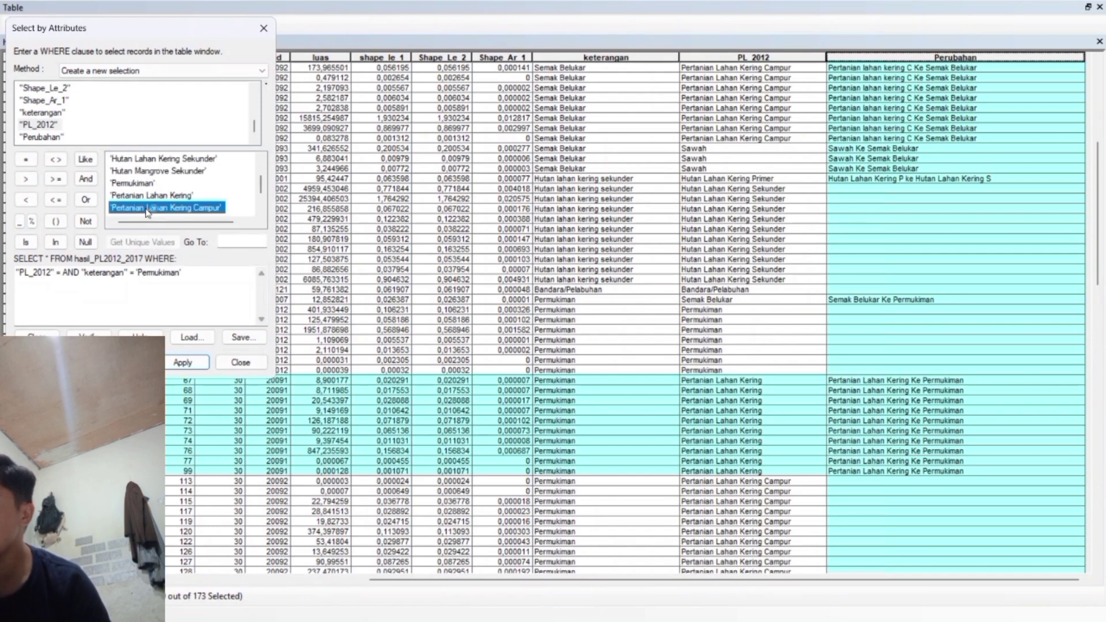
pyautogui.doubleClick(148, 212)
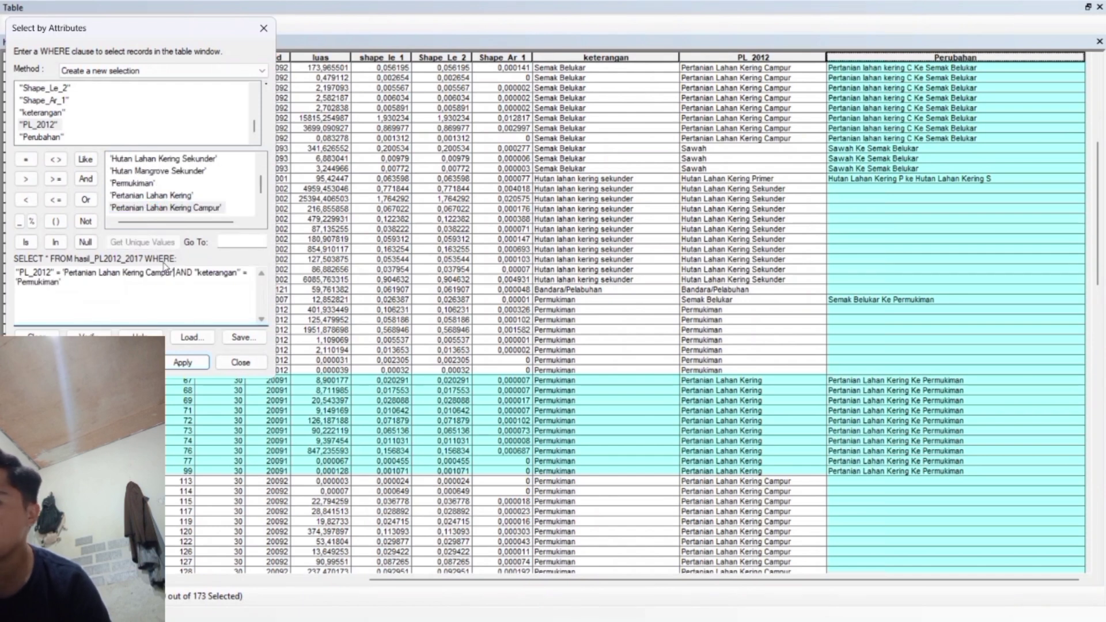
pyautogui.click(190, 371)
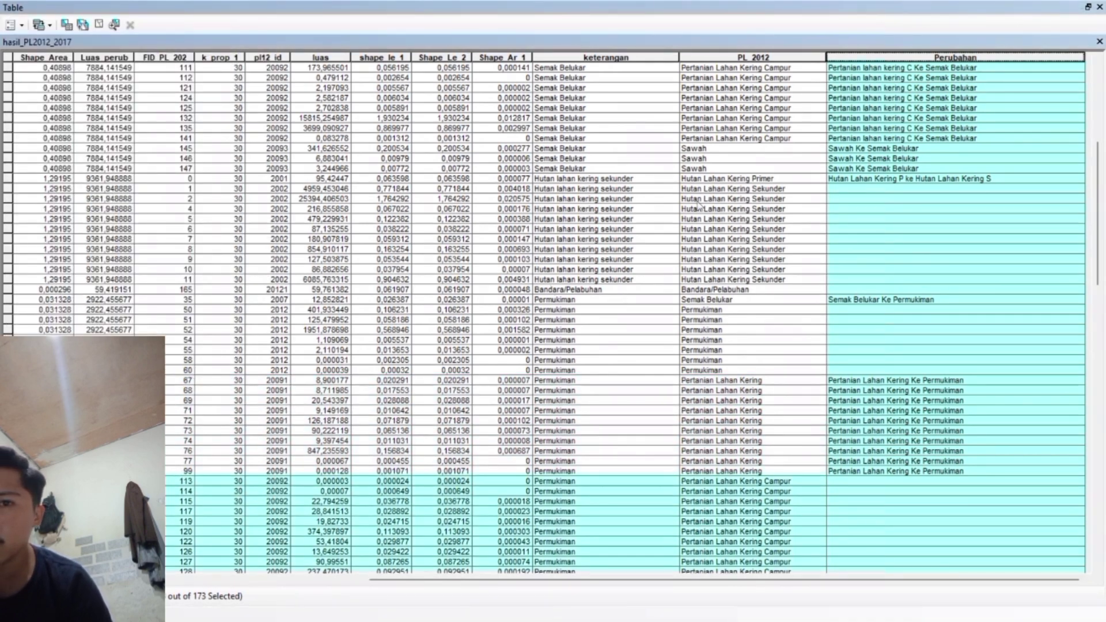
# Calculate Perubahan as "Pertanian Lahan Kering C Ke Permukiman" for the selected records
pyautogui.rightClick(854, 56)
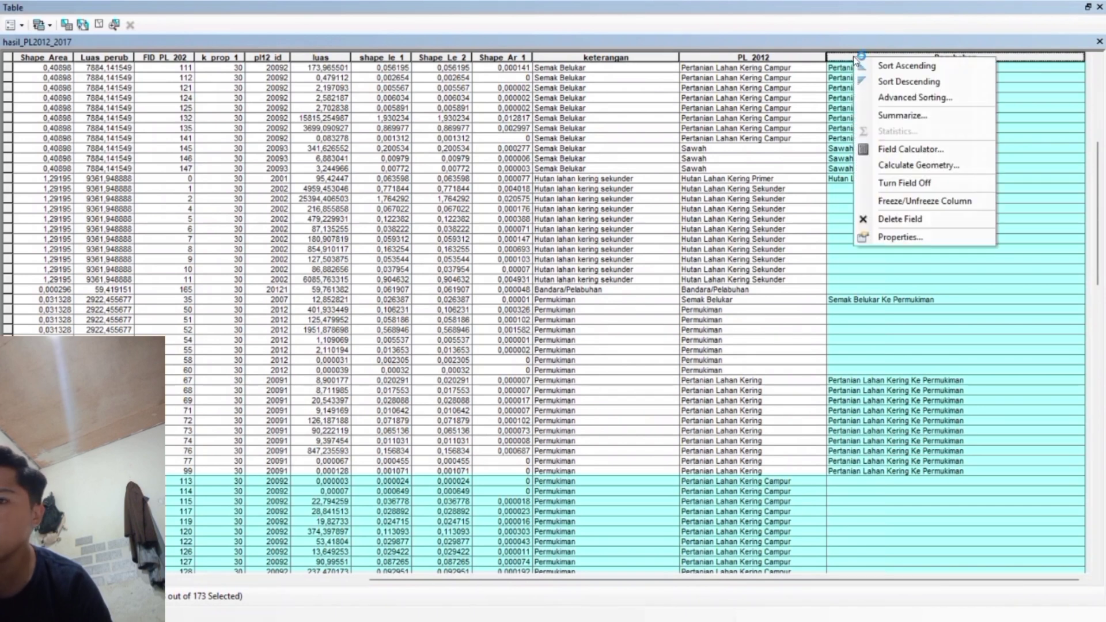
pyautogui.click(905, 148)
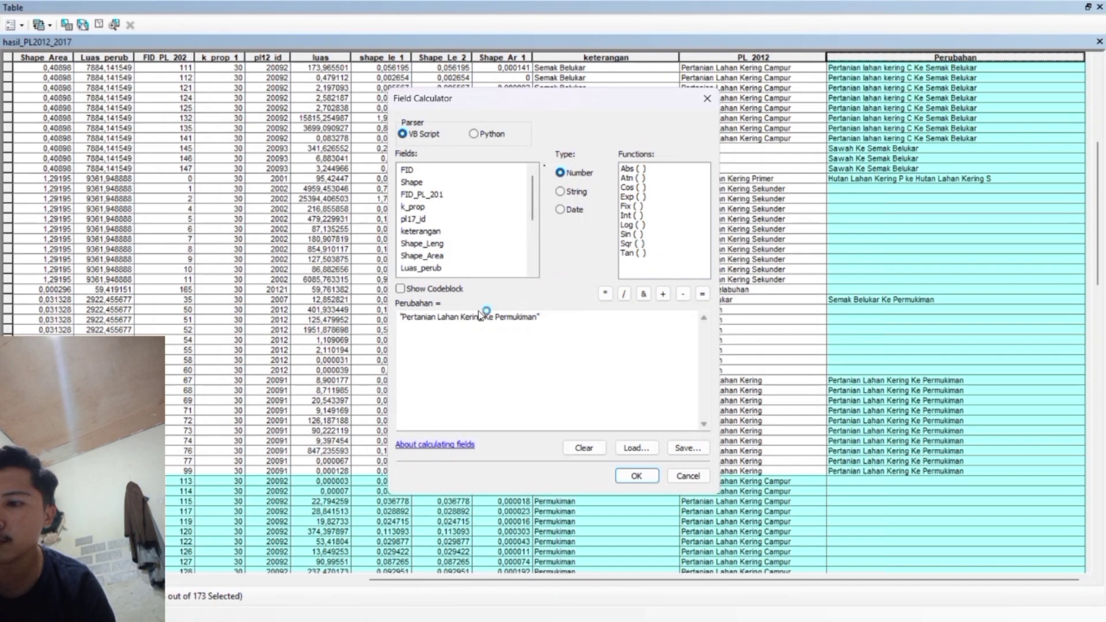
pyautogui.click(458, 320)
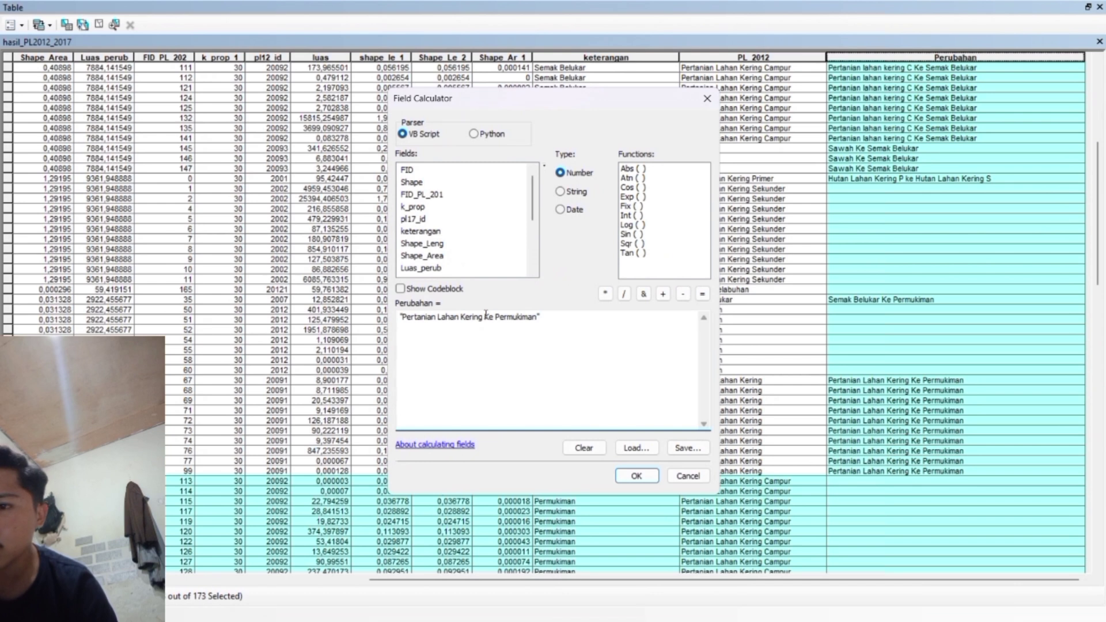
pyautogui.click(486, 316)
pyautogui.write('C')
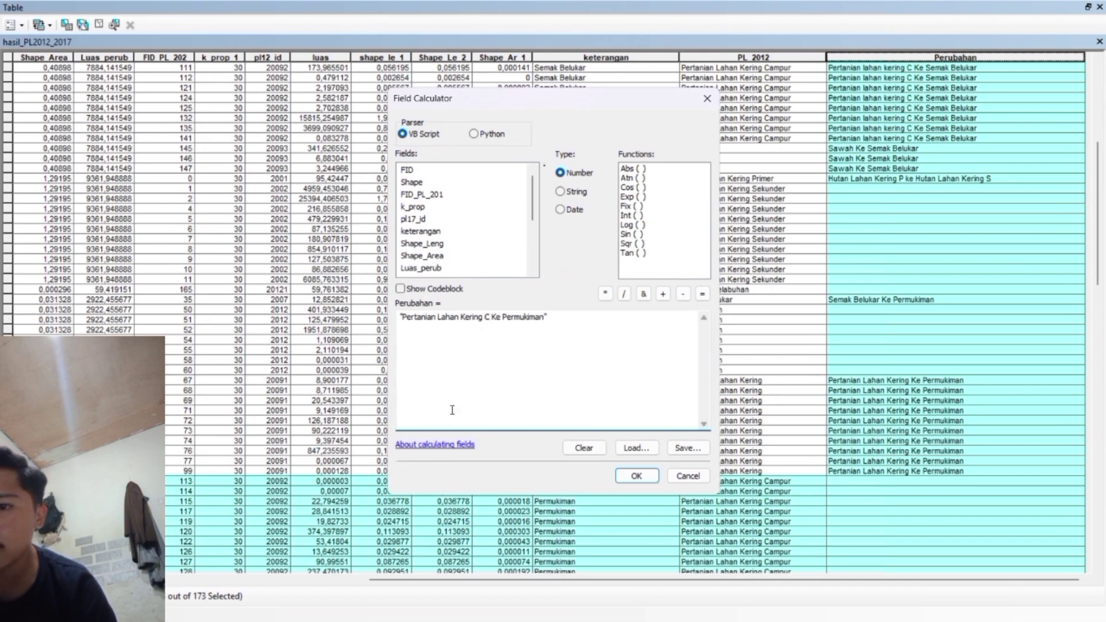
pyautogui.click(638, 477)
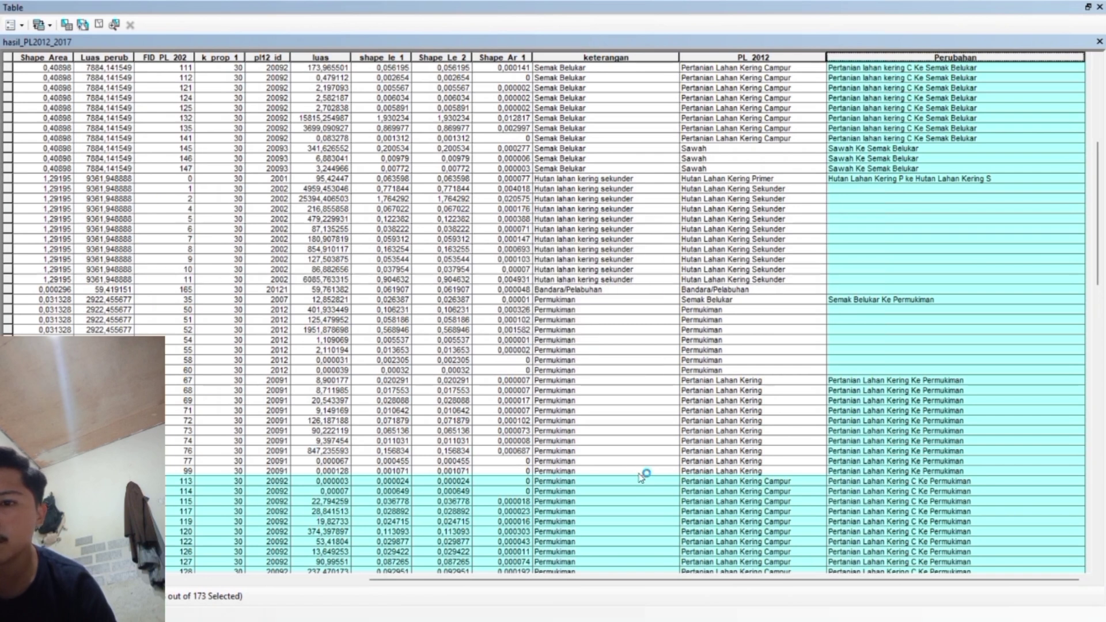
# Change the query's PL_2012 class to Tambak and apply the selection
pyautogui.scroll(-8, 643, 477)
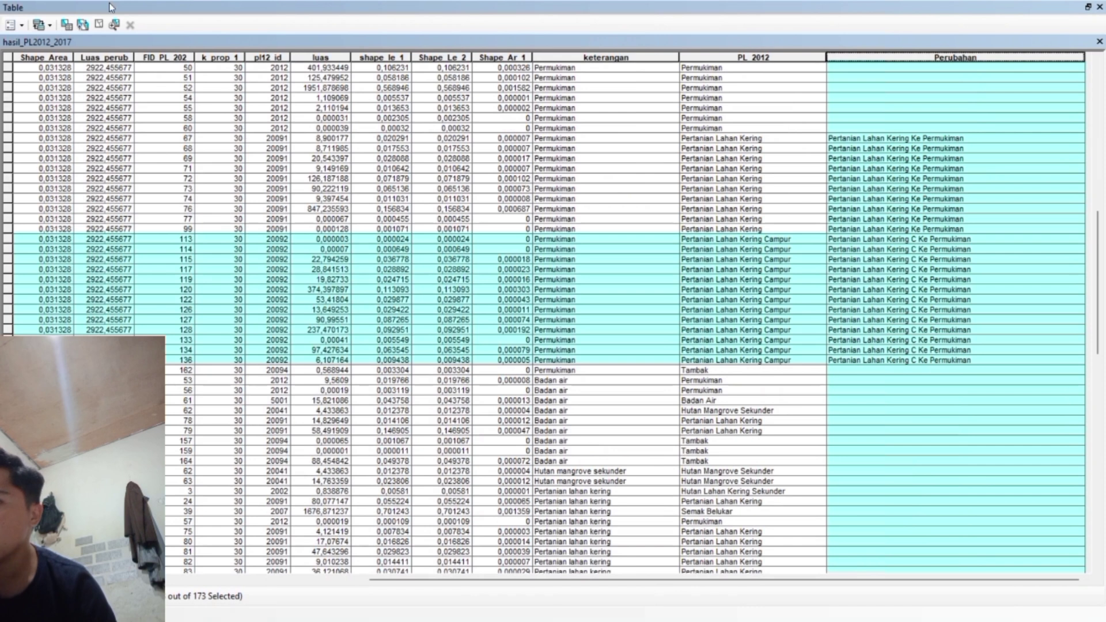
pyautogui.click(66, 24)
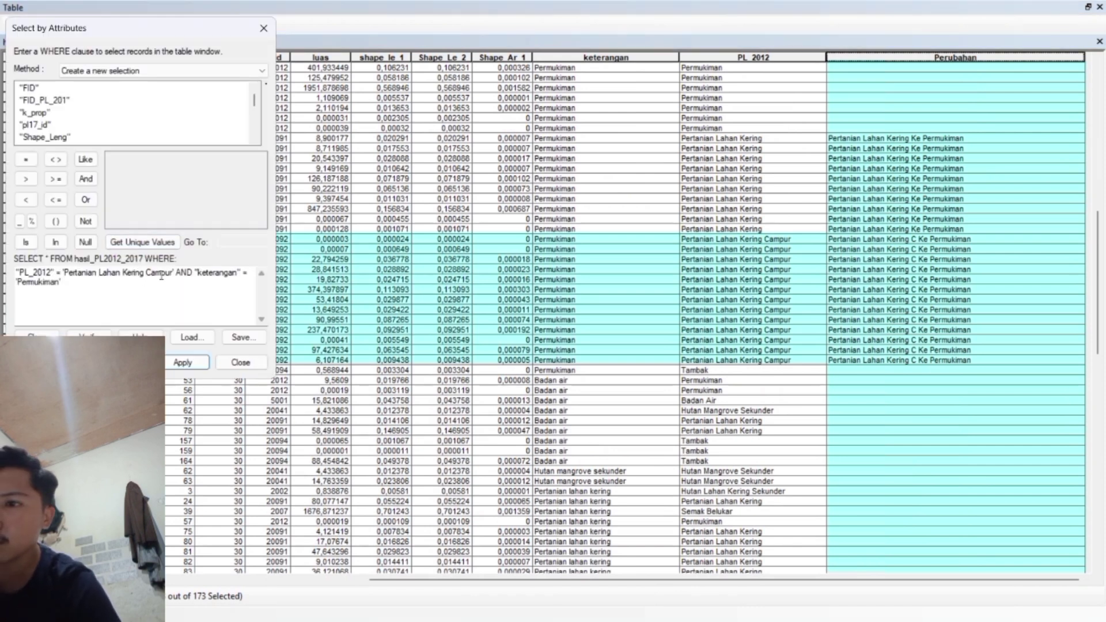
pyautogui.click(177, 271)
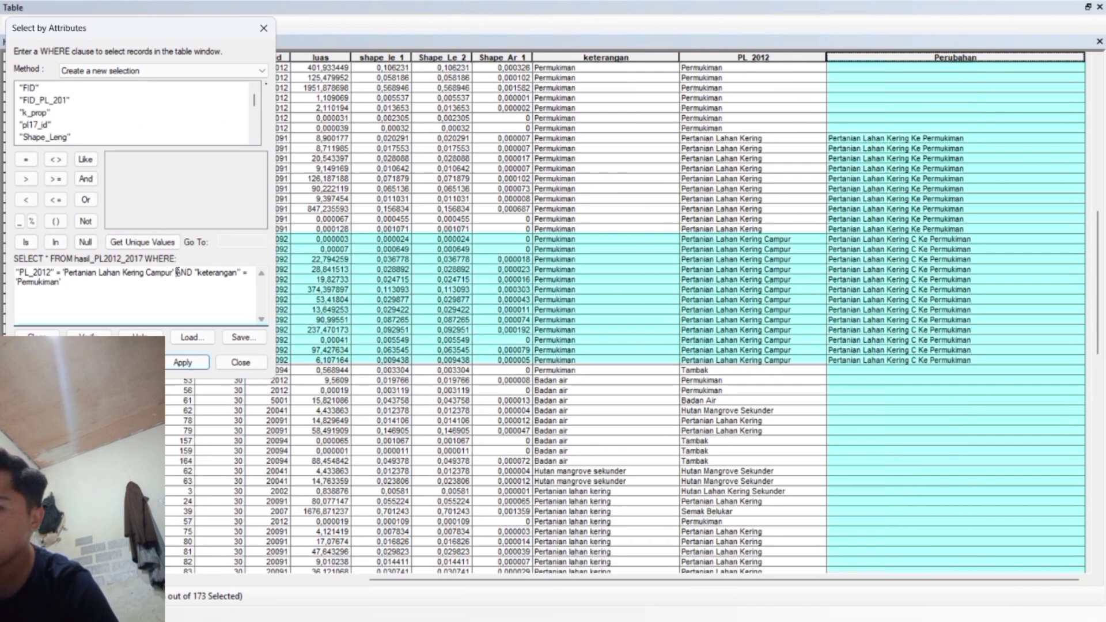
pyautogui.moveTo(176, 272); pyautogui.dragTo(64, 271)
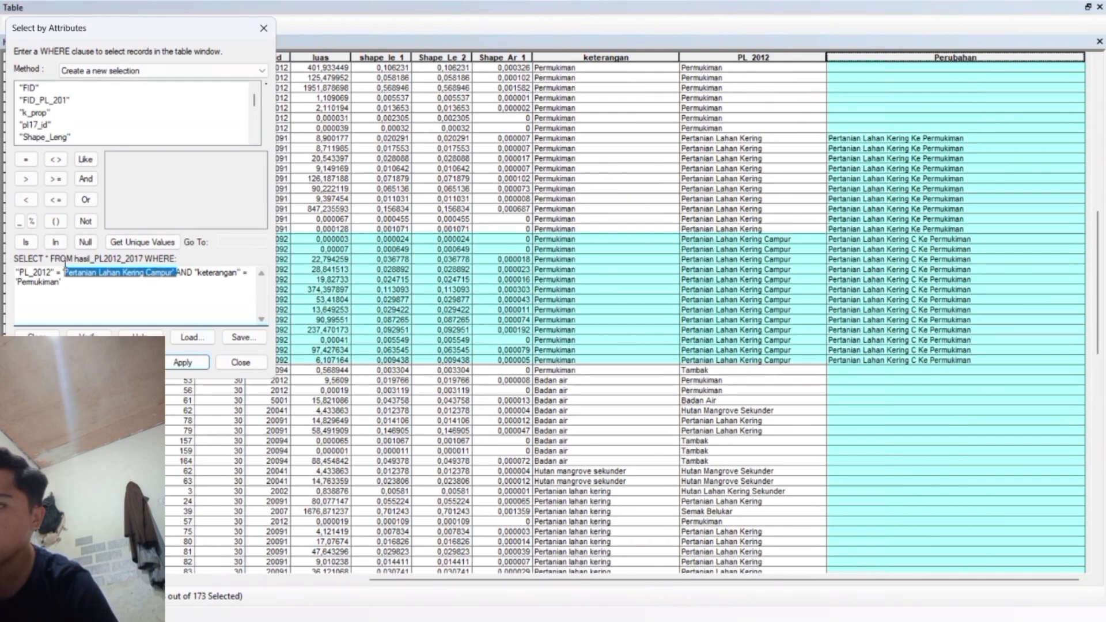
pyautogui.press('BackSpace')
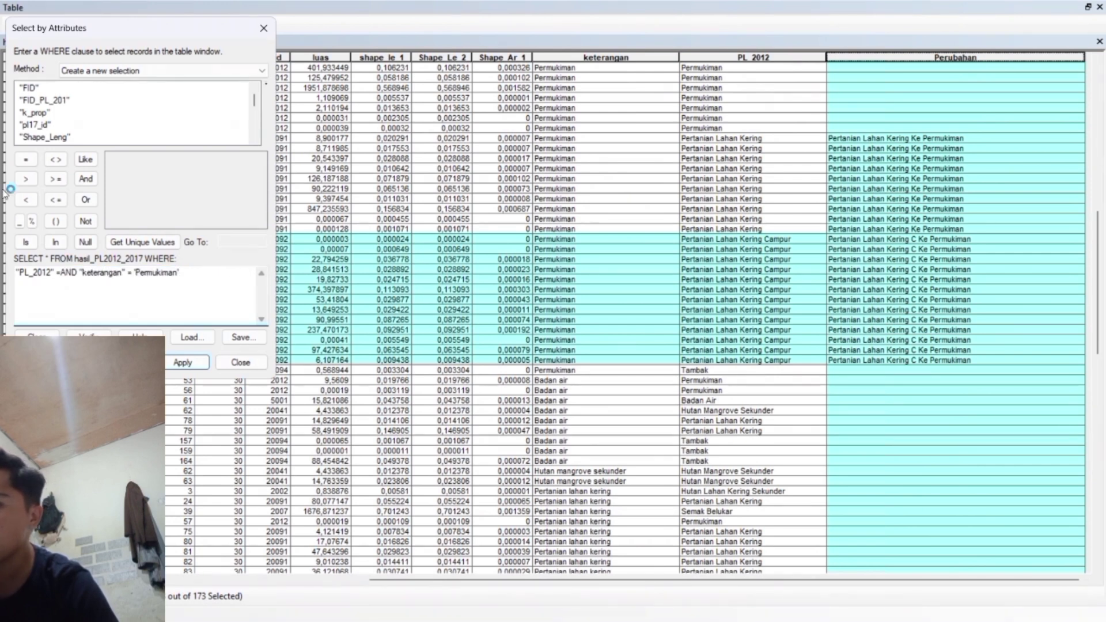
pyautogui.scroll(-3, 45, 139)
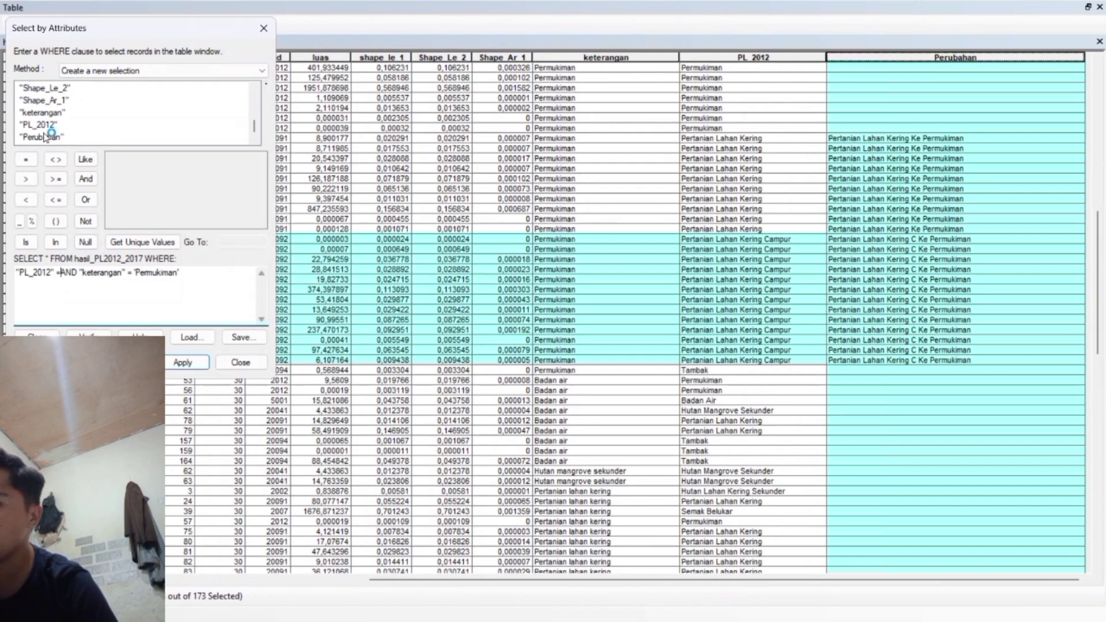
pyautogui.click(43, 127)
pyautogui.click(145, 243)
pyautogui.scroll(-3, 160, 217)
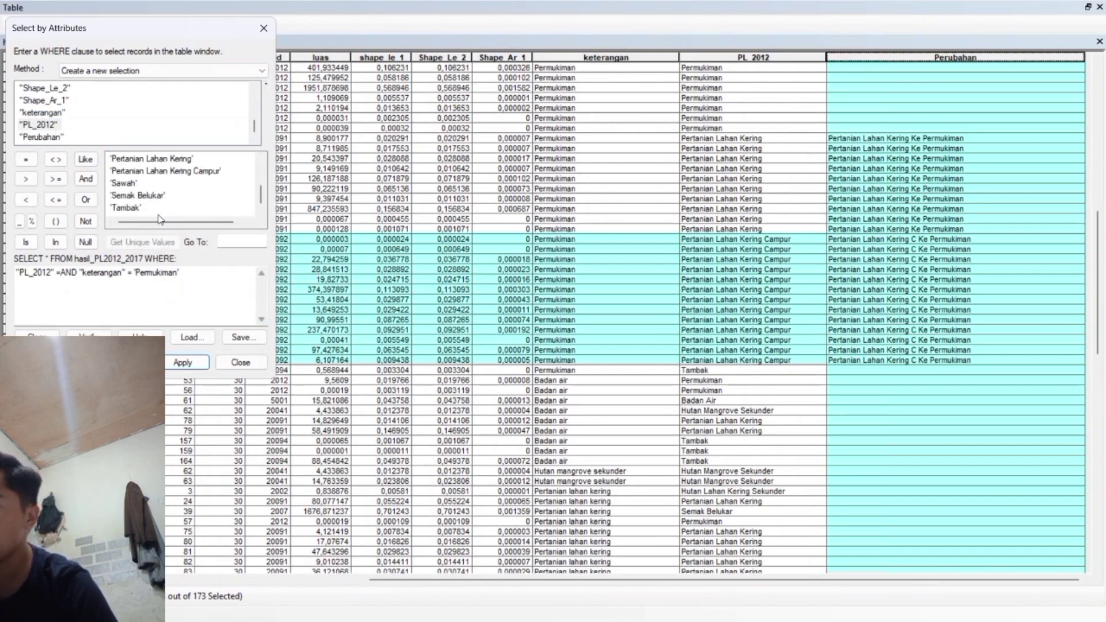
pyautogui.doubleClick(127, 208)
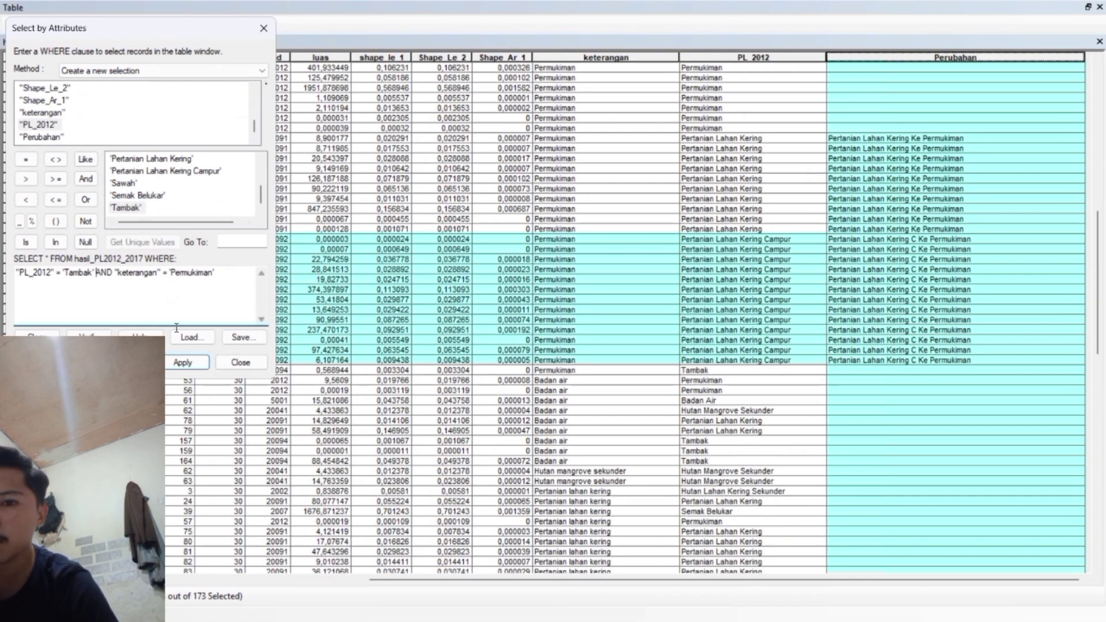
pyautogui.click(182, 363)
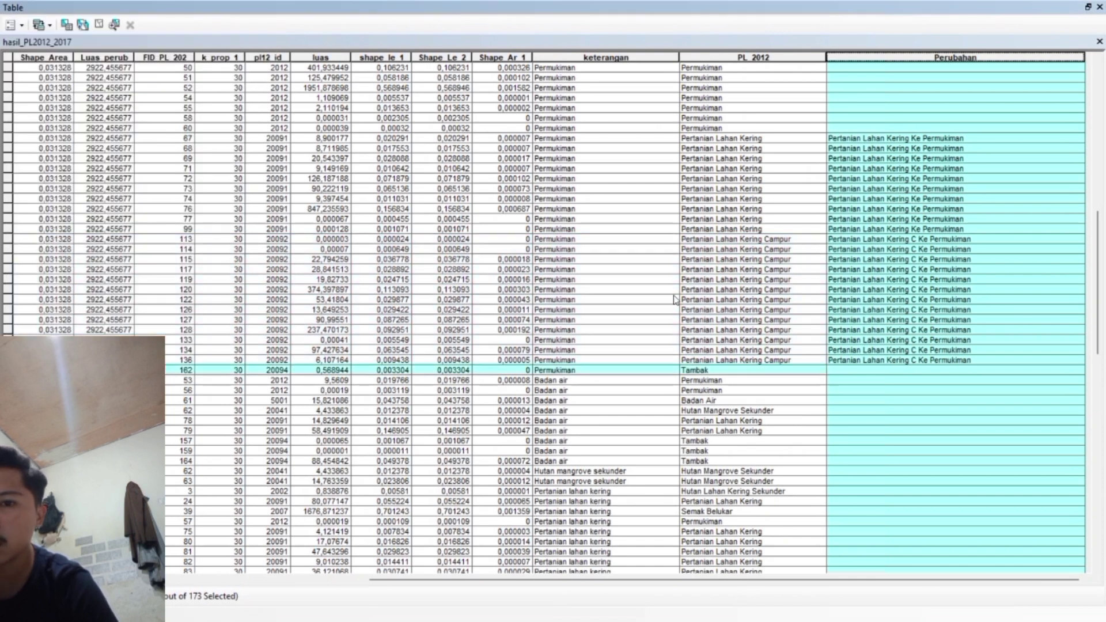
# Calculate Perubahan as "Tambak Ke Permukiman" for the selected record
pyautogui.rightClick(958, 60)
pyautogui.click(986, 144)
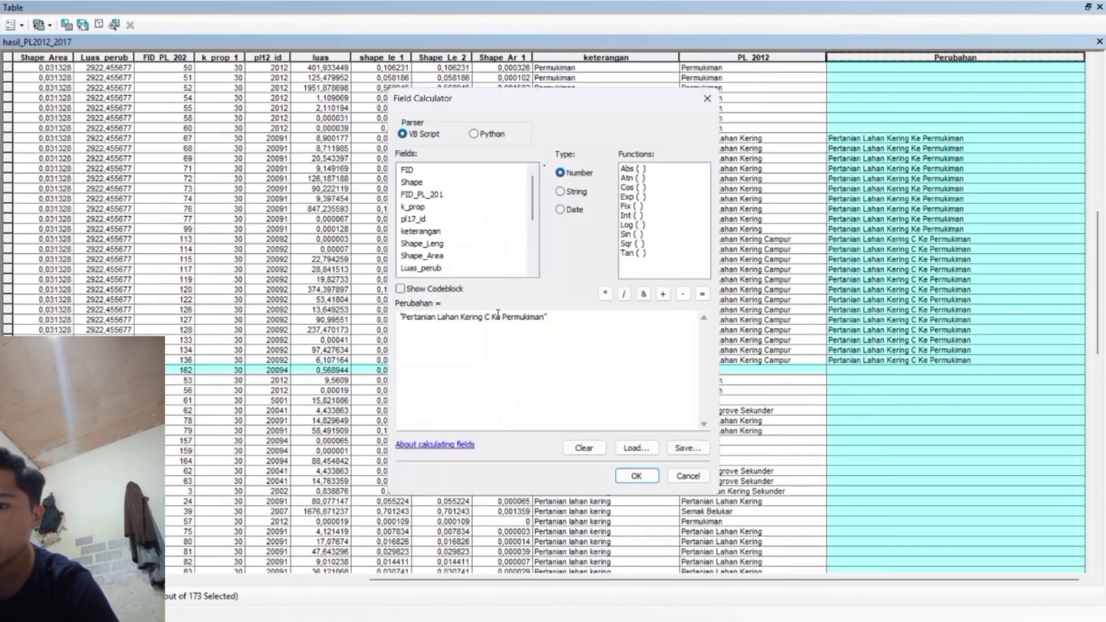
pyautogui.moveTo(491, 316); pyautogui.dragTo(418, 315)
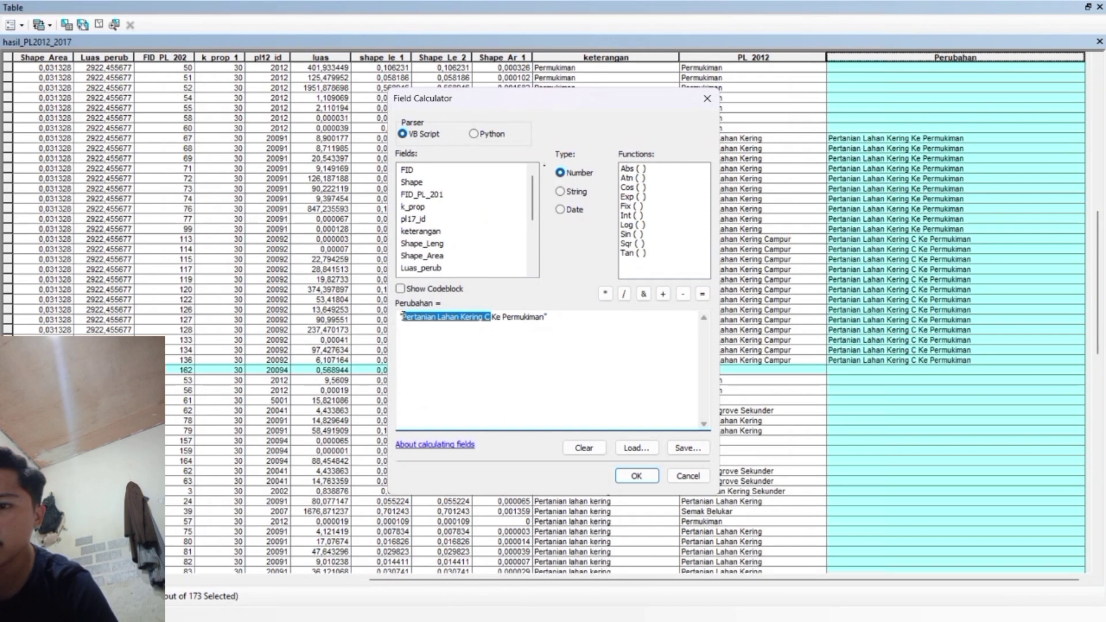
pyautogui.write('TA')
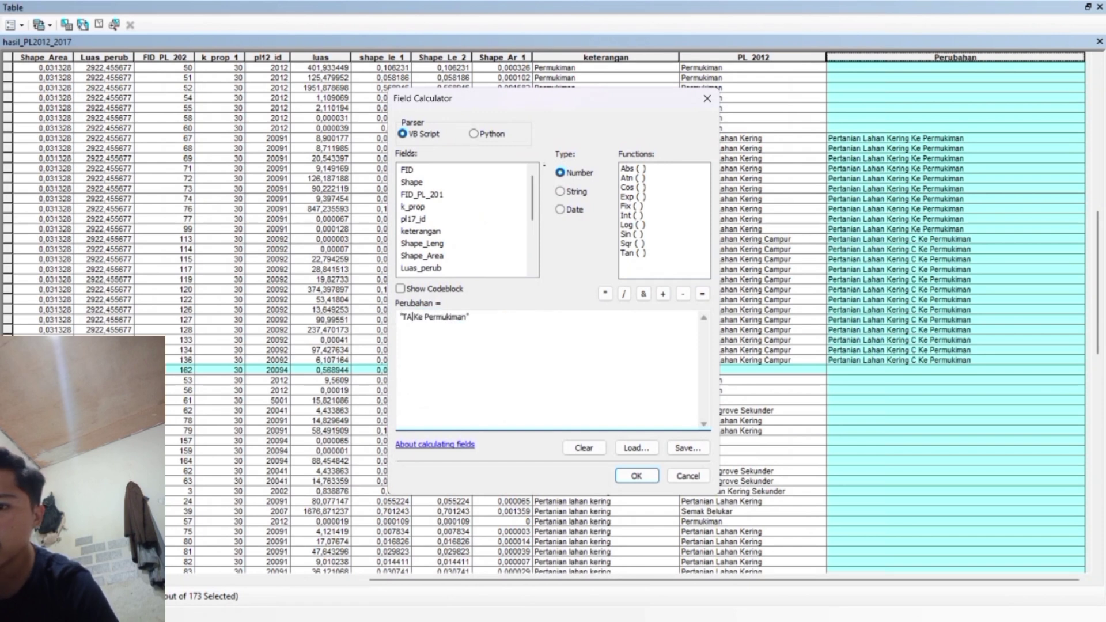
pyautogui.press('BackSpace')
pyautogui.write('amba')
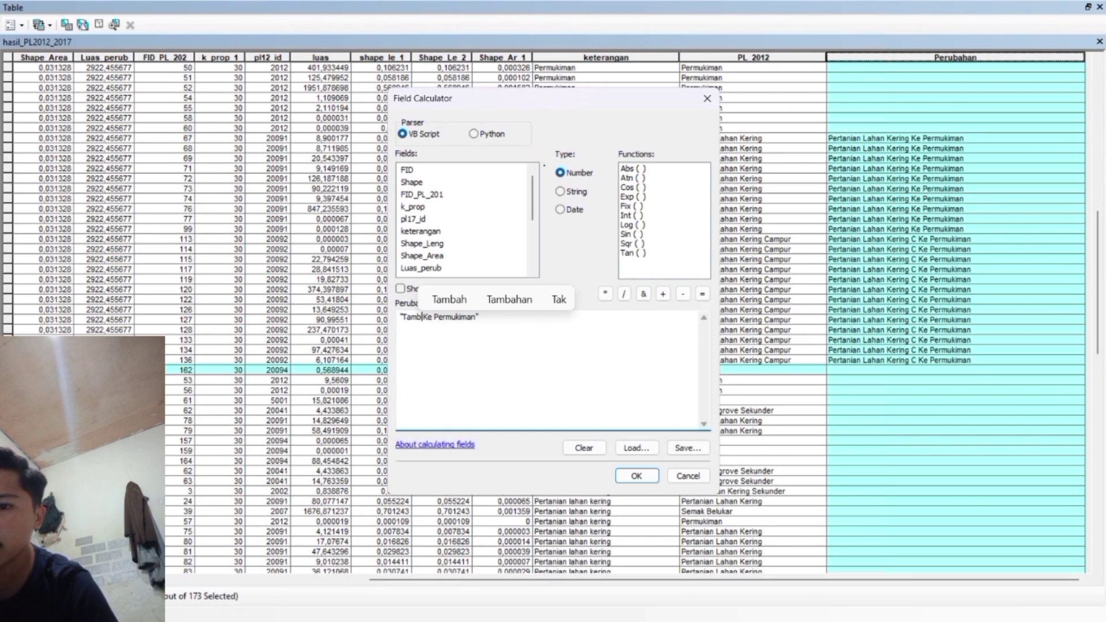
pyautogui.write('k')
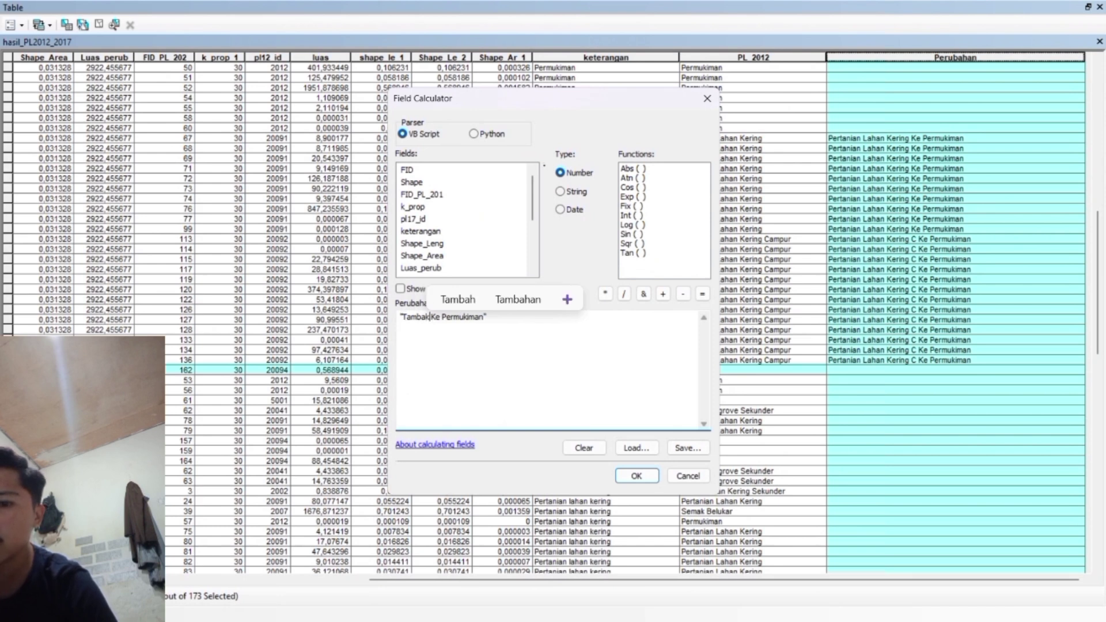
pyautogui.click(636, 474)
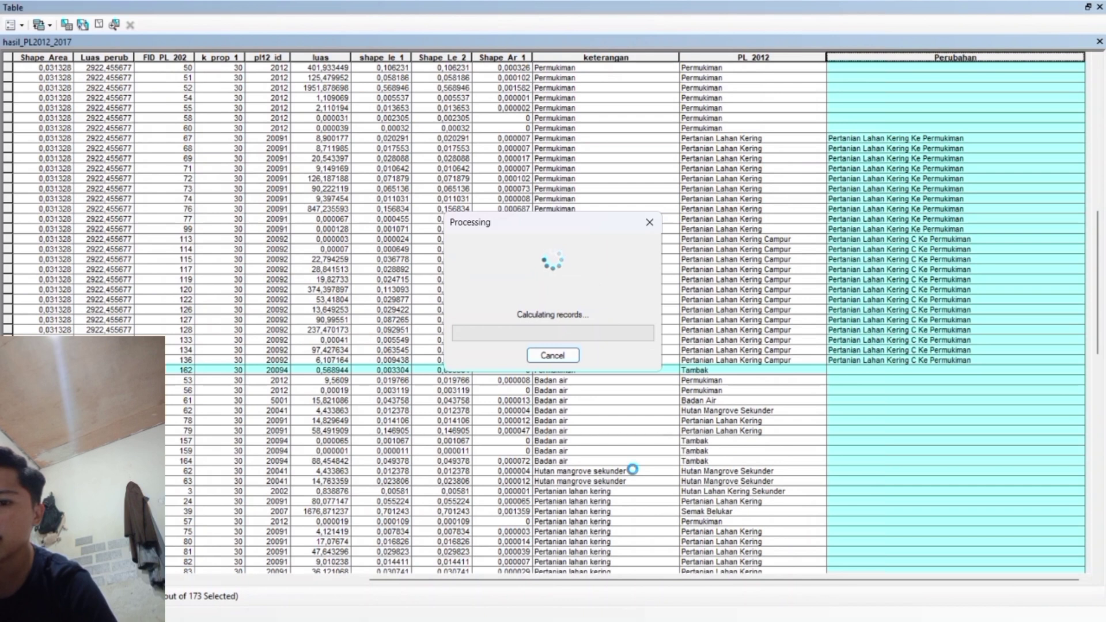
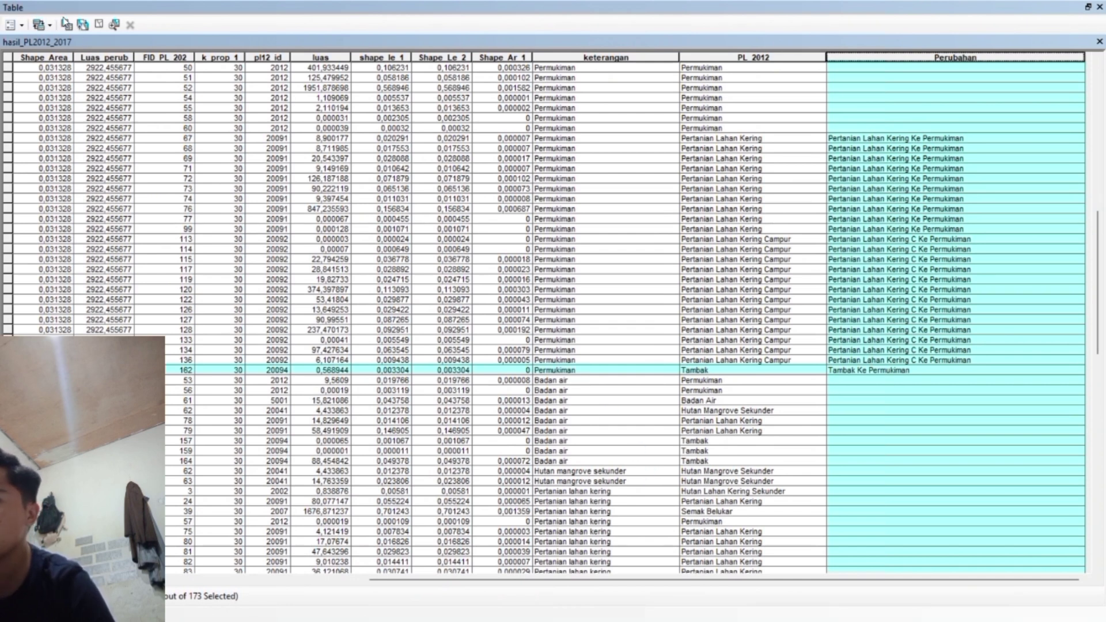
# Change the query's PL_2012 class from Tambak to Permukiman and apply the selection
pyautogui.click(66, 23)
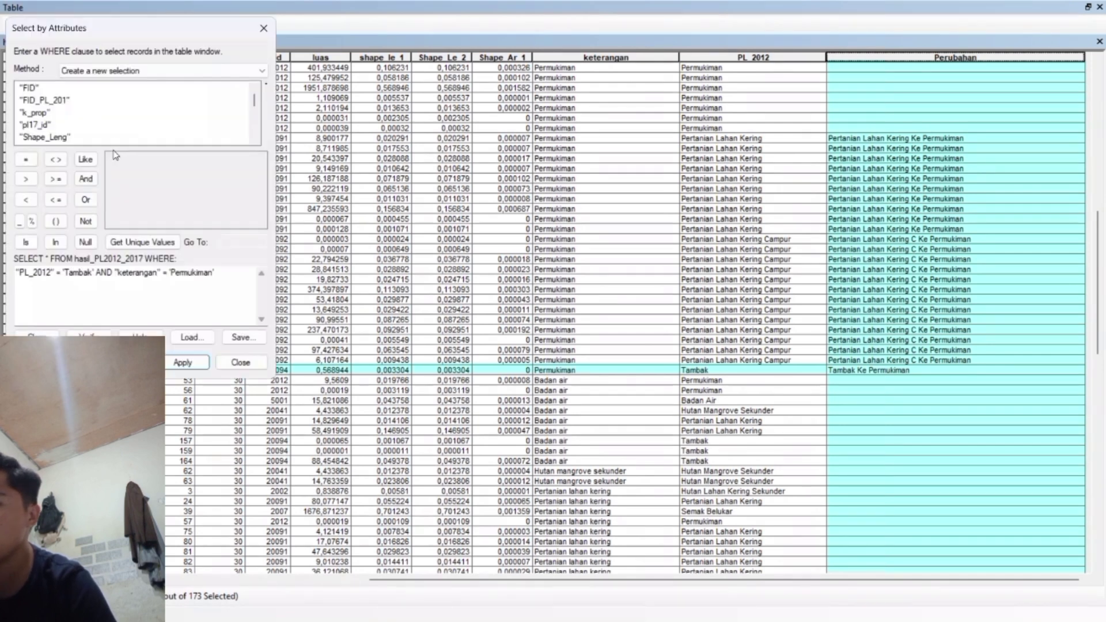
pyautogui.scroll(-3, 45, 122)
pyautogui.click(45, 124)
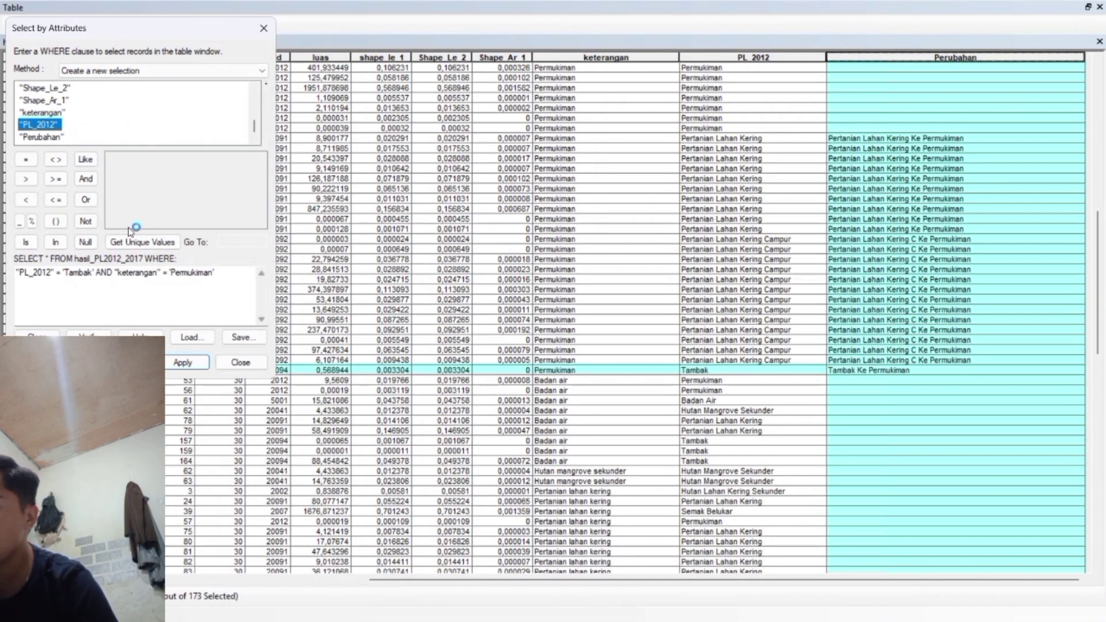
pyautogui.click(143, 241)
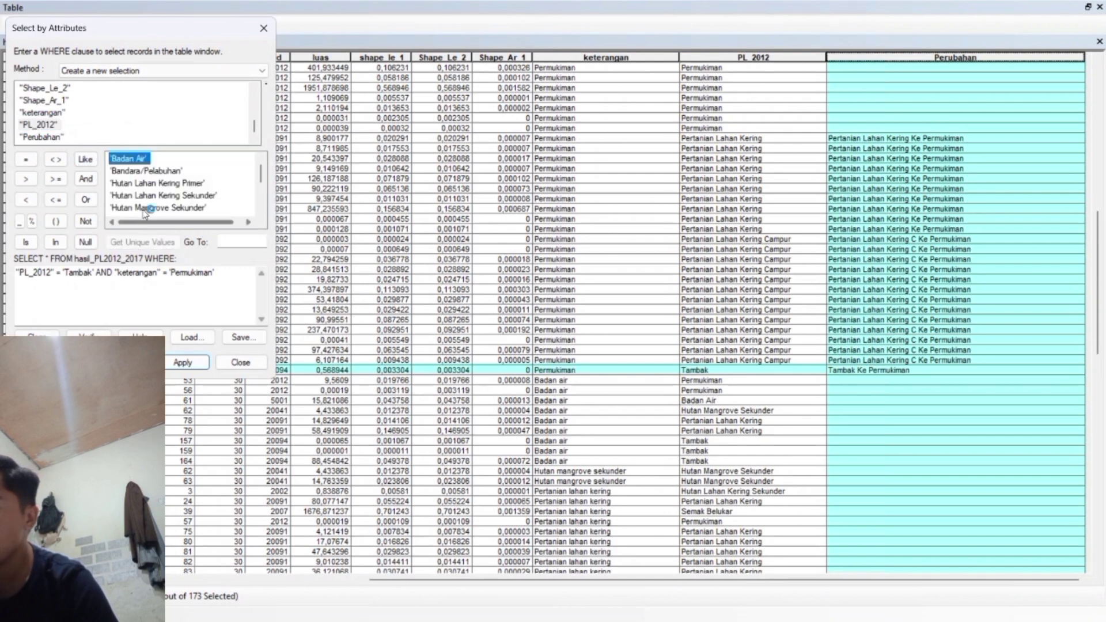
pyautogui.scroll(-2, 156, 198)
pyautogui.scroll(1, 156, 199)
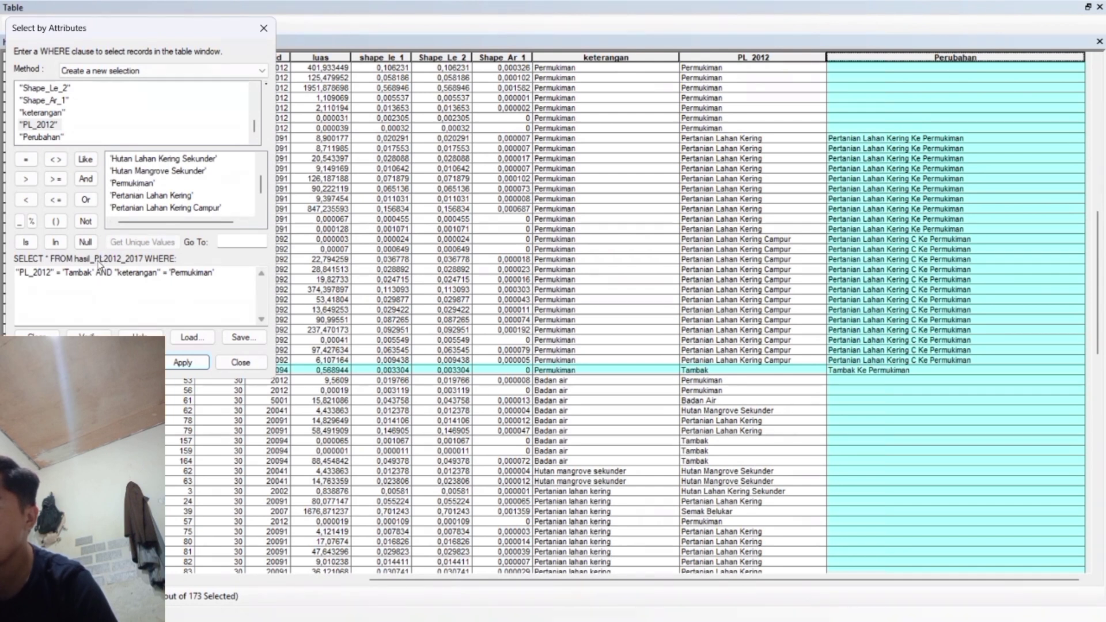
pyautogui.moveTo(96, 272); pyautogui.dragTo(62, 269)
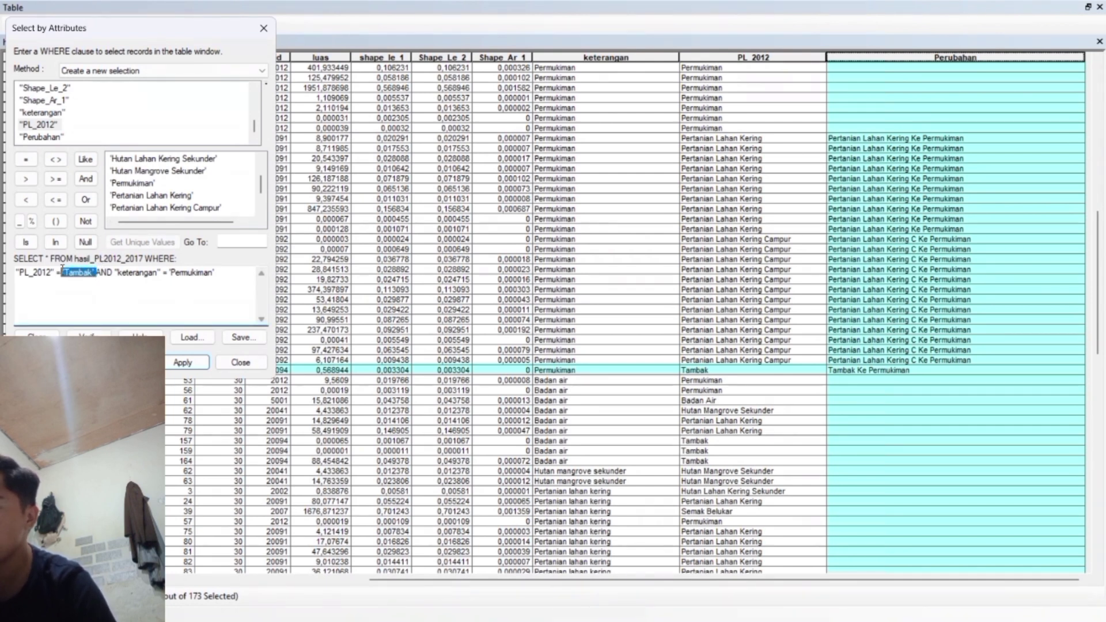
pyautogui.press('BackSpace')
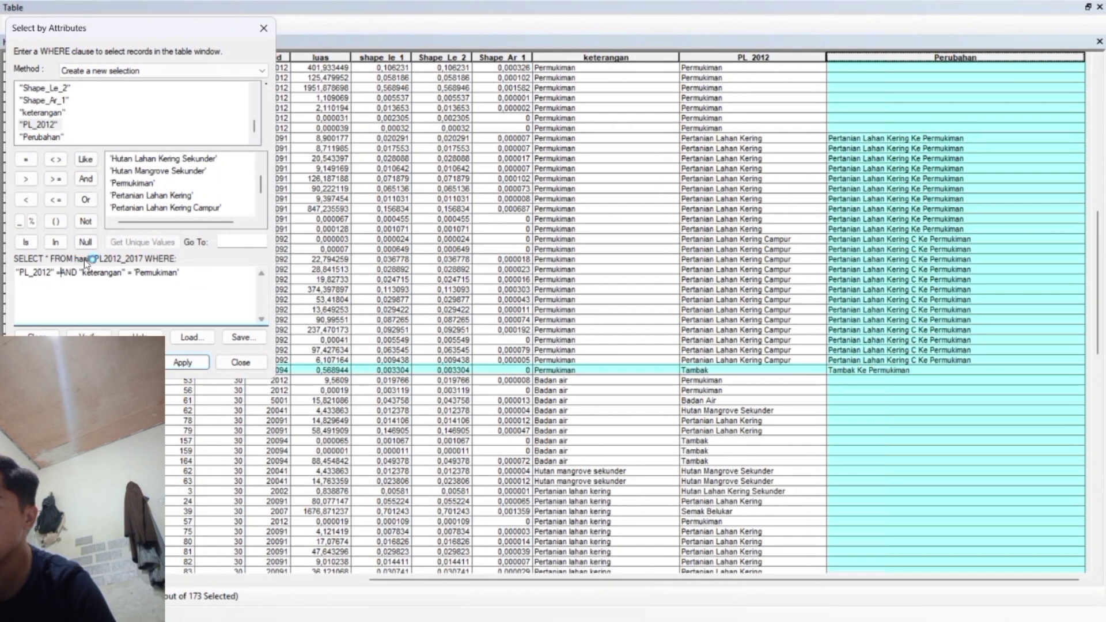
pyautogui.doubleClick(135, 184)
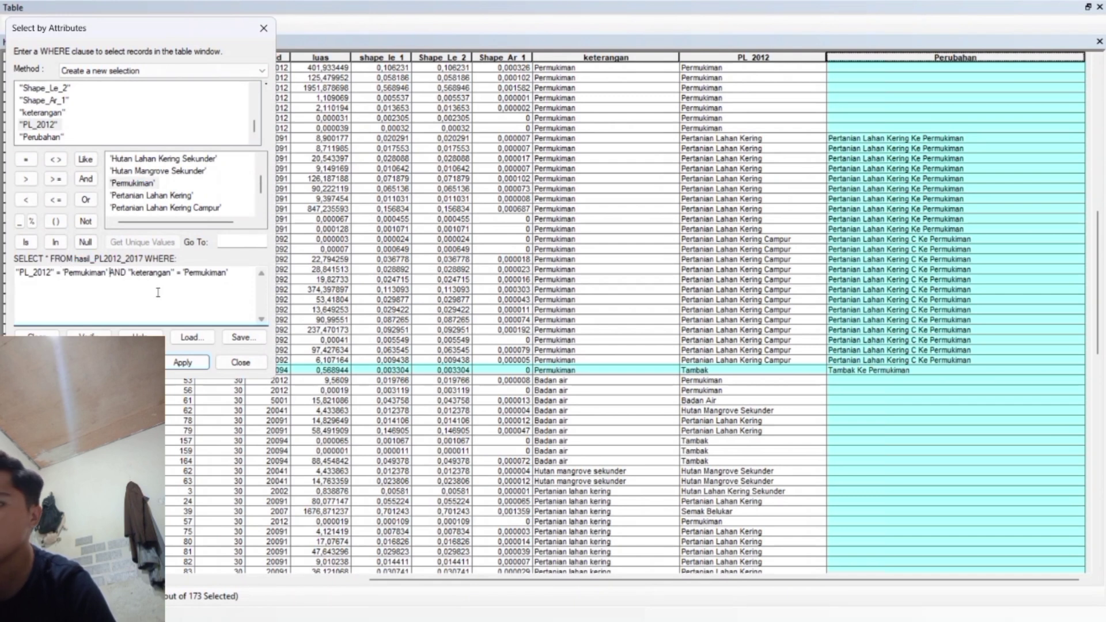
pyautogui.click(170, 363)
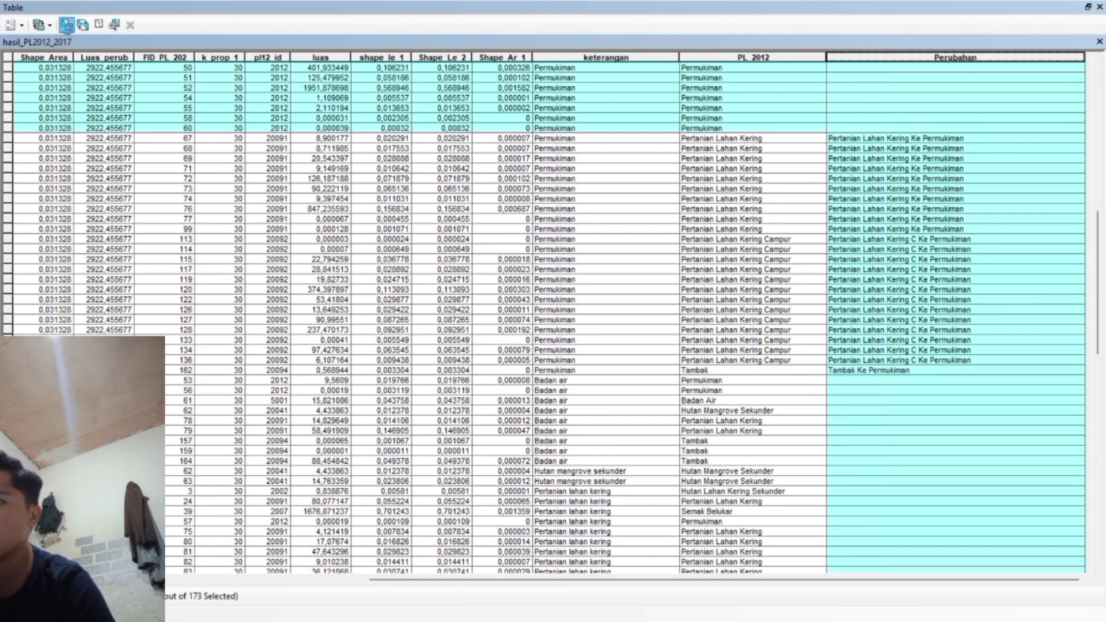
# Change the keterangan condition to 'Badan air' and apply, selecting 2 records
pyautogui.click(67, 24)
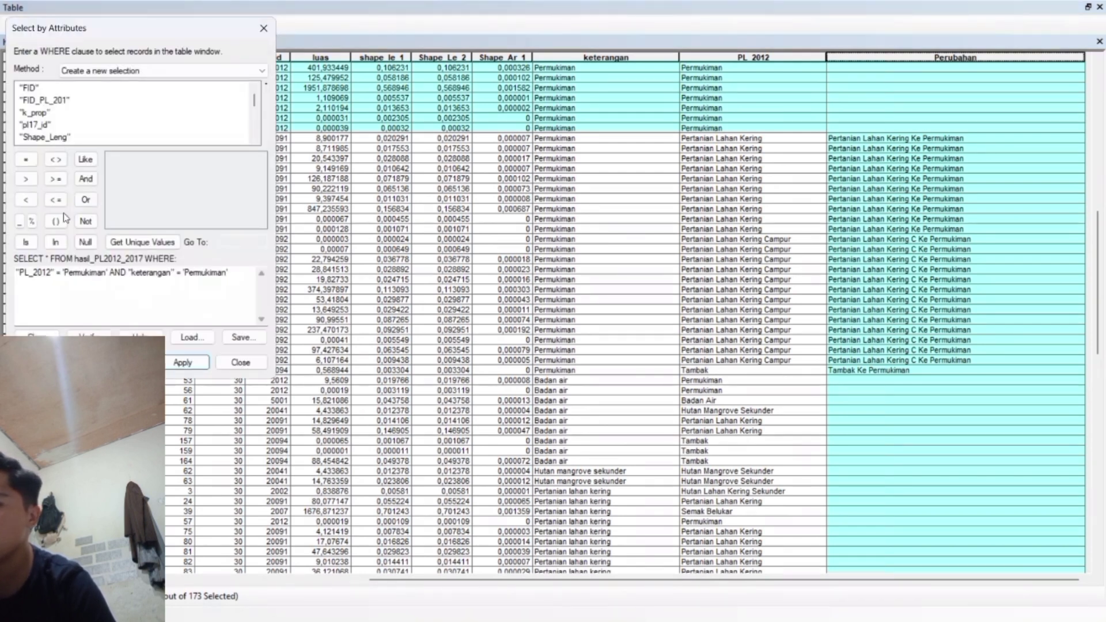
pyautogui.click(110, 274)
pyautogui.moveTo(109, 274); pyautogui.dragTo(61, 274)
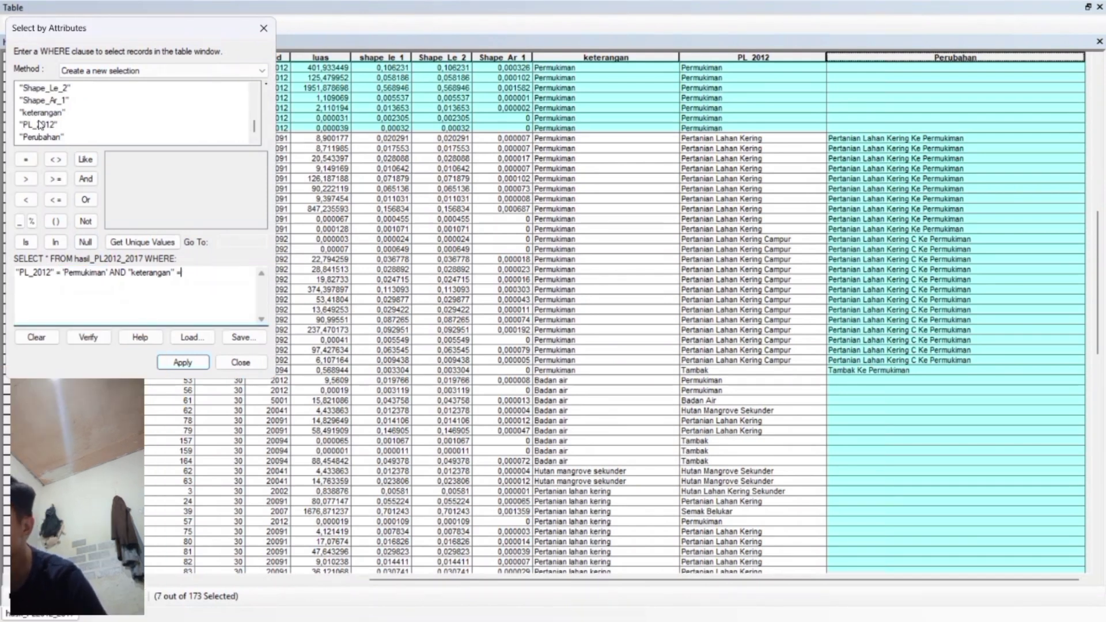
pyautogui.click(42, 112)
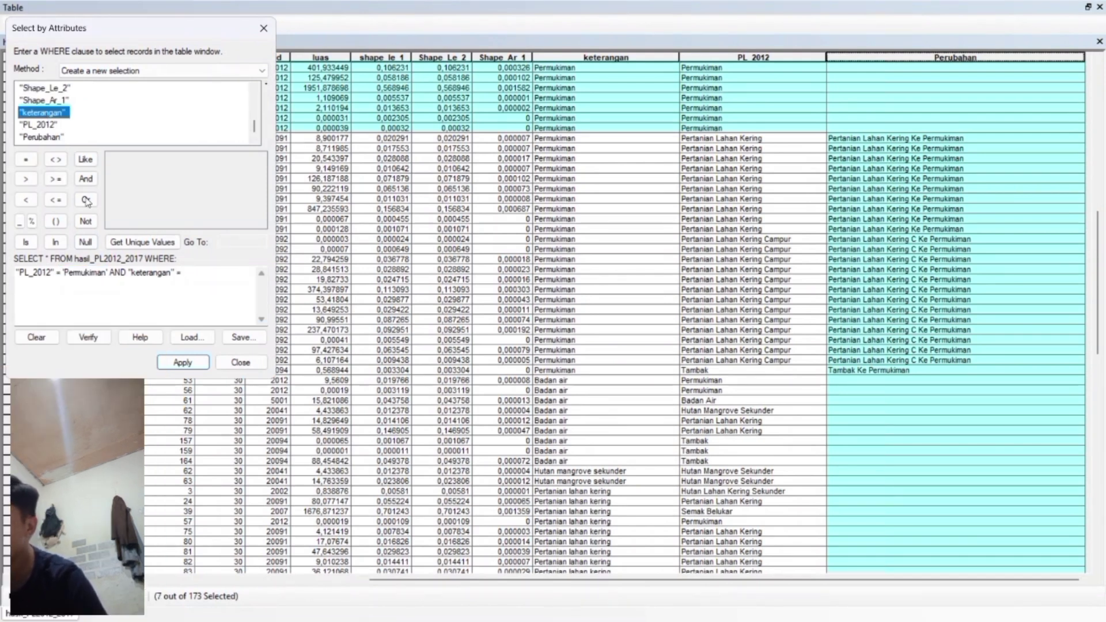
pyautogui.click(137, 242)
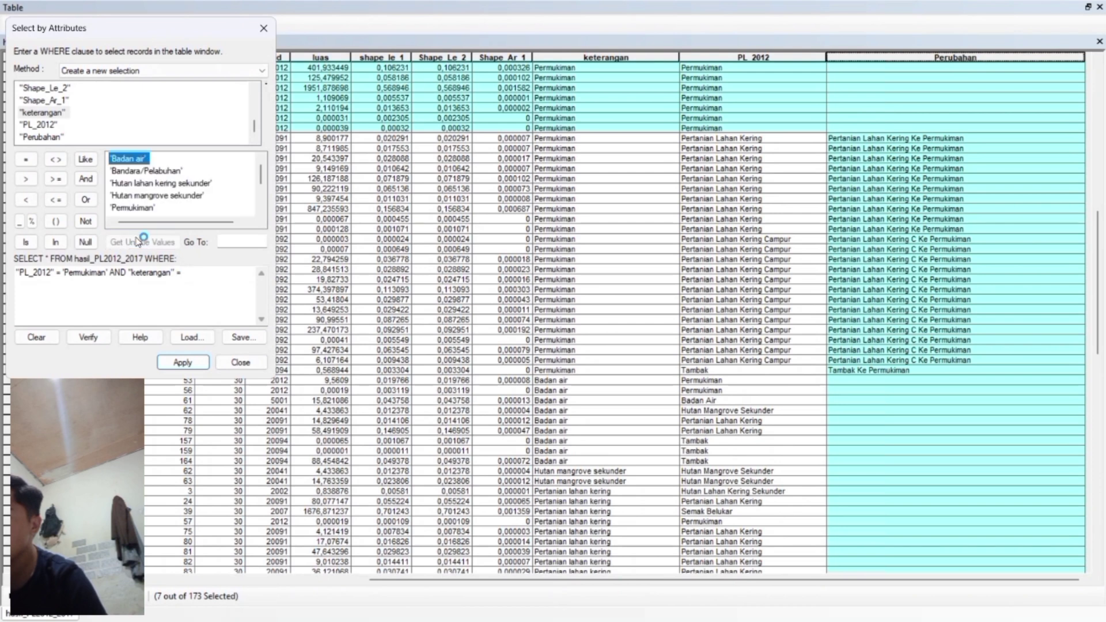
pyautogui.scroll(-1, 168, 213)
pyautogui.scroll(-1, 169, 213)
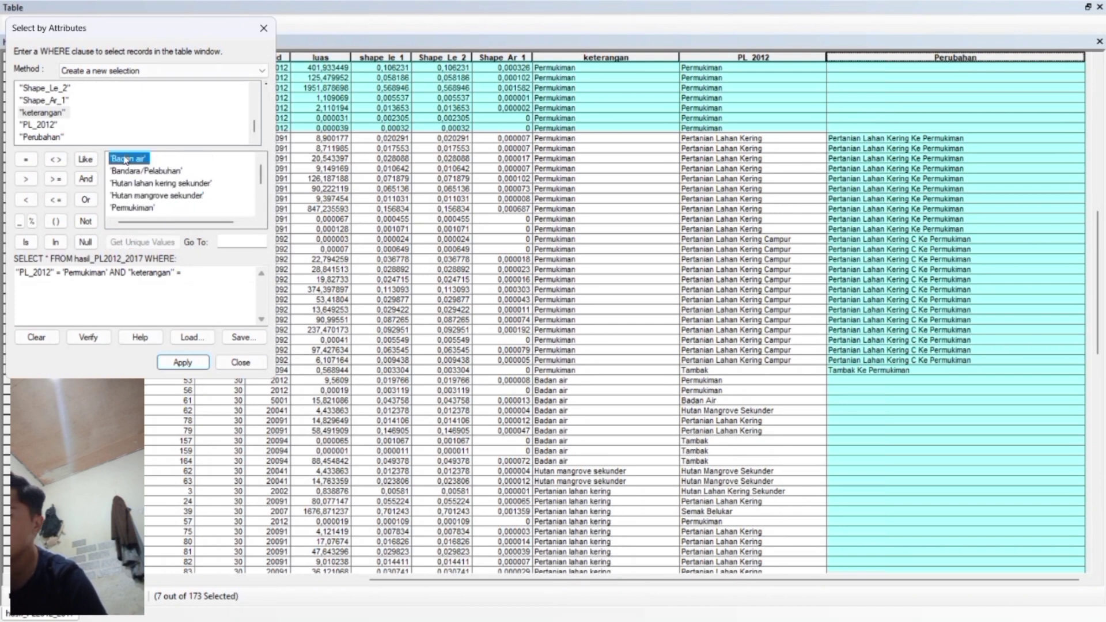
pyautogui.doubleClick(123, 158)
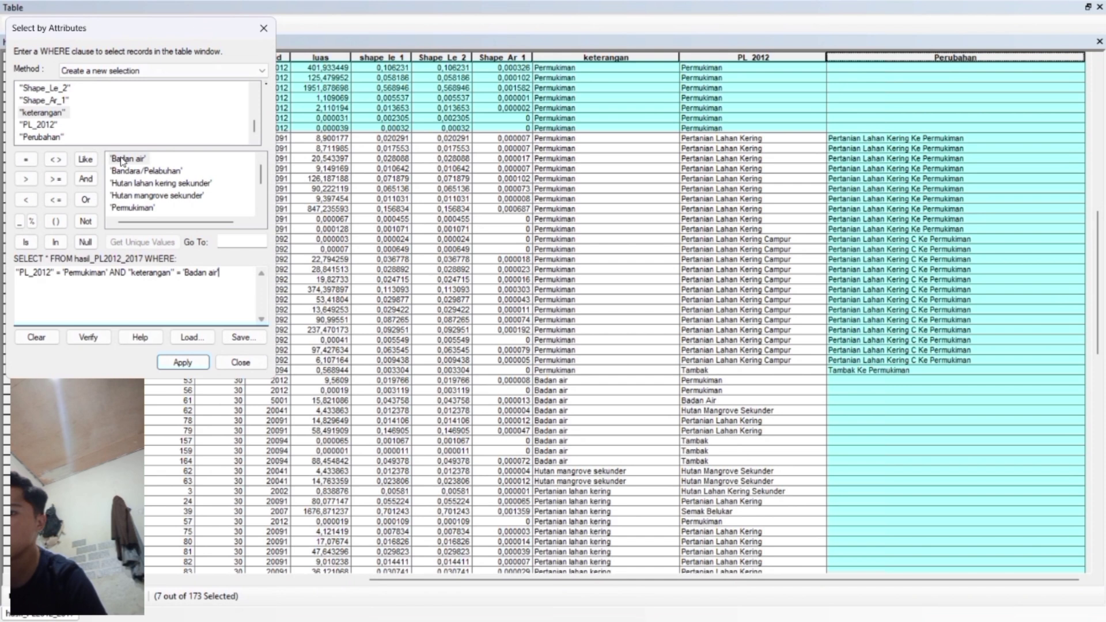
pyautogui.click(182, 363)
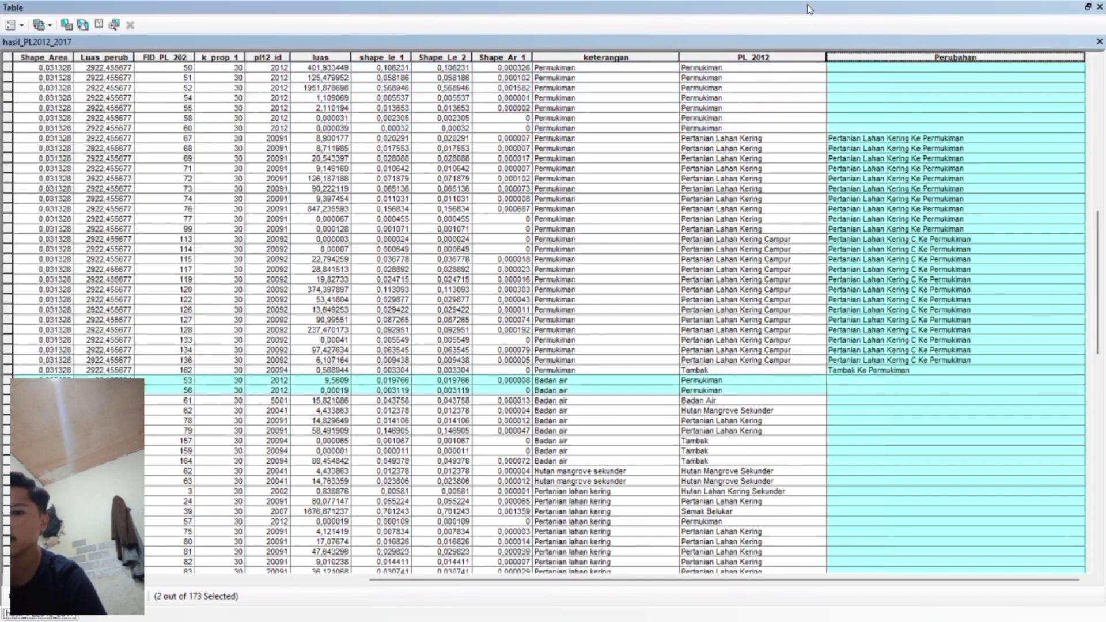
# Calculate Perubahan as "Permukiman ke Badan Air" for the two selected records
pyautogui.rightClick(844, 64)
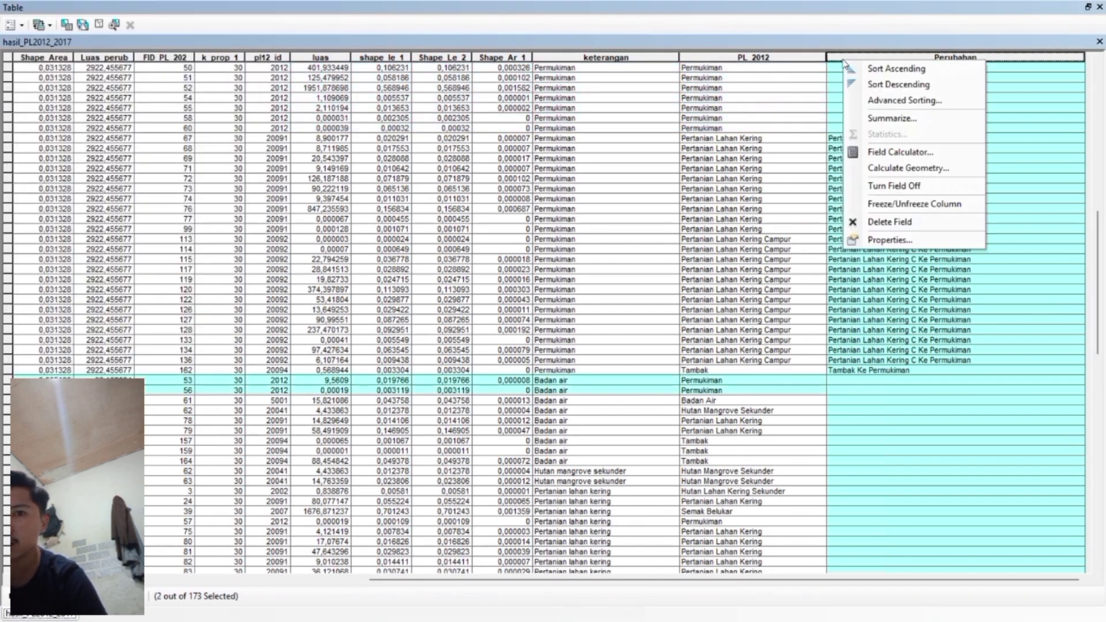
pyautogui.click(899, 153)
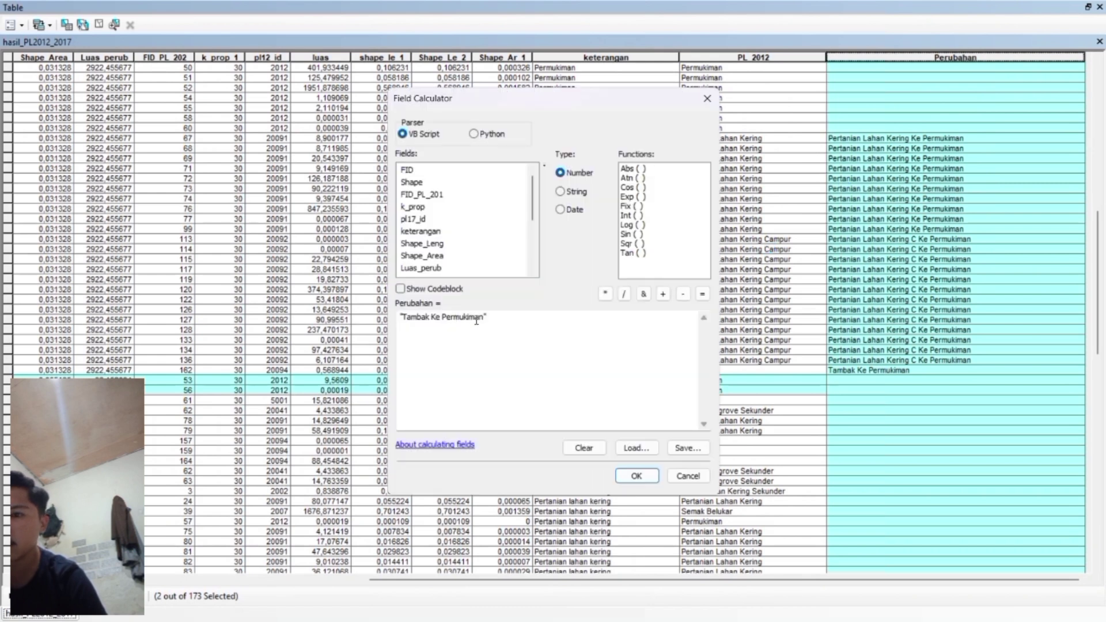
pyautogui.moveTo(527, 110); pyautogui.dragTo(348, 92)
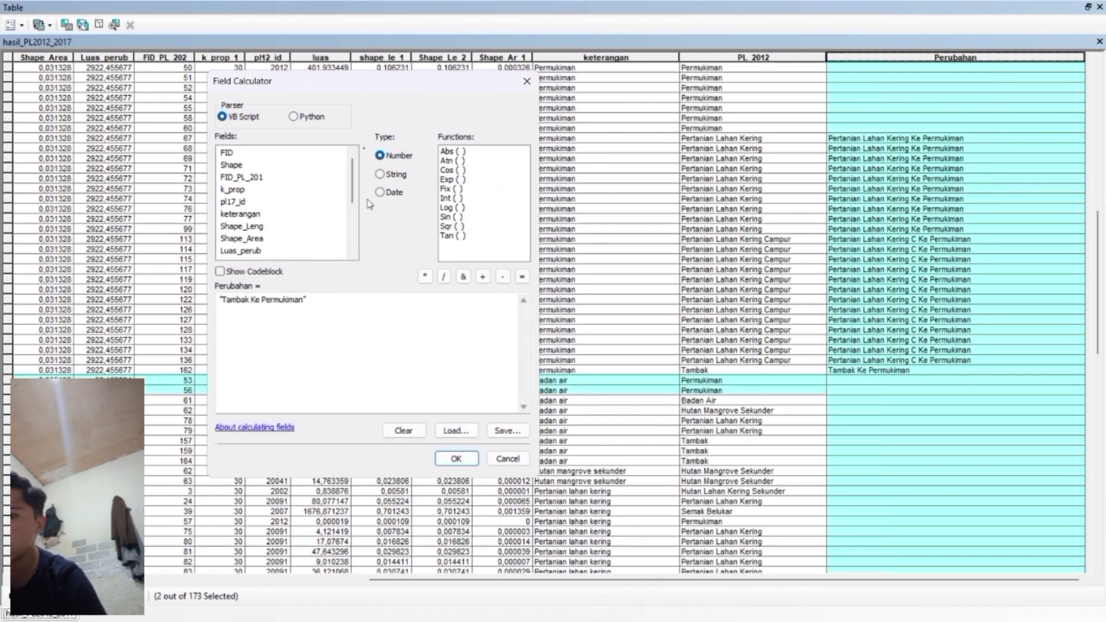
pyautogui.click(265, 303)
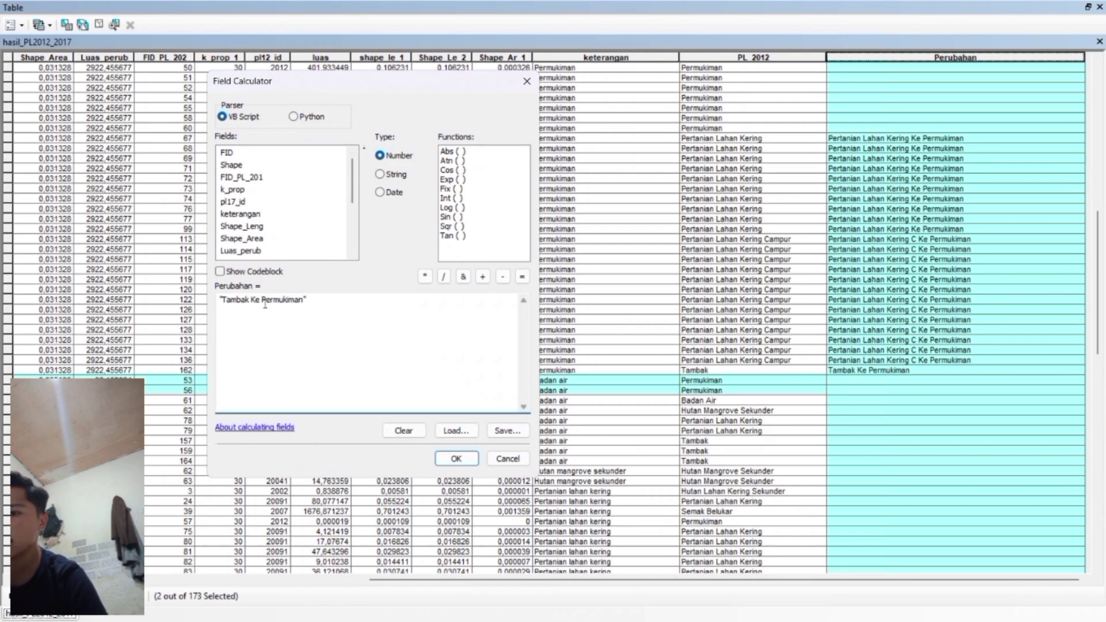
pyautogui.press('BackSpace')
pyautogui.press('BackSpace')
pyautogui.press('BackSpace')
pyautogui.press('BackSpace')
pyautogui.press('BackSpace')
pyautogui.press('BackSpace')
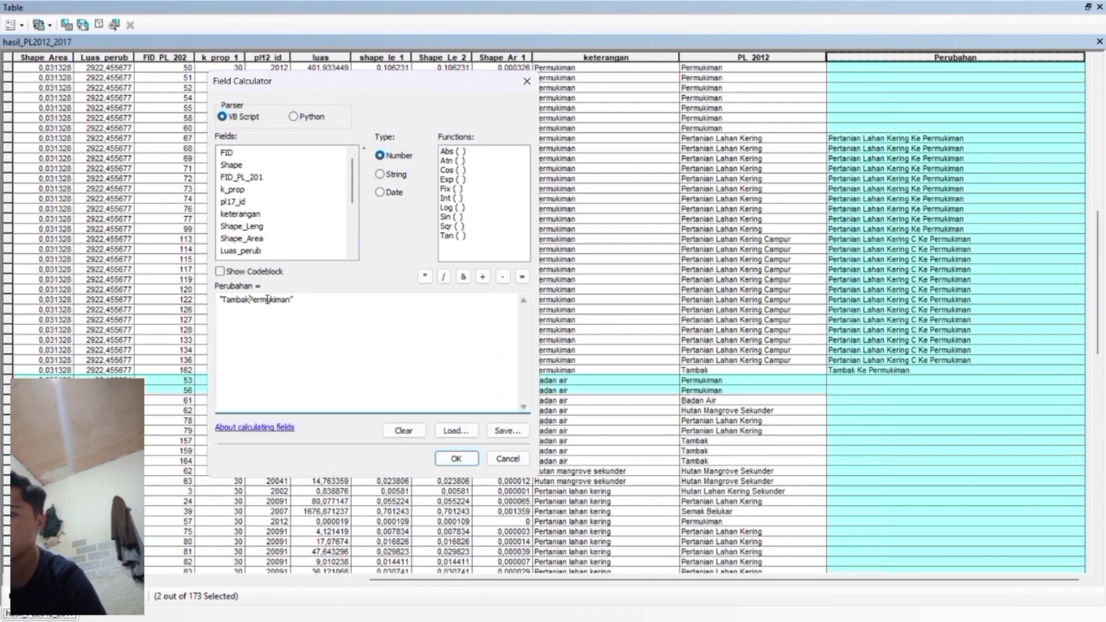
pyautogui.press('BackSpace')
pyautogui.press('BackSpace')
pyautogui.press('BackSpace')
pyautogui.press('BackSpace')
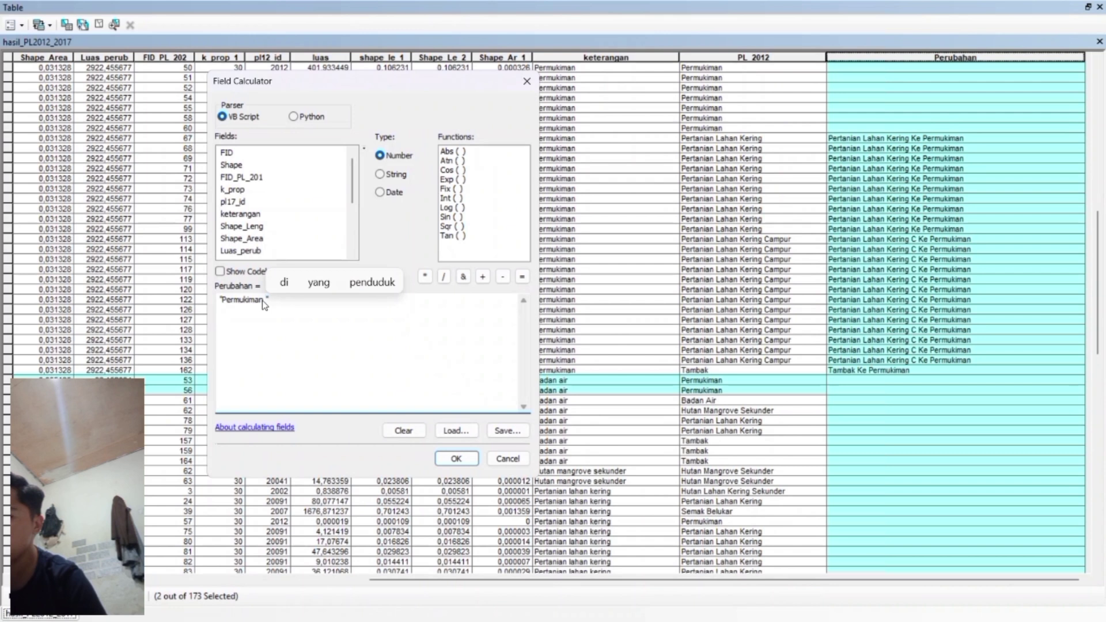
pyautogui.write('ke "banda')
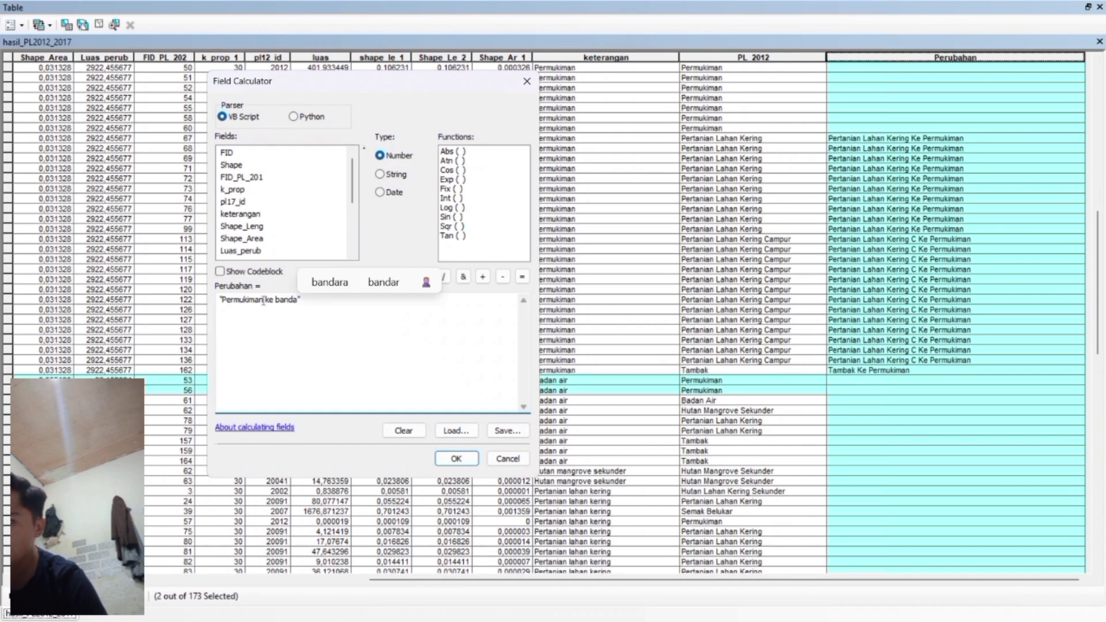
pyautogui.press('BackSpace')
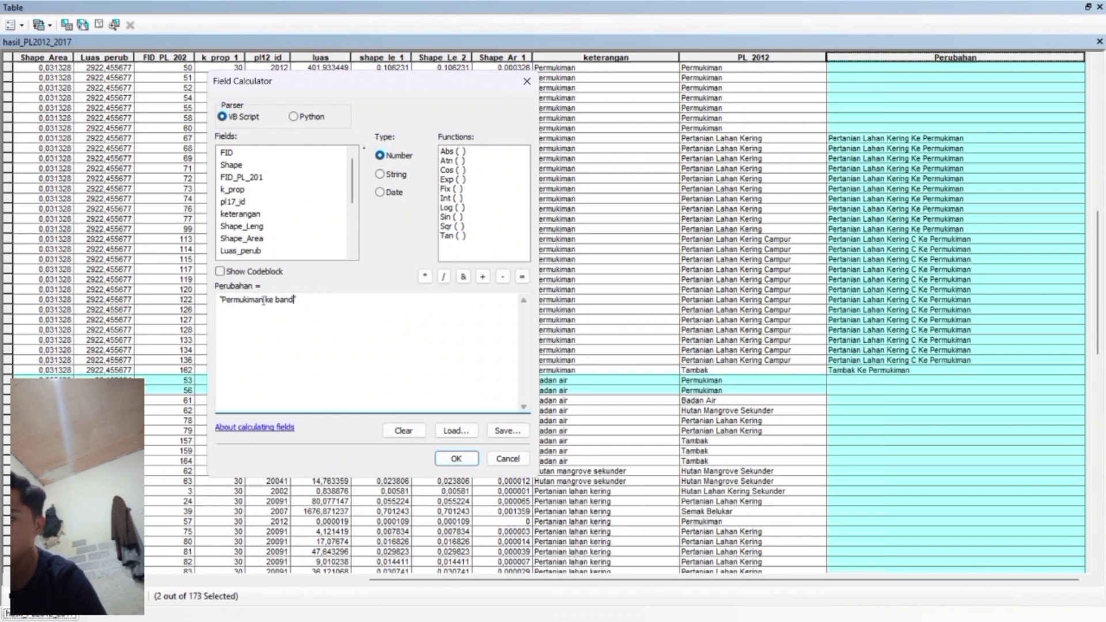
pyautogui.write('"ba')
pyautogui.press('BackSpace')
pyautogui.write('Badan')
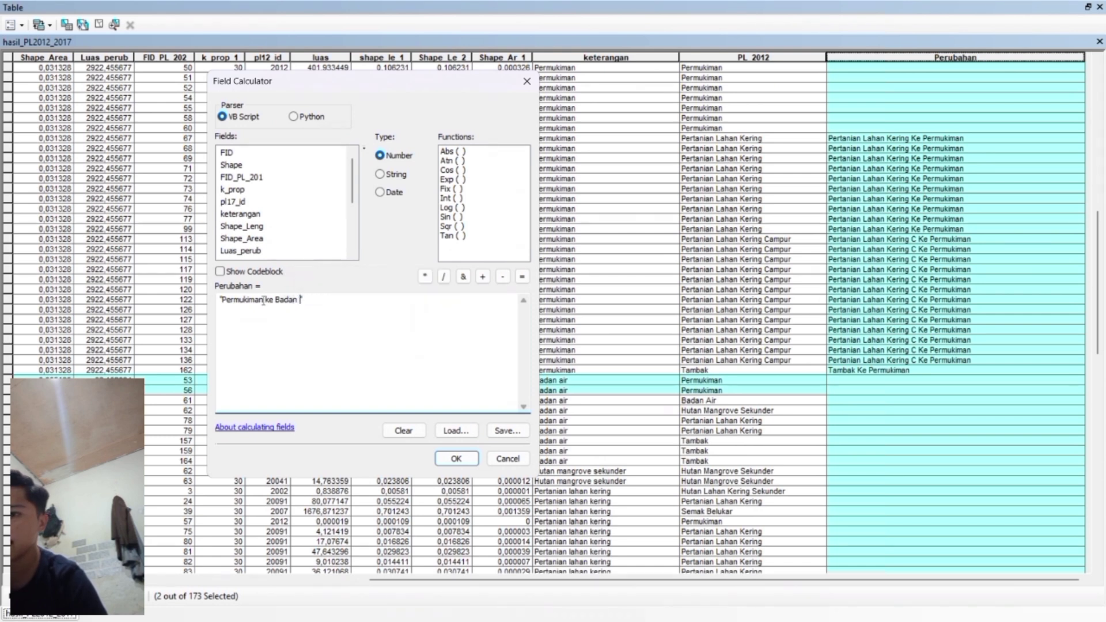
pyautogui.write(' Air')
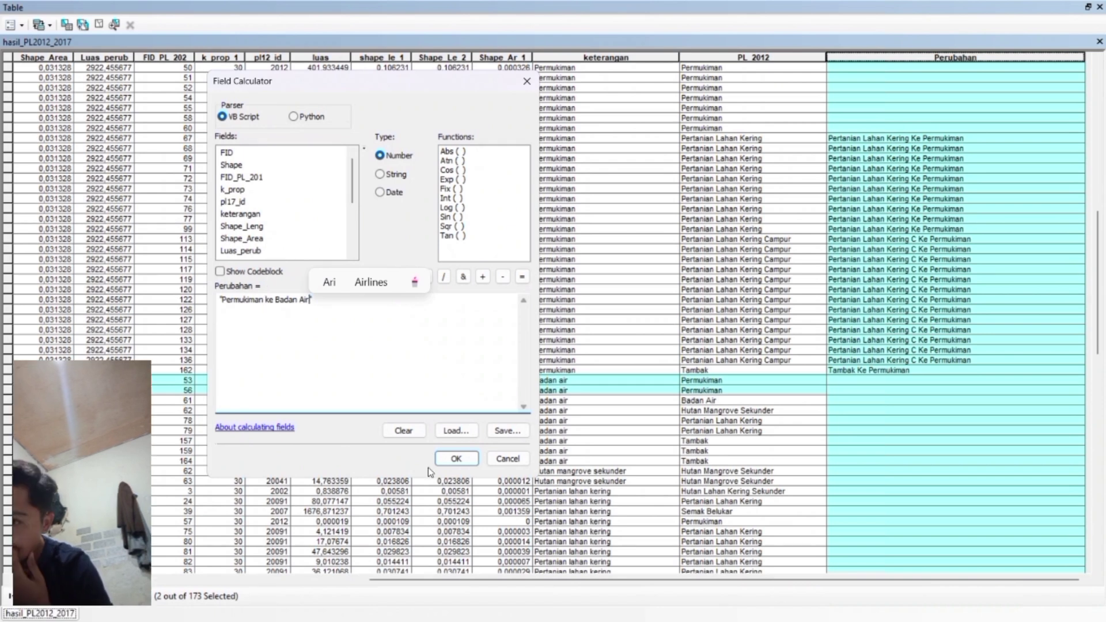
pyautogui.click(457, 460)
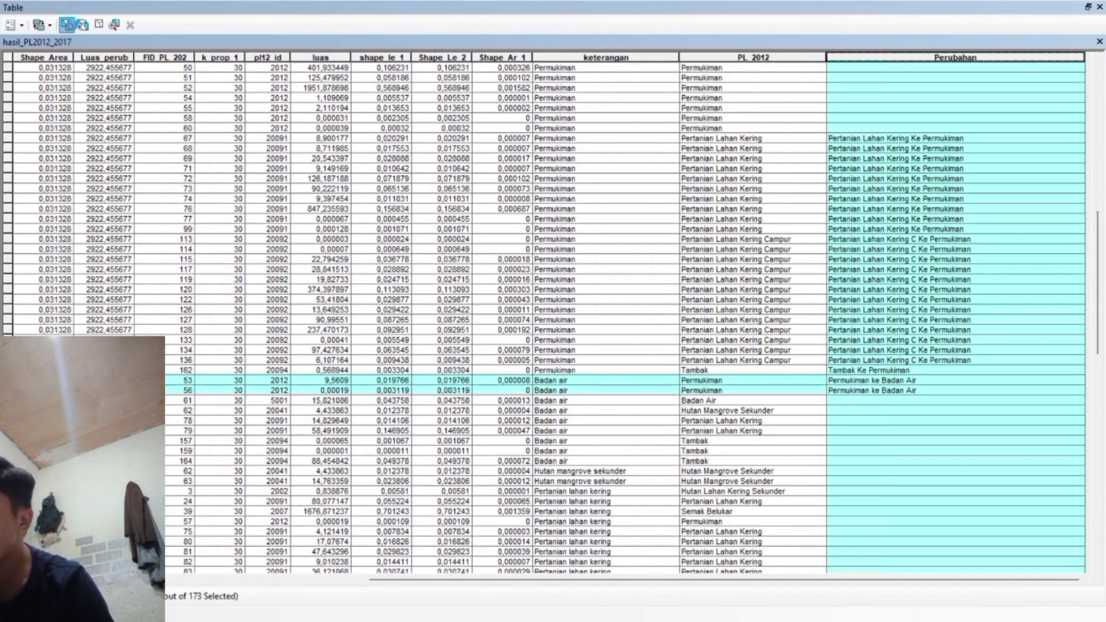
pyautogui.click(68, 24)
# Change the query's PL_2012 class to Hutan Mangrove Sekunder and apply the selection
pyautogui.scroll(-4, 57, 120)
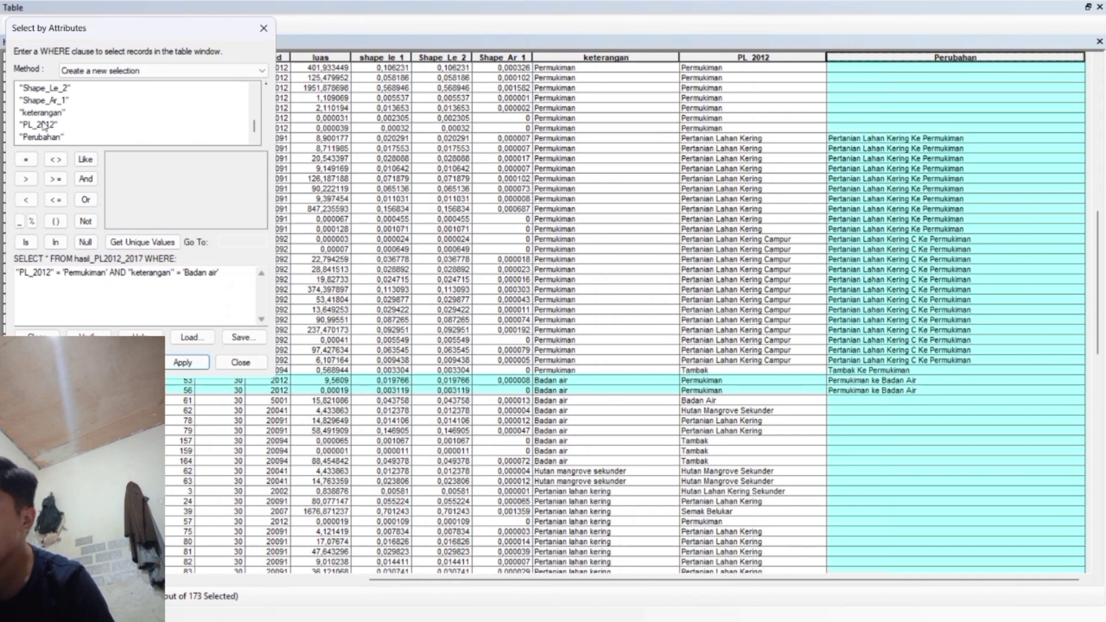
pyautogui.click(138, 242)
pyautogui.click(110, 272)
pyautogui.press('BackSpace')
pyautogui.press('BackSpace')
pyautogui.press('BackSpace')
pyautogui.press('BackSpace')
pyautogui.press('BackSpace')
pyautogui.press('BackSpace')
pyautogui.press('BackSpace')
pyautogui.press('BackSpace')
pyautogui.press('BackSpace')
pyautogui.press('BackSpace')
pyautogui.press('BackSpace')
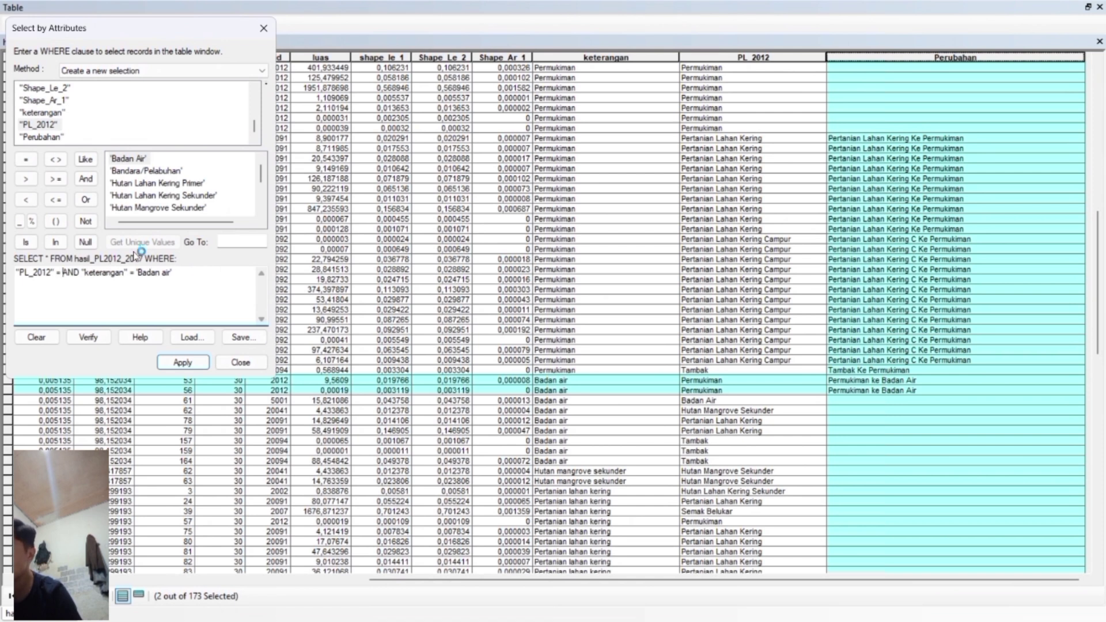
pyautogui.doubleClick(160, 208)
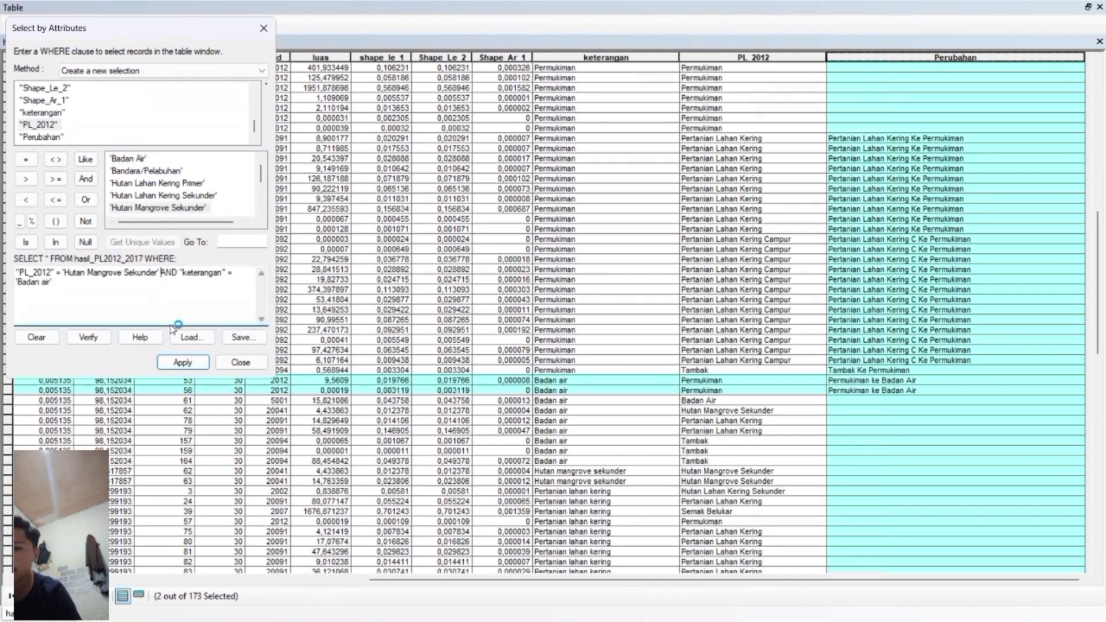
pyautogui.click(167, 361)
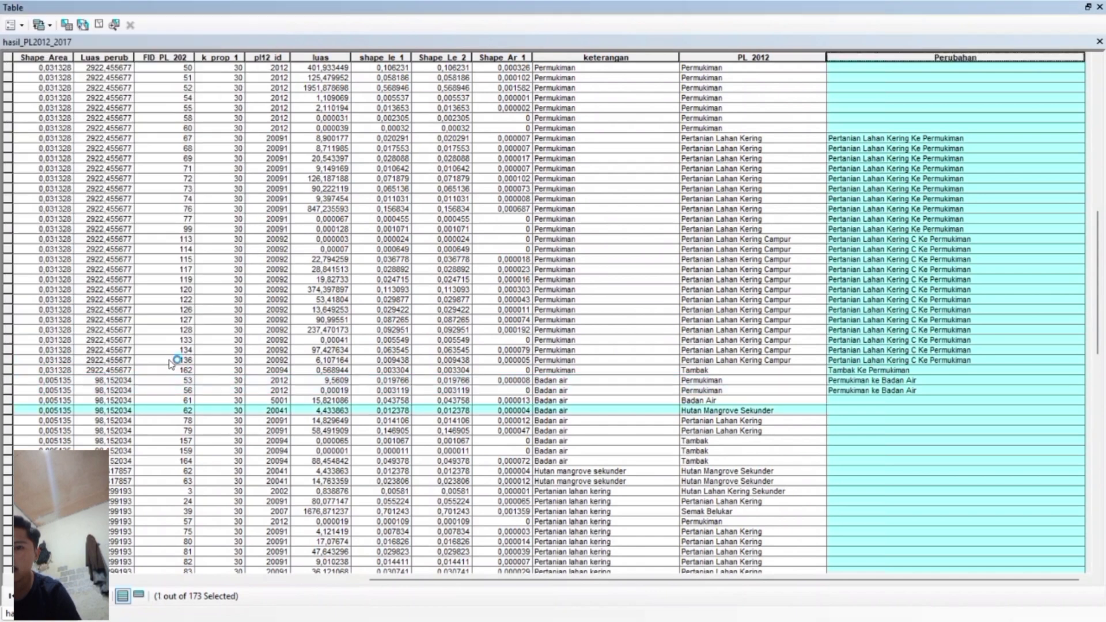
# Calculate Perubahan as "Hutan Mangrove sekunder ke Badan Air" for the selected record
pyautogui.rightClick(914, 57)
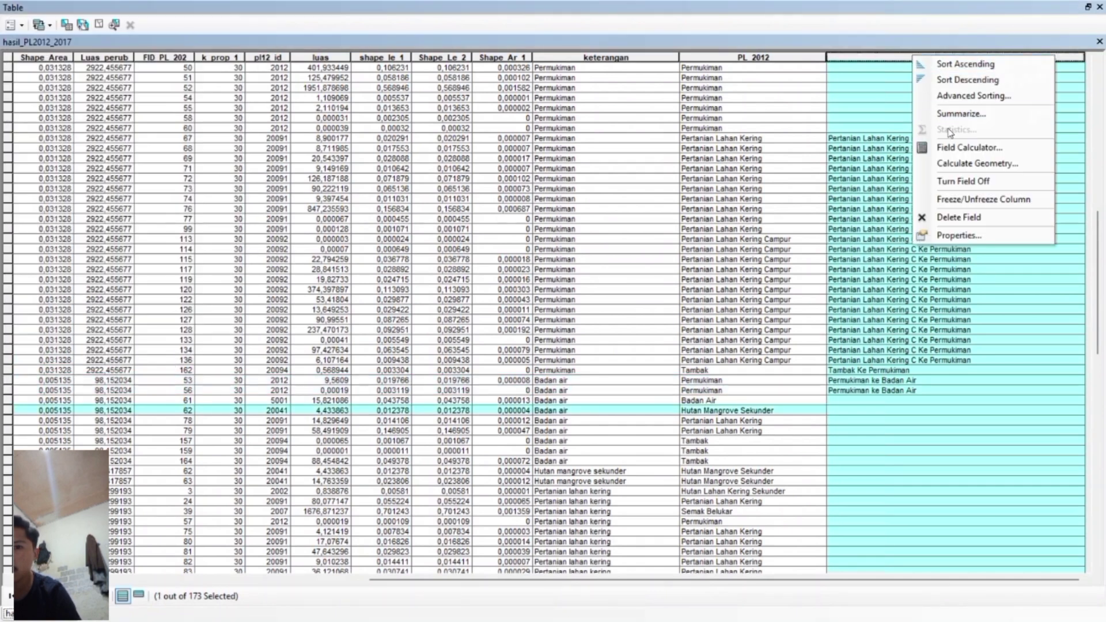
pyautogui.click(951, 148)
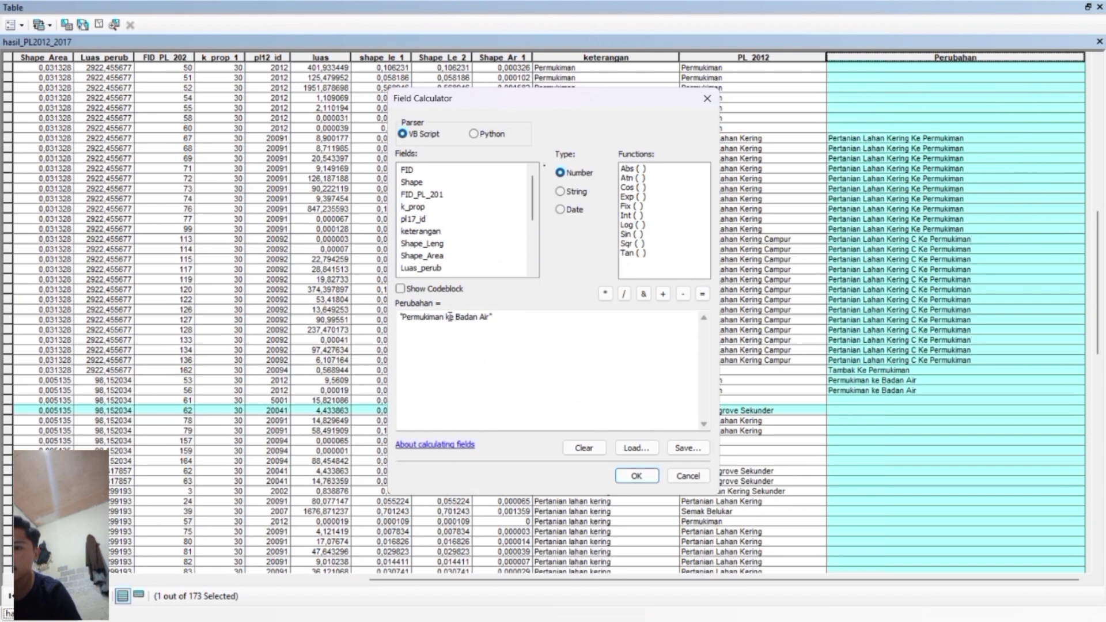
pyautogui.moveTo(442, 314); pyautogui.dragTo(404, 314)
pyautogui.write('Hutan')
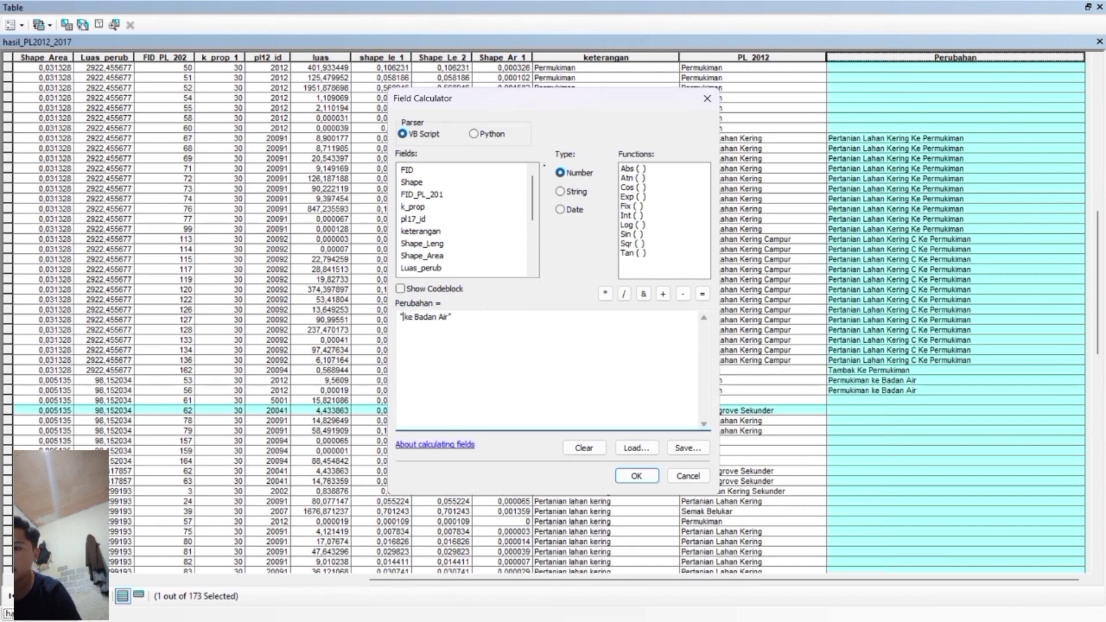
pyautogui.write(' Man')
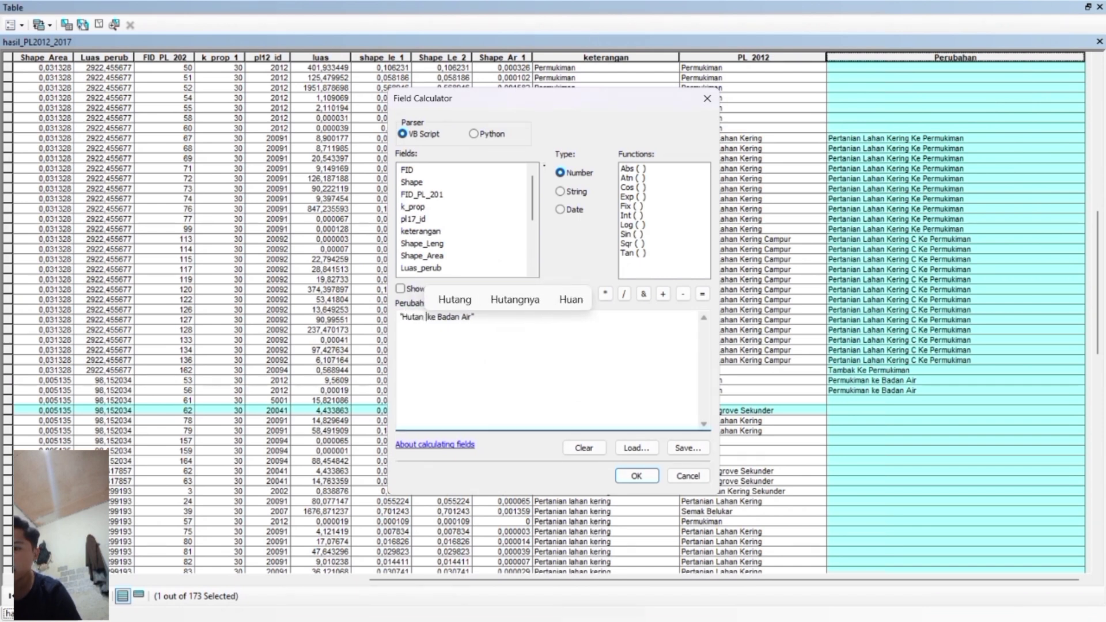
pyautogui.write('gro')
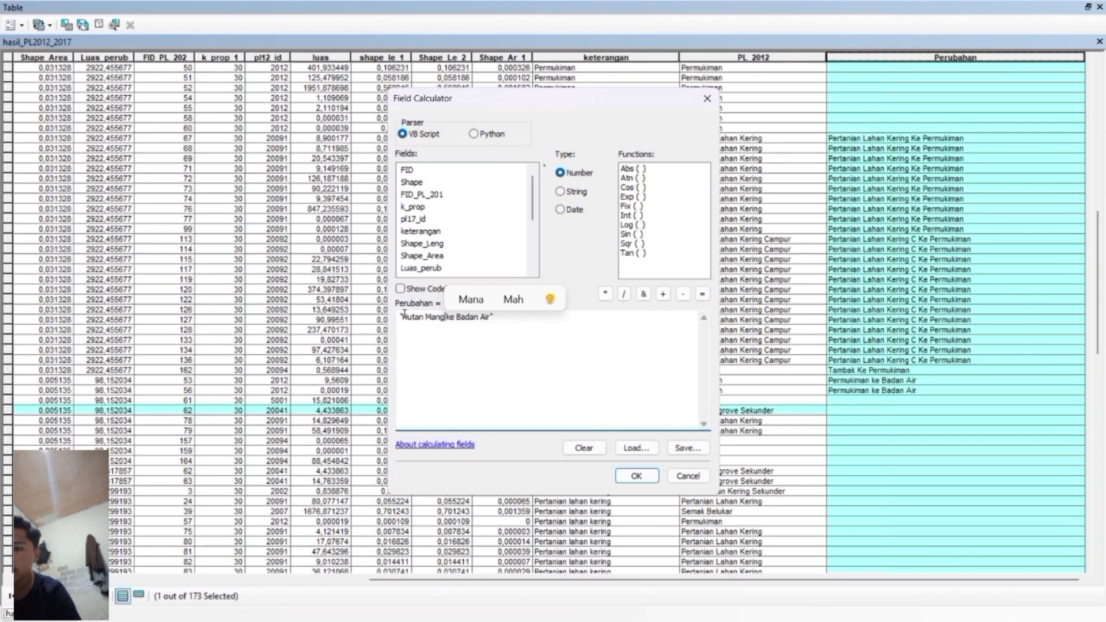
pyautogui.write('ve s')
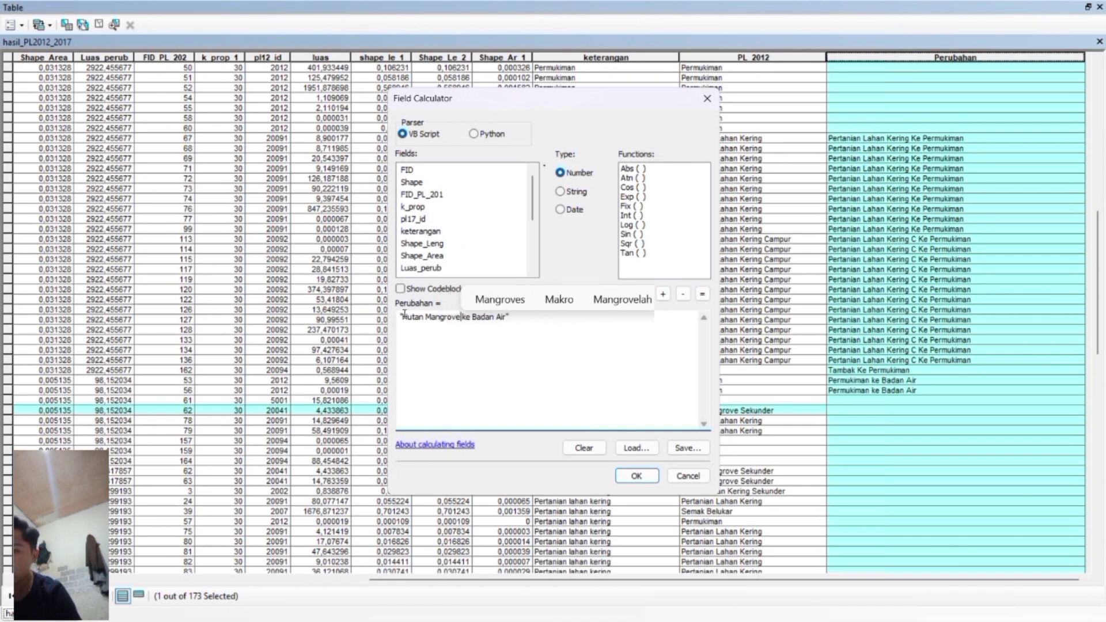
pyautogui.write('ekund')
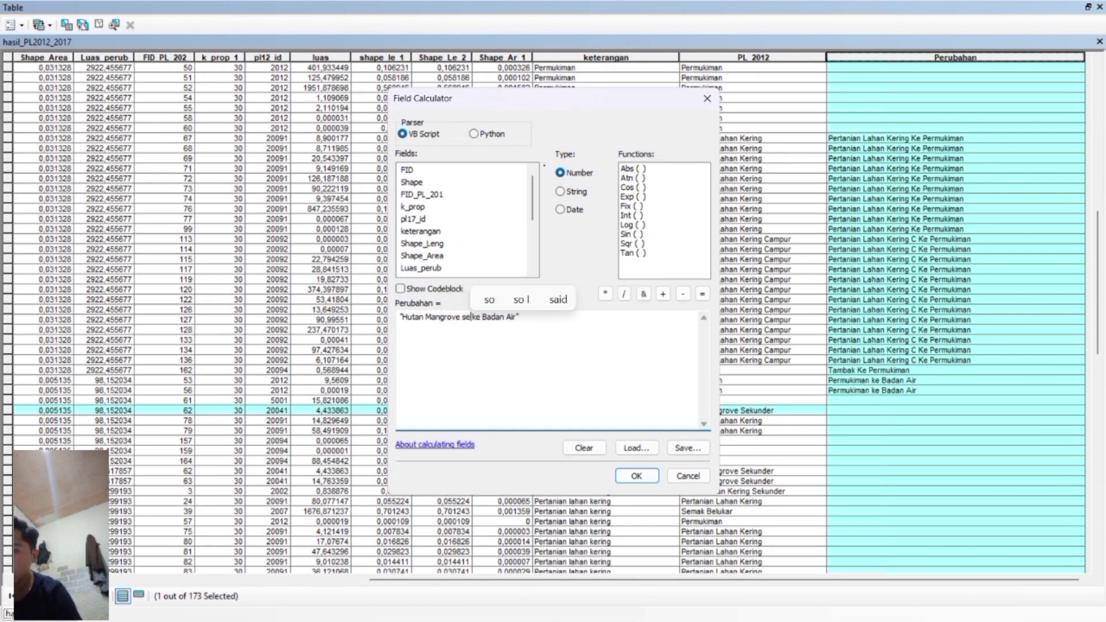
pyautogui.write('er')
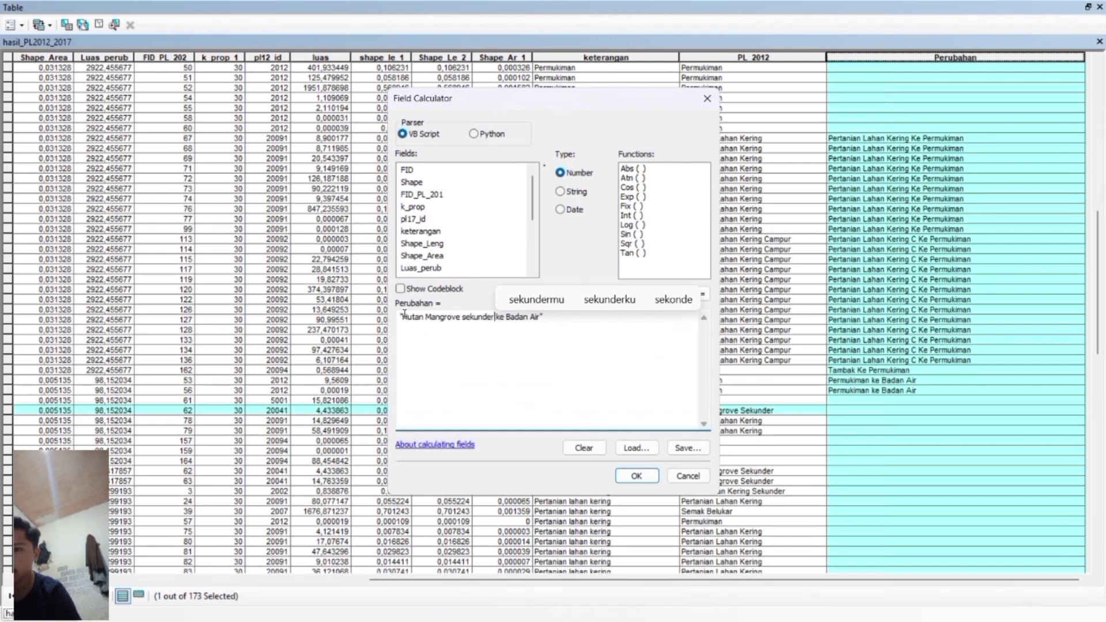
pyautogui.click(622, 475)
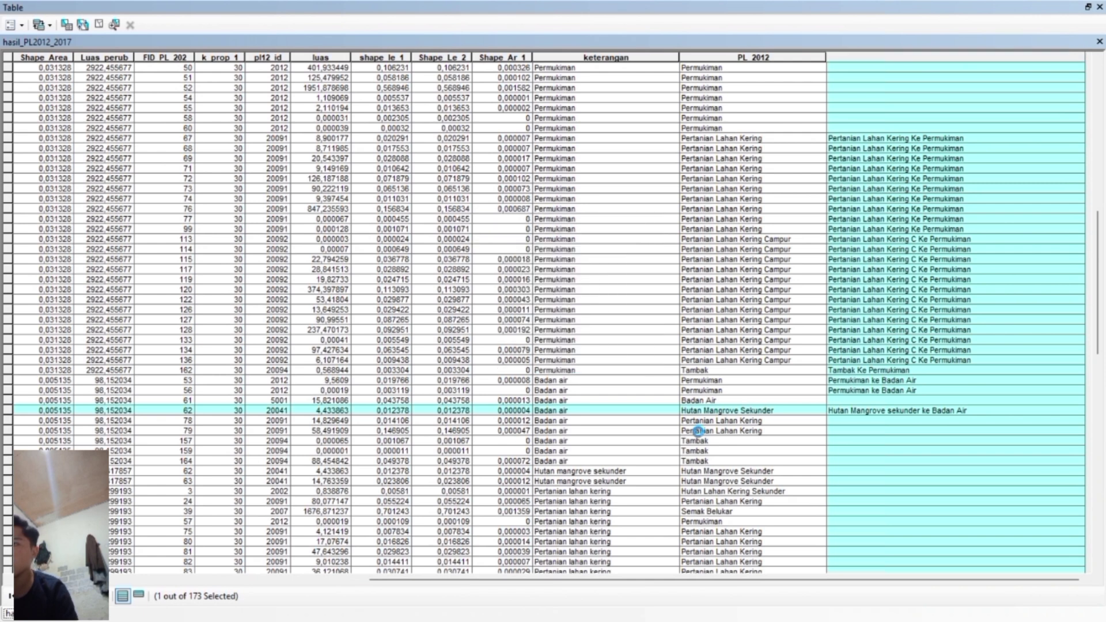
# Replace the query's PL_2012 class with Pertanian Lahan Kering, keeping keterangan = 'Badan air', then close
pyautogui.click(67, 24)
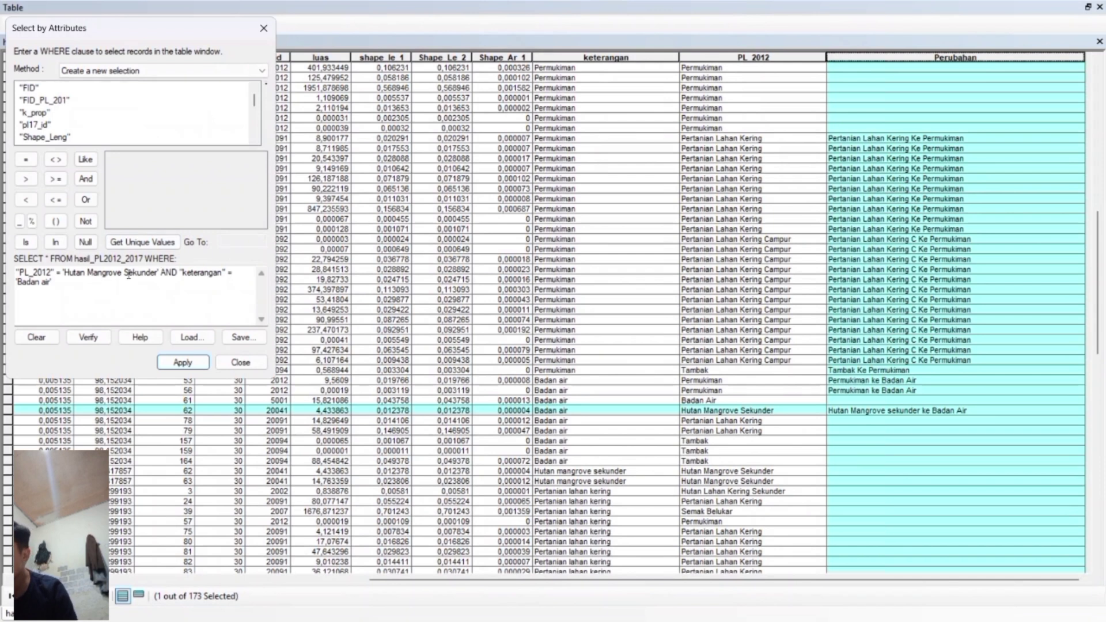
pyautogui.click(160, 272)
pyautogui.moveTo(159, 272); pyautogui.dragTo(68, 271)
pyautogui.press('Delete')
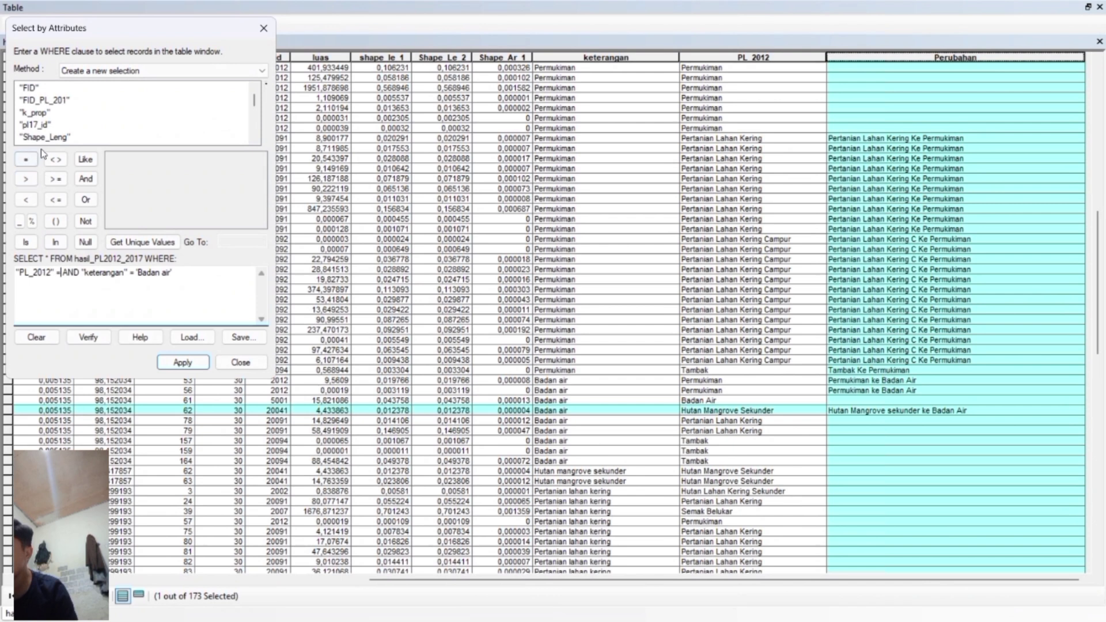
pyautogui.scroll(-3, 49, 141)
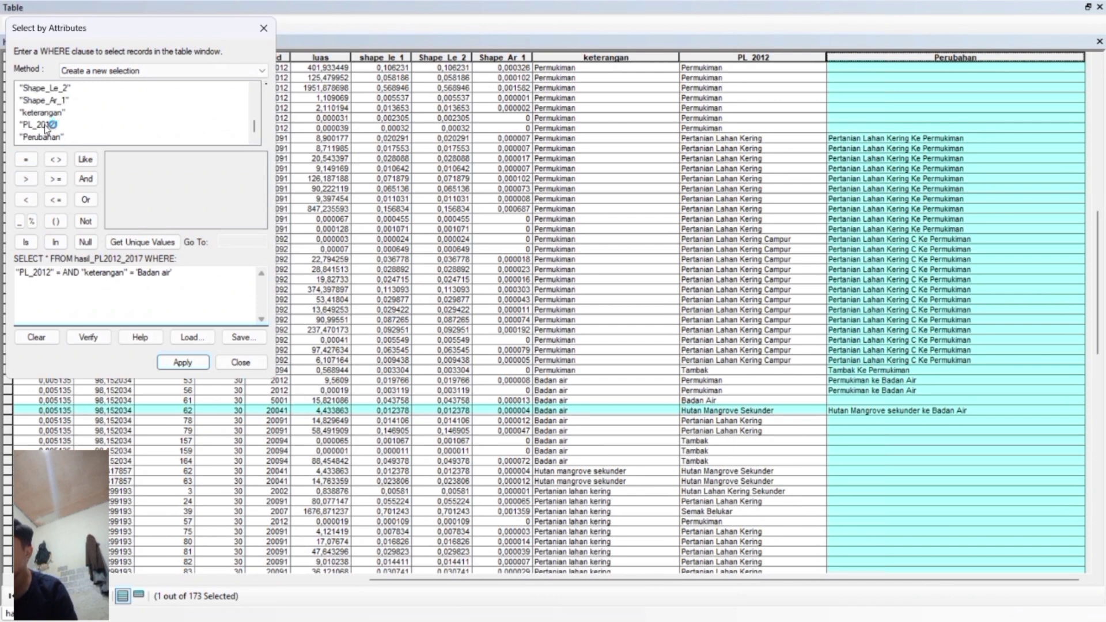
pyautogui.click(46, 124)
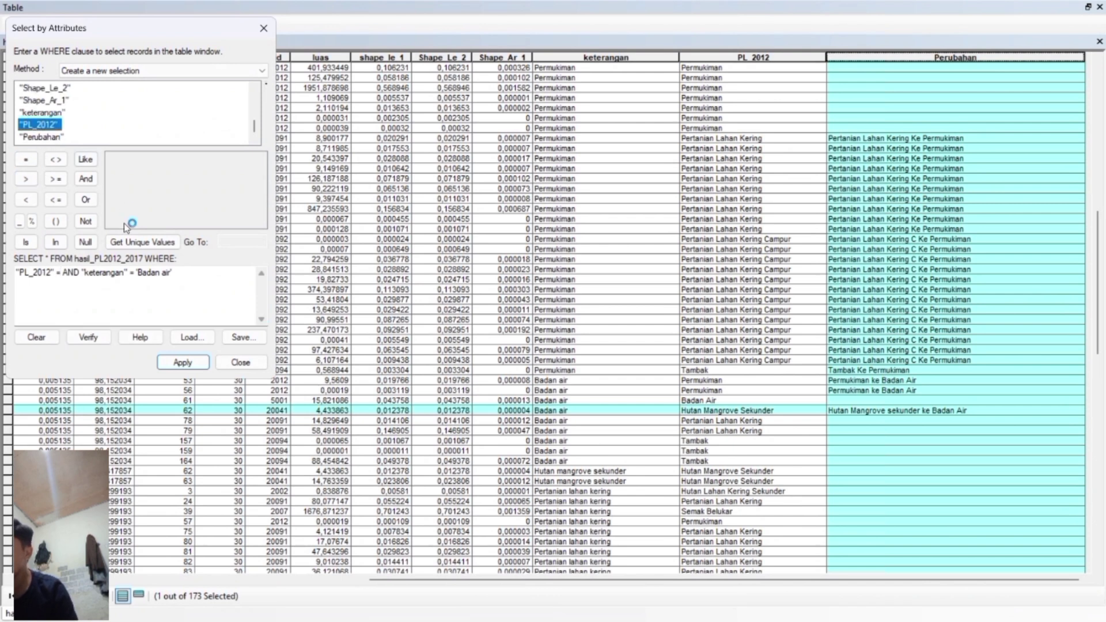
pyautogui.click(134, 242)
pyautogui.scroll(-2, 164, 197)
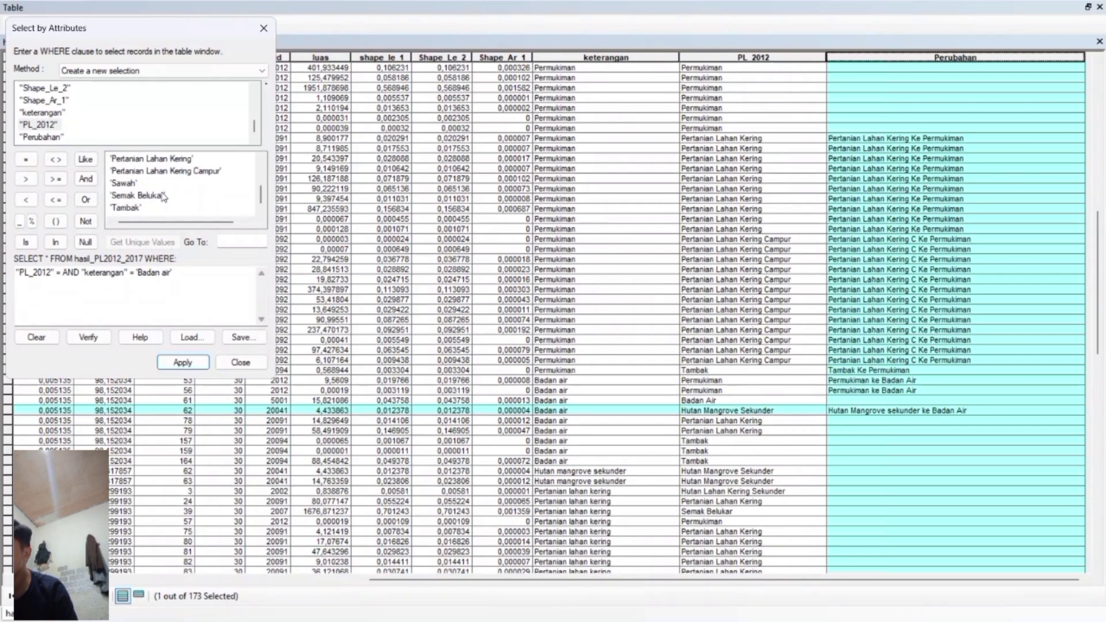
pyautogui.doubleClick(151, 158)
pyautogui.click(182, 362)
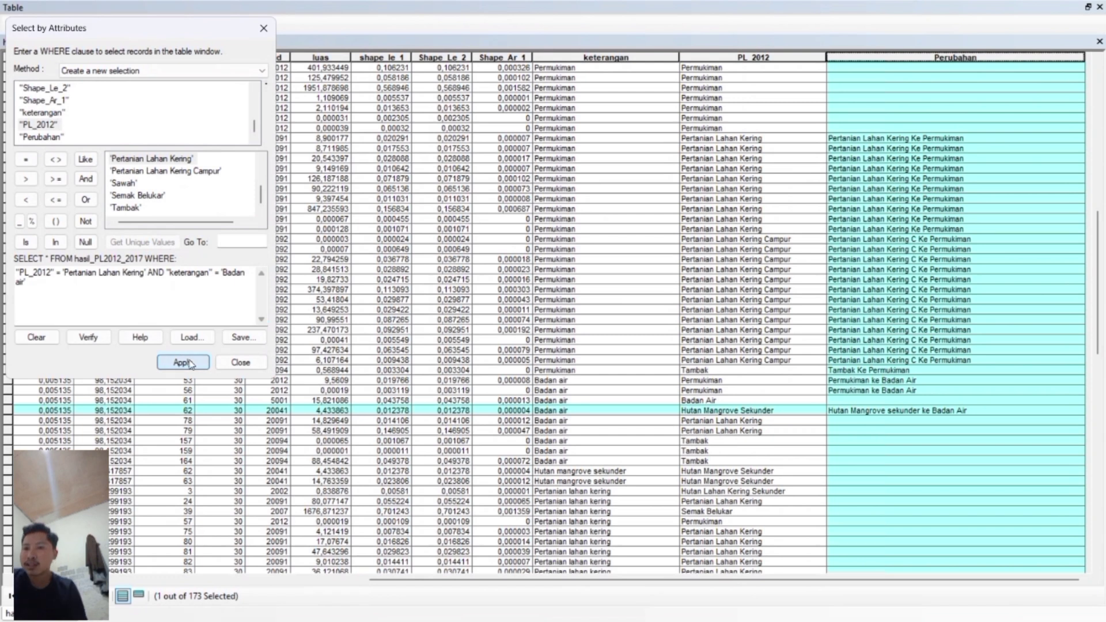
pyautogui.click(241, 363)
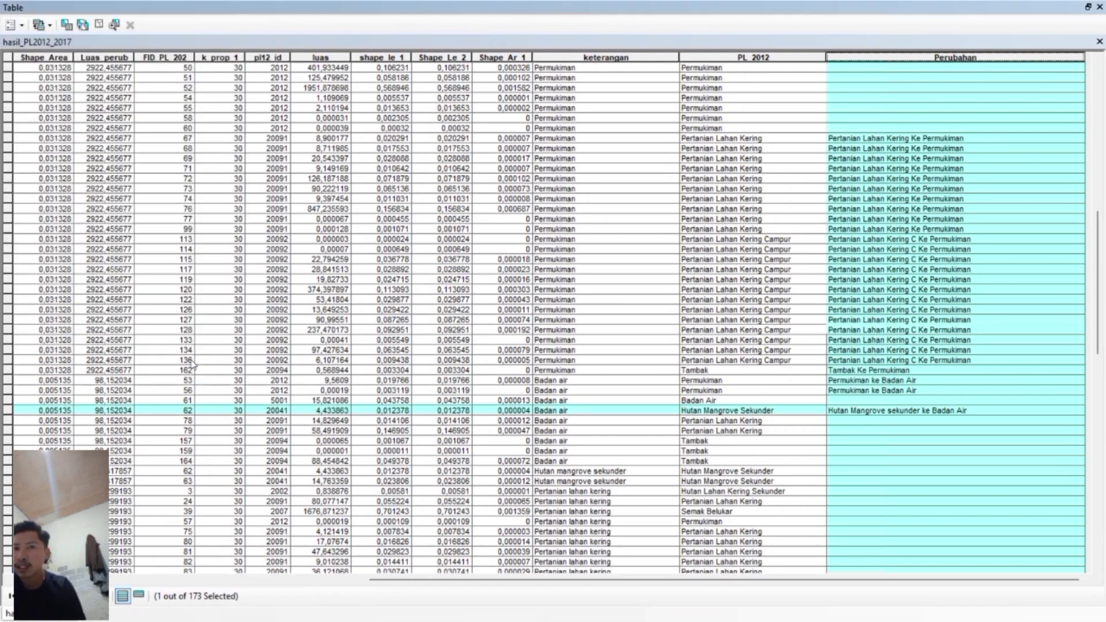
# Calculate Perubahan as "Pertanian Lahan Kering ke Badan Air" for the two selected rows
pyautogui.rightClick(928, 56)
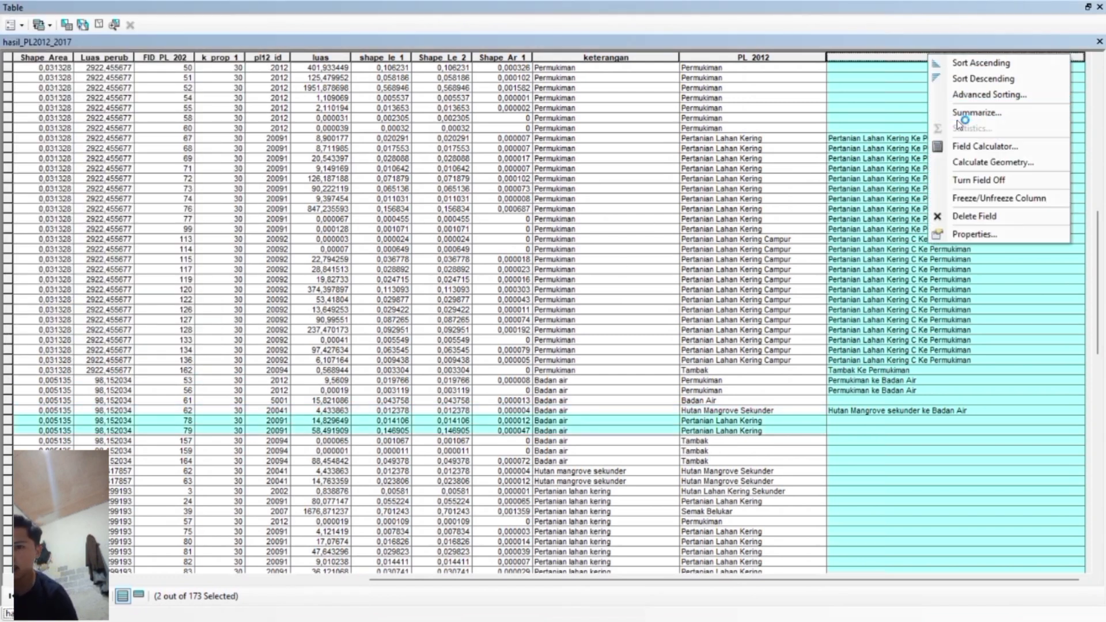
pyautogui.click(957, 148)
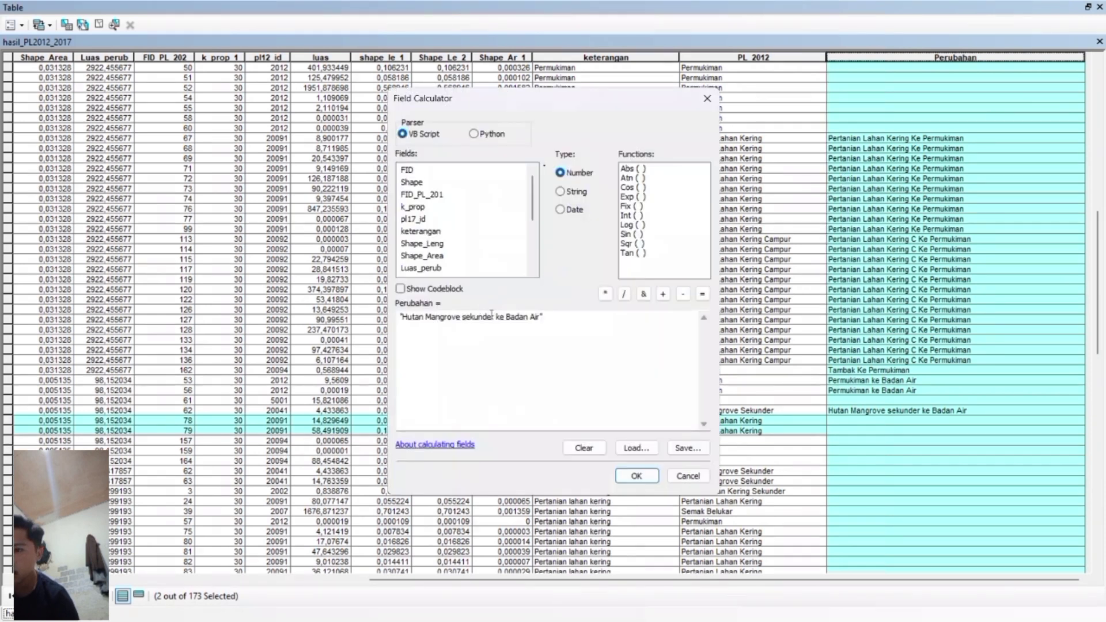
pyautogui.click(495, 312)
pyautogui.moveTo(472, 310); pyautogui.dragTo(412, 310)
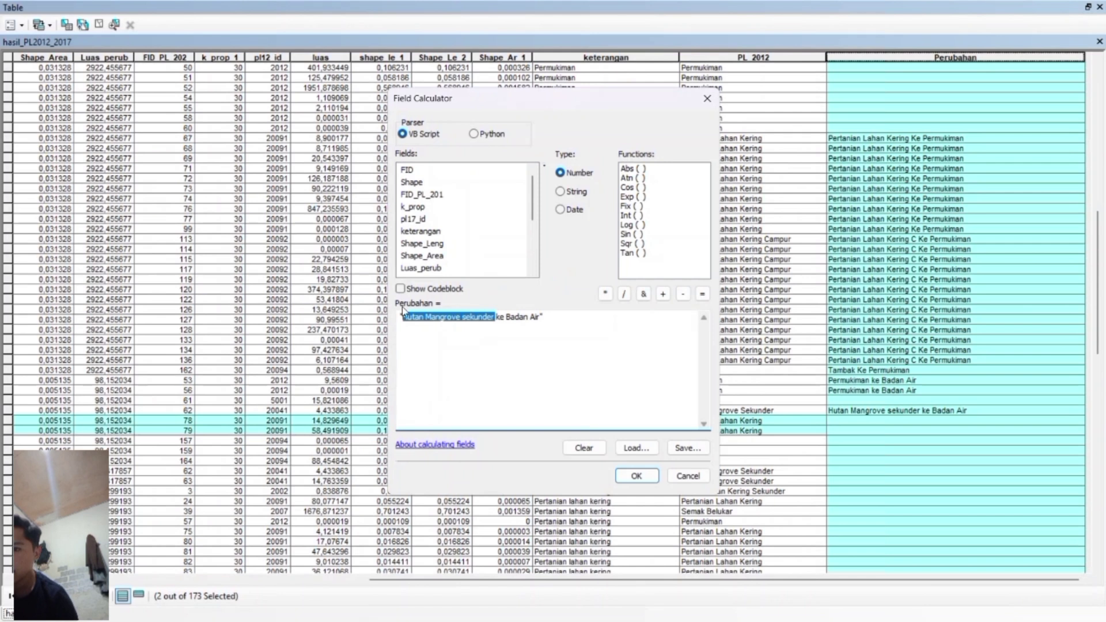
pyautogui.press('BackSpace')
pyautogui.write('Pertanian Lahan')
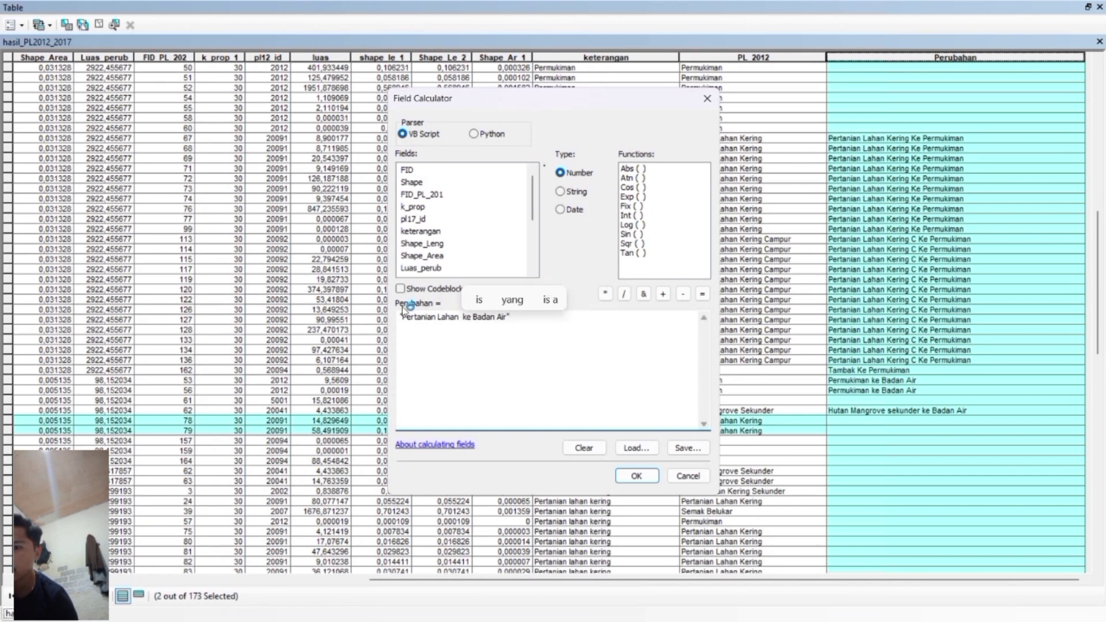
pyautogui.write(' Kerin')
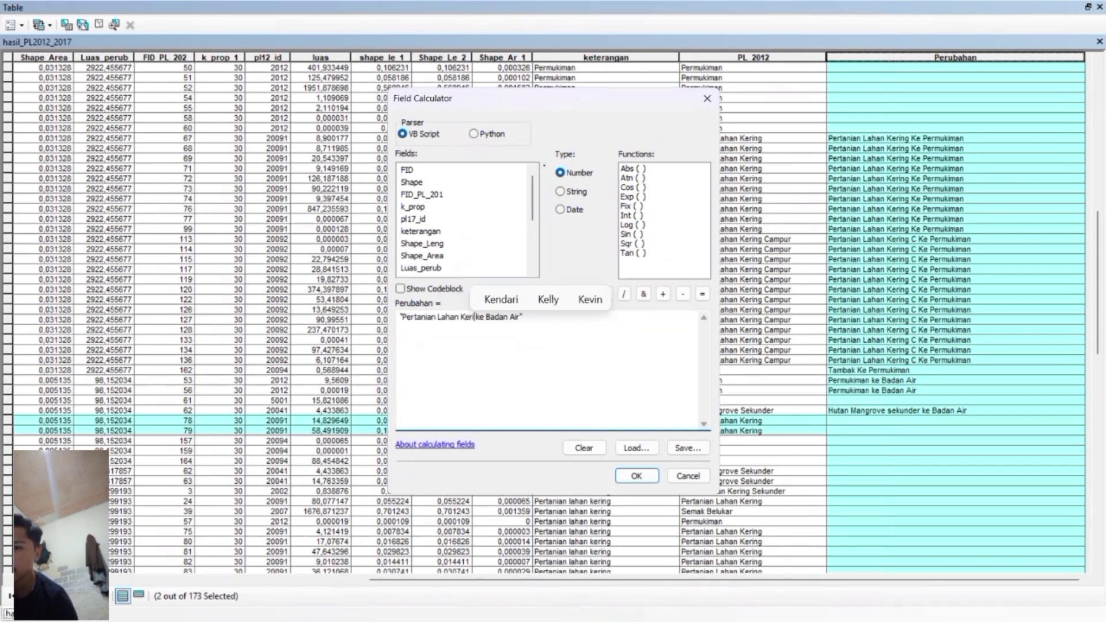
pyautogui.click(636, 476)
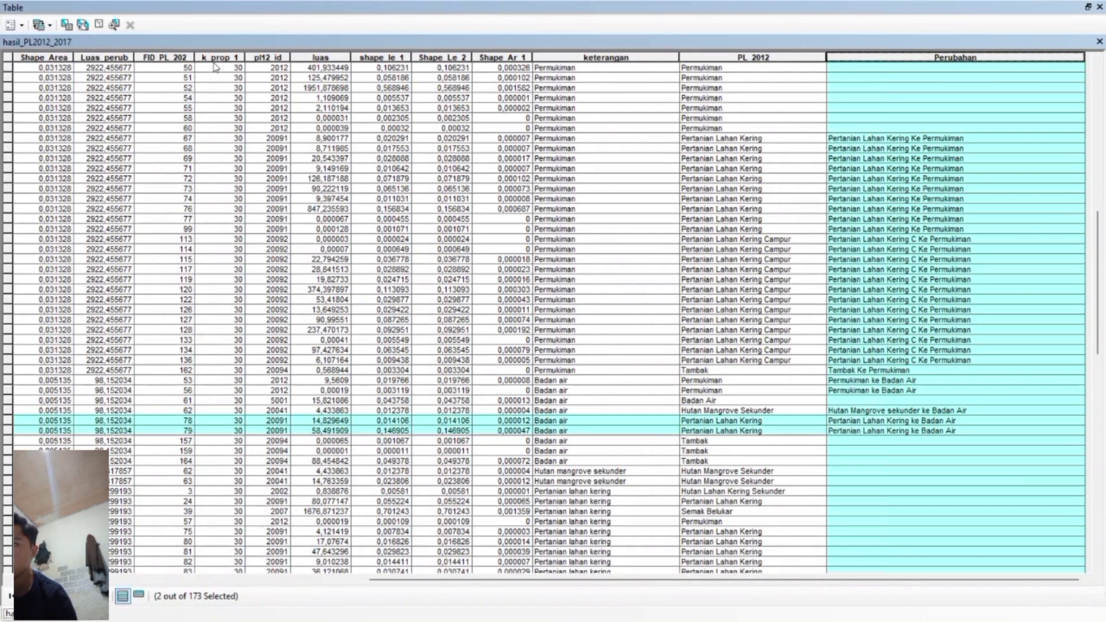
# Remove the PL_2012 value from the query, then close the query and the attribute table
pyautogui.click(65, 26)
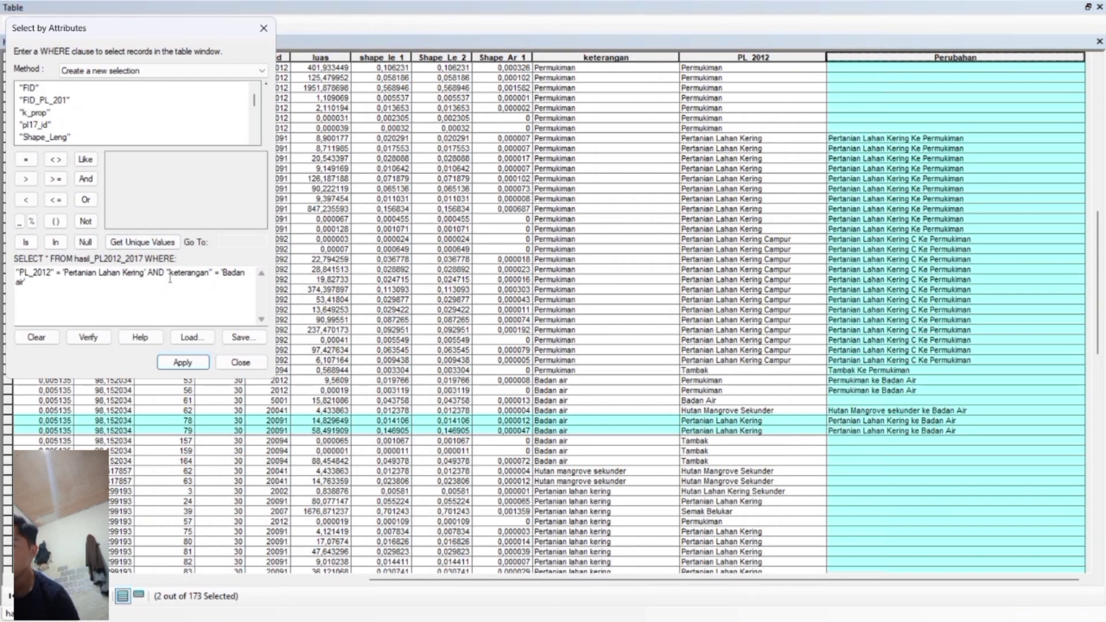
pyautogui.moveTo(150, 272); pyautogui.dragTo(78, 263)
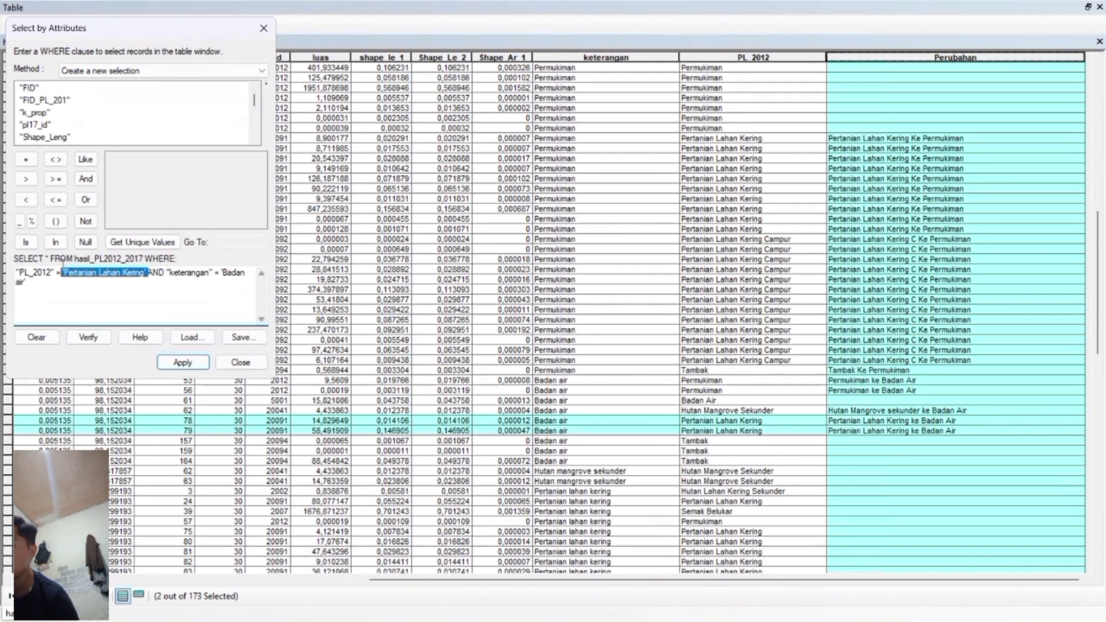
pyautogui.press('Delete')
pyautogui.scroll(-3, 58, 137)
pyautogui.scroll(3, 58, 138)
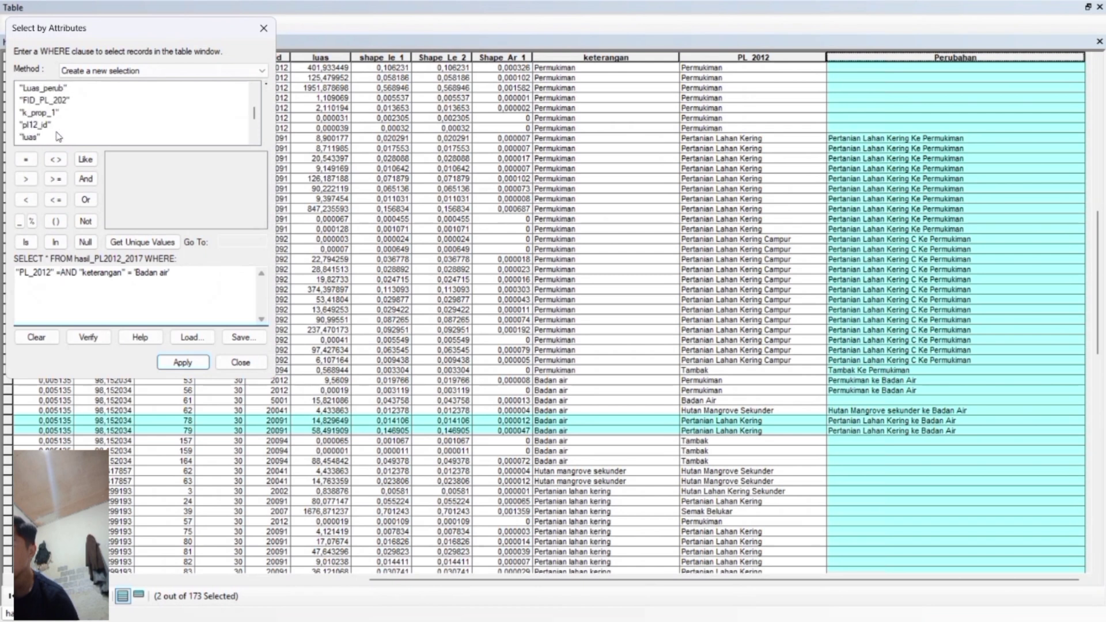
pyautogui.scroll(-3, 57, 137)
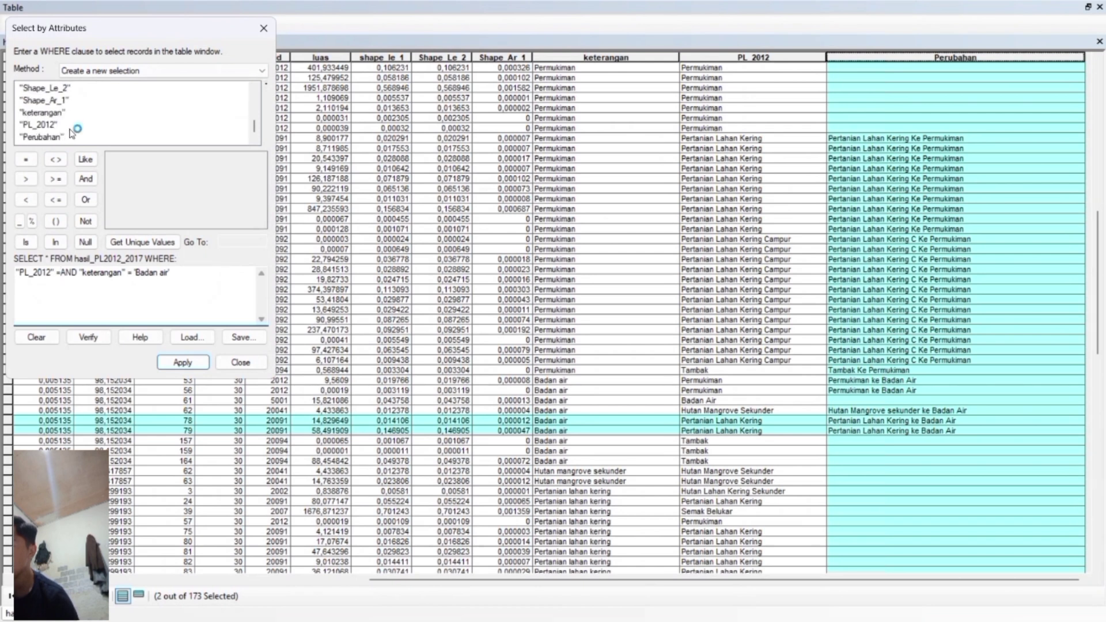
pyautogui.click(241, 360)
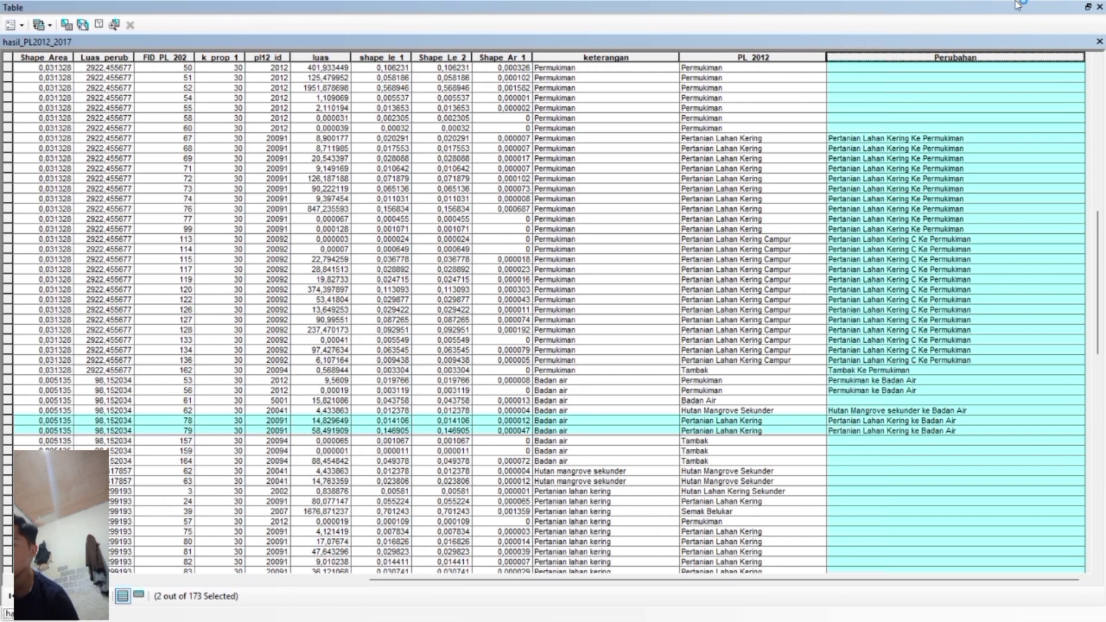
pyautogui.click(1100, 7)
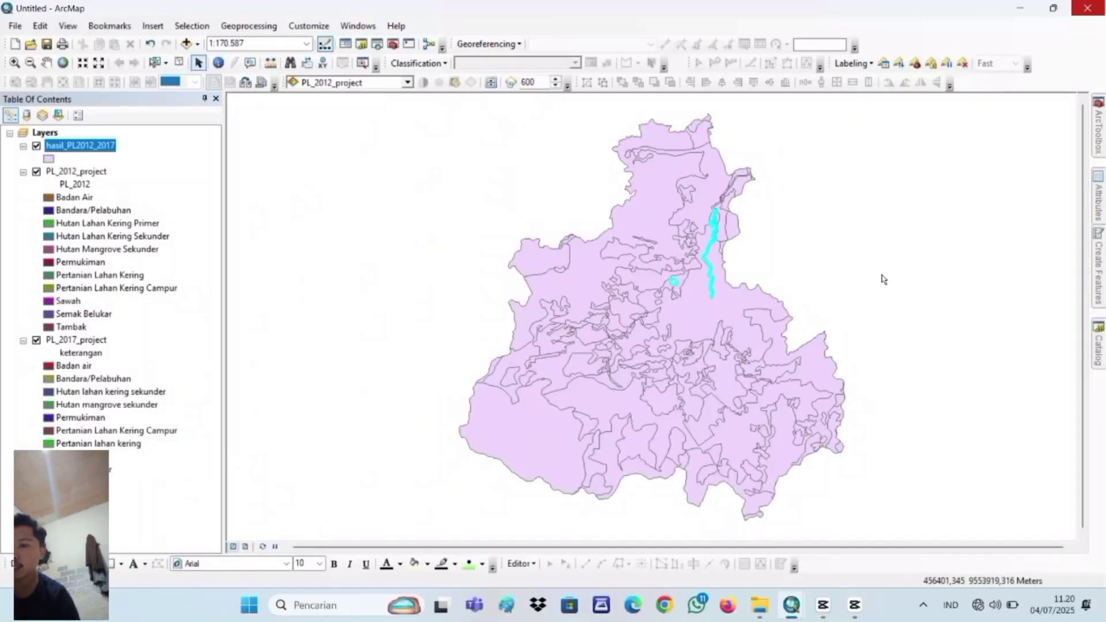
# Open the hasil_PL2012_2017 attribute table from the Table Of Contents
pyautogui.click(855, 605)
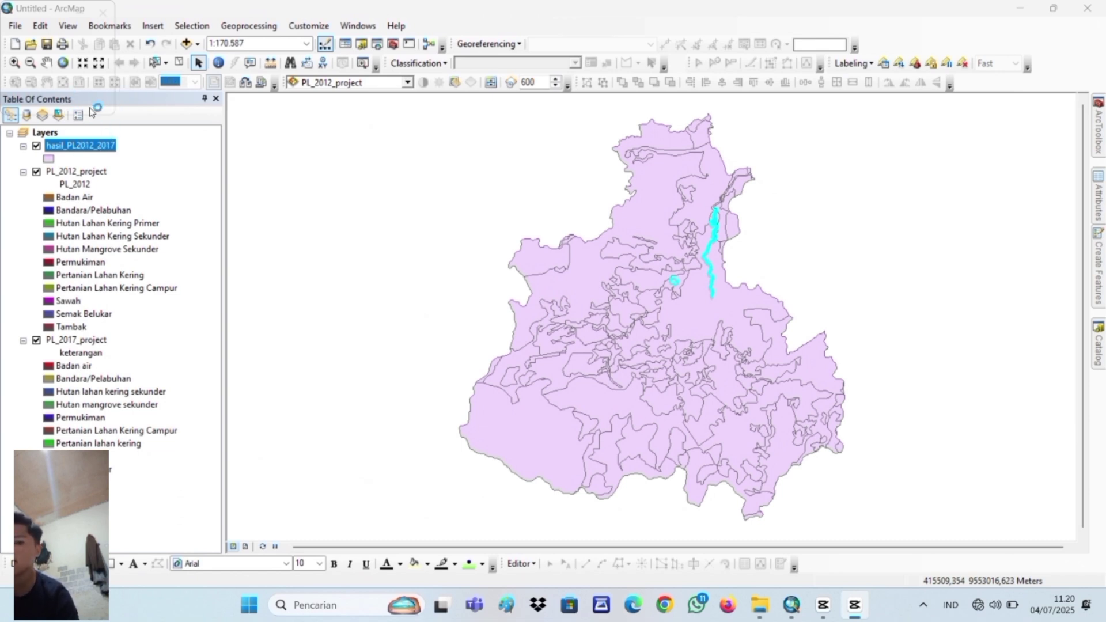
pyautogui.rightClick(99, 147)
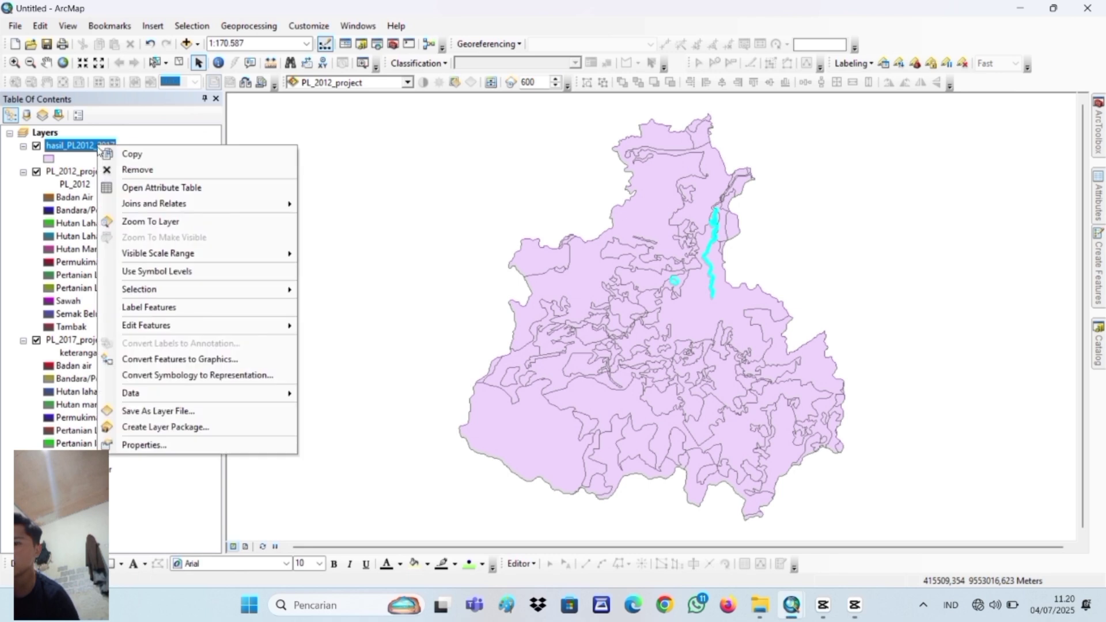
pyautogui.click(140, 186)
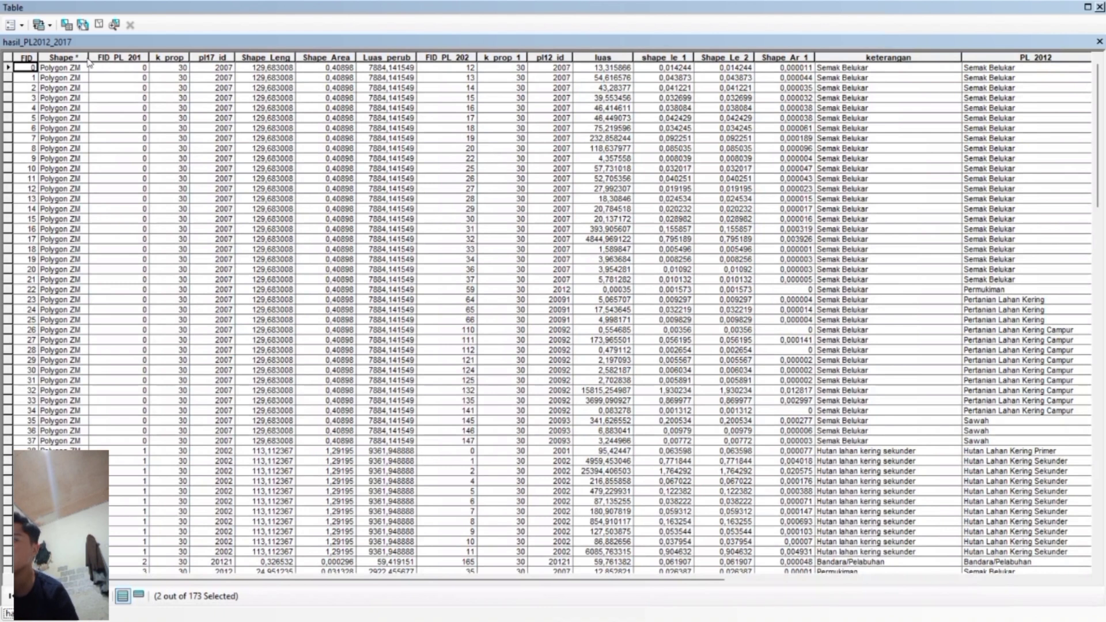
# Select the records where "PL_2012" = 'Tambak', giving 3 of 173 rows
pyautogui.click(99, 27)
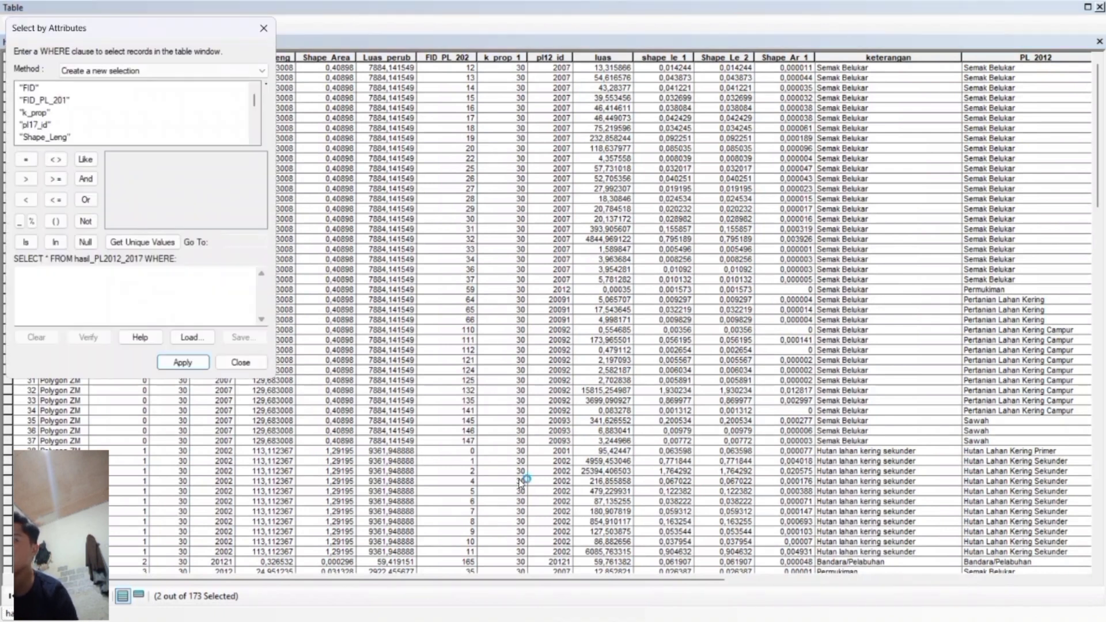
pyautogui.moveTo(373, 577); pyautogui.dragTo(634, 578)
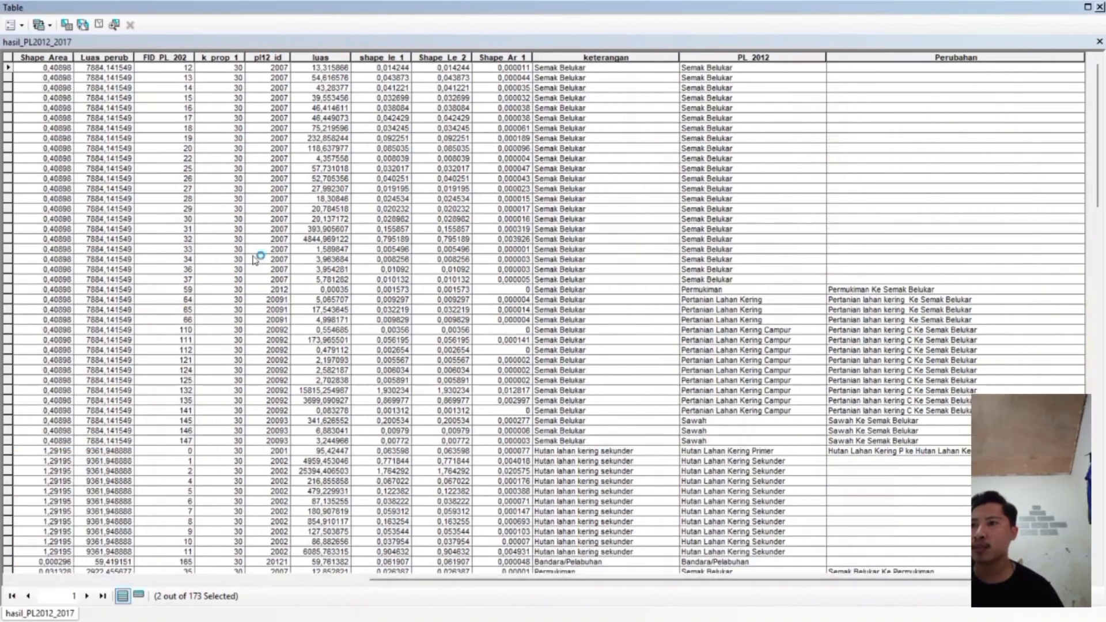
pyautogui.scroll(-20, 811, 274)
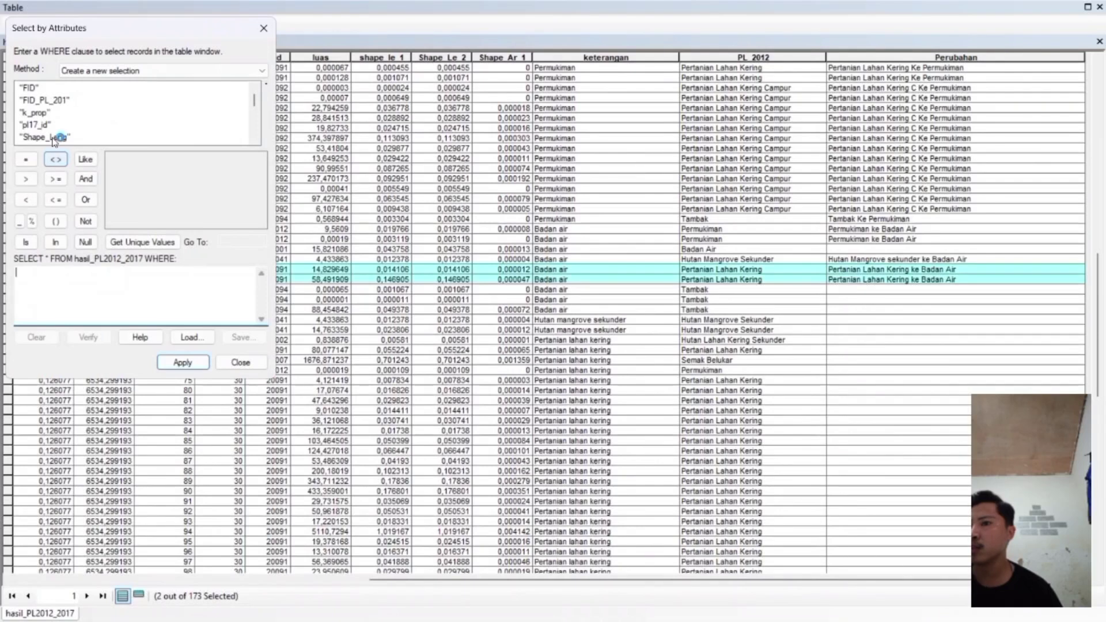
pyautogui.scroll(-4, 36, 133)
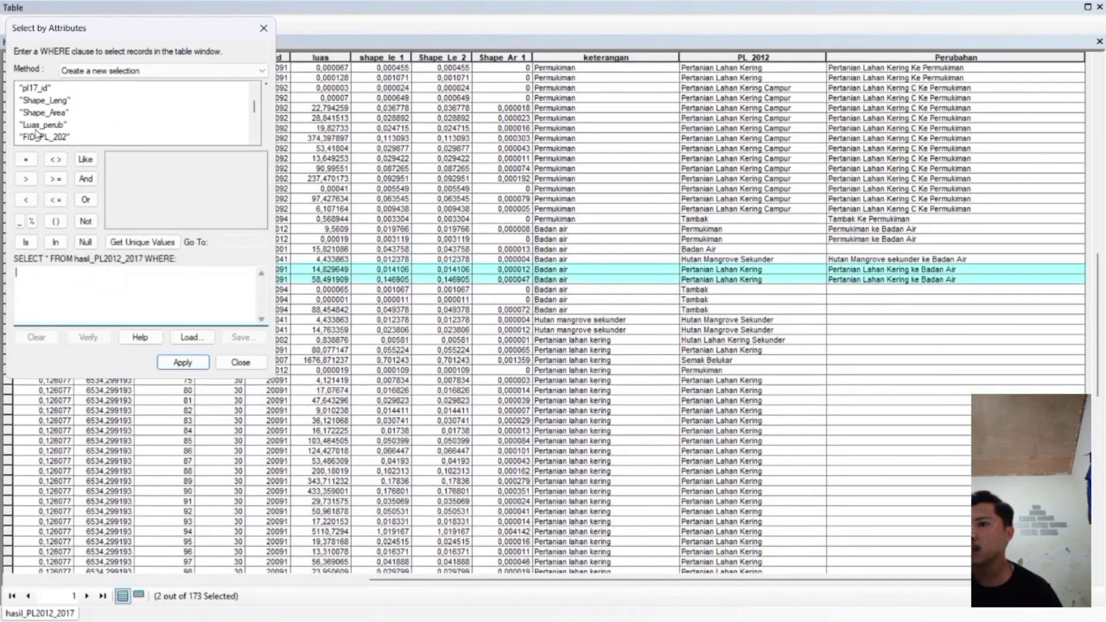
pyautogui.click(36, 128)
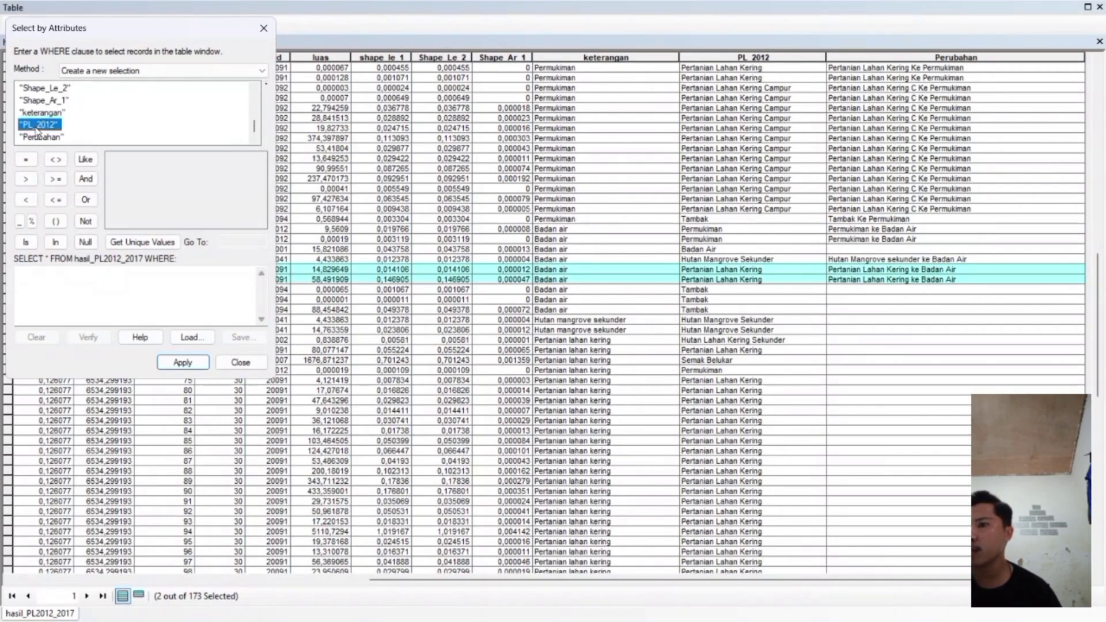
pyautogui.doubleClick(36, 127)
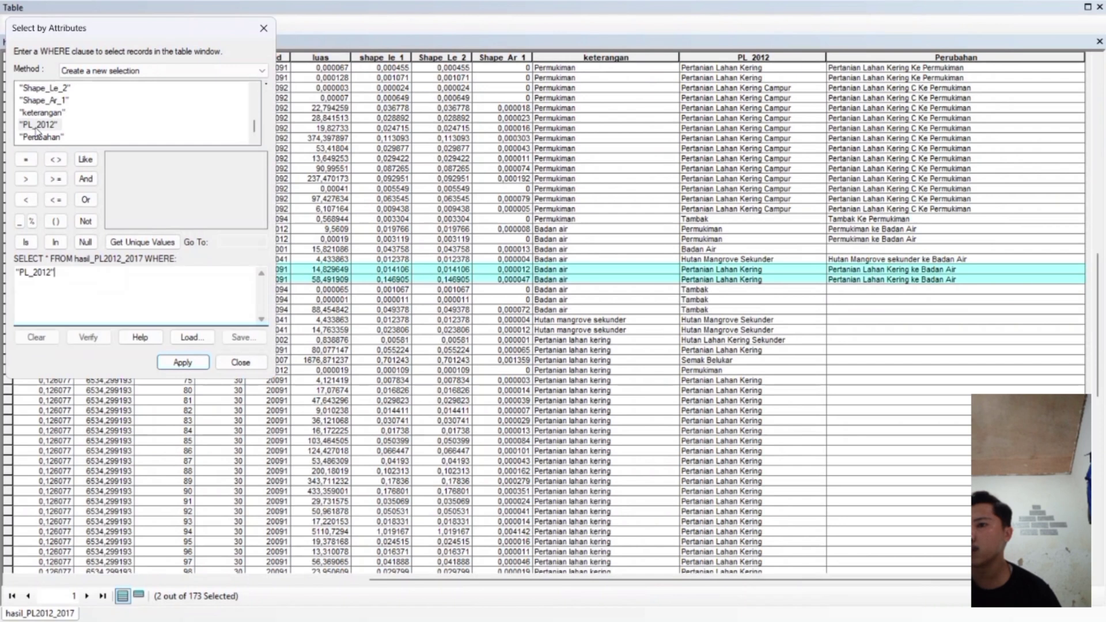
pyautogui.click(27, 159)
pyautogui.click(141, 242)
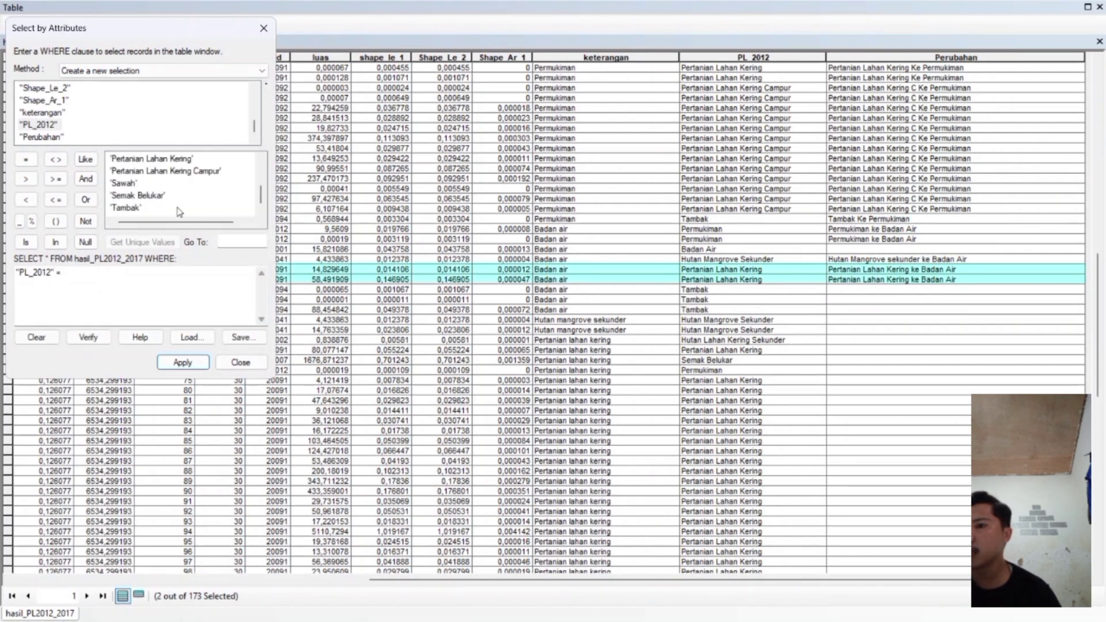
pyautogui.doubleClick(133, 209)
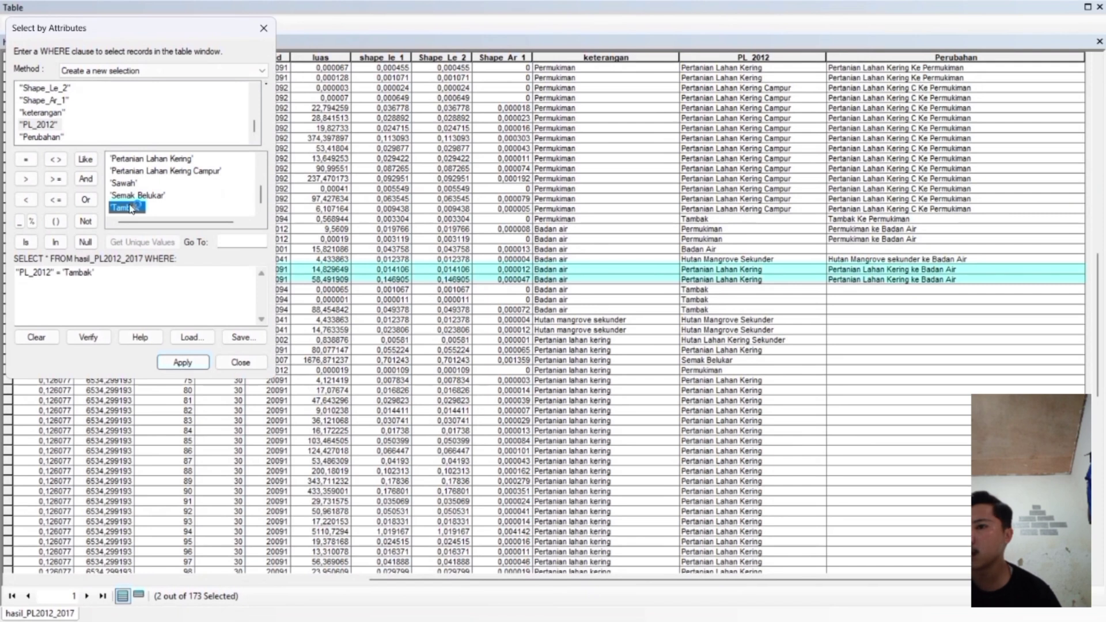
pyautogui.click(183, 363)
pyautogui.click(241, 362)
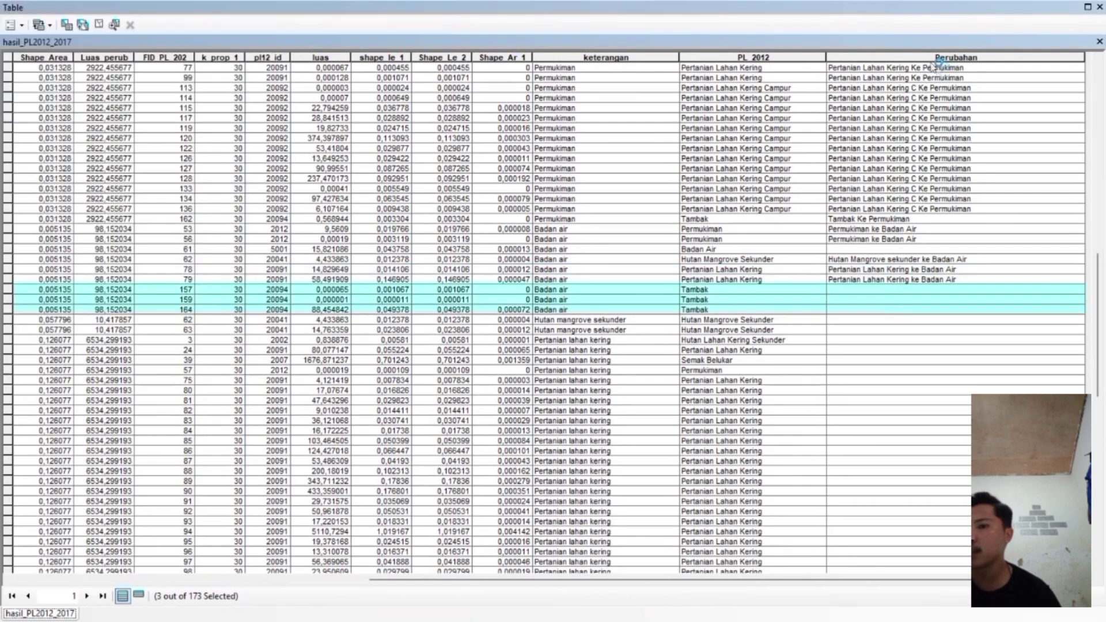
pyautogui.click(925, 58)
# Calculate Perubahan as "Tambak ke Badan Air" for the three selected records
pyautogui.rightClick(925, 58)
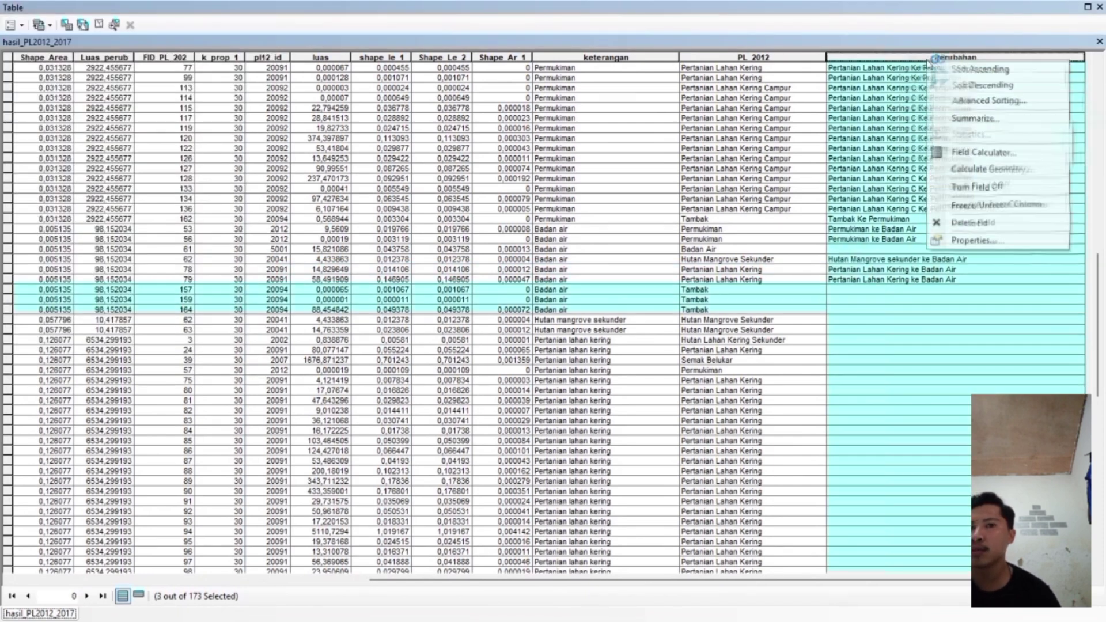
pyautogui.click(952, 152)
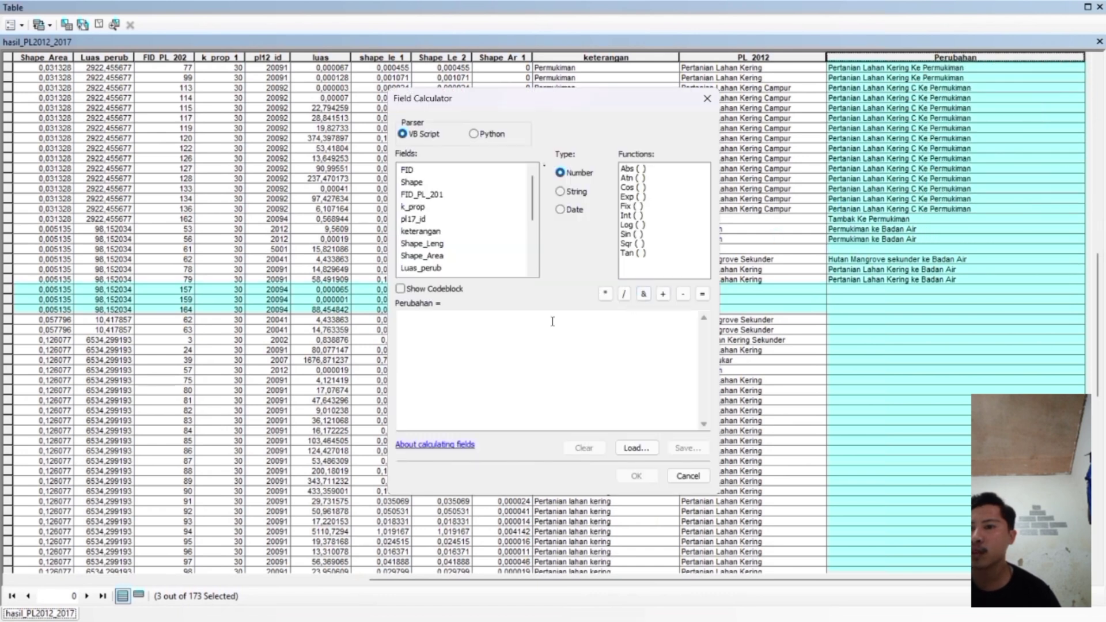
pyautogui.click(509, 326)
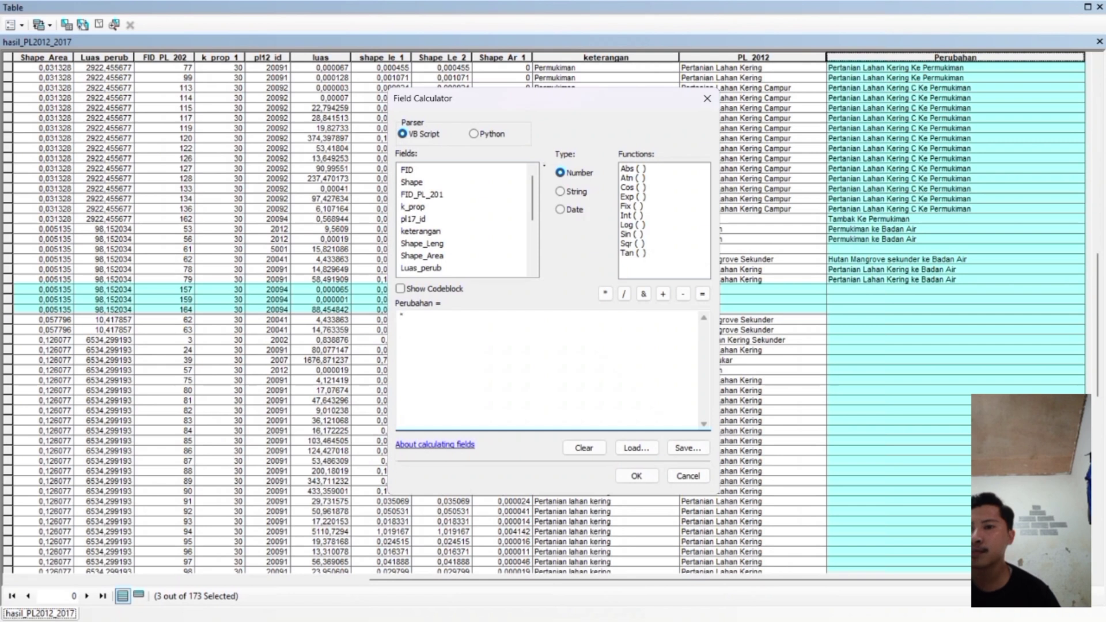
pyautogui.moveTo(538, 101); pyautogui.dragTo(475, 101)
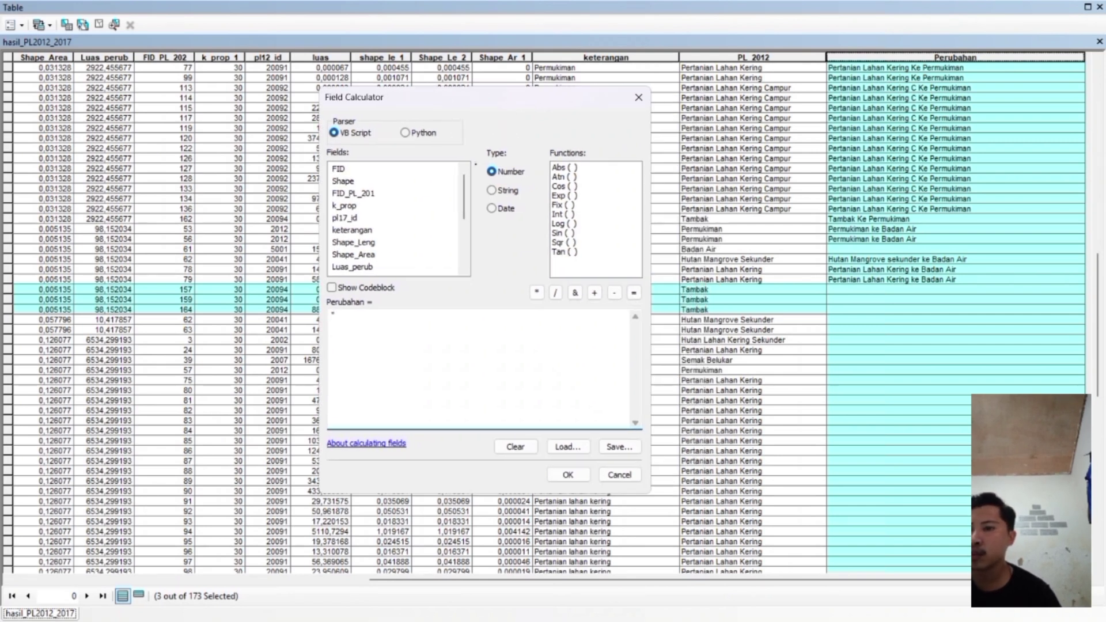
pyautogui.write('mb')
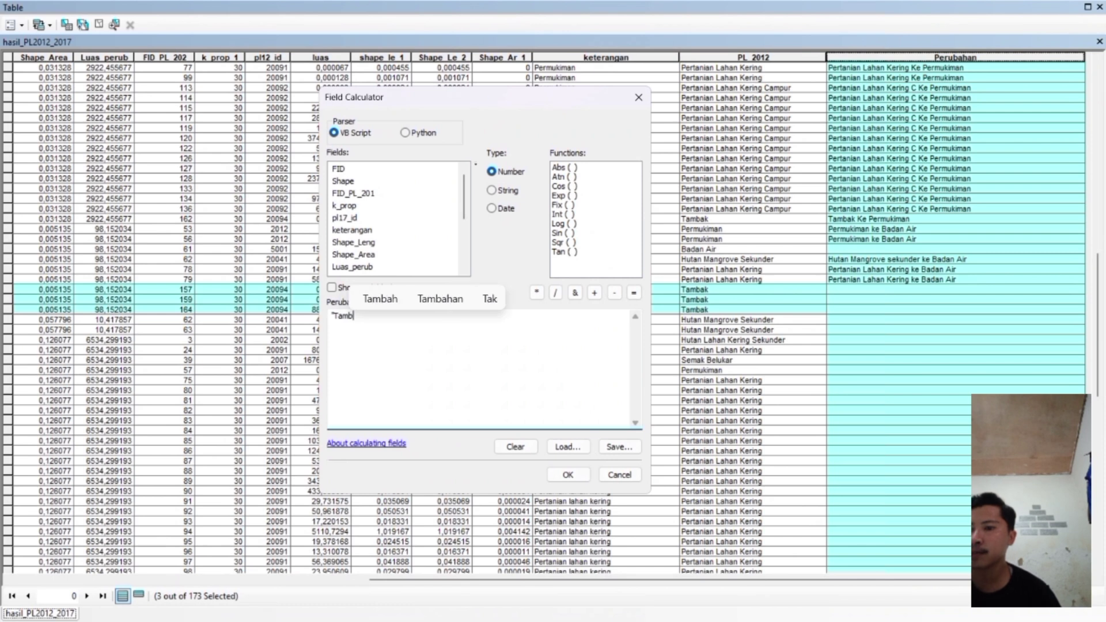
pyautogui.write('ak K')
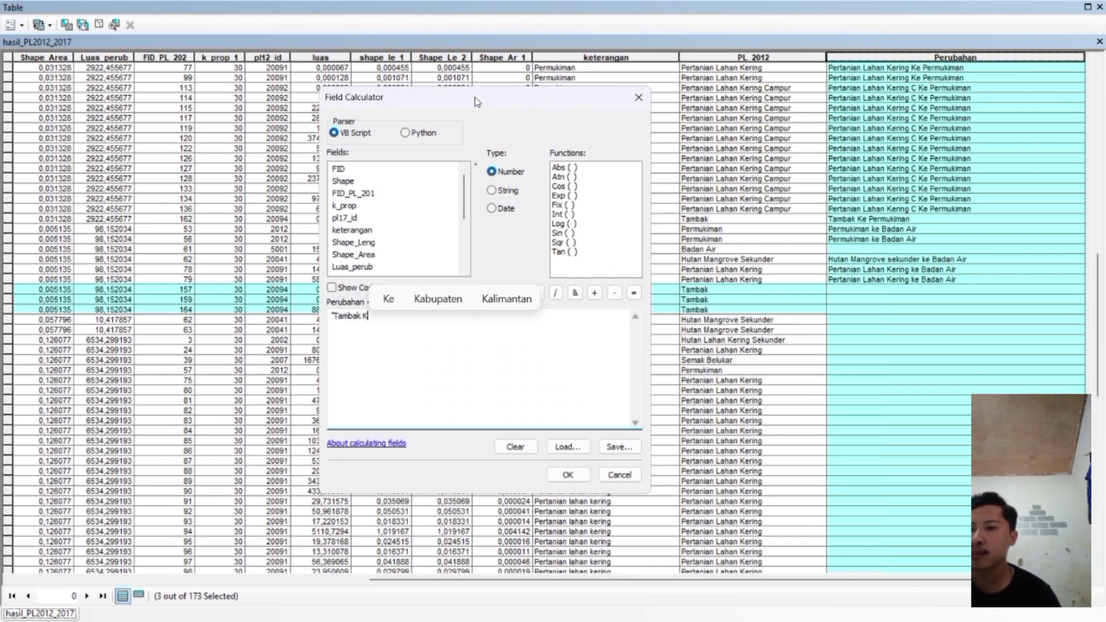
pyautogui.press('BackSpace')
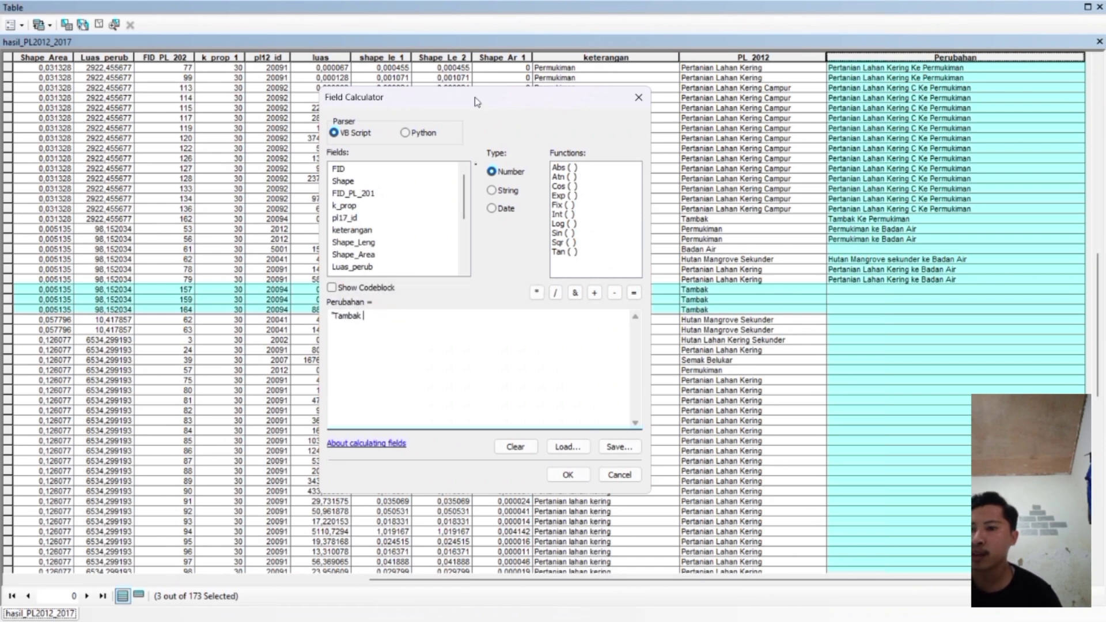
pyautogui.write('ke Bna')
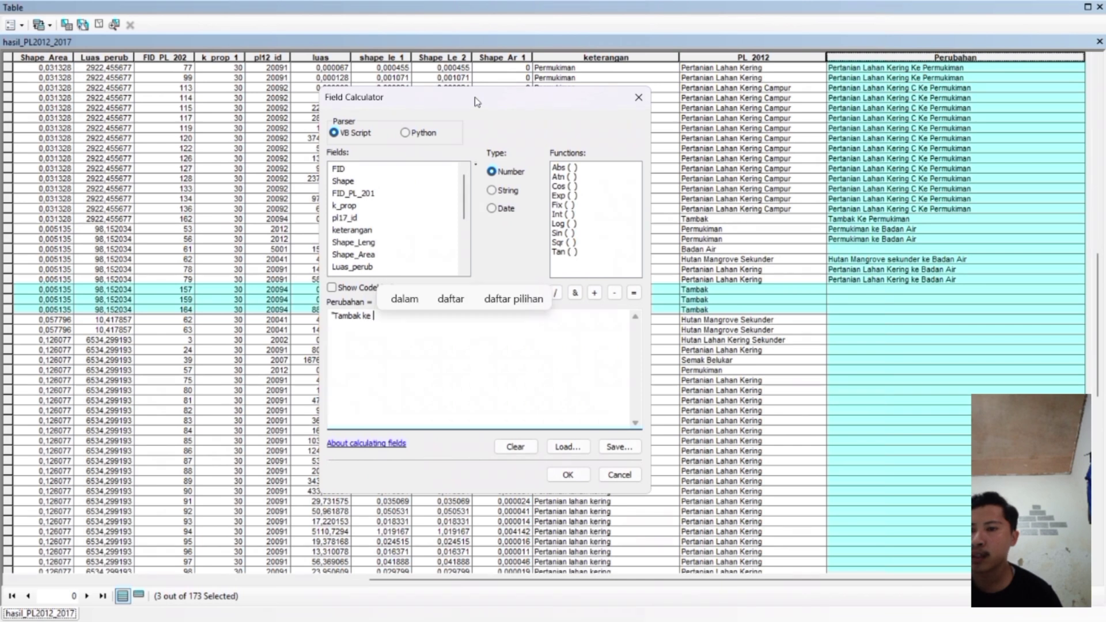
pyautogui.write('dan')
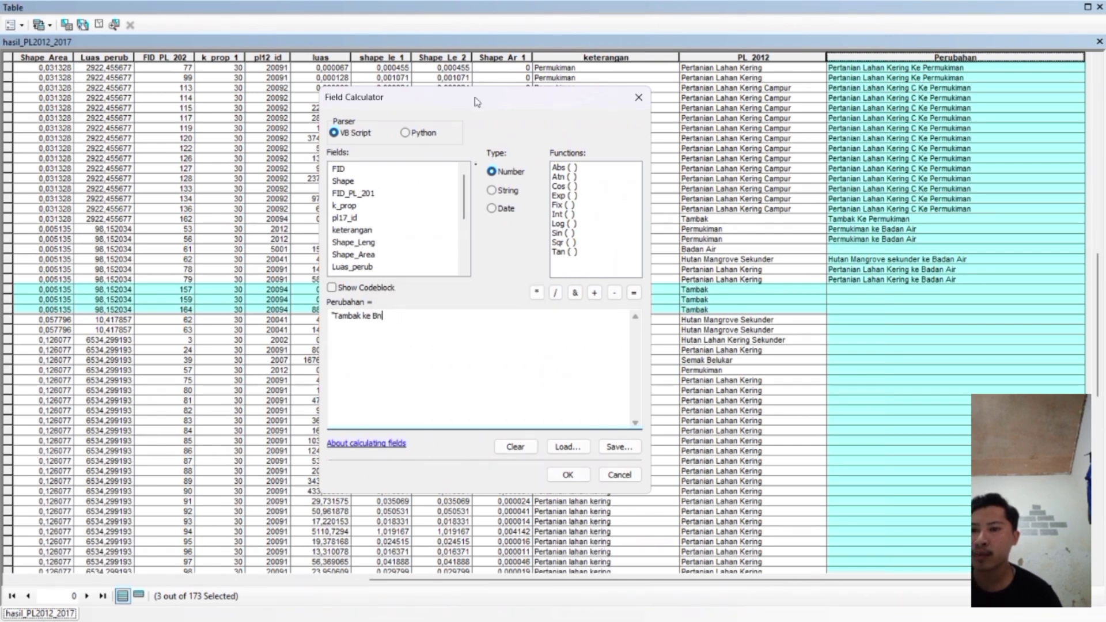
pyautogui.write('dan Air')
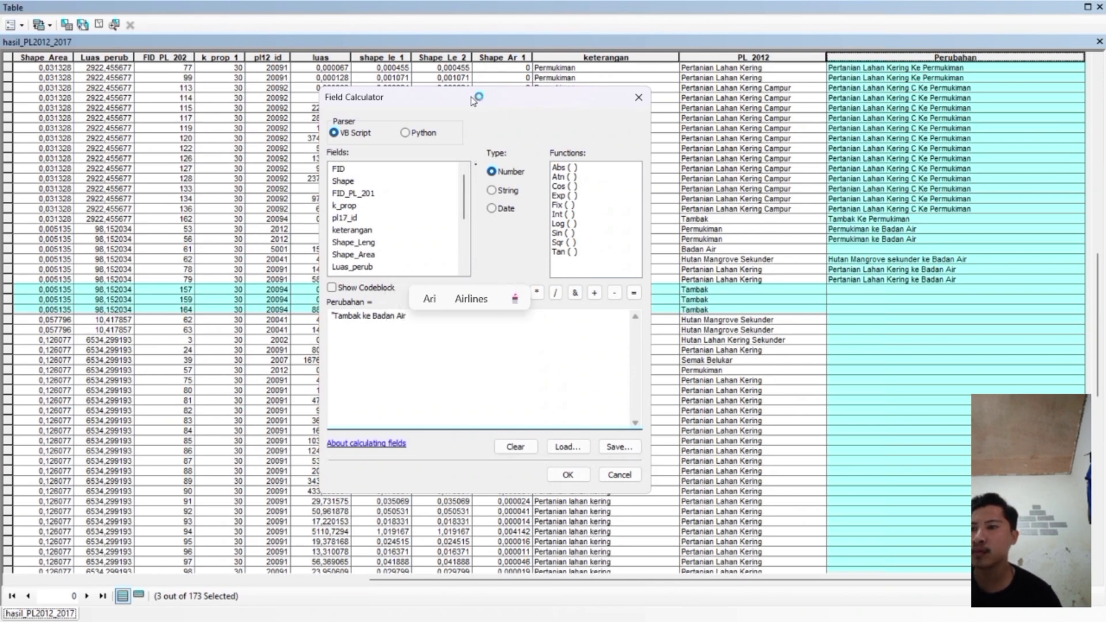
pyautogui.write('"')
pyautogui.click(567, 475)
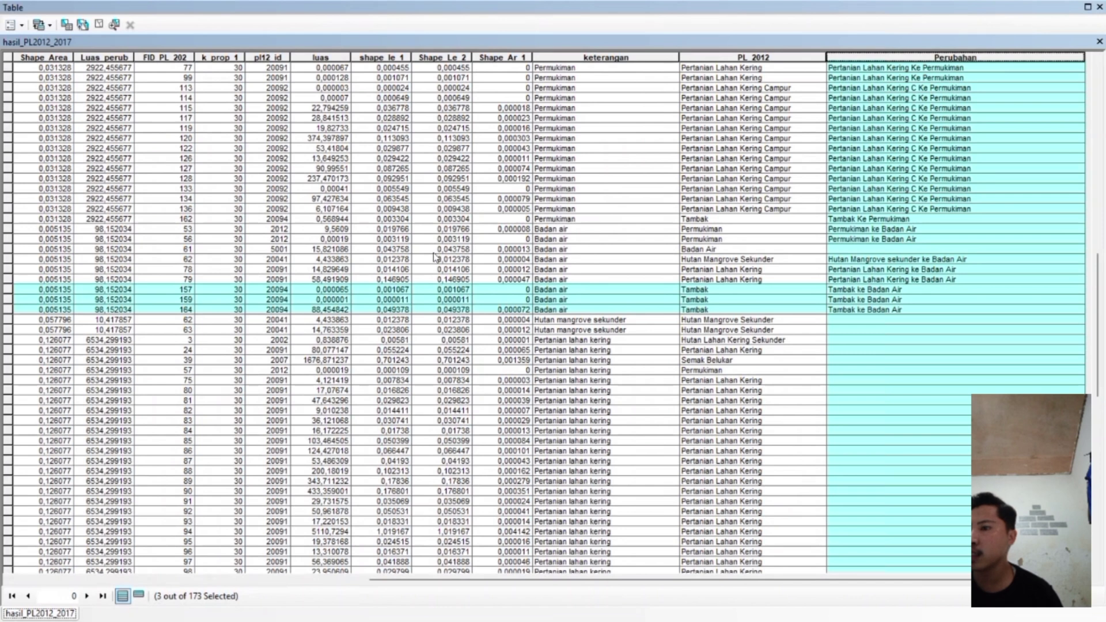
# Clear the query and start a new one with "PL_2012" = 'Hutan Lahan Kering Sekunder'
pyautogui.click(66, 25)
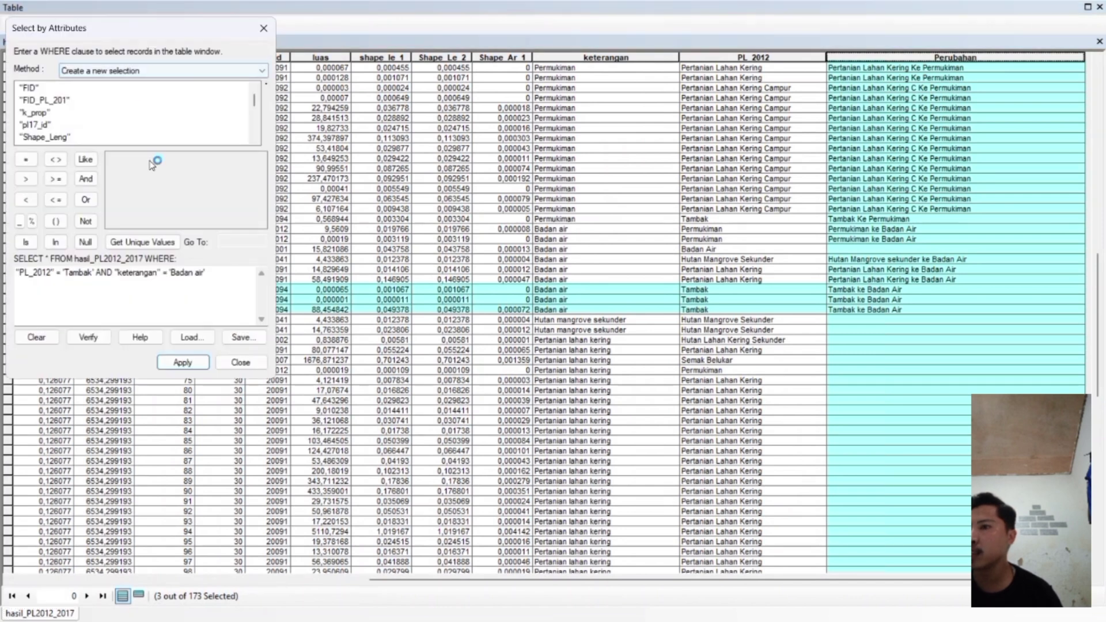
pyautogui.click(28, 340)
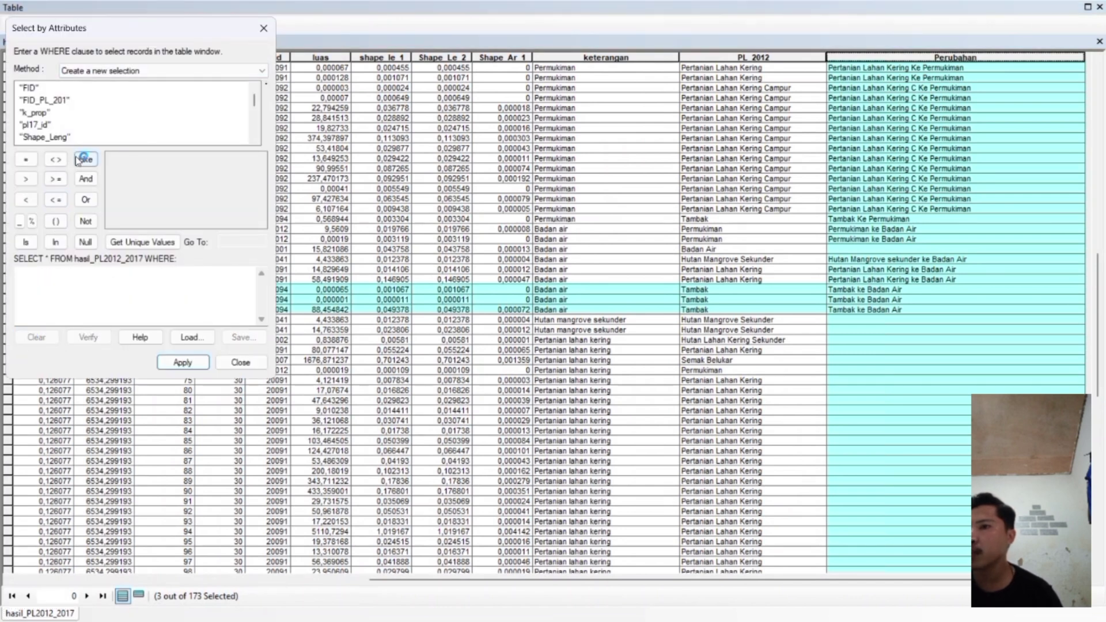
pyautogui.scroll(-5, 46, 134)
pyautogui.doubleClick(38, 125)
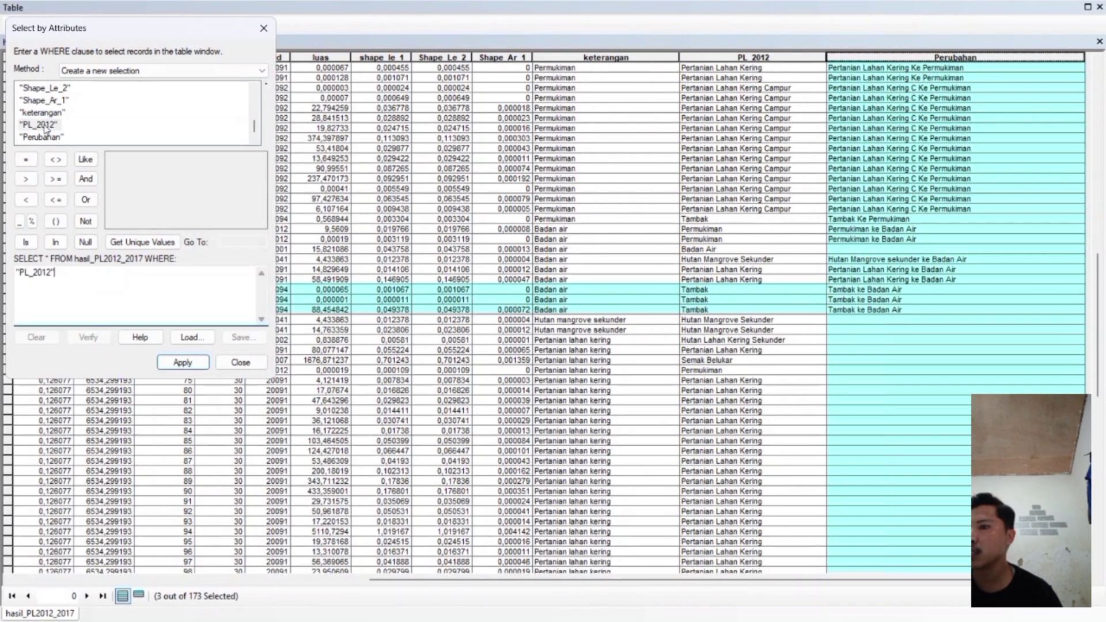
pyautogui.click(25, 159)
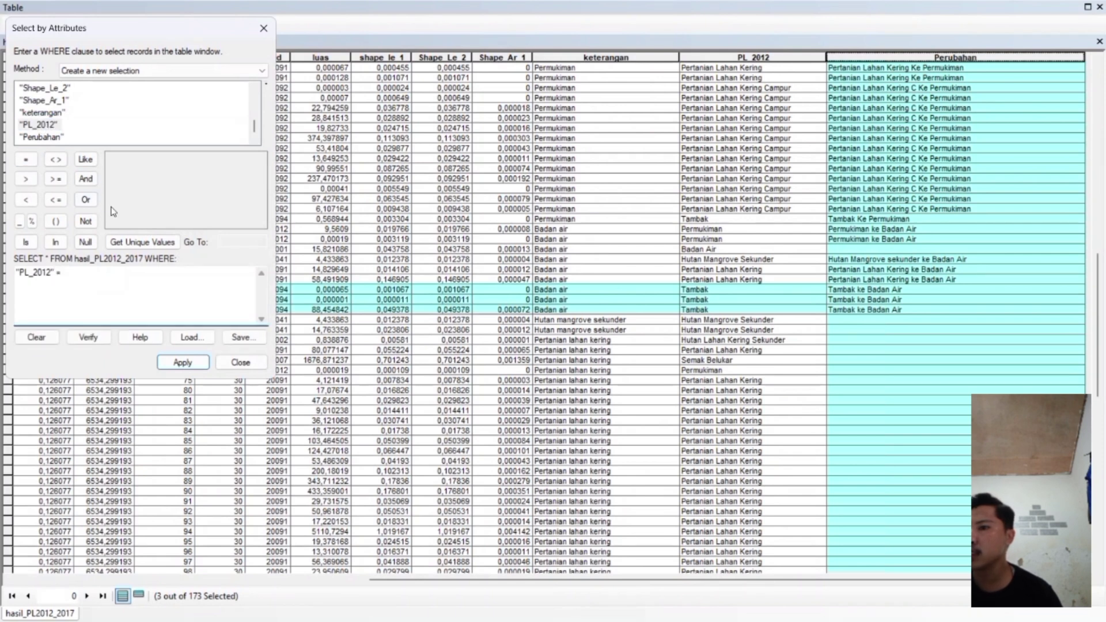
pyautogui.click(150, 243)
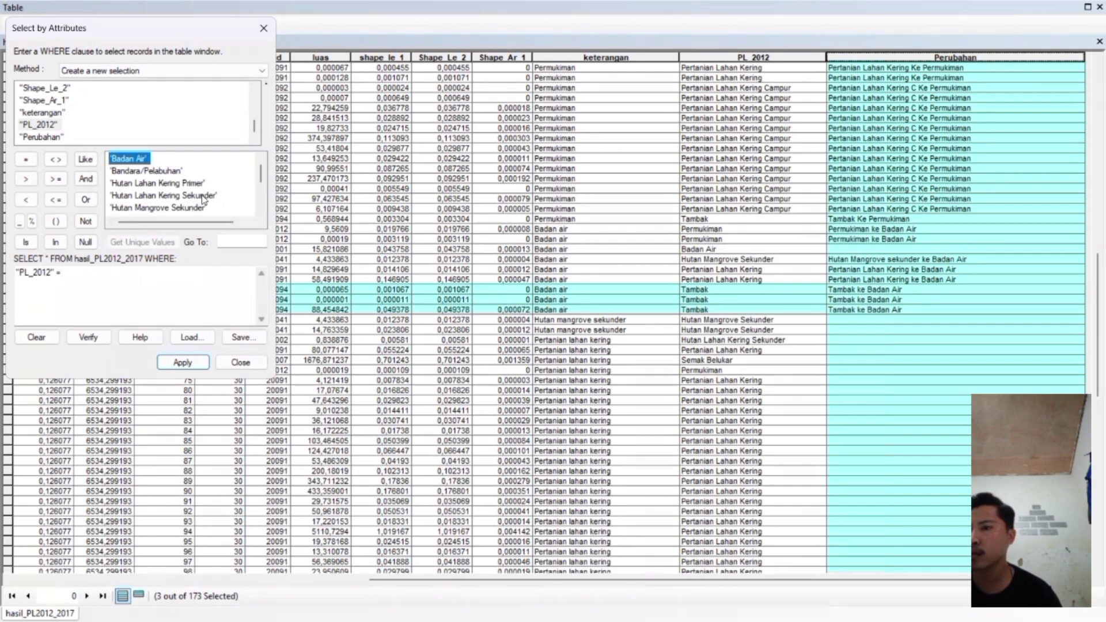
pyautogui.doubleClick(202, 196)
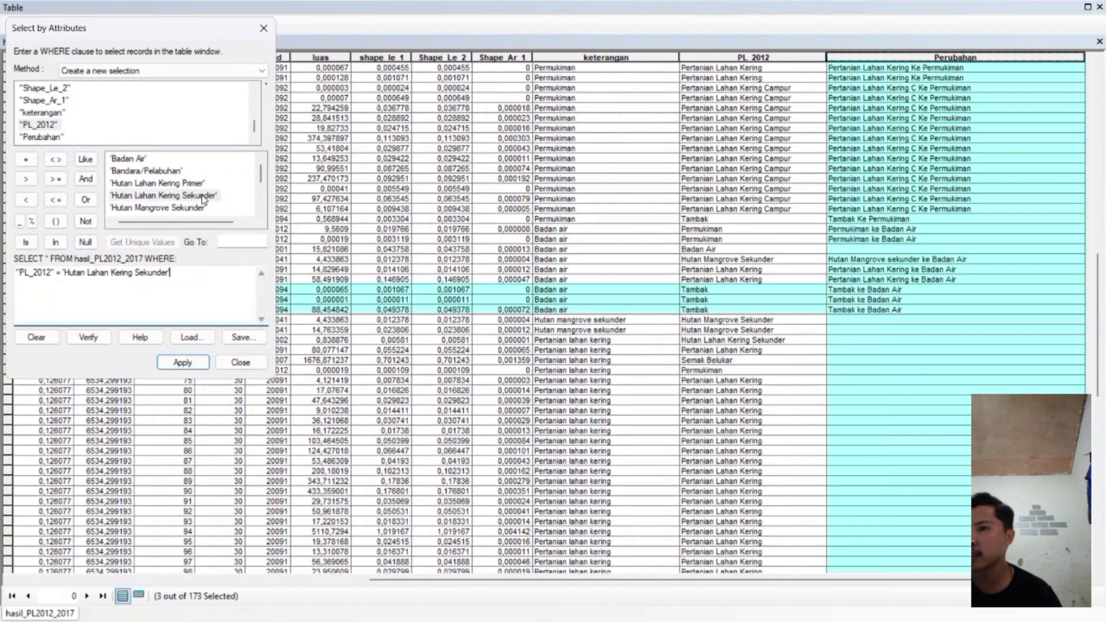
# Add AND "keterangan" = 'Pertanian lahan kering' and apply, selecting 1 record
pyautogui.click(86, 178)
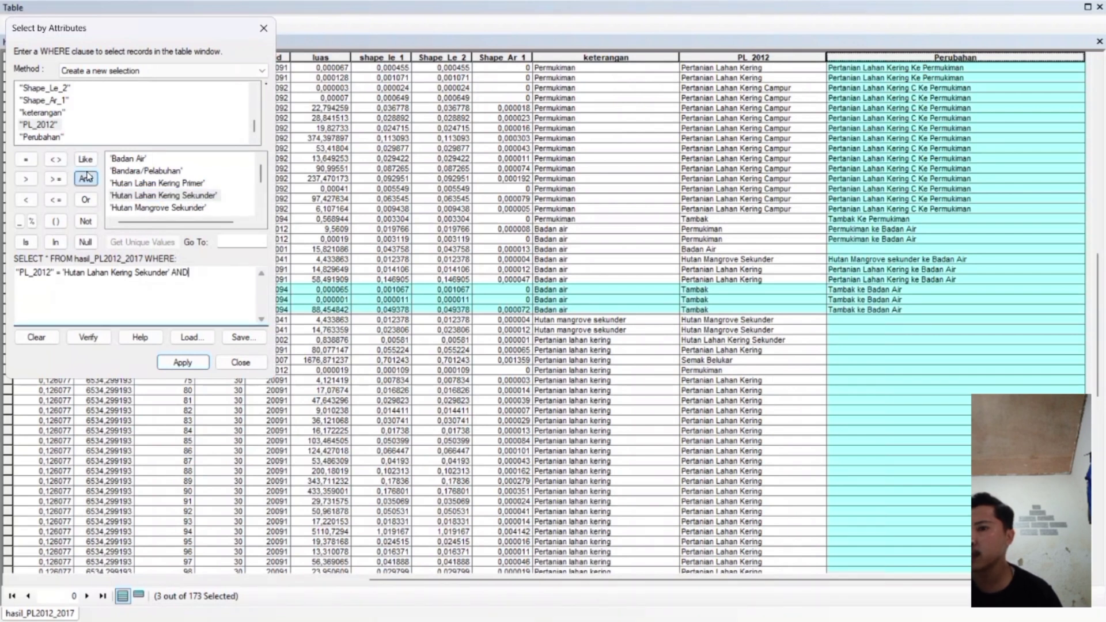
pyautogui.doubleClick(43, 114)
pyautogui.click(26, 159)
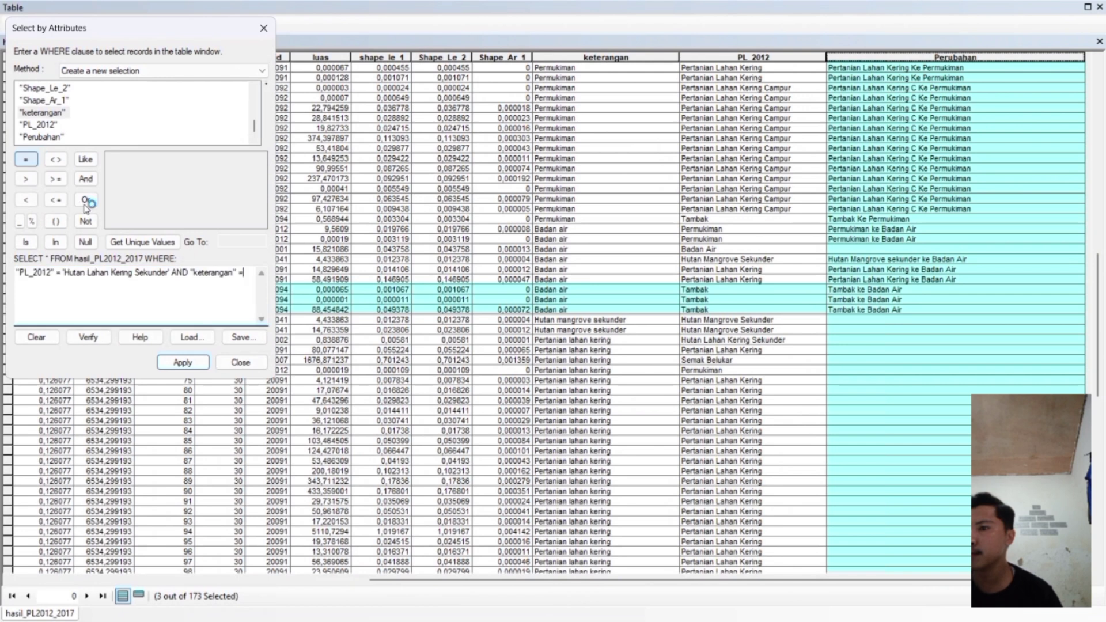
pyautogui.click(130, 244)
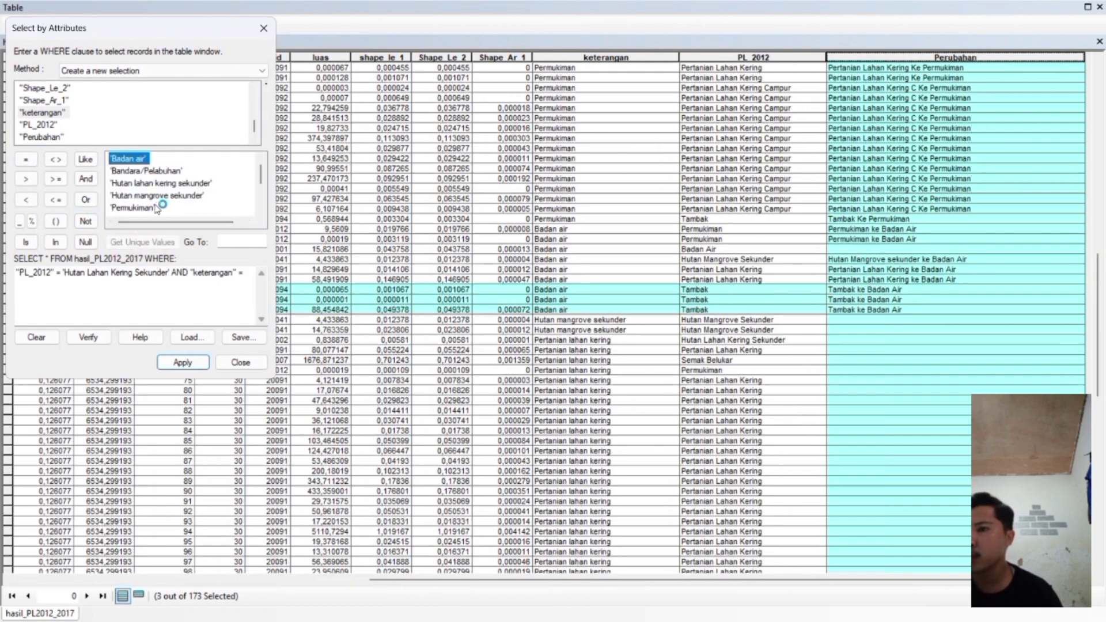
pyautogui.scroll(-2, 156, 208)
pyautogui.doubleClick(148, 159)
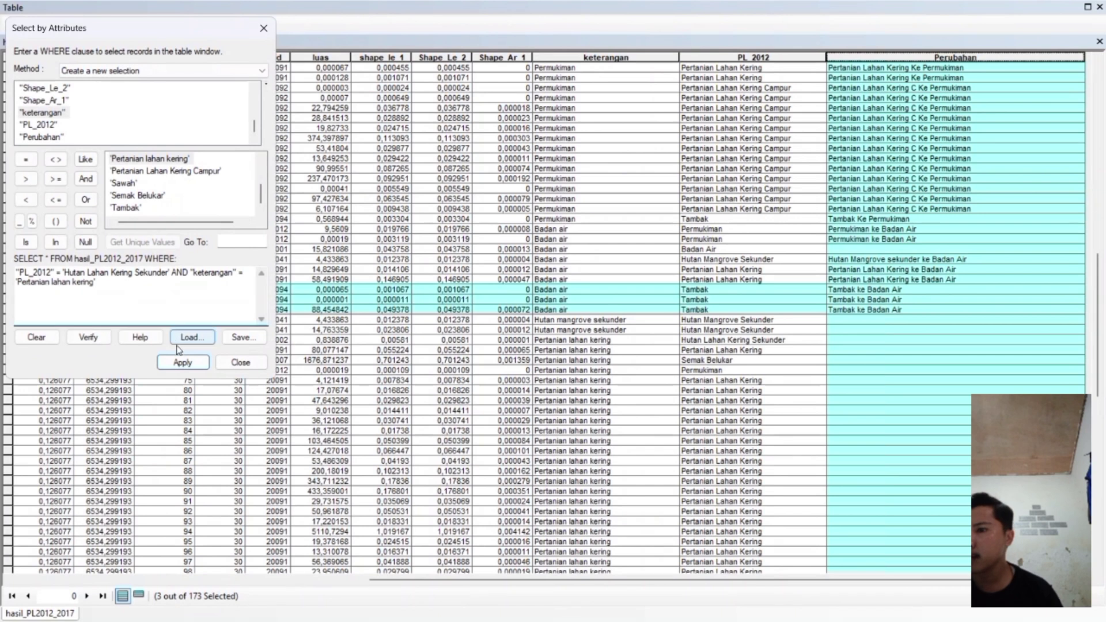
pyautogui.click(182, 364)
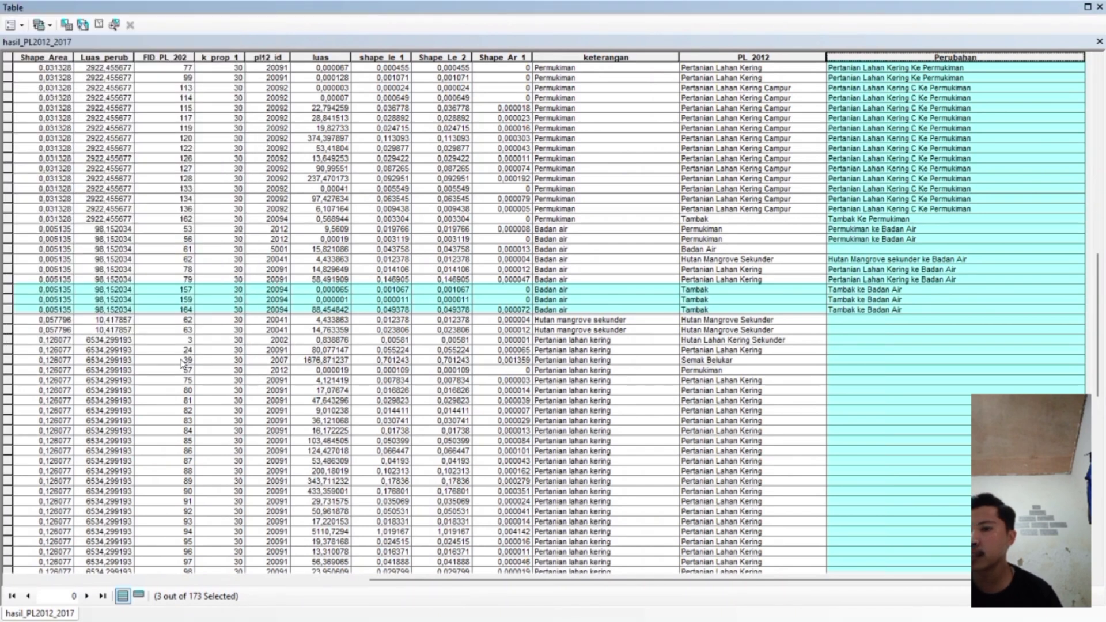
# Open the Field Calculator on Perubahan and start the label with 'Hutan Lahan Kering'
pyautogui.rightClick(852, 61)
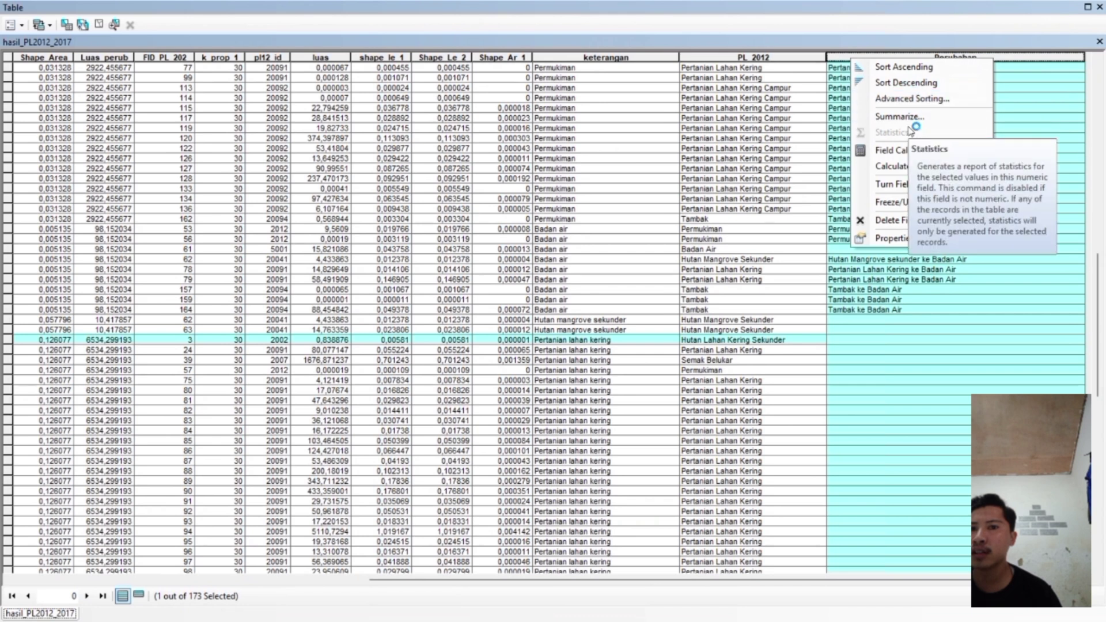
pyautogui.click(891, 150)
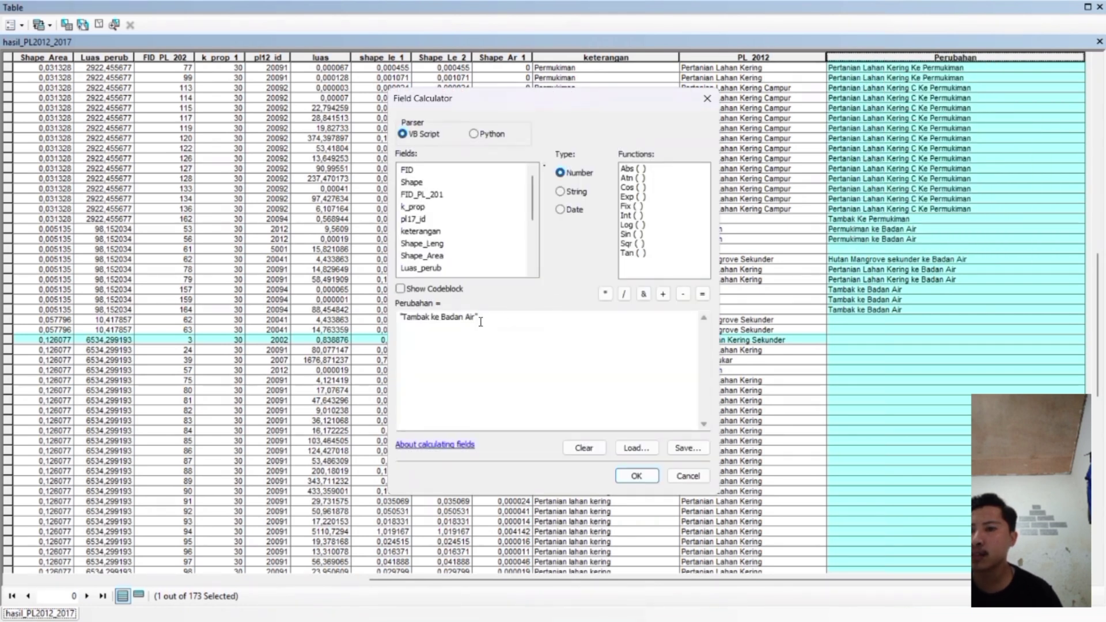
pyautogui.moveTo(474, 322); pyautogui.dragTo(448, 317)
pyautogui.click(406, 321)
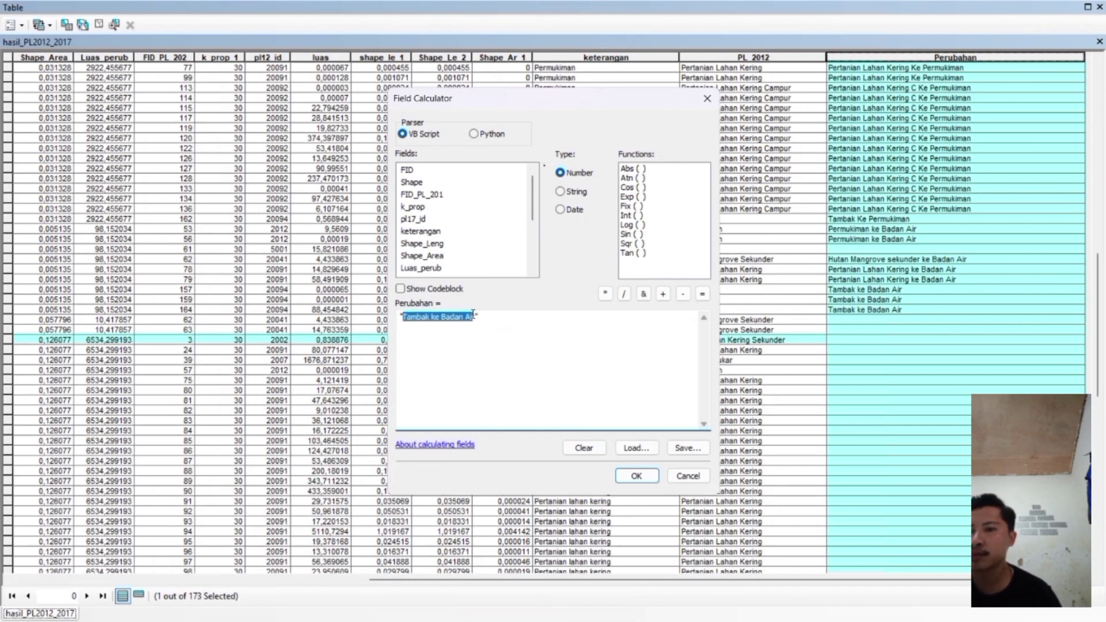
pyautogui.write('H')
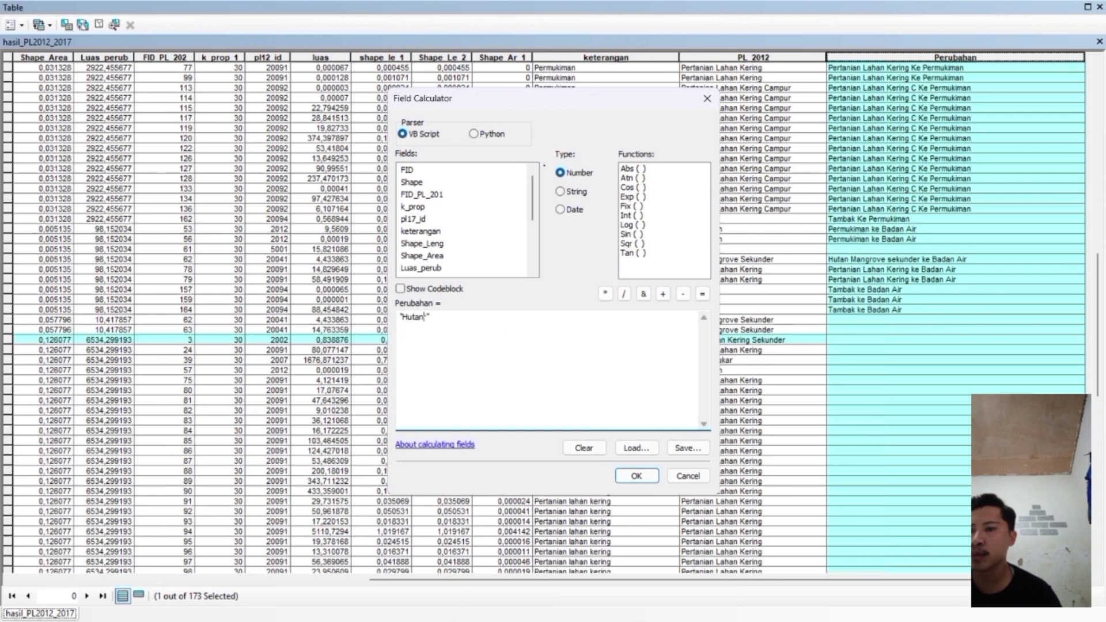
pyautogui.write('utan Lahan')
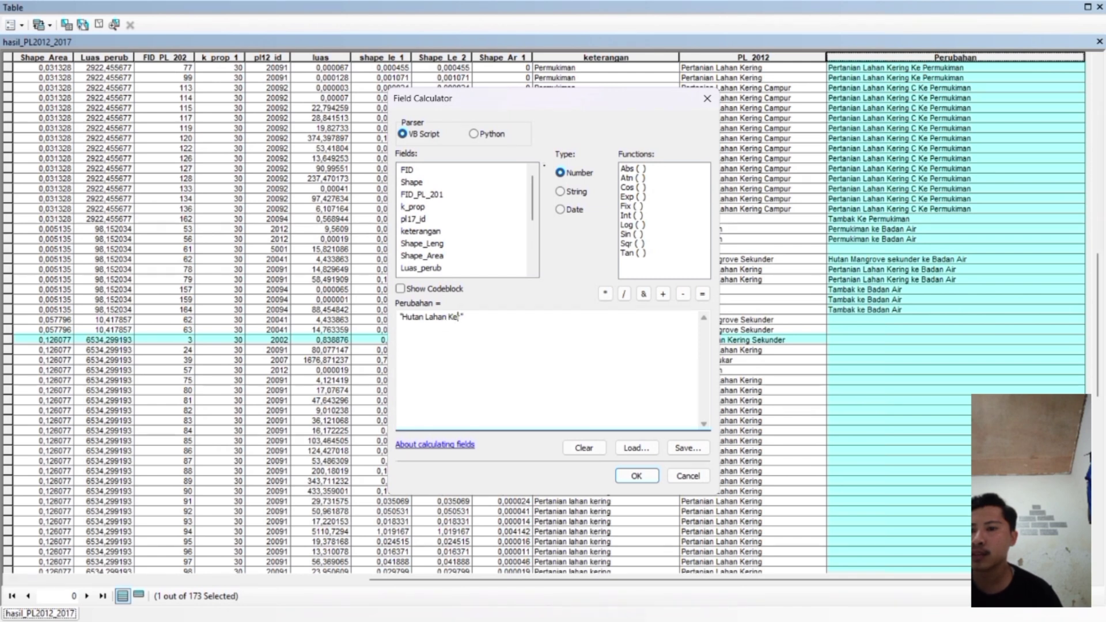
pyautogui.write('Keringr')
# Complete the label as 'Hutan Lahan Kering S ke Pertanian lahan Kering' and confirm it
pyautogui.moveTo(514, 103); pyautogui.dragTo(352, 99)
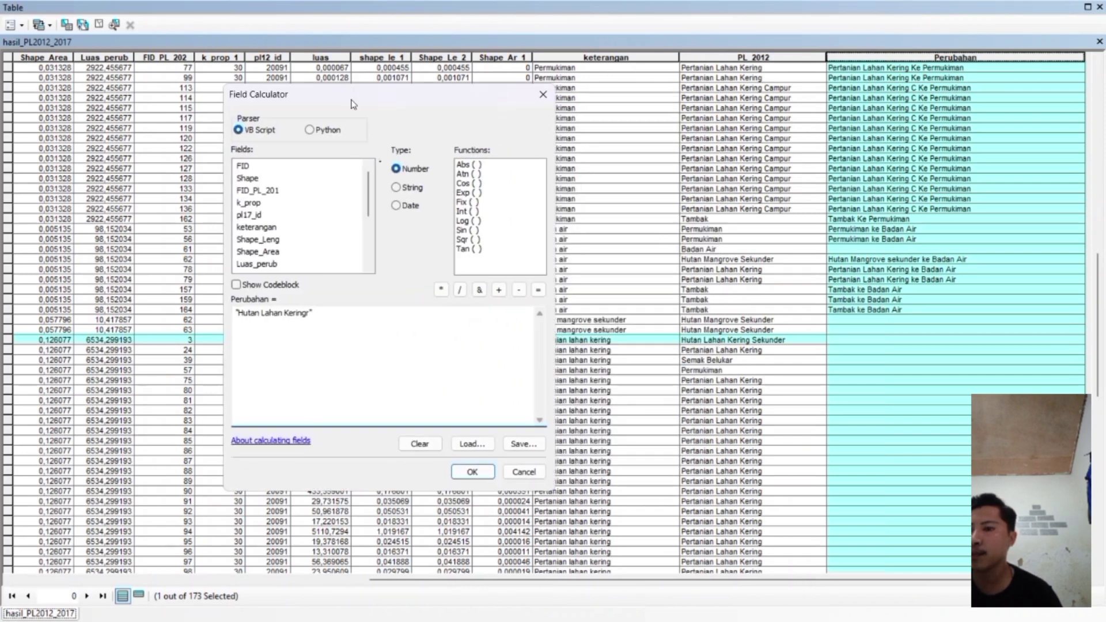
pyautogui.write('C')
pyautogui.press('BackSpace')
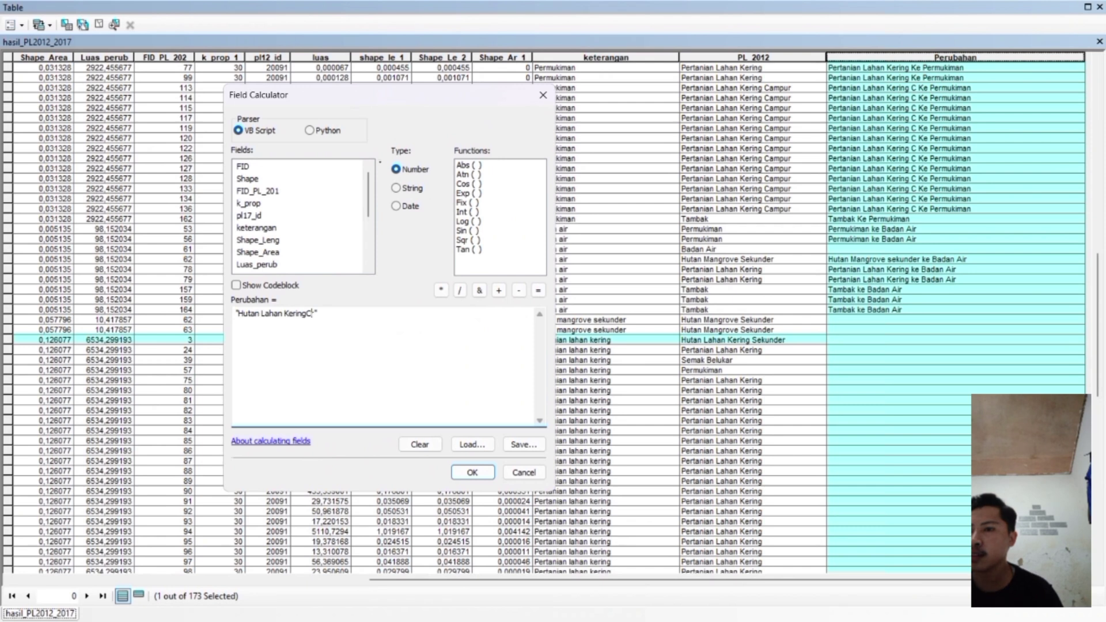
pyautogui.write('S')
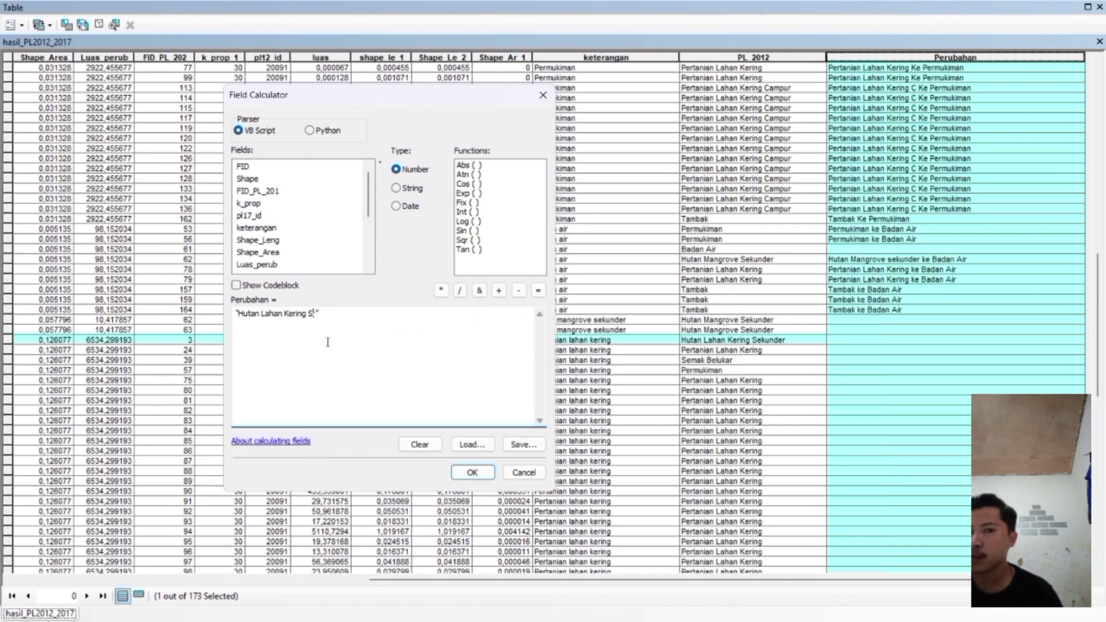
pyautogui.write('r')
pyautogui.moveTo(391, 92); pyautogui.dragTo(306, 72)
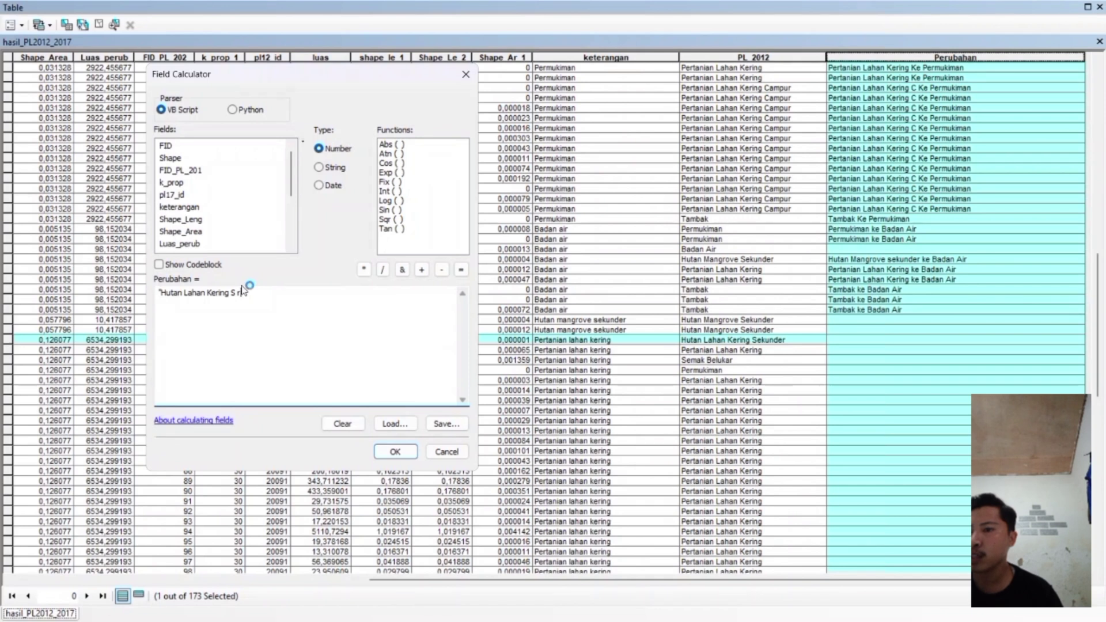
pyautogui.write('ke ')
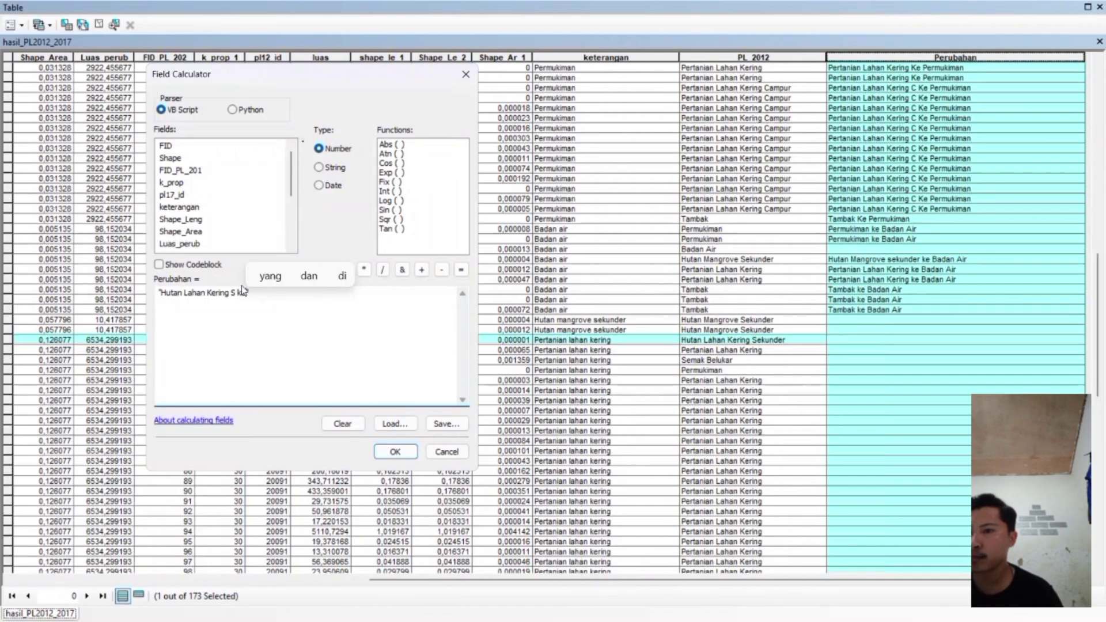
pyautogui.write('P')
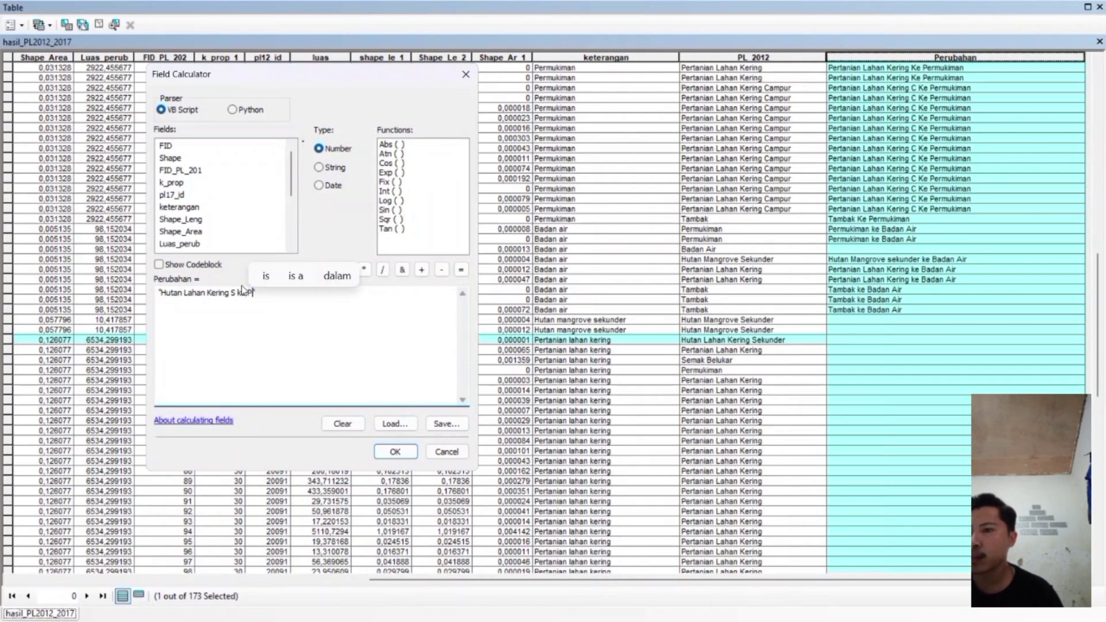
pyautogui.write('rtanin')
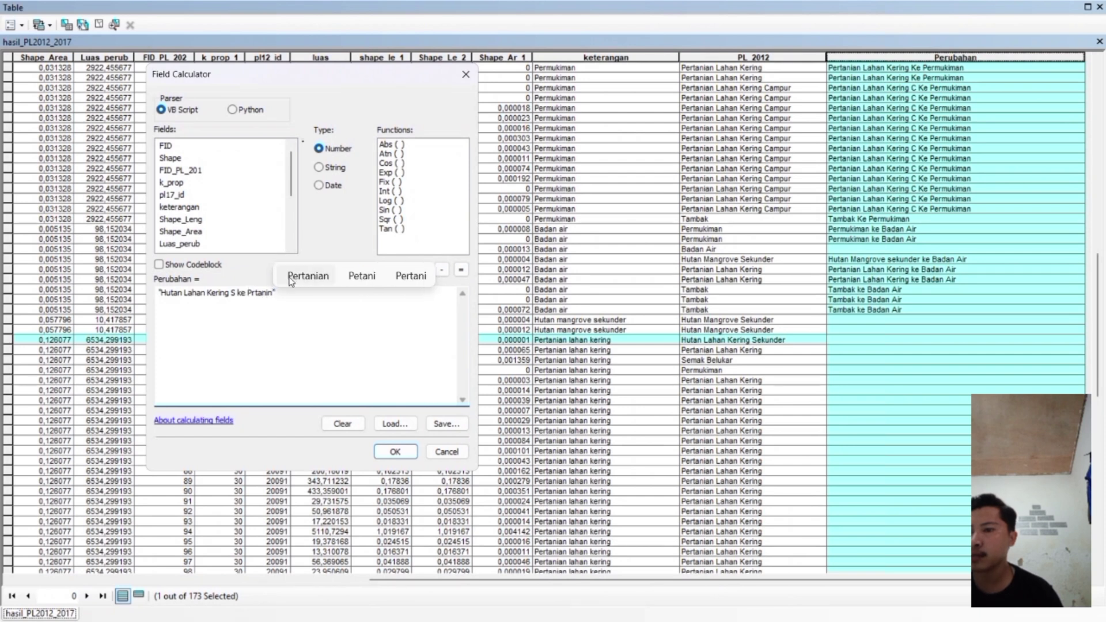
pyautogui.click(319, 284)
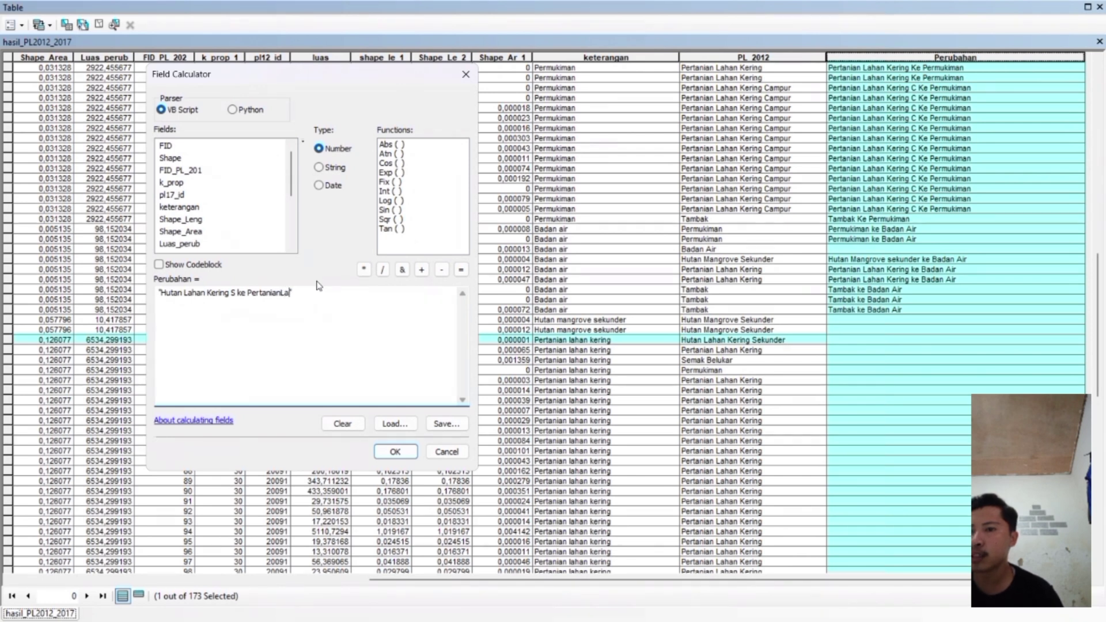
pyautogui.write('han Kering')
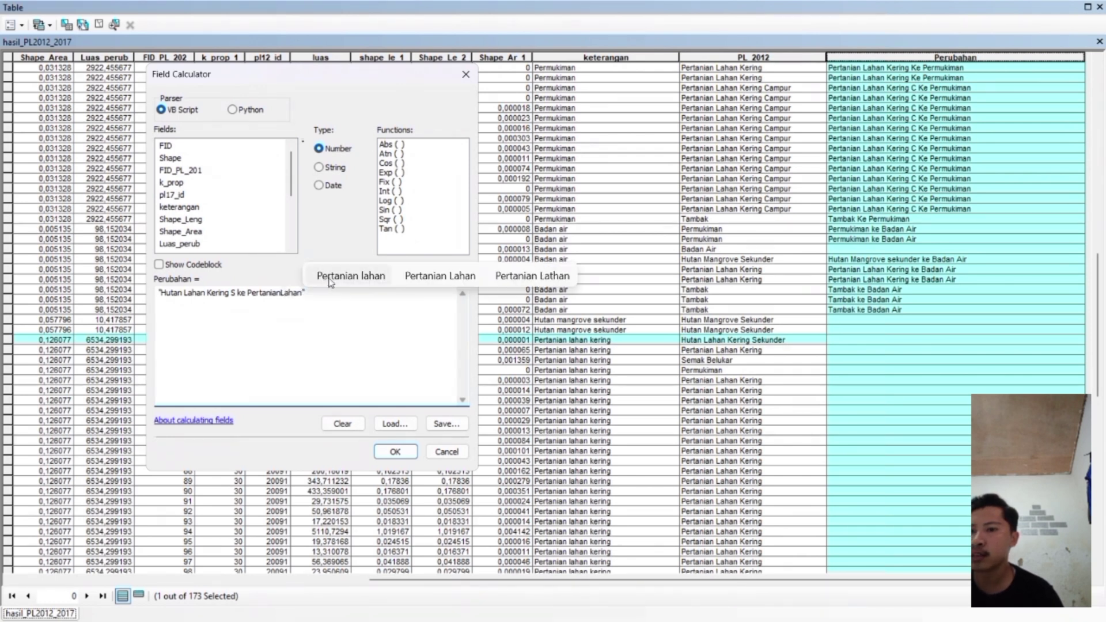
pyautogui.click(330, 282)
pyautogui.write('Kering')
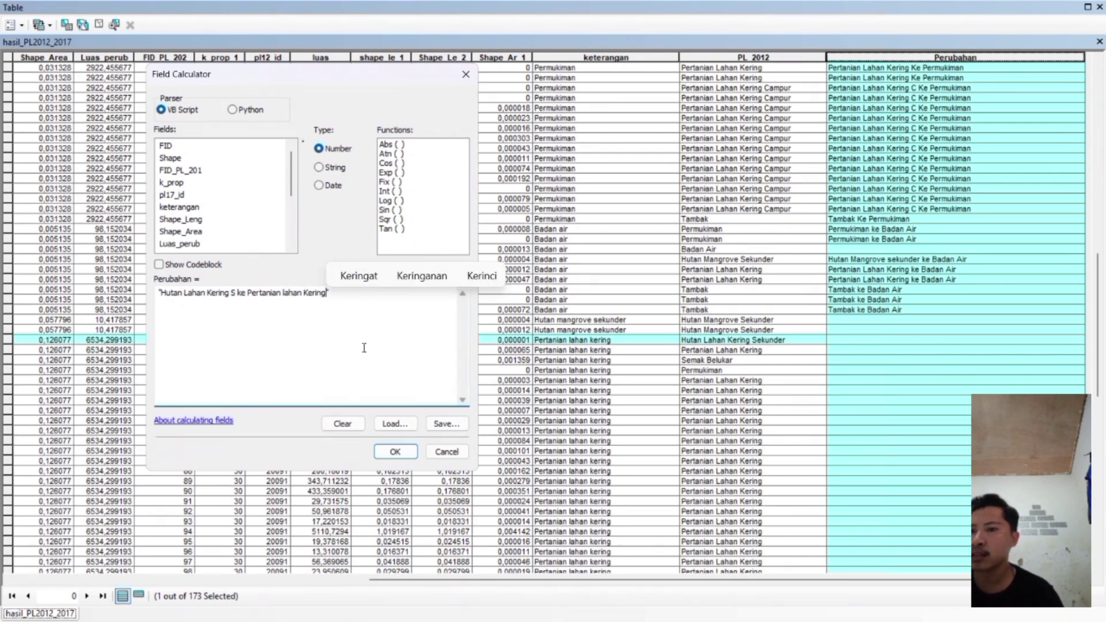
pyautogui.click(395, 452)
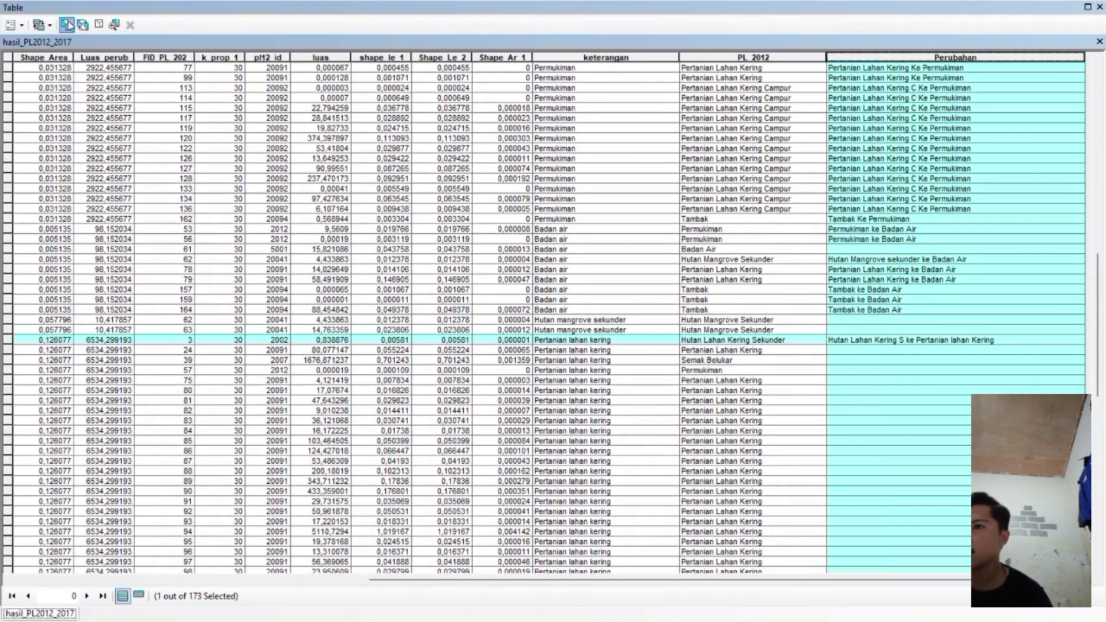
# Replace the query's PL_2012 value with 'Semak Belukar' and apply the selection
pyautogui.click(66, 24)
pyautogui.moveTo(172, 268); pyautogui.dragTo(65, 260)
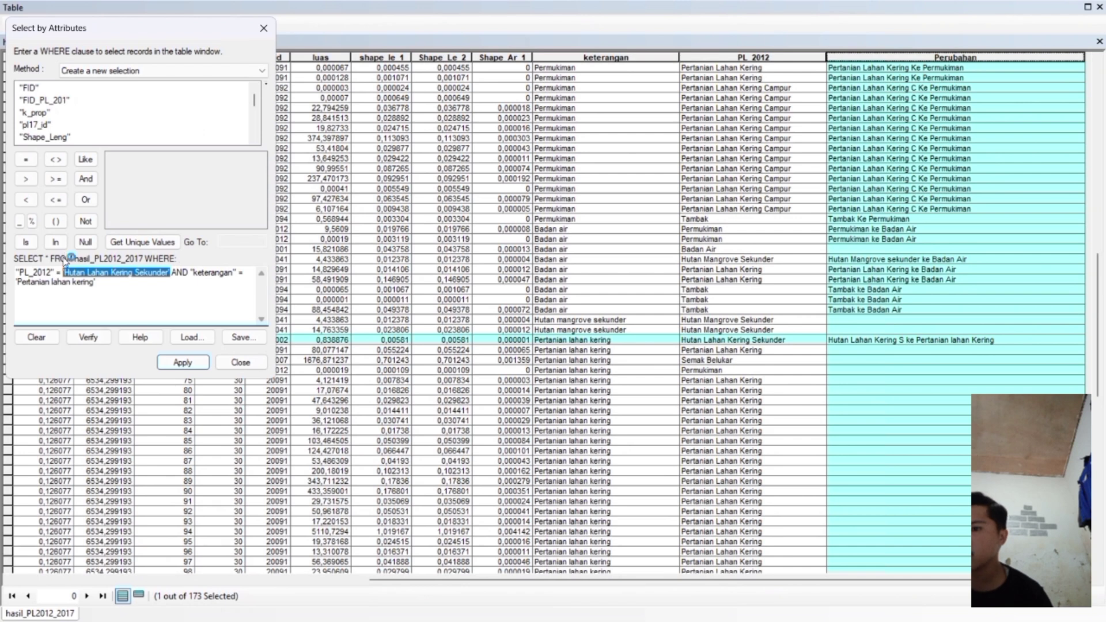
pyautogui.press('BackSpace')
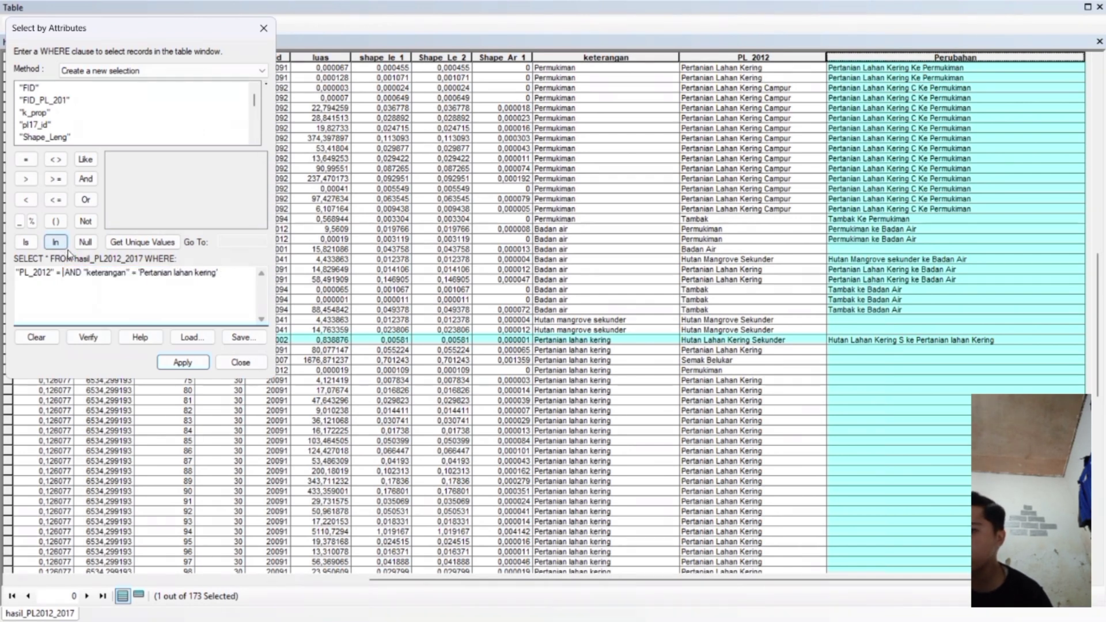
pyautogui.scroll(-3, 56, 138)
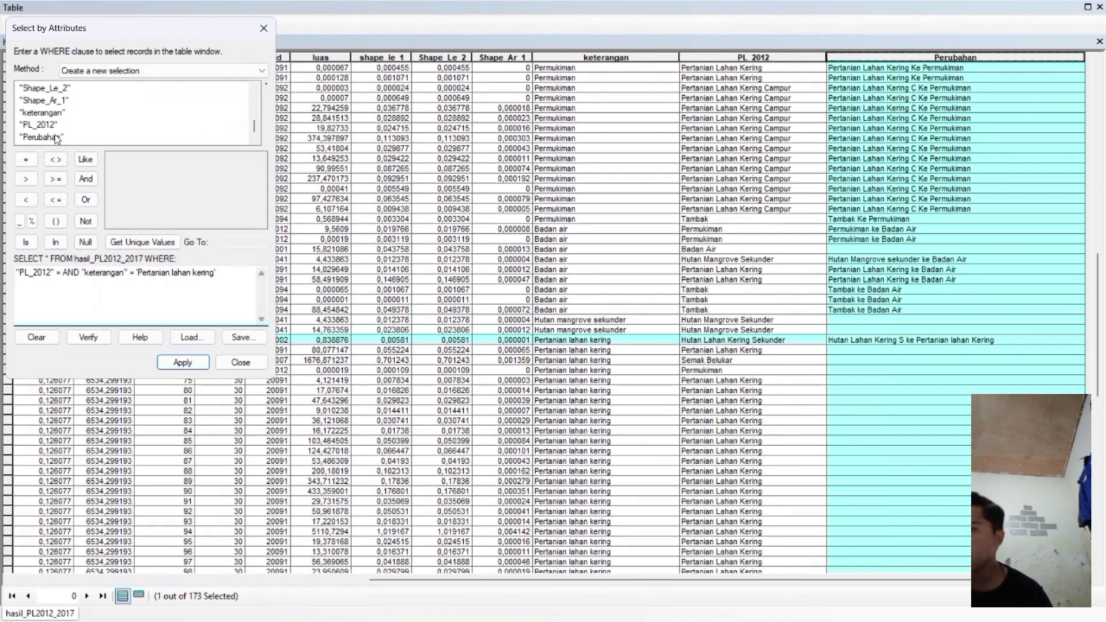
pyautogui.click(46, 113)
pyautogui.click(46, 113)
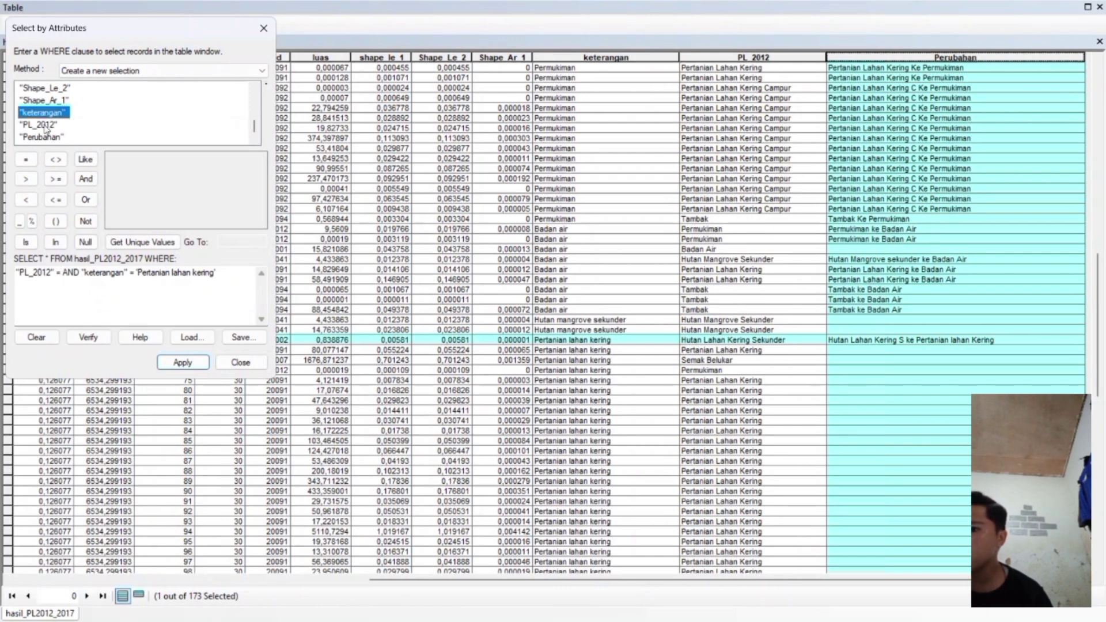
pyautogui.click(45, 125)
pyautogui.click(137, 244)
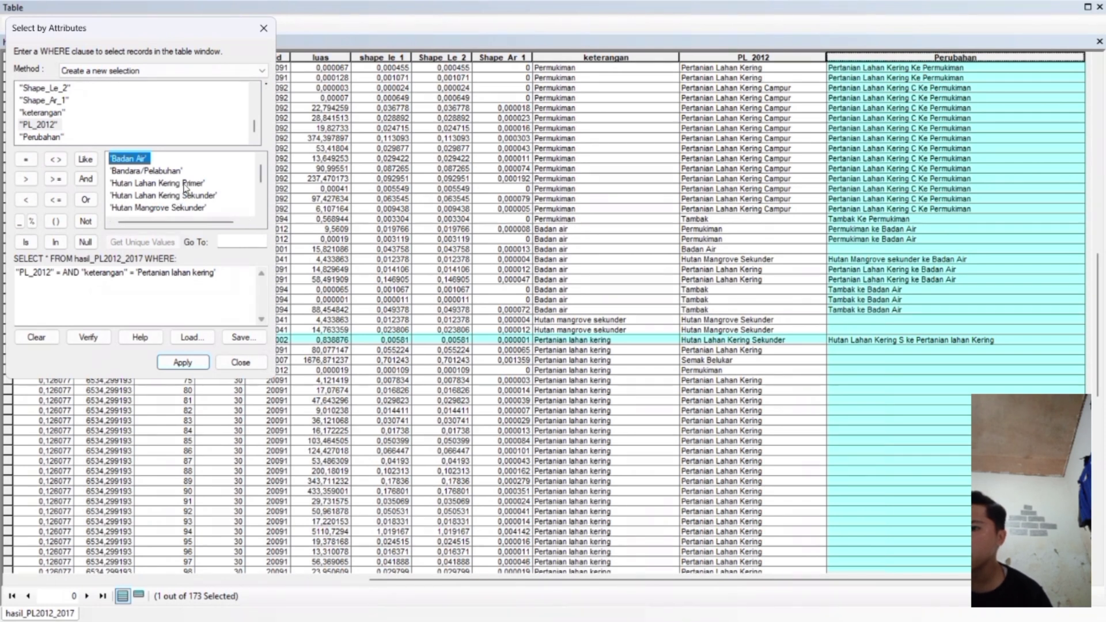
pyautogui.scroll(-2, 196, 174)
pyautogui.doubleClick(138, 195)
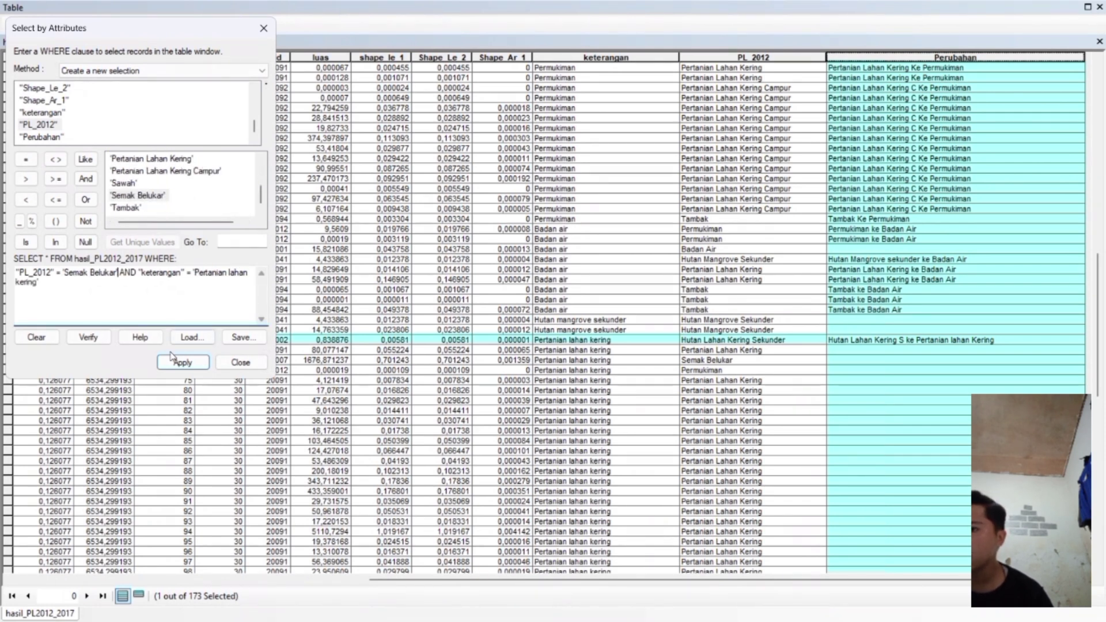
pyautogui.click(170, 362)
pyautogui.click(241, 363)
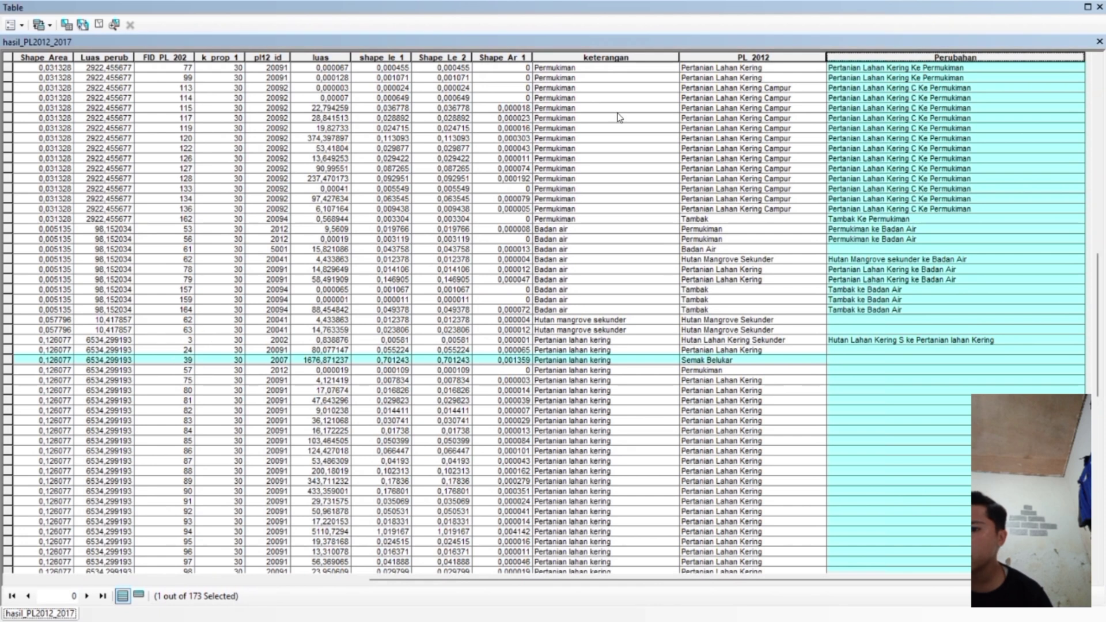
# Calculate Perubahan as 'Semak Belukar ke Pertanian lahan Kering' for the selected Semak Belukar record
pyautogui.rightClick(842, 60)
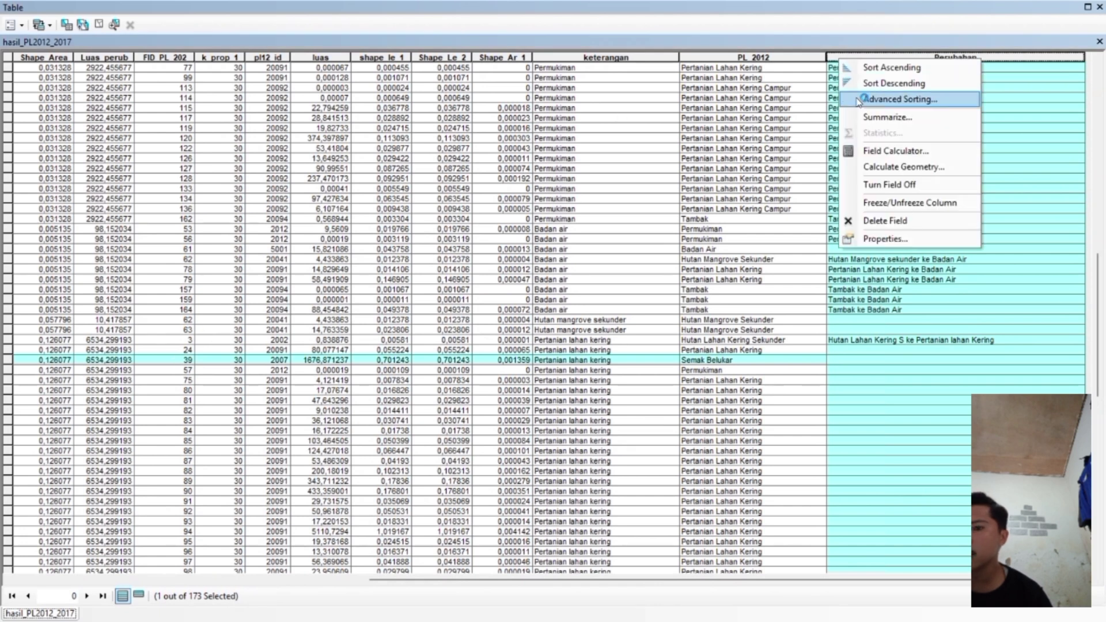
pyautogui.click(877, 151)
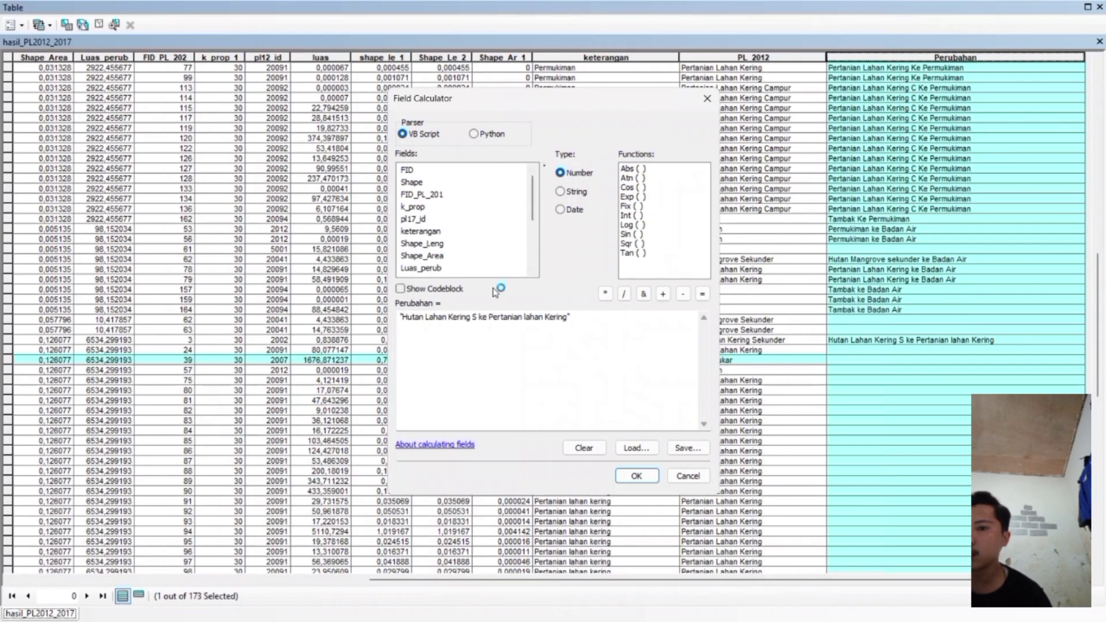
pyautogui.moveTo(545, 108); pyautogui.dragTo(413, 103)
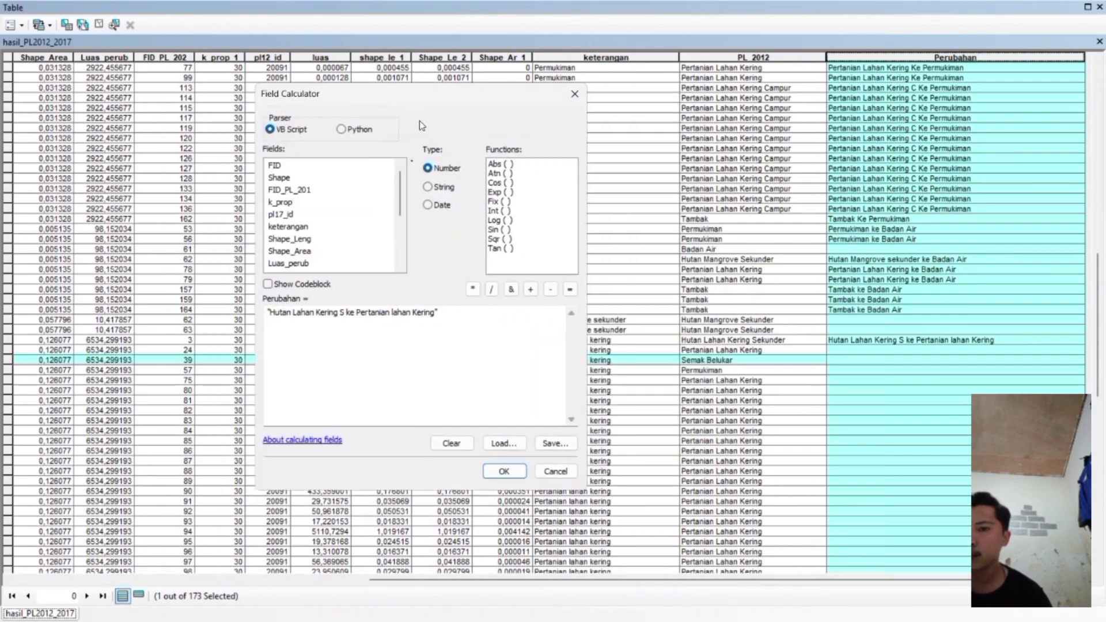
pyautogui.click(341, 311)
pyautogui.press('Delete')
pyautogui.press('Delete')
pyautogui.press('BackSpace')
pyautogui.press('BackSpace')
pyautogui.press('BackSpace')
pyautogui.press('BackSpace')
pyautogui.press('BackSpace')
pyautogui.press('BackSpace')
pyautogui.press('BackSpace')
pyautogui.press('BackSpace')
pyautogui.press('BackSpace')
pyautogui.press('BackSpace')
pyautogui.press('BackSpace')
pyautogui.press('BackSpace')
pyautogui.press('BackSpace')
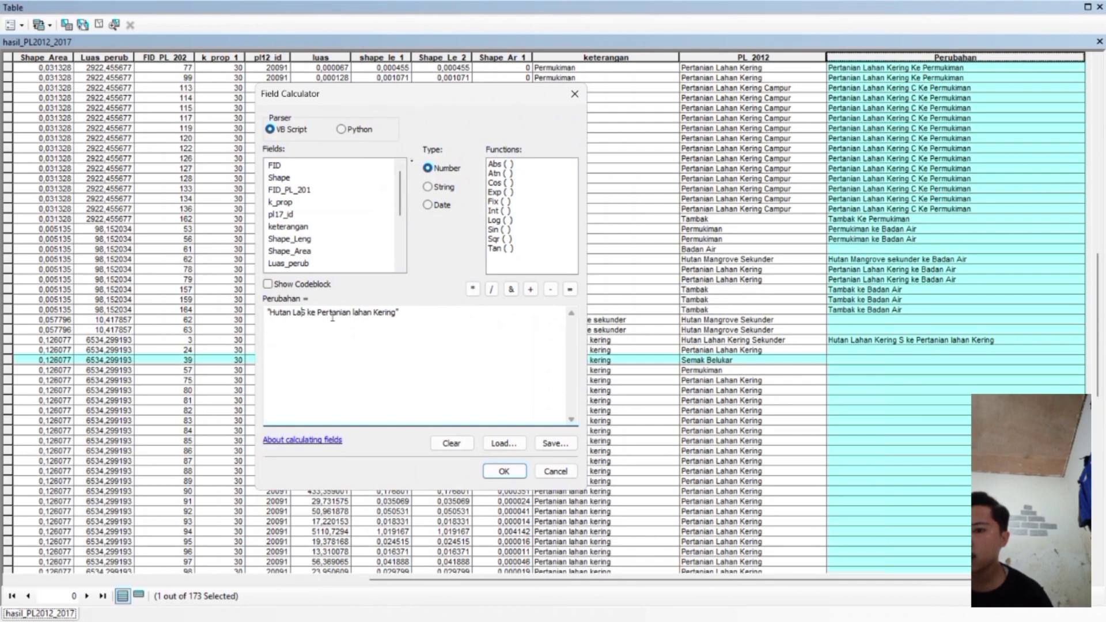
pyautogui.press('BackSpace')
pyautogui.press('BackSpace')
pyautogui.press('BackSpace')
pyautogui.press('BackSpace')
pyautogui.press('BackSpace')
pyautogui.write('S')
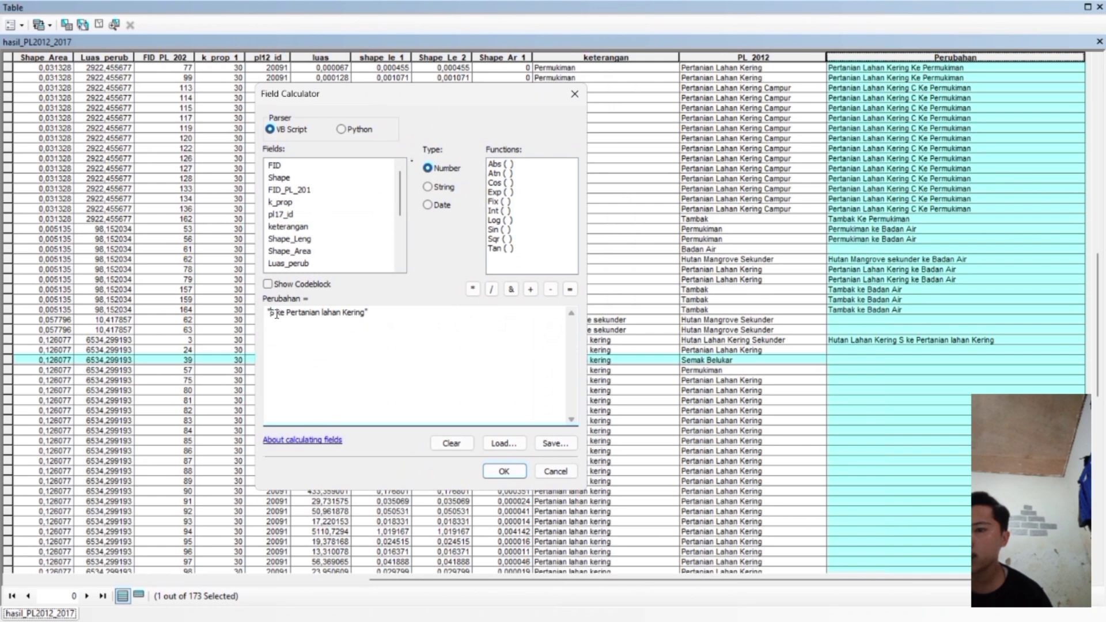
pyautogui.write('e')
pyautogui.write('mak')
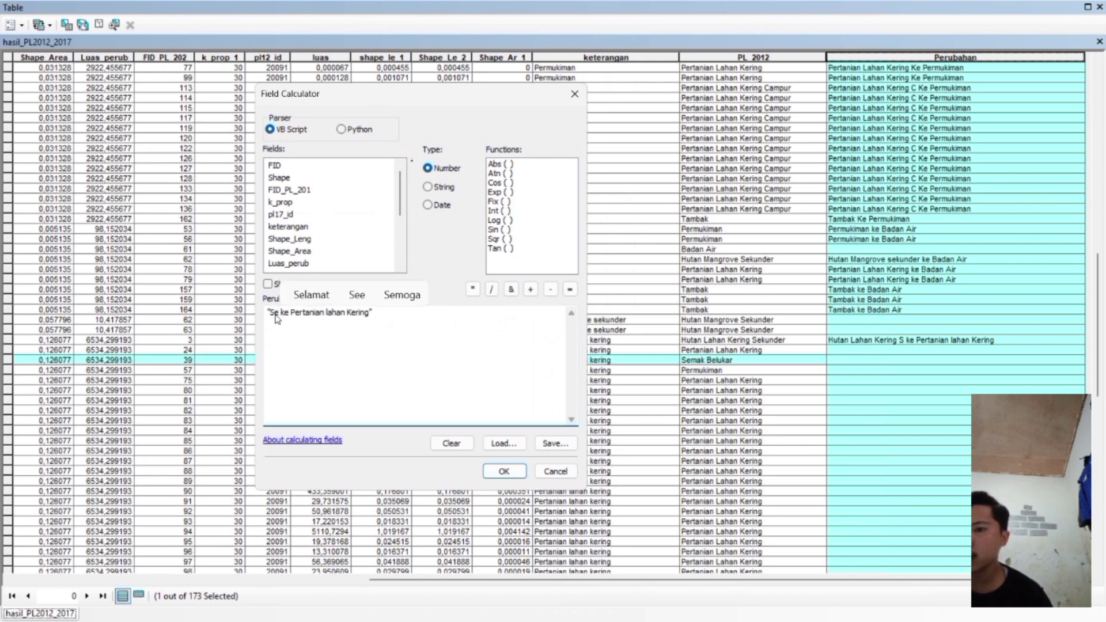
pyautogui.write(' B')
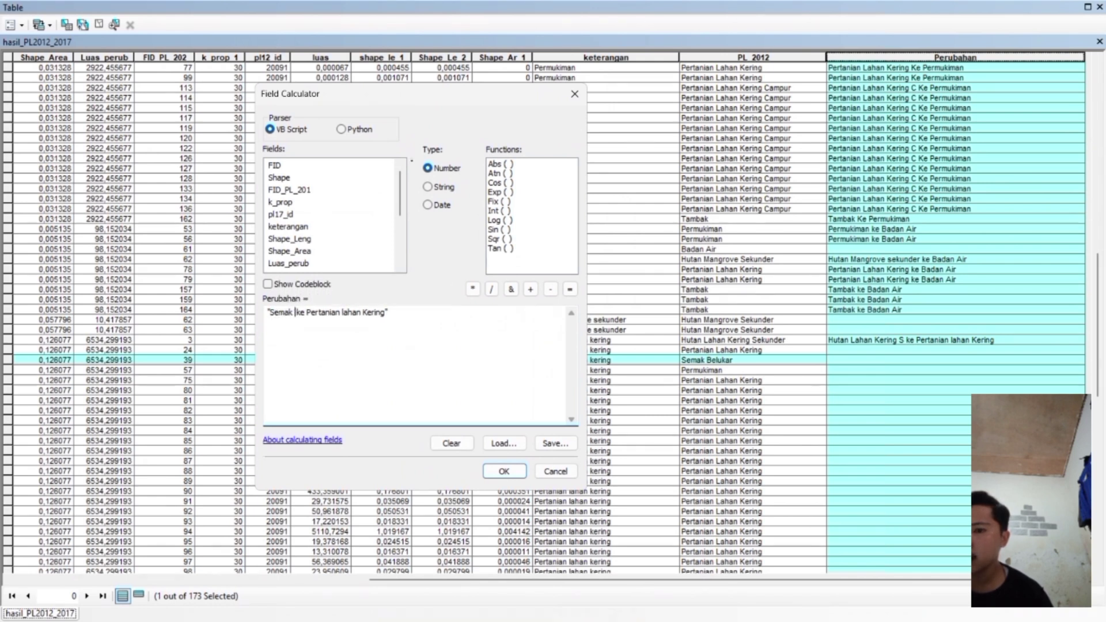
pyautogui.write('elukar')
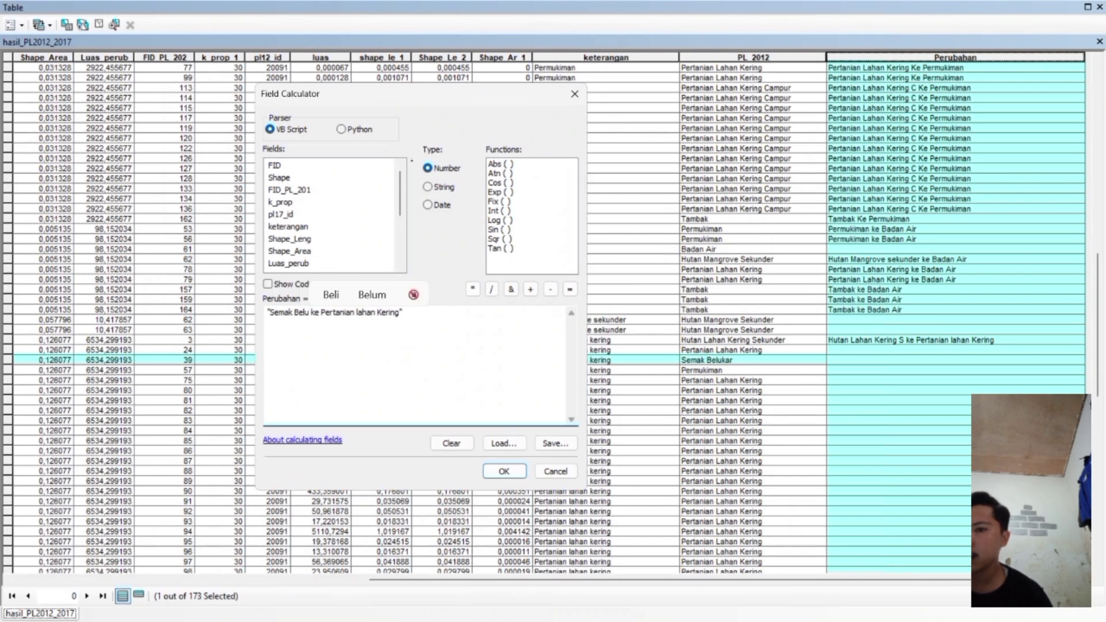
pyautogui.click(523, 472)
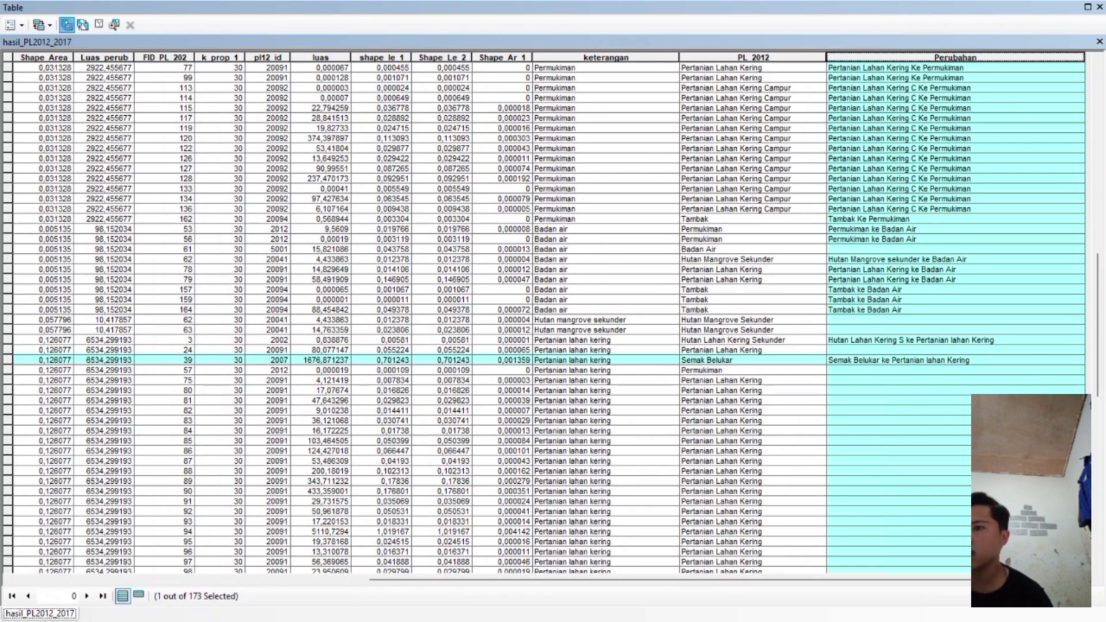
pyautogui.click(66, 24)
# Change the query's PL_2012 value to 'Permukiman' and select the one matching record
pyautogui.click(118, 272)
pyautogui.press('BackSpace')
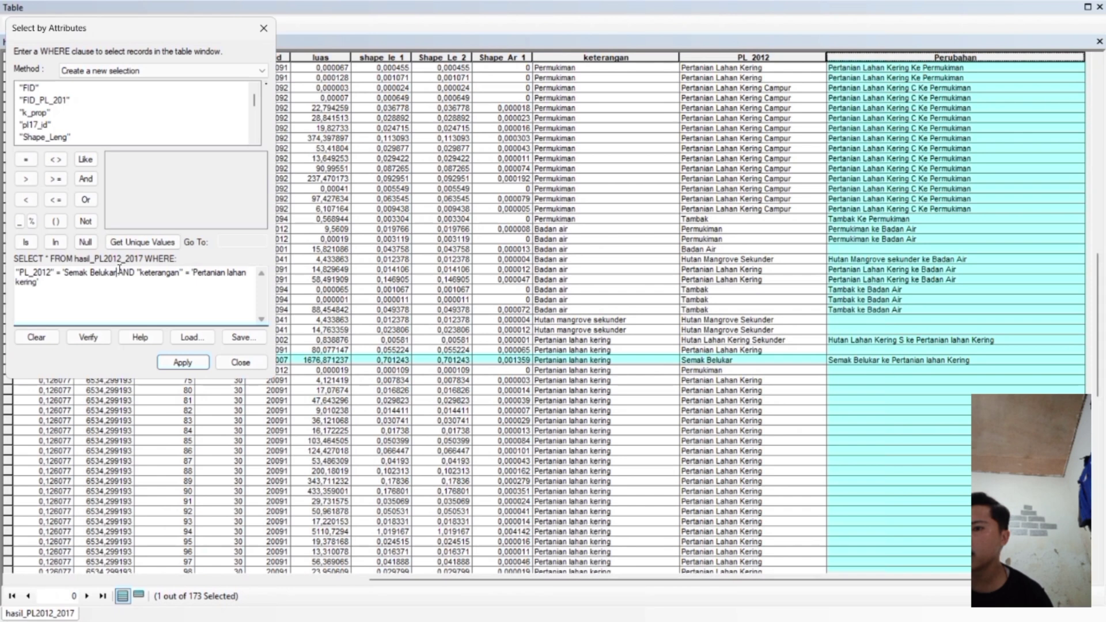
pyautogui.press('BackSpace')
pyautogui.press('BackSpace')
pyautogui.press('BackSpace')
pyautogui.press('BackSpace')
pyautogui.press('BackSpace')
pyautogui.press('BackSpace')
pyautogui.press('BackSpace')
pyautogui.press('BackSpace')
pyautogui.press('BackSpace')
pyautogui.press('BackSpace')
pyautogui.press('BackSpace')
pyautogui.press('BackSpace')
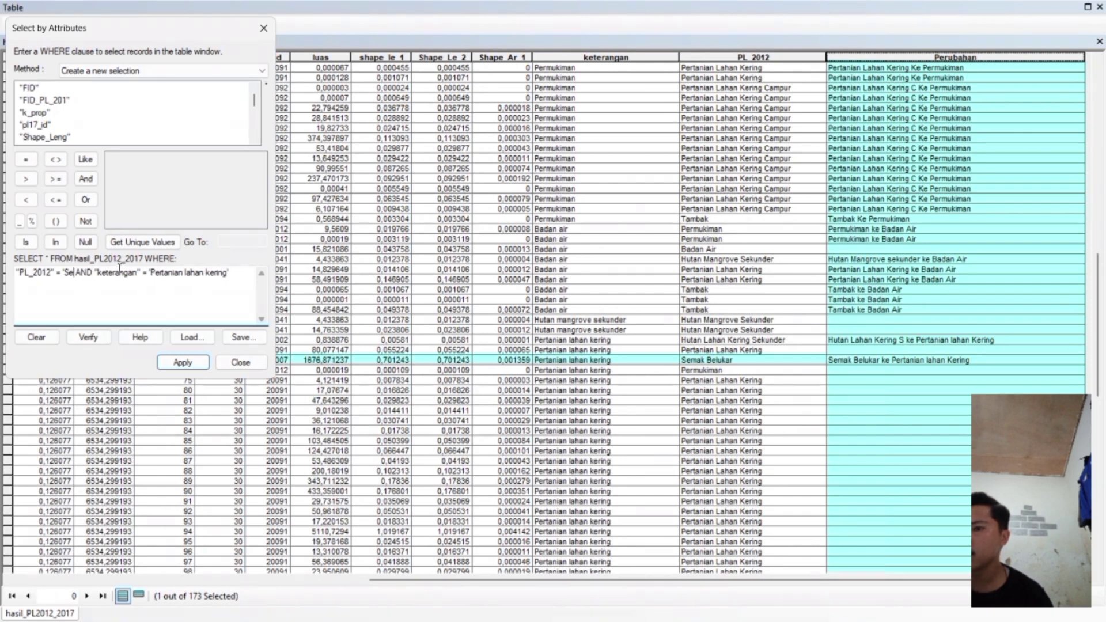
pyautogui.press('BackSpace')
pyautogui.press('BackSpace')
pyautogui.press('BackSpace')
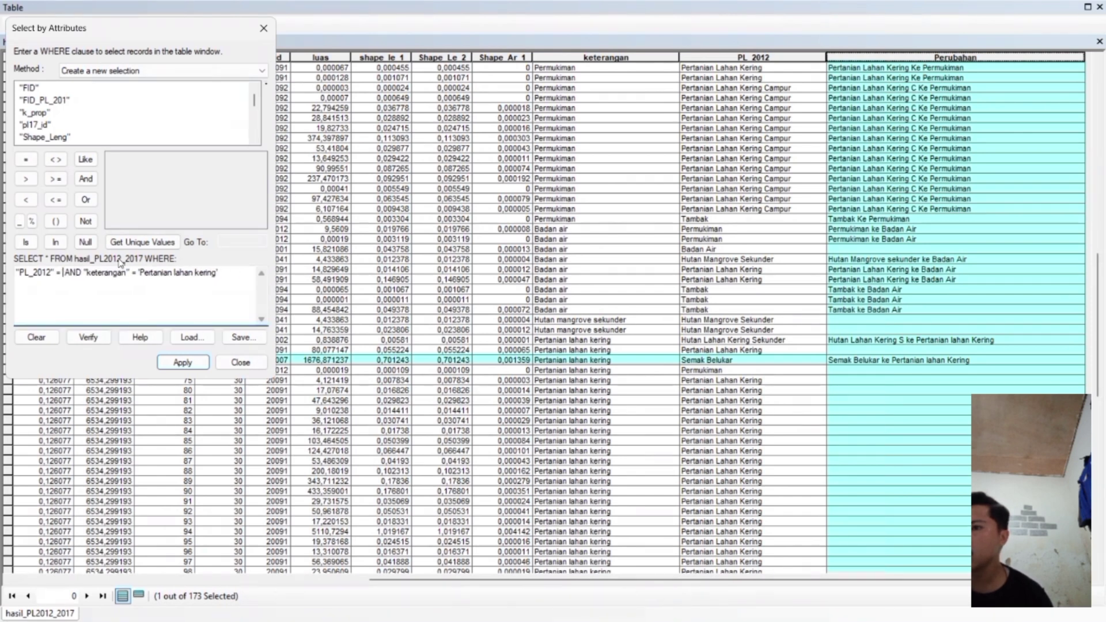
pyautogui.scroll(-3, 96, 140)
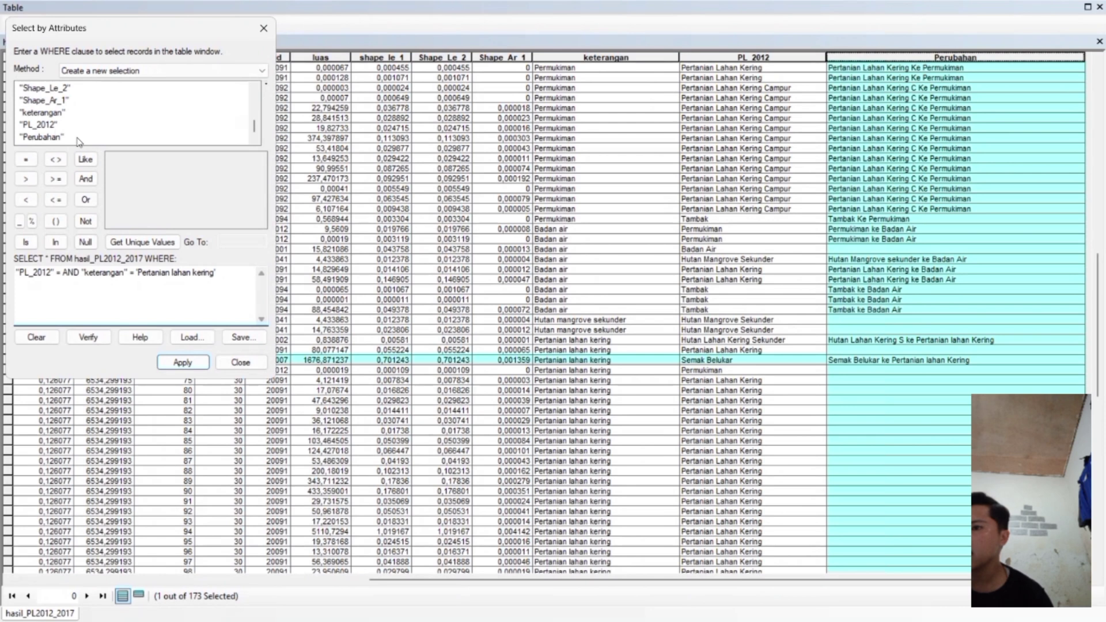
pyautogui.click(40, 126)
pyautogui.click(144, 242)
pyautogui.scroll(-2, 156, 204)
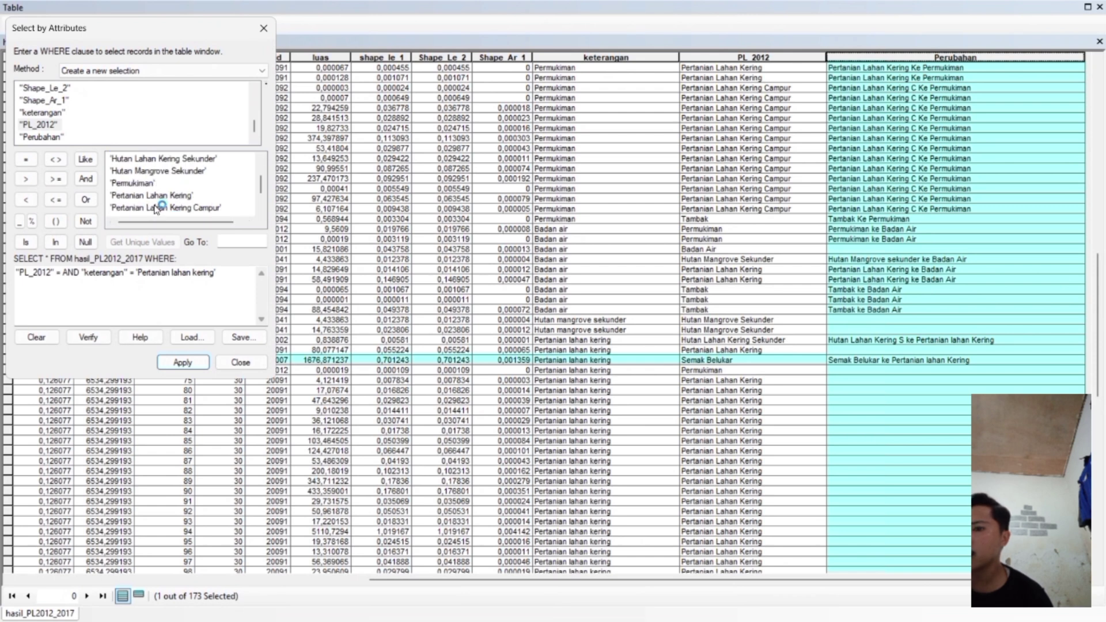
pyautogui.scroll(1, 144, 164)
pyautogui.doubleClick(141, 183)
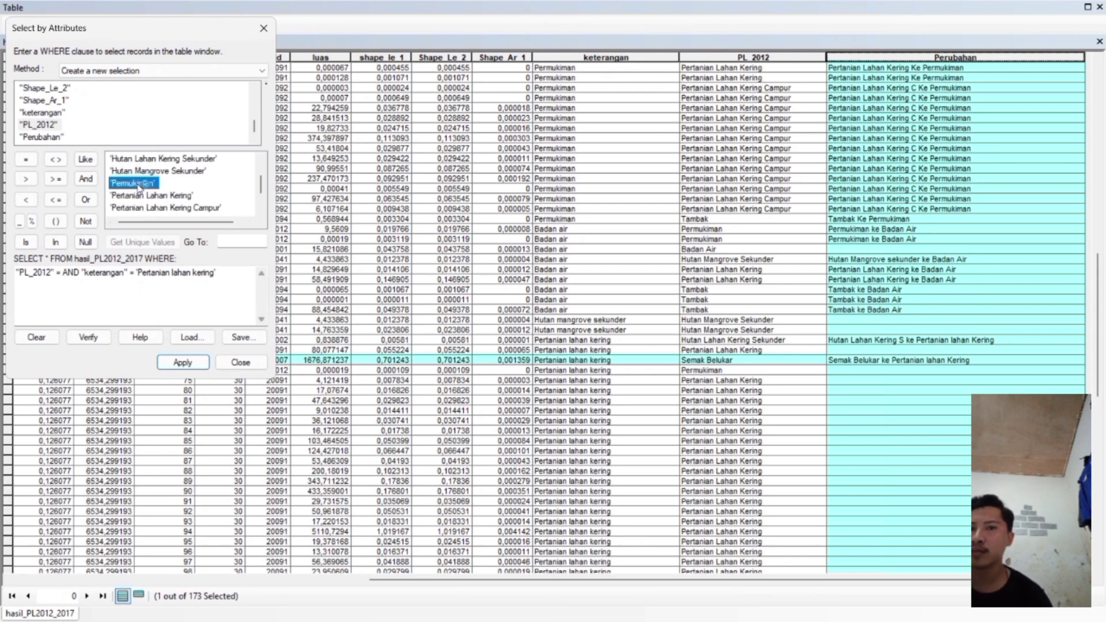
pyautogui.click(183, 362)
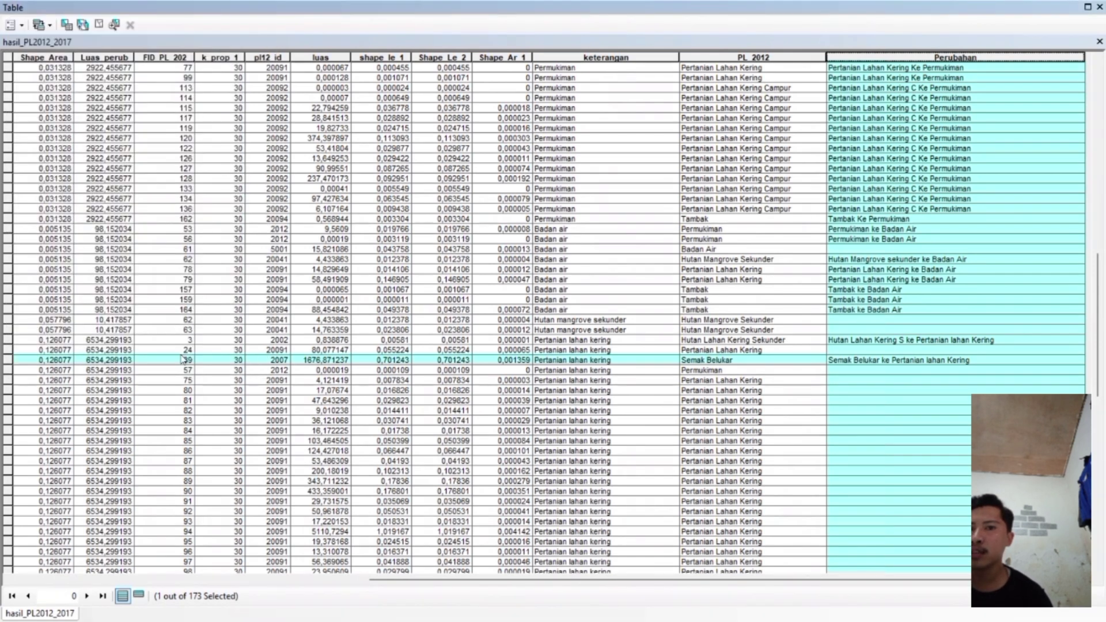
pyautogui.rightClick(831, 58)
# Edit the Perubahan label to 'Permukiman ke Pertanian lahan Kering' and apply it
pyautogui.click(873, 150)
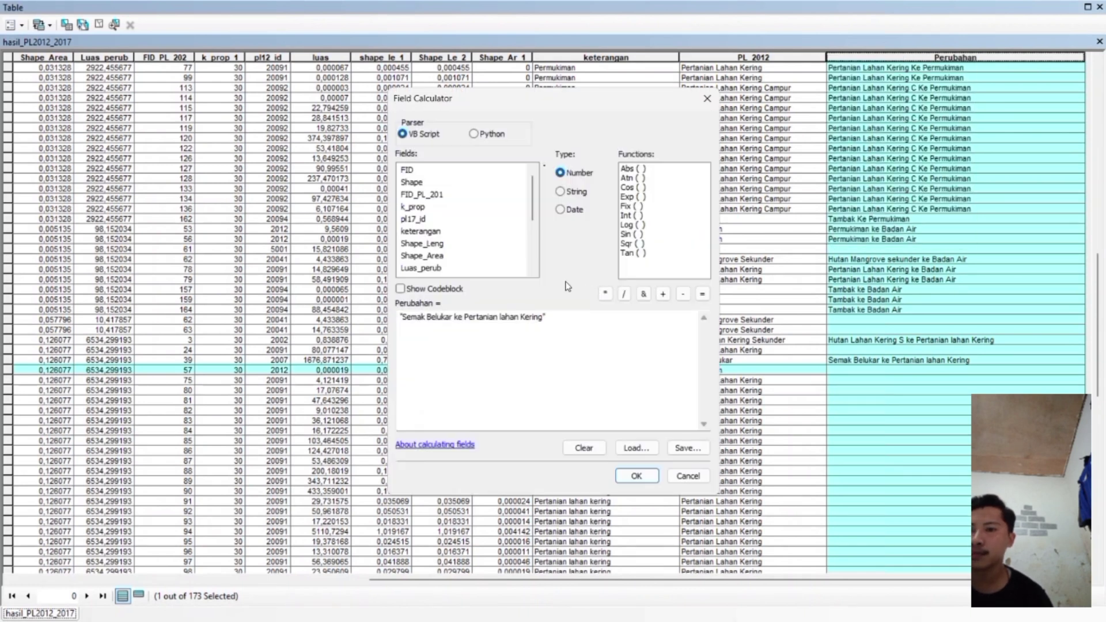
pyautogui.moveTo(451, 317); pyautogui.dragTo(407, 321)
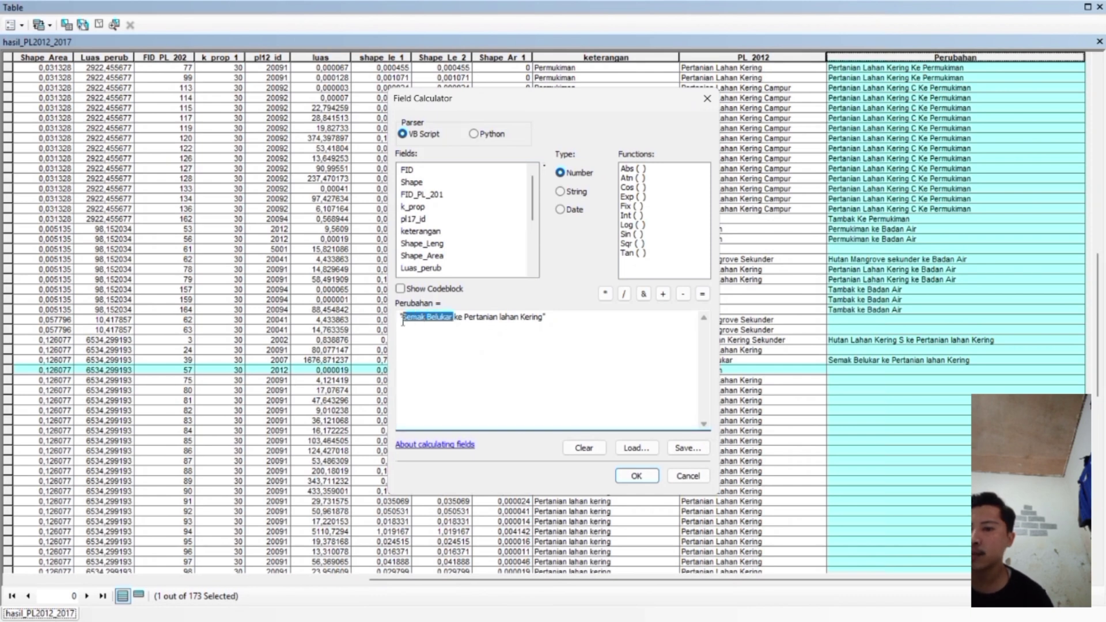
pyautogui.press('capslock')
pyautogui.press('BackSpace')
pyautogui.write('P')
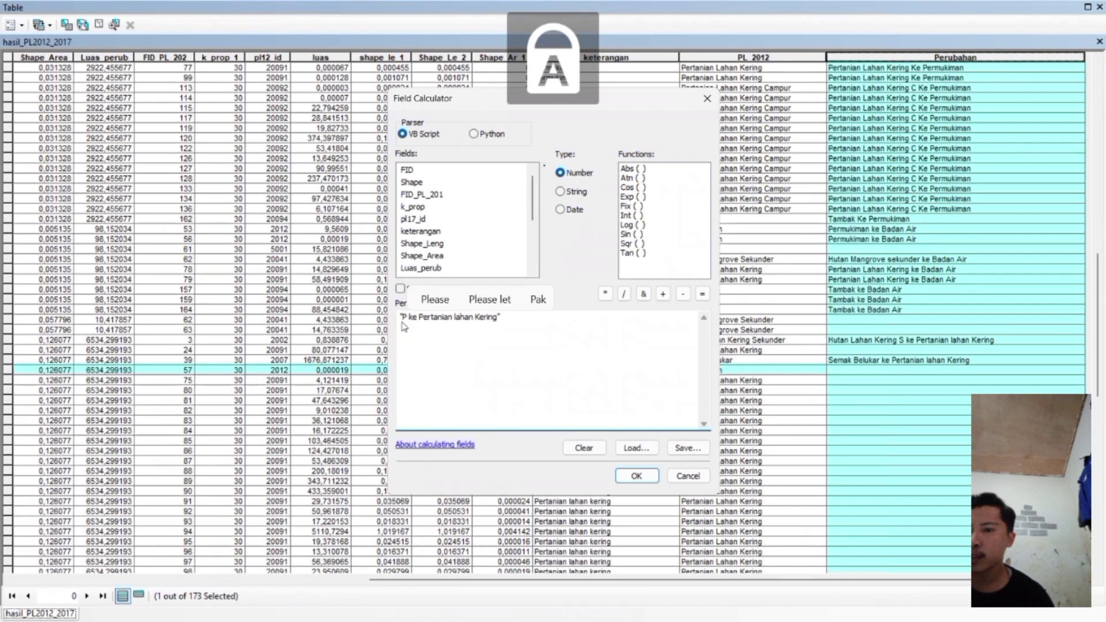
pyautogui.write('ER')
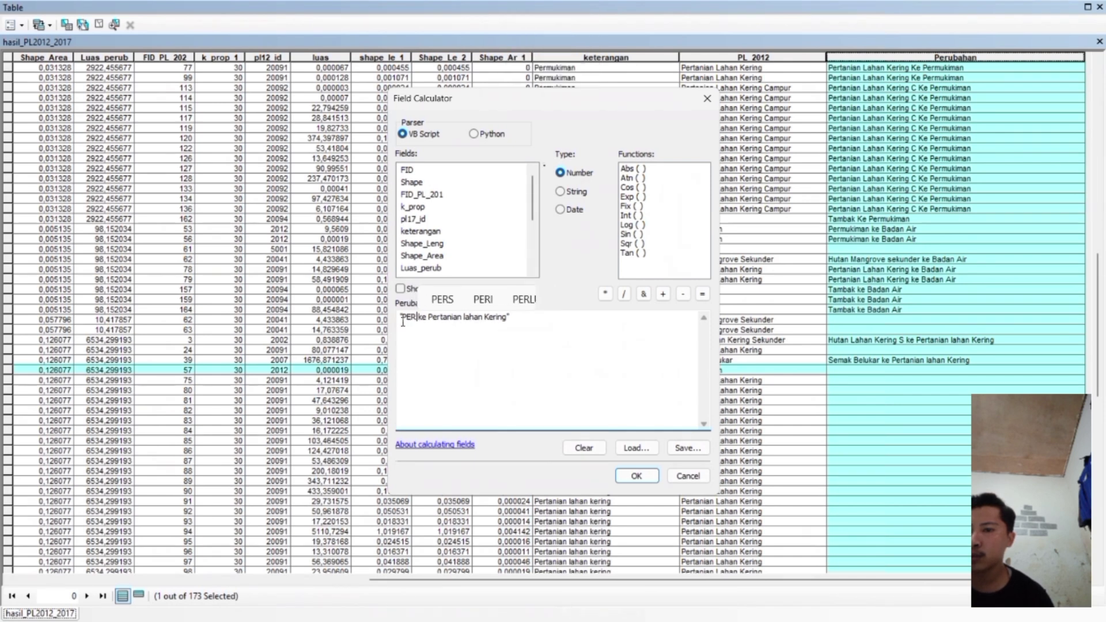
pyautogui.press('BackSpace')
pyautogui.press('BackSpace')
pyautogui.press('capslock')
pyautogui.write('e')
pyautogui.write('rmuk')
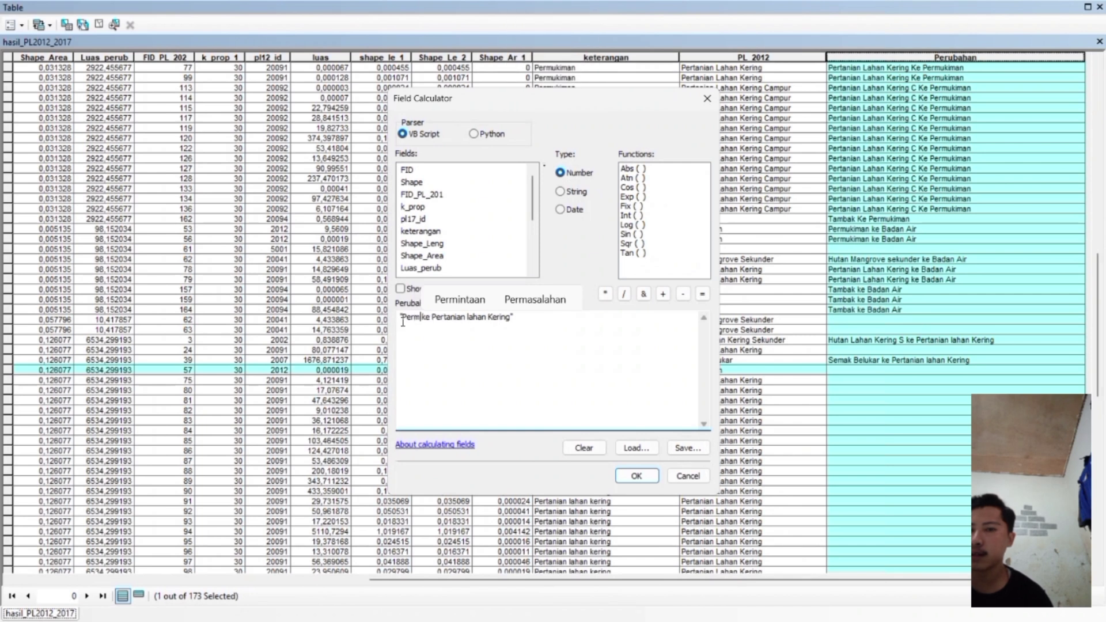
pyautogui.write('iman')
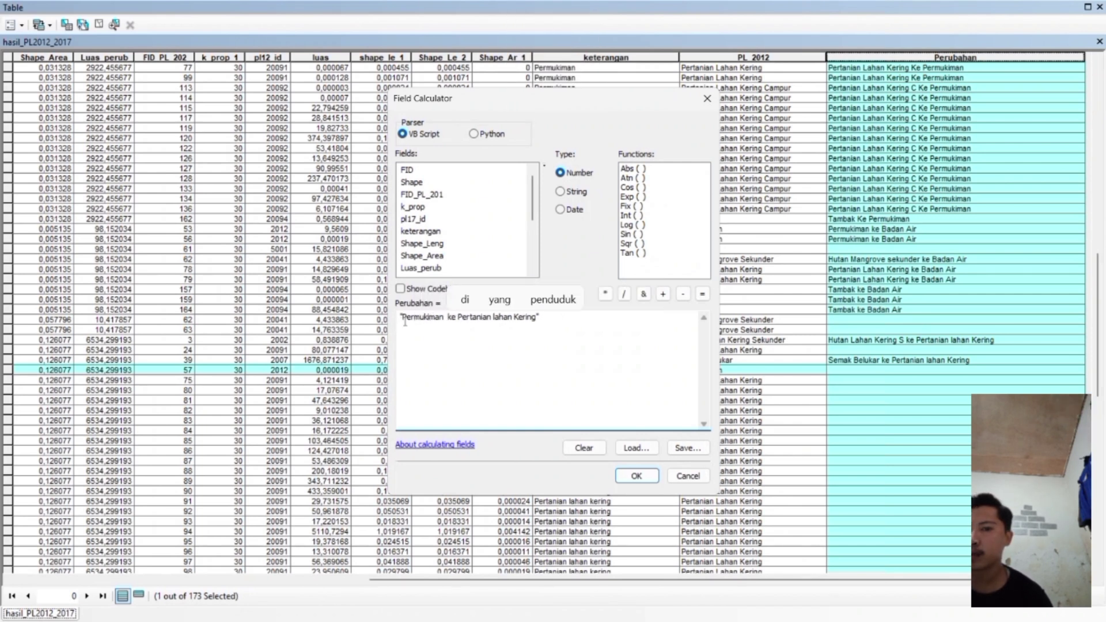
pyautogui.press('BackSpace')
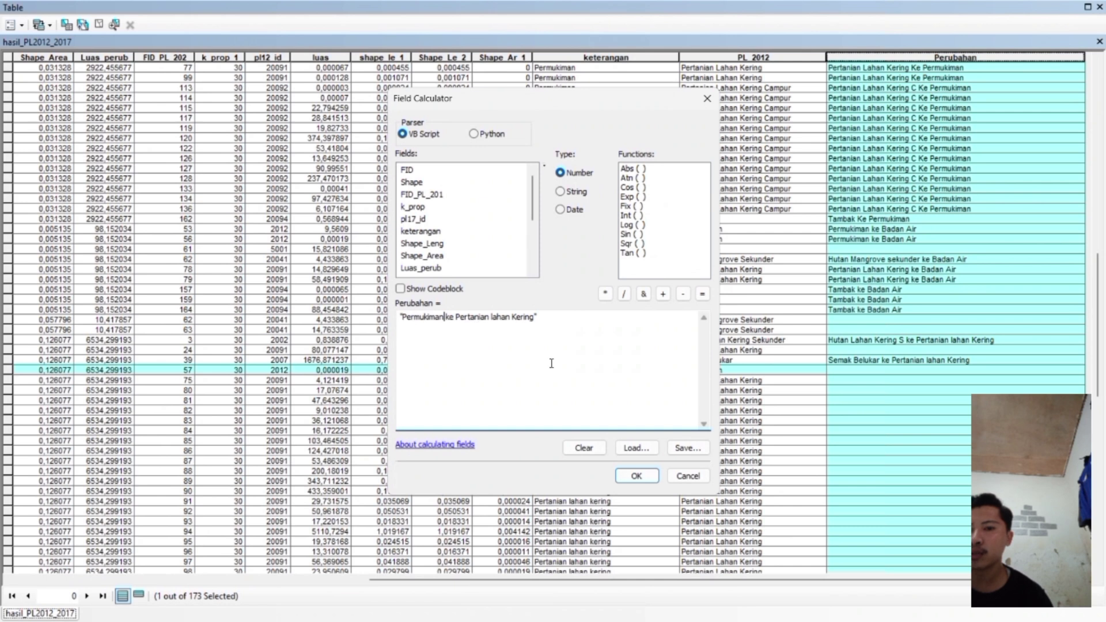
pyautogui.click(636, 476)
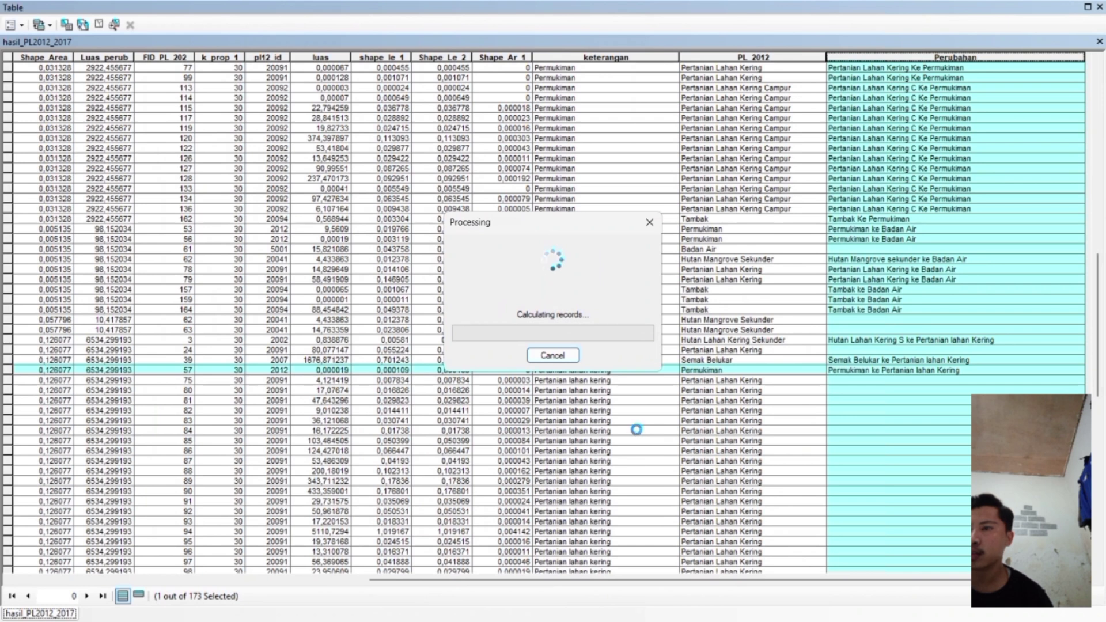
pyautogui.scroll(-3, 635, 415)
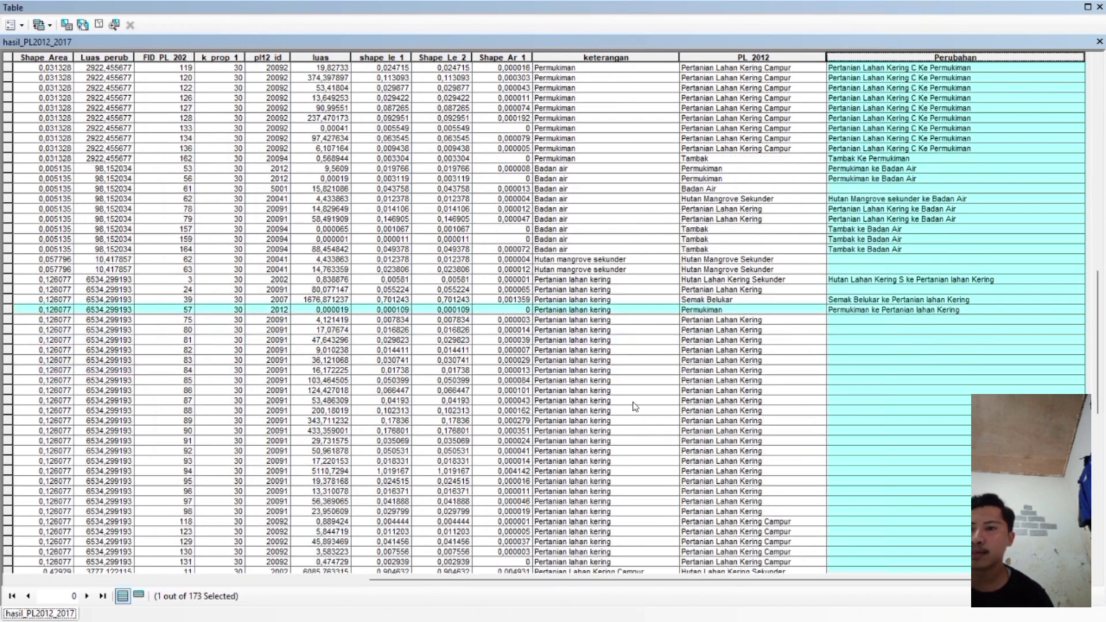
pyautogui.scroll(-4, 634, 406)
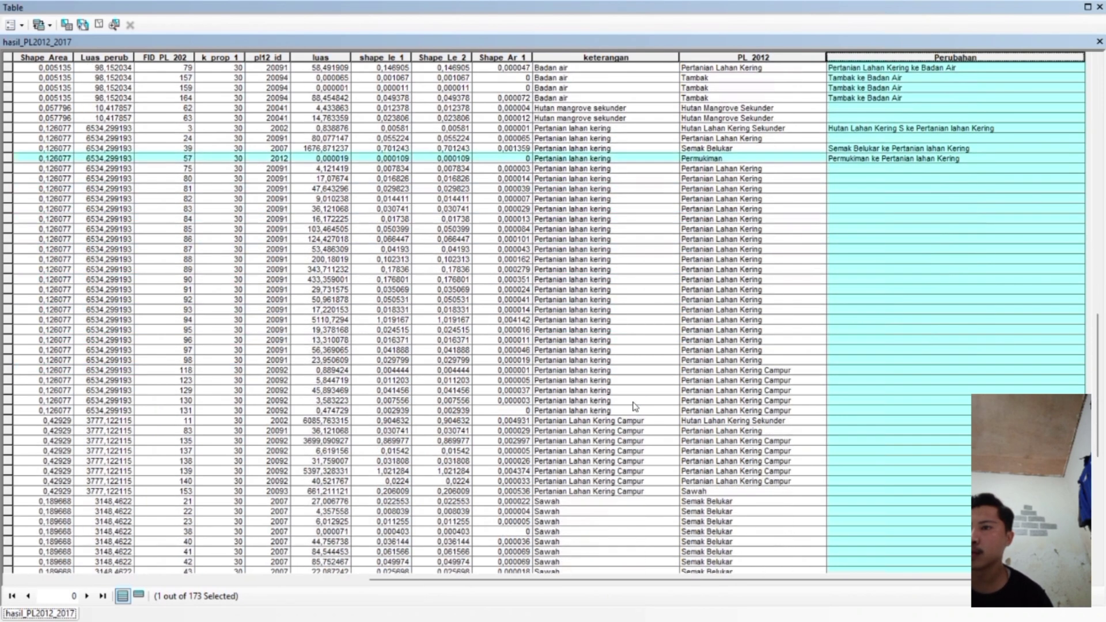
# Swap the query's PL_2012 value to 'Pertanian Lahan Kering Campur', selecting 5 of 173 records
pyautogui.click(66, 25)
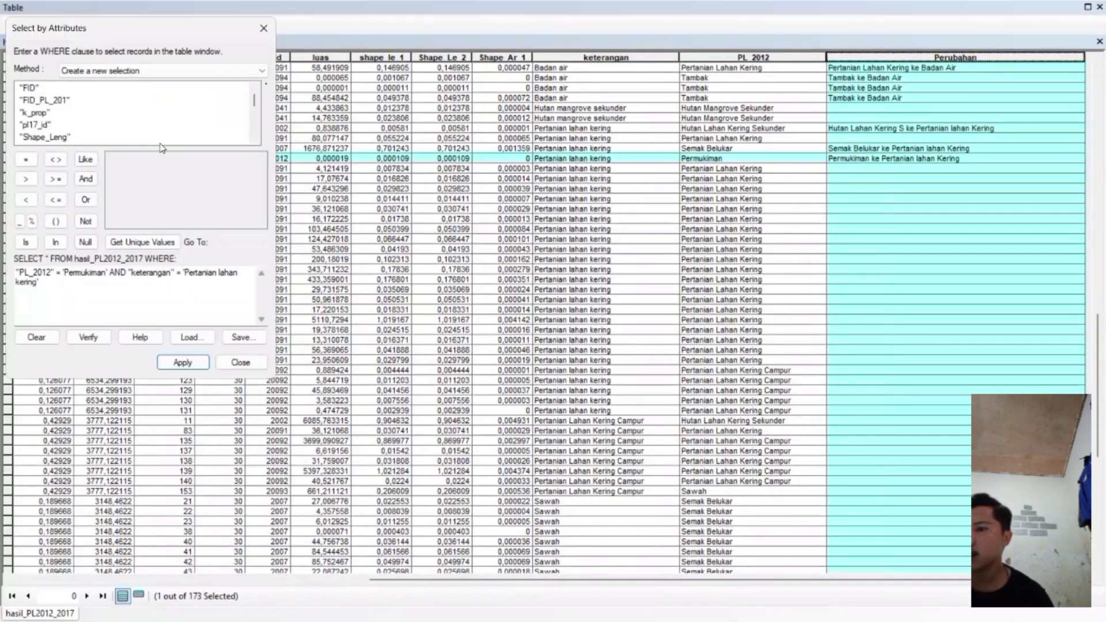
pyautogui.click(108, 272)
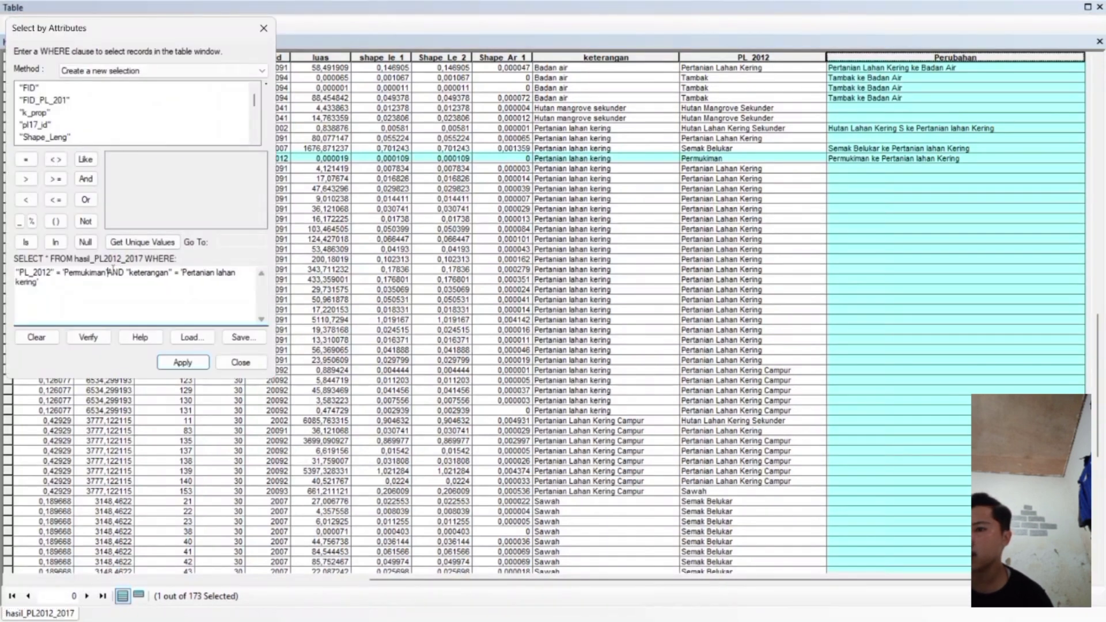
pyautogui.press('BackSpace')
pyautogui.press('BackSpace')
pyautogui.press('BackSpace')
pyautogui.press('BackSpace')
pyautogui.press('BackSpace')
pyautogui.press('BackSpace')
pyautogui.press('BackSpace')
pyautogui.press('BackSpace')
pyautogui.press('BackSpace')
pyautogui.press('BackSpace')
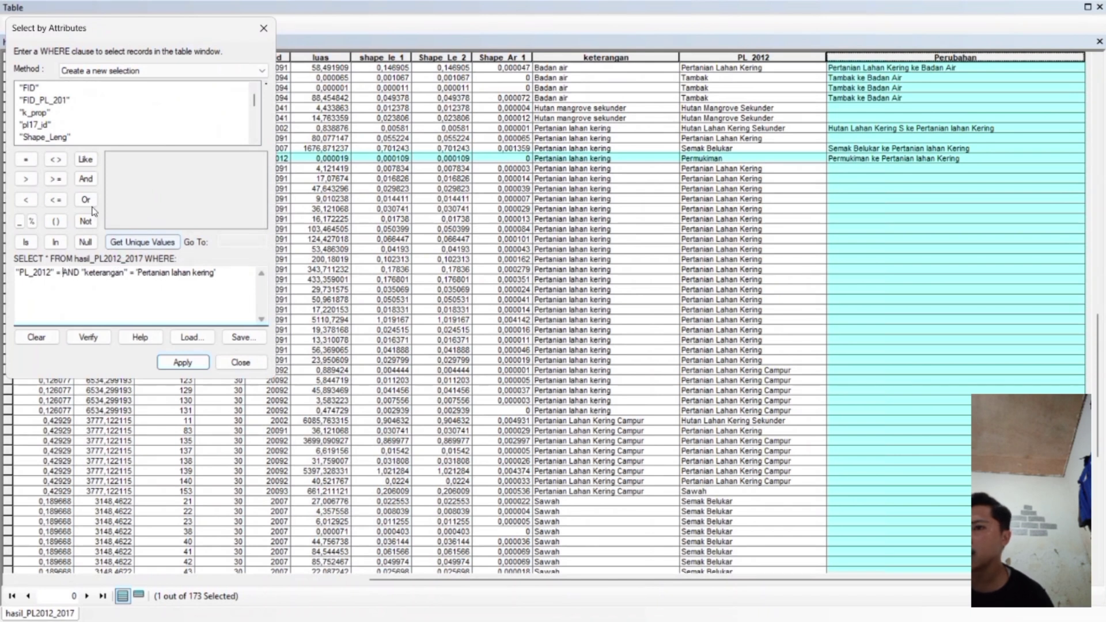
pyautogui.scroll(-3, 71, 134)
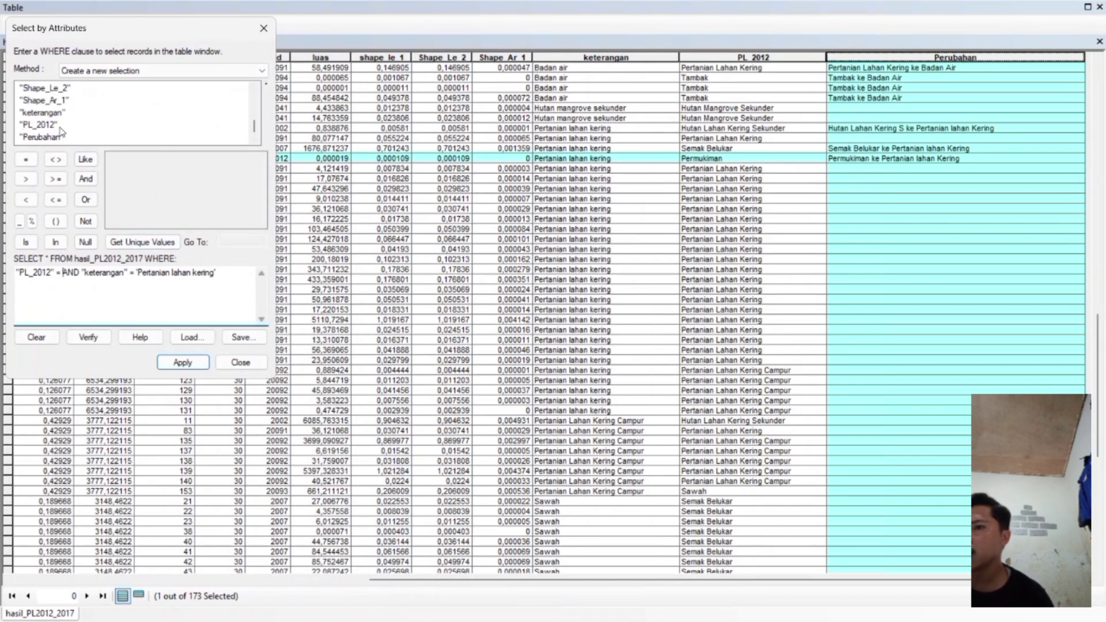
pyautogui.click(53, 127)
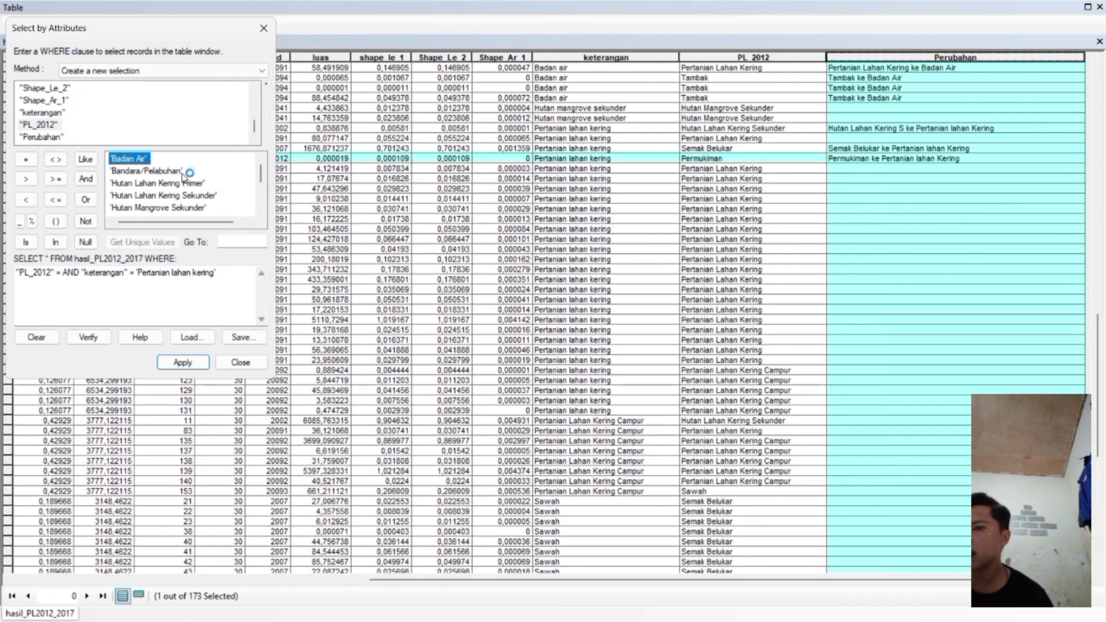
pyautogui.scroll(-2, 182, 181)
pyautogui.doubleClick(182, 172)
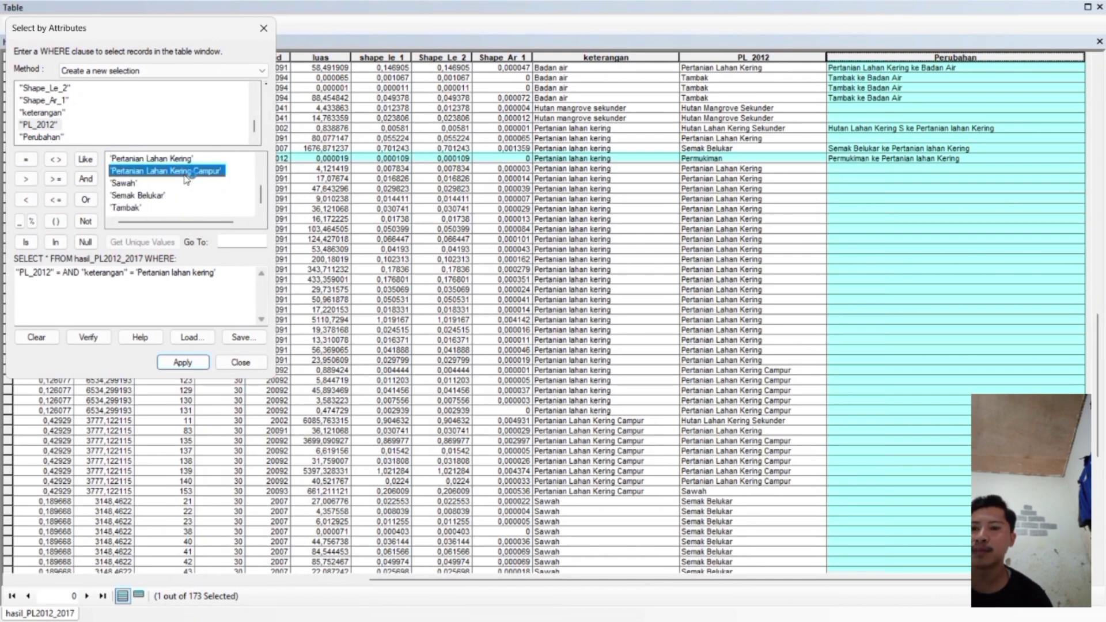
pyautogui.click(182, 362)
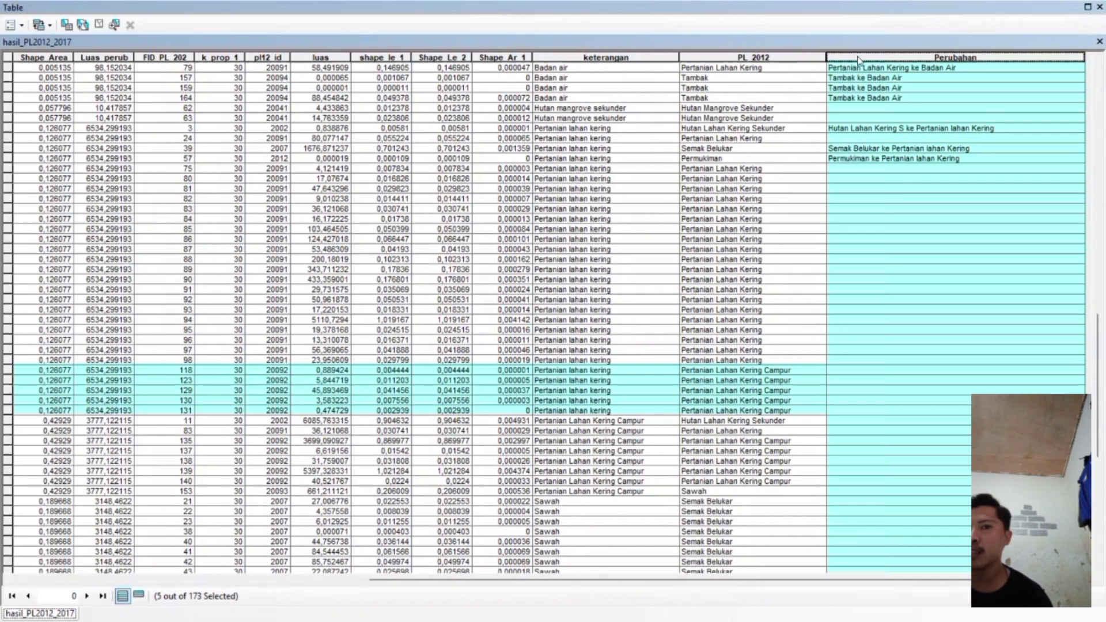
# Paste 'Pertanian lahan Kering C' over Permukiman in the Perubahan label and apply it
pyautogui.rightClick(858, 58)
pyautogui.click(871, 149)
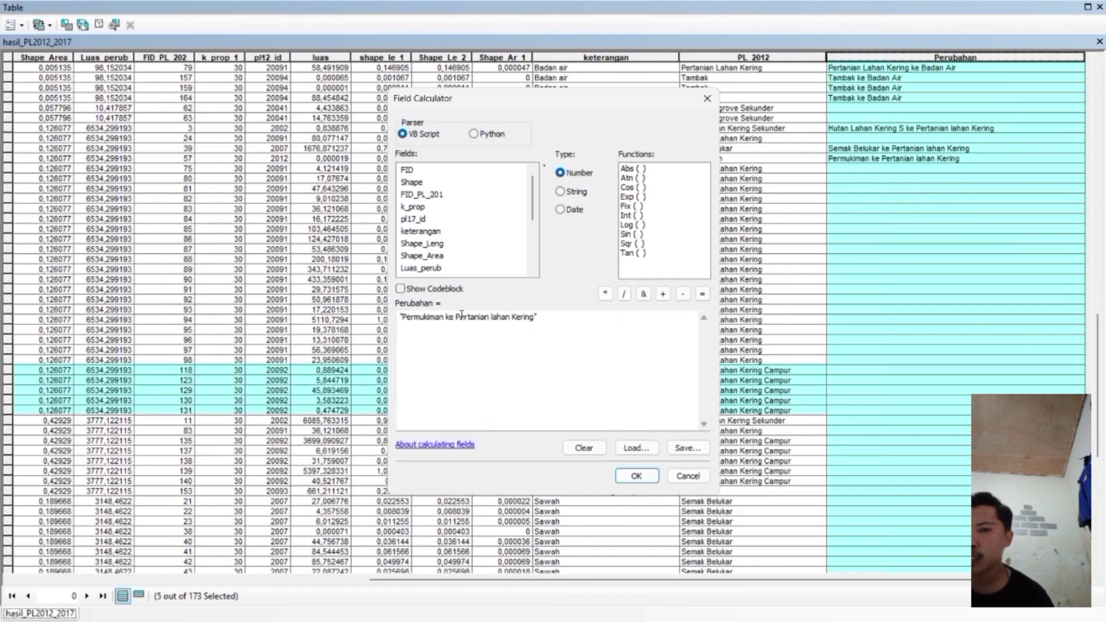
pyautogui.moveTo(456, 316); pyautogui.dragTo(533, 322)
pyautogui.hotkey('ctrl', 'c')
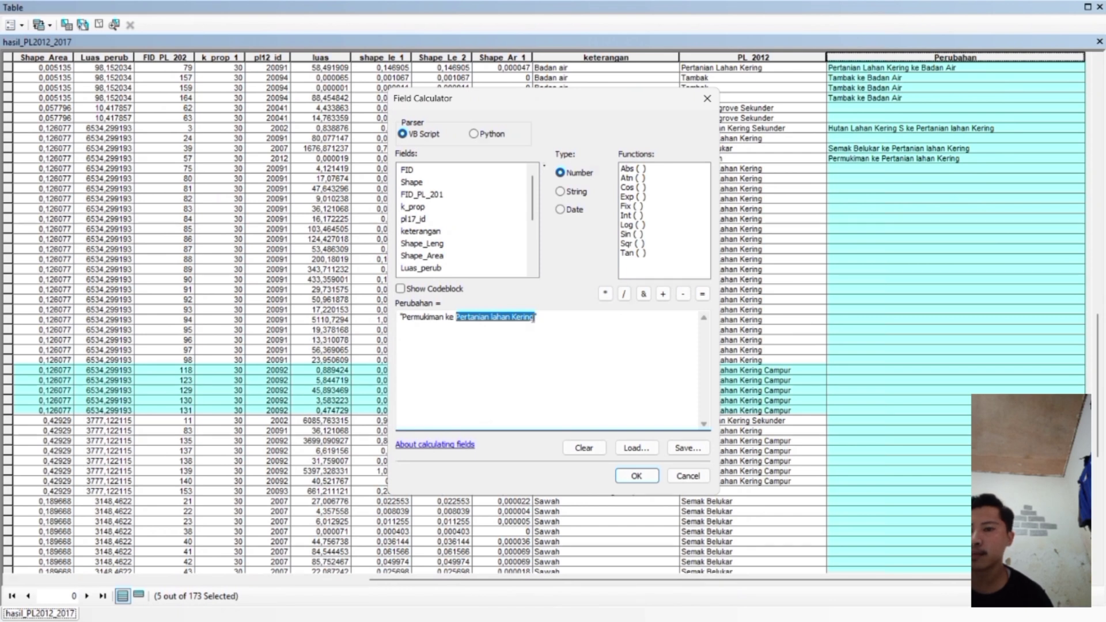
pyautogui.doubleClick(436, 321)
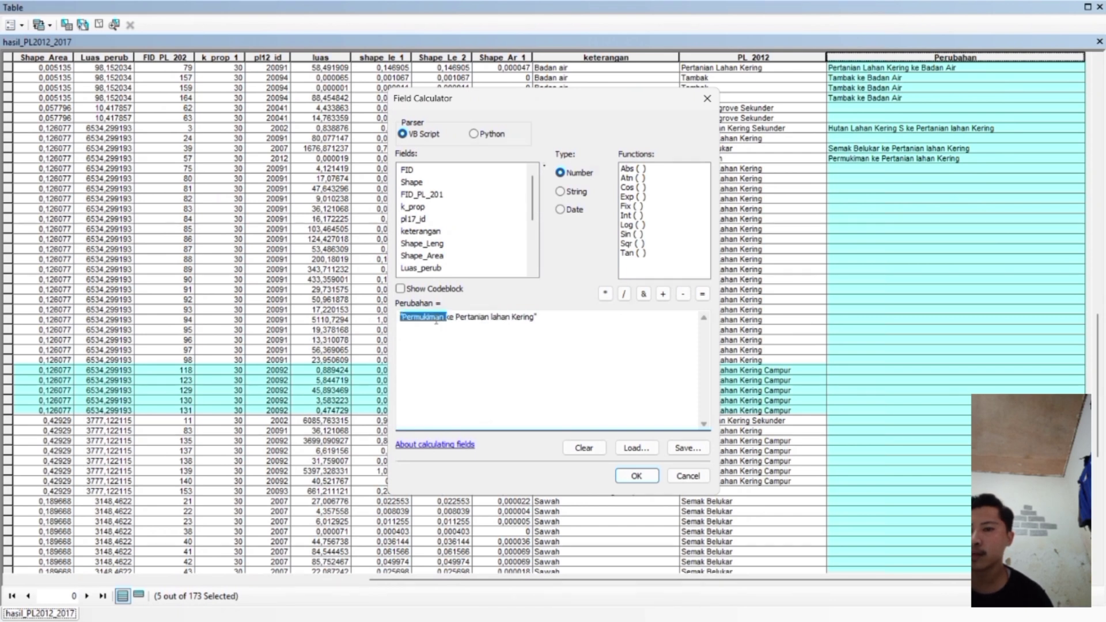
pyautogui.hotkey('ctrl', 'v')
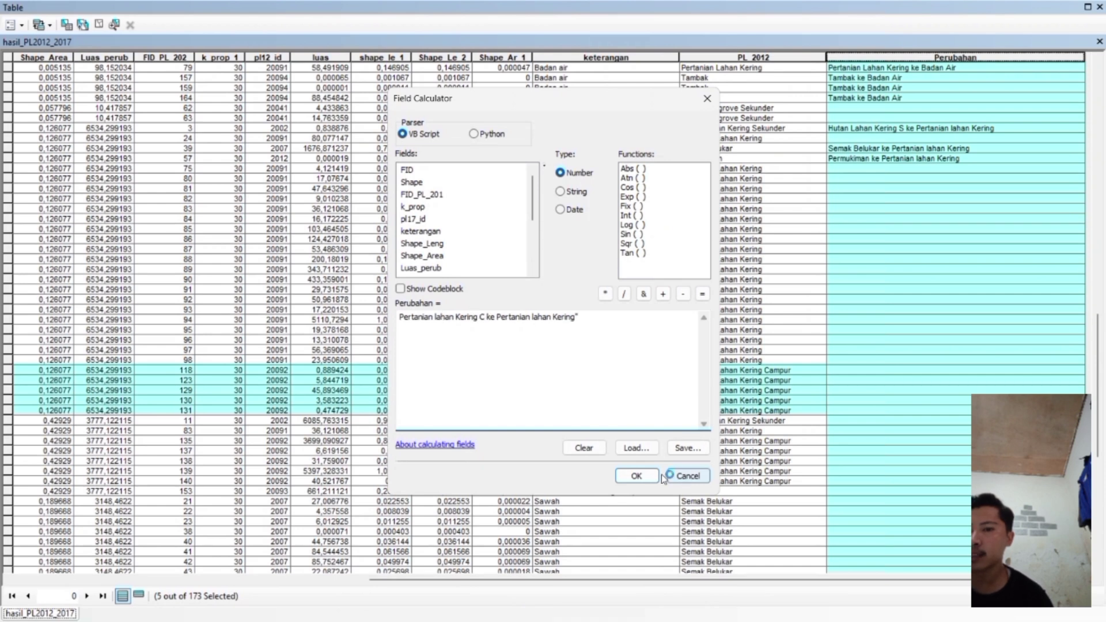
pyautogui.click(636, 476)
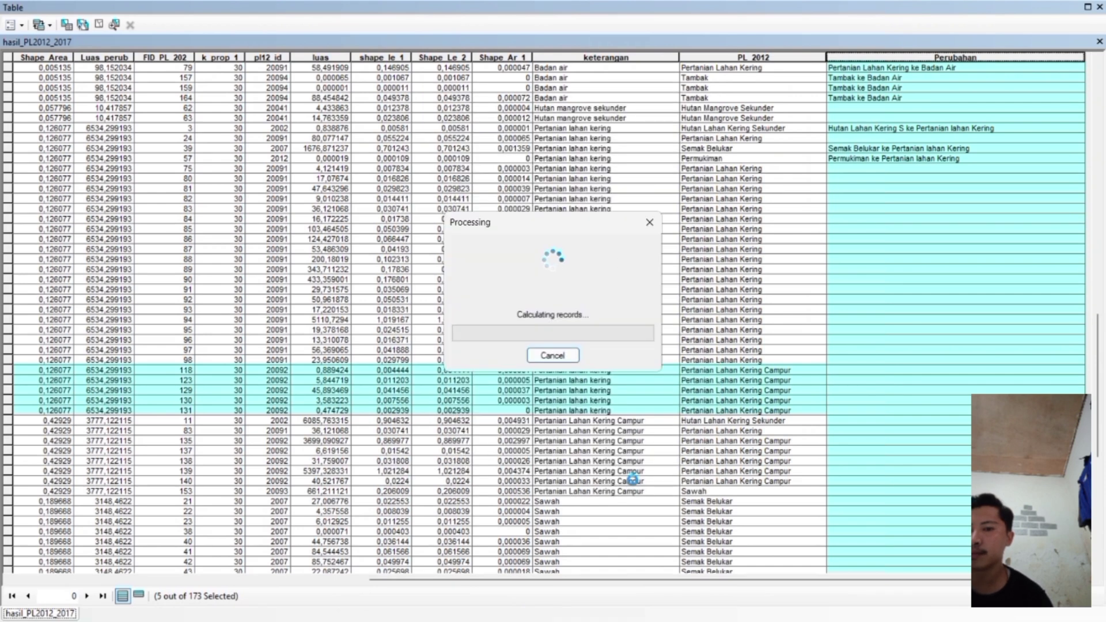
# Restore the missing opening quote in the label and reapply it to the five records
pyautogui.rightClick(861, 58)
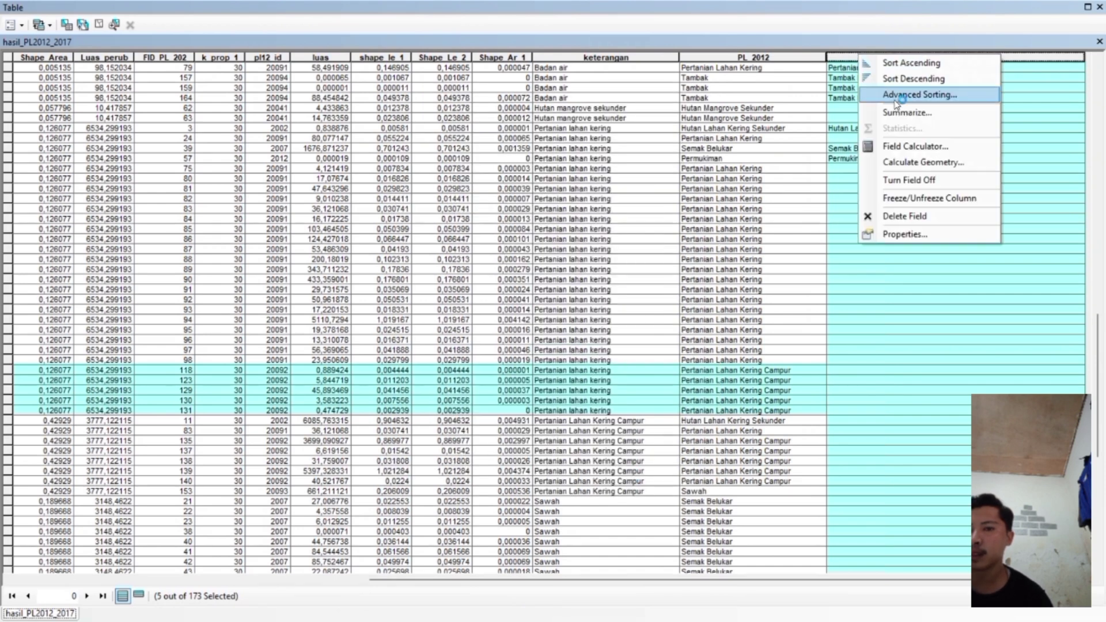
pyautogui.click(907, 147)
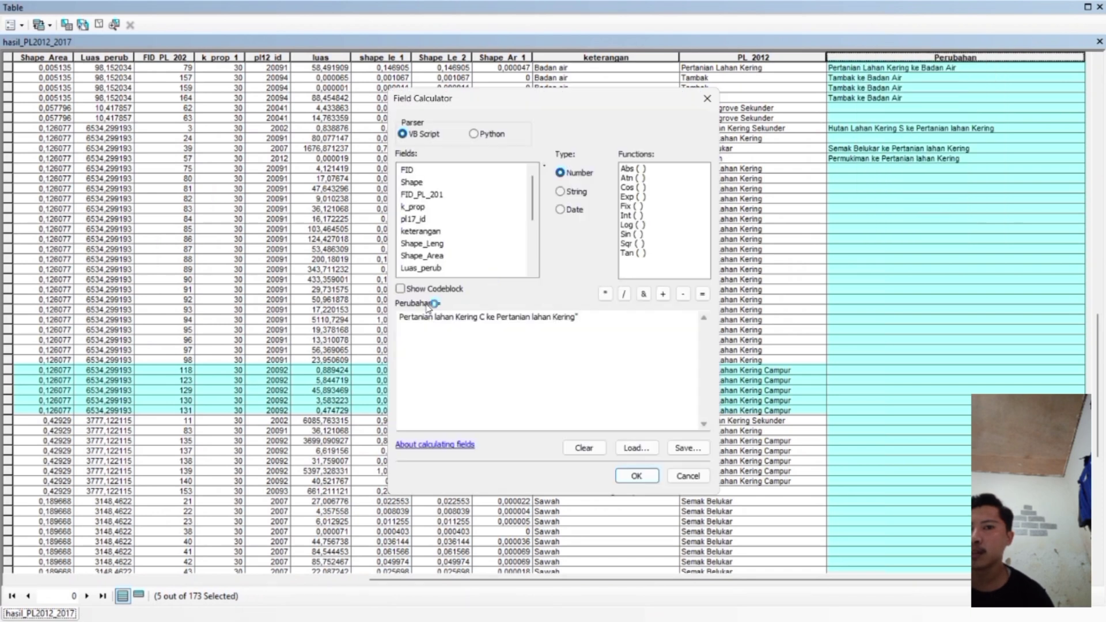
pyautogui.click(405, 316)
pyautogui.doubleClick(404, 316)
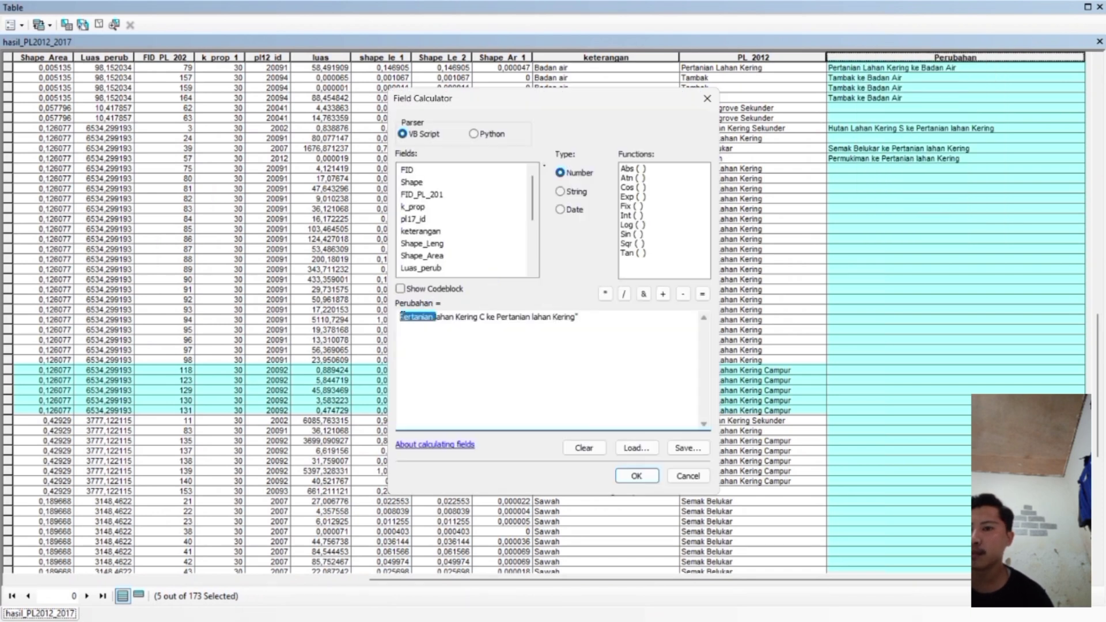
pyautogui.click(402, 318)
pyautogui.write('"')
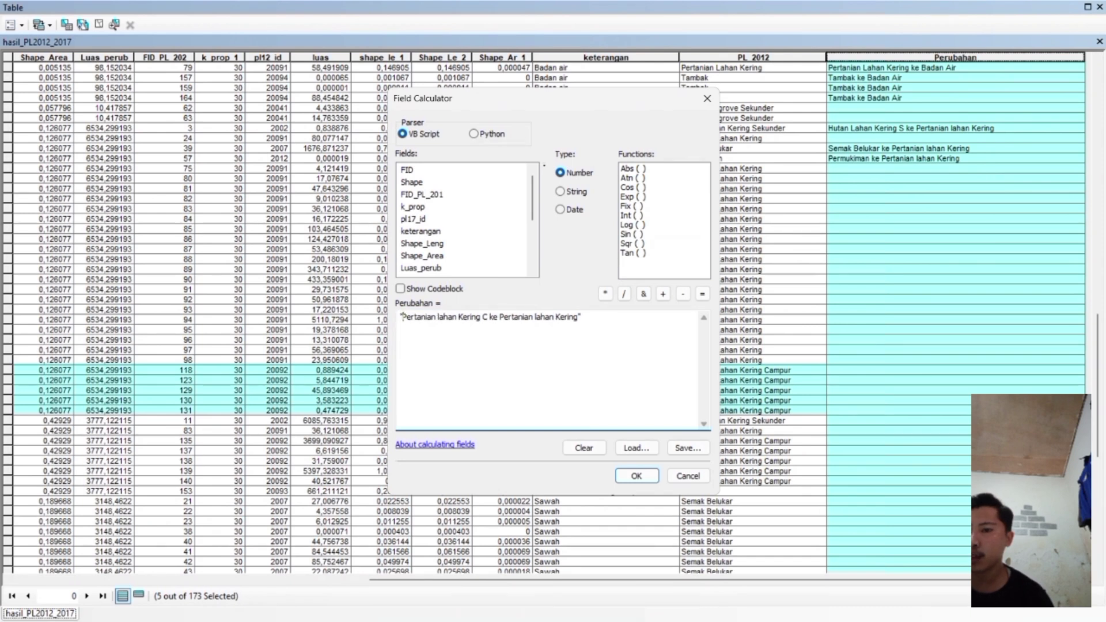
pyautogui.click(635, 477)
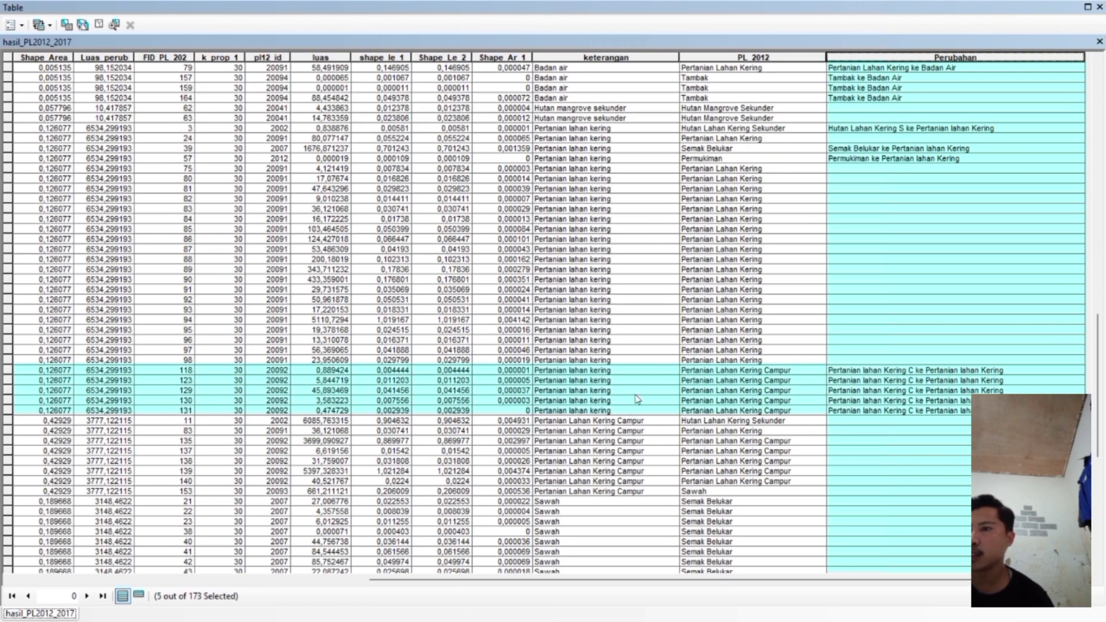
# Clear the query and build "PL_2012" = 'Hutan Lahan Kering Sekunder'
pyautogui.click(66, 25)
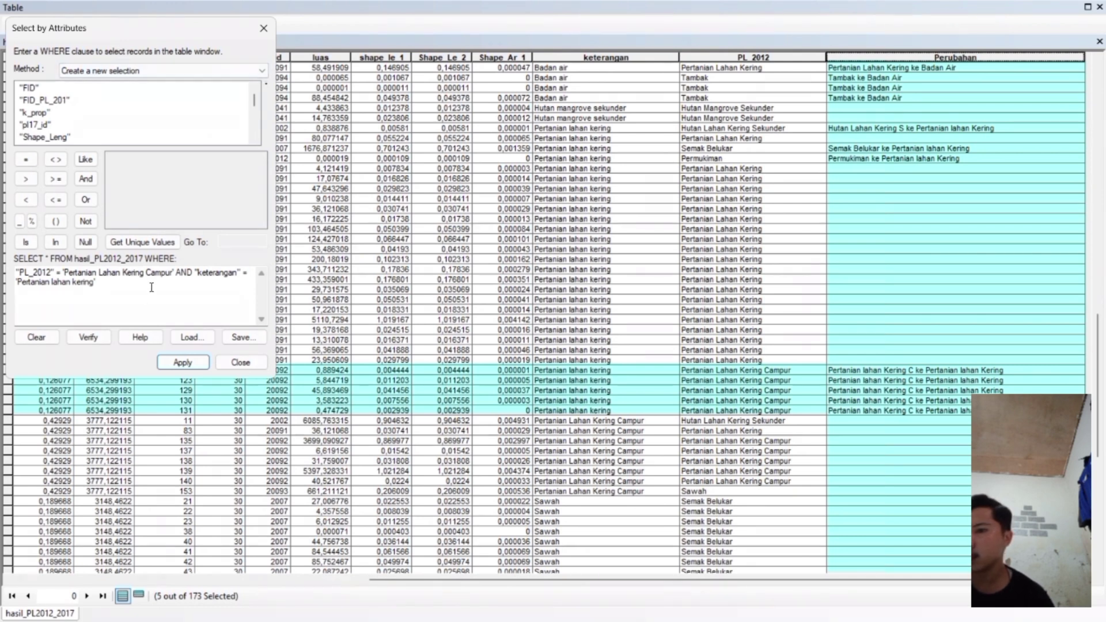
pyautogui.click(38, 338)
pyautogui.scroll(-5, 47, 134)
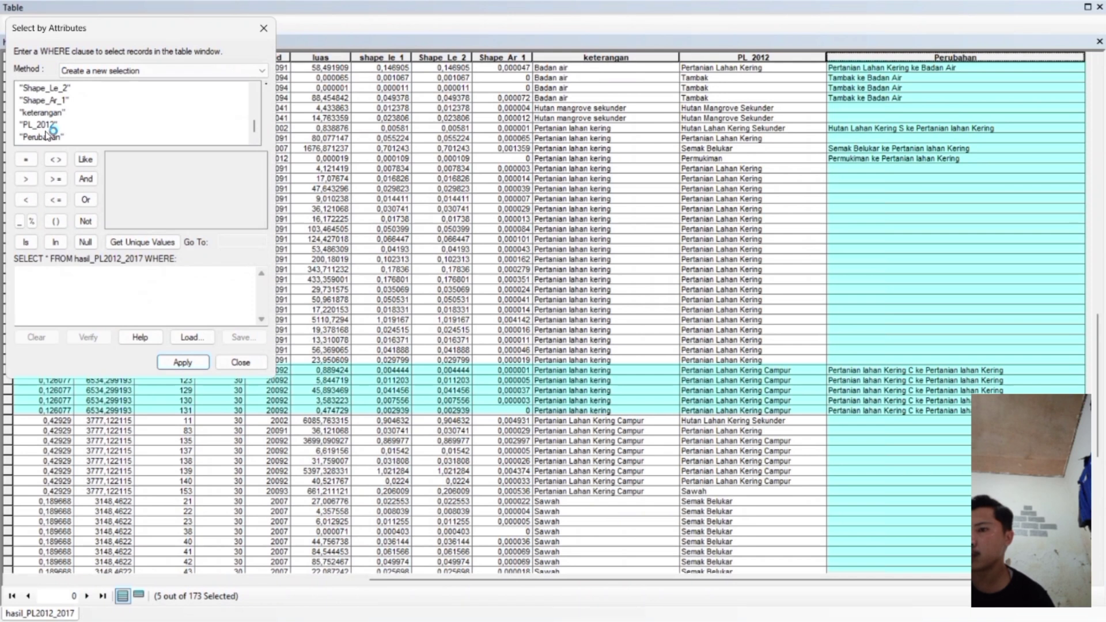
pyautogui.doubleClick(39, 124)
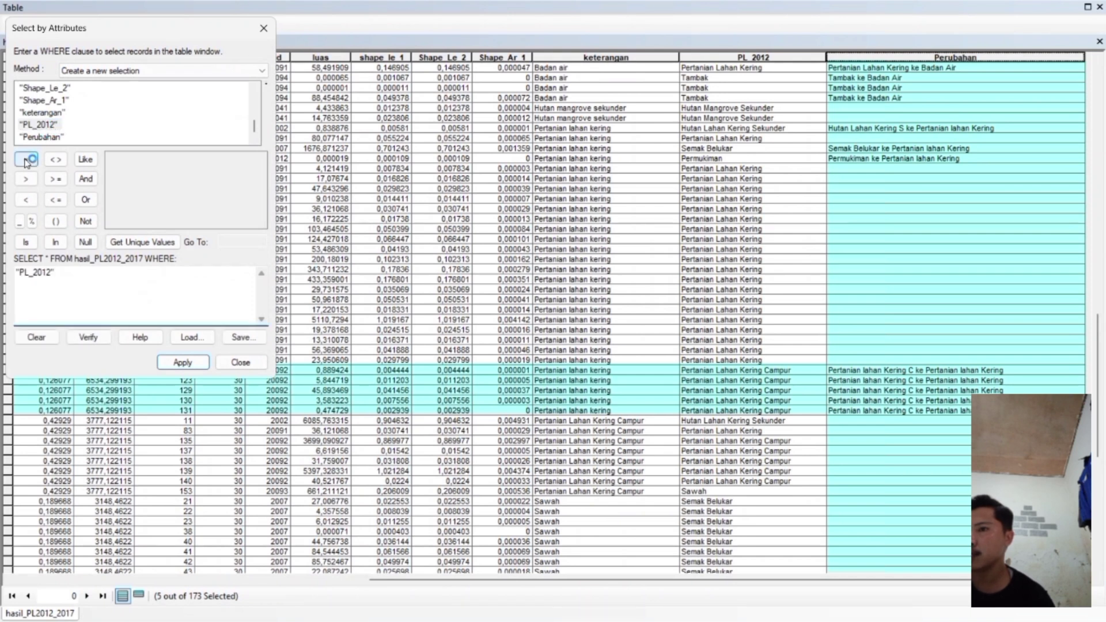
pyautogui.click(26, 159)
pyautogui.click(142, 242)
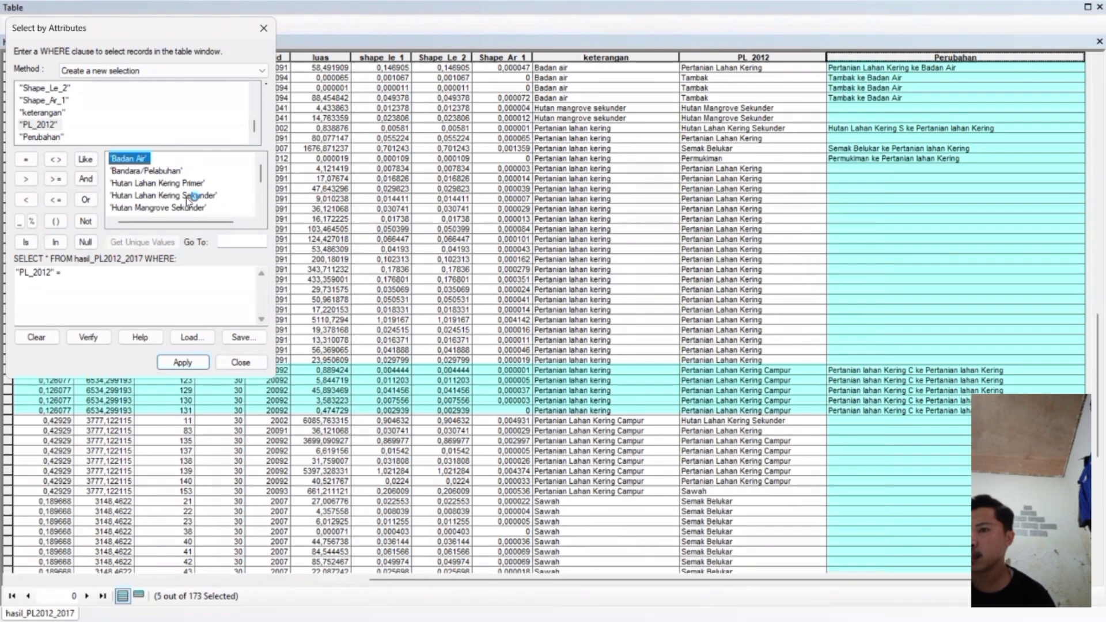
pyautogui.doubleClick(193, 196)
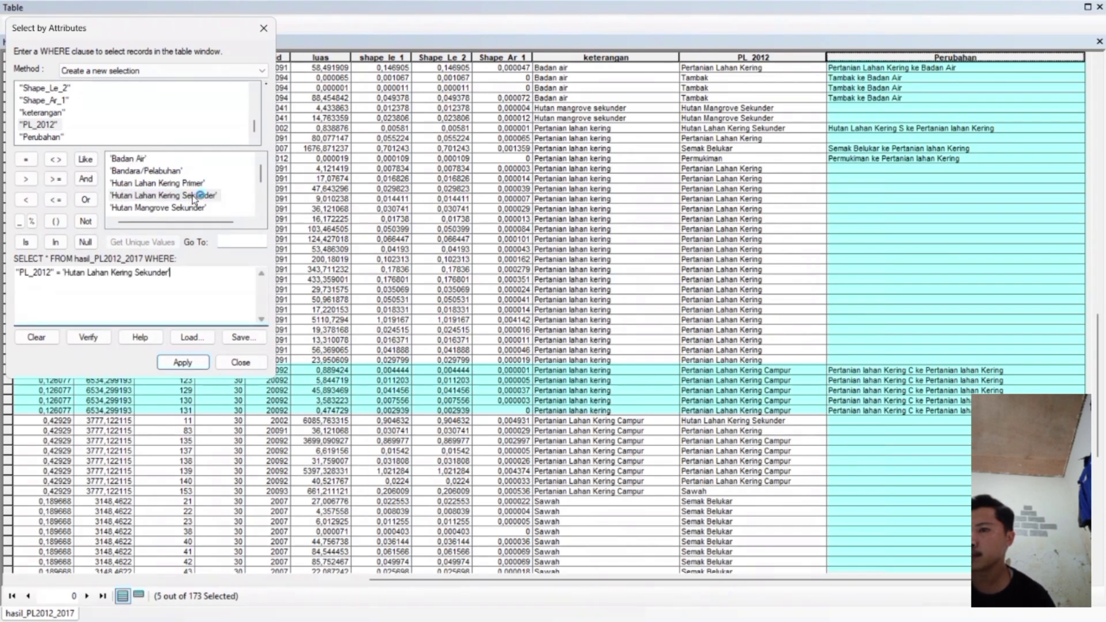
# Add AND "keterangan" = 'Pertanian Lahan Kering Campur' to the query
pyautogui.click(85, 179)
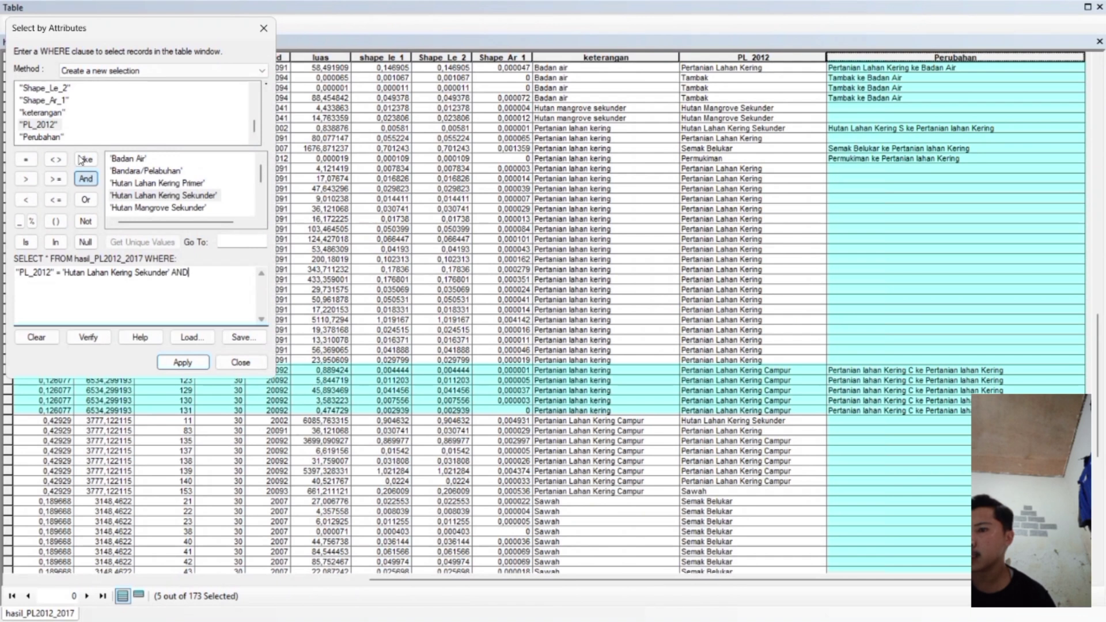
pyautogui.doubleClick(44, 113)
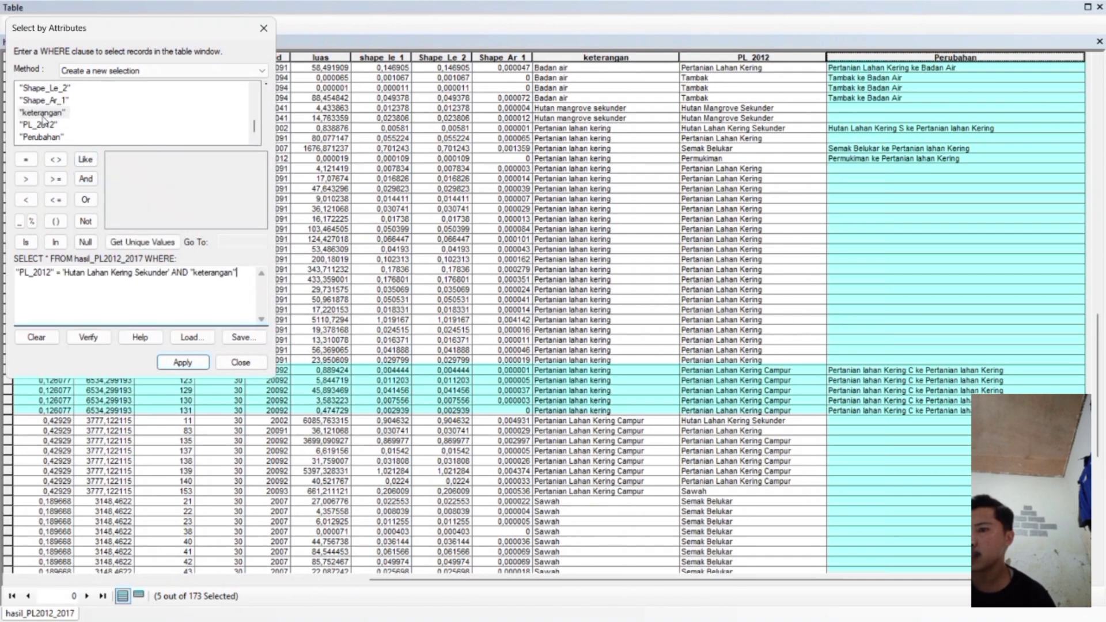
pyautogui.click(26, 160)
pyautogui.click(136, 243)
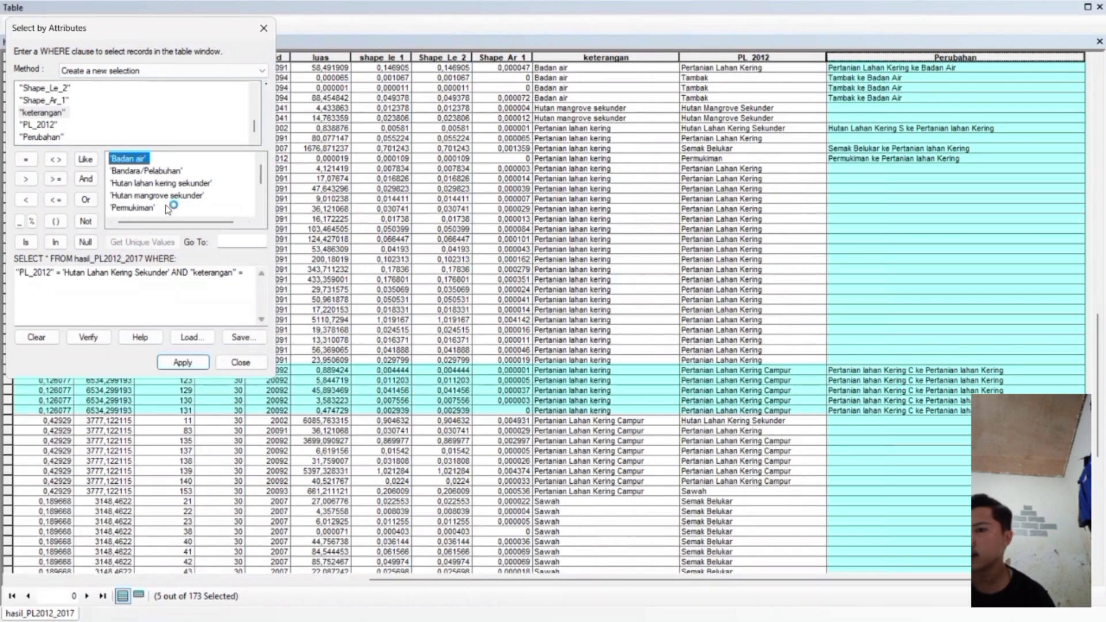
pyautogui.scroll(-1, 178, 202)
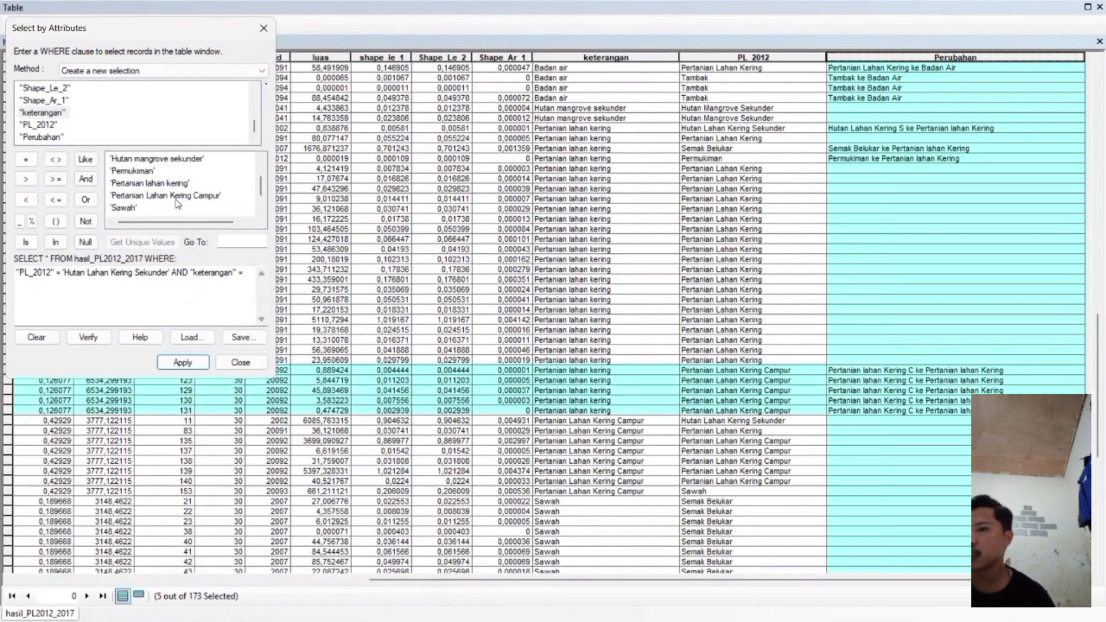
pyautogui.doubleClick(179, 199)
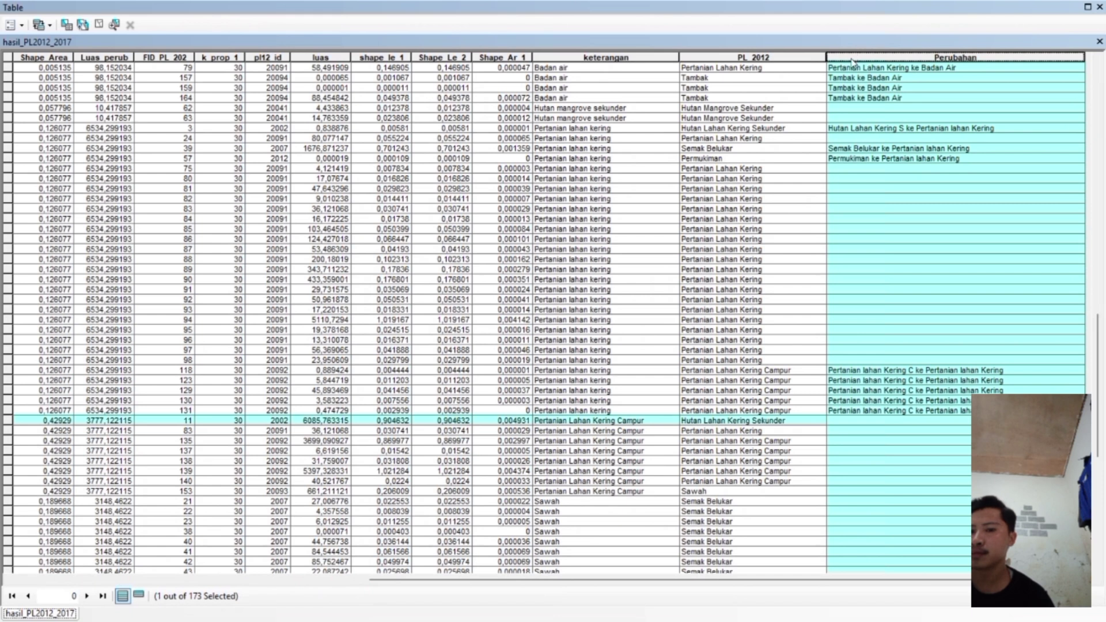
# Edit the Perubahan label to 'Hutan lahan Kering S ke Pertanian lahan Kering C' and apply it
pyautogui.rightClick(851, 62)
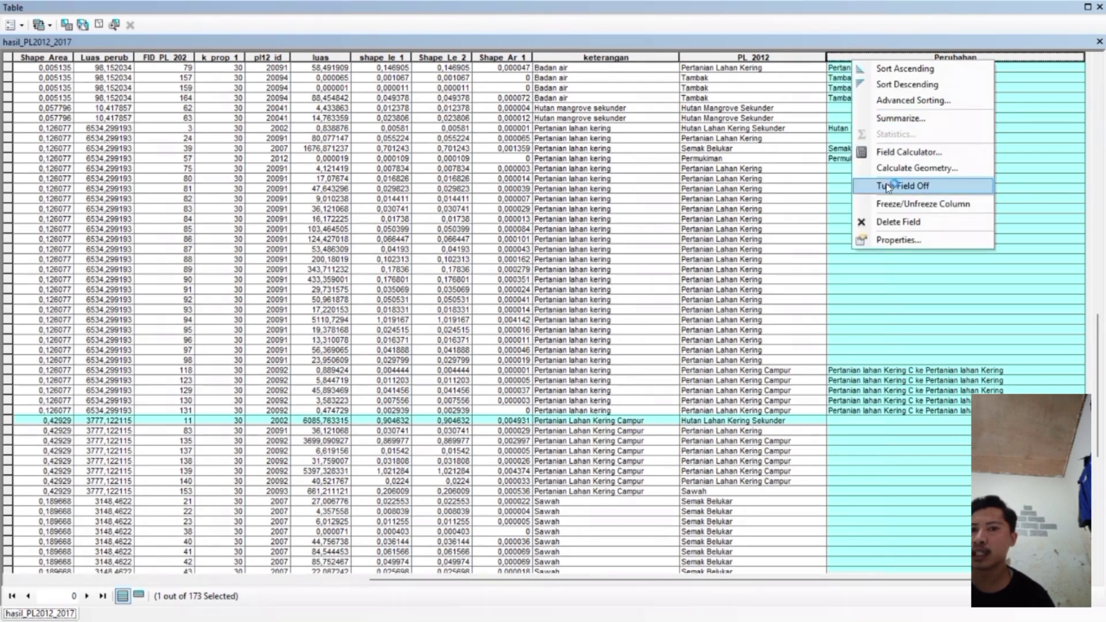
pyautogui.click(888, 152)
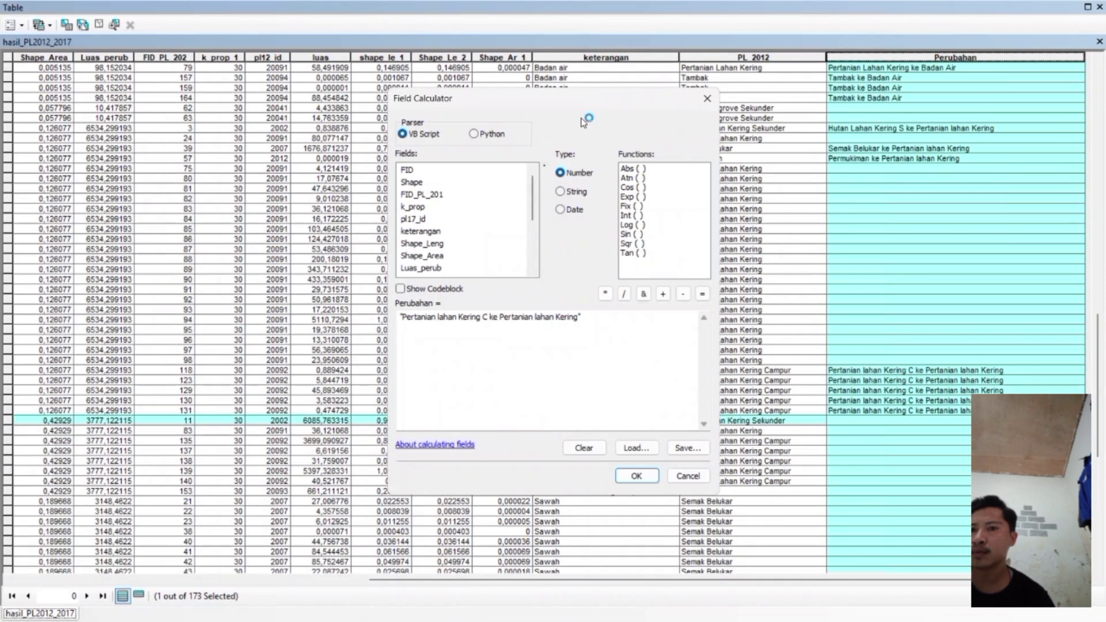
pyautogui.moveTo(551, 101); pyautogui.dragTo(411, 103)
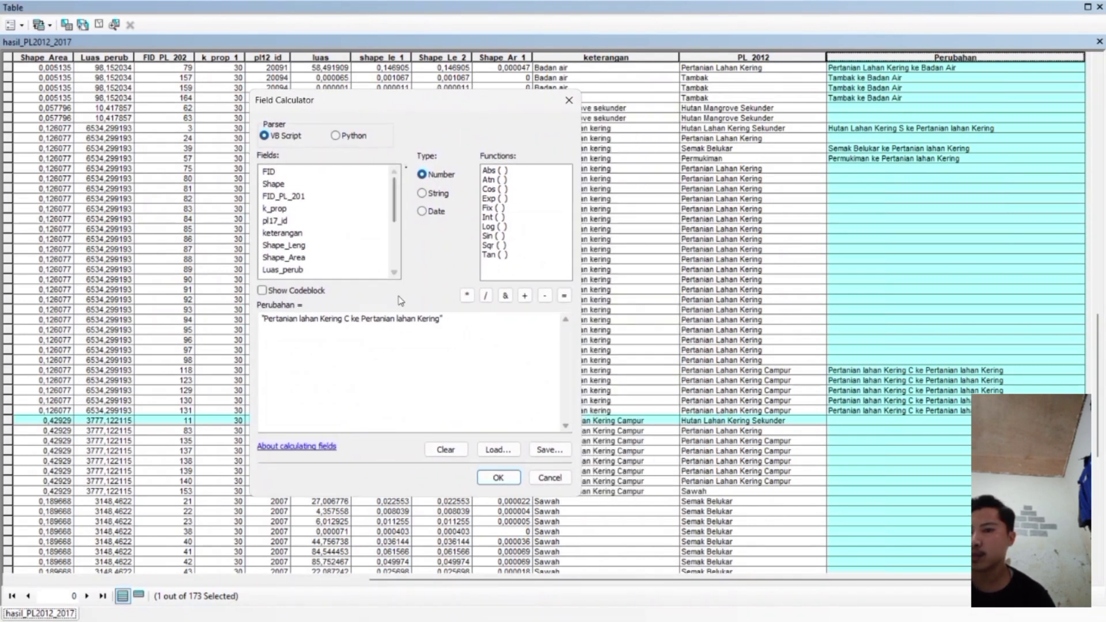
pyautogui.click(440, 318)
pyautogui.write('C')
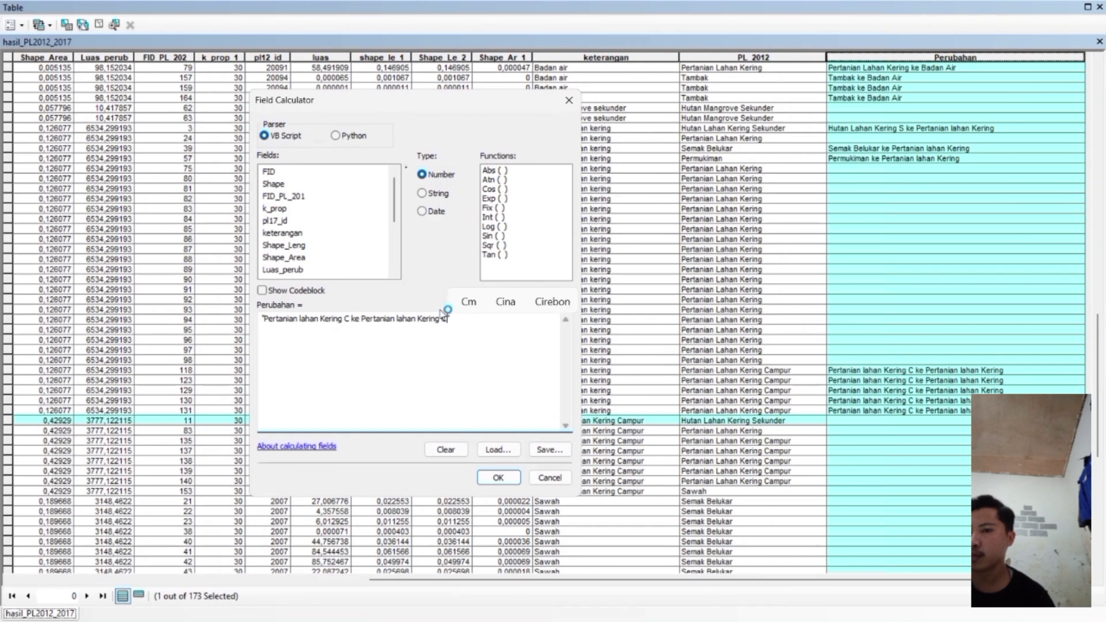
pyautogui.click(350, 319)
pyautogui.press('BackSpace')
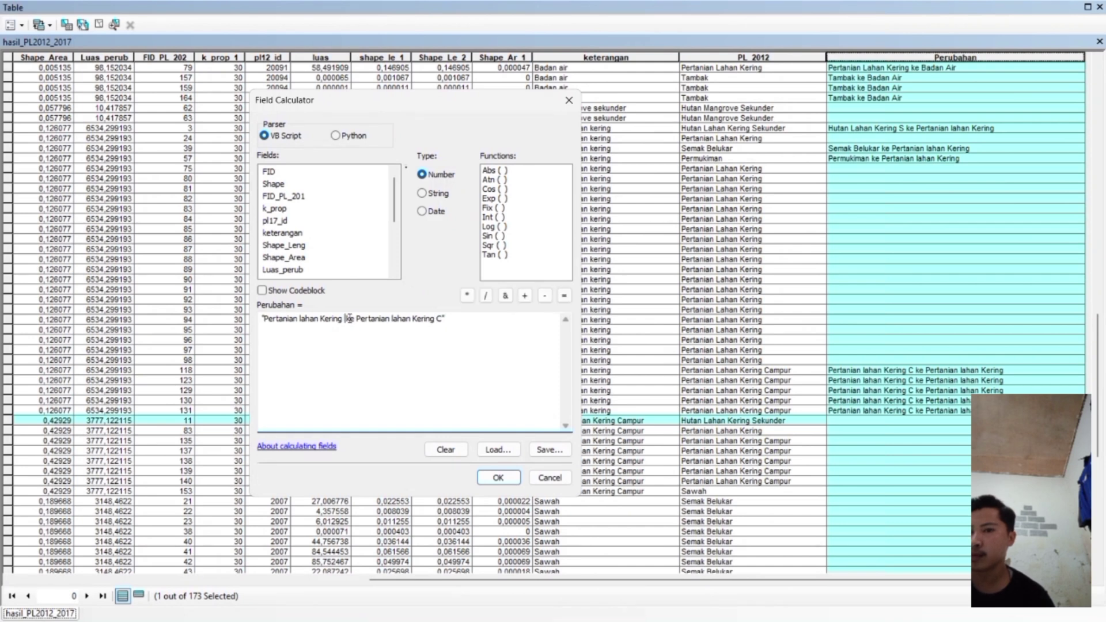
pyautogui.write('S')
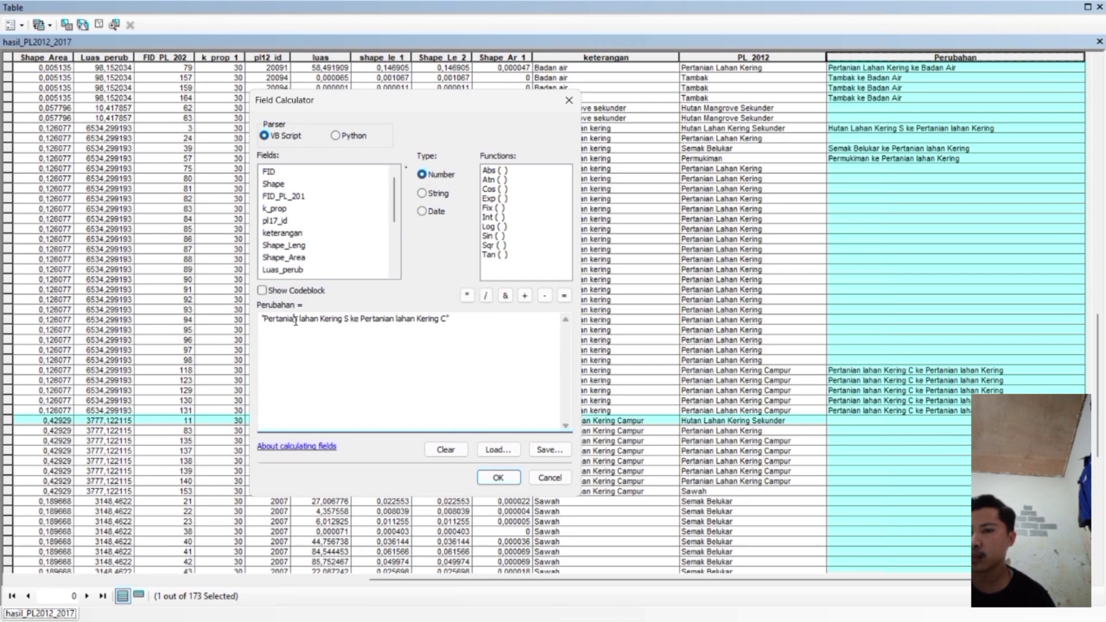
pyautogui.press('BackSpace')
pyautogui.press('BackSpace')
pyautogui.press('BackSpace')
pyautogui.press('BackSpace')
pyautogui.press('BackSpace')
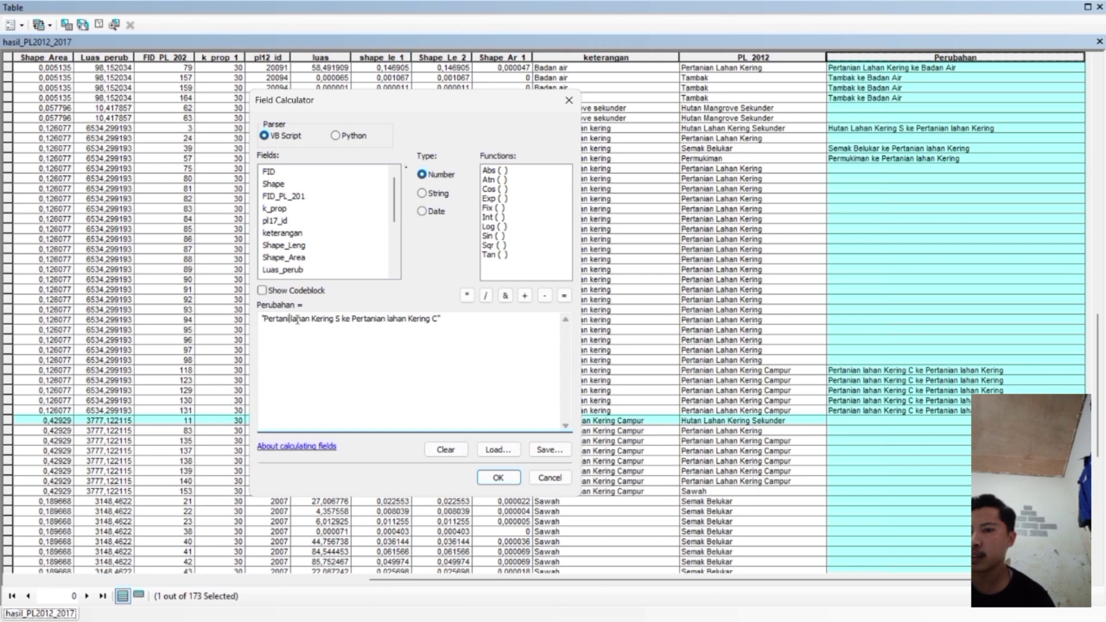
pyautogui.press('BackSpace')
pyautogui.press('BackSpace')
pyautogui.press('BackSpace')
pyautogui.press('BackSpace')
pyautogui.press('BackSpace')
pyautogui.press('BackSpace')
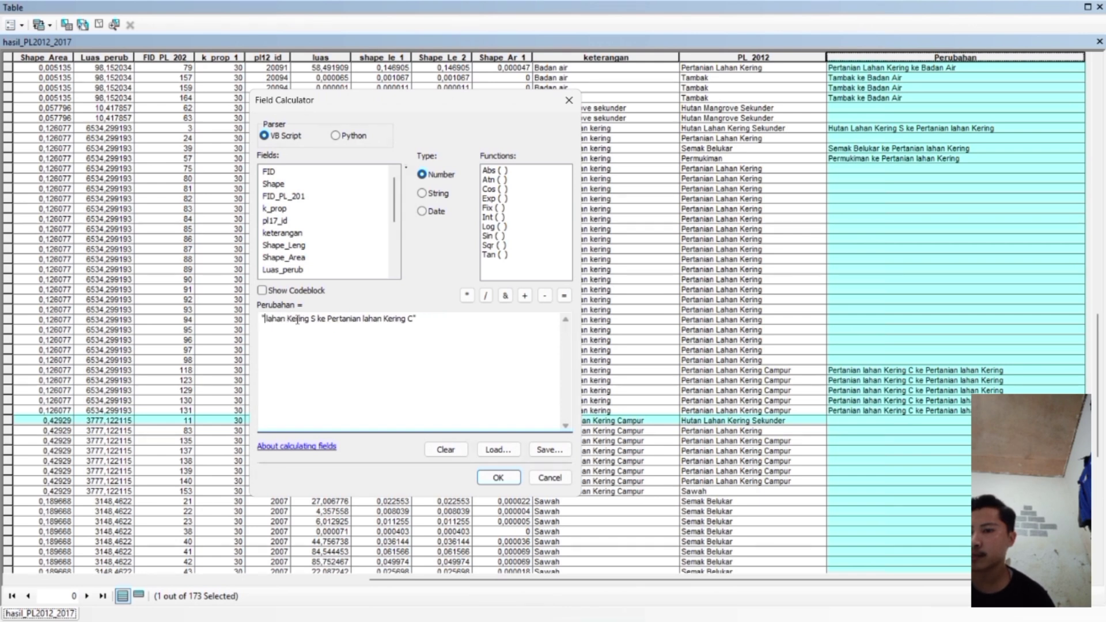
pyautogui.write('Huta')
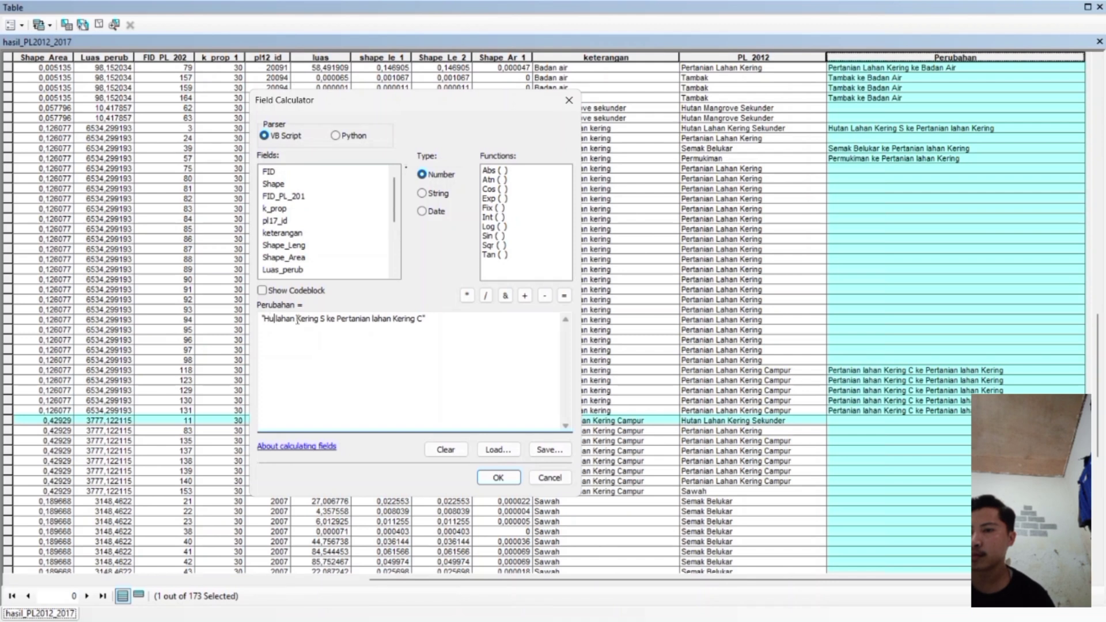
pyautogui.write('n')
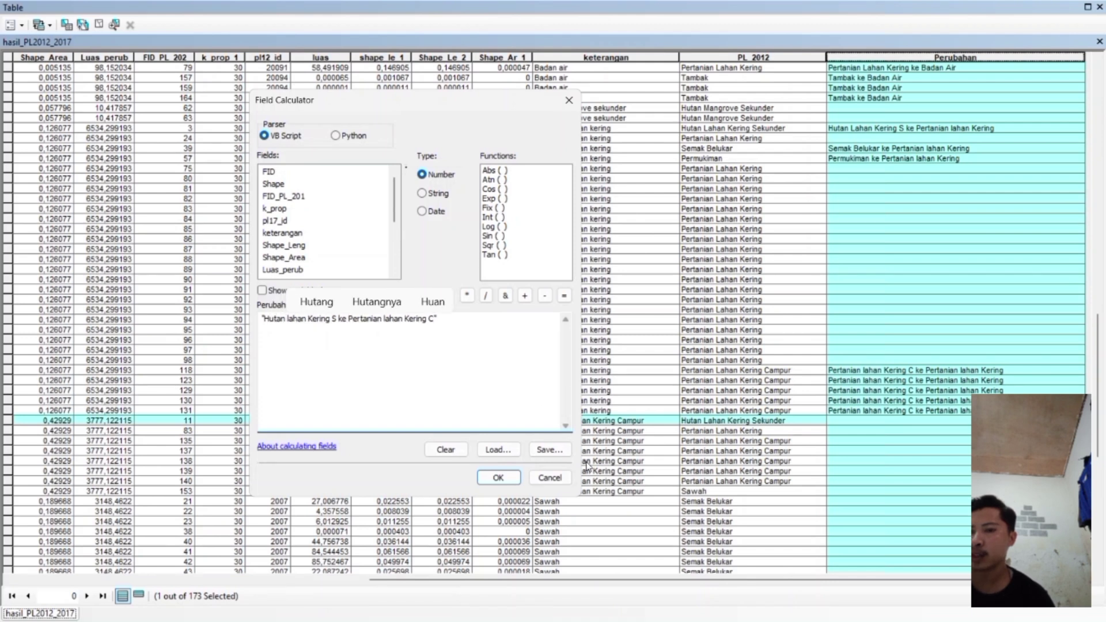
pyautogui.click(498, 477)
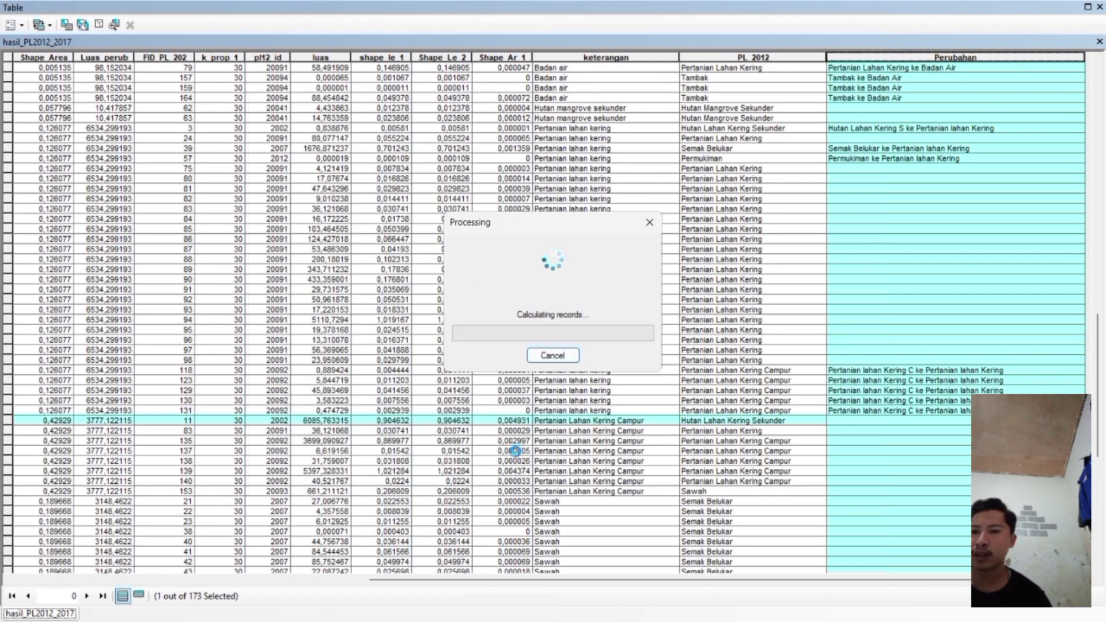
# Replace the query's PL_2012 value with 'Pertanian Lahan Kering' and select the matching record
pyautogui.click(66, 24)
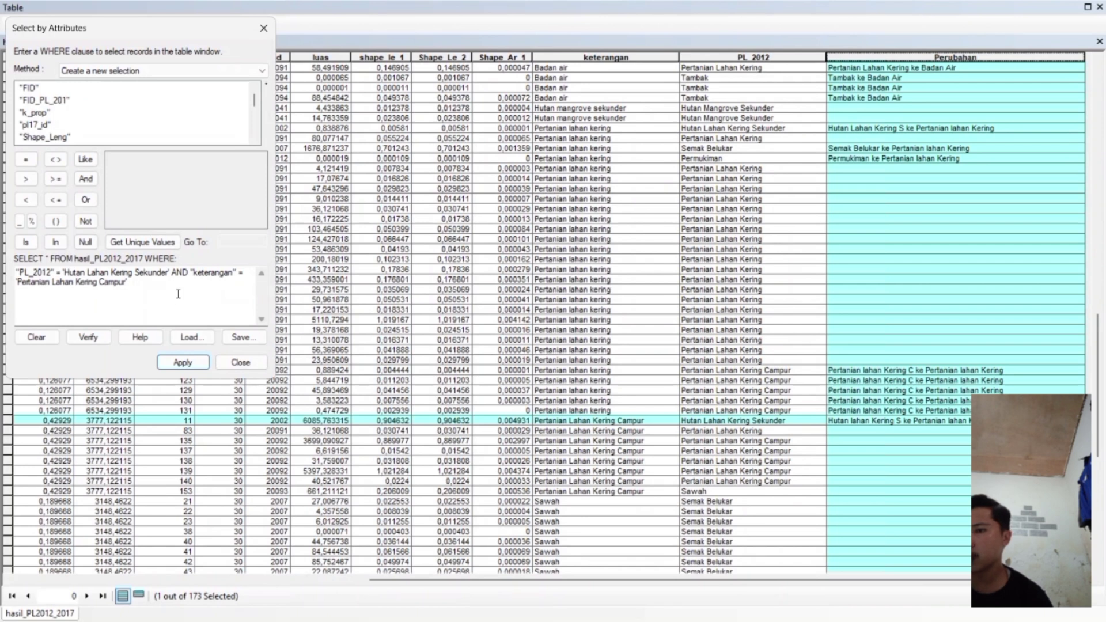
pyautogui.click(168, 272)
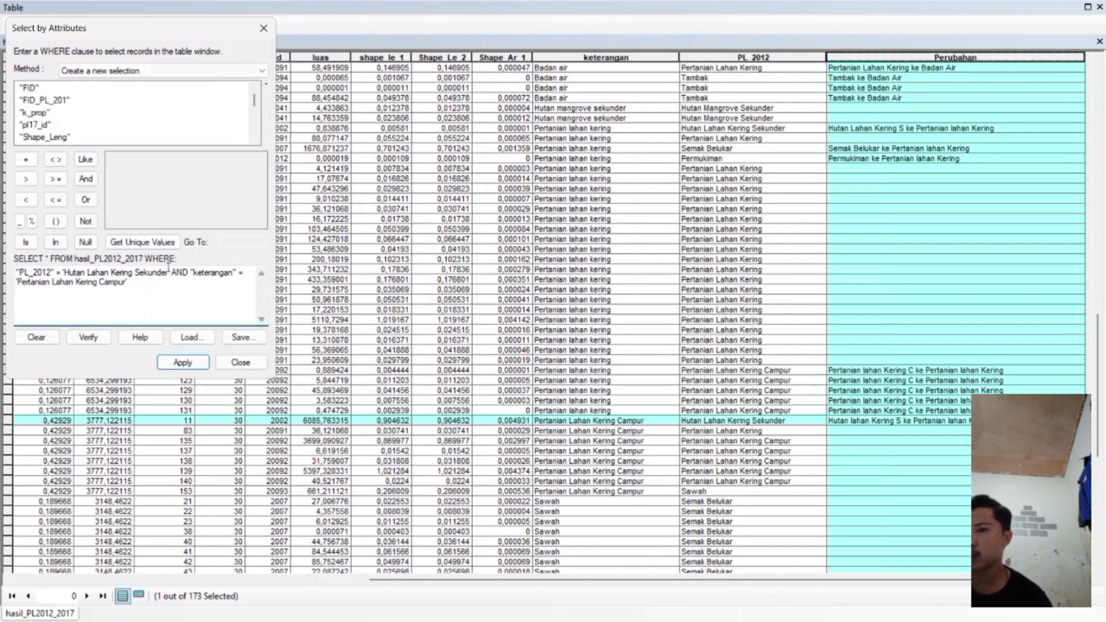
pyautogui.press('BackSpace')
pyautogui.press('BackSpace')
pyautogui.press('BackSpace')
pyautogui.press('BackSpace')
pyautogui.press('BackSpace')
pyautogui.press('BackSpace')
pyautogui.press('BackSpace')
pyautogui.press('BackSpace')
pyautogui.press('BackSpace')
pyautogui.press('BackSpace')
pyautogui.press('BackSpace')
pyautogui.press('BackSpace')
pyautogui.press('BackSpace')
pyautogui.press('BackSpace')
pyautogui.press('BackSpace')
pyautogui.press('BackSpace')
pyautogui.press('BackSpace')
pyautogui.press('BackSpace')
pyautogui.press('BackSpace')
pyautogui.press('BackSpace')
pyautogui.scroll(-4, 82, 98)
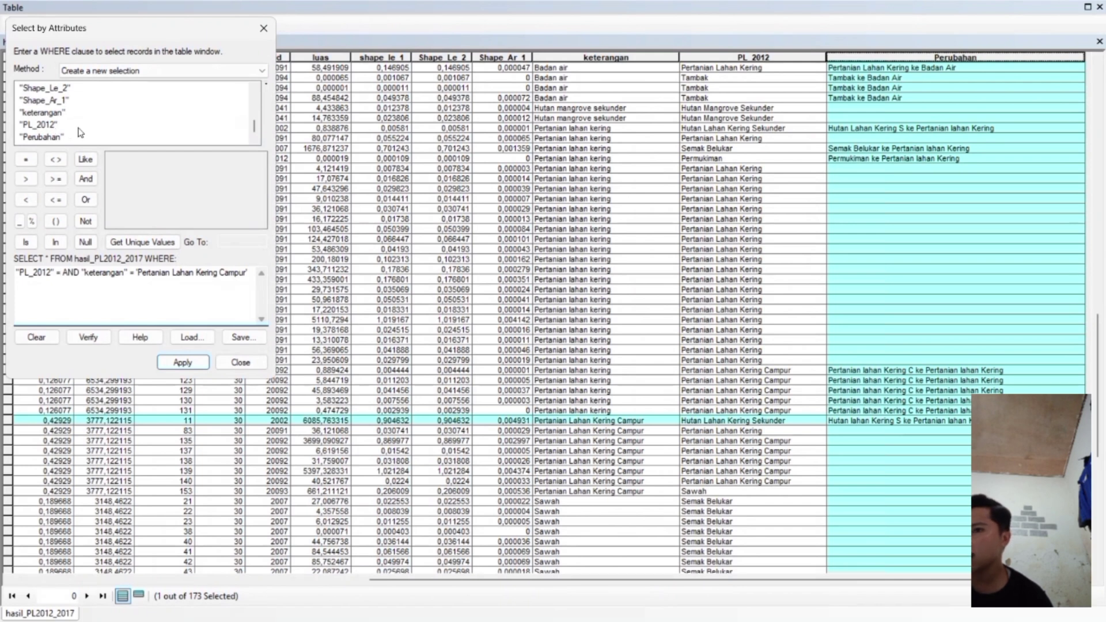
pyautogui.click(47, 126)
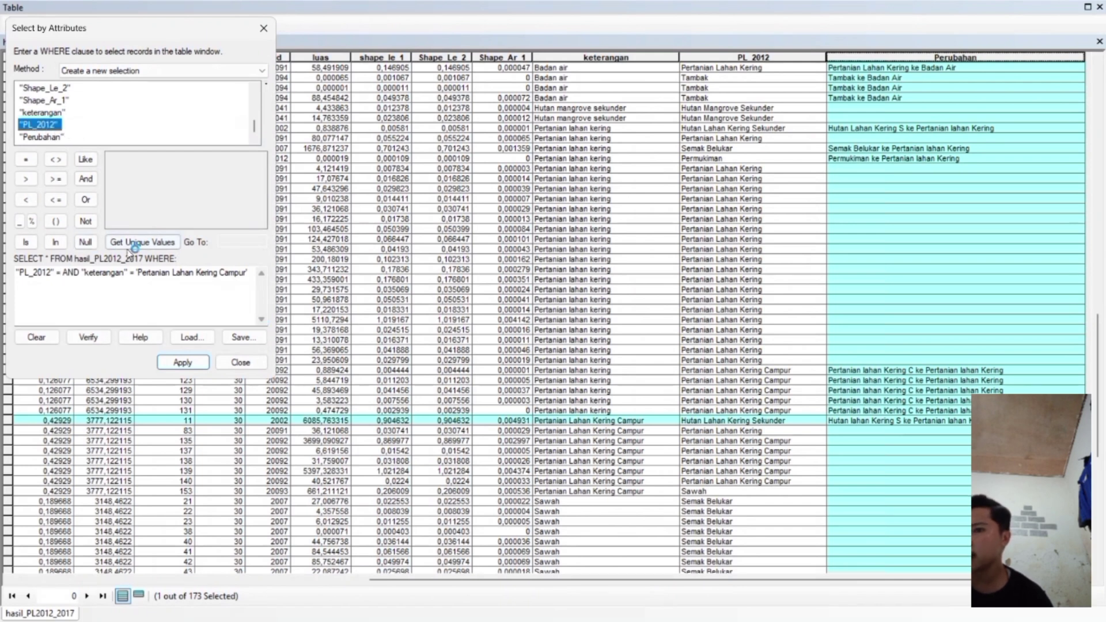
pyautogui.click(144, 242)
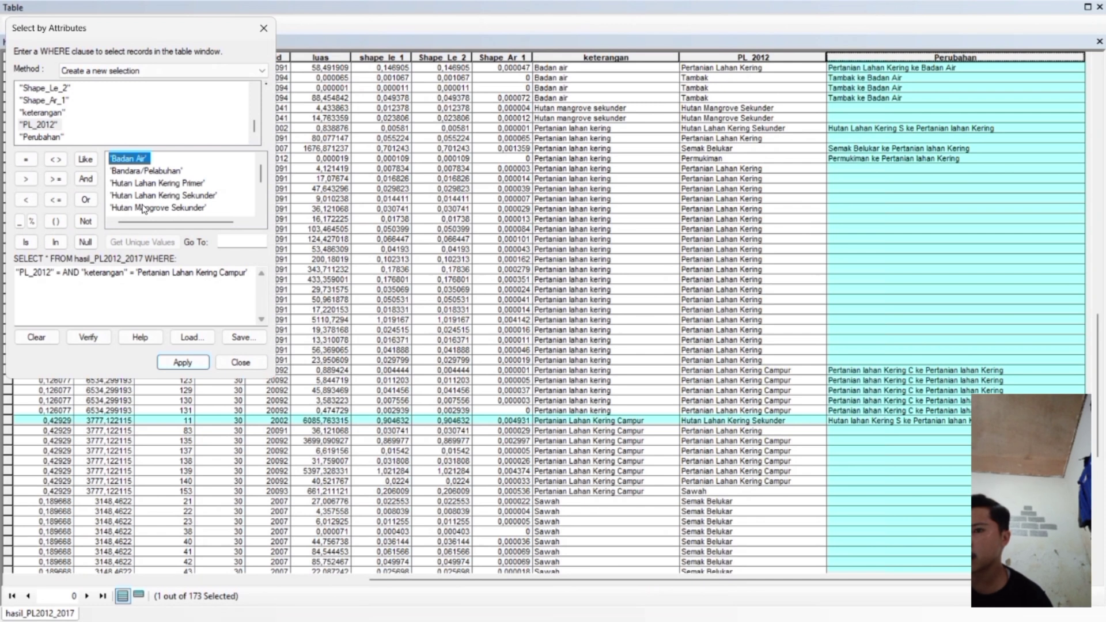
pyautogui.scroll(-1, 143, 209)
pyautogui.click(161, 197)
pyautogui.doubleClick(161, 196)
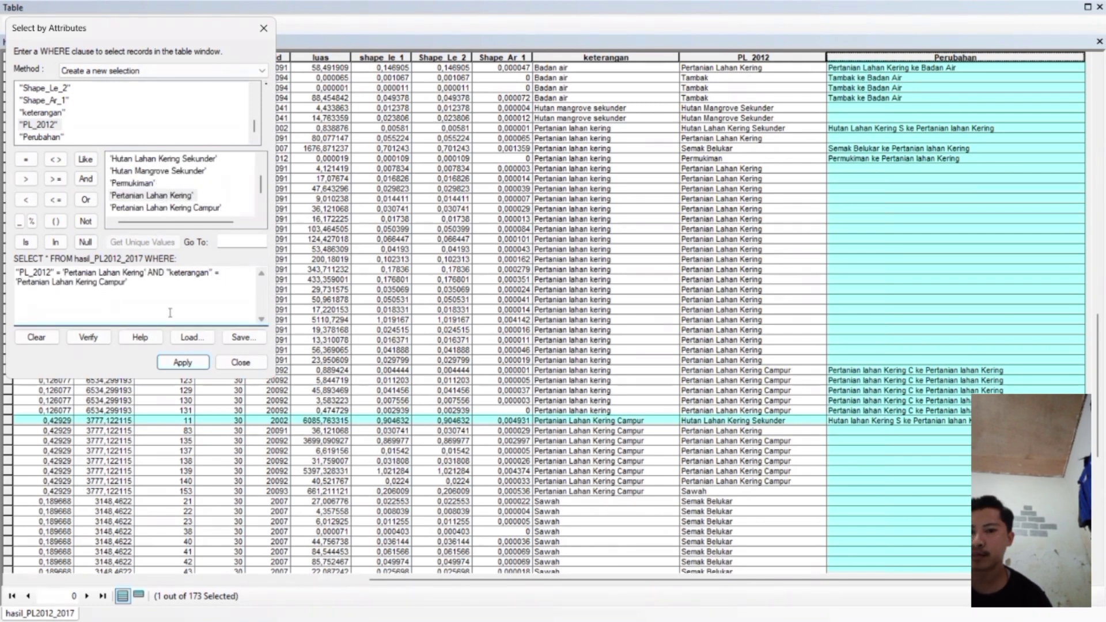
pyautogui.click(177, 361)
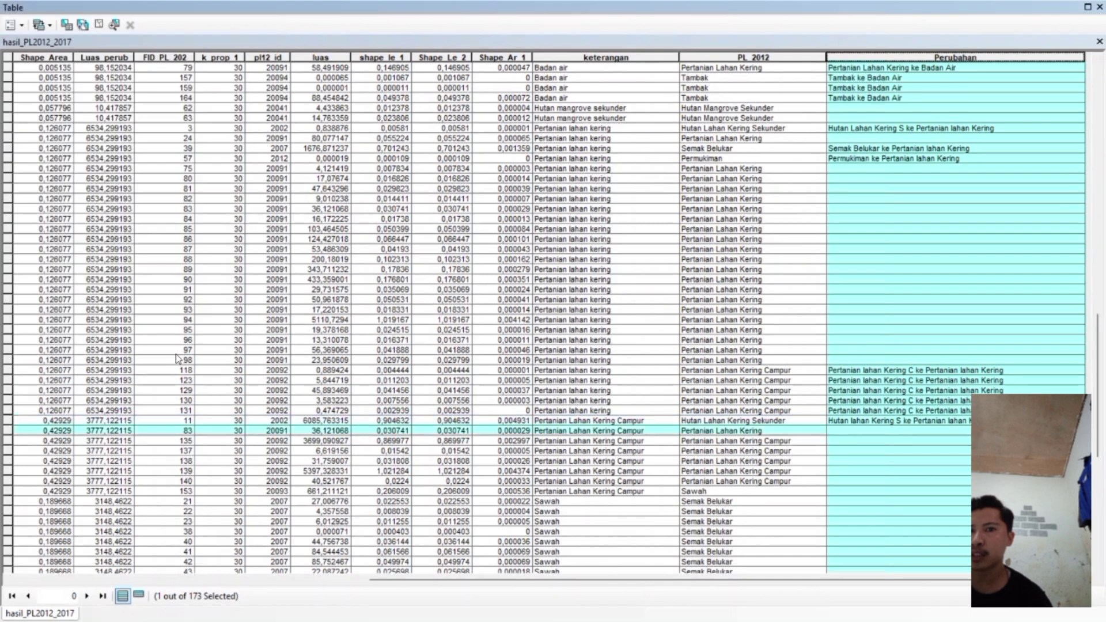
# In the Perubahan Field Calculator, delete the stray 'S' after 'Kering' in the change label
pyautogui.rightClick(844, 59)
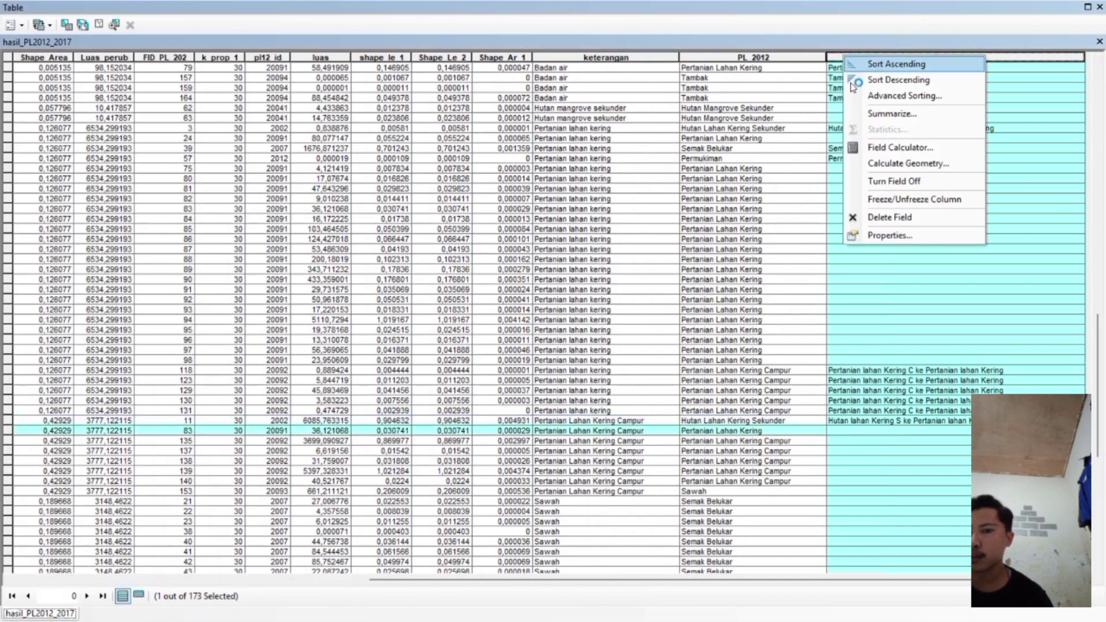
pyautogui.click(880, 148)
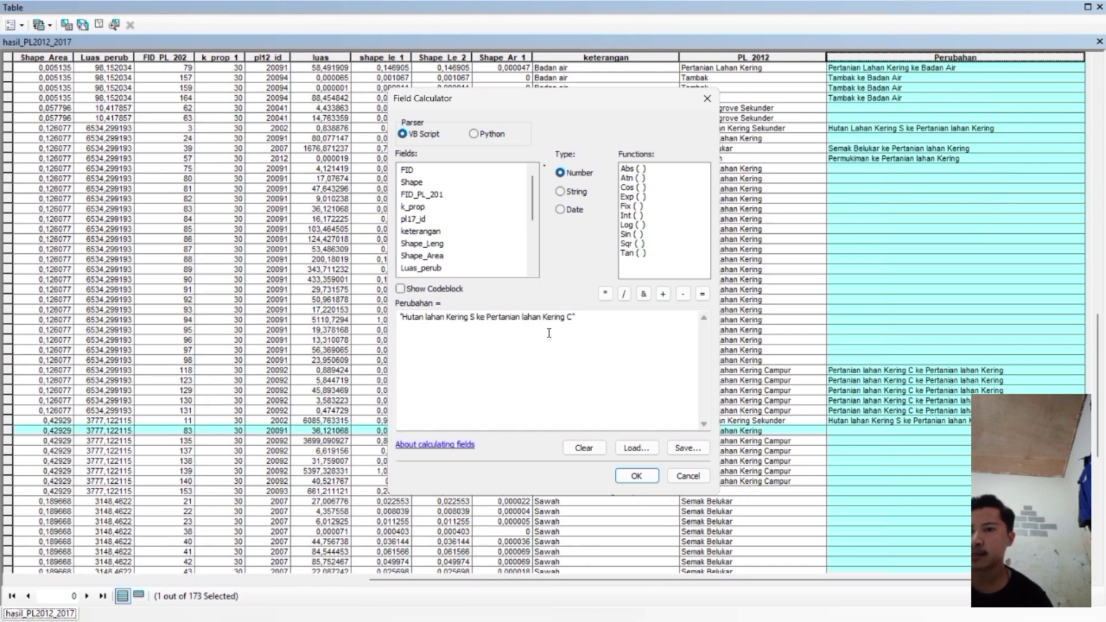
pyautogui.click(480, 312)
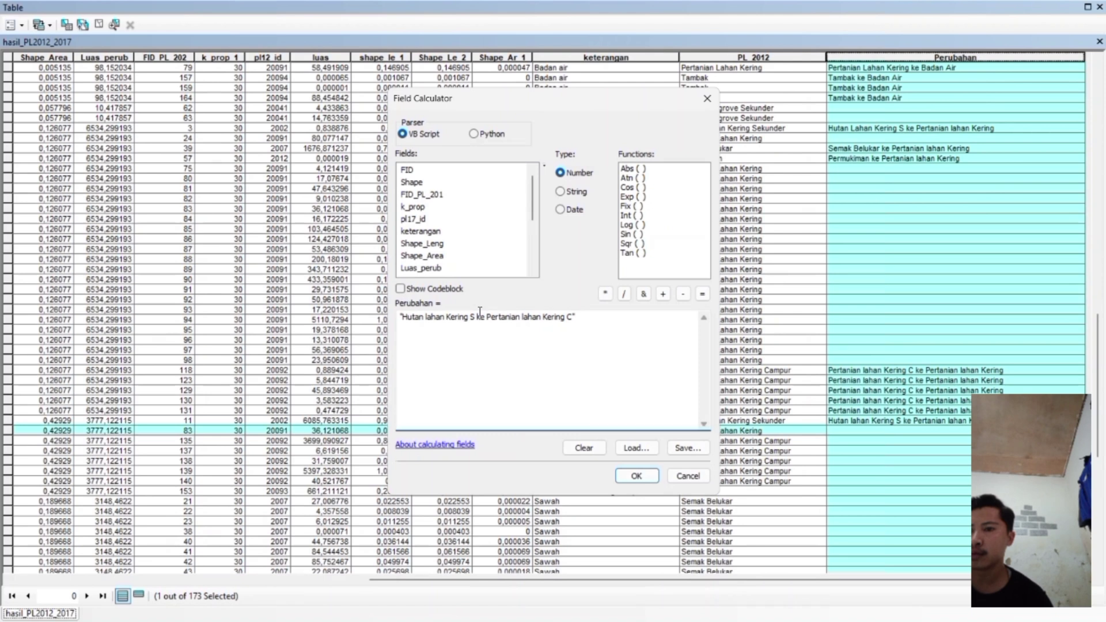
pyautogui.moveTo(543, 99); pyautogui.dragTo(441, 94)
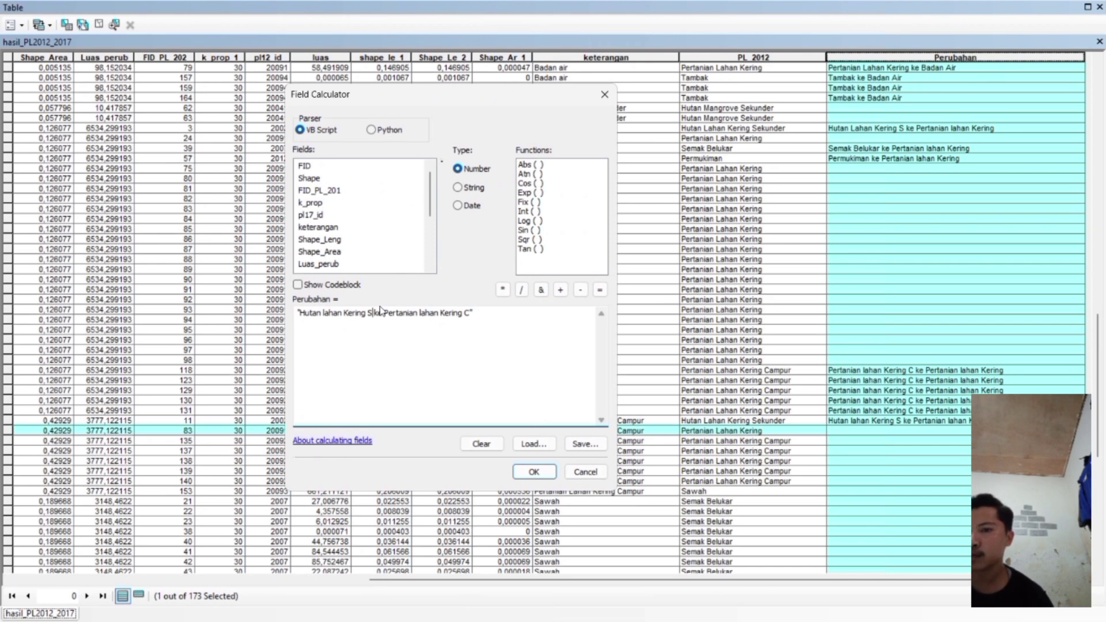
pyautogui.press('BackSpace')
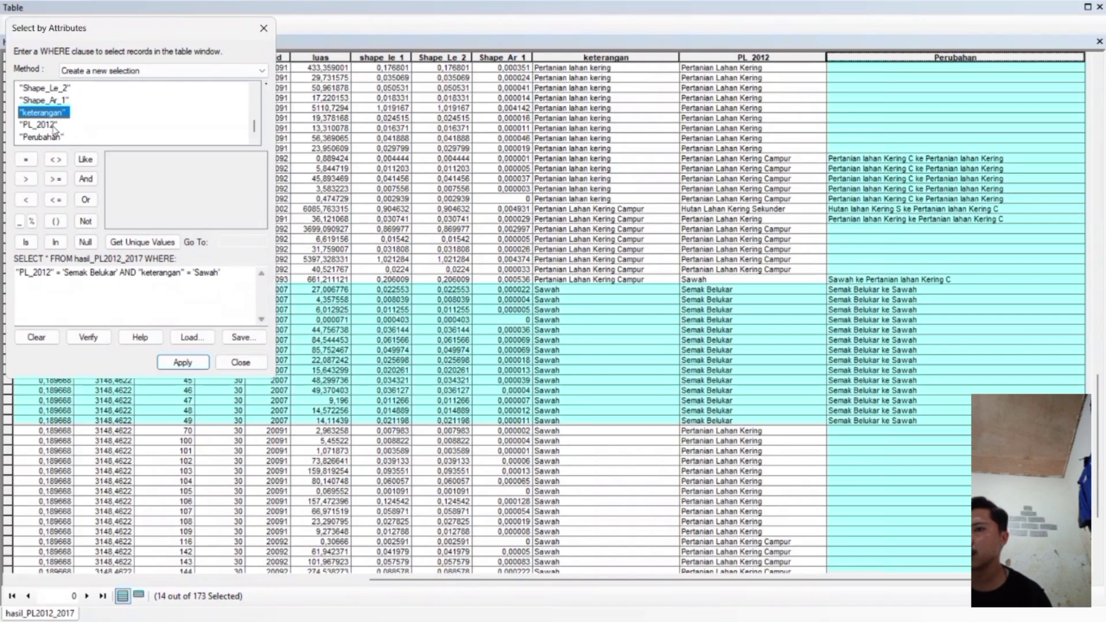
# Replace 'Semak Belukar' with 'Pertanian Lahan Kering' as the PL_2012 query value and apply, selecting 11 records
pyautogui.click(54, 125)
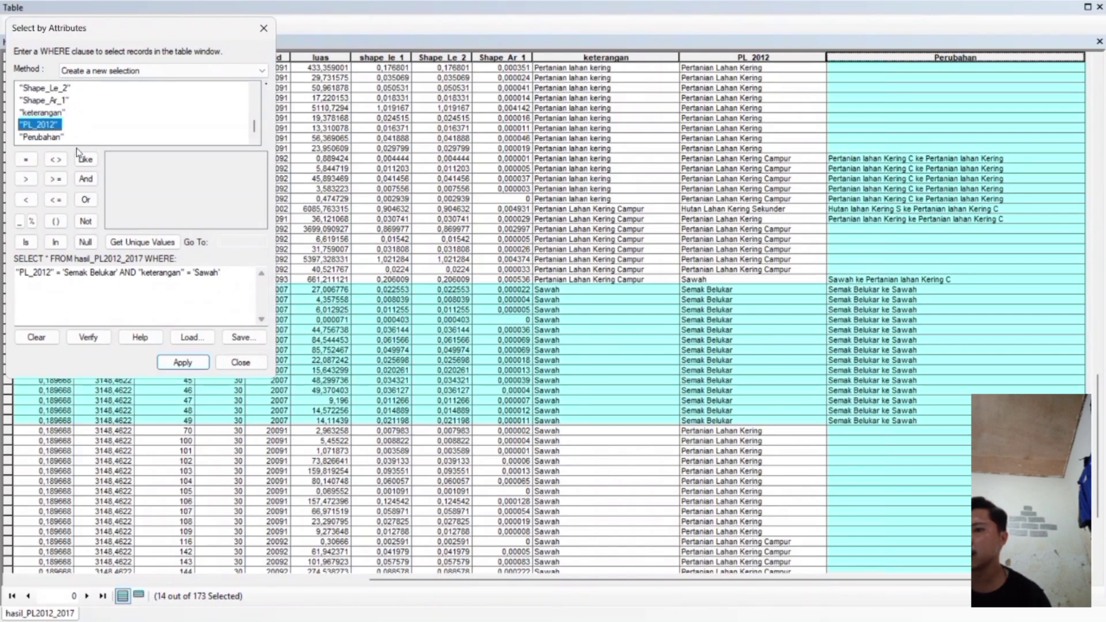
pyautogui.click(142, 241)
pyautogui.moveTo(120, 272); pyautogui.dragTo(62, 272)
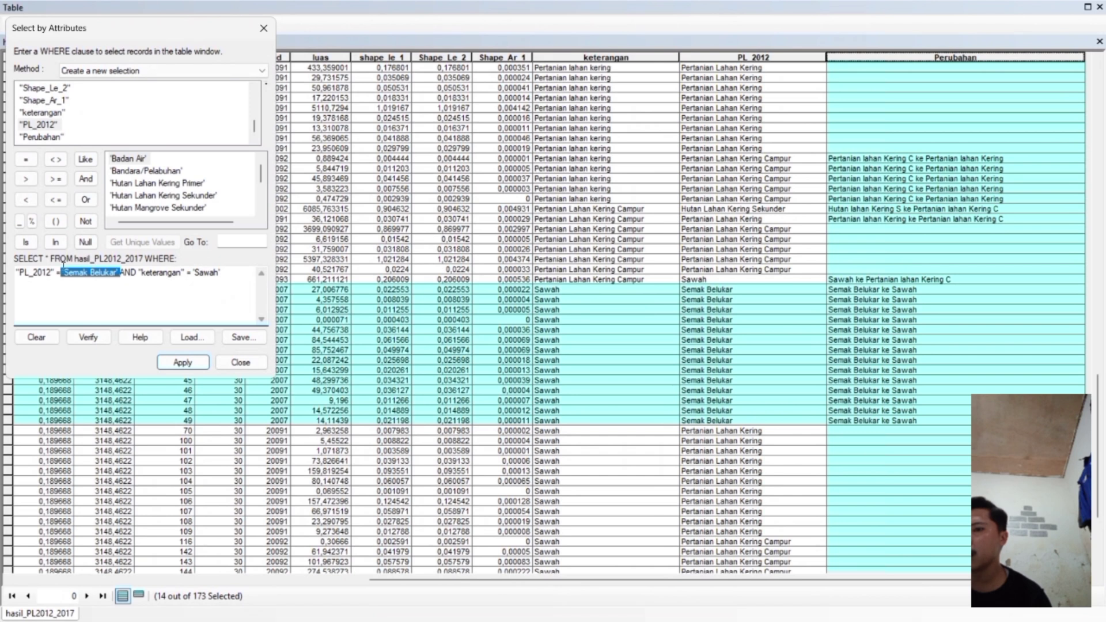
pyautogui.press('BackSpace')
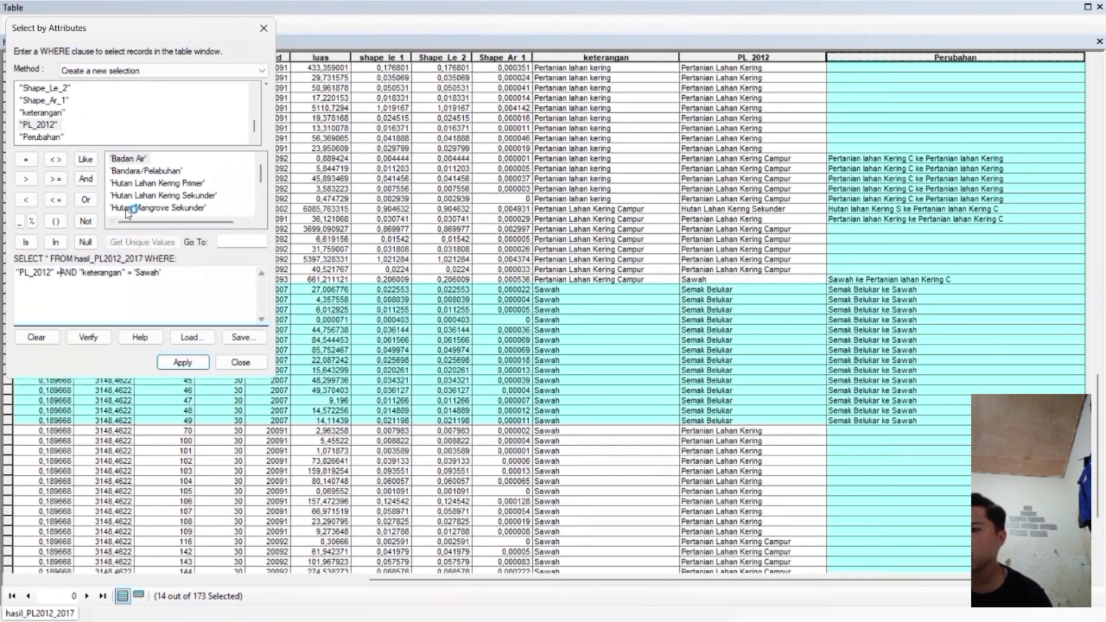
pyautogui.scroll(-1, 131, 208)
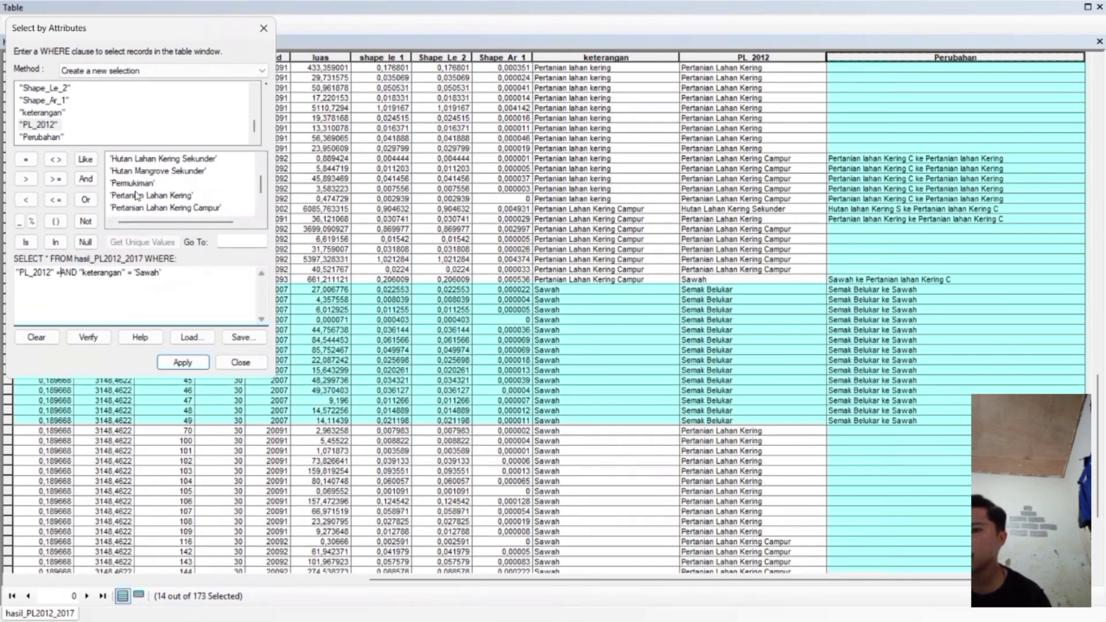
pyautogui.doubleClick(137, 195)
pyautogui.click(179, 361)
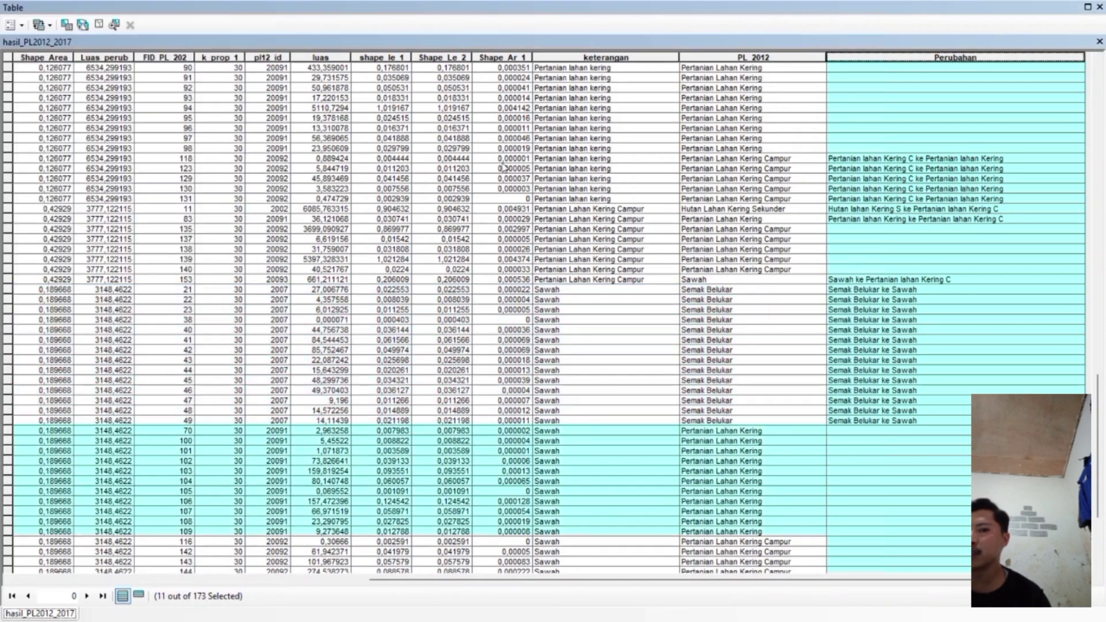
# Calculate Perubahan as 'Pertanian Lahan Kering ke Sawah' for the 11 selected records
pyautogui.rightClick(856, 56)
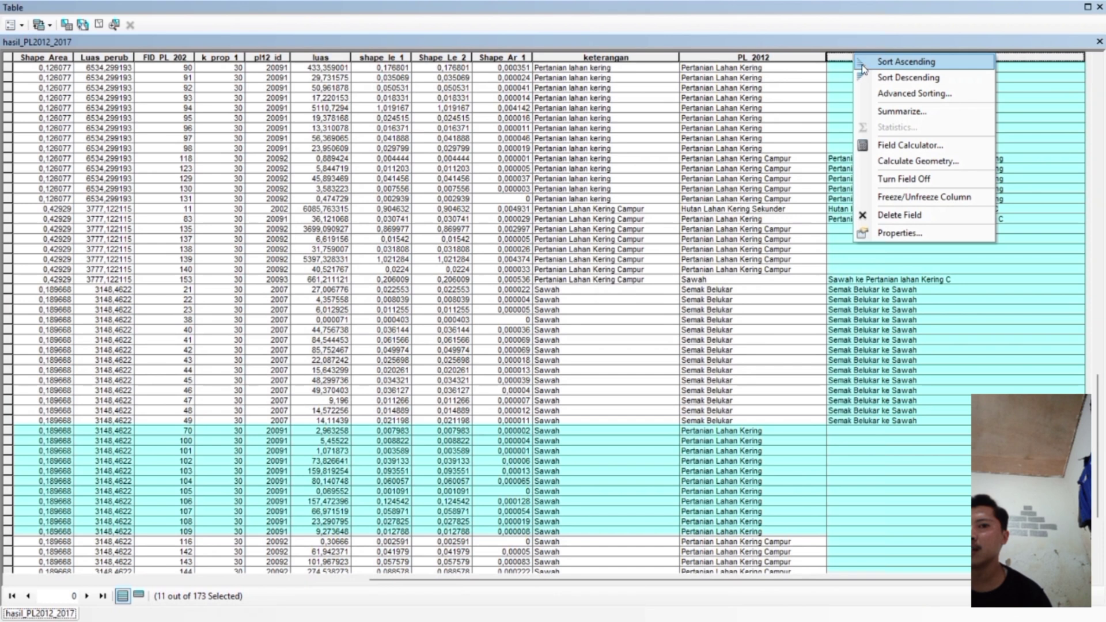
pyautogui.click(893, 144)
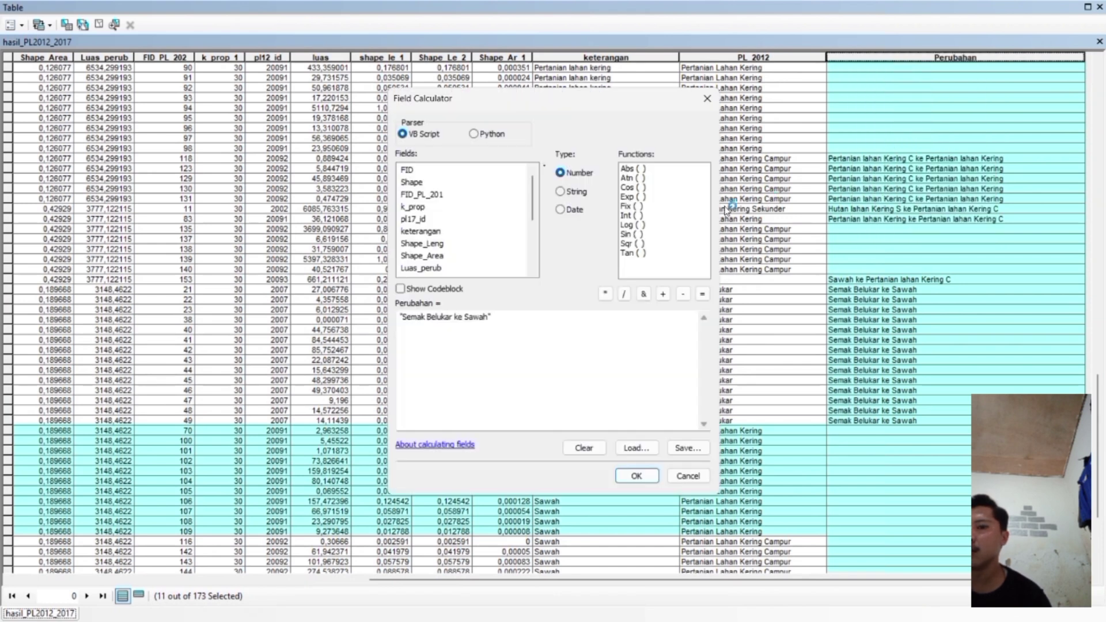
pyautogui.moveTo(455, 314); pyautogui.dragTo(401, 313)
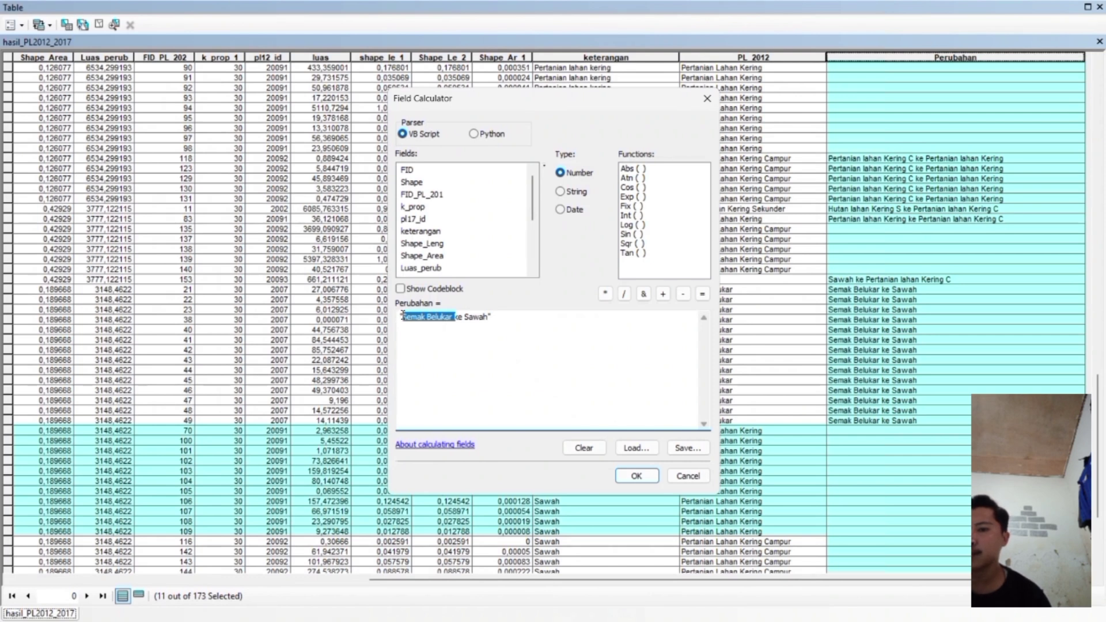
pyautogui.write('Per')
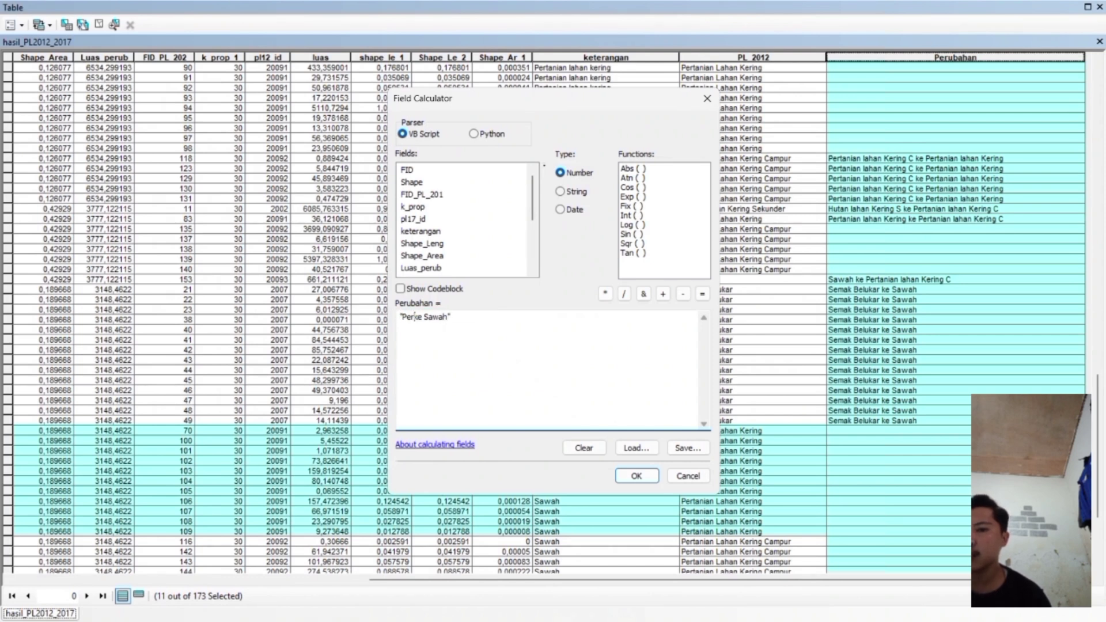
pyautogui.write('tan')
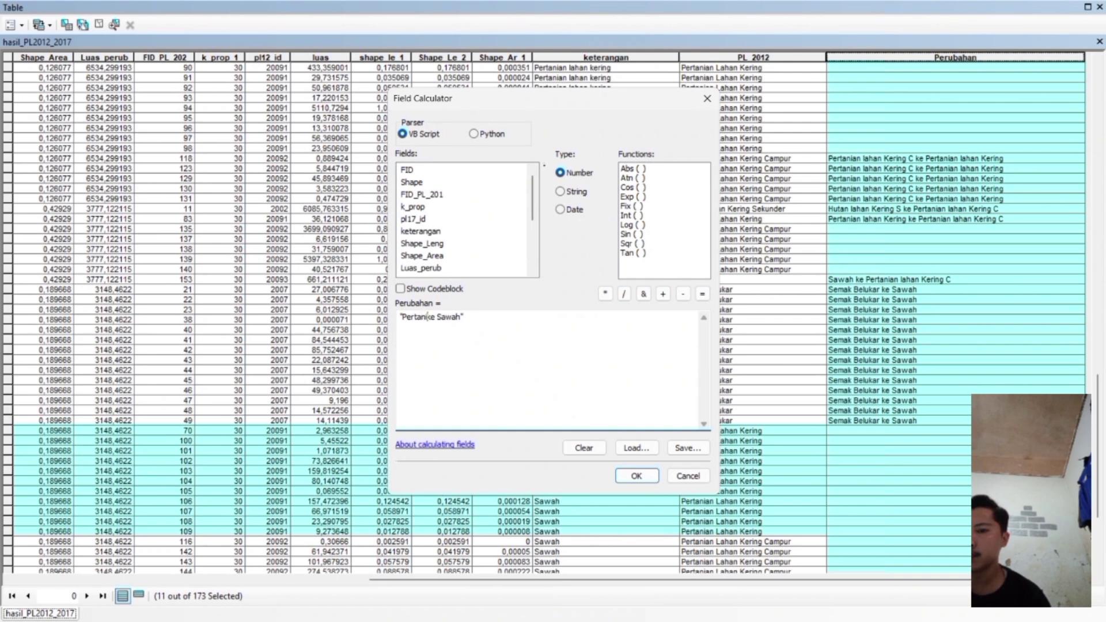
pyautogui.write('ian')
pyautogui.write(' Lahan ')
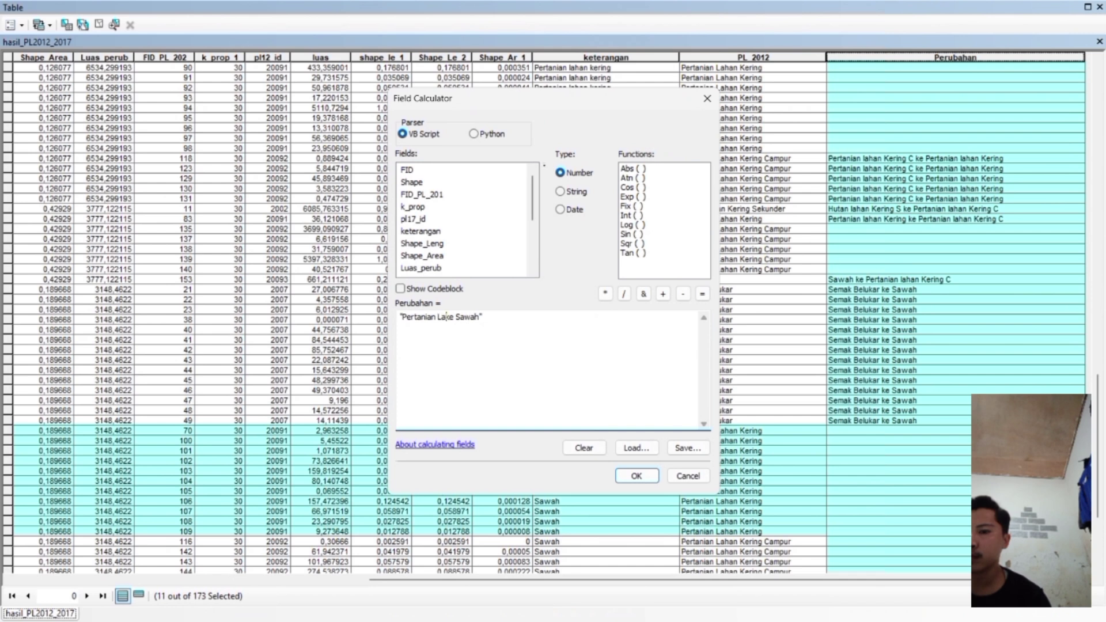
pyautogui.write('Ke')
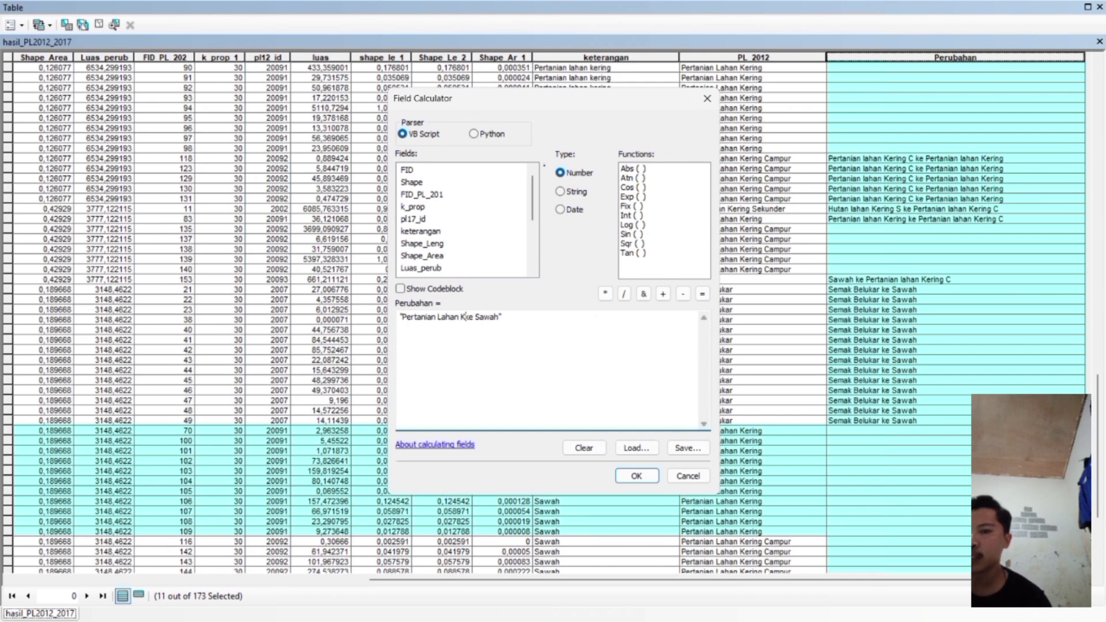
pyautogui.write('ring ke')
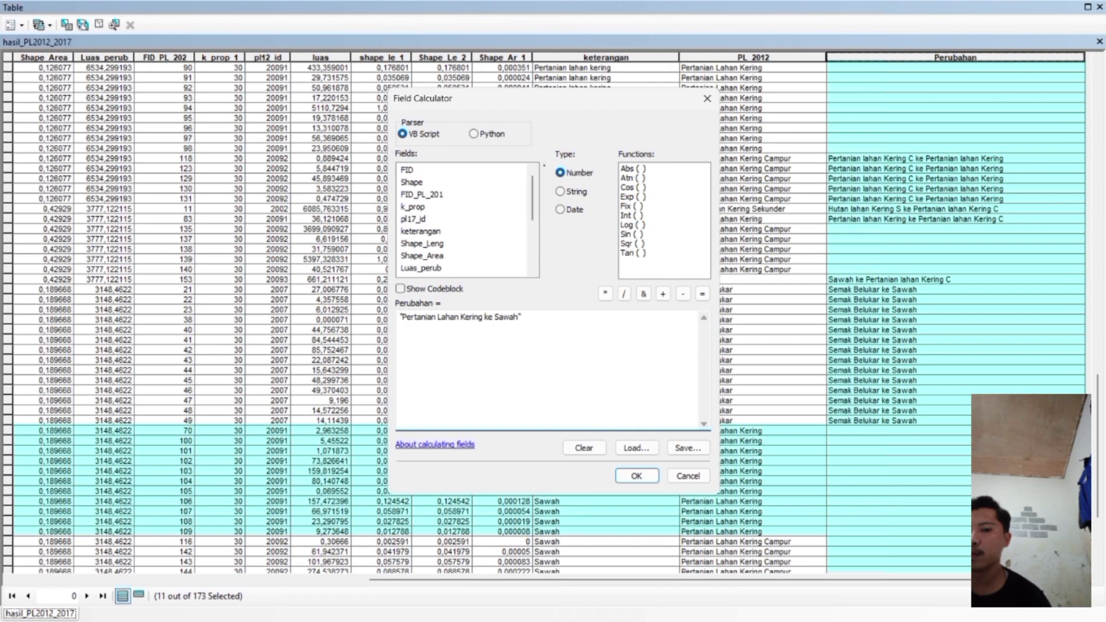
pyautogui.click(646, 478)
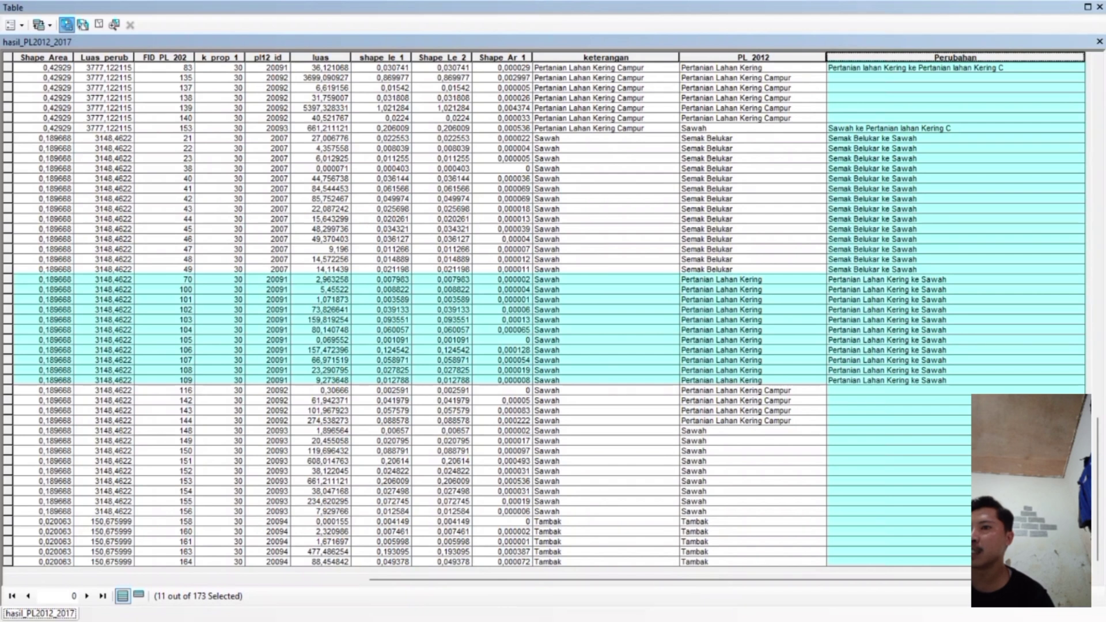
# Change the query to PL_2012 = 'Pertanian Lahan Kering Campur' AND keterangan = 'Sawah' and apply it
pyautogui.click(67, 24)
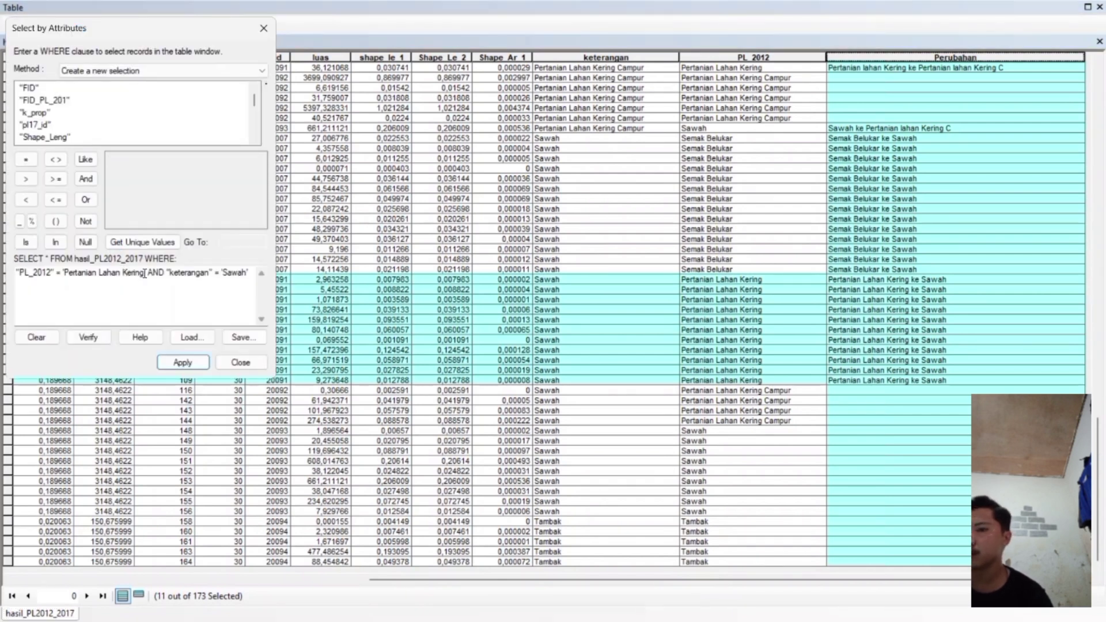
pyautogui.moveTo(149, 272); pyautogui.dragTo(53, 271)
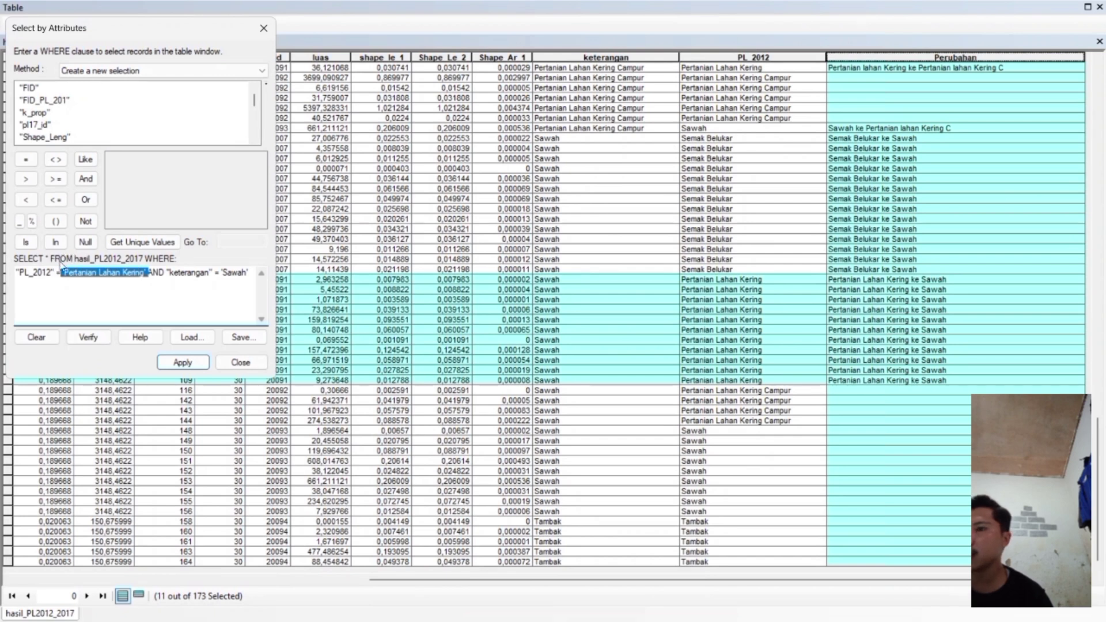
pyautogui.press('Delete')
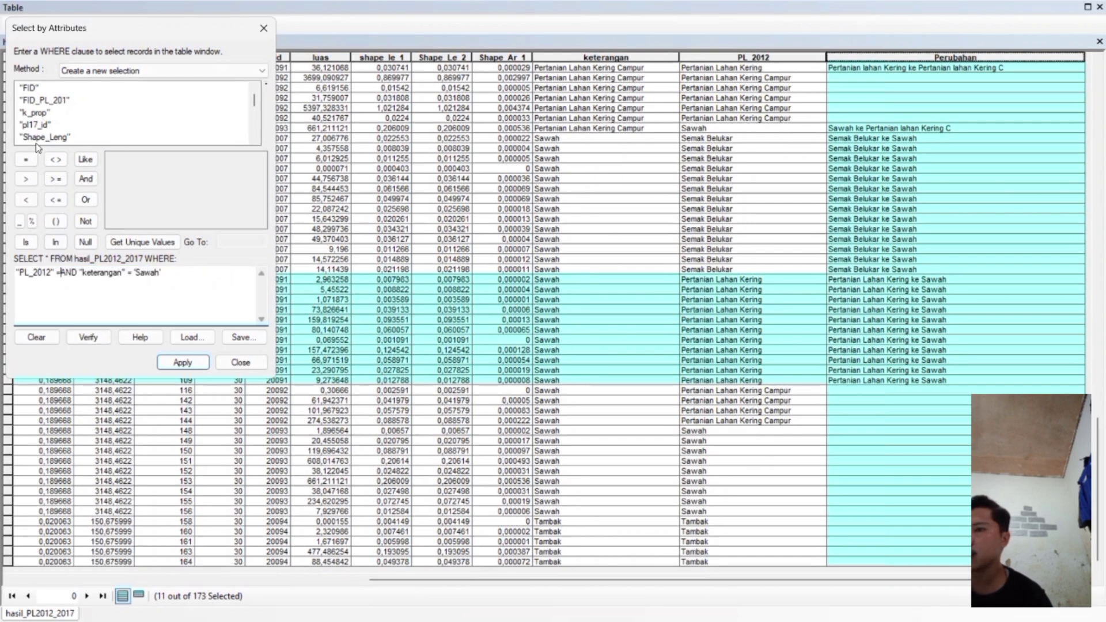
pyautogui.scroll(-3, 46, 142)
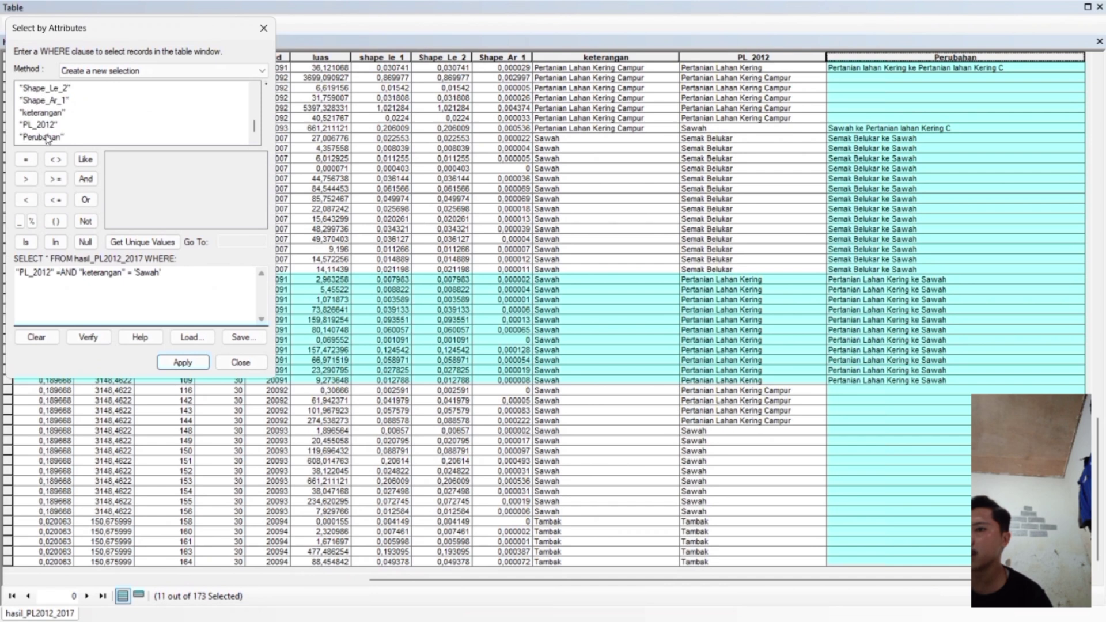
pyautogui.click(46, 125)
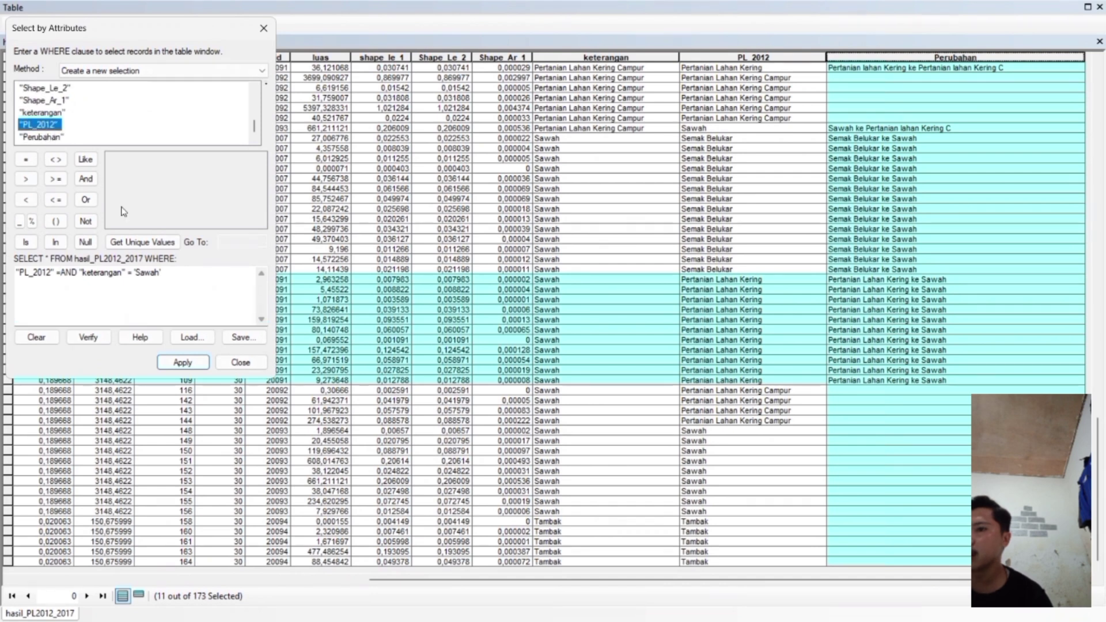
pyautogui.click(141, 243)
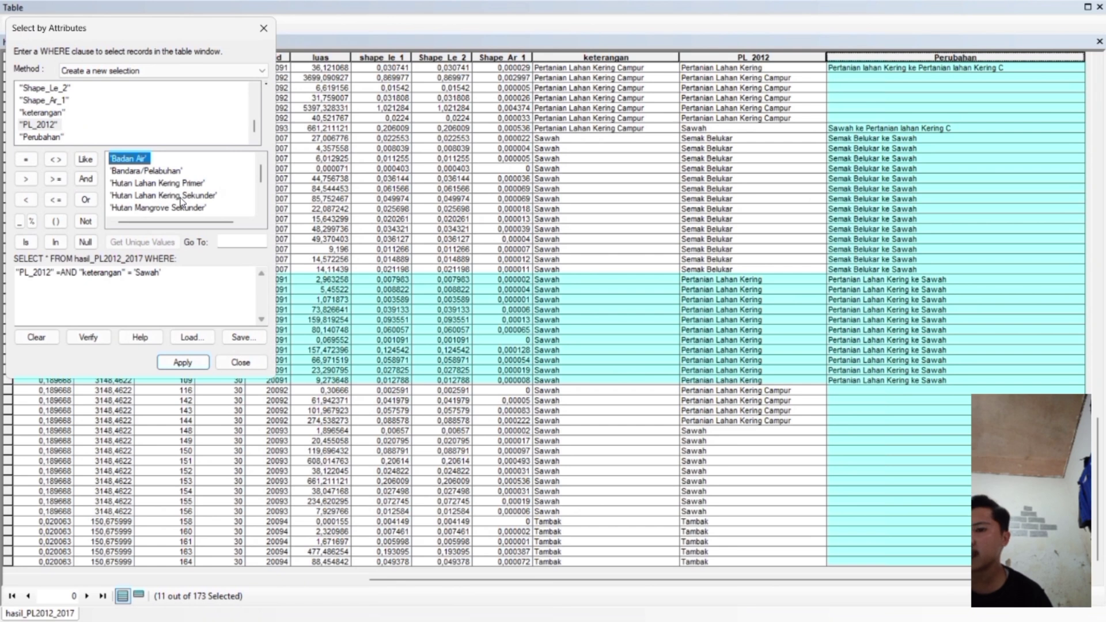
pyautogui.scroll(-1, 178, 184)
pyautogui.scroll(-1, 176, 175)
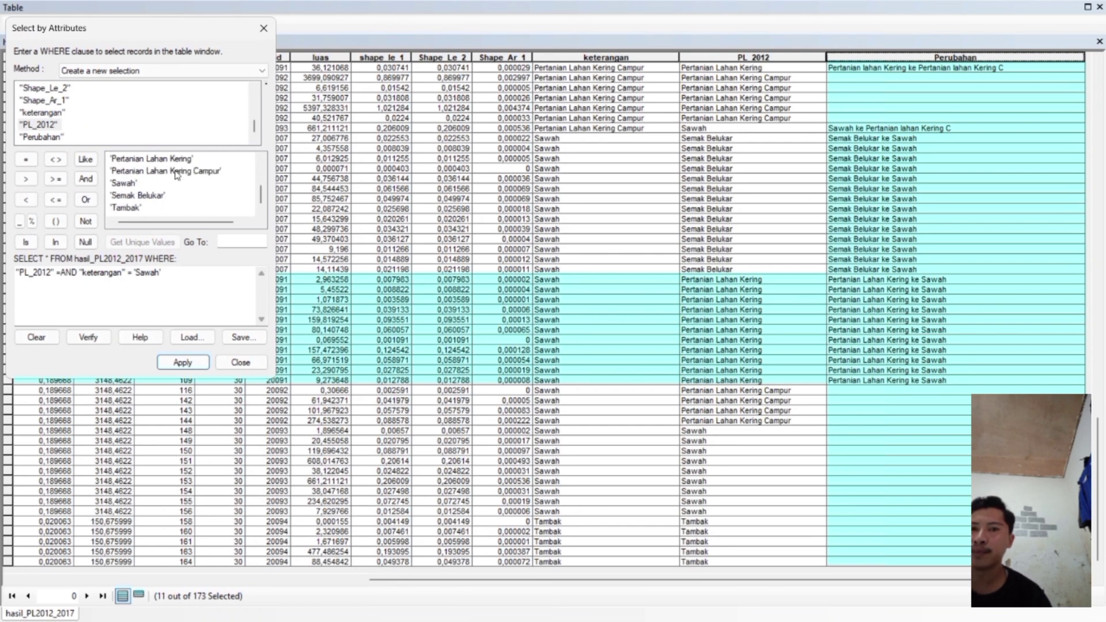
pyautogui.doubleClick(176, 171)
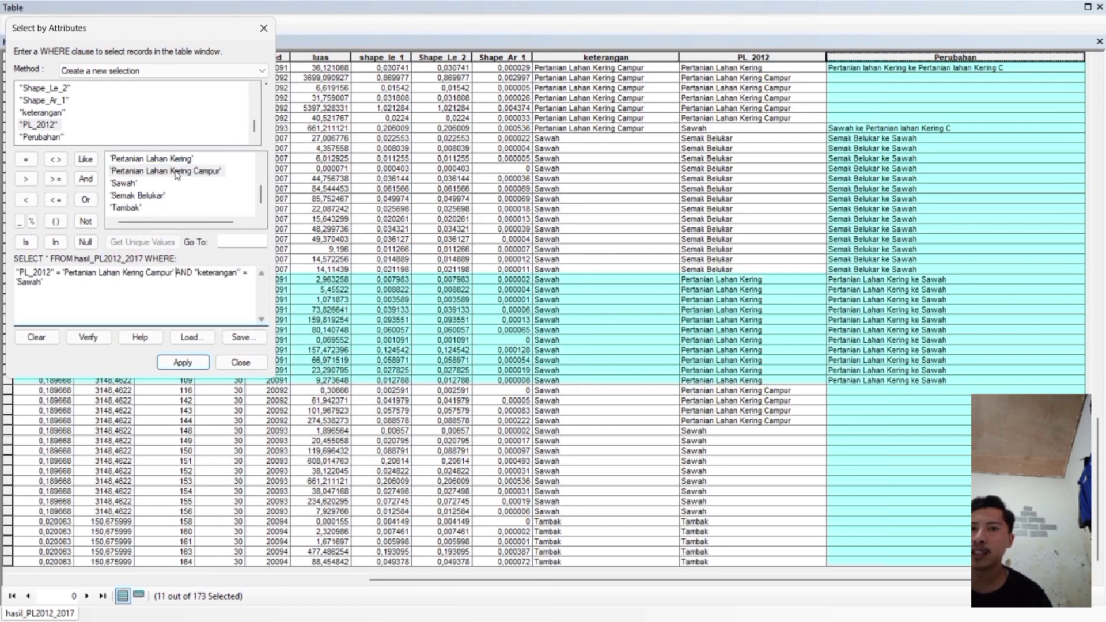
pyautogui.click(182, 362)
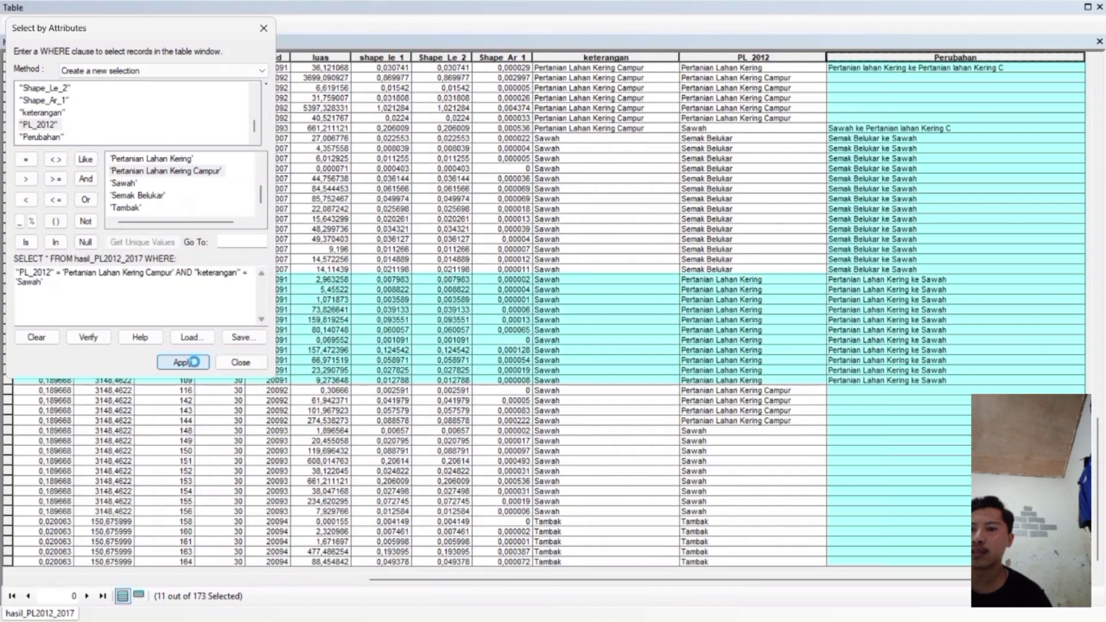
pyautogui.click(241, 362)
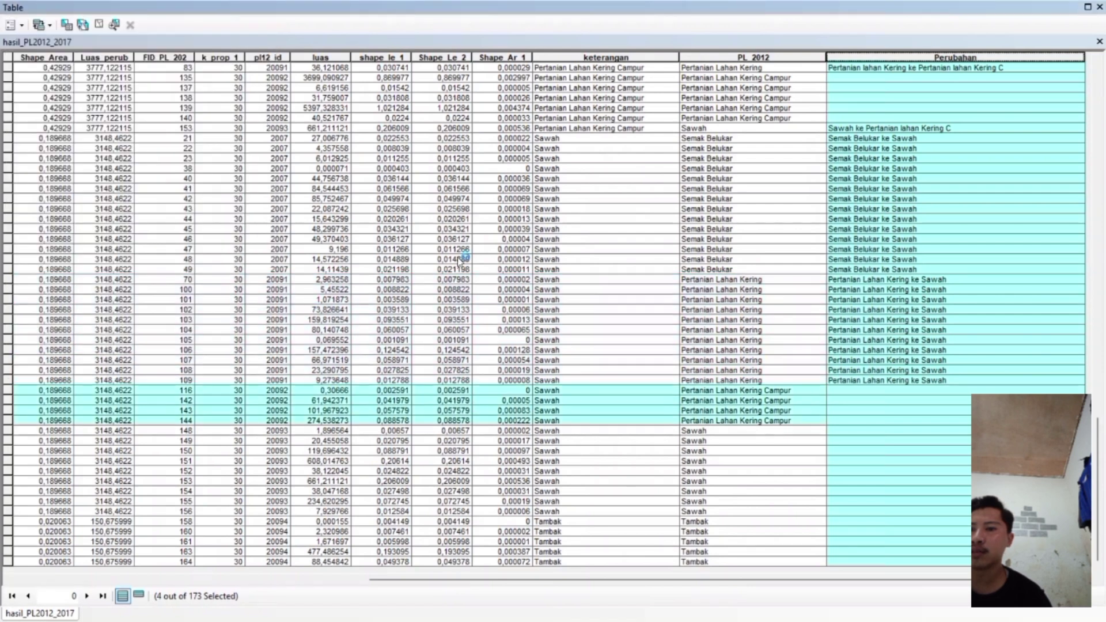
# Calculate Perubahan as 'Pertanian Lahan Kering C ke Sawah' for the 4 selected Campur records
pyautogui.rightClick(836, 57)
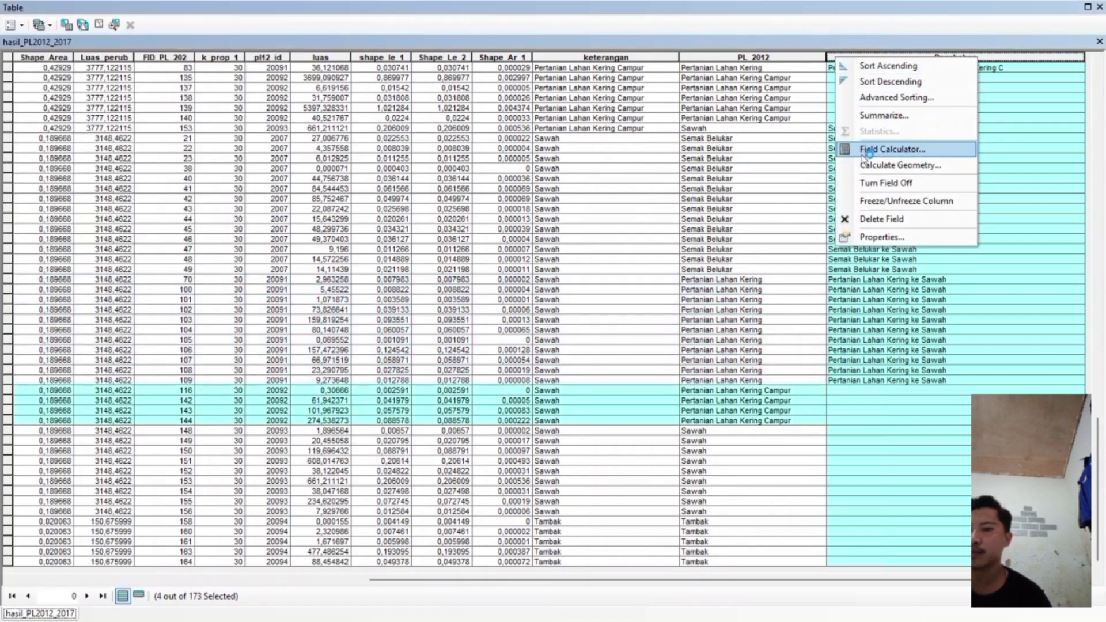
pyautogui.click(862, 149)
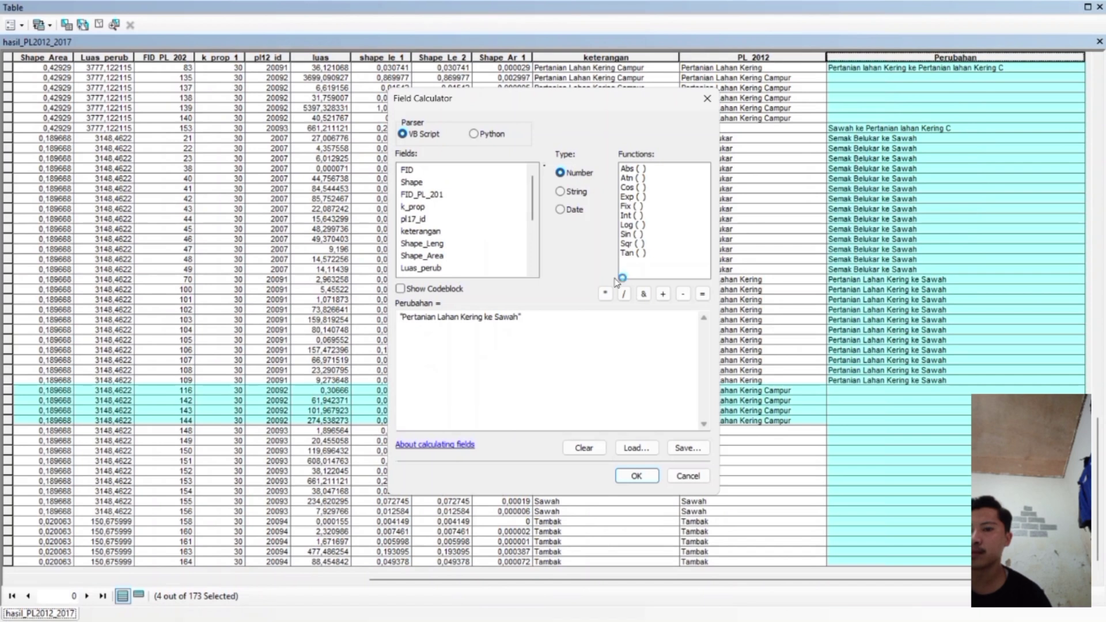
pyautogui.click(483, 317)
pyautogui.write('C')
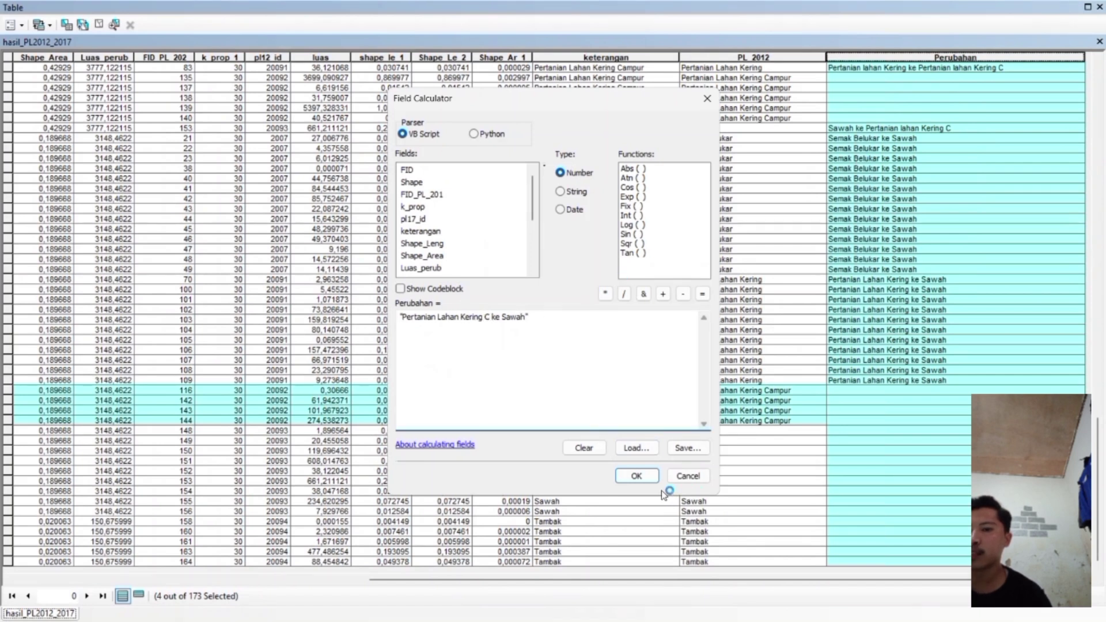
pyautogui.click(636, 479)
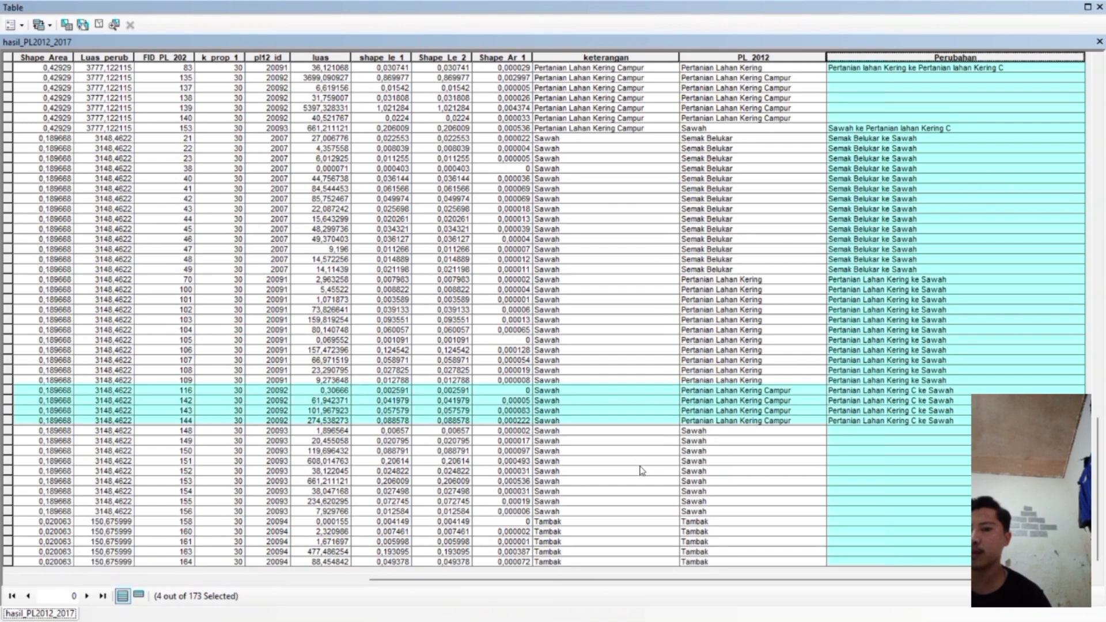
pyautogui.scroll(13, 643, 471)
pyautogui.scroll(8, 644, 467)
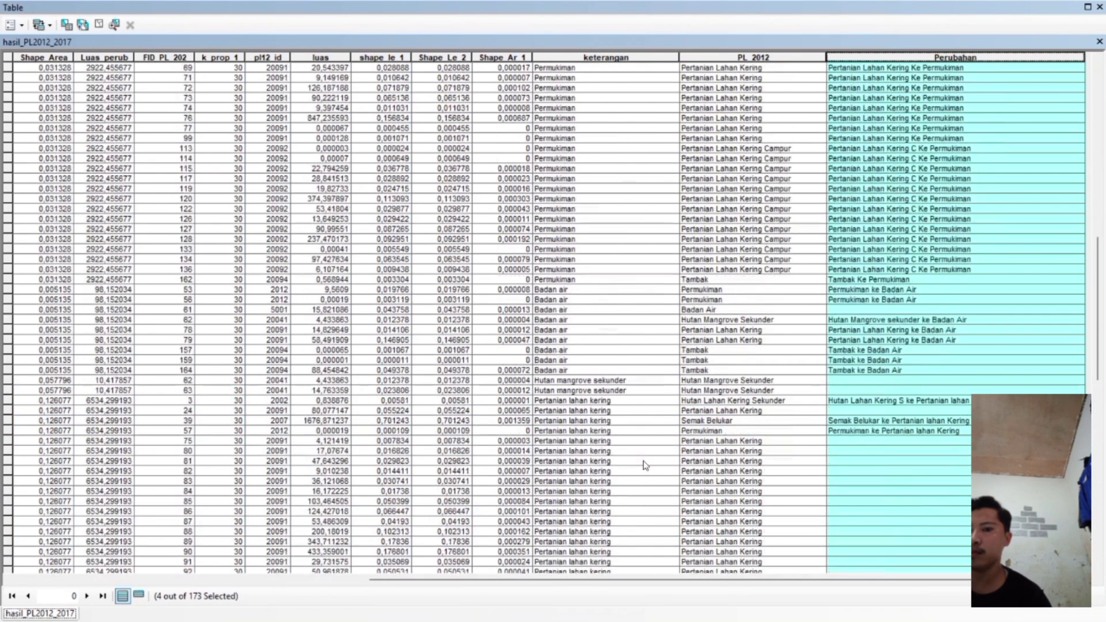
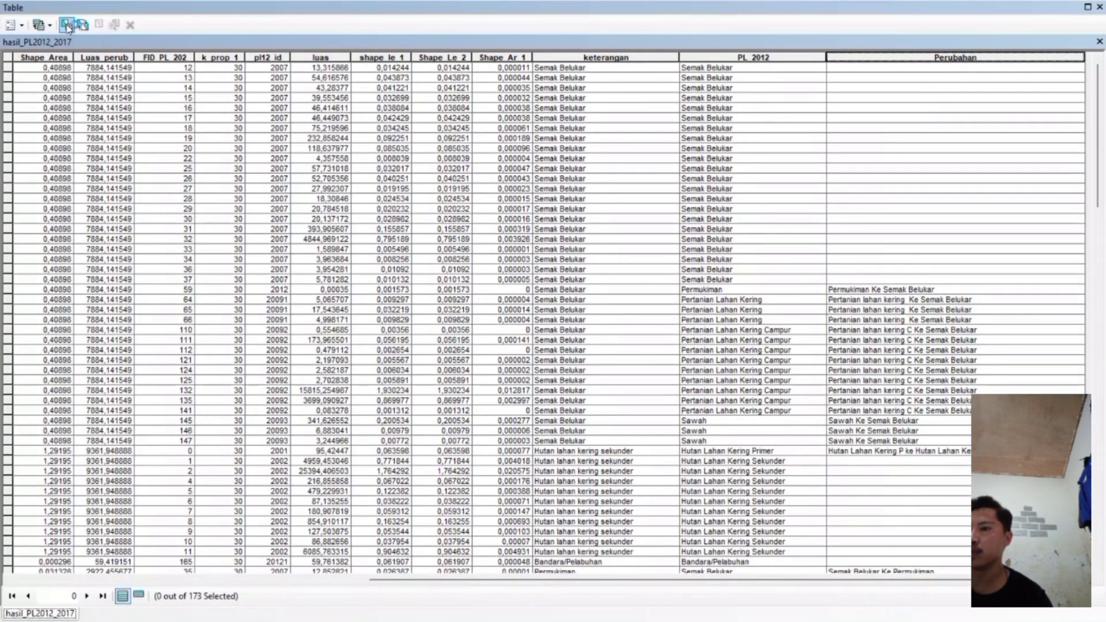
# Open Select by Attributes for the hasil_PL2012_2017 attribute table
pyautogui.click(67, 24)
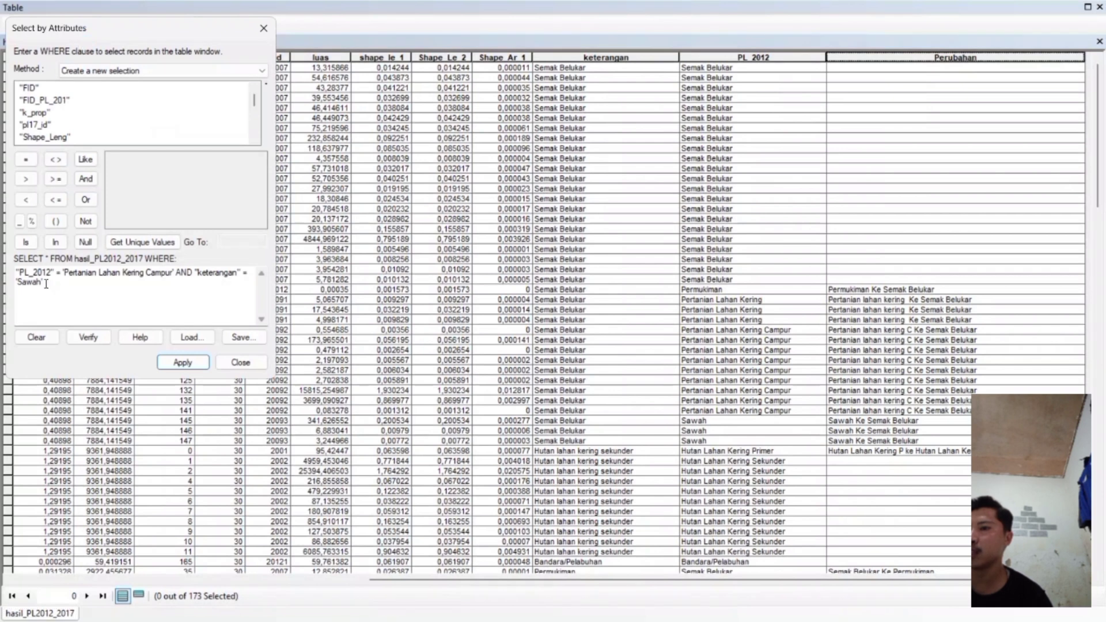
# Replace the old query with the condition "PL_2012" = 'Semak Belukar'
pyautogui.click(35, 338)
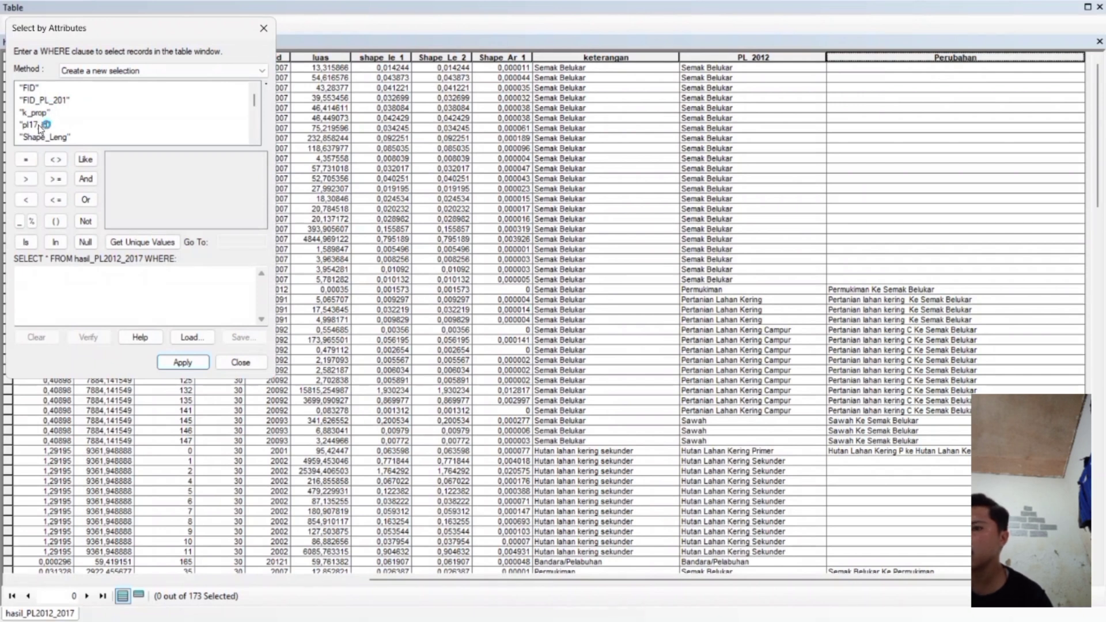
pyautogui.scroll(-1, 39, 128)
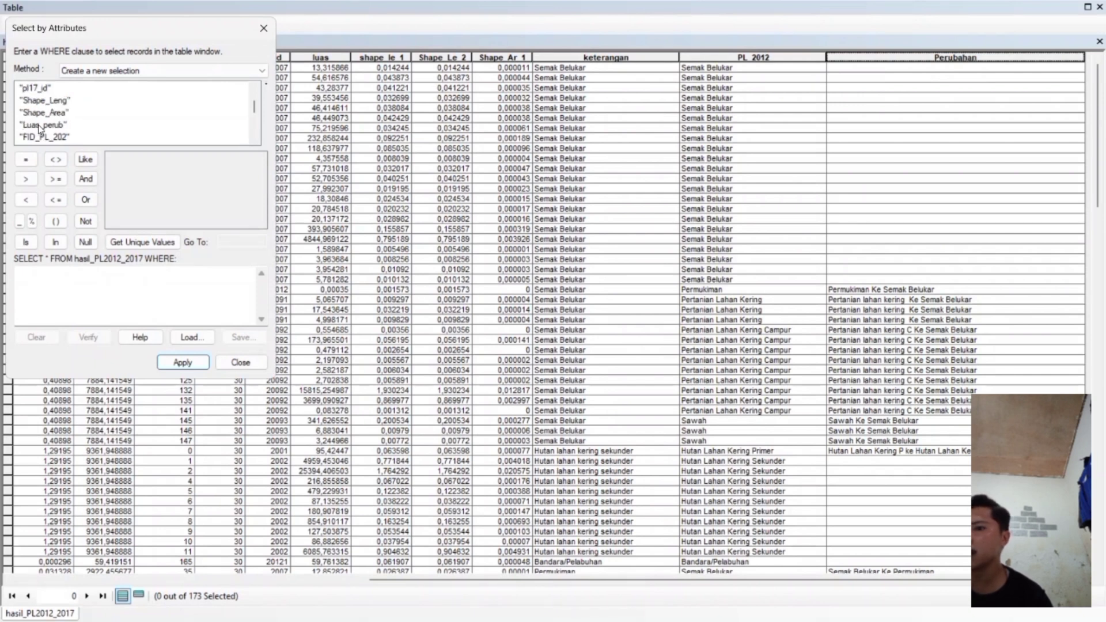
pyautogui.scroll(-2, 39, 128)
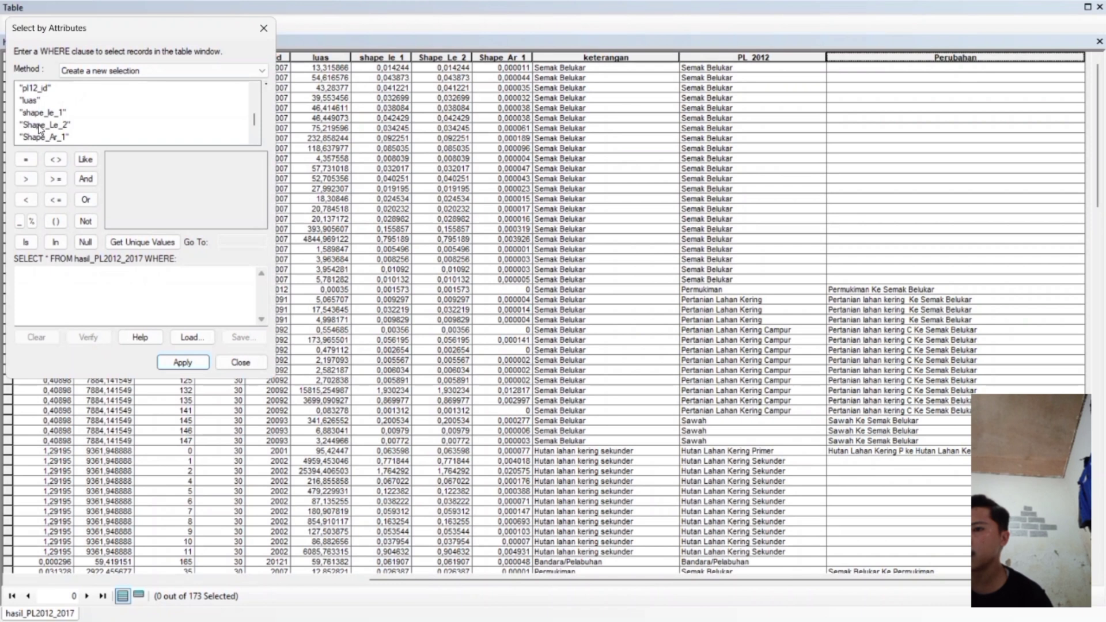
pyautogui.scroll(-1, 39, 128)
pyautogui.doubleClick(39, 126)
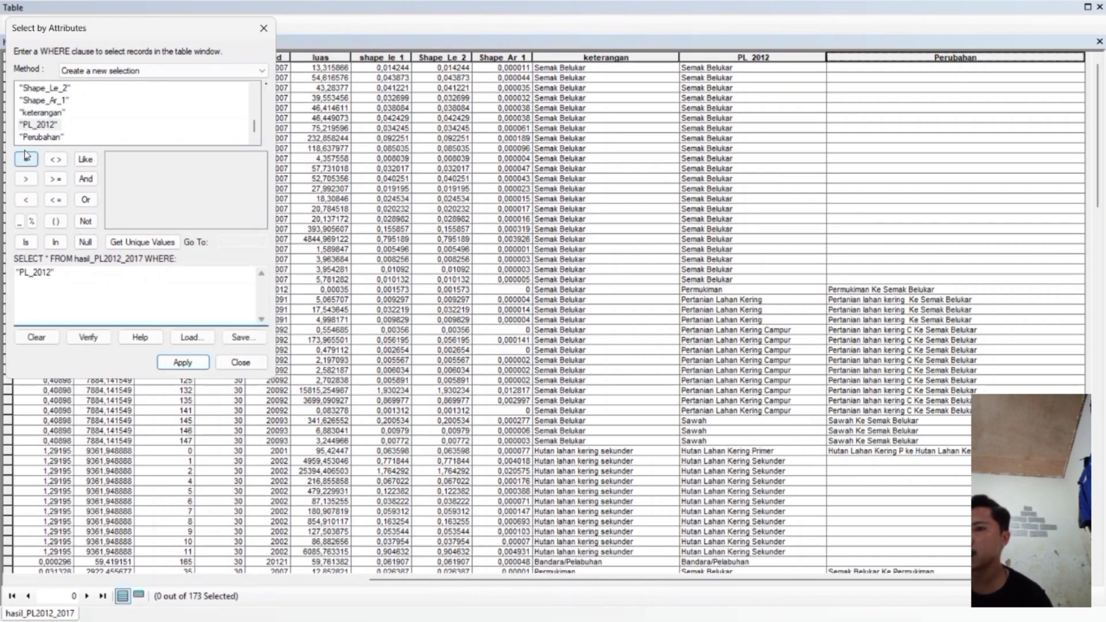
pyautogui.click(26, 157)
pyautogui.click(151, 241)
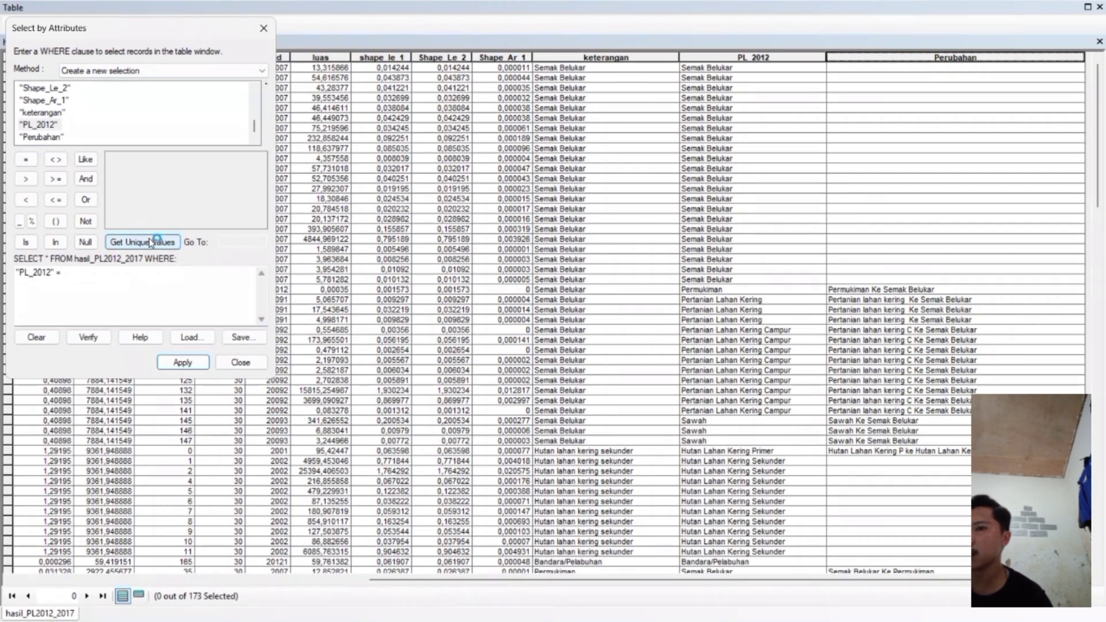
pyautogui.scroll(-4, 151, 198)
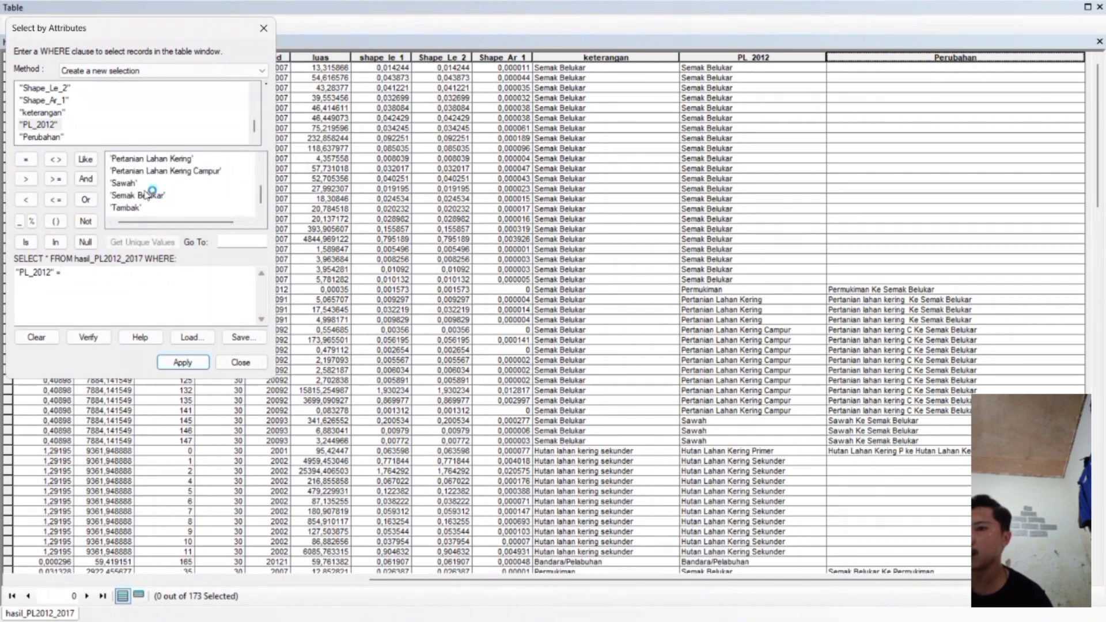
pyautogui.doubleClick(144, 198)
# Add AND "keterangan" = 'Semak Belukar' and apply, selecting 22 of 173 records
pyautogui.click(84, 178)
pyautogui.doubleClick(30, 114)
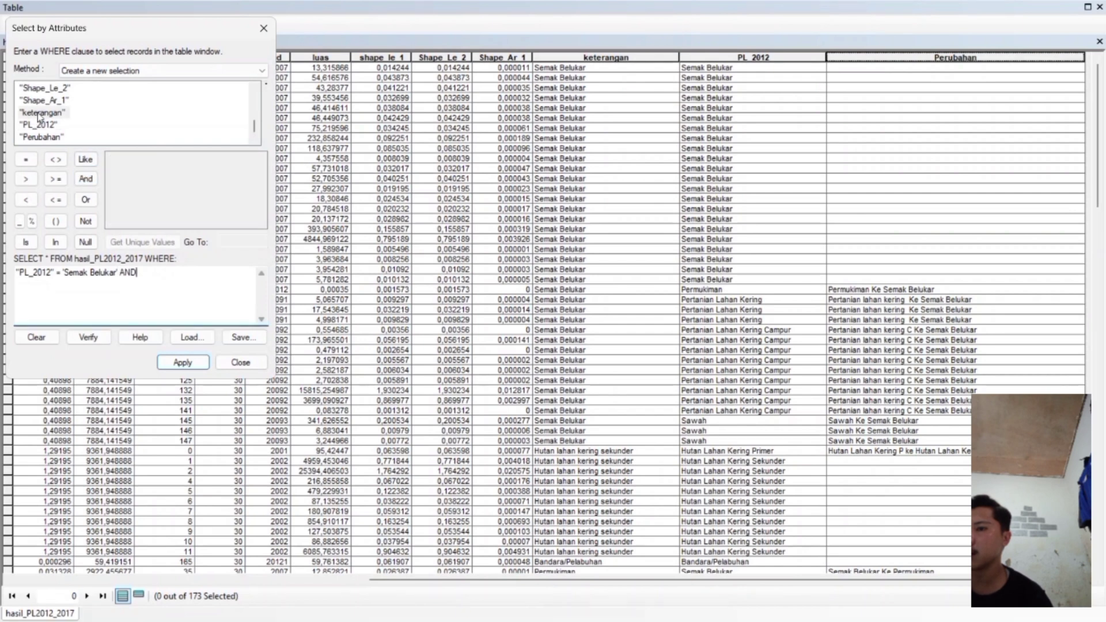
pyautogui.click(93, 180)
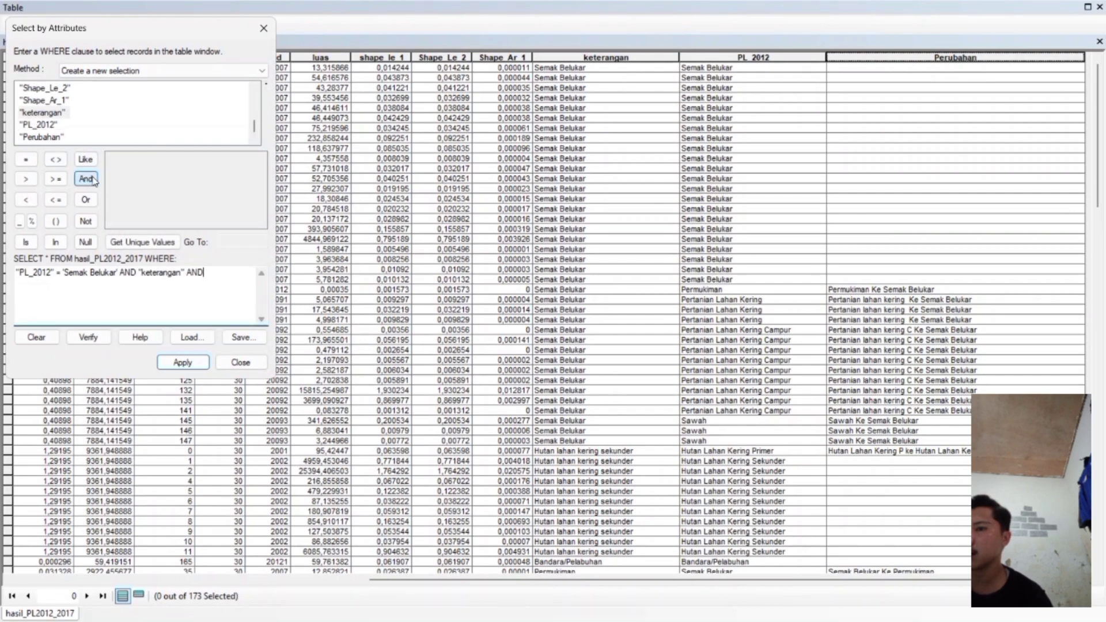
pyautogui.press('BackSpace')
pyautogui.press('BackSpace')
pyautogui.press('BackSpace')
pyautogui.press('BackSpace')
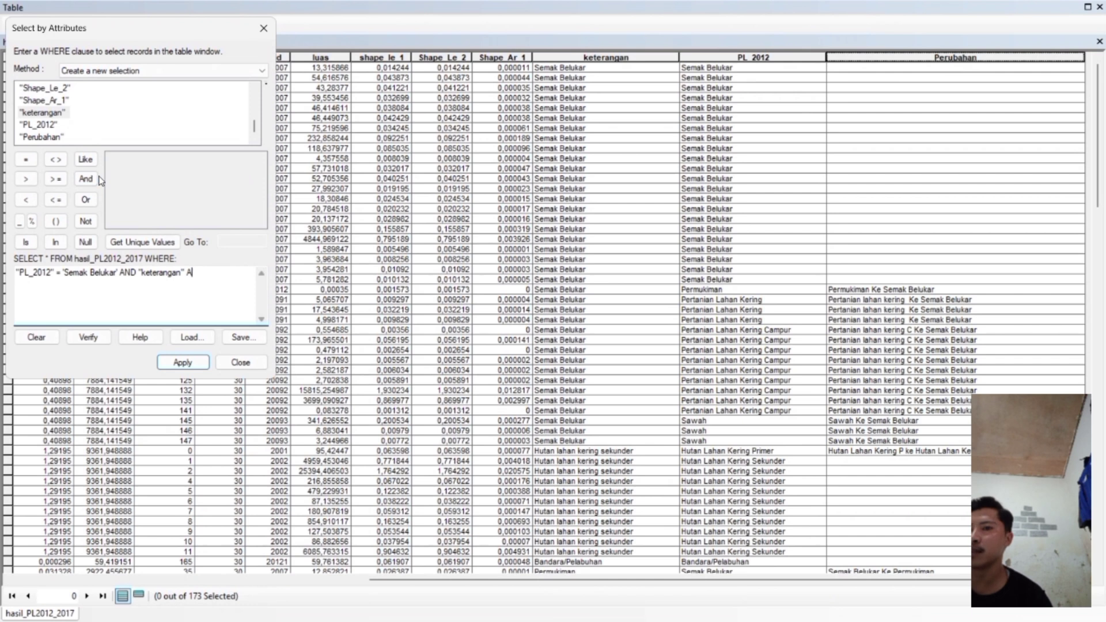
pyautogui.click(26, 160)
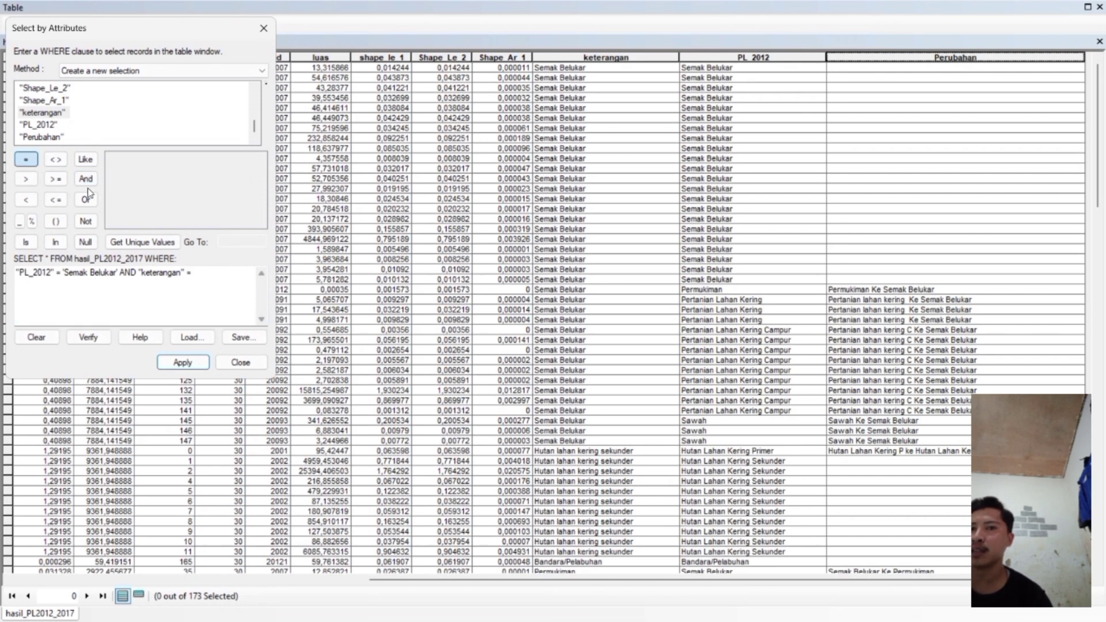
pyautogui.click(137, 242)
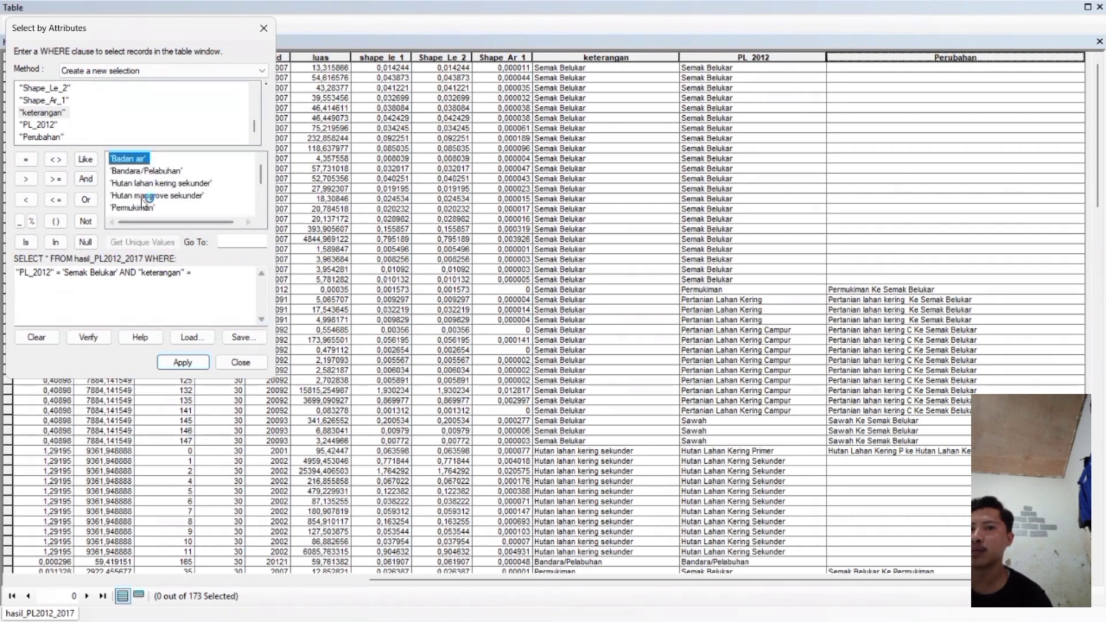
pyautogui.scroll(-2, 144, 192)
pyautogui.doubleClick(137, 196)
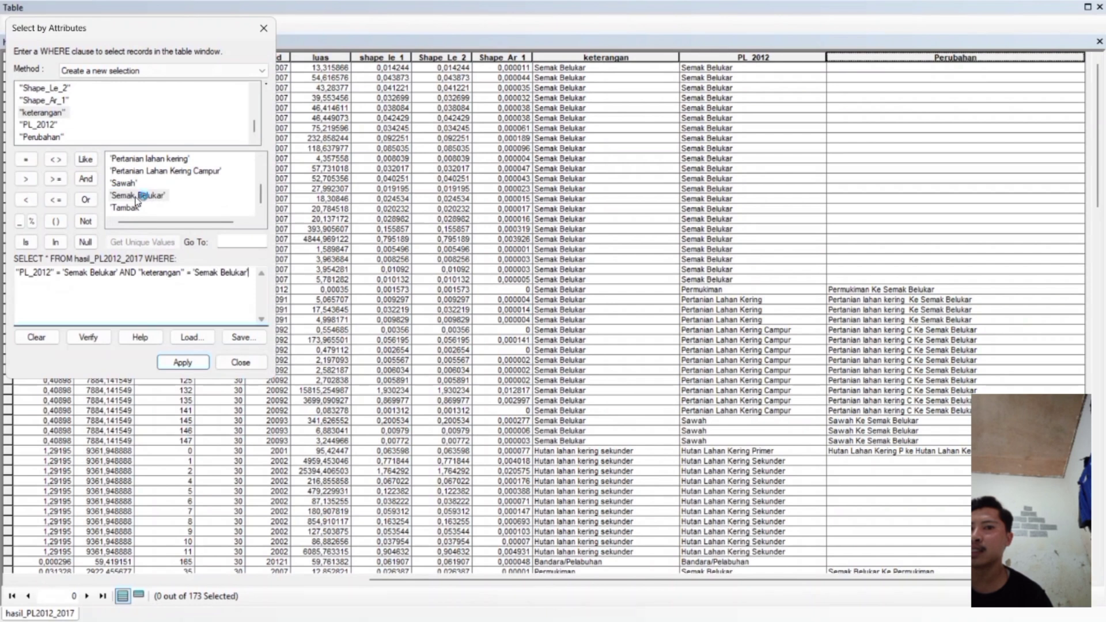
pyautogui.click(182, 363)
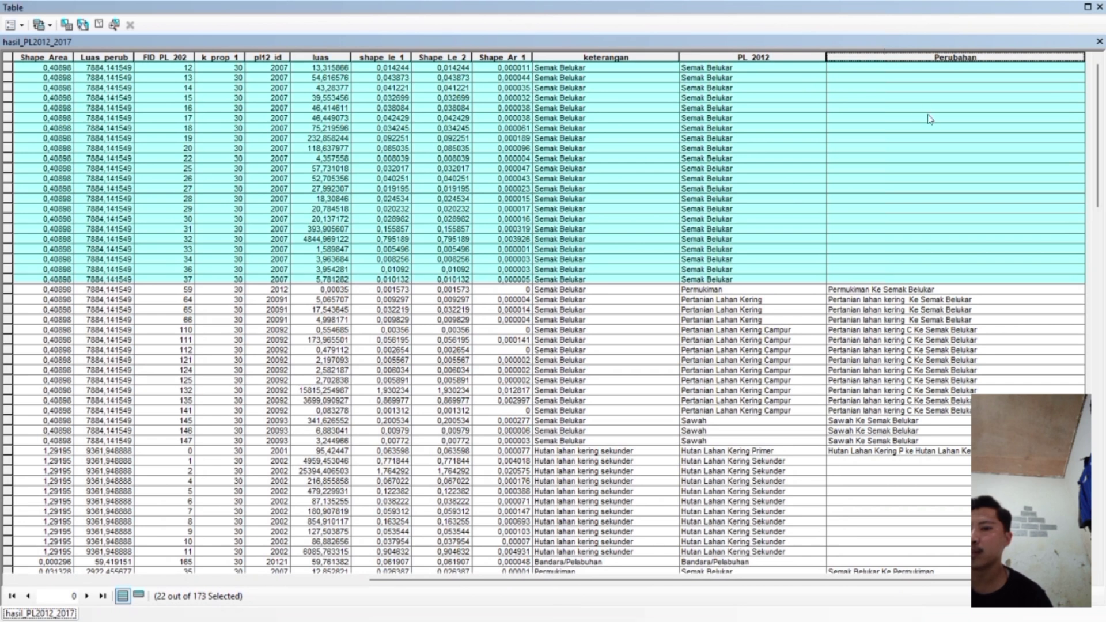
# Open the Field Calculator for the Perubahan field and clear the previous expression
pyautogui.rightClick(882, 57)
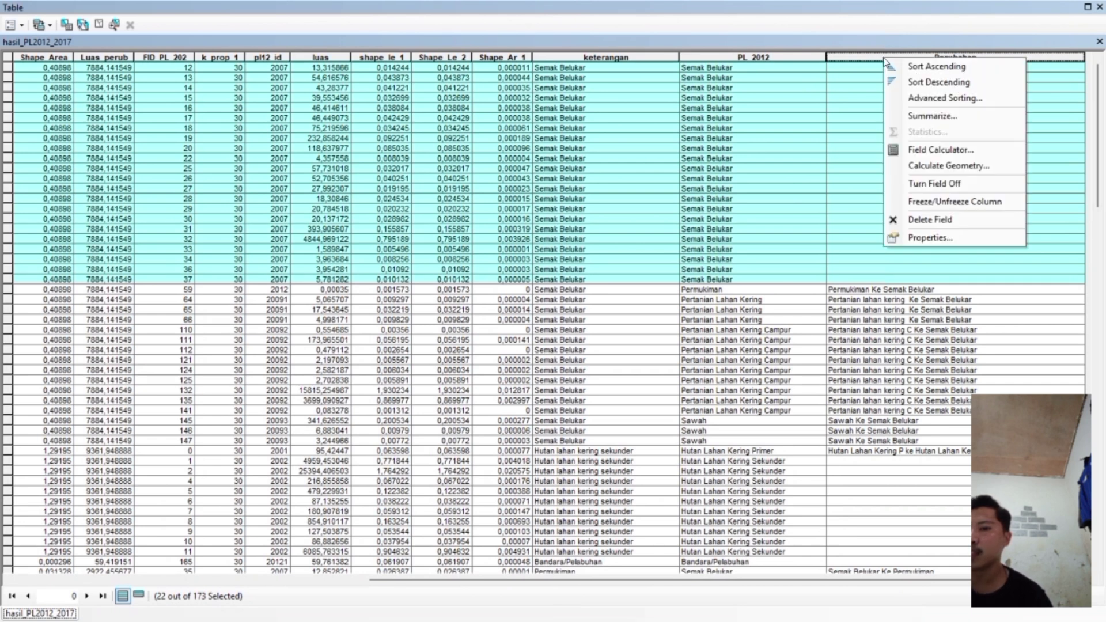
pyautogui.click(928, 151)
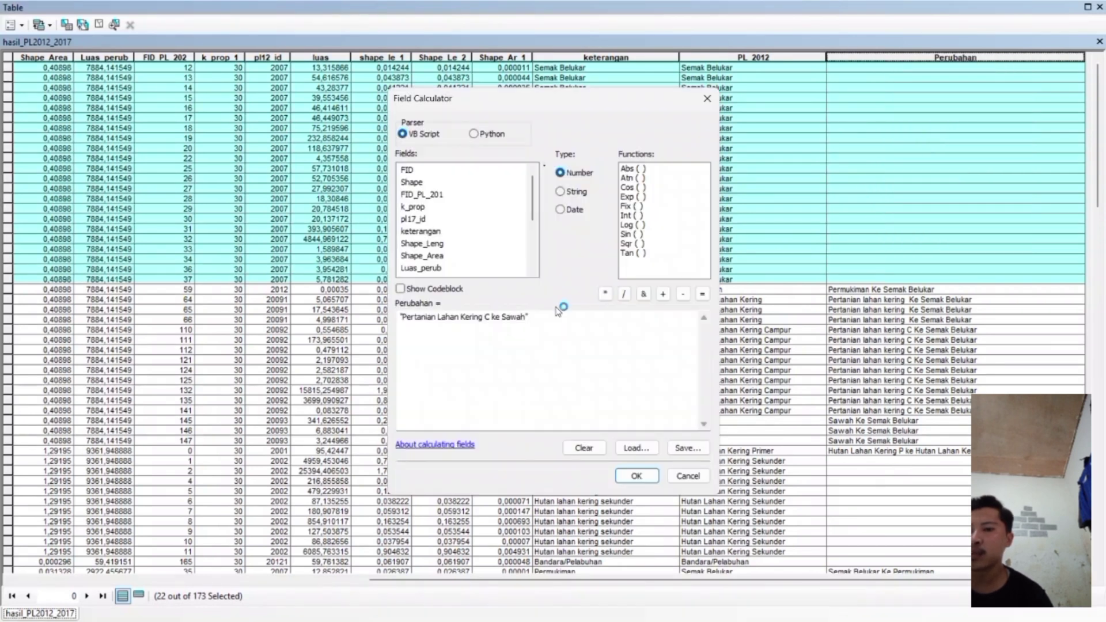
pyautogui.click(573, 451)
pyautogui.click(542, 419)
# Calculate Perubahan as "Tidak Berubah" for the 22 selected Semak Belukar records
pyautogui.write('"Semka')
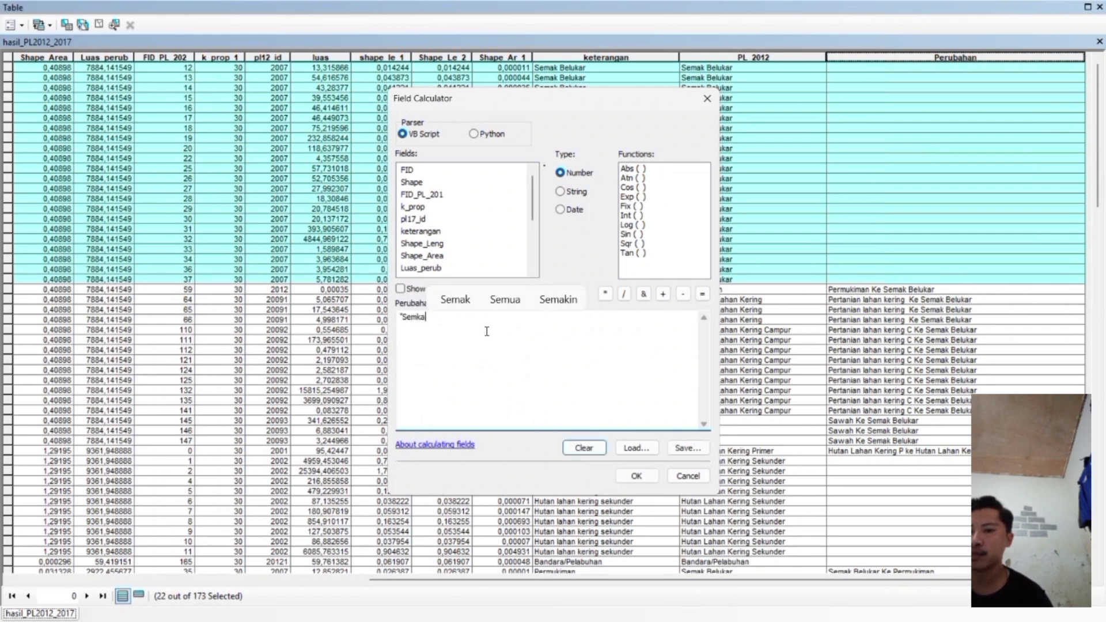
pyautogui.click(454, 300)
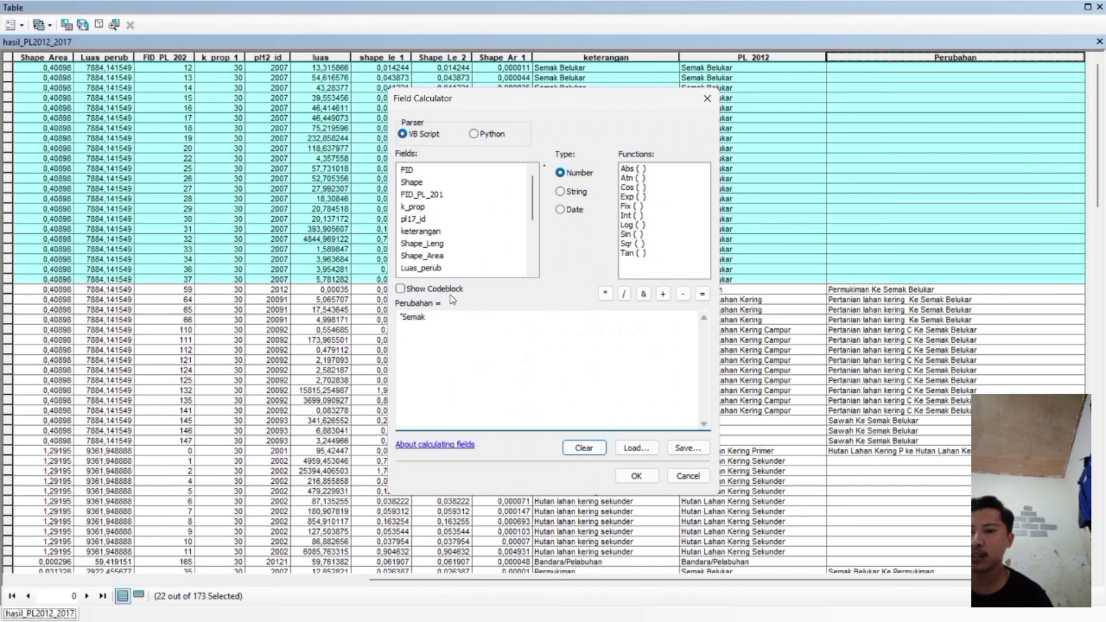
pyautogui.write('BElukar')
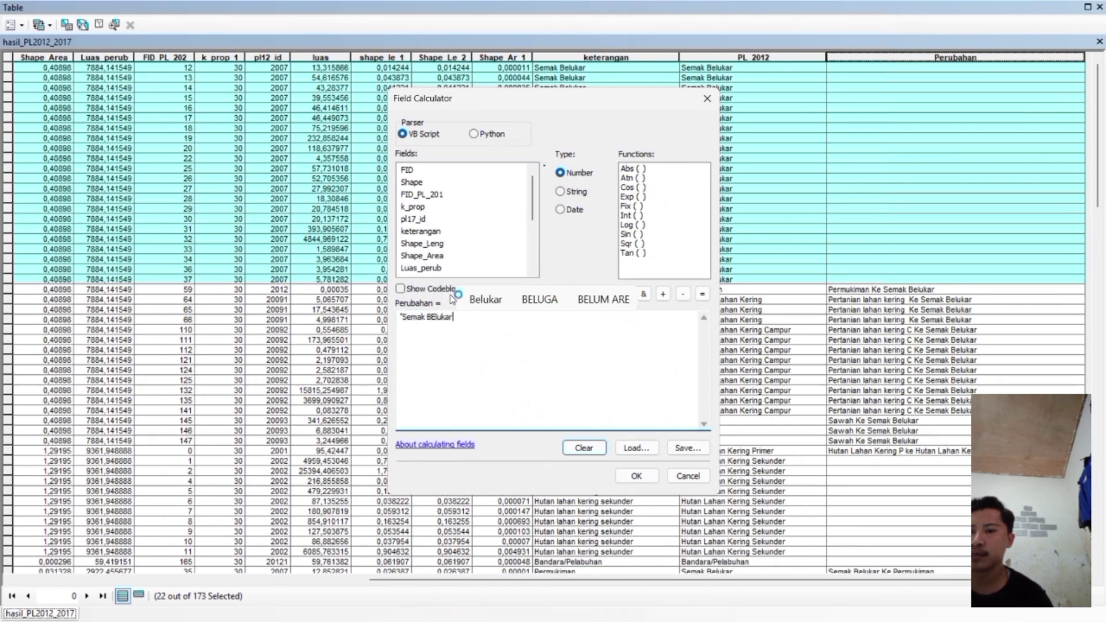
pyautogui.press('BackSpace')
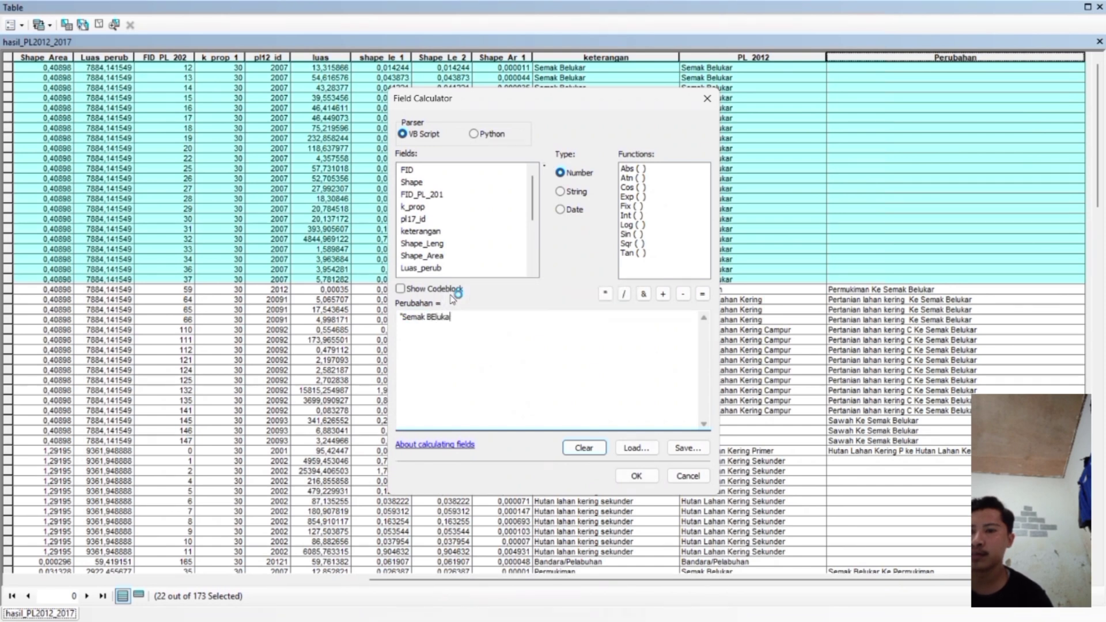
pyautogui.press('BackSpace')
pyautogui.press('BackSpace')
pyautogui.press('BackSpace')
pyautogui.press('BackSpace')
pyautogui.press('BackSpace')
pyautogui.press('BackSpace')
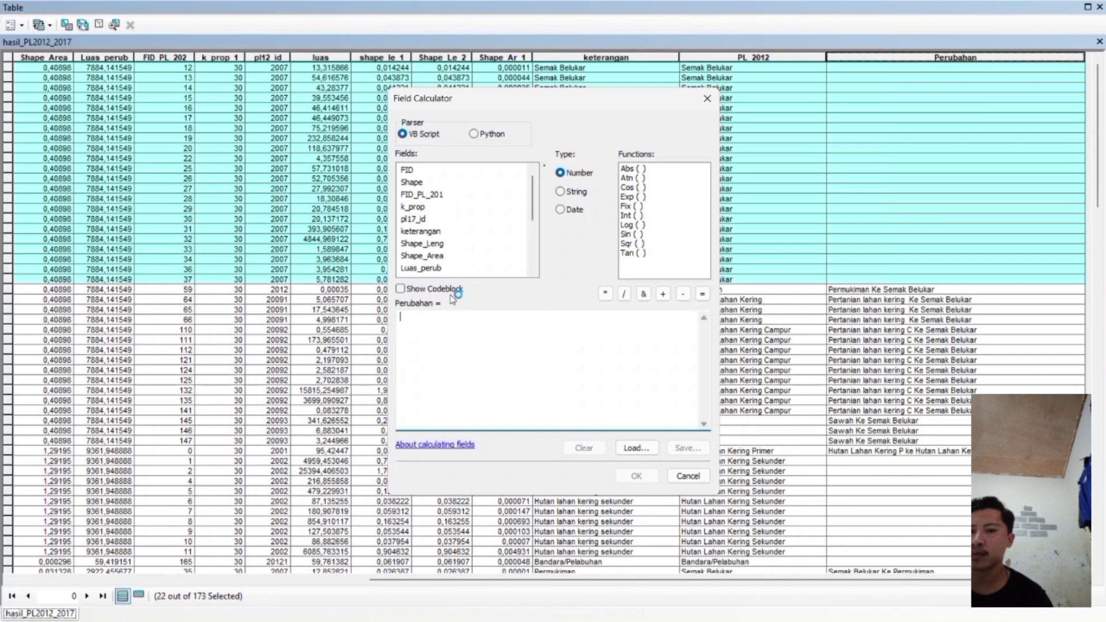
pyautogui.write('"')
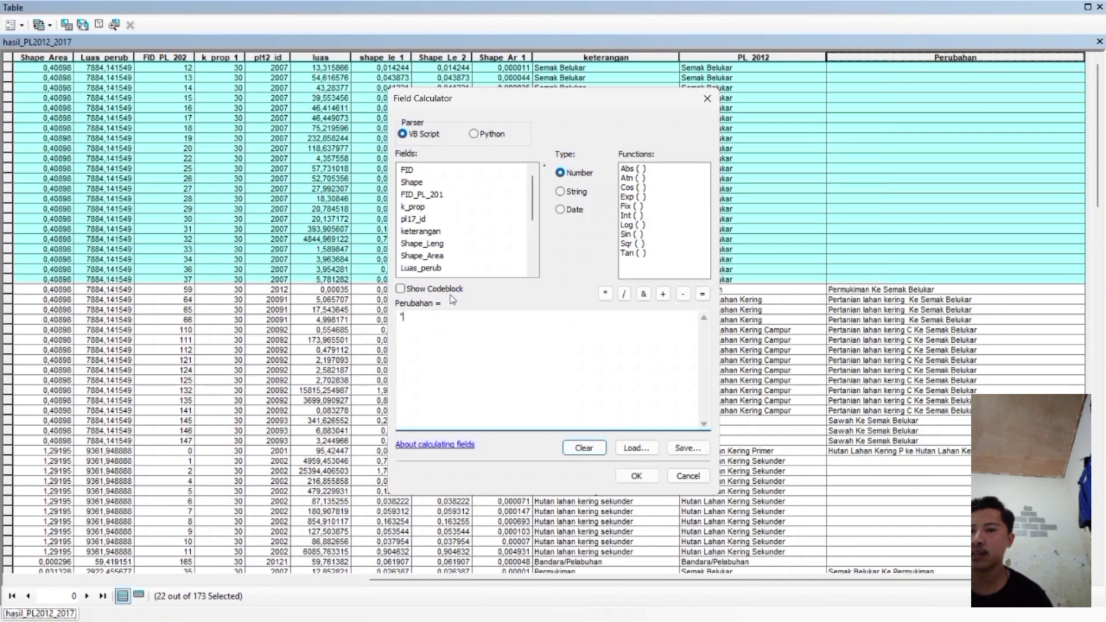
pyautogui.write('t')
pyautogui.press('BackSpace')
pyautogui.write('Tid')
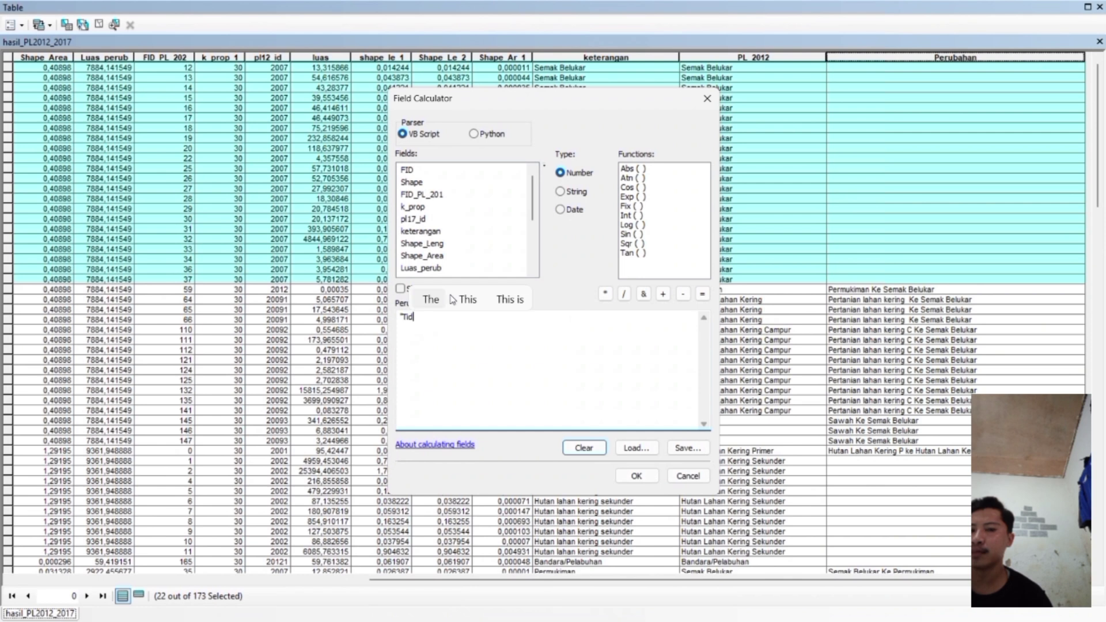
pyautogui.write('ak Berubah')
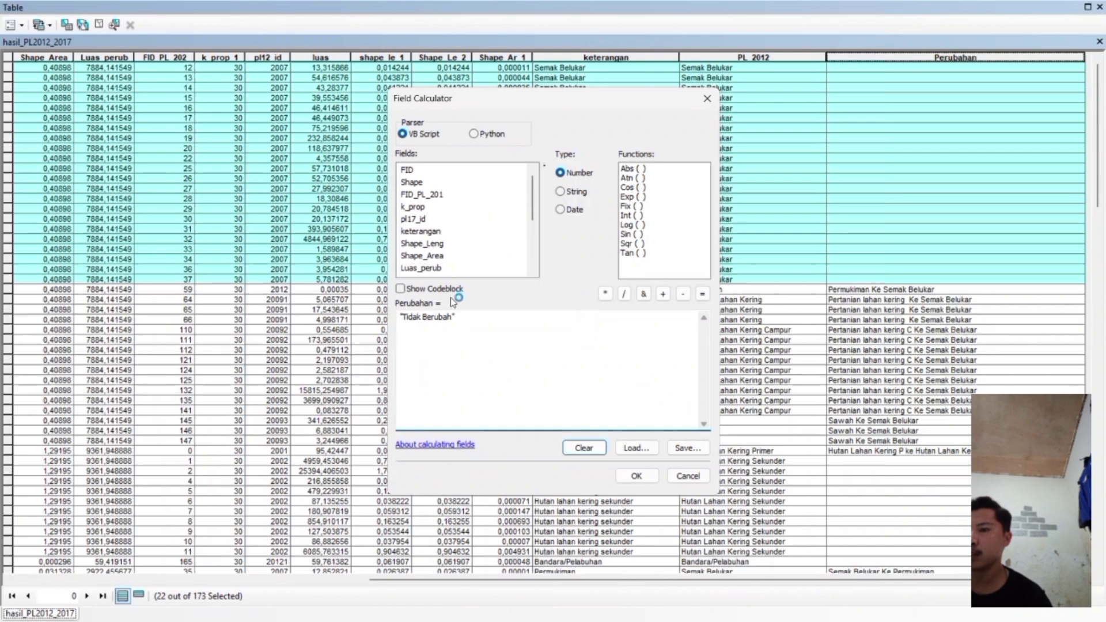
pyautogui.tripleClick(461, 316)
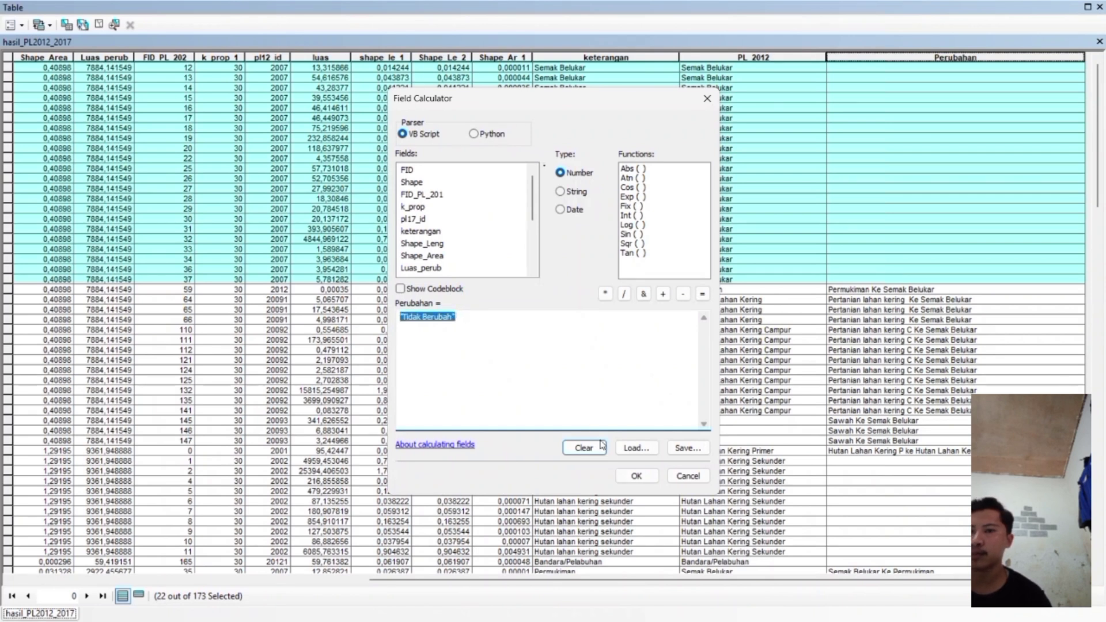
pyautogui.click(629, 476)
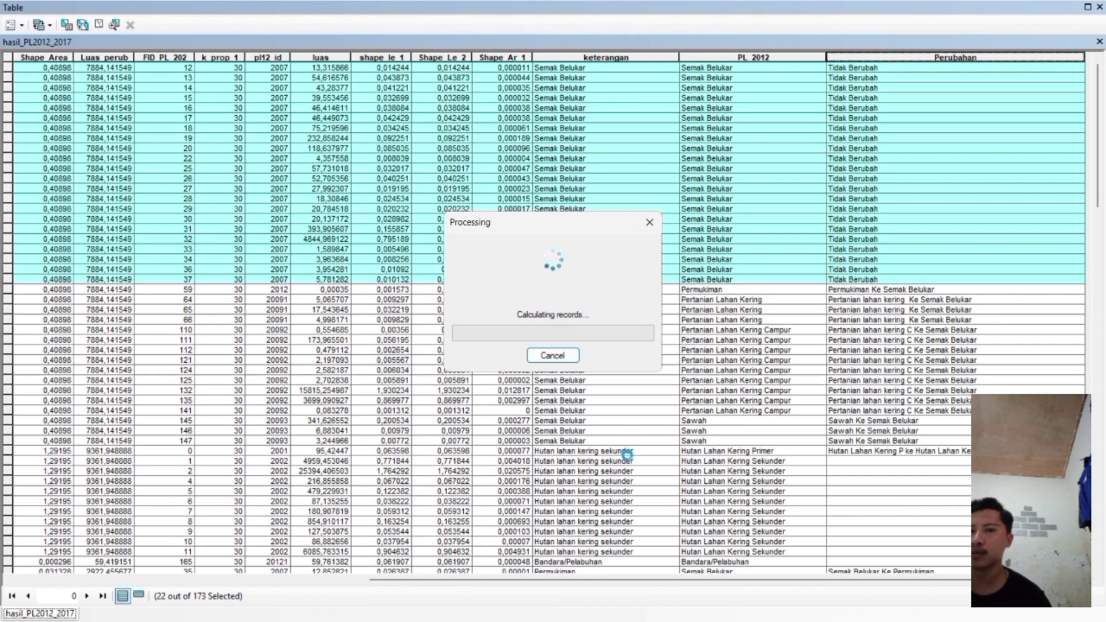
# Add the block of rows from FID 1 downward to the current selection
pyautogui.scroll(-3, 631, 459)
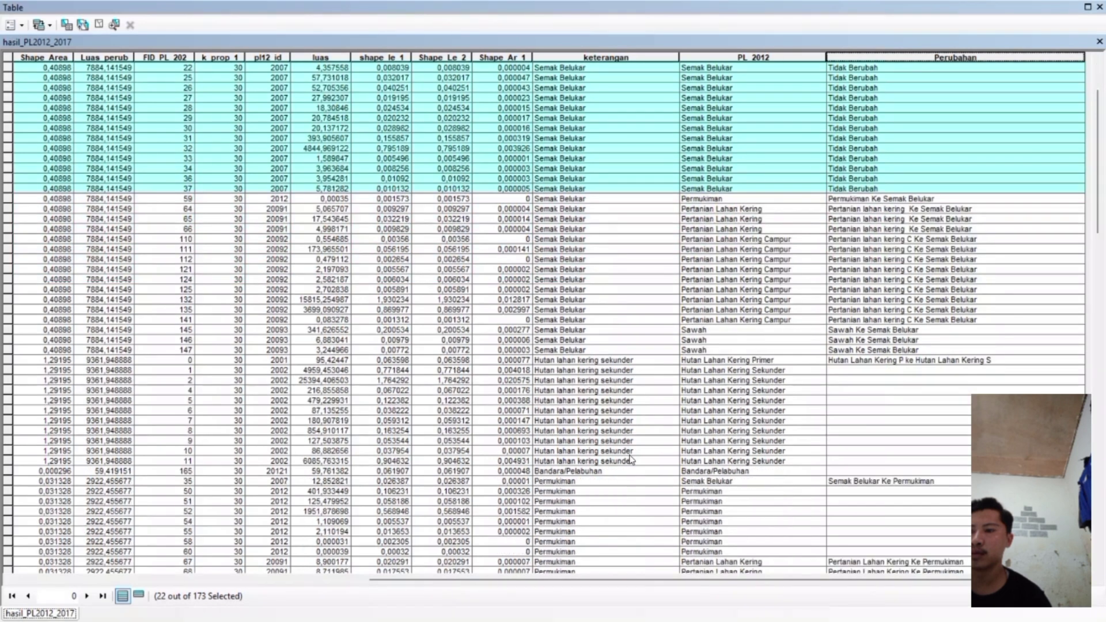
pyautogui.scroll(-2, 631, 459)
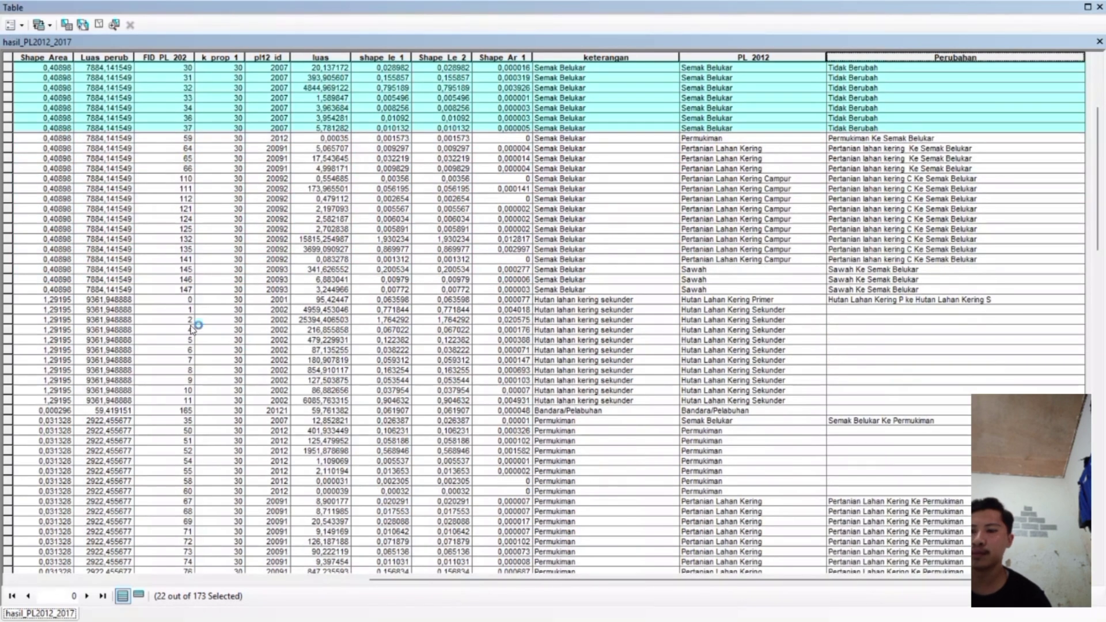
pyautogui.moveTo(7, 310); pyautogui.dragTo(8, 496)
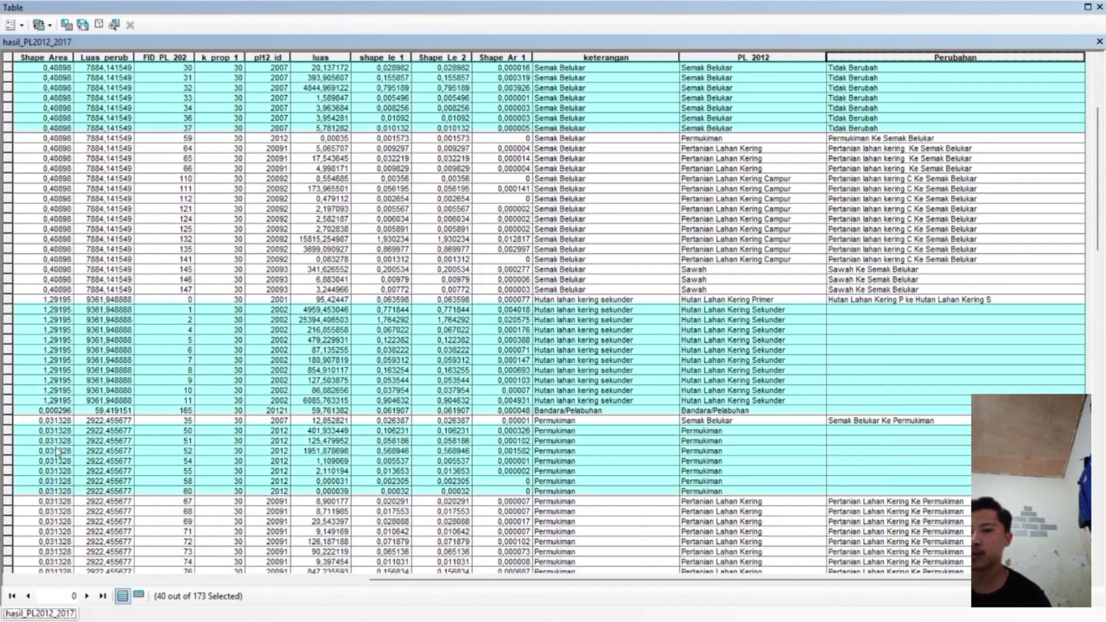
pyautogui.scroll(-4, 55, 451)
pyautogui.scroll(-9, 56, 443)
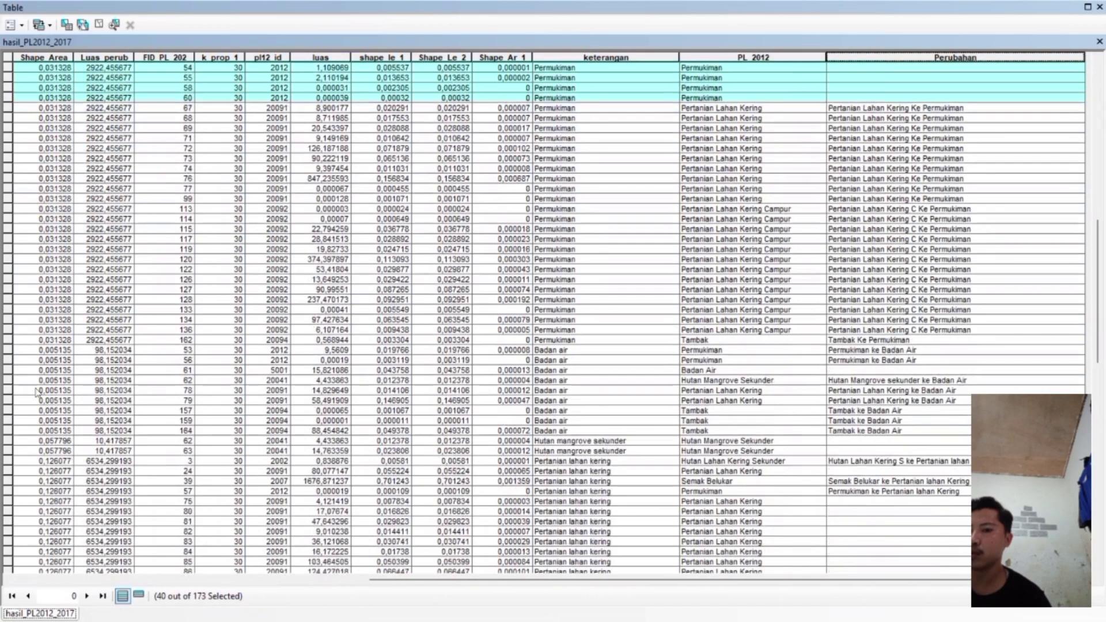
pyautogui.keyDown('ctrl'); pyautogui.click(6, 361); pyautogui.keyUp('ctrl')
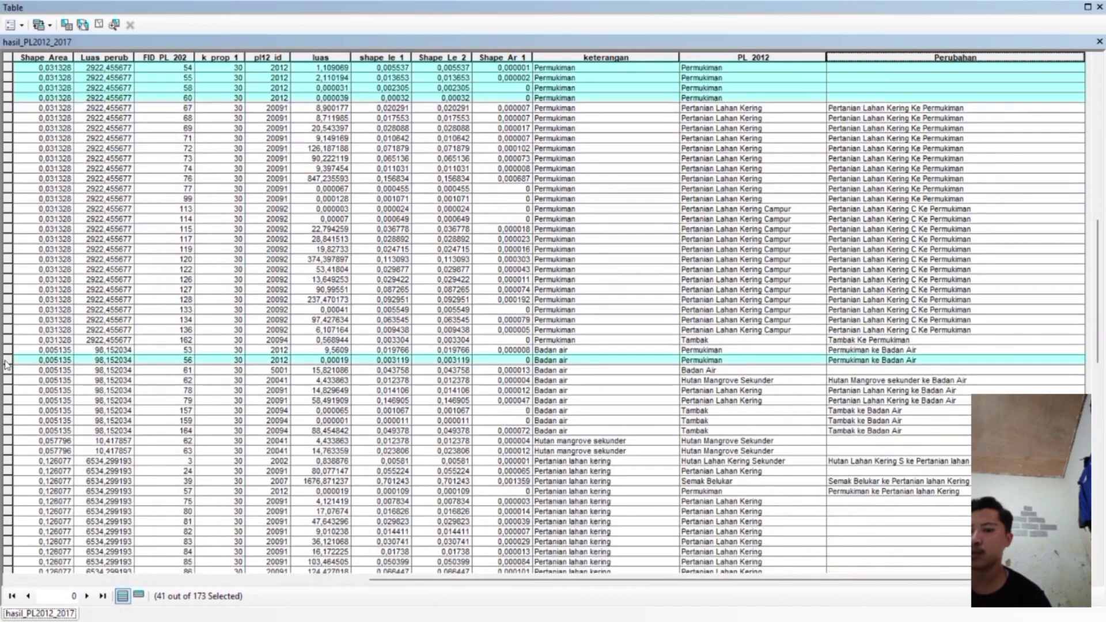
pyautogui.keyDown('ctrl'); pyautogui.click(8, 360); pyautogui.keyUp('ctrl')
# Ctrl-add rows FID 61, 62, 63, 24 and 57 to the selection
pyautogui.keyDown('ctrl'); pyautogui.click(8, 369); pyautogui.keyUp('ctrl')
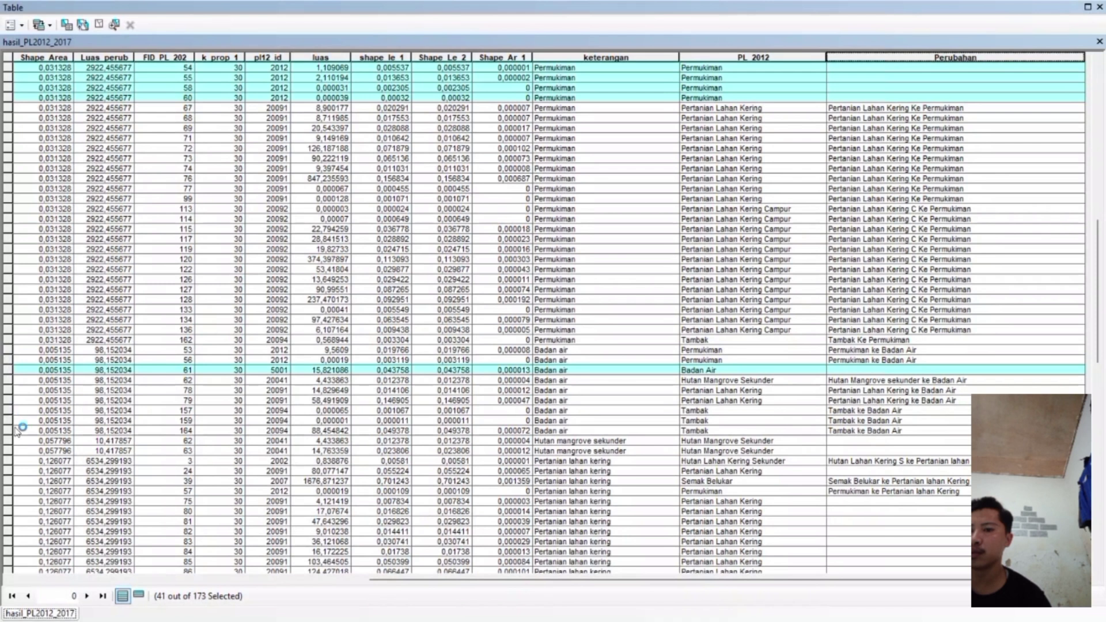
pyautogui.keyDown('ctrl'); pyautogui.click(10, 450); pyautogui.keyUp('ctrl')
pyautogui.keyDown('ctrl'); pyautogui.click(11, 442); pyautogui.keyUp('ctrl')
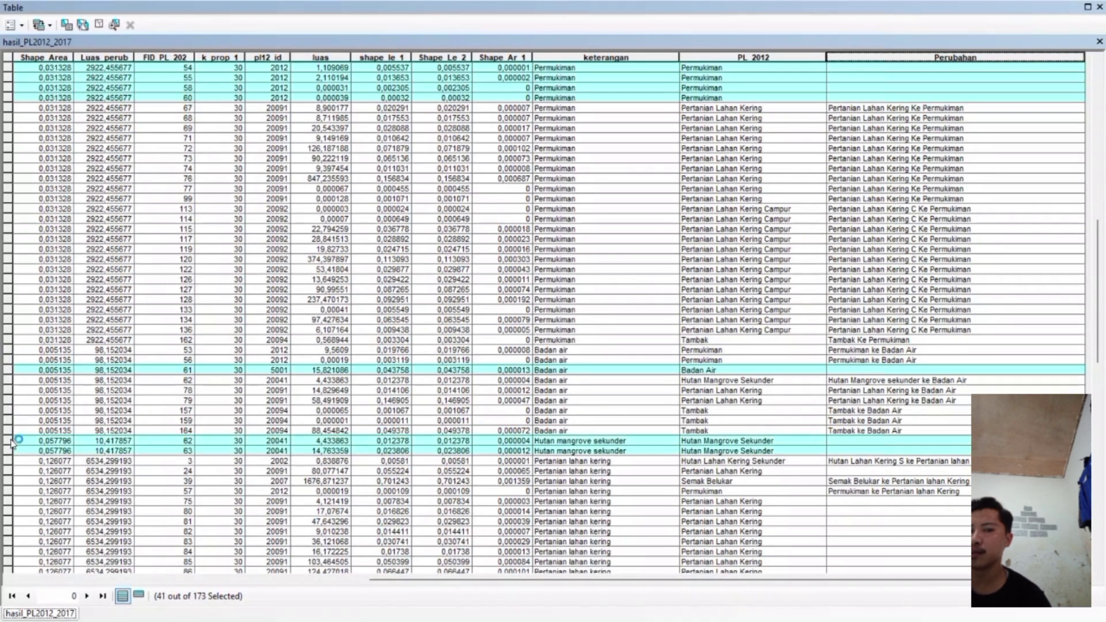
pyautogui.keyDown('ctrl'); pyautogui.click(9, 471); pyautogui.keyUp('ctrl')
pyautogui.scroll(-2, 12, 473)
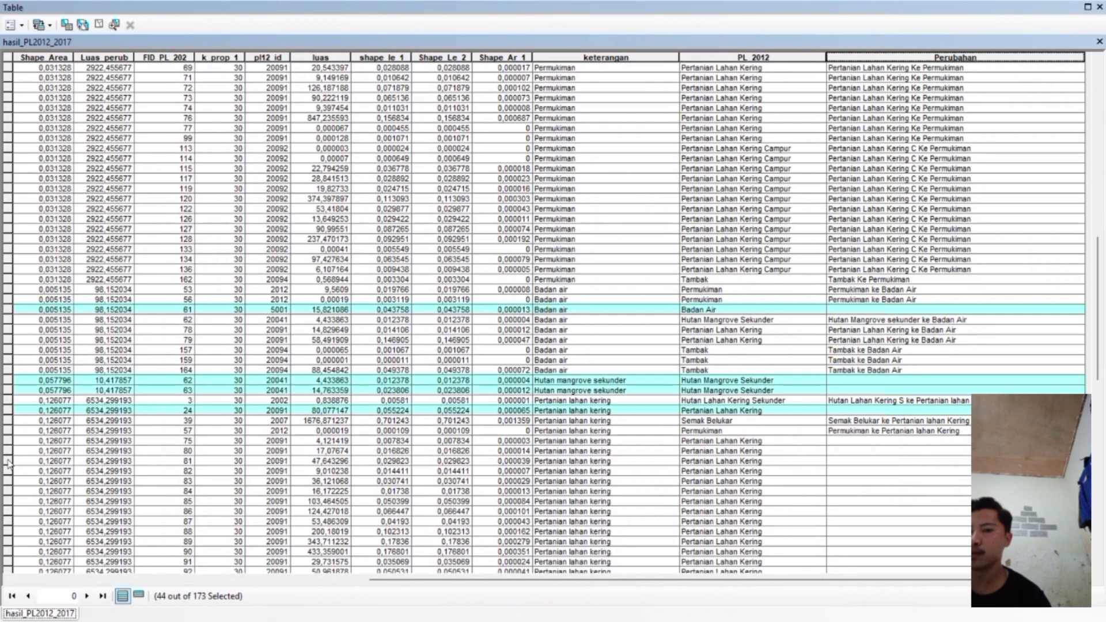
pyautogui.keyDown('ctrl'); pyautogui.click(7, 431); pyautogui.keyUp('ctrl')
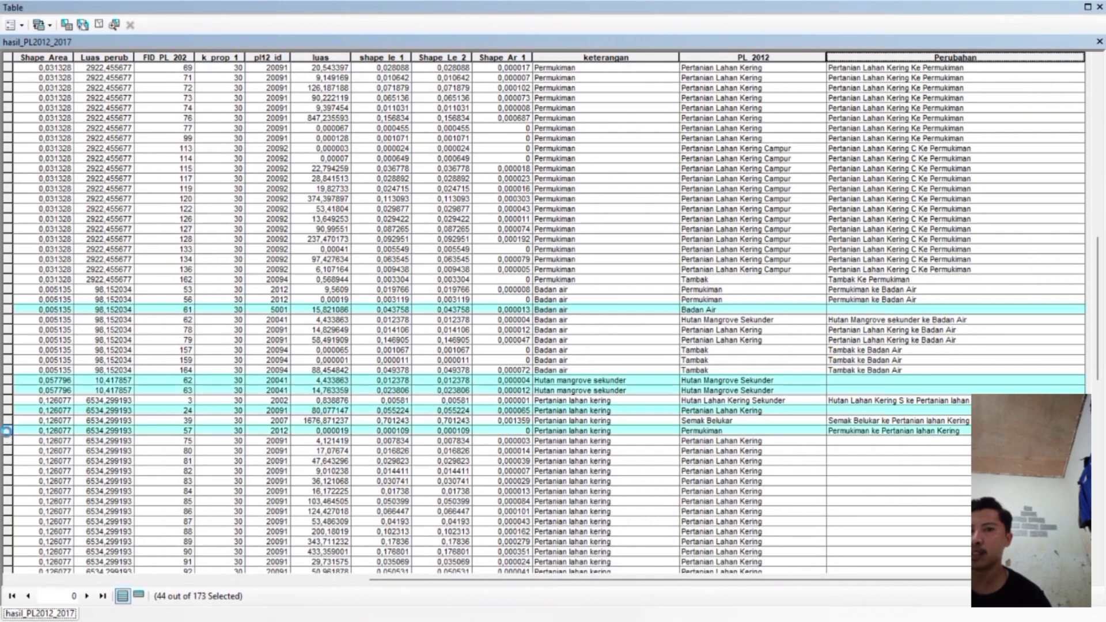
# Calculate Perubahan as "Tidak Berubah" for all 83 selected unchanged rows
pyautogui.scroll(-10, 7, 431)
pyautogui.rightClick(842, 57)
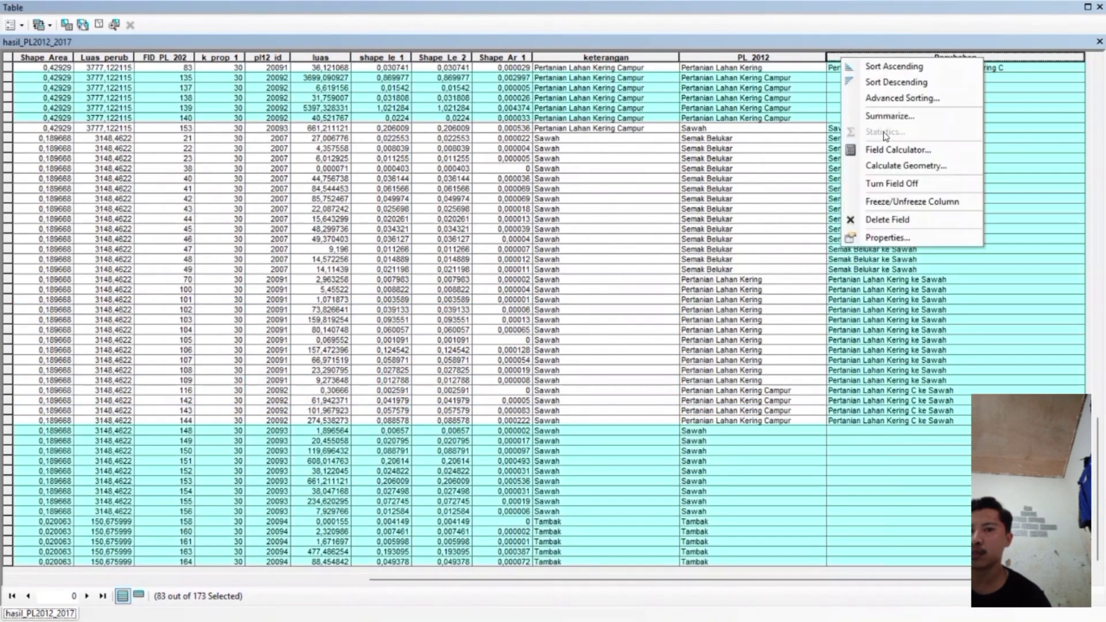
pyautogui.click(898, 149)
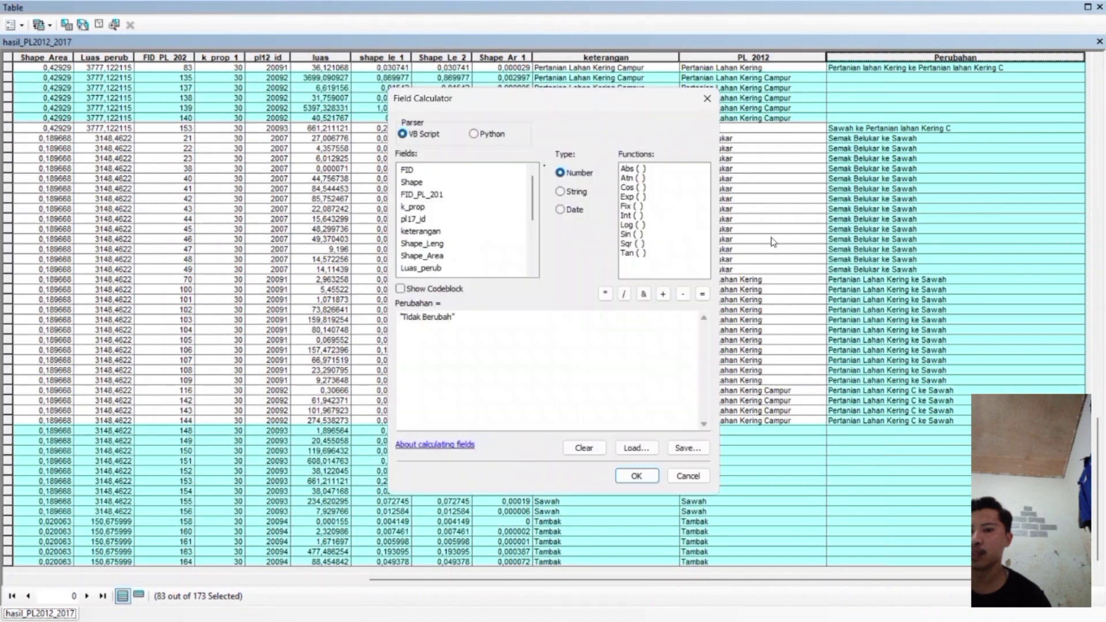
pyautogui.click(635, 477)
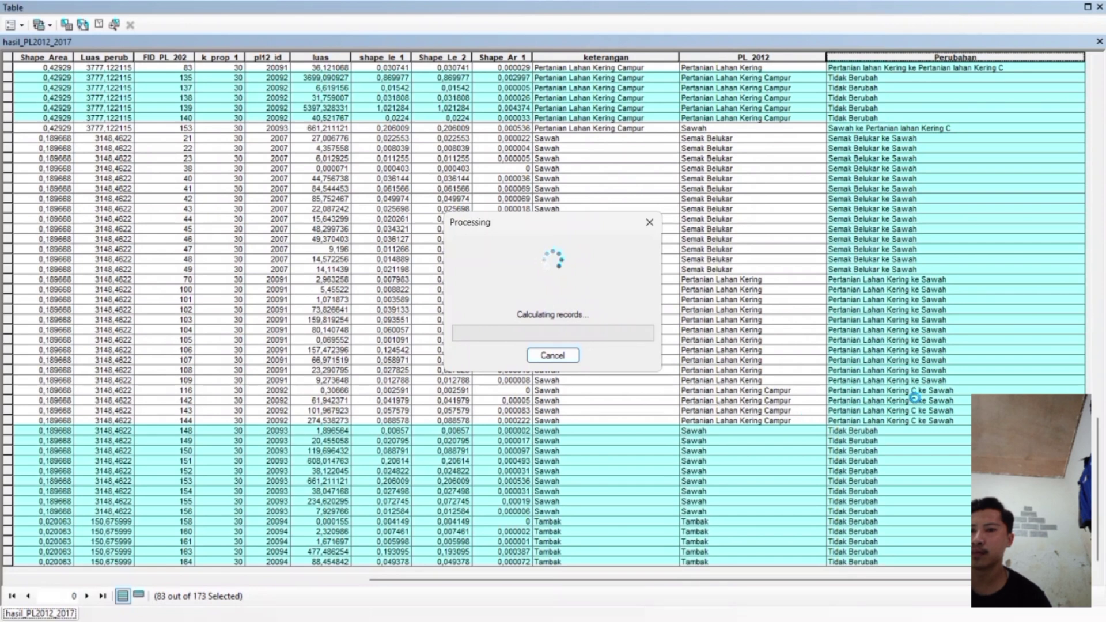
pyautogui.scroll(5, 915, 396)
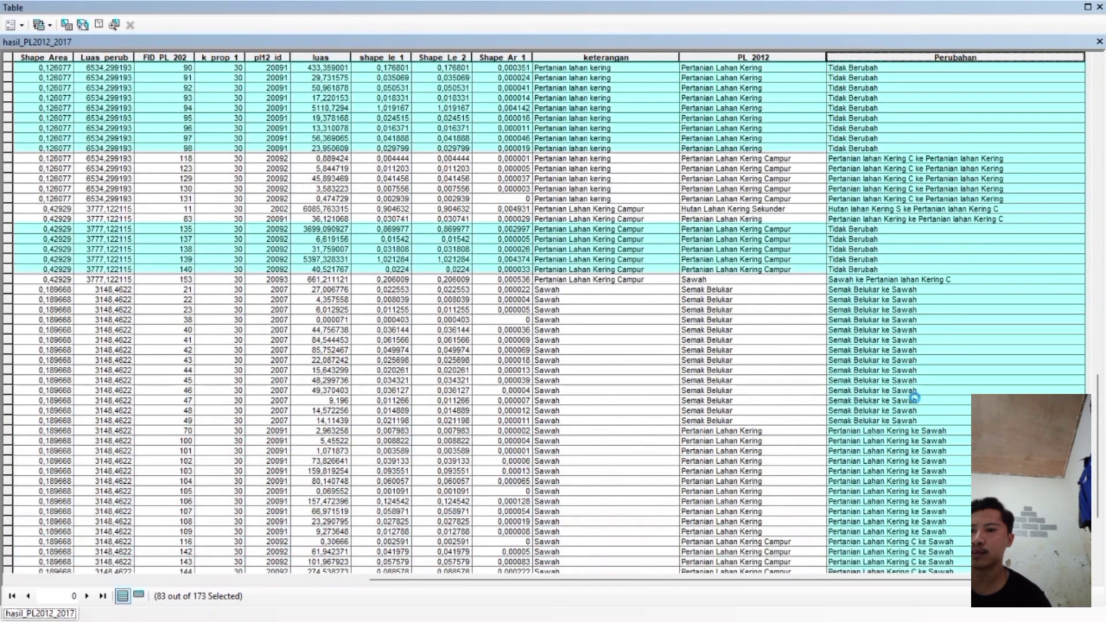
pyautogui.scroll(6, 914, 396)
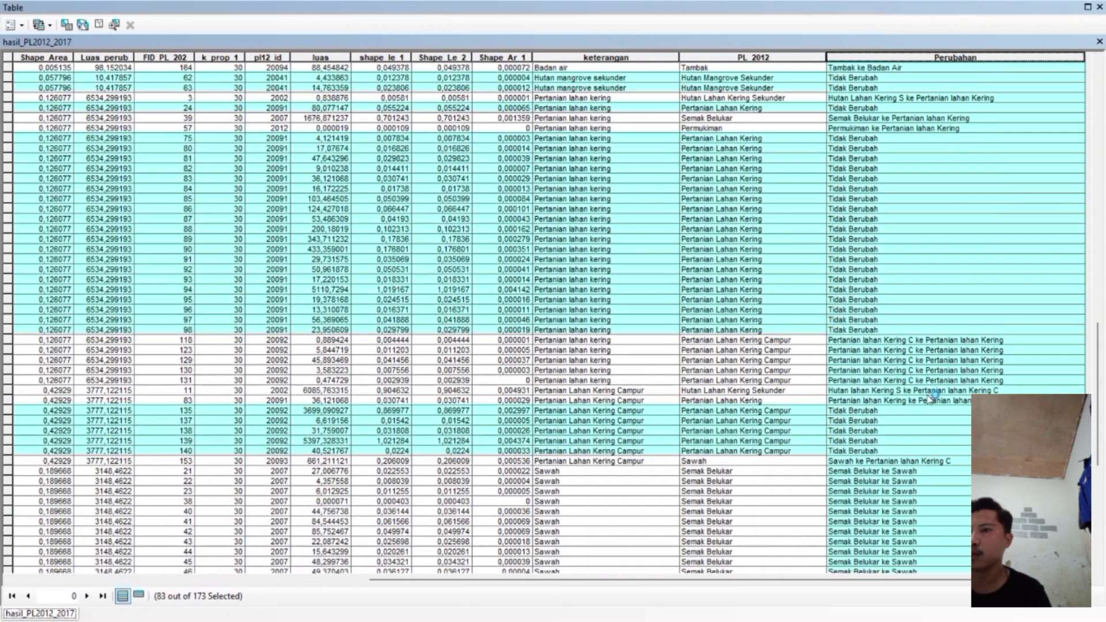
pyautogui.scroll(10, 929, 398)
pyautogui.scroll(20, 929, 399)
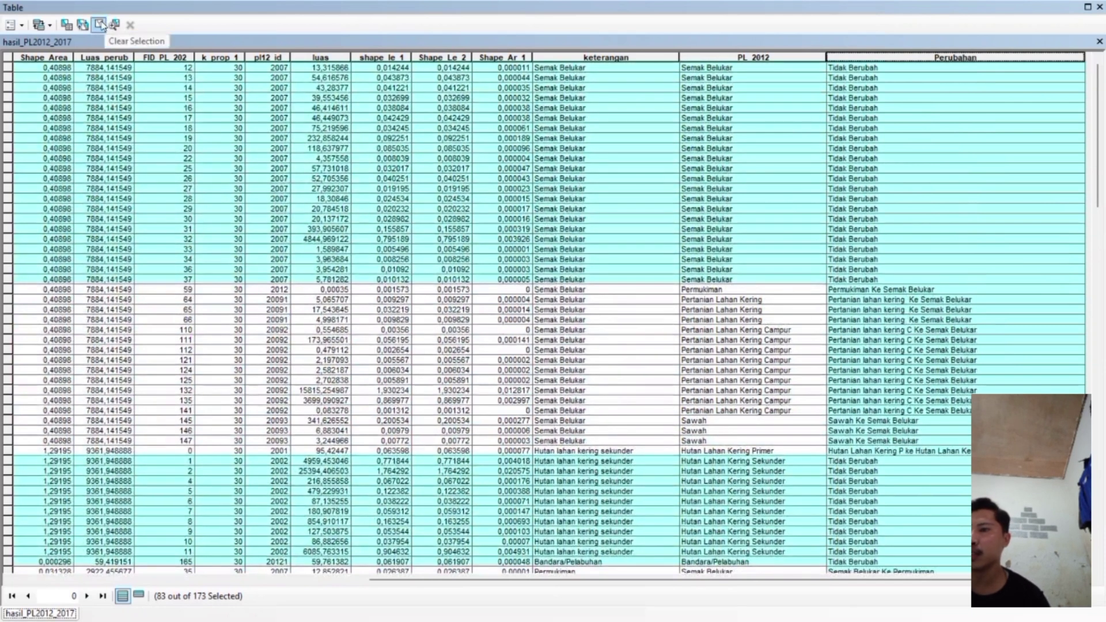
# Clear the selection, close the attribute table, and open hasil_PL2012_2017 layer properties
pyautogui.click(100, 24)
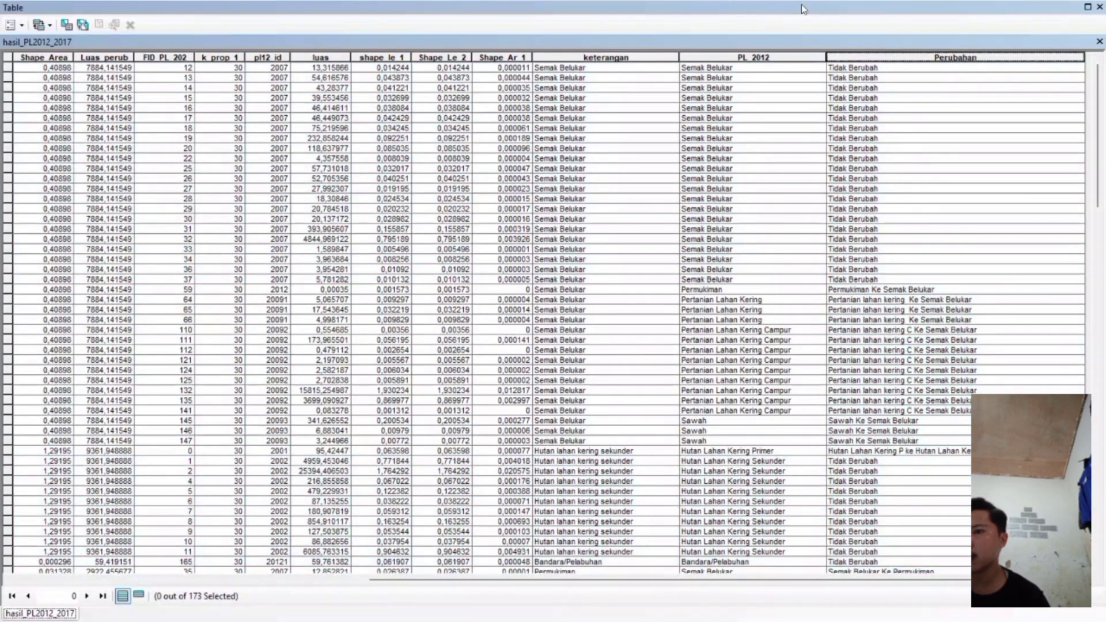
pyautogui.click(1101, 7)
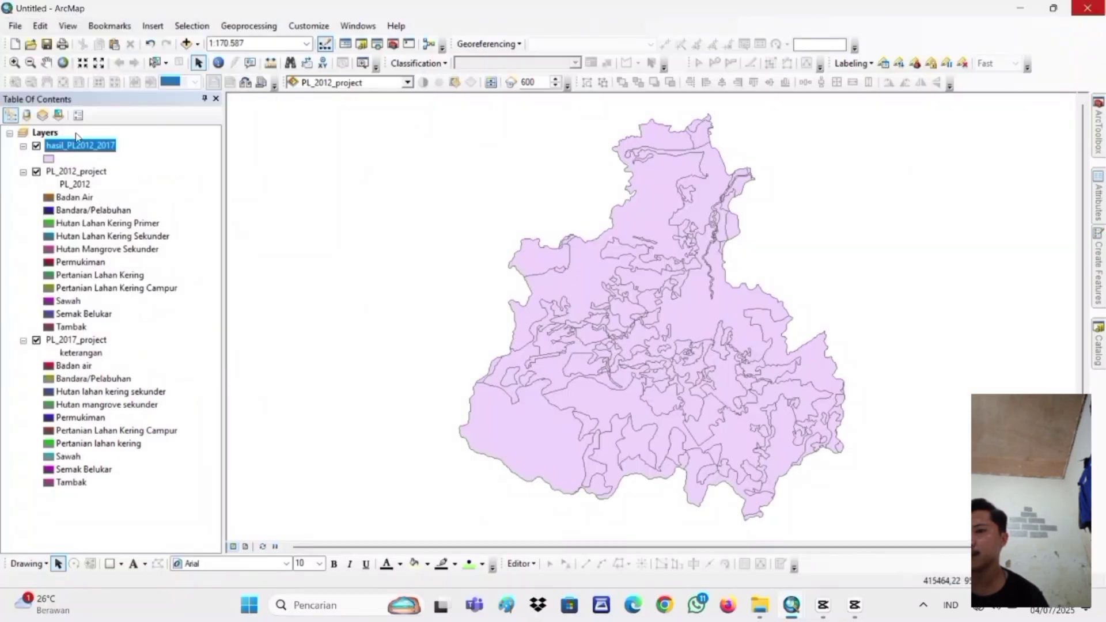
pyautogui.rightClick(87, 148)
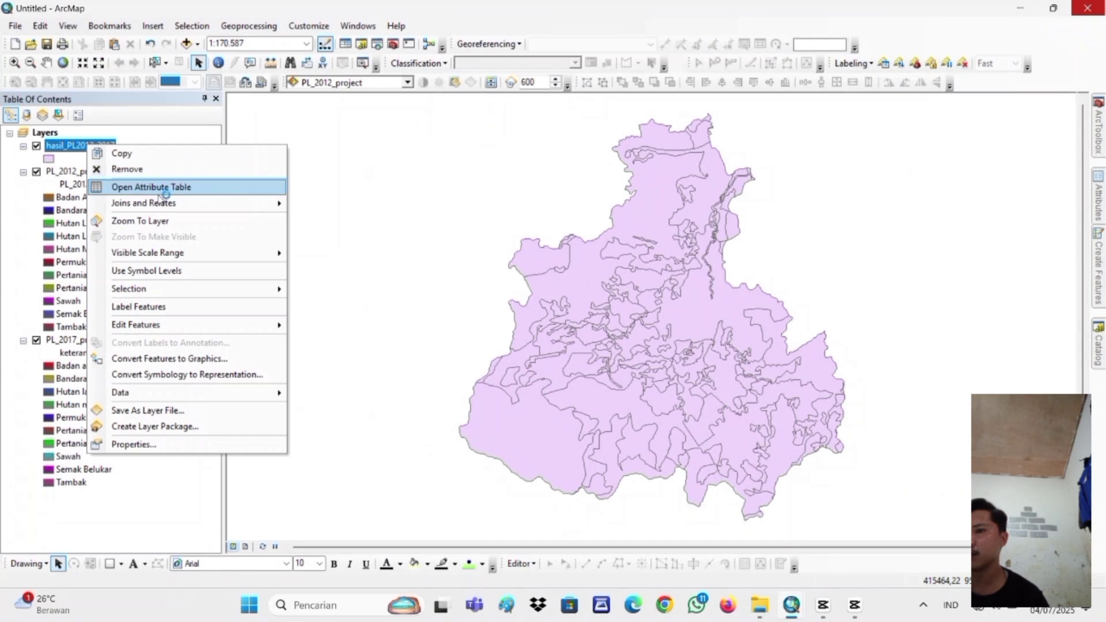
pyautogui.click(222, 438)
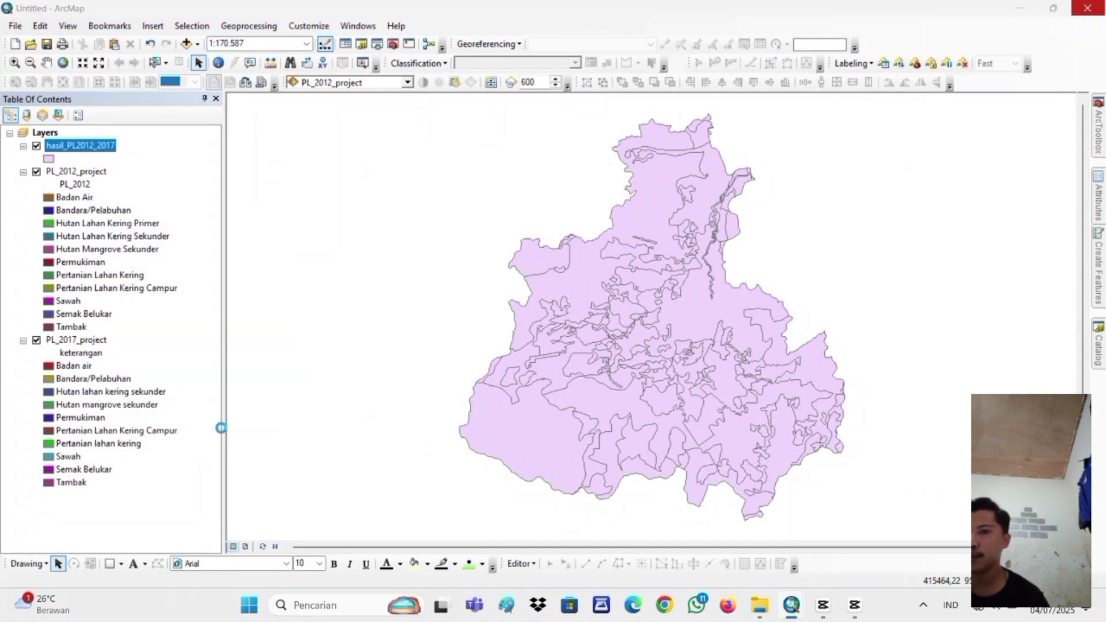
# Symbolize by unique Perubahan values, excluding all other values, and add every value
pyautogui.click(423, 239)
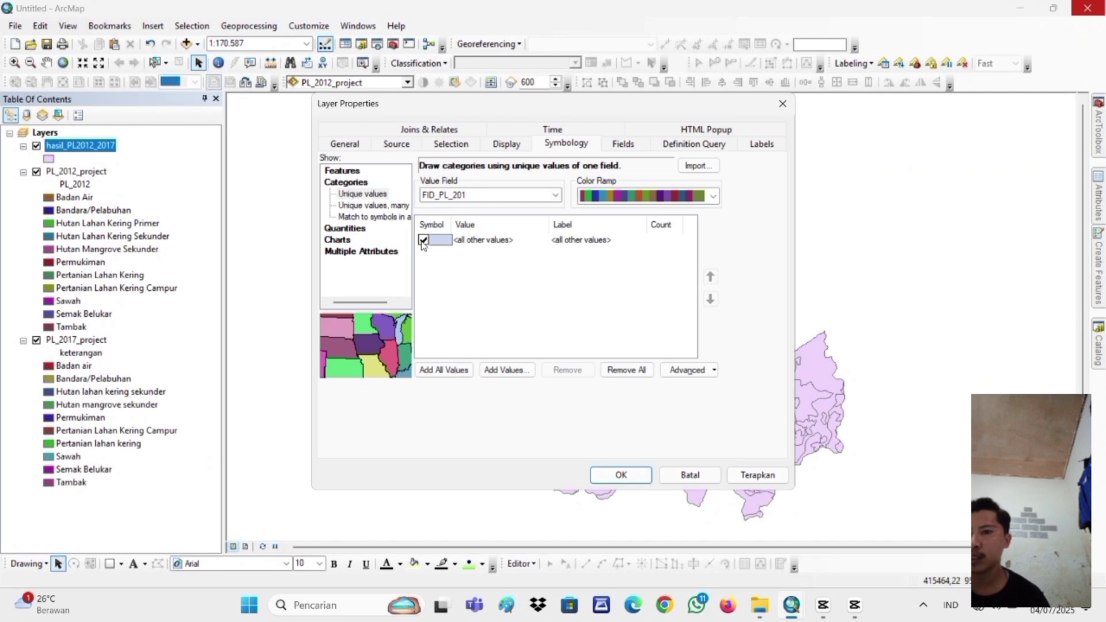
pyautogui.click(491, 197)
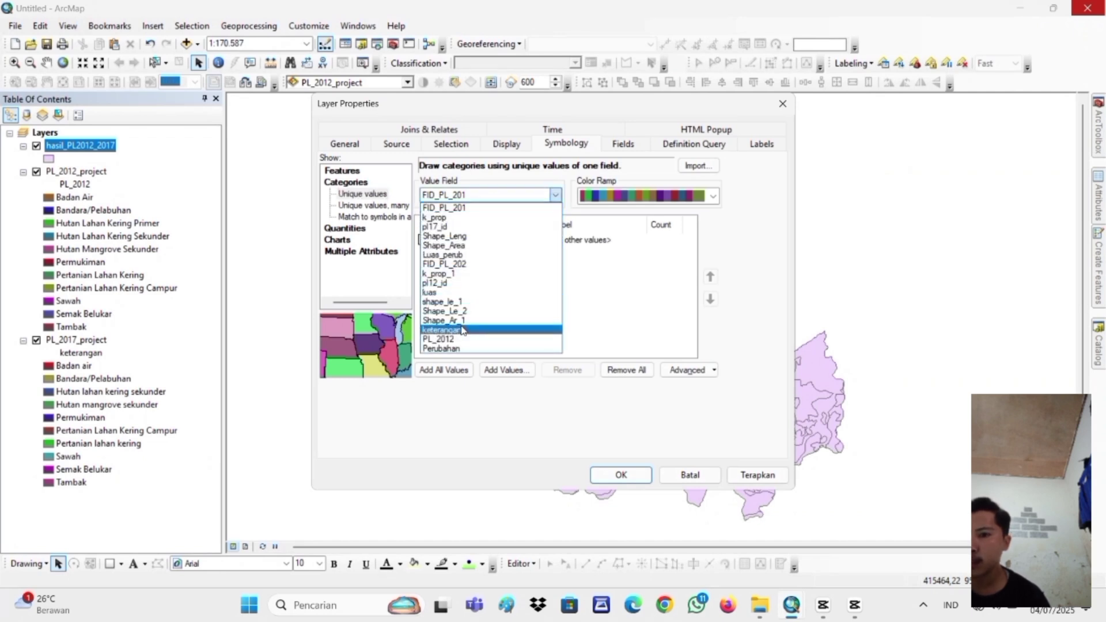
pyautogui.click(433, 349)
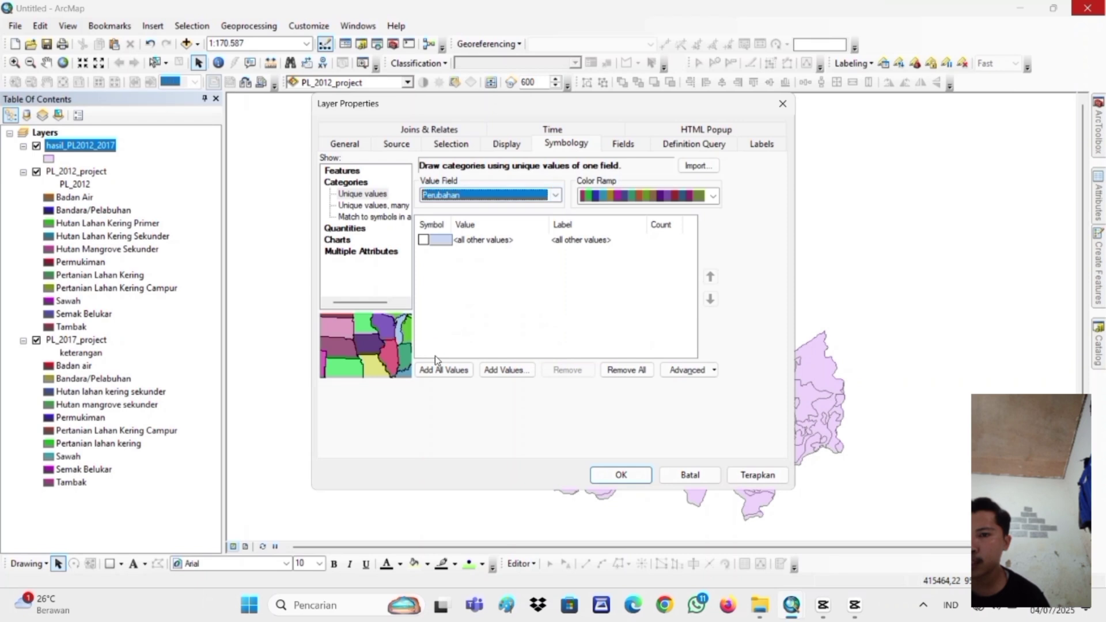
pyautogui.click(437, 370)
pyautogui.scroll(-5, 465, 329)
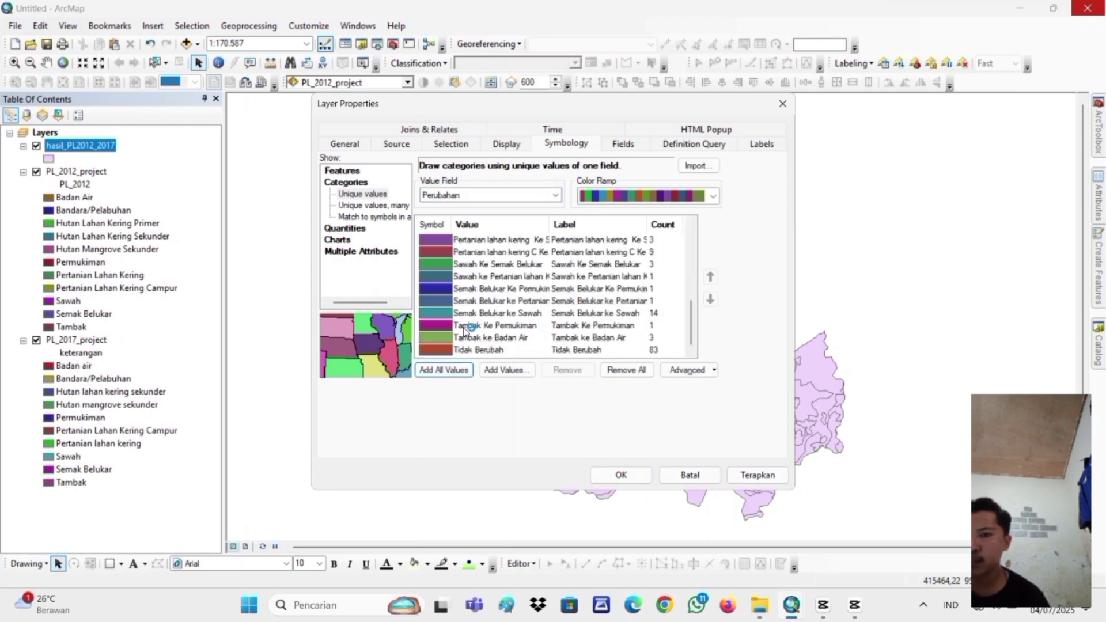
# Move the Tidak Berubah class (83) to the top of the class list
pyautogui.click(461, 350)
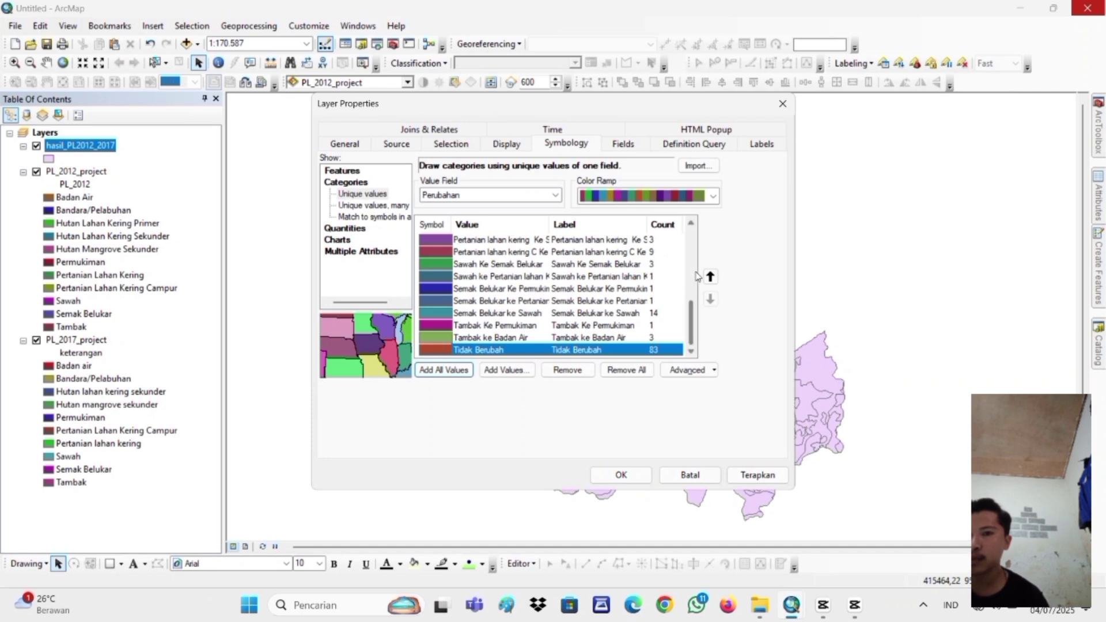
pyautogui.click(709, 277)
pyautogui.click(709, 277)
pyautogui.click(710, 277)
pyautogui.click(710, 278)
pyautogui.click(709, 277)
pyautogui.click(709, 277)
pyautogui.click(709, 277)
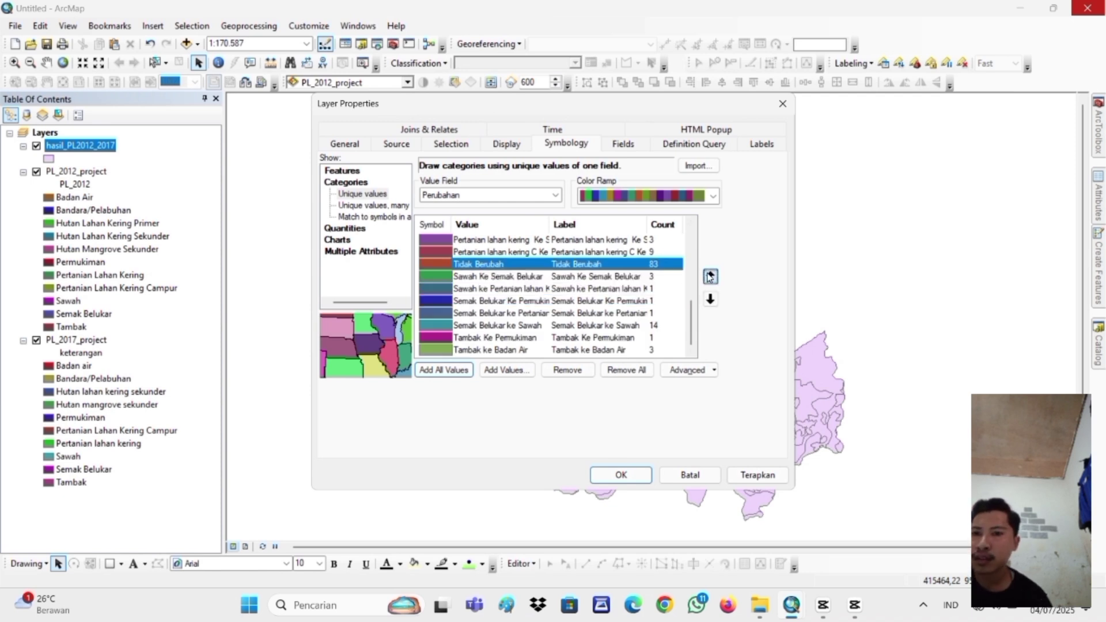
pyautogui.click(709, 277)
pyautogui.click(709, 278)
pyautogui.click(709, 277)
pyautogui.click(709, 277)
pyautogui.click(710, 277)
pyautogui.click(709, 277)
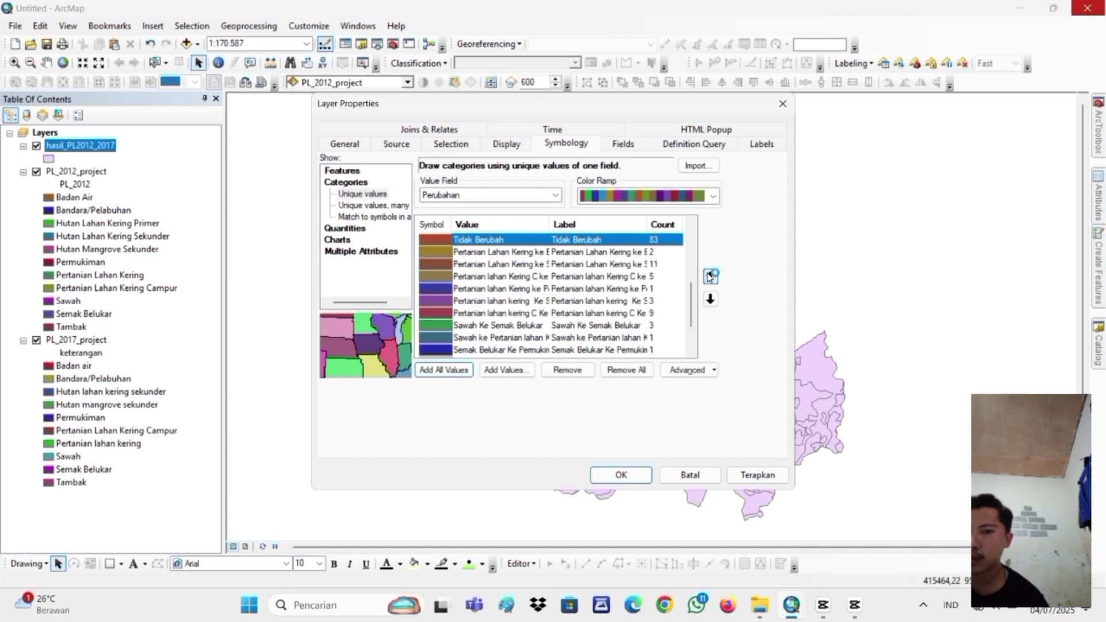
pyautogui.click(709, 277)
pyautogui.click(709, 277)
pyautogui.click(709, 277)
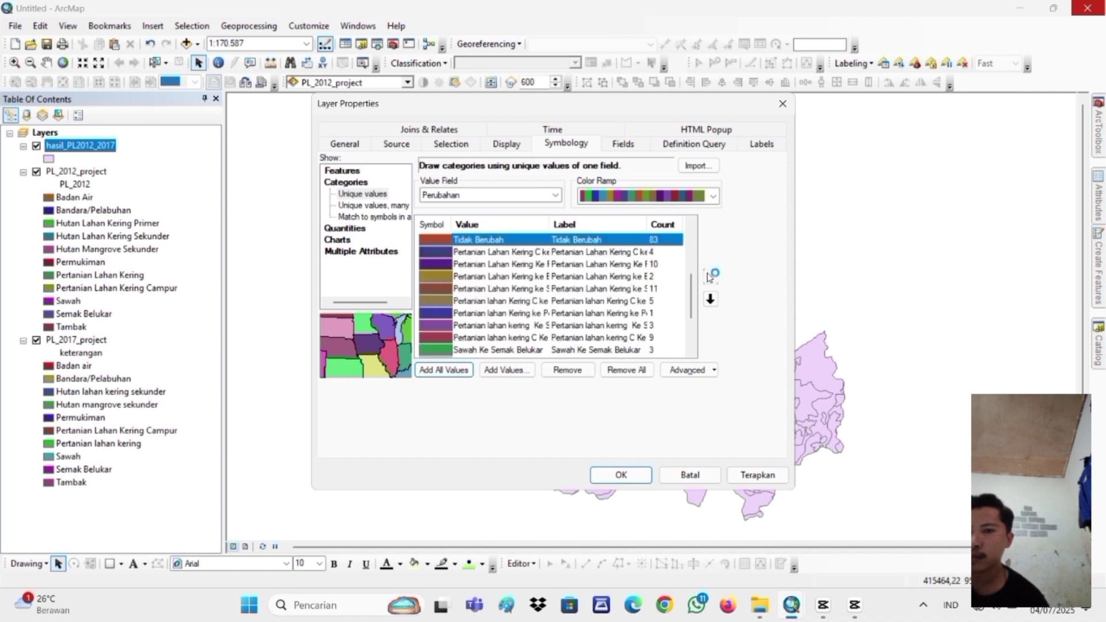
pyautogui.click(710, 277)
pyautogui.click(709, 278)
pyautogui.click(709, 277)
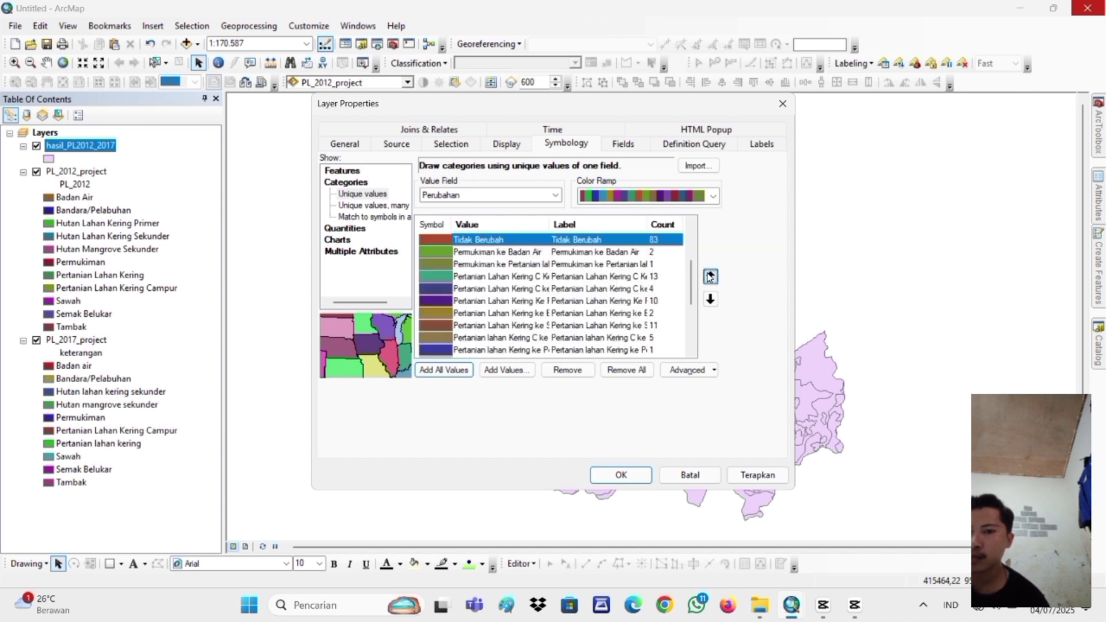
pyautogui.click(709, 278)
pyautogui.click(709, 278)
pyautogui.click(709, 277)
pyautogui.click(709, 277)
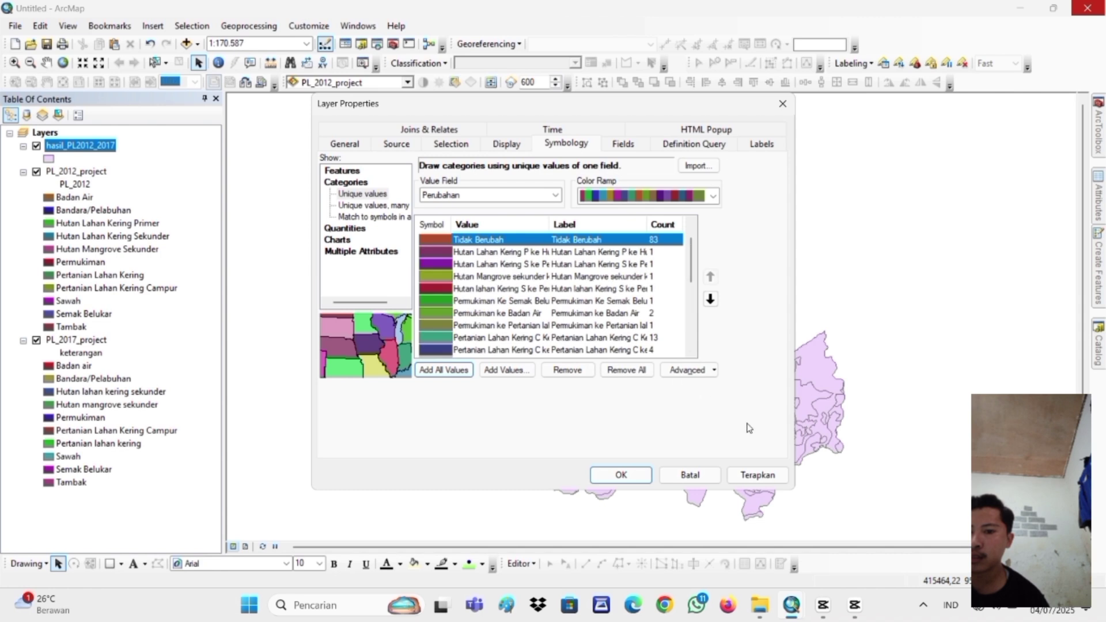
# Apply the change-class symbology and give Tidak Berubah an Apatite Blue fill
pyautogui.click(641, 478)
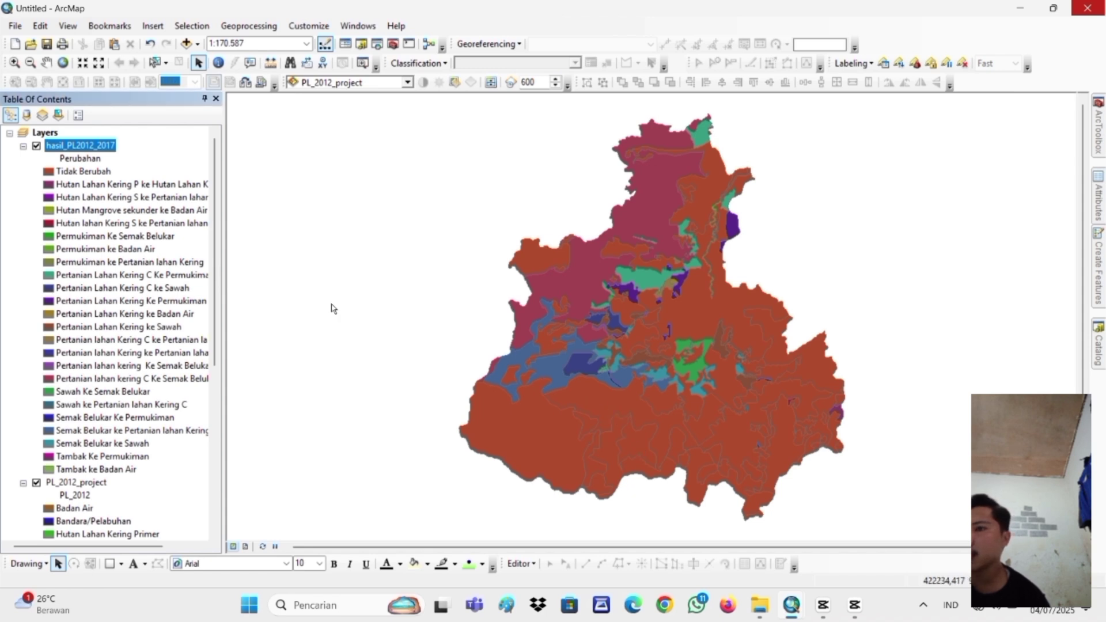
pyautogui.click(45, 185)
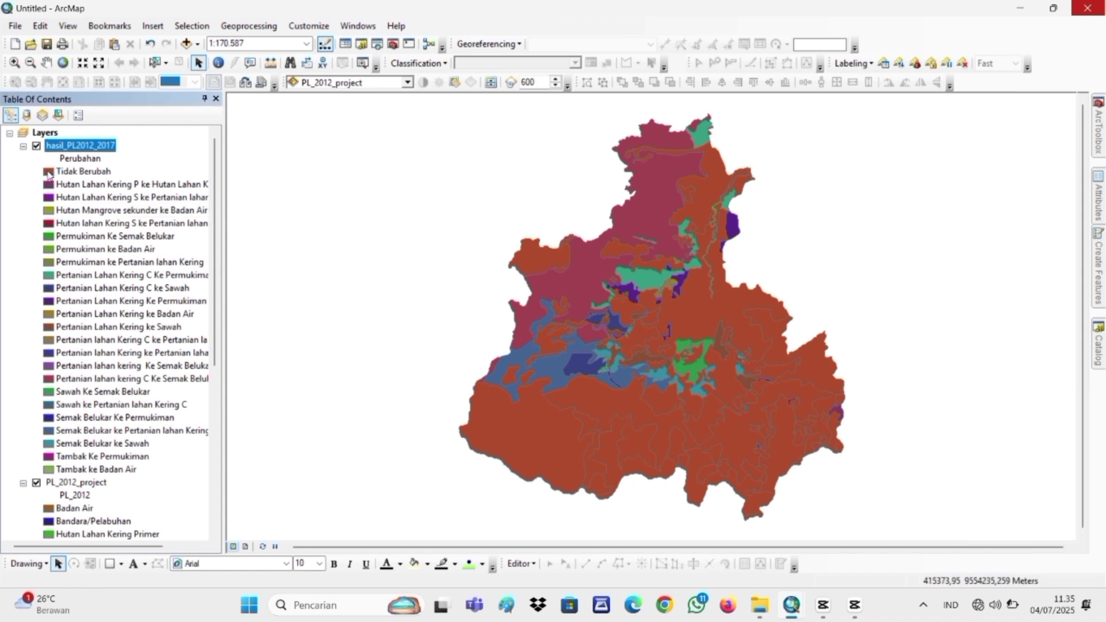
pyautogui.click(48, 172)
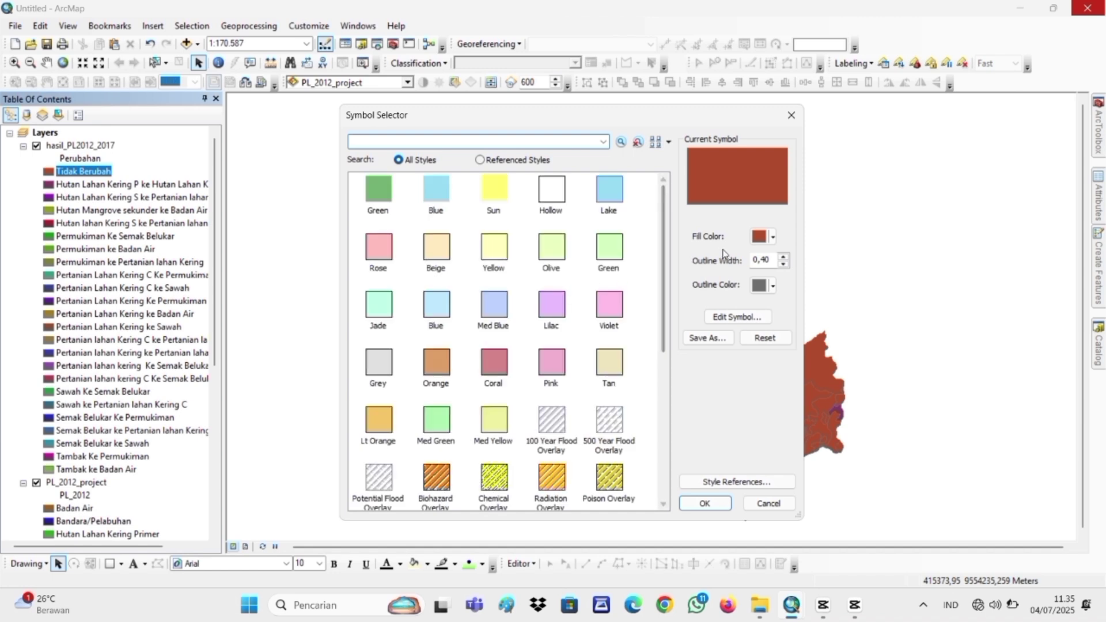
pyautogui.click(773, 237)
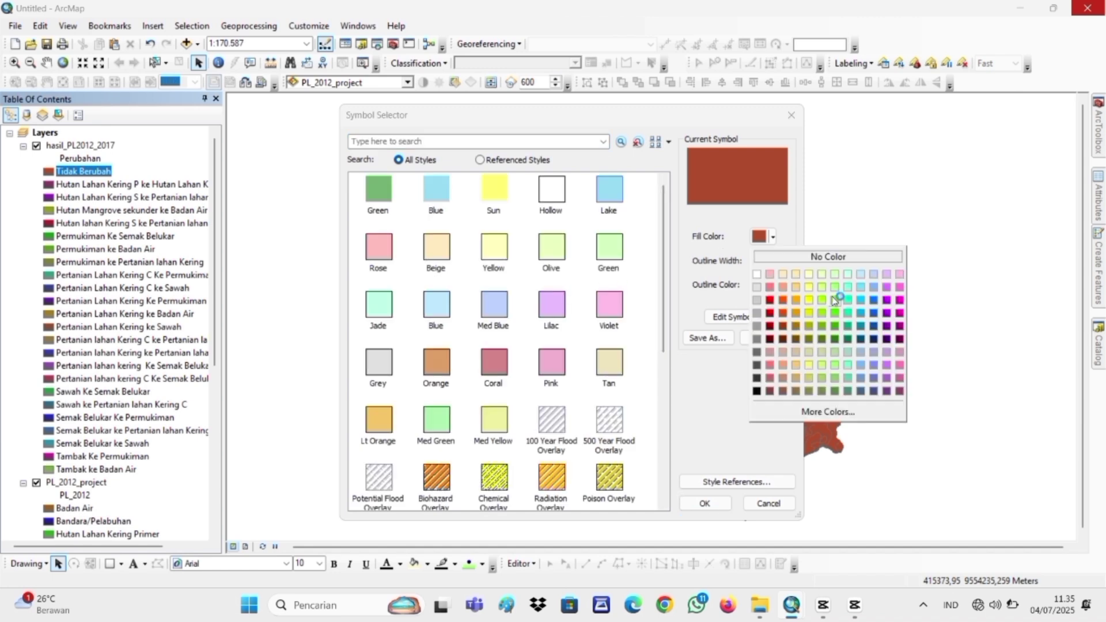
pyautogui.click(862, 299)
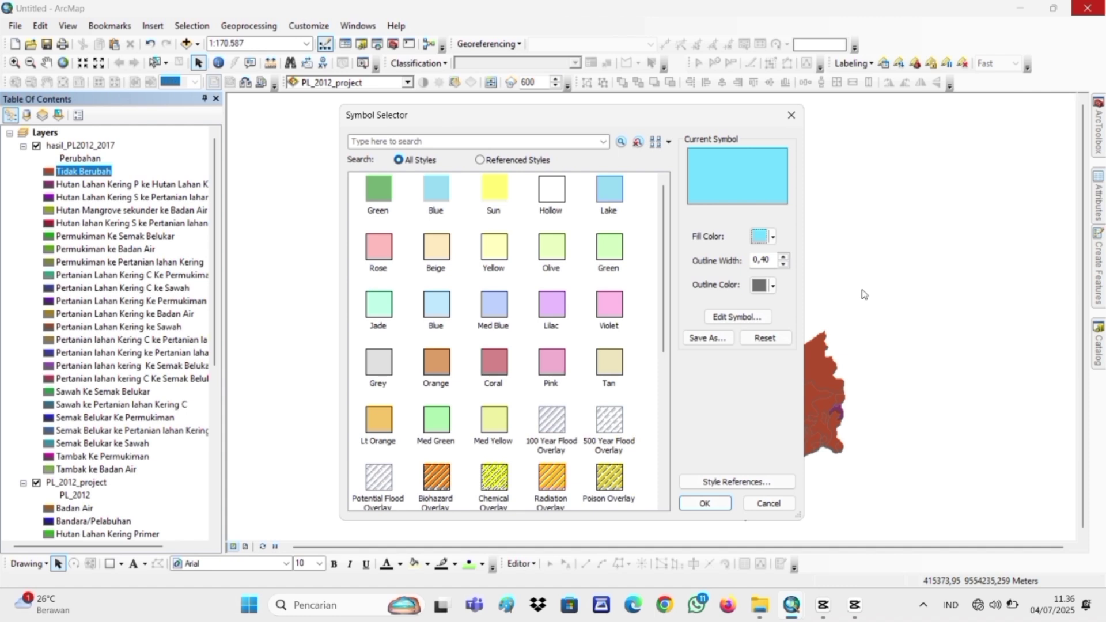
pyautogui.click(706, 504)
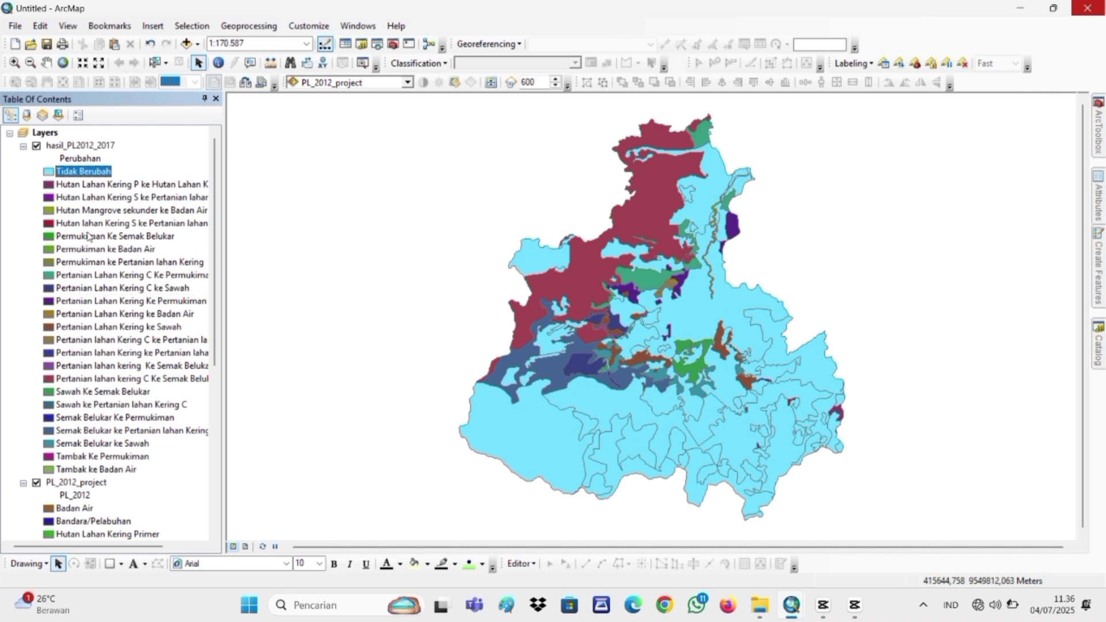
pyautogui.click(41, 186)
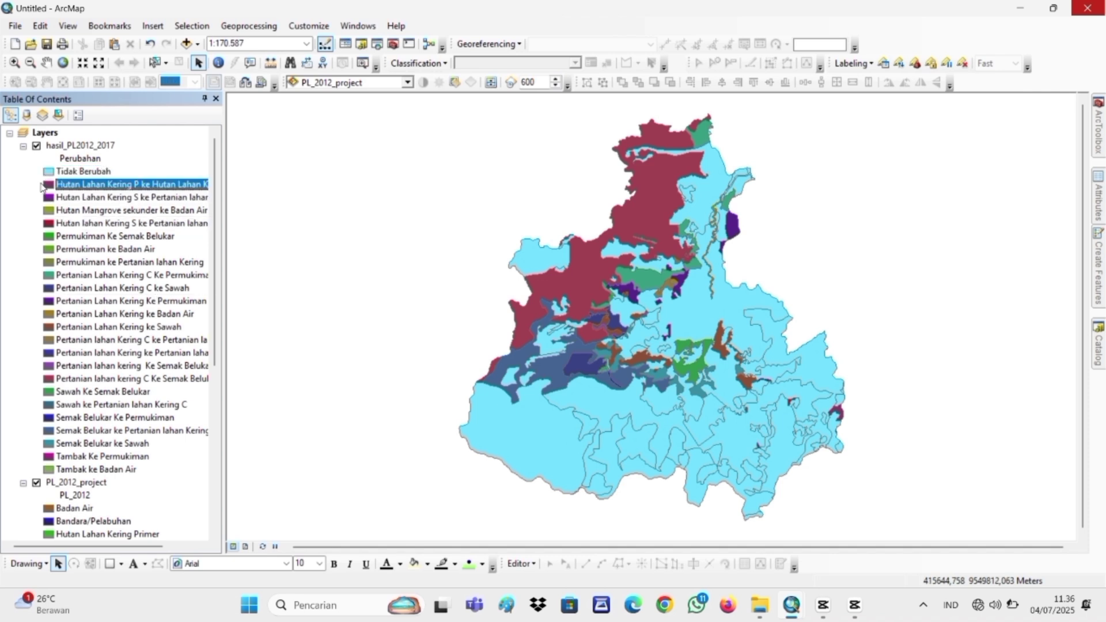
# Give the first three change classes 100 Year, 500 Year and Potential Flood Overlay fills
pyautogui.doubleClick(46, 186)
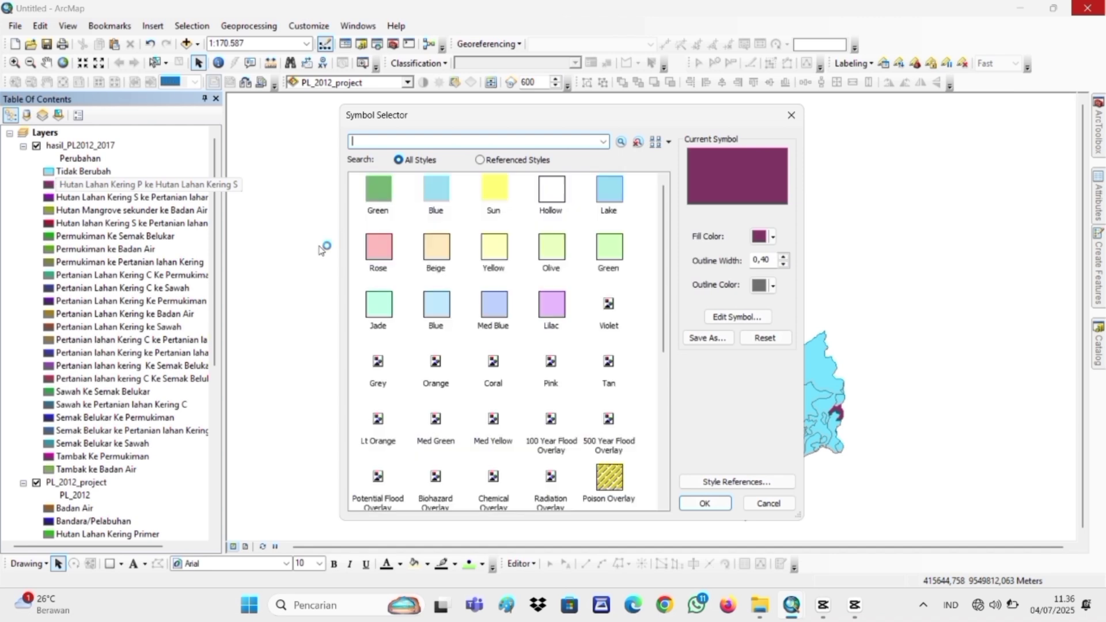
pyautogui.scroll(-2, 543, 333)
pyautogui.click(553, 341)
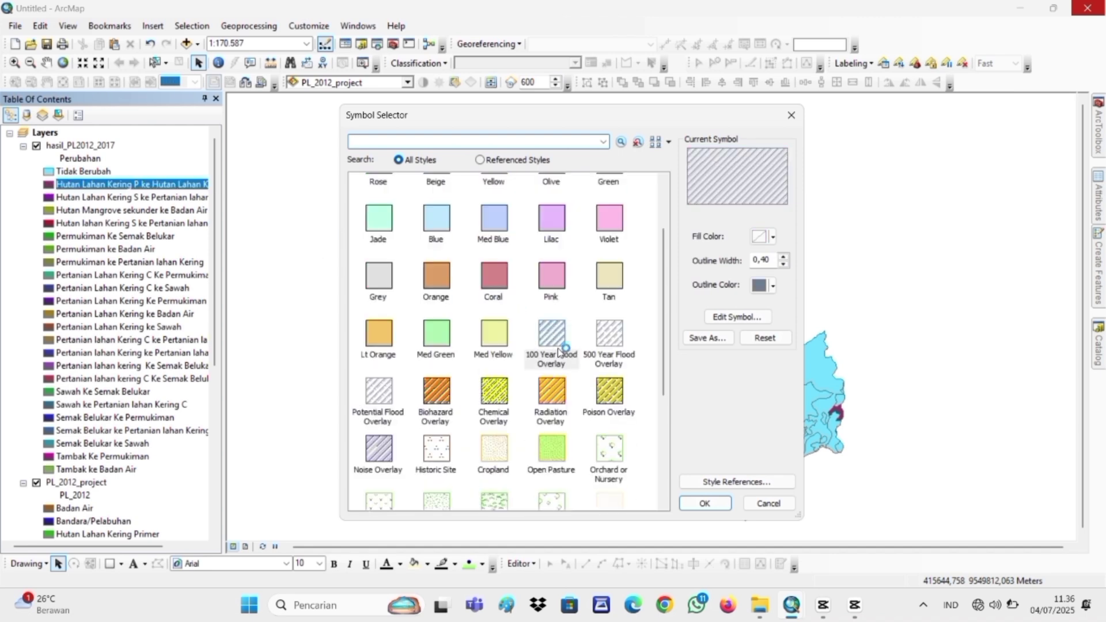
pyautogui.click(697, 506)
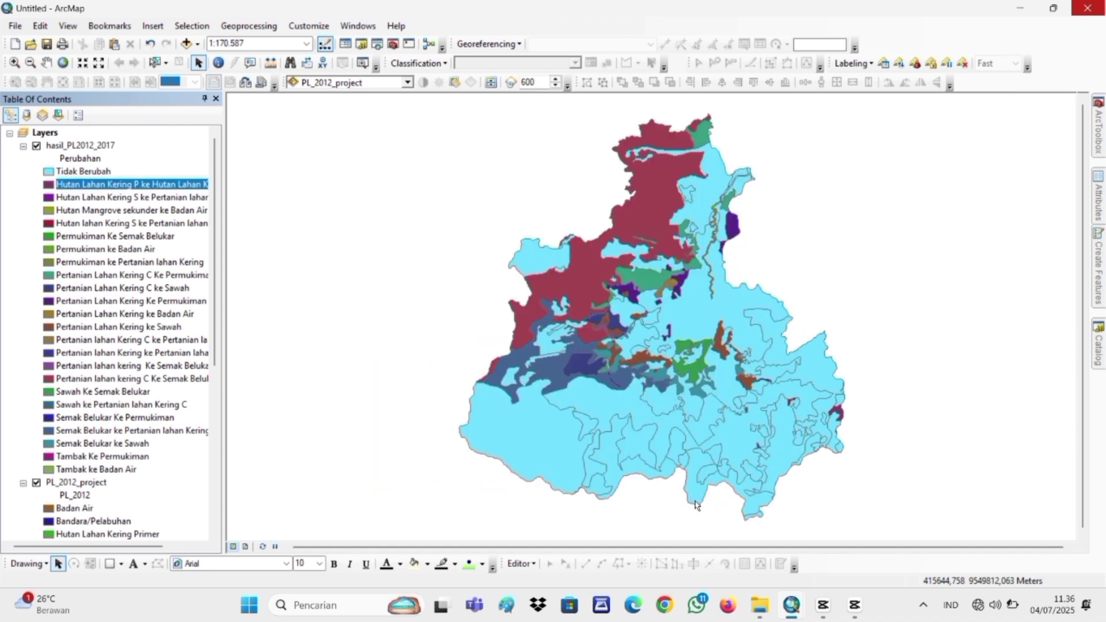
pyautogui.click(49, 199)
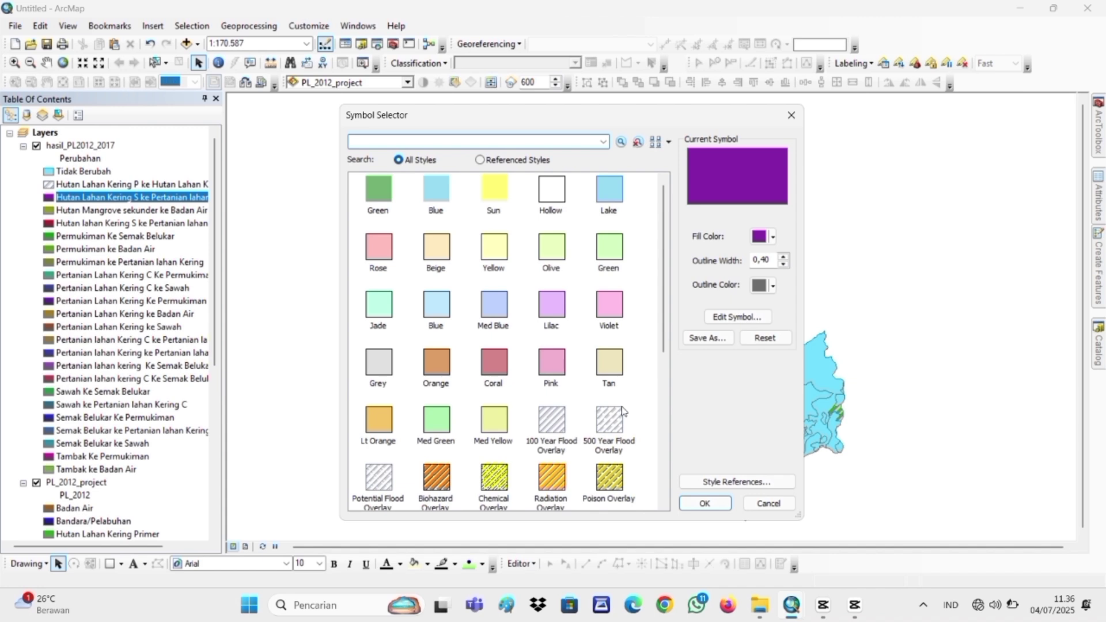
pyautogui.click(622, 410)
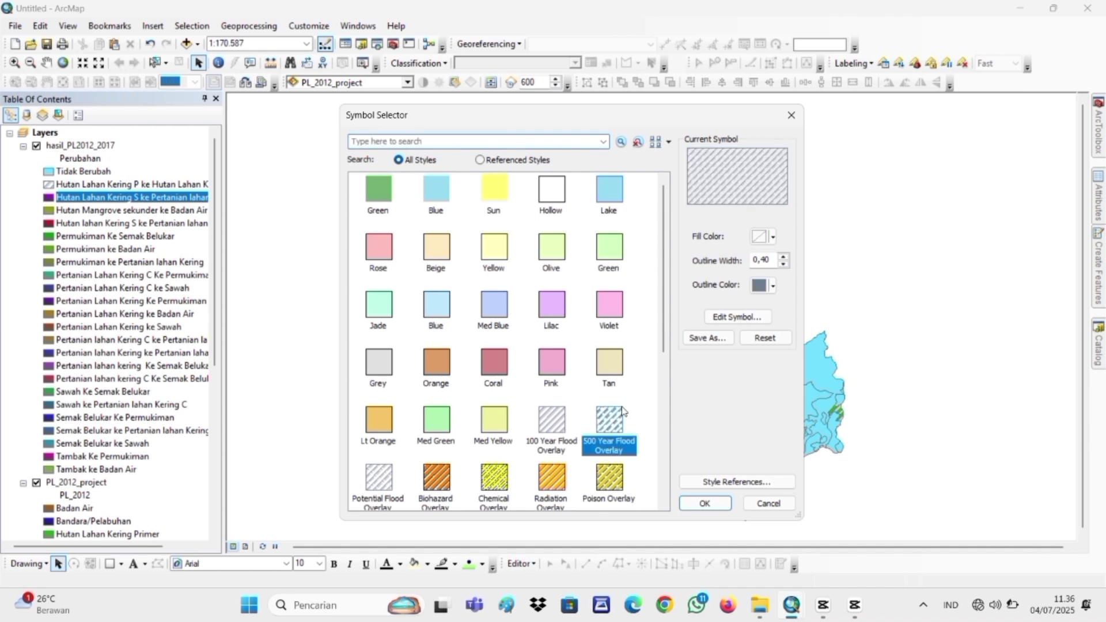
pyautogui.click(707, 504)
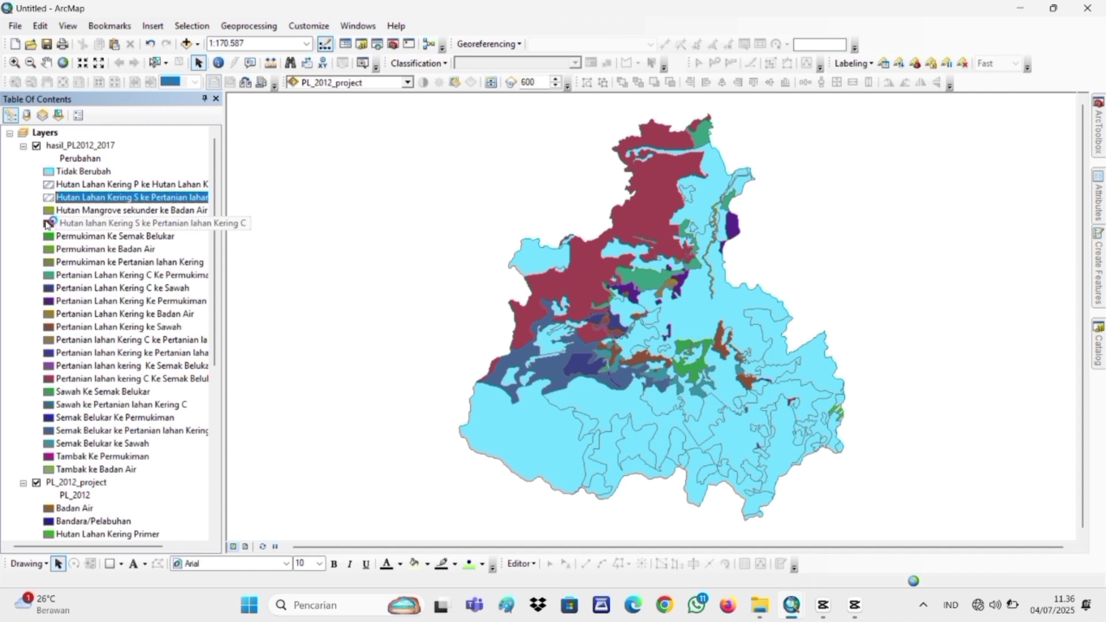
pyautogui.click(45, 211)
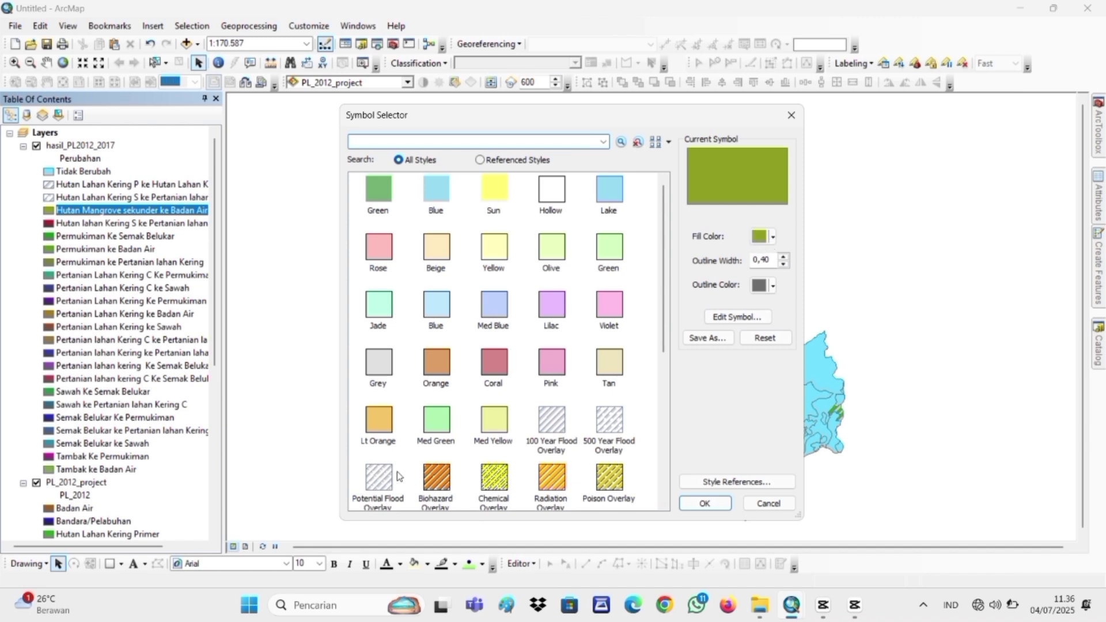
pyautogui.click(380, 475)
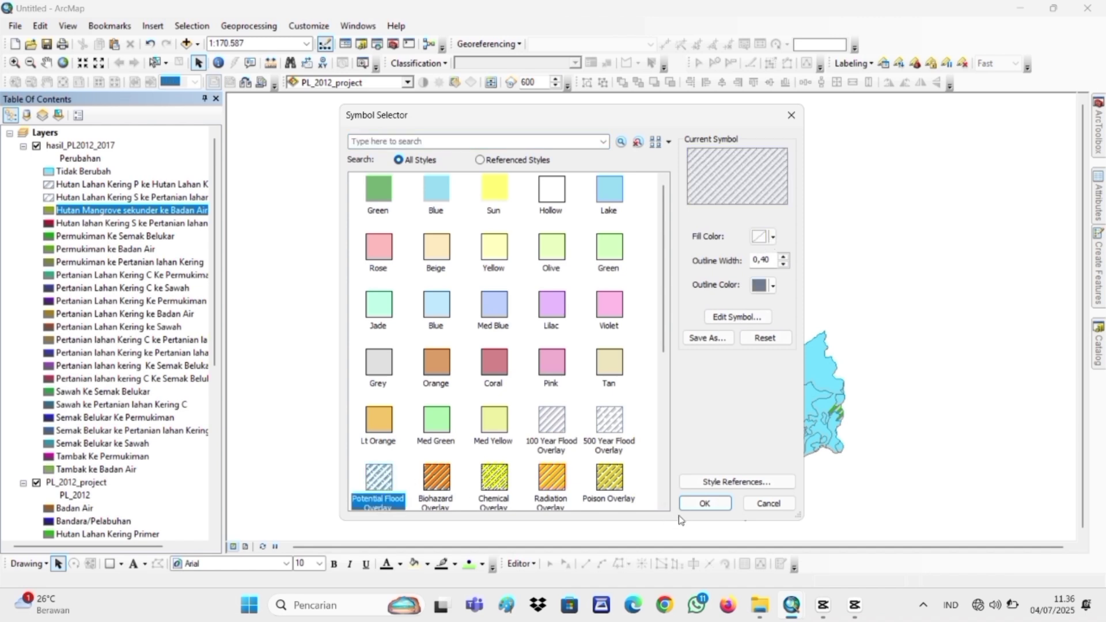
pyautogui.click(701, 506)
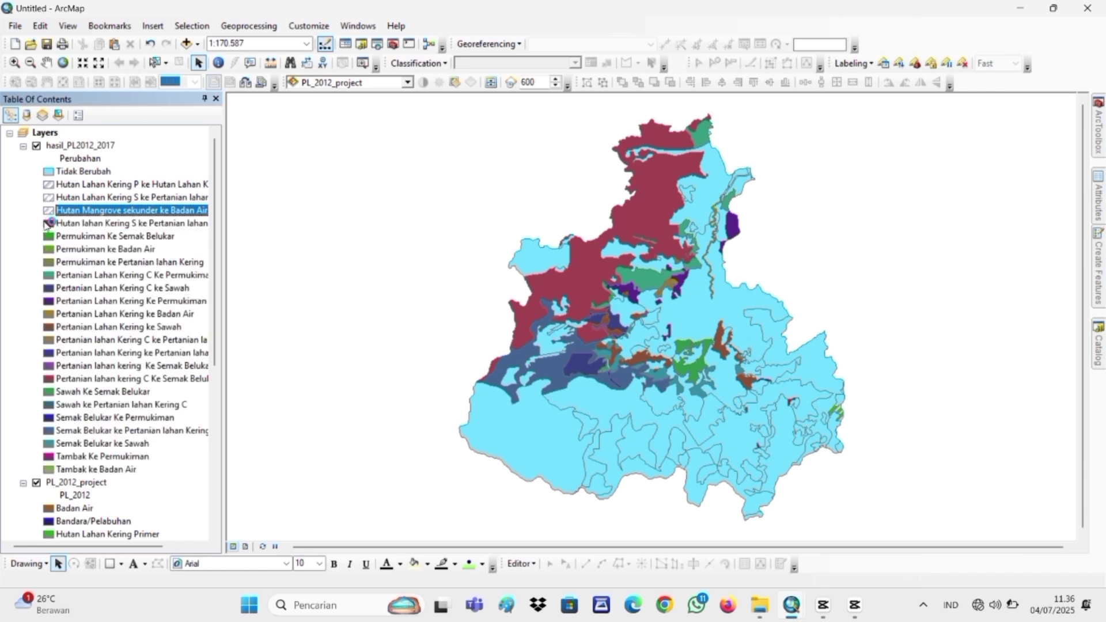
# Give the next class a Biohazard Overlay hatch and Permukiman Ke Semak Belukar Open Pasture
pyautogui.click(46, 223)
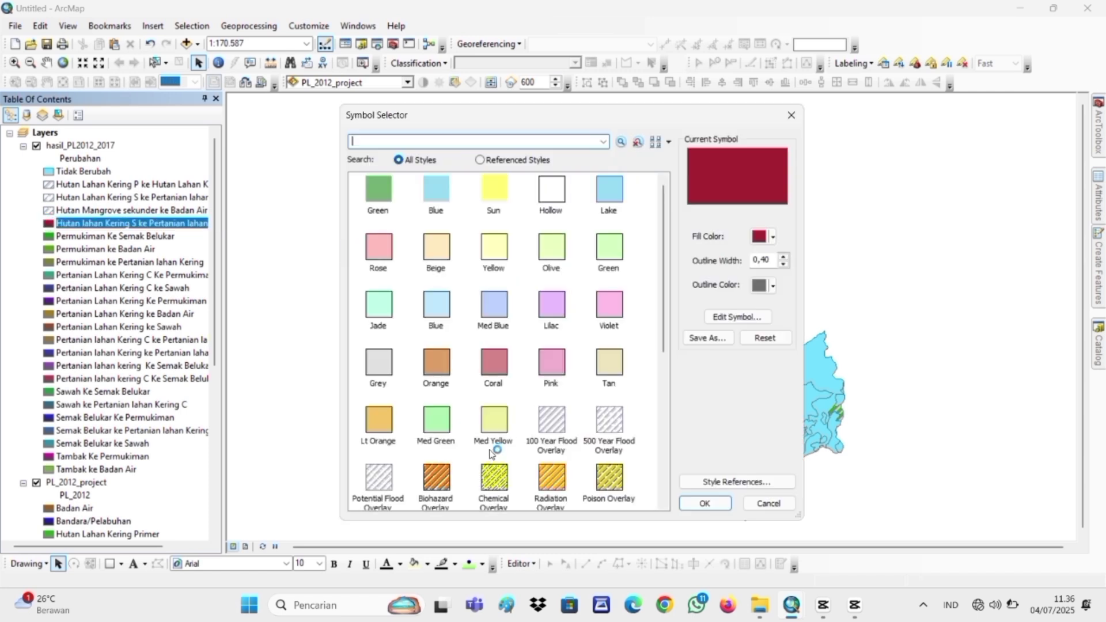
pyautogui.click(438, 478)
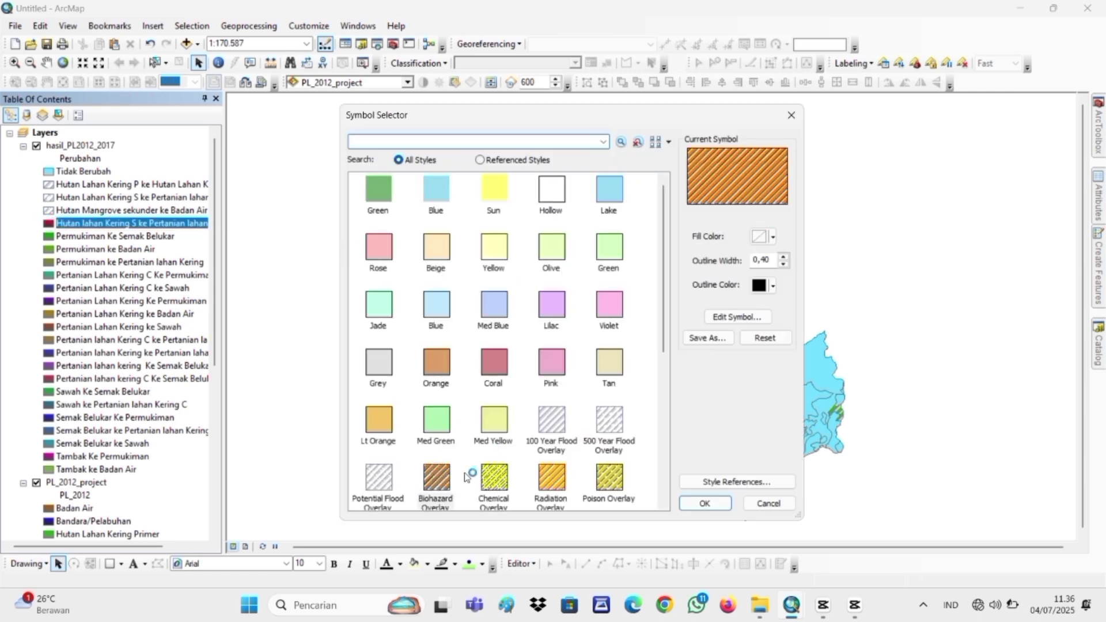
pyautogui.click(703, 503)
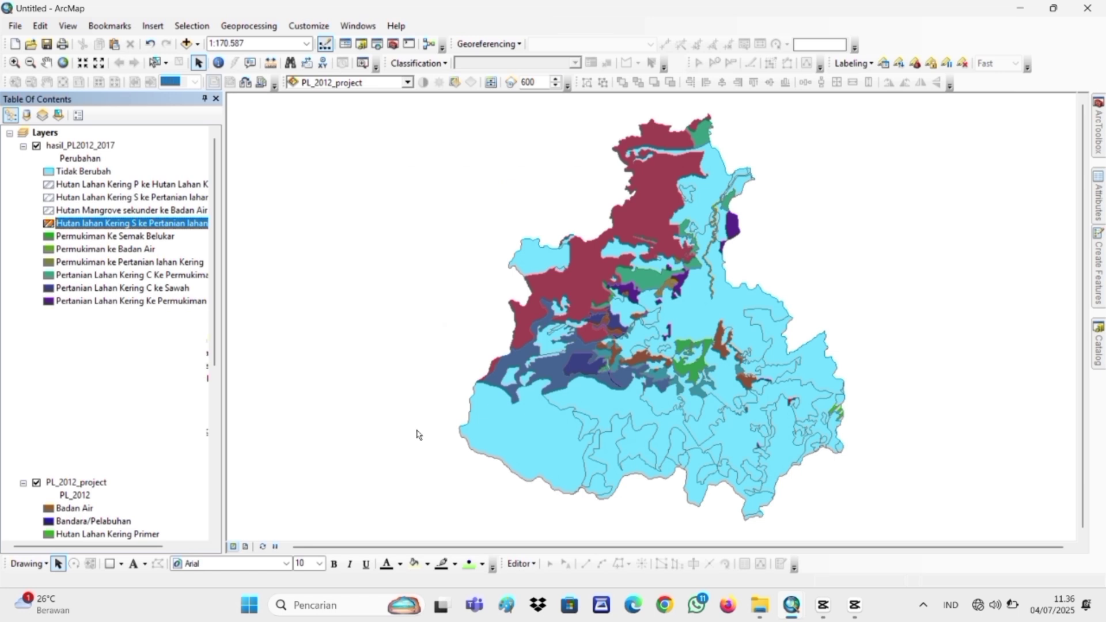
pyautogui.click(51, 237)
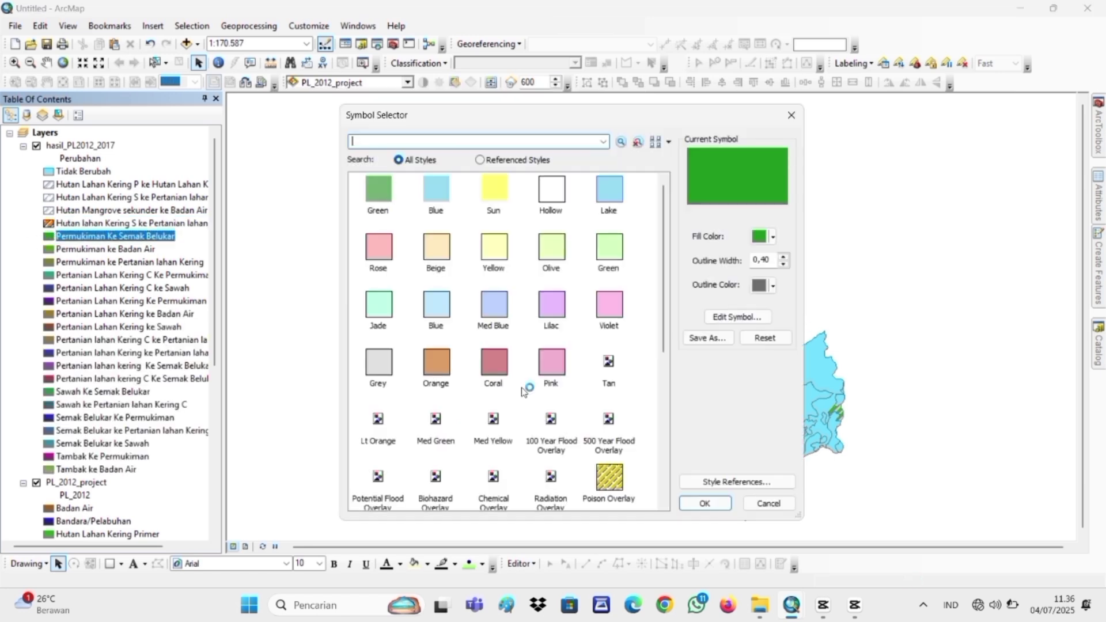
pyautogui.scroll(-2, 543, 427)
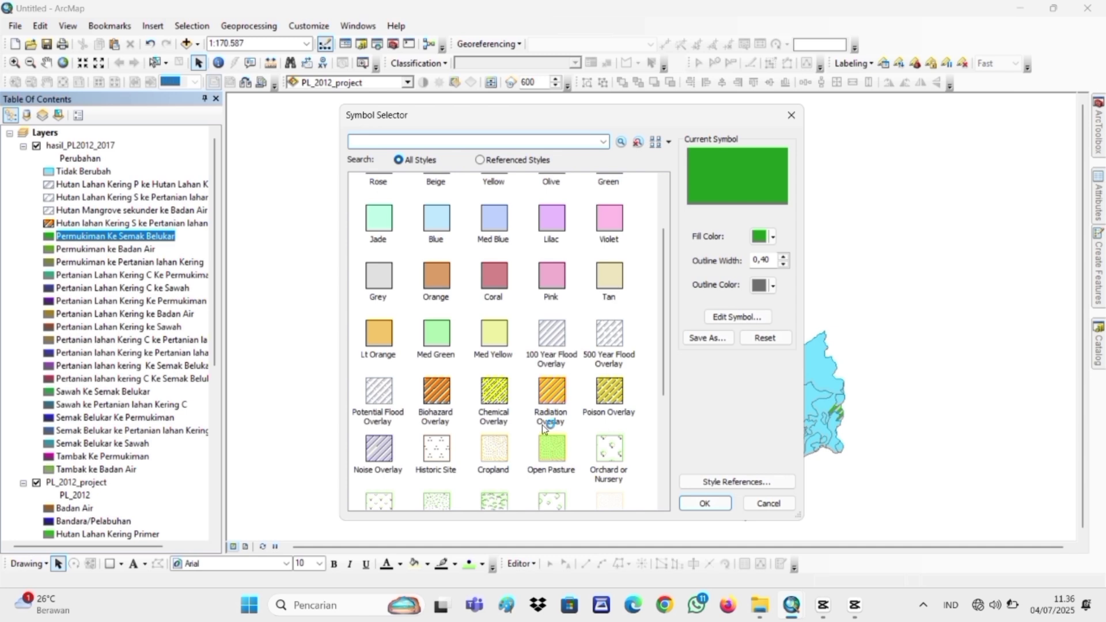
pyautogui.click(547, 443)
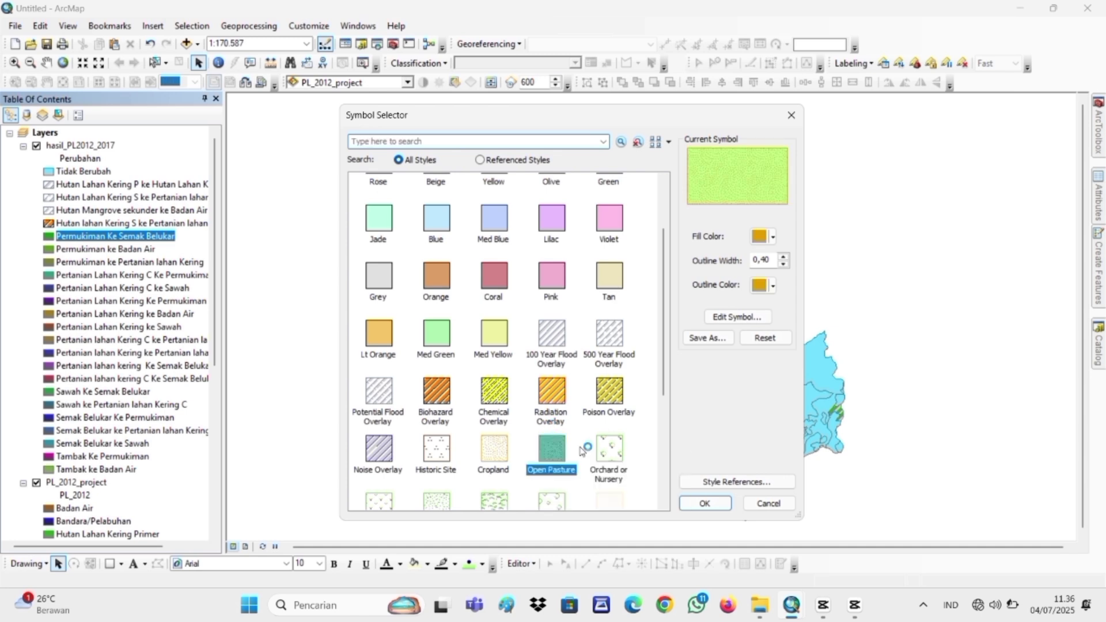
pyautogui.click(705, 503)
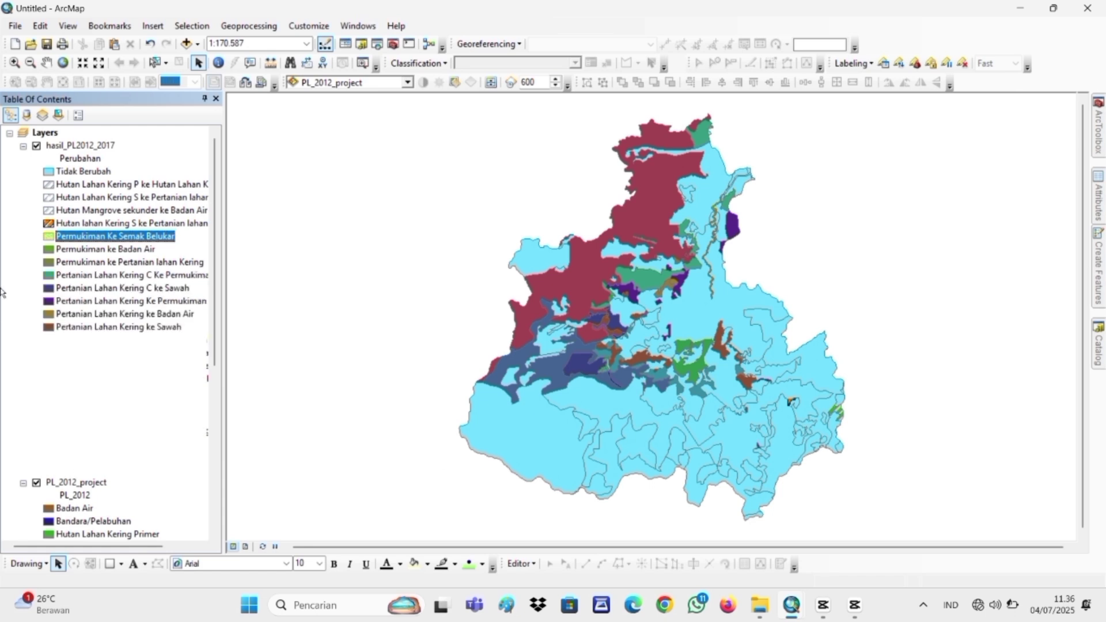
# Give Permukiman ke Badan Air the Water Intermittent blue stipple fill
pyautogui.click(49, 250)
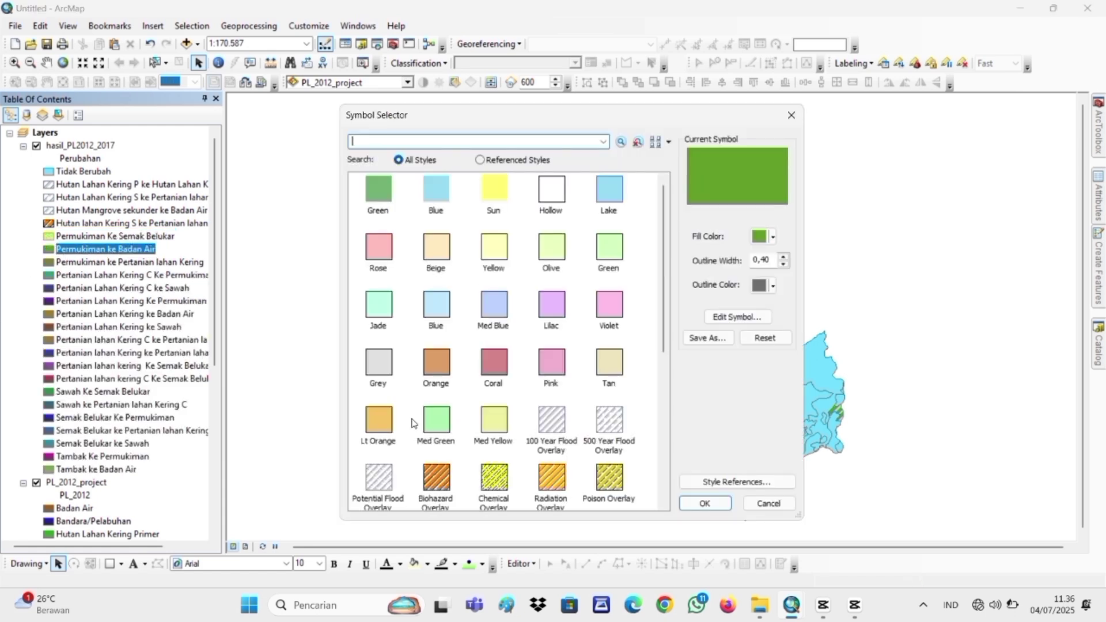
pyautogui.scroll(-2, 556, 461)
pyautogui.scroll(-2, 565, 461)
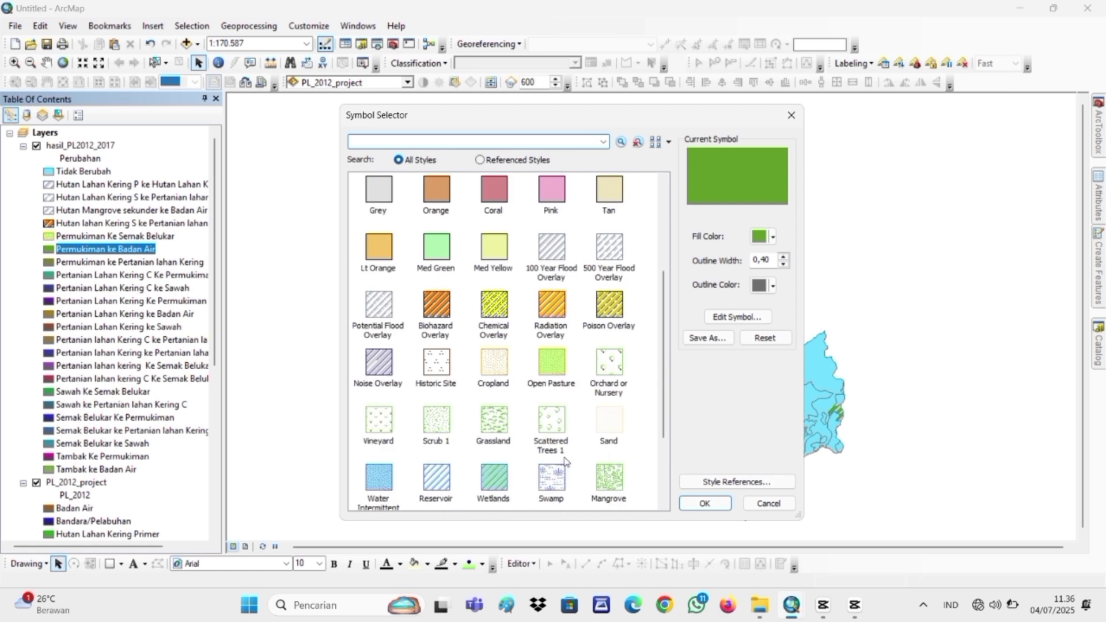
pyautogui.click(399, 484)
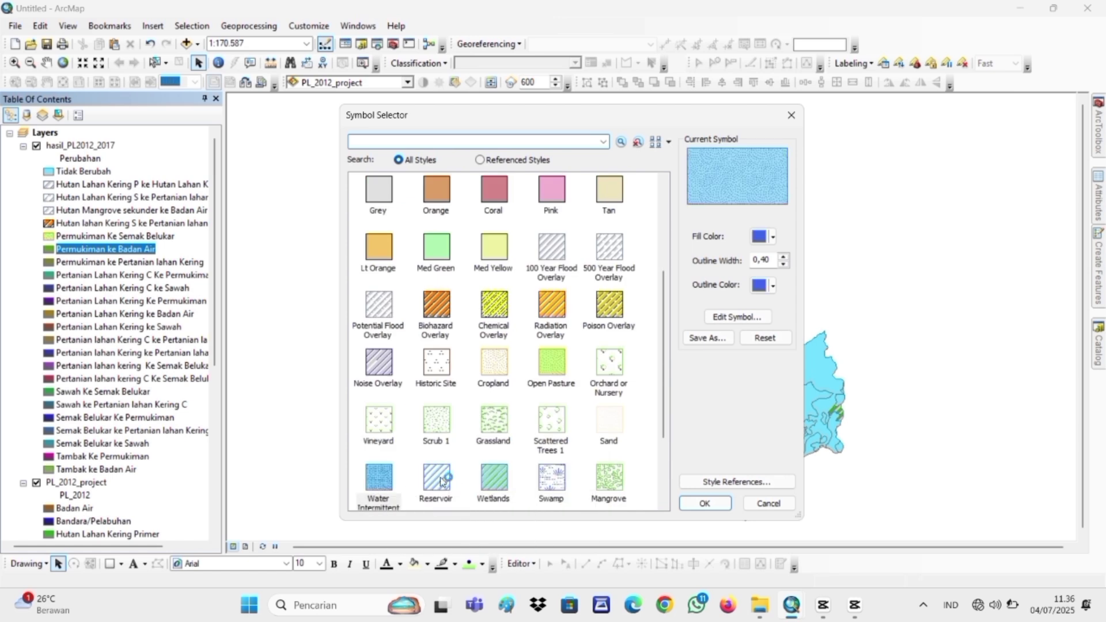
pyautogui.click(705, 504)
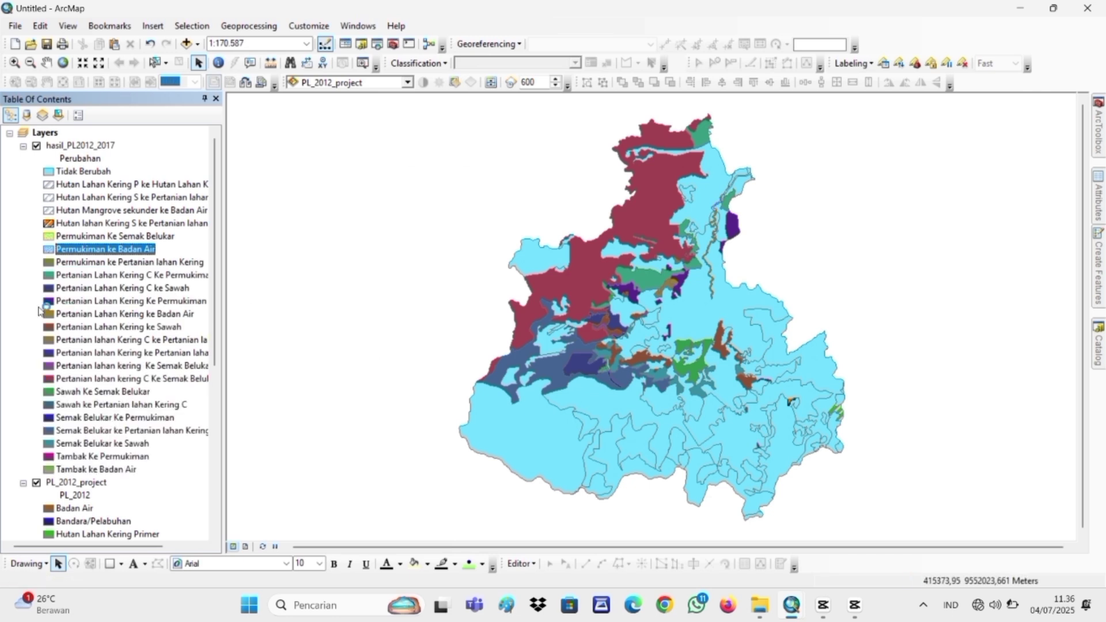
pyautogui.doubleClick(46, 263)
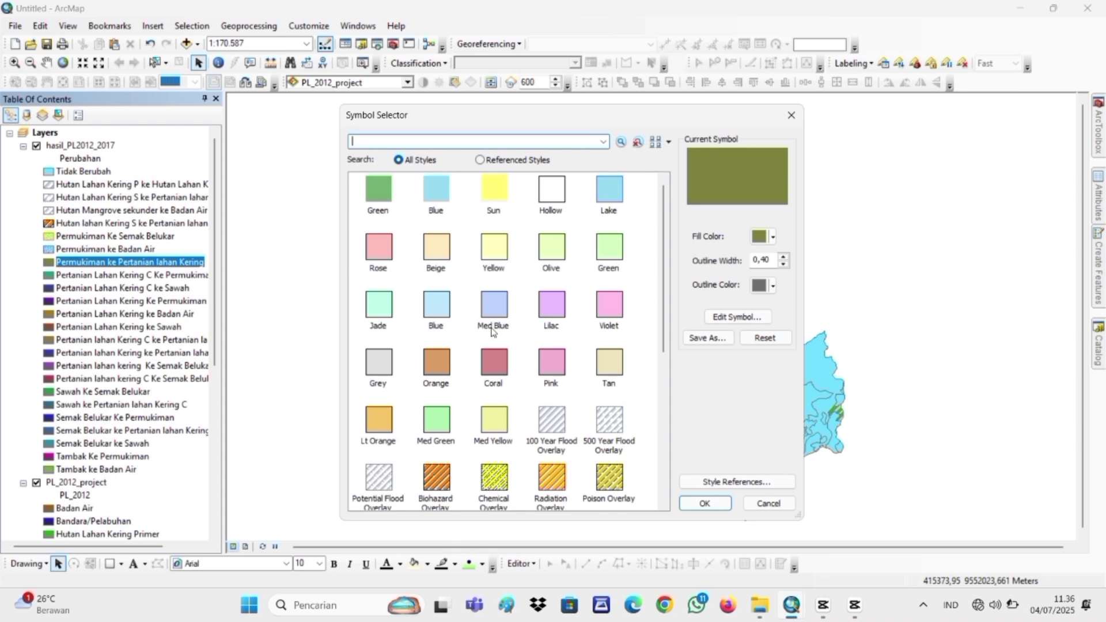
# Apply the Chemical Overlay fill to the current class, then Radiation Overlay orange hatch to Pertanian Lahan Kering C Ke Permukiman
pyautogui.scroll(-3, 493, 333)
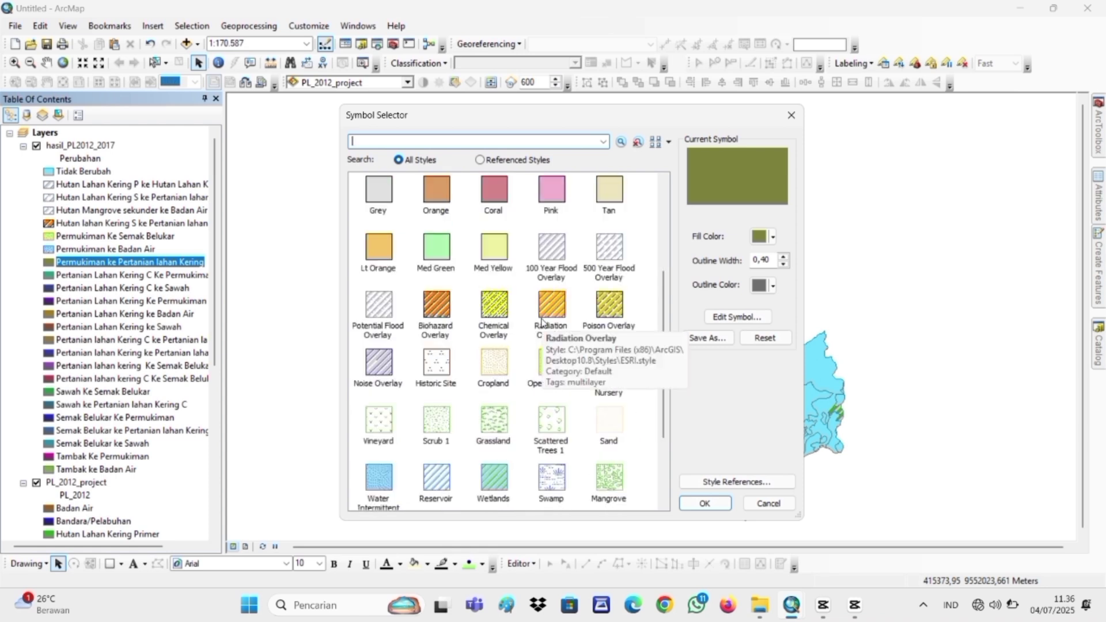
pyautogui.click(499, 308)
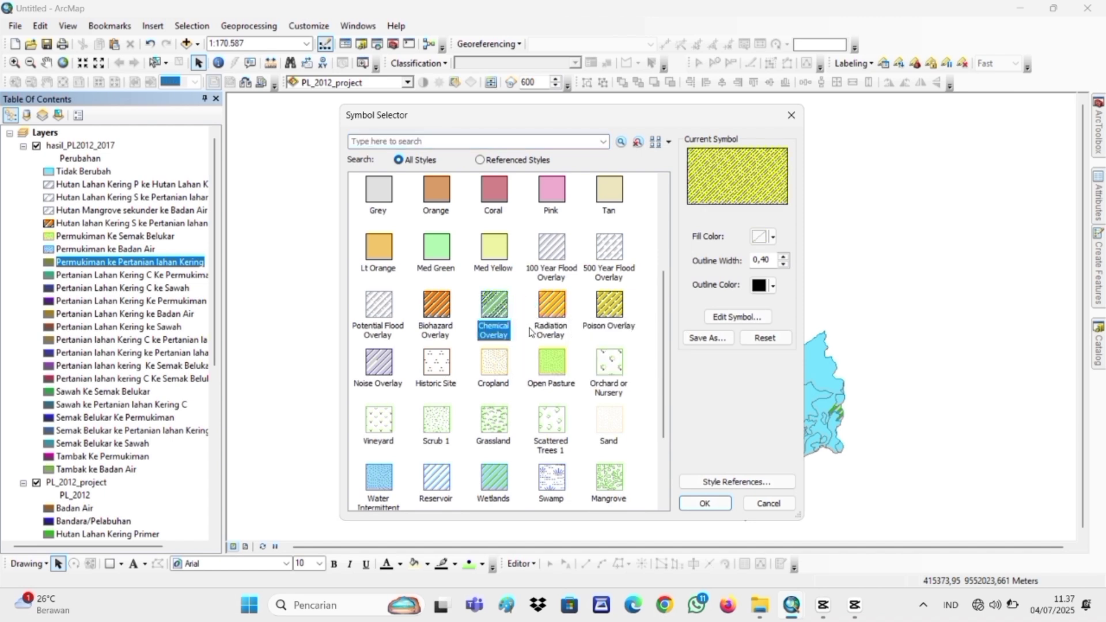
pyautogui.click(695, 508)
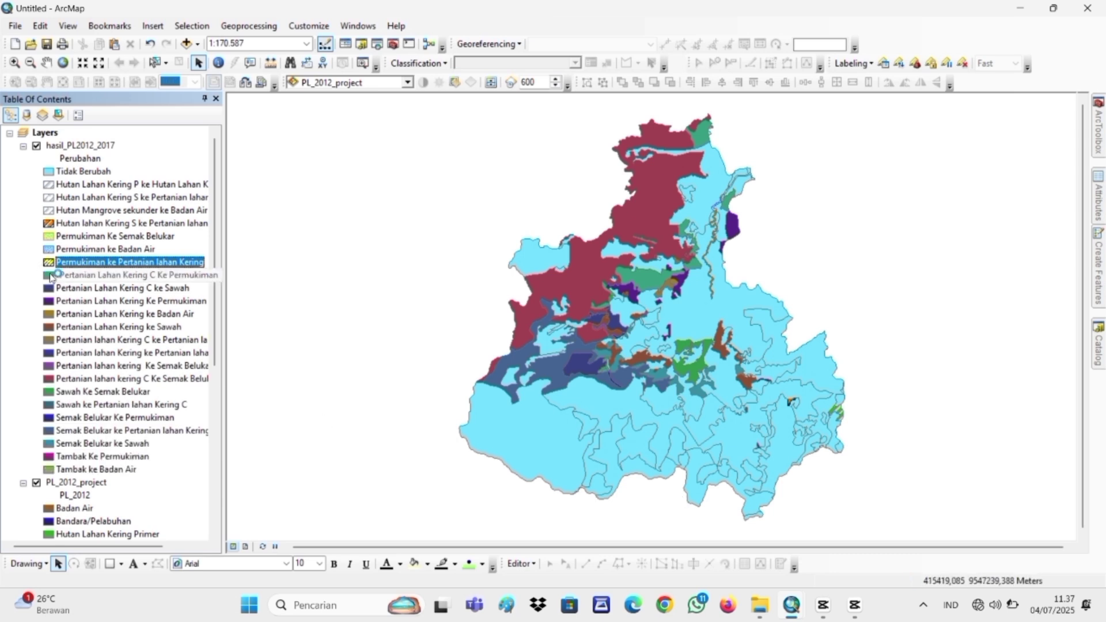
pyautogui.click(44, 276)
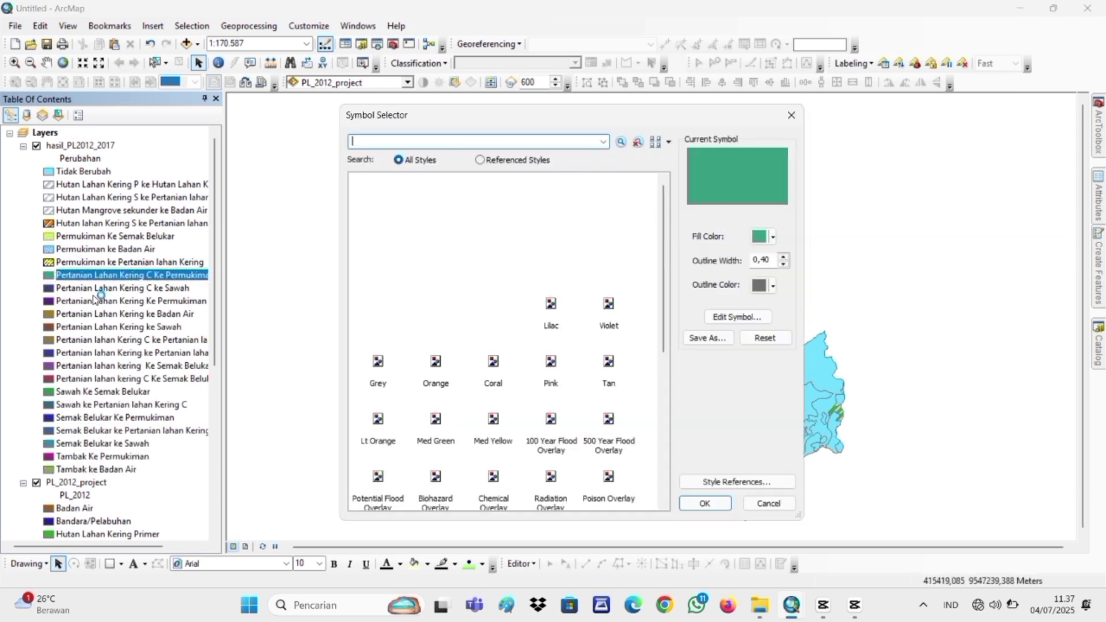
pyautogui.scroll(-1, 530, 346)
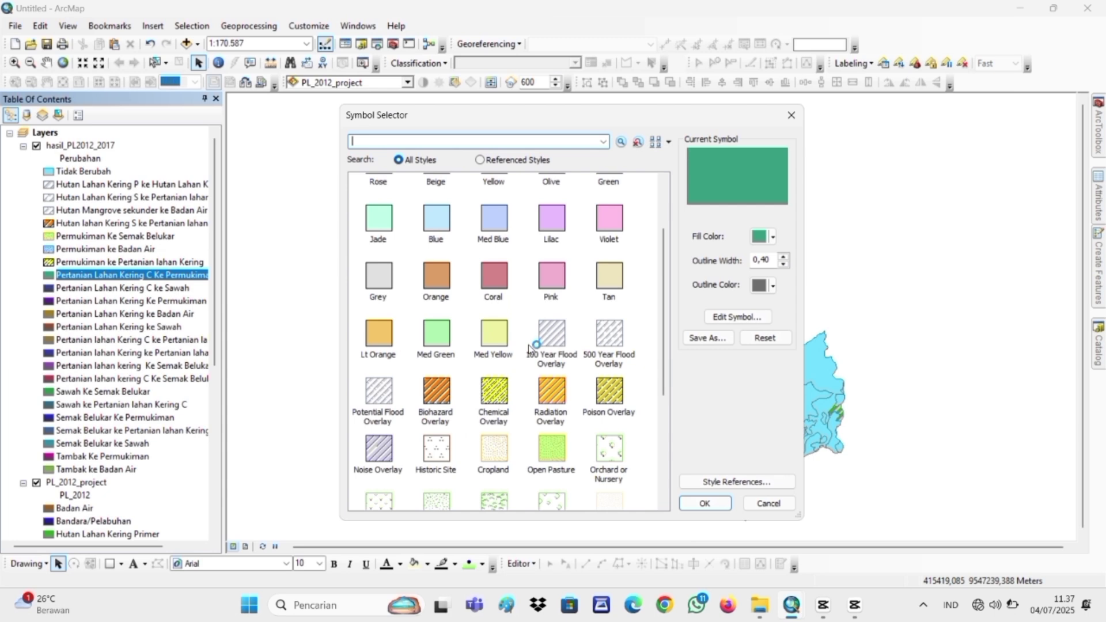
pyautogui.click(553, 394)
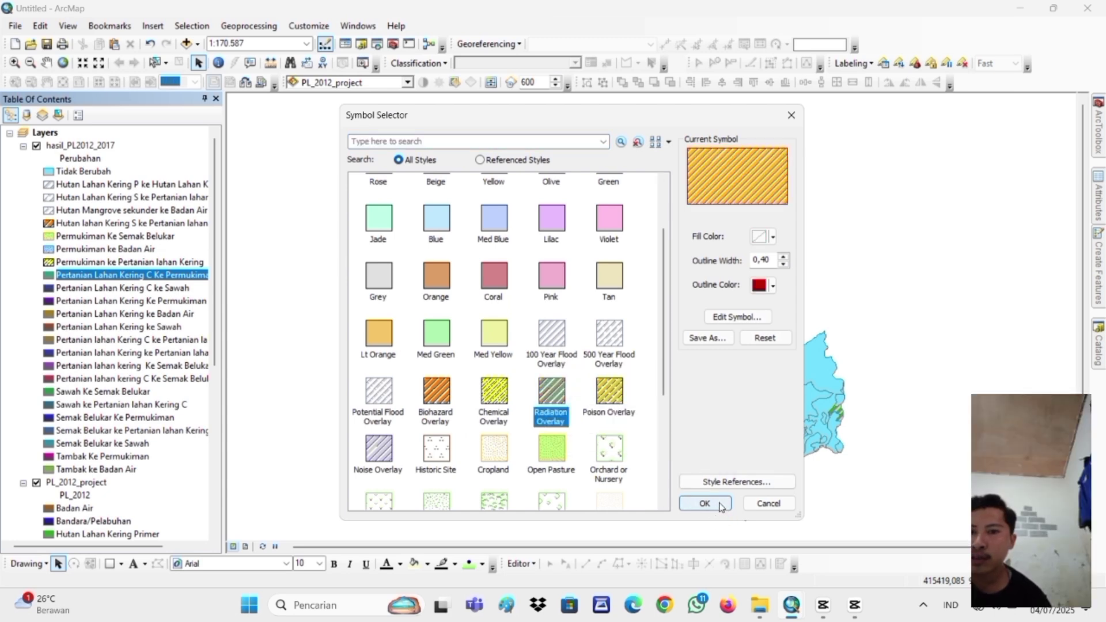
pyautogui.click(720, 504)
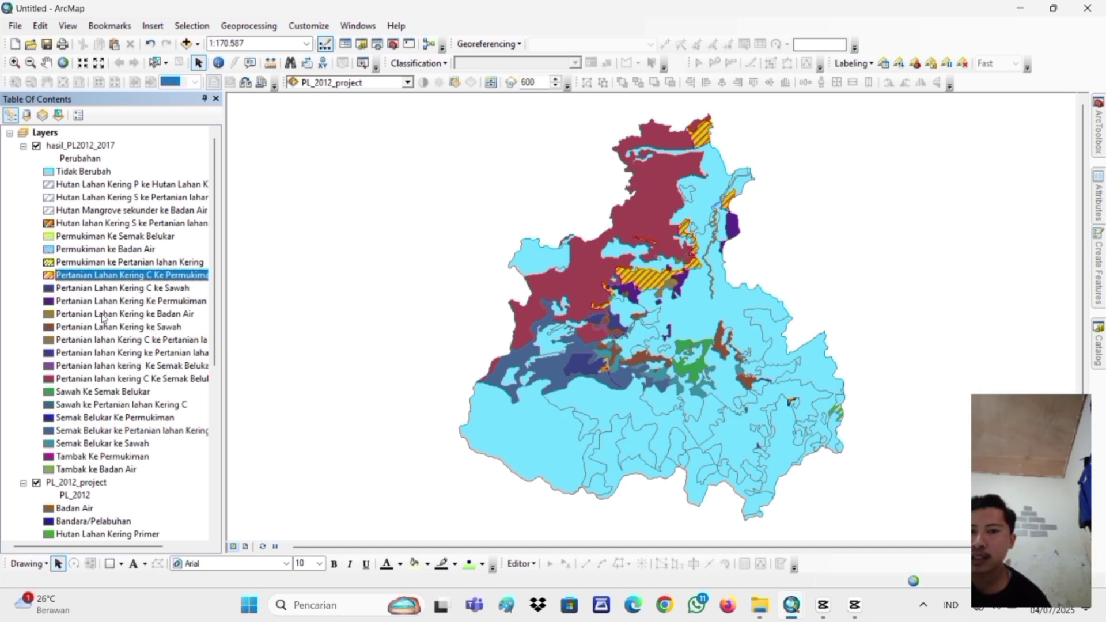
# Give Pertanian Lahan Kering C ke Sawah Poison Overlay and Pertanian Lahan Kering Ke Permukiman Noise Overlay
pyautogui.click(58, 292)
pyautogui.click(49, 290)
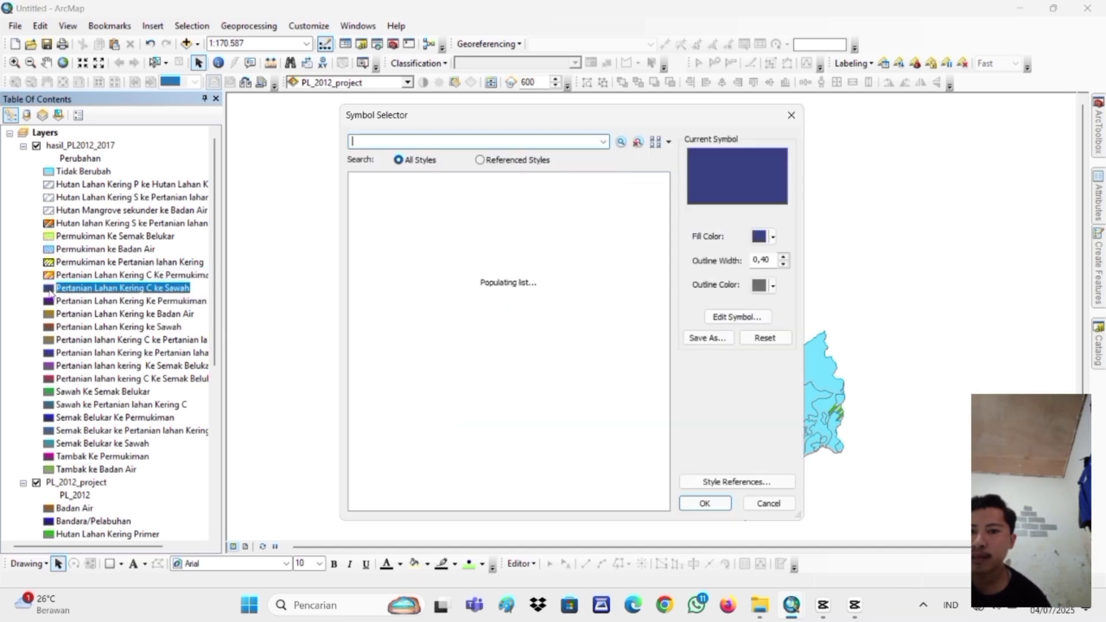
pyautogui.scroll(-2, 461, 305)
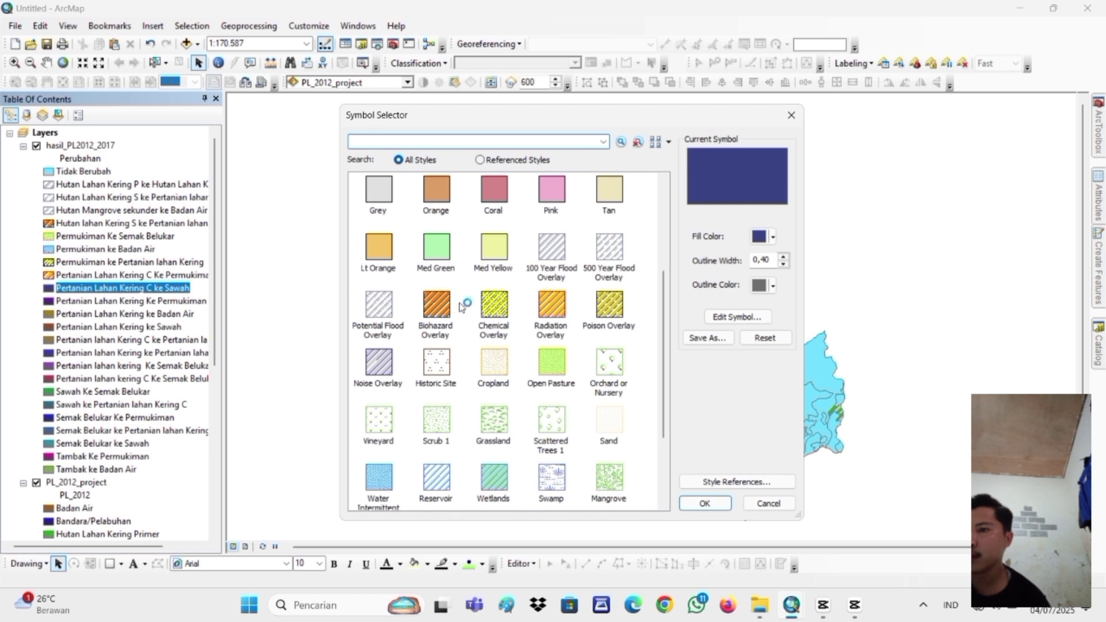
pyautogui.click(587, 297)
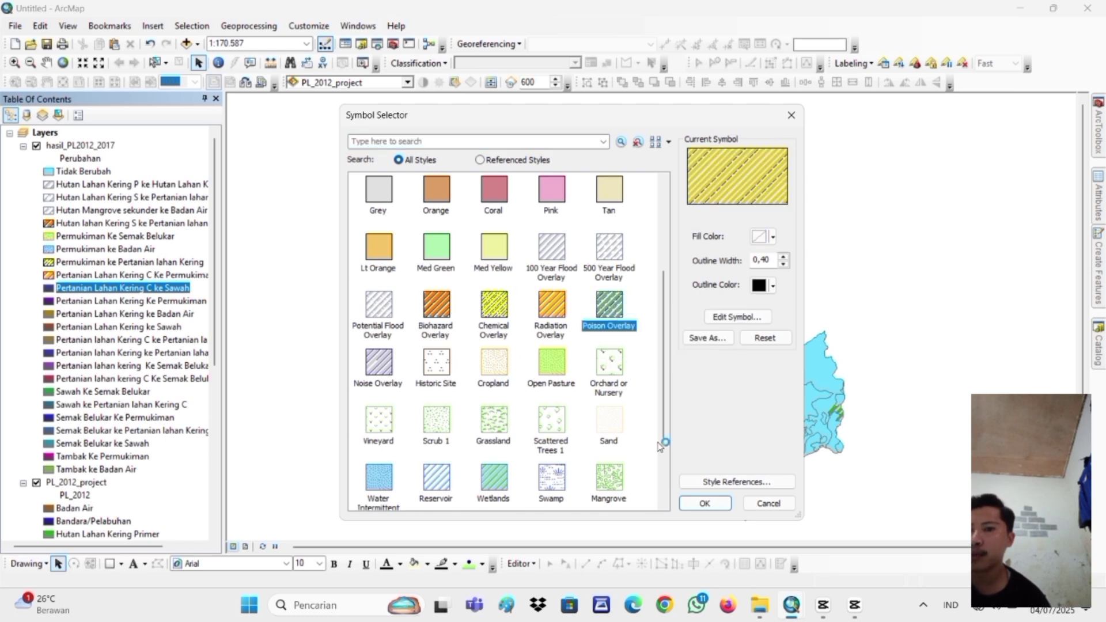
pyautogui.click(705, 503)
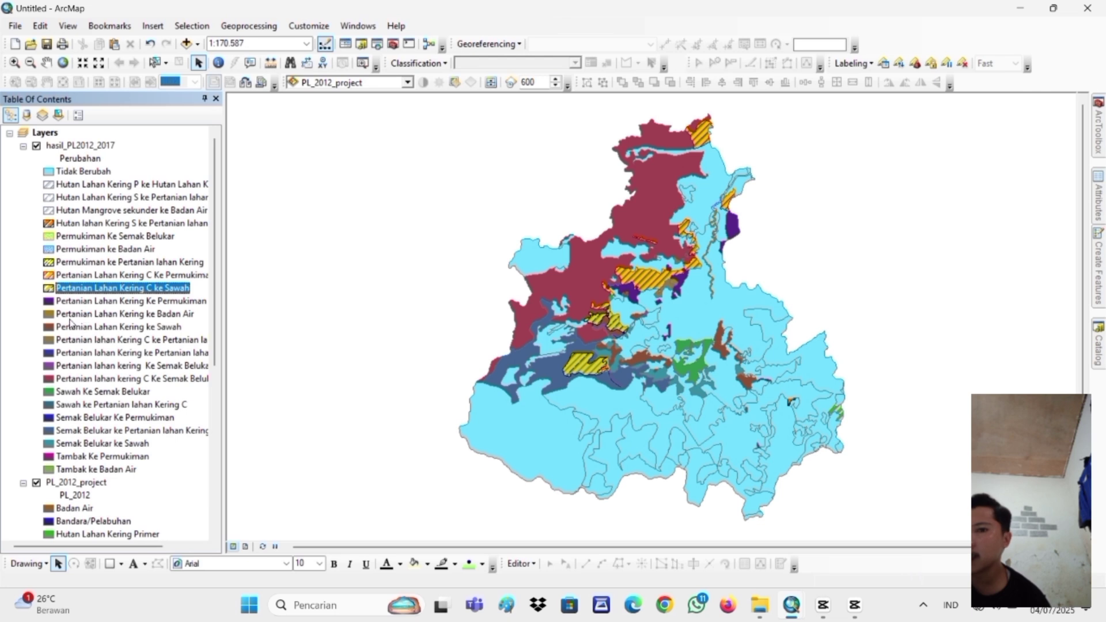
pyautogui.click(51, 301)
pyautogui.scroll(-3, 530, 360)
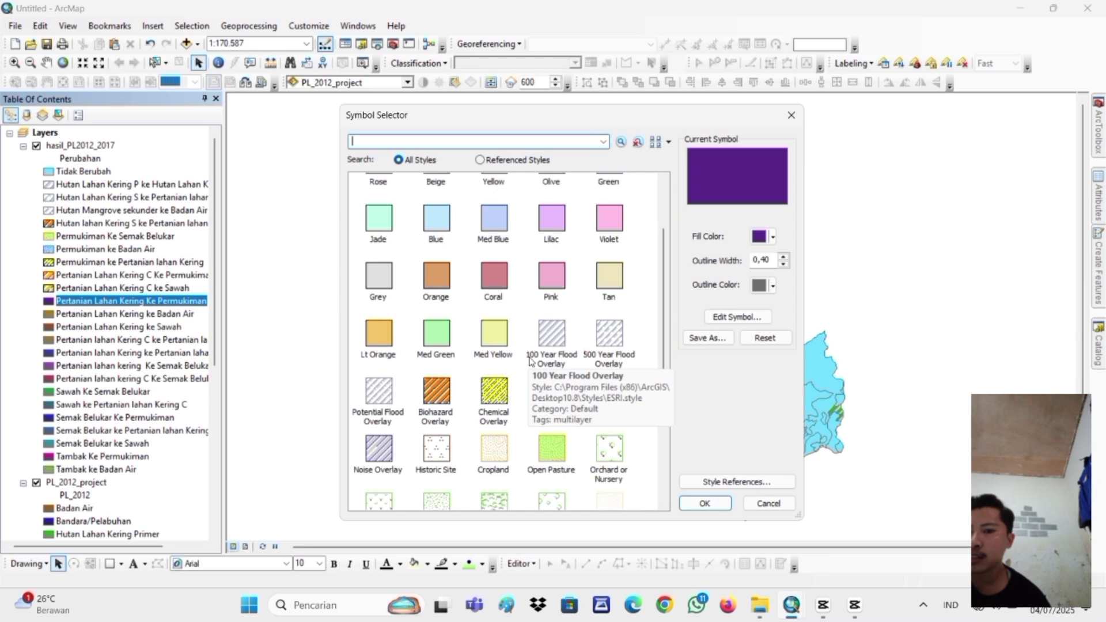
pyautogui.click(378, 450)
pyautogui.click(705, 502)
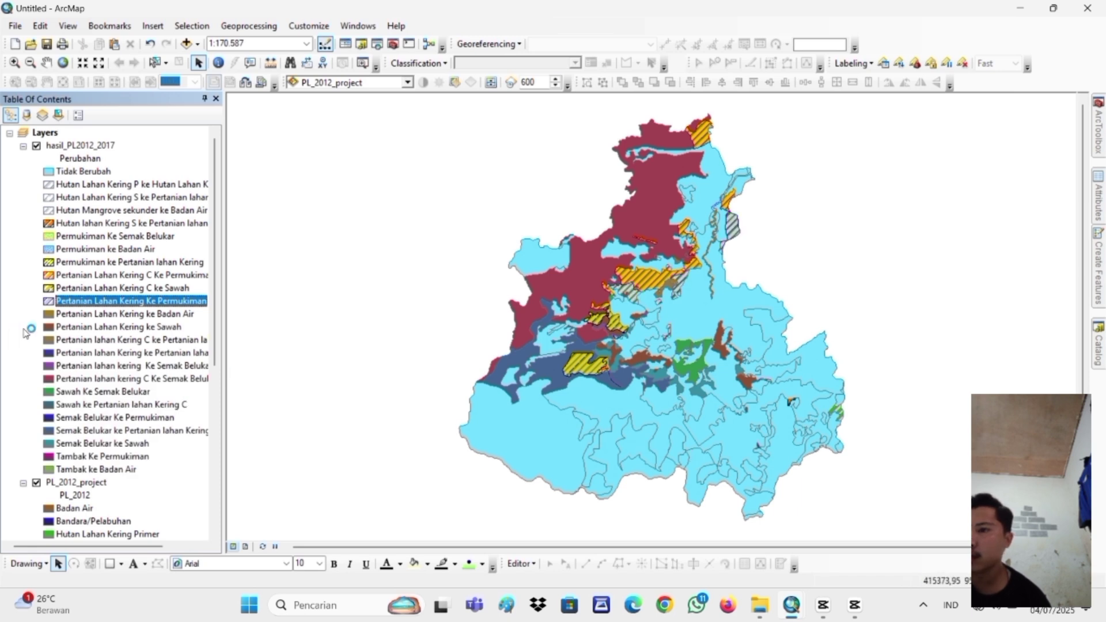
# Give Pertanian Lahan Kering ke Badan Air the Wetlands fill pattern
pyautogui.click(49, 316)
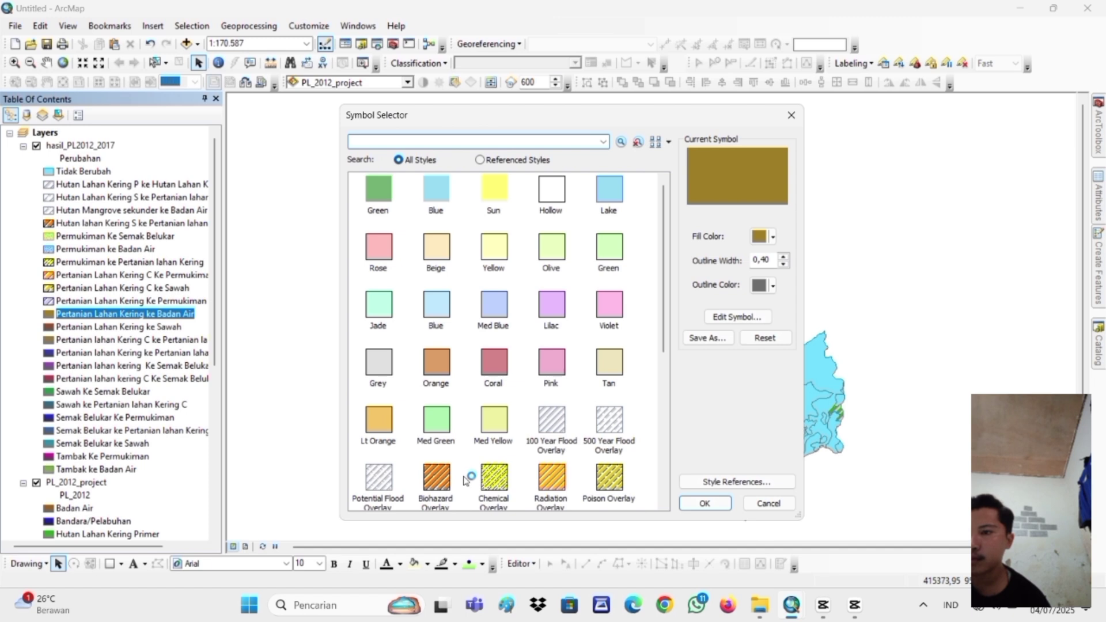
pyautogui.scroll(-1, 465, 480)
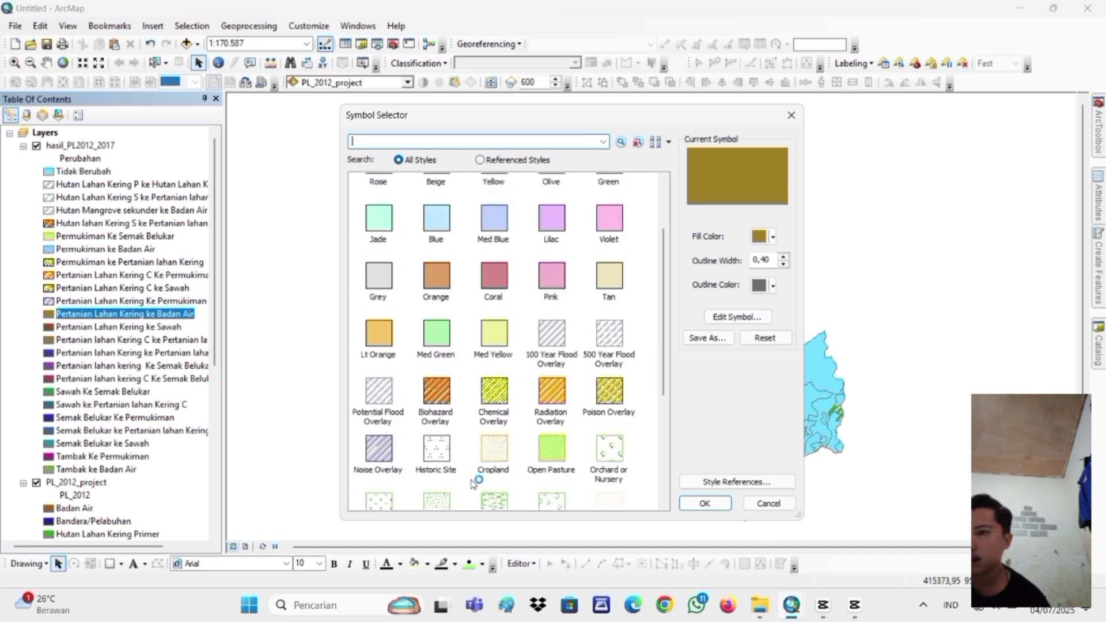
pyautogui.click(443, 453)
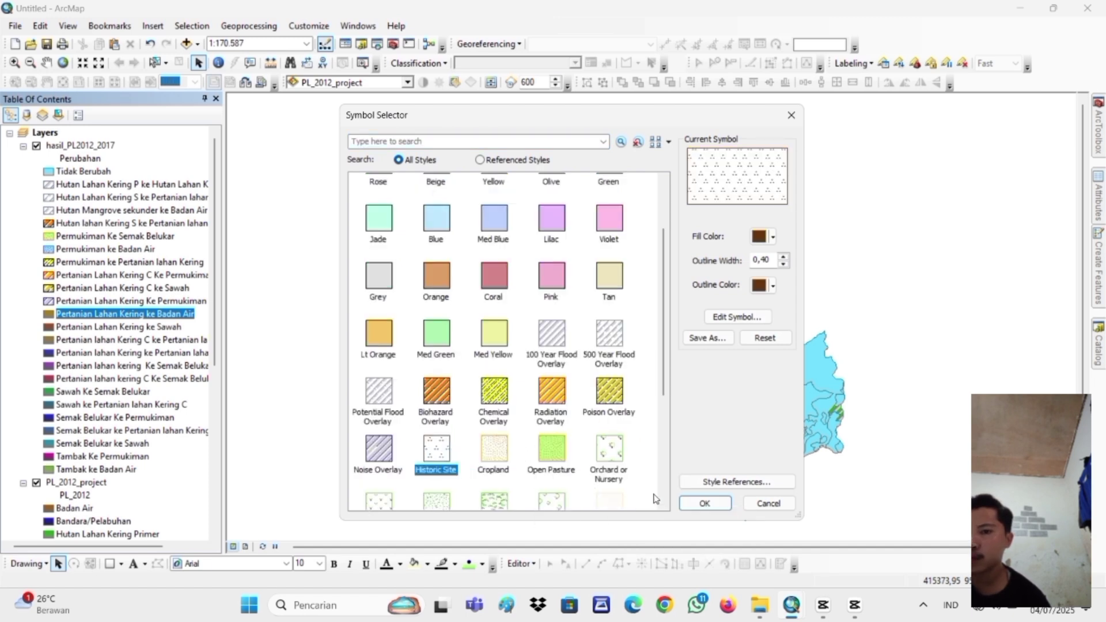
pyautogui.scroll(-1, 579, 488)
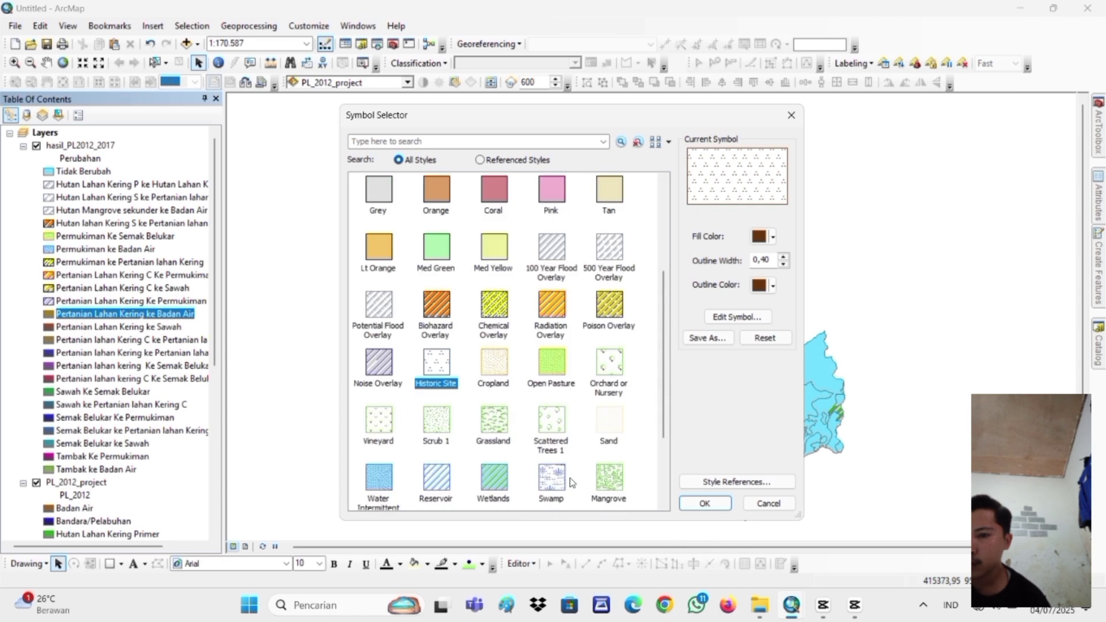
pyautogui.click(494, 477)
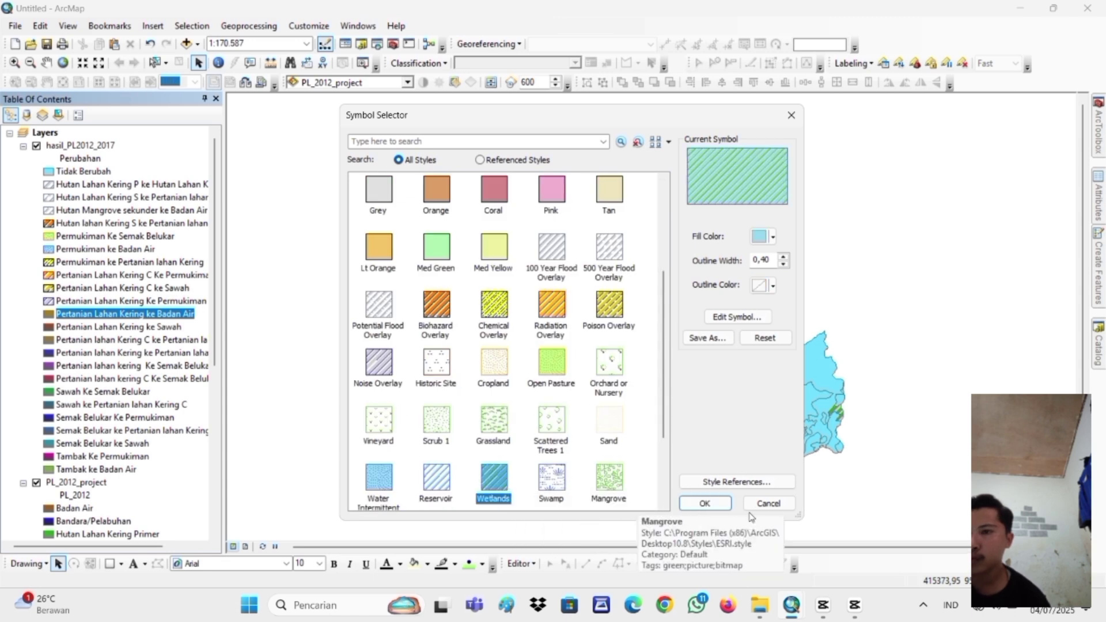
pyautogui.click(705, 503)
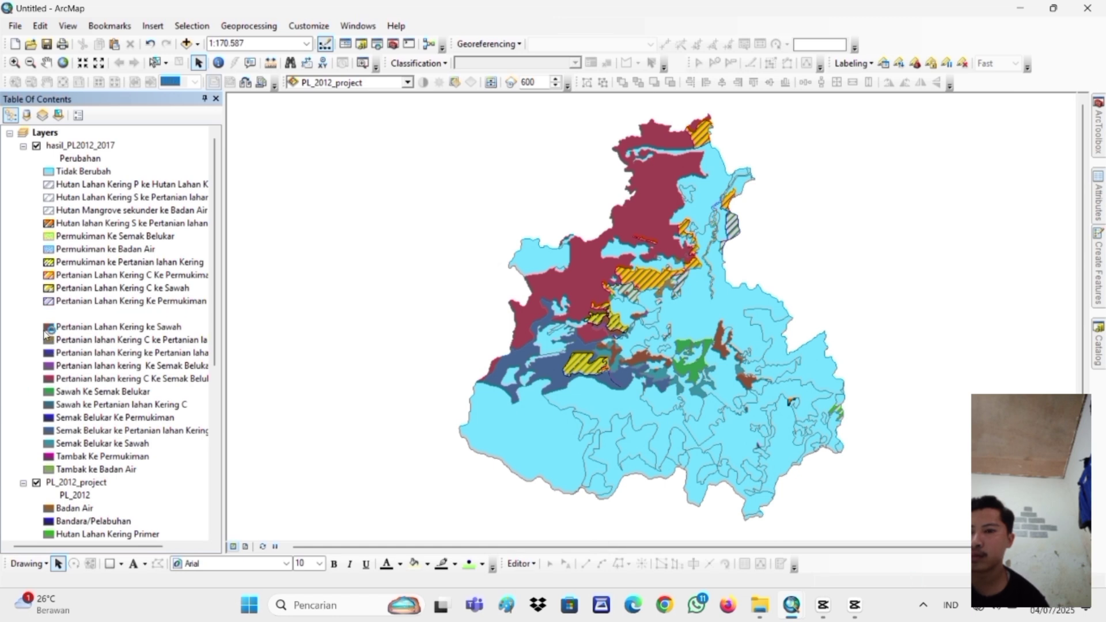
# Give Pertanian Lahan Kering ke Sawah the Orchard or Nursery fill pattern
pyautogui.click(47, 329)
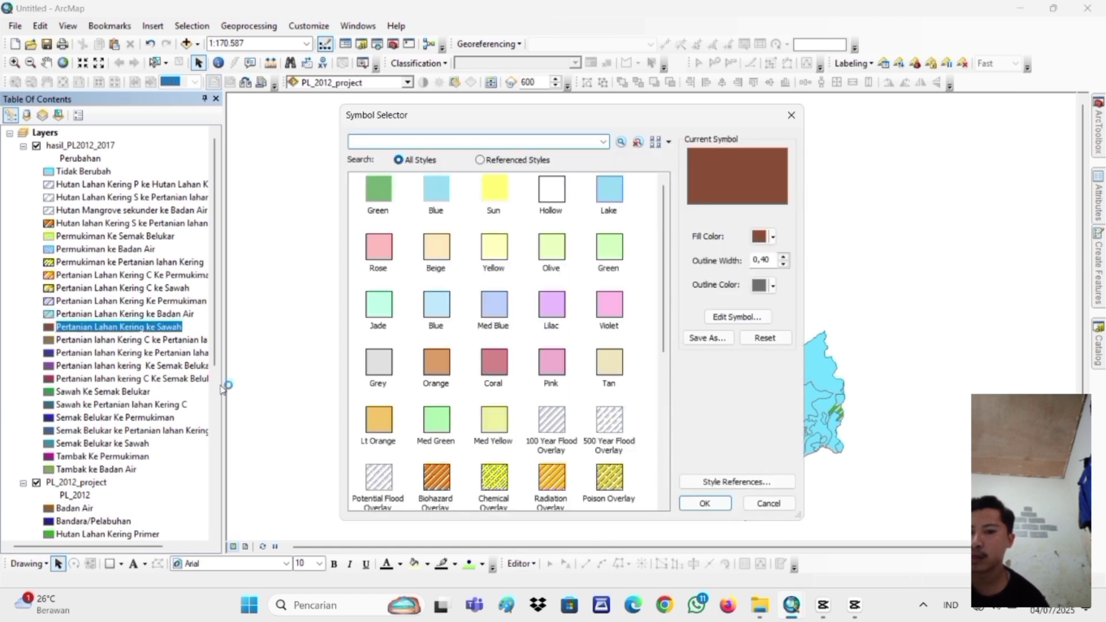
pyautogui.scroll(-3, 535, 398)
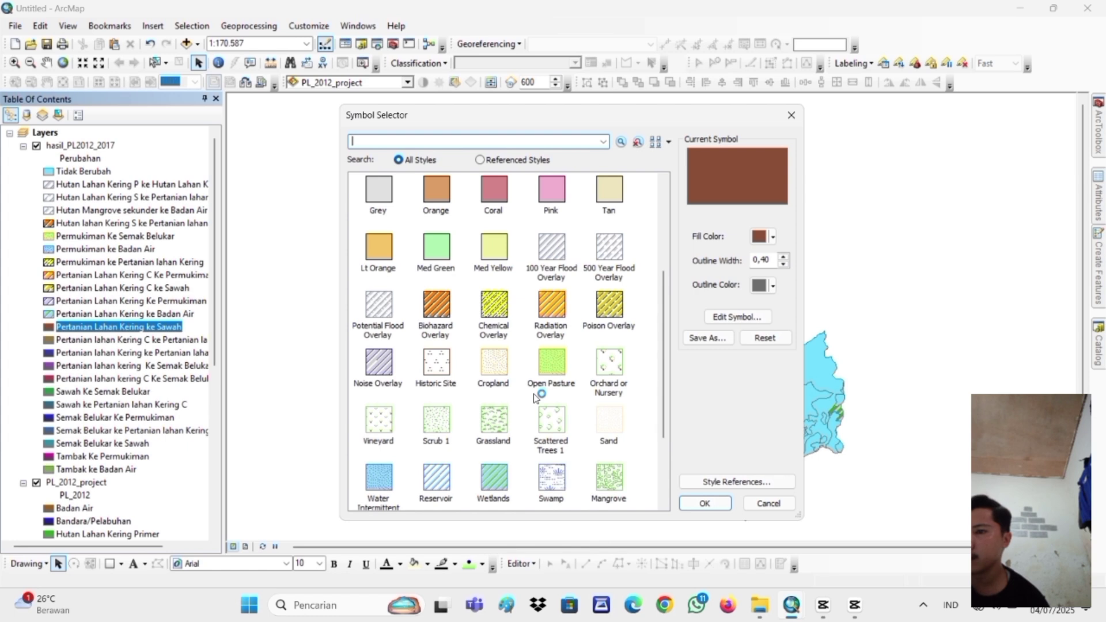
pyautogui.scroll(-2, 535, 398)
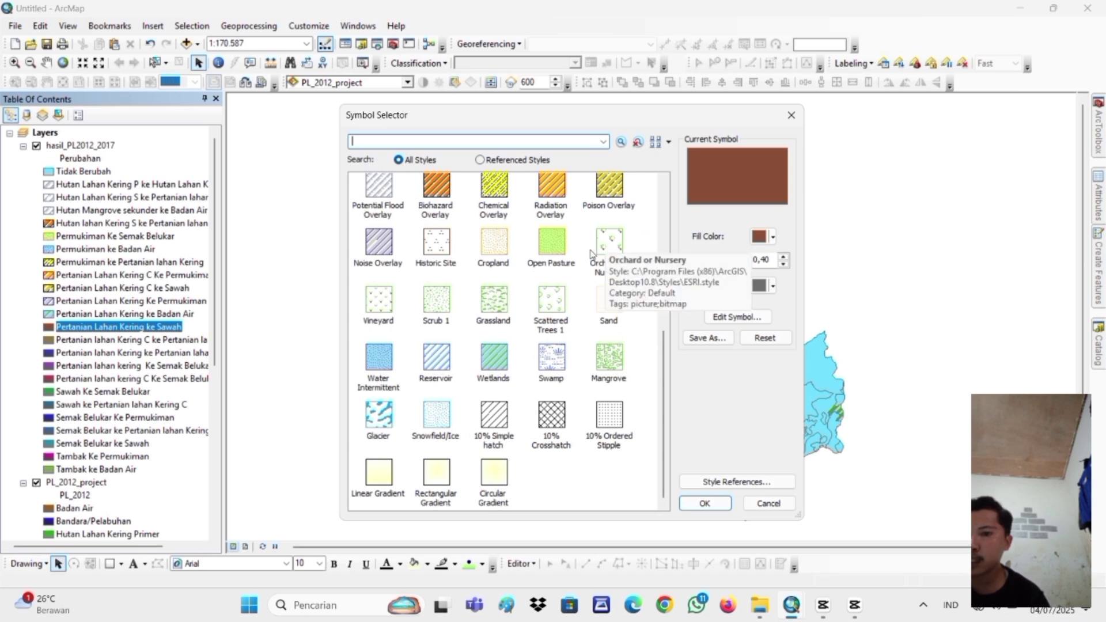
pyautogui.click(617, 247)
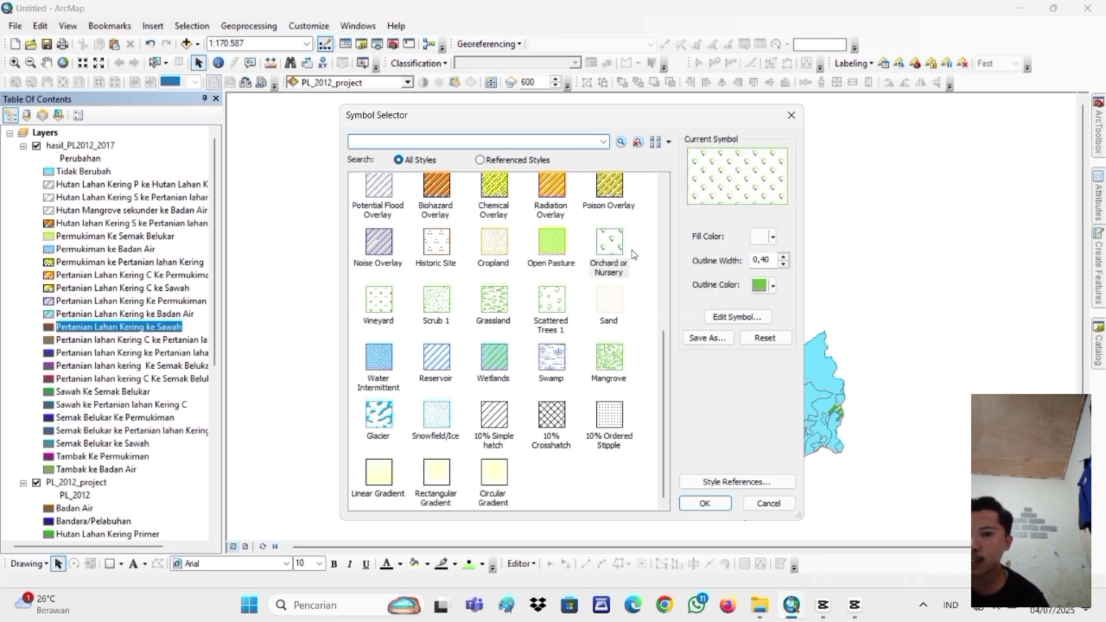
pyautogui.click(704, 503)
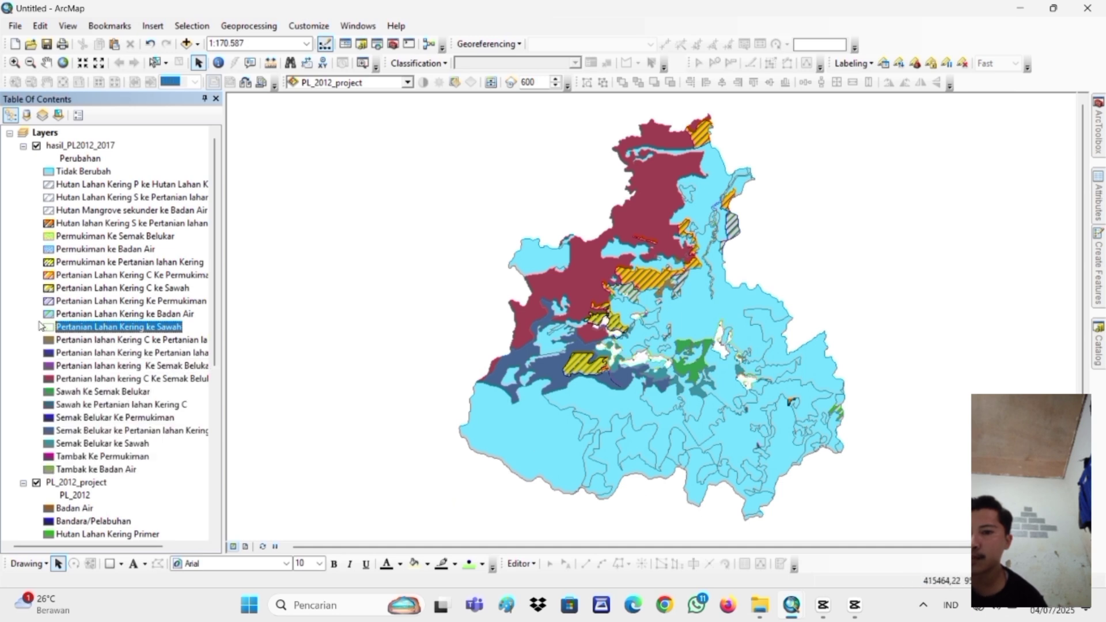
# Apply Vineyard to Pertanian lahan Kering C ke Pertanian lahan Kering and Scrub 1 to the reverse class
pyautogui.click(48, 340)
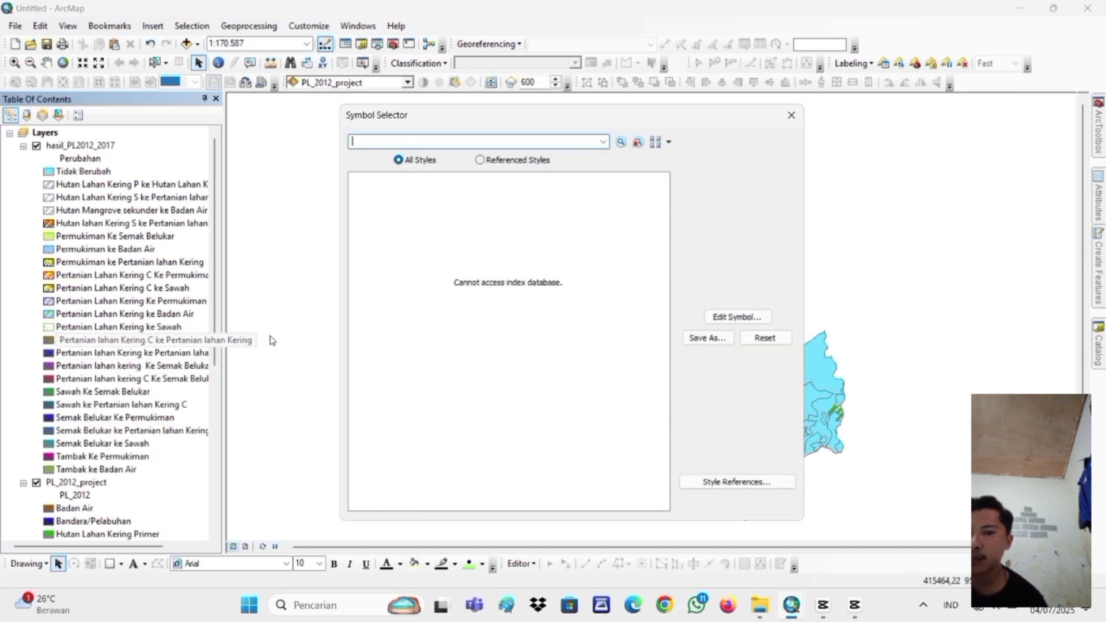
pyautogui.scroll(-2, 461, 340)
pyautogui.click(378, 300)
pyautogui.click(701, 501)
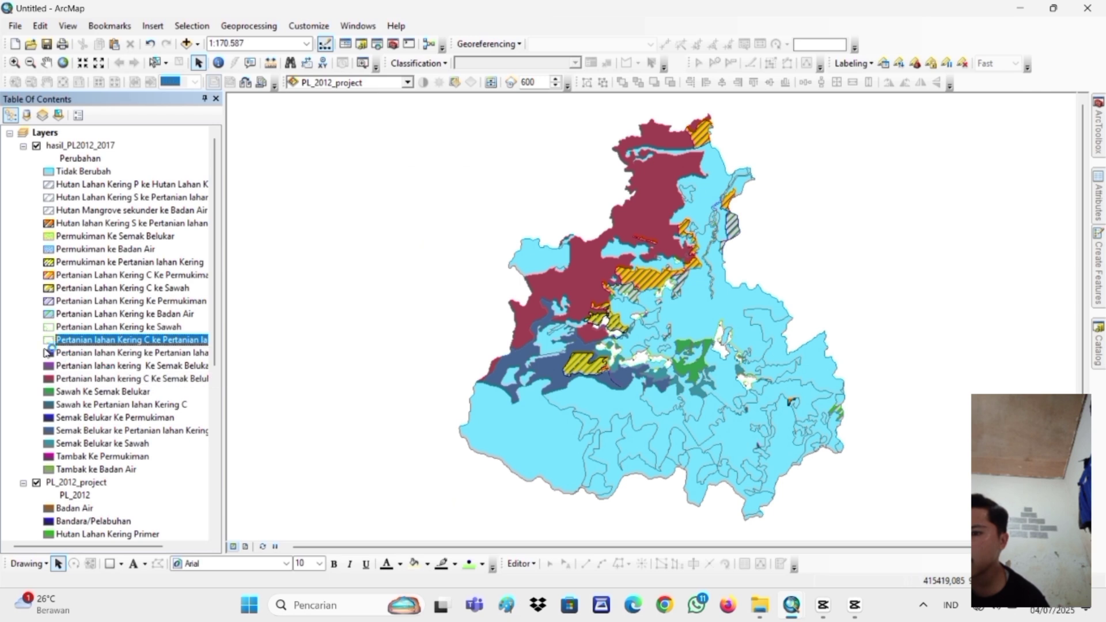
pyautogui.click(49, 352)
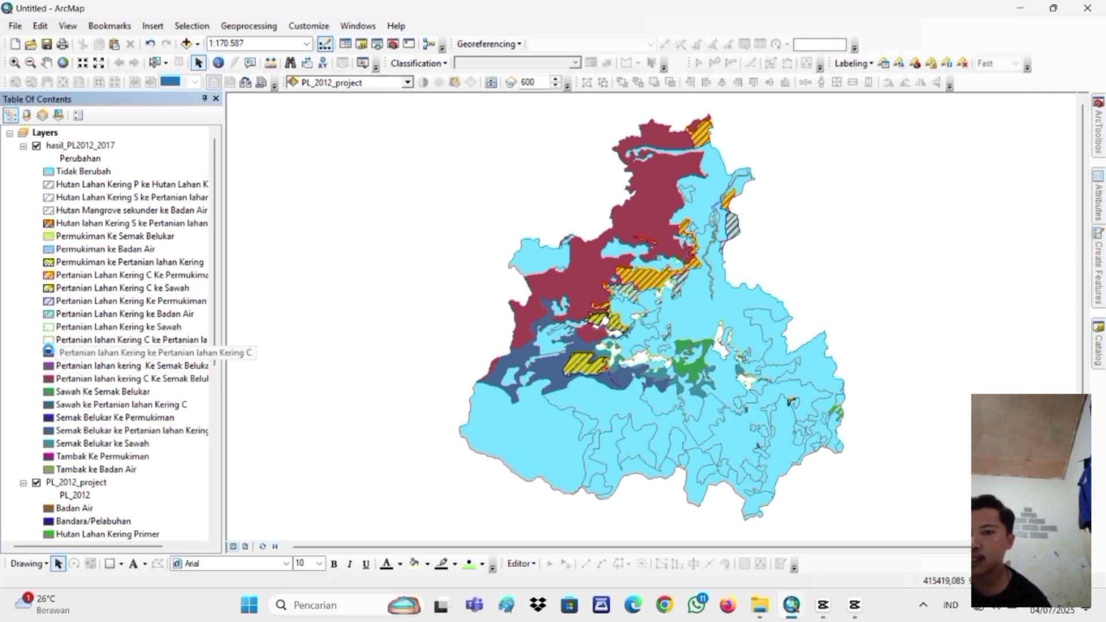
pyautogui.scroll(-5, 530, 356)
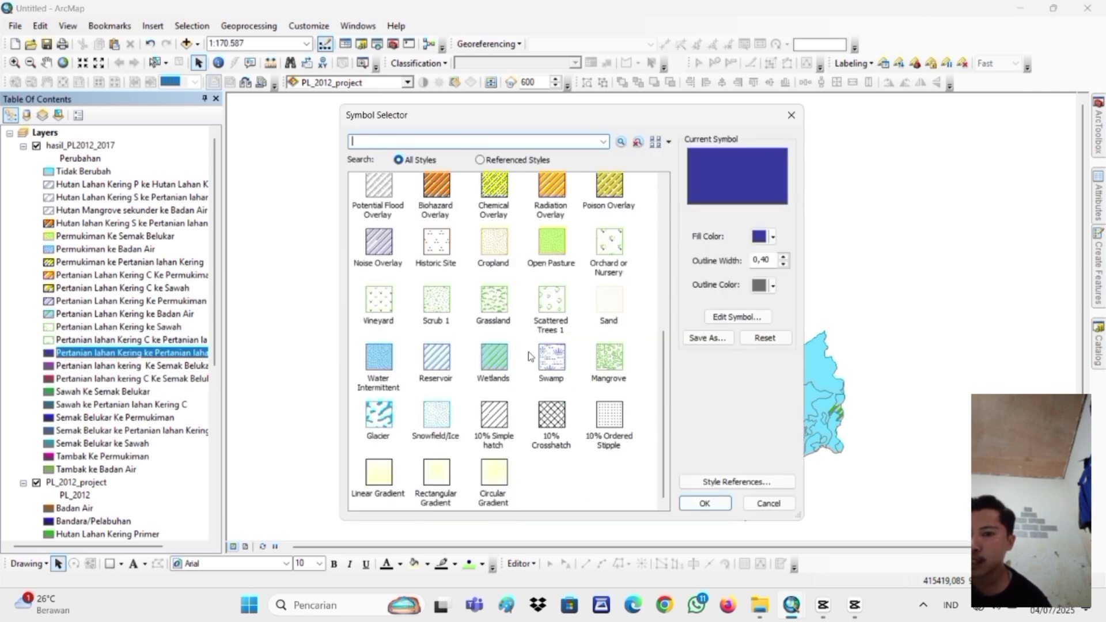
pyautogui.click(455, 314)
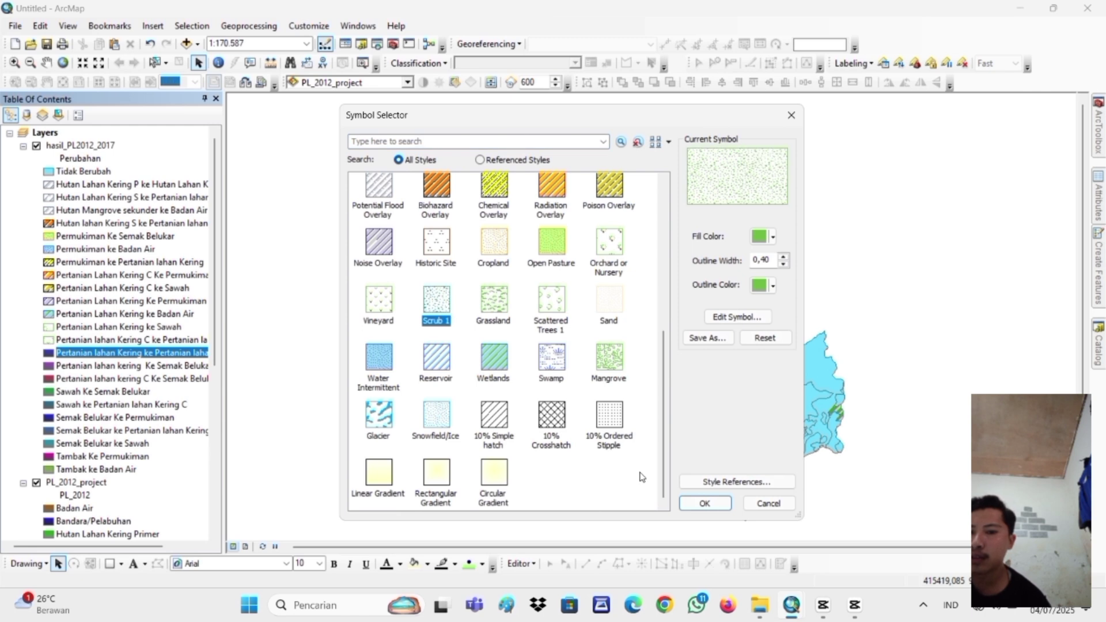
pyautogui.click(705, 504)
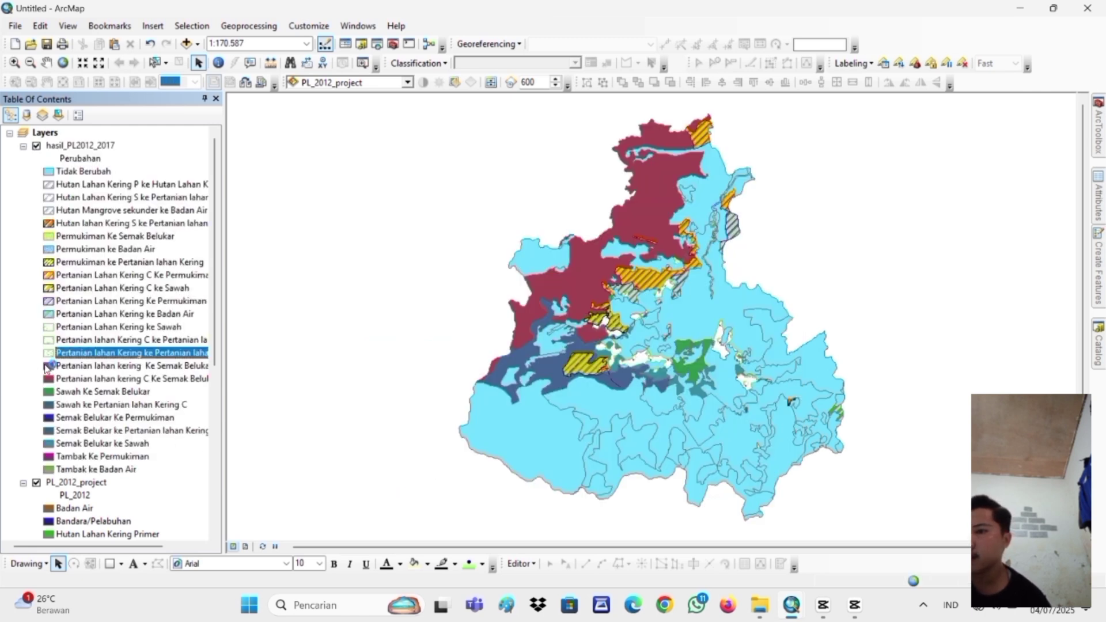
# Give Pertanian lahan kering Ke Semak Belukar Grassland and the C Ke Semak Belukar class Scattered Trees 1
pyautogui.click(47, 365)
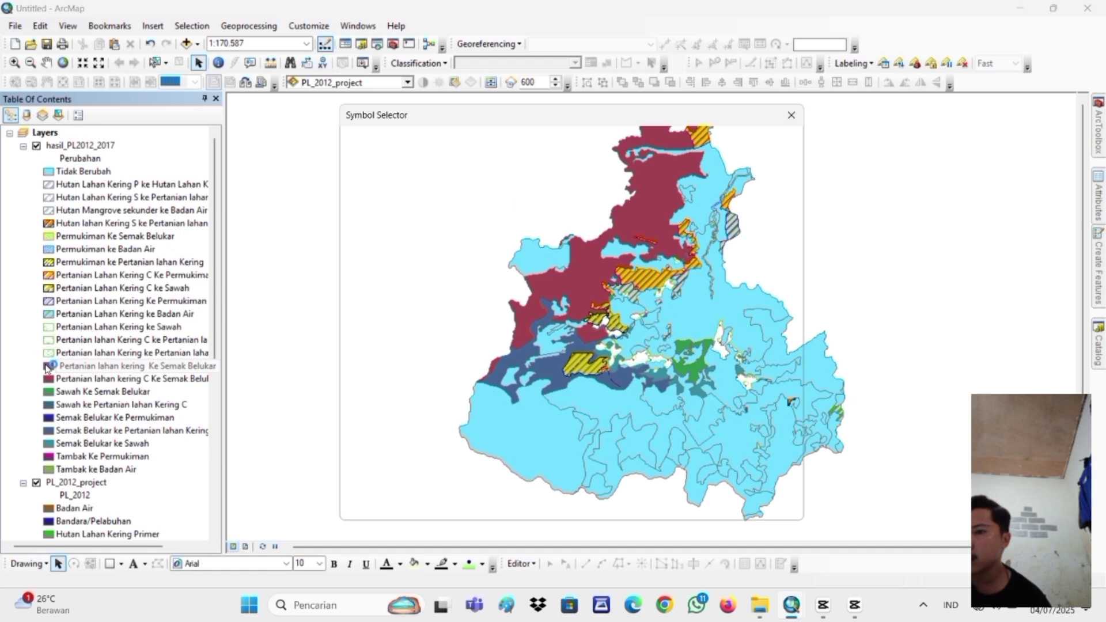
pyautogui.scroll(-4, 549, 369)
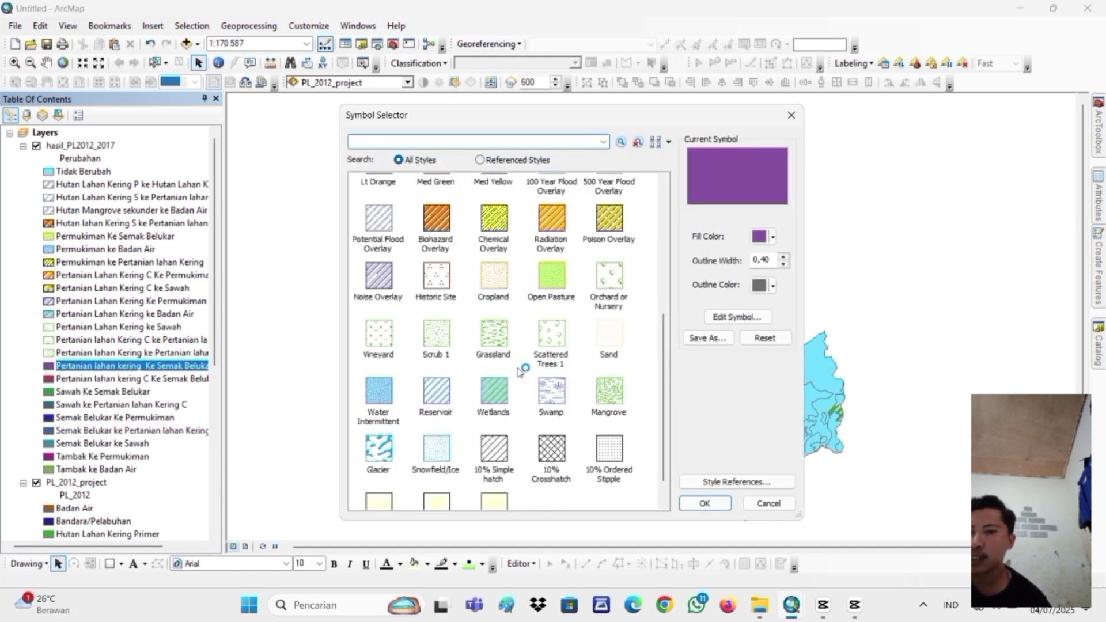
pyautogui.click(501, 343)
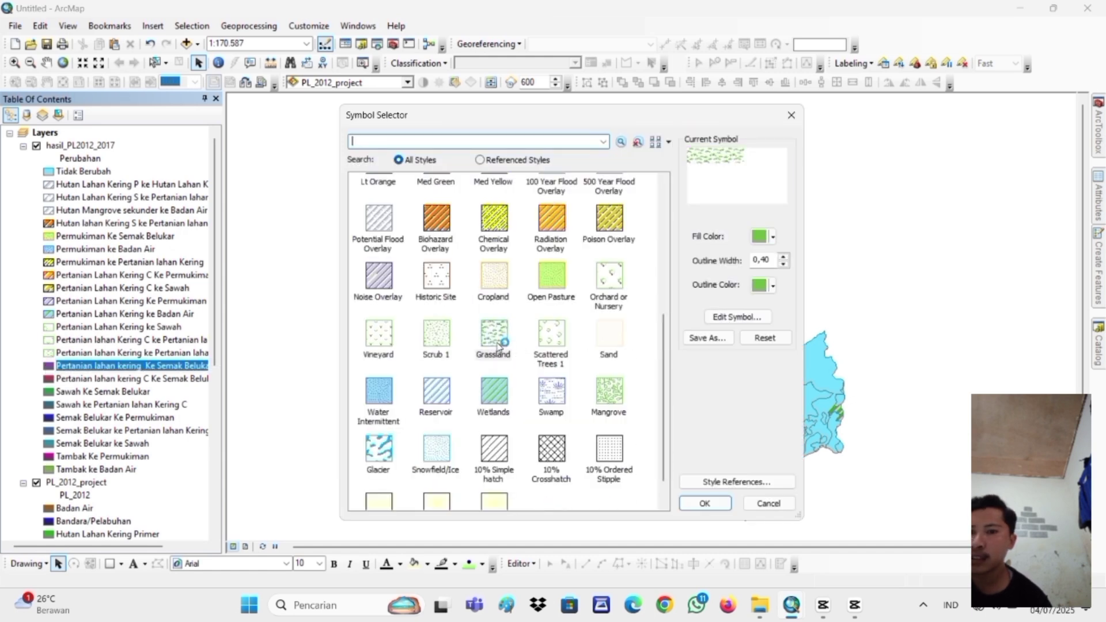
pyautogui.click(704, 504)
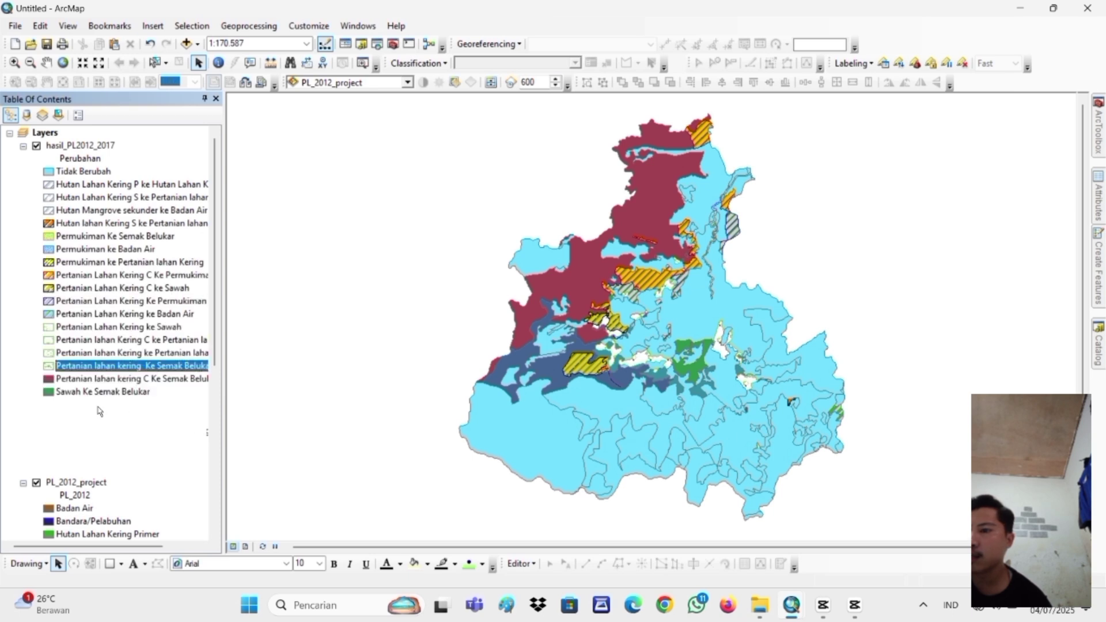
pyautogui.click(50, 379)
pyautogui.scroll(-5, 510, 358)
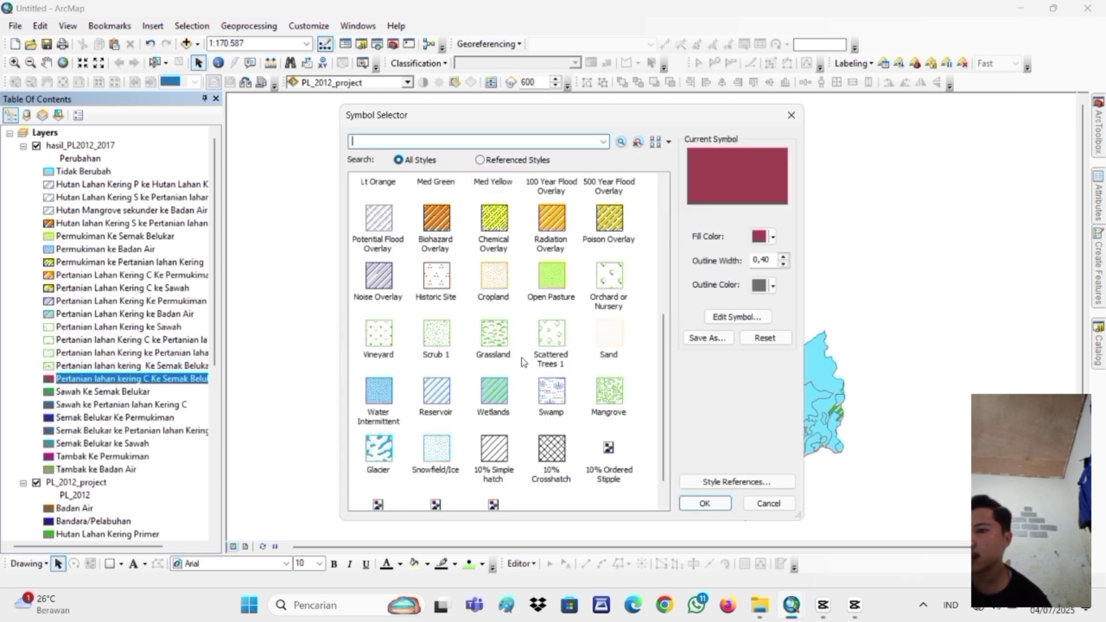
pyautogui.click(550, 340)
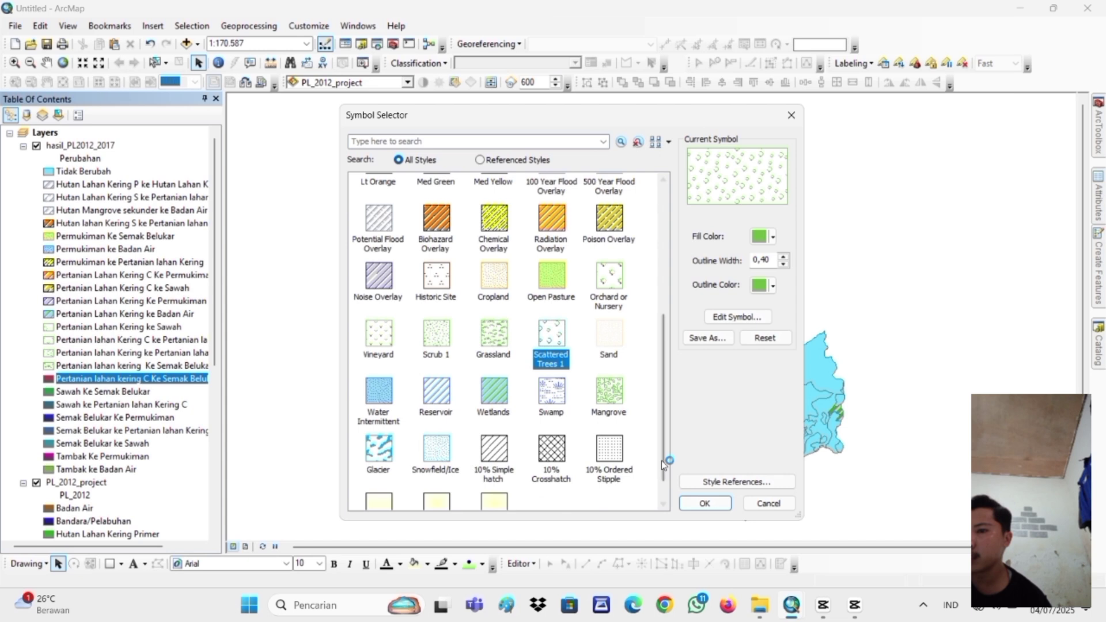
pyautogui.click(717, 507)
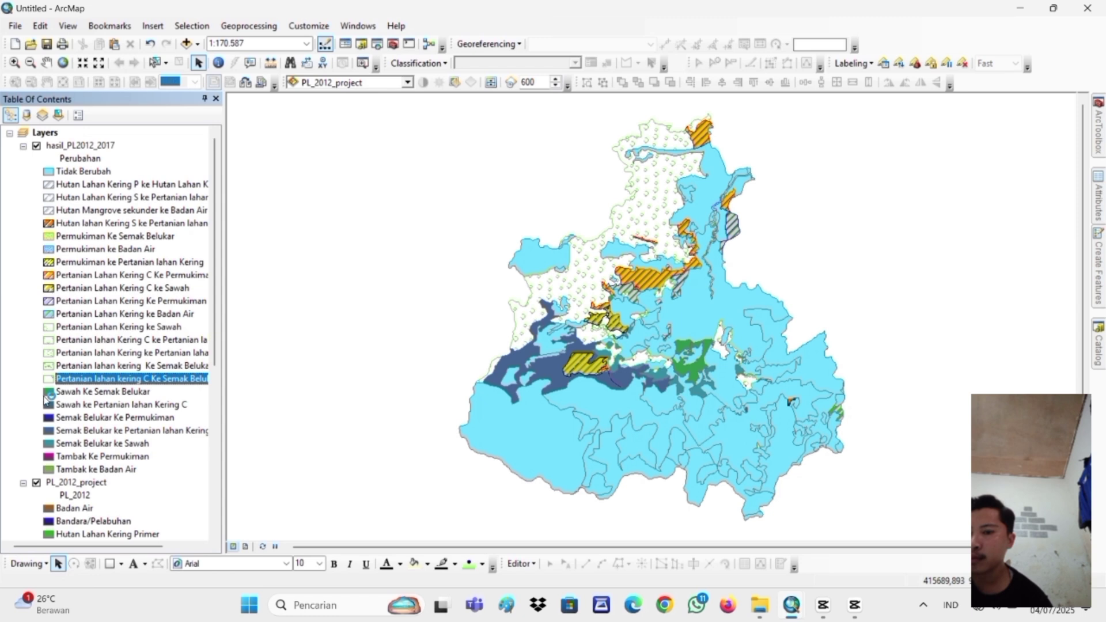
# Give Sawah Ke Semak Belukar the Sand fill pattern
pyautogui.click(46, 393)
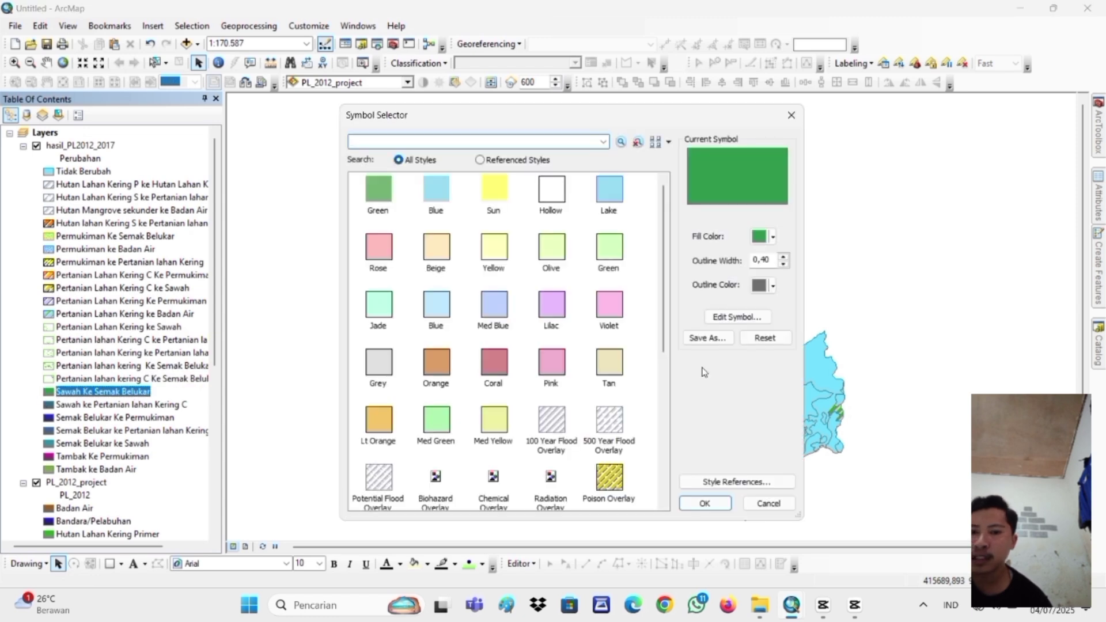
pyautogui.scroll(-5, 596, 364)
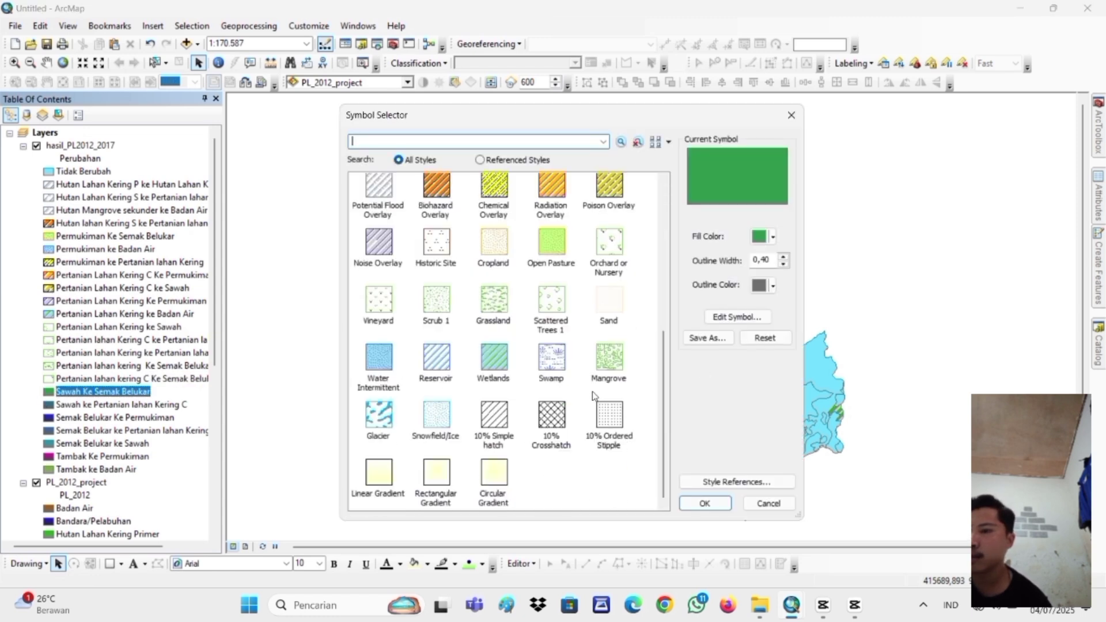
pyautogui.click(601, 317)
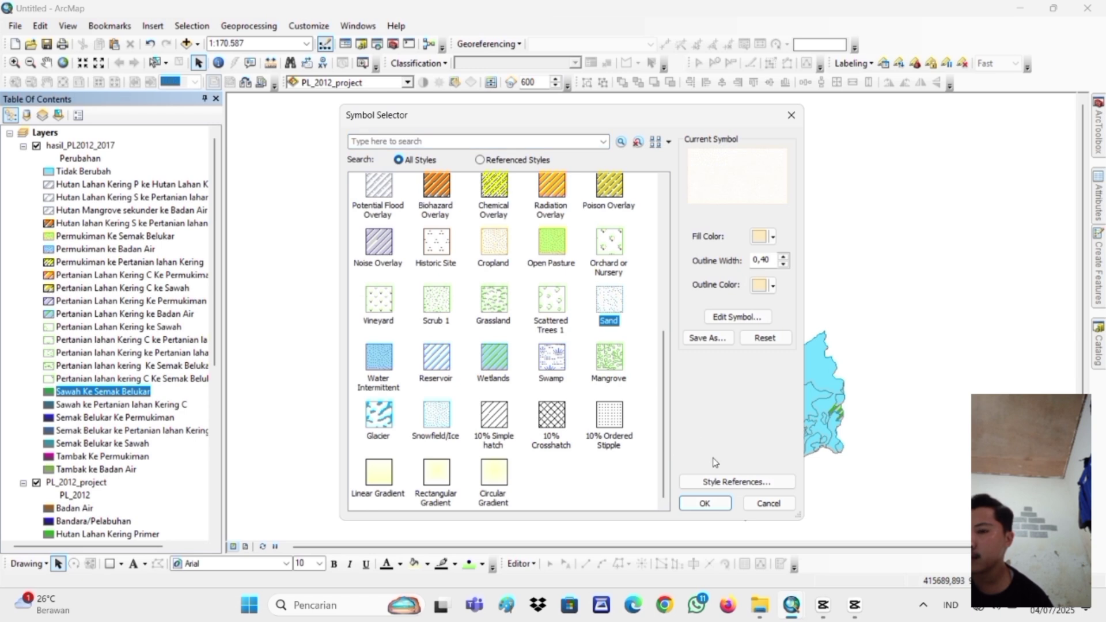
pyautogui.click(715, 506)
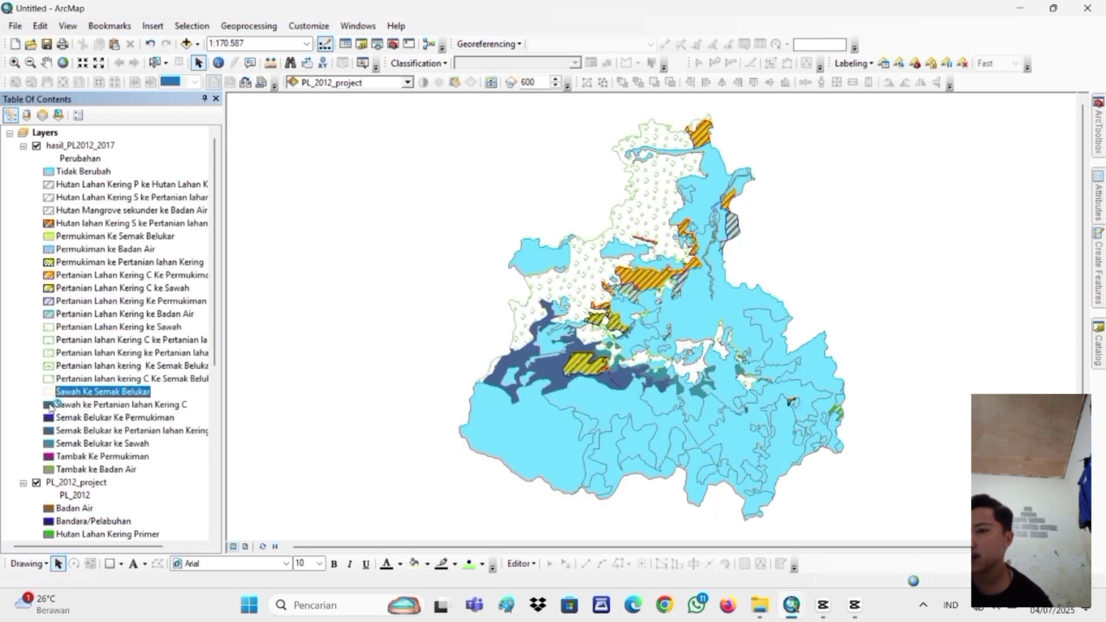
# Give Sawah ke Pertanian lahan Kering C a Sand fill in yellow-green with a yellow outline
pyautogui.click(47, 404)
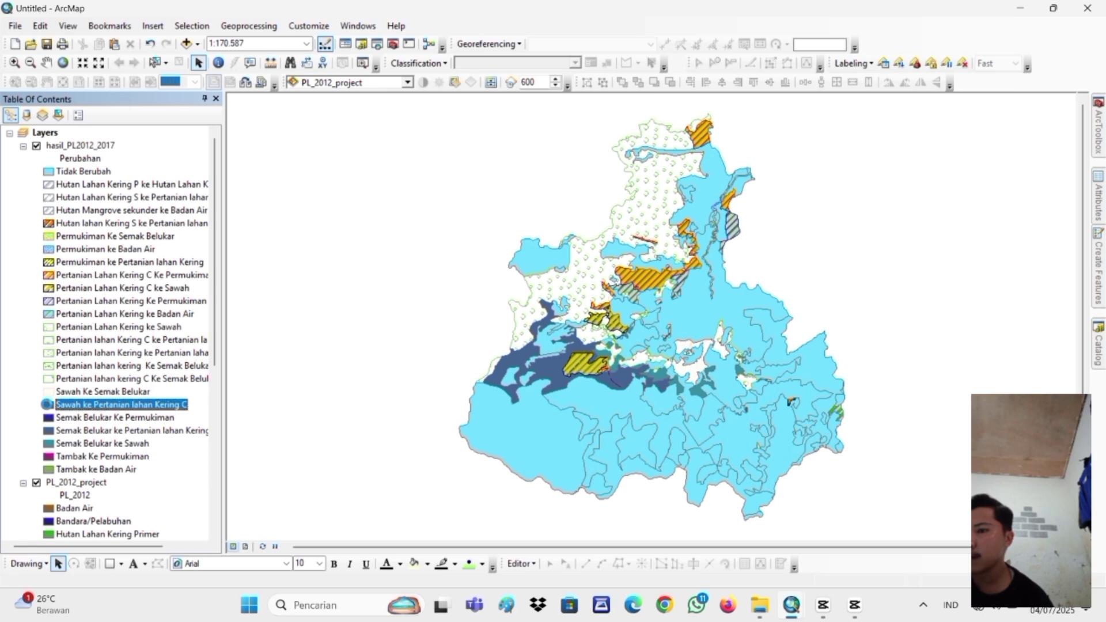
pyautogui.scroll(-5, 452, 369)
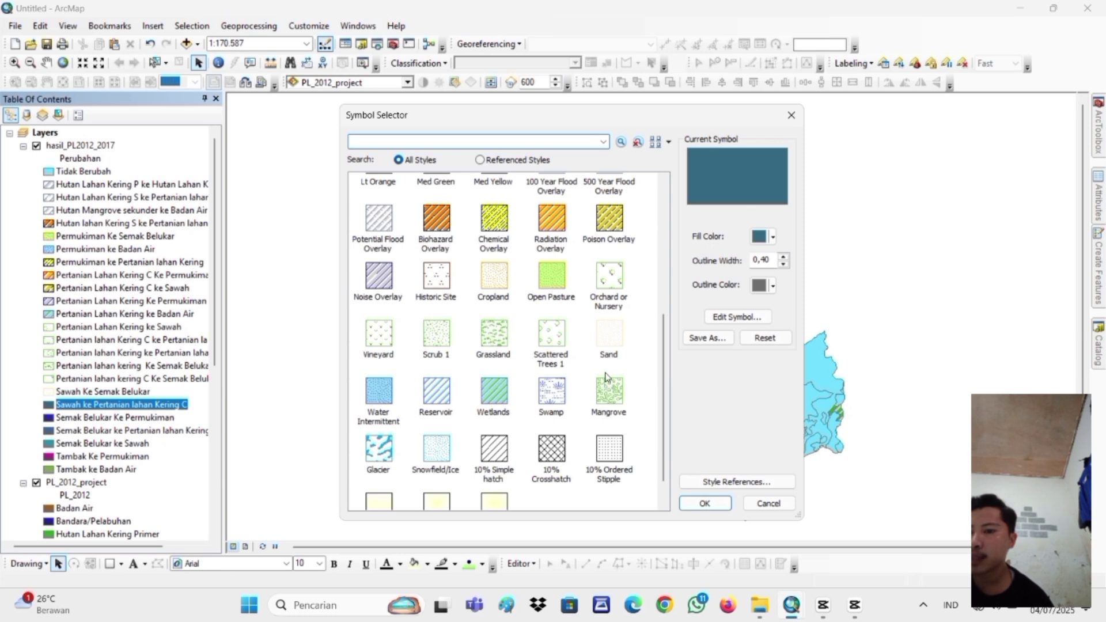
pyautogui.click(606, 344)
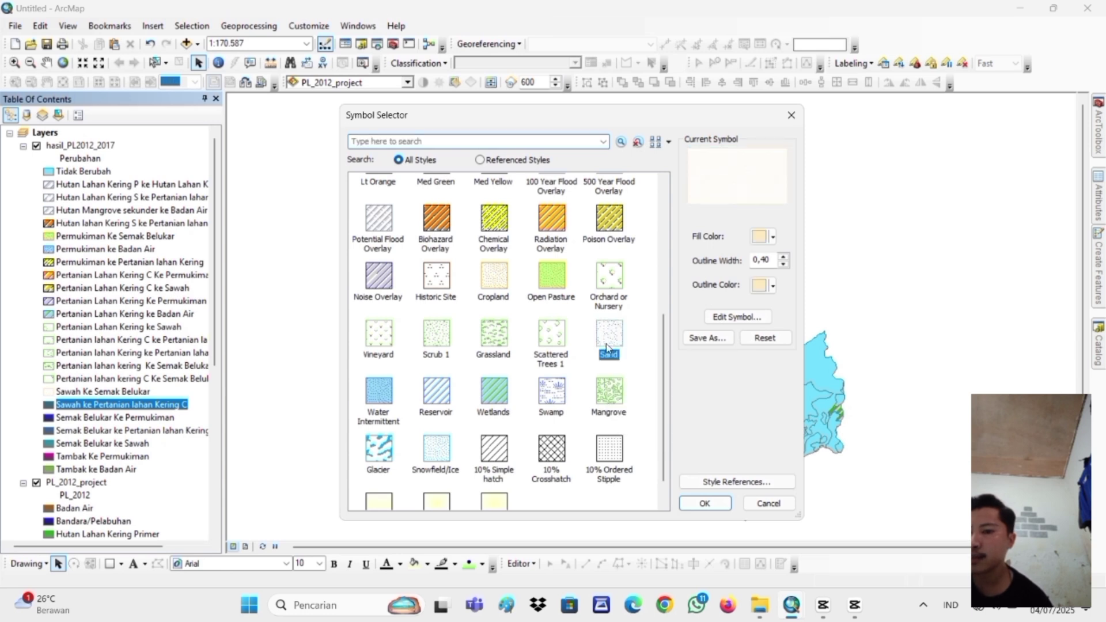
pyautogui.click(774, 237)
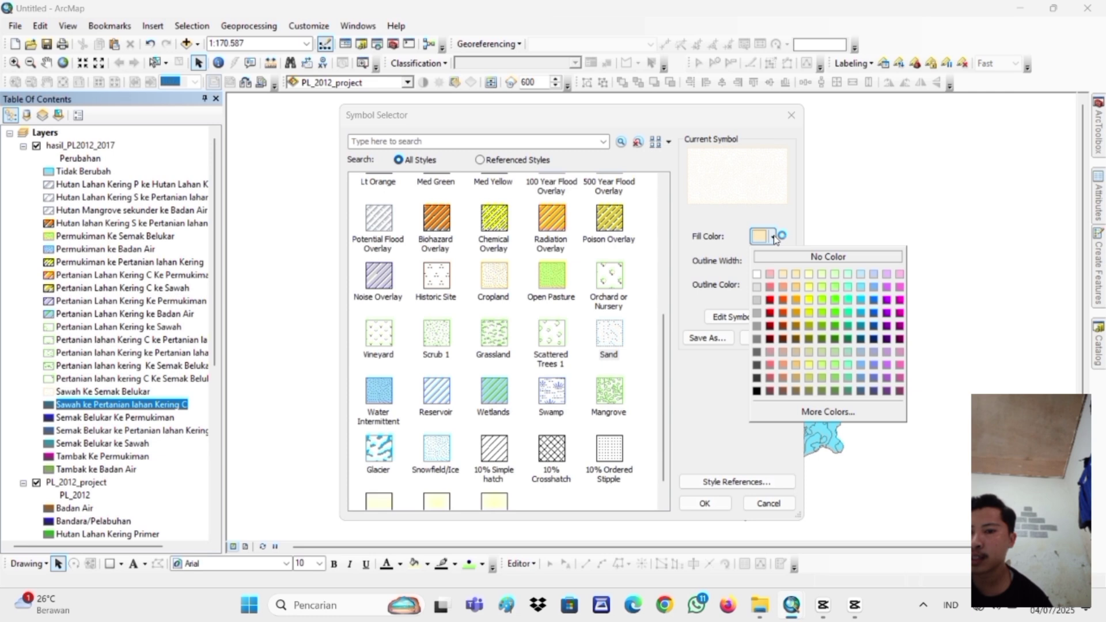
pyautogui.click(811, 312)
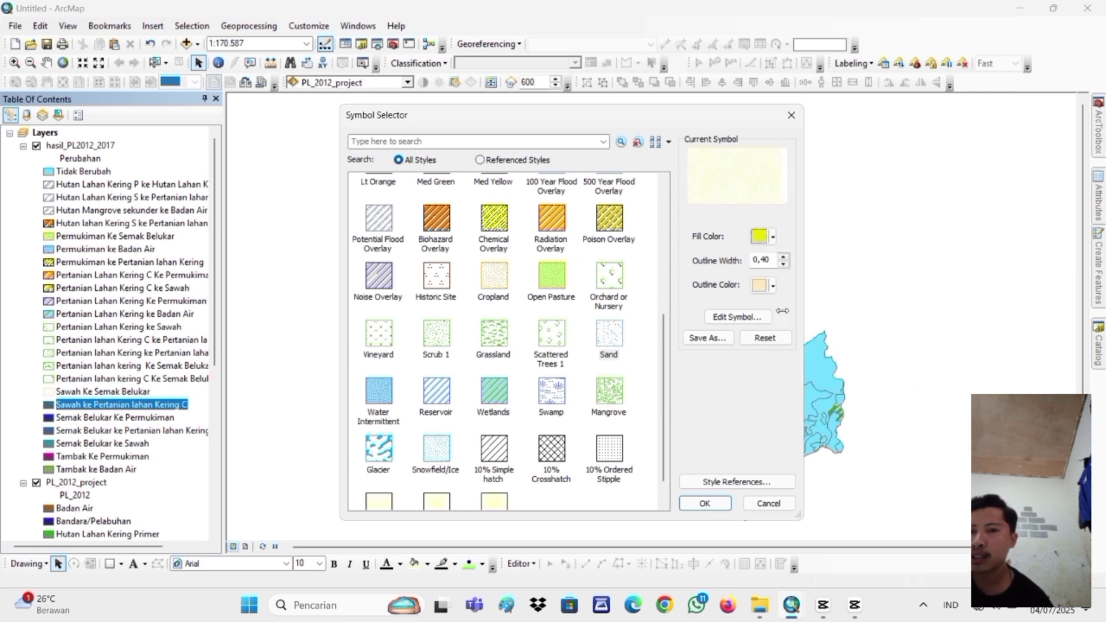
pyautogui.click(773, 285)
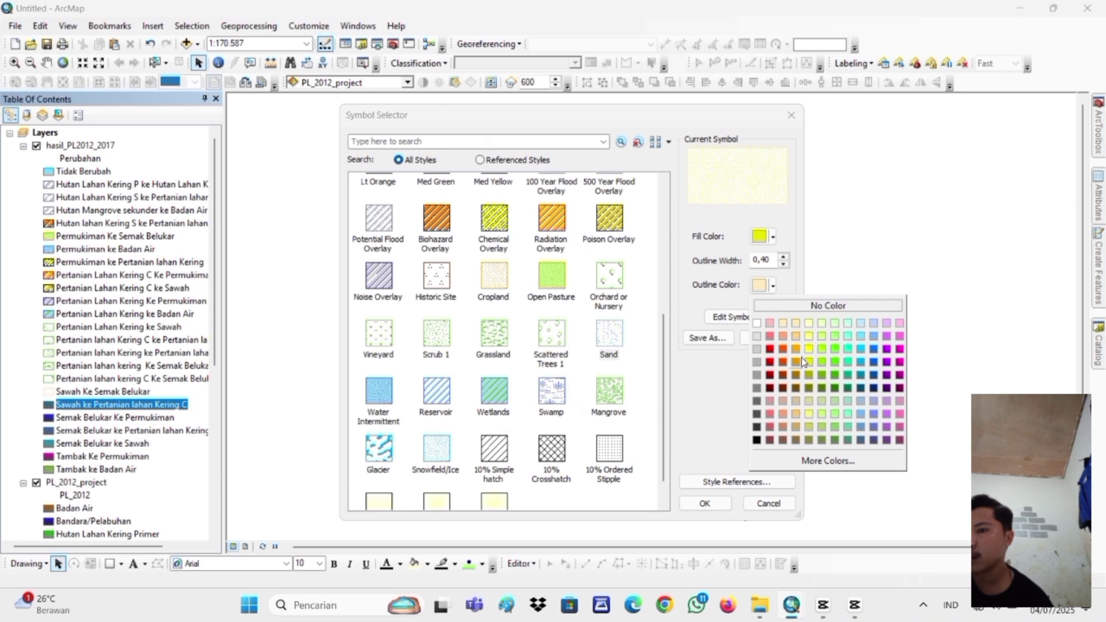
pyautogui.click(805, 358)
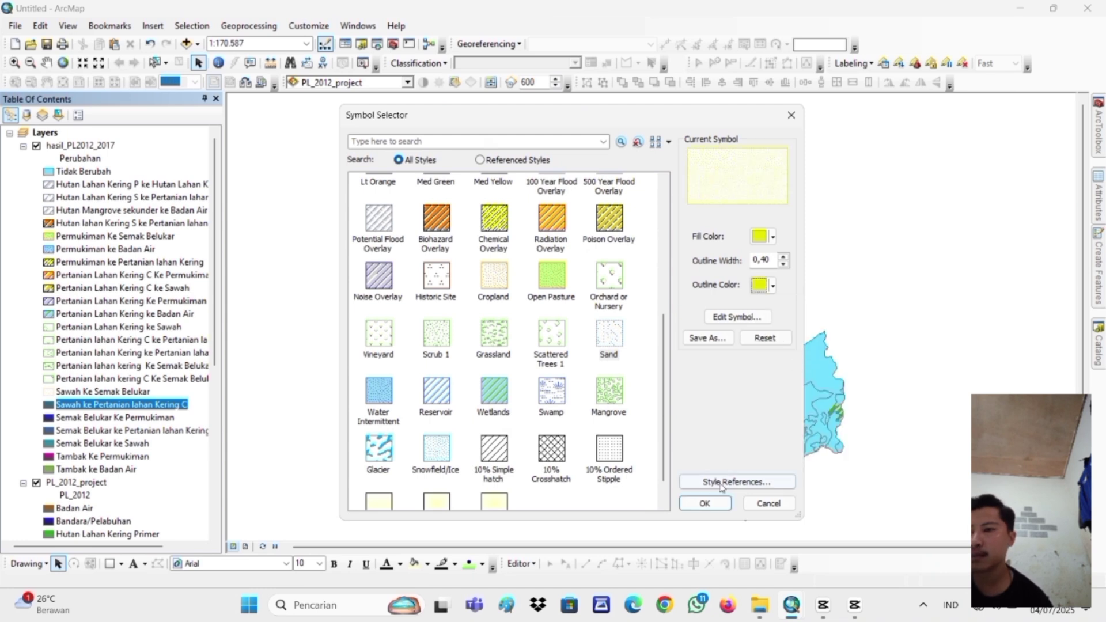
pyautogui.click(704, 503)
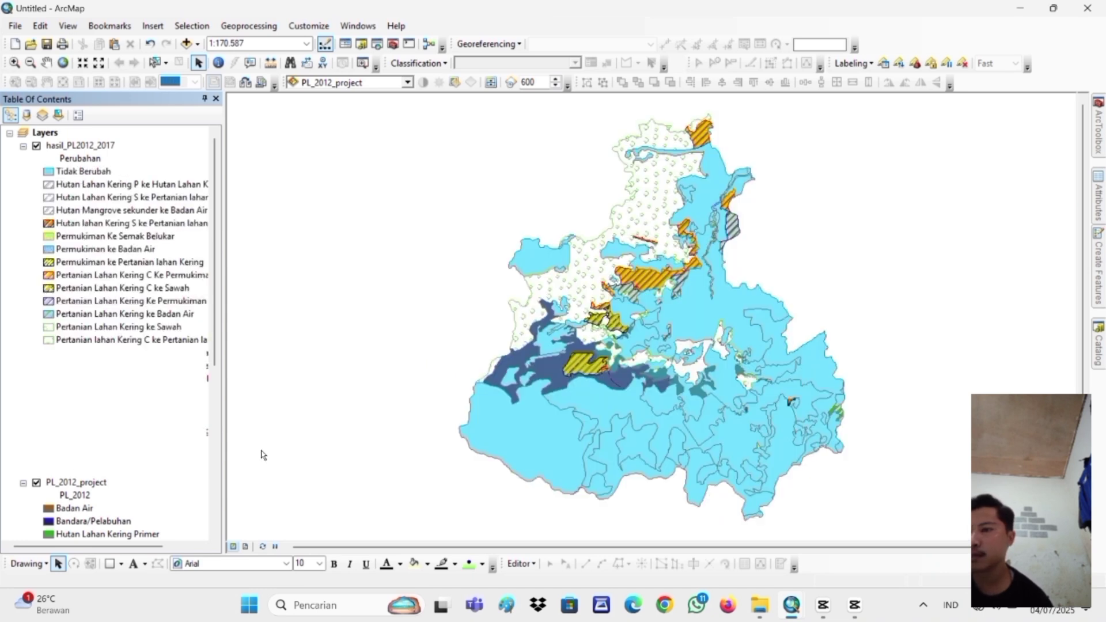
# Give Semak Belukar Ke Permukiman a Water Intermittent pattern with black fill and black outline
pyautogui.doubleClick(49, 419)
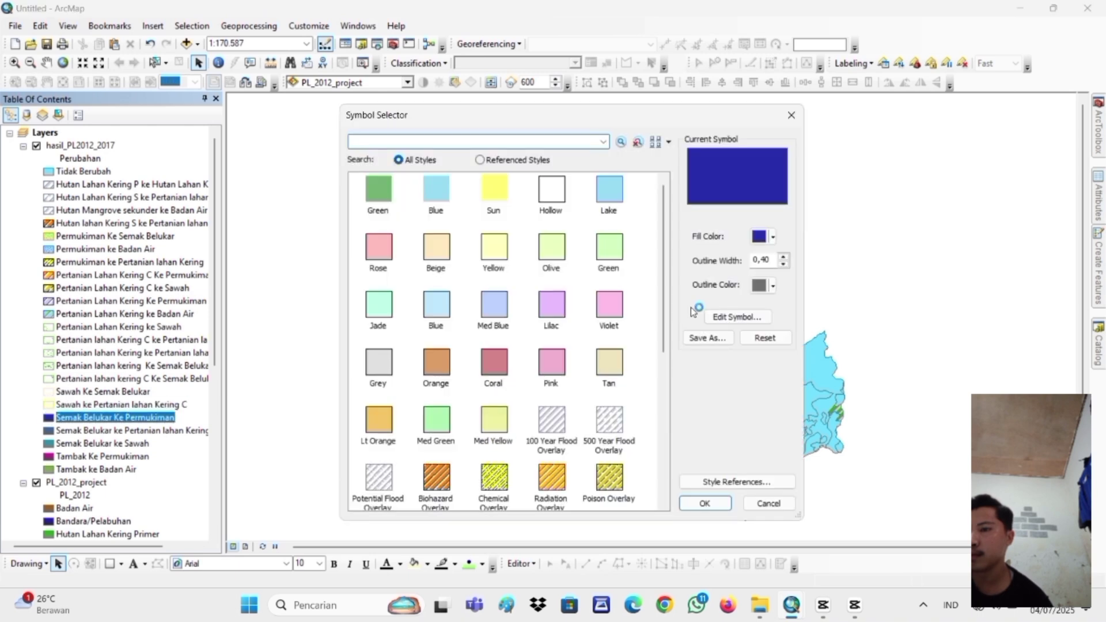
pyautogui.scroll(-2, 572, 386)
pyautogui.scroll(-3, 572, 386)
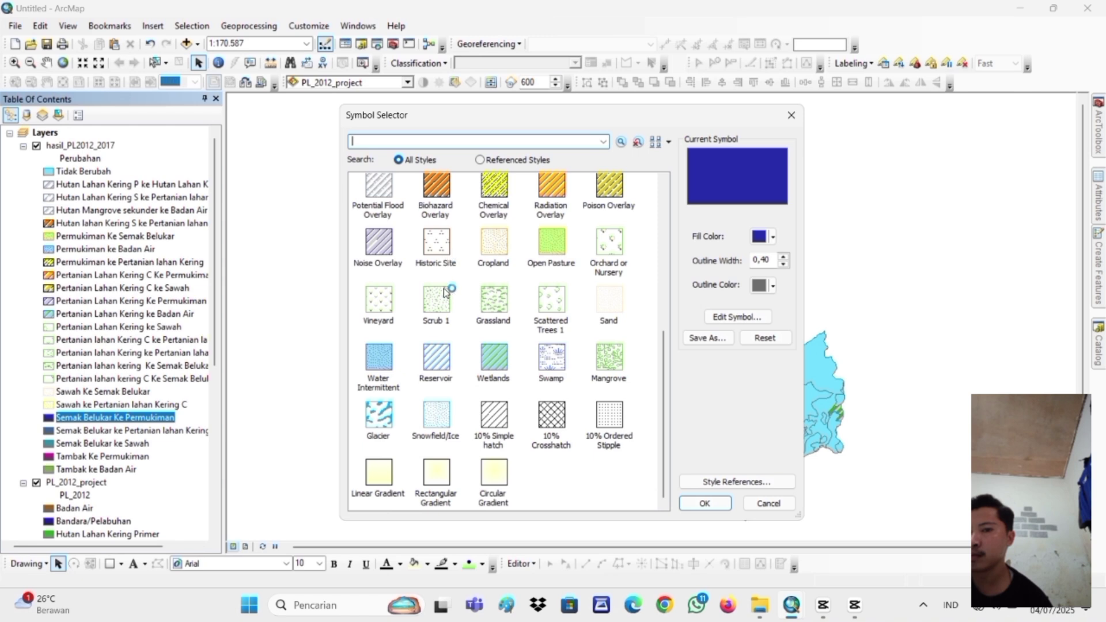
pyautogui.click(396, 370)
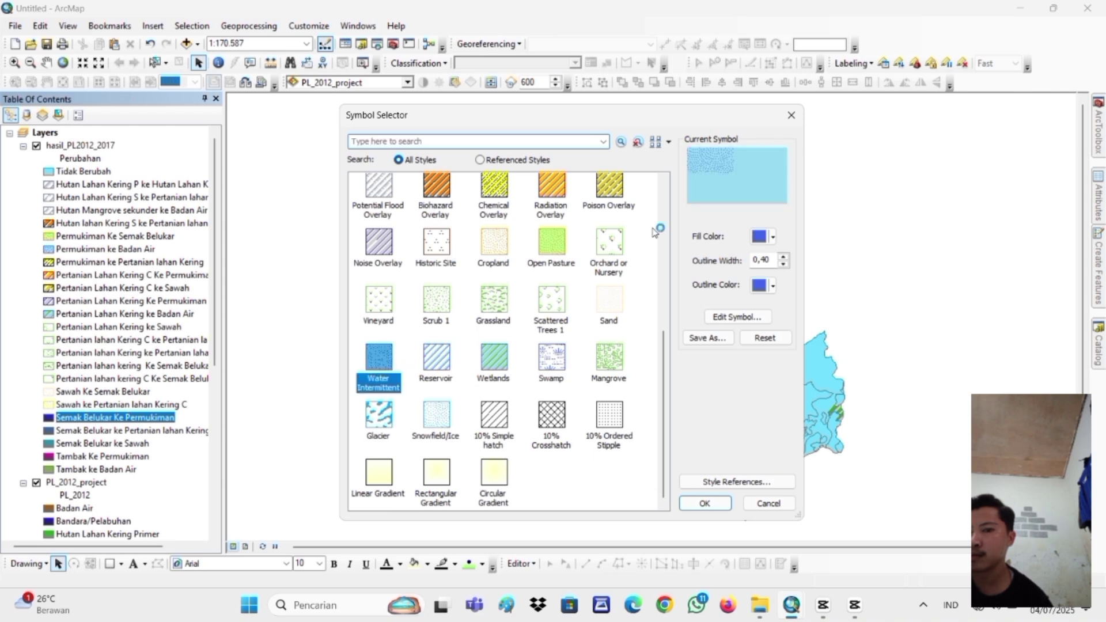
pyautogui.click(775, 238)
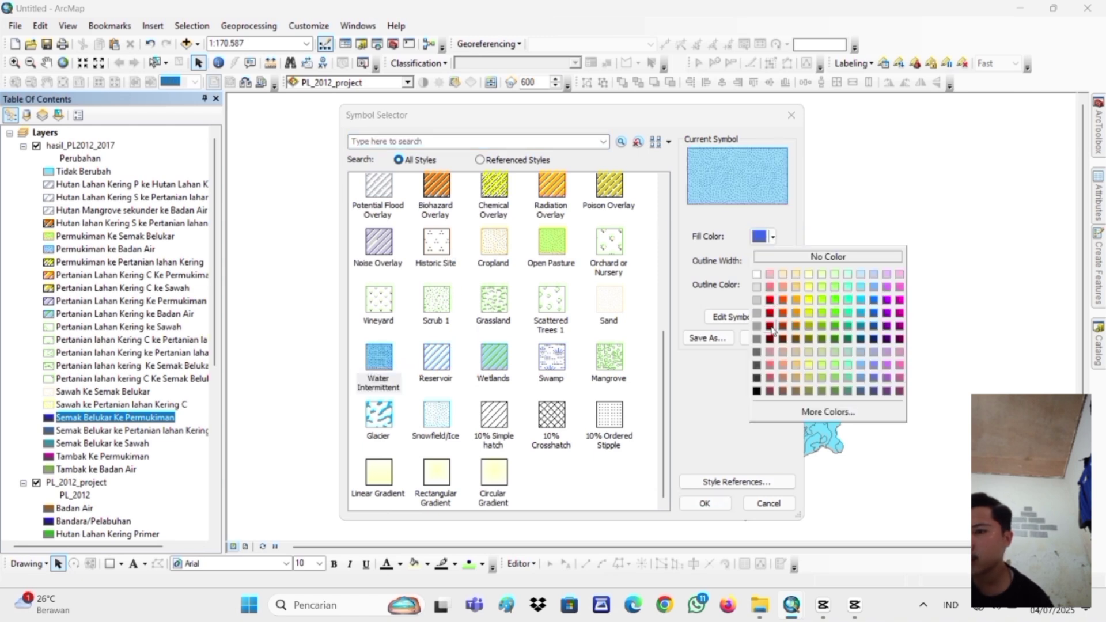
pyautogui.click(757, 391)
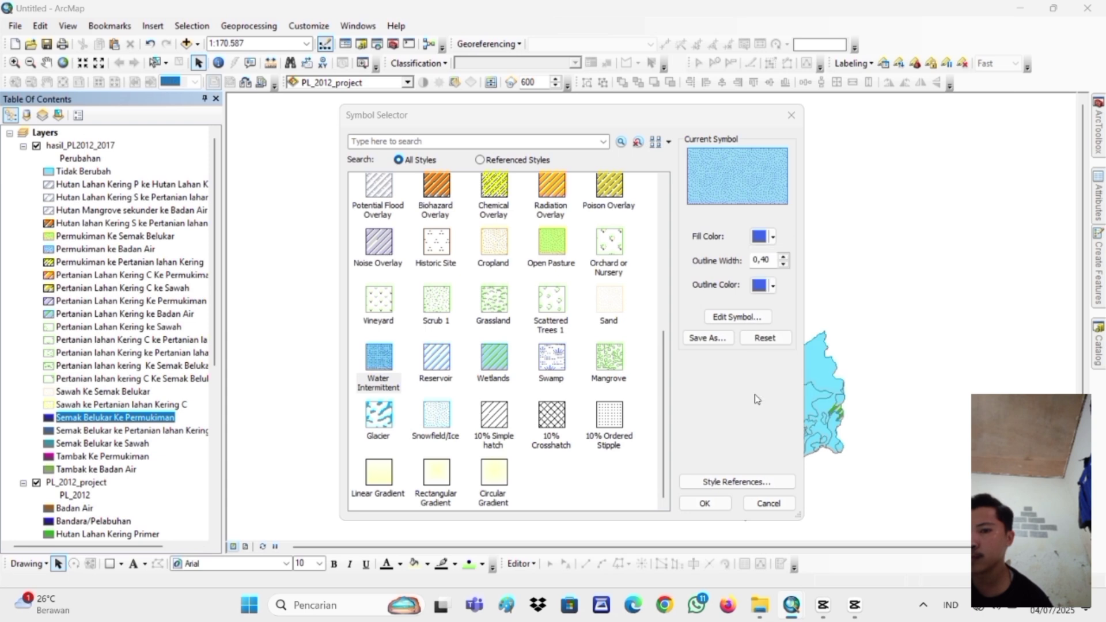
pyautogui.click(772, 284)
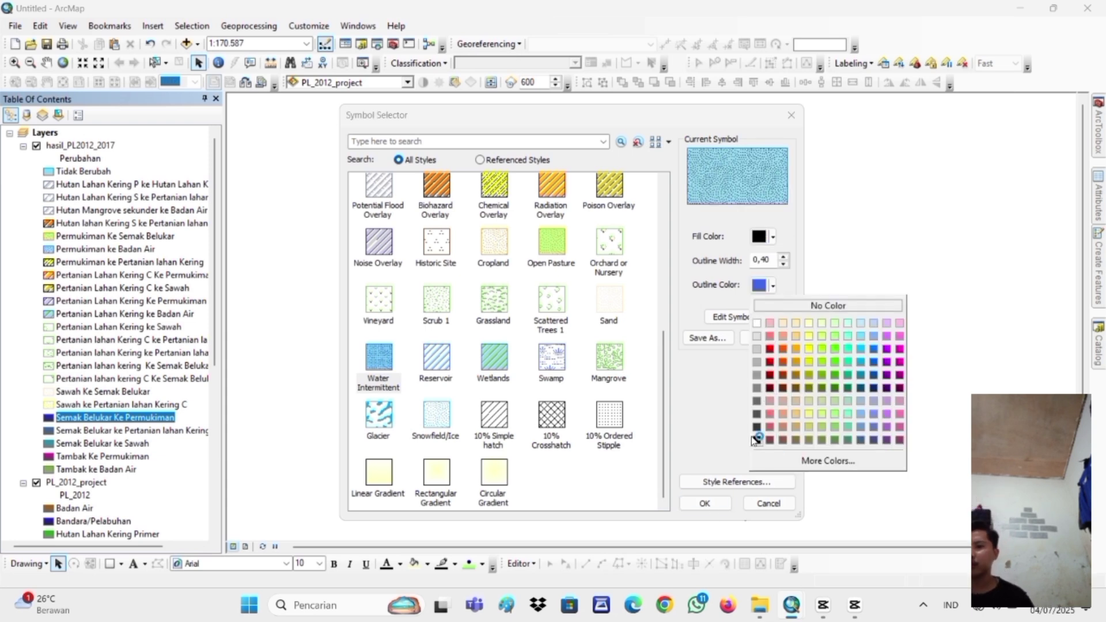
pyautogui.click(757, 440)
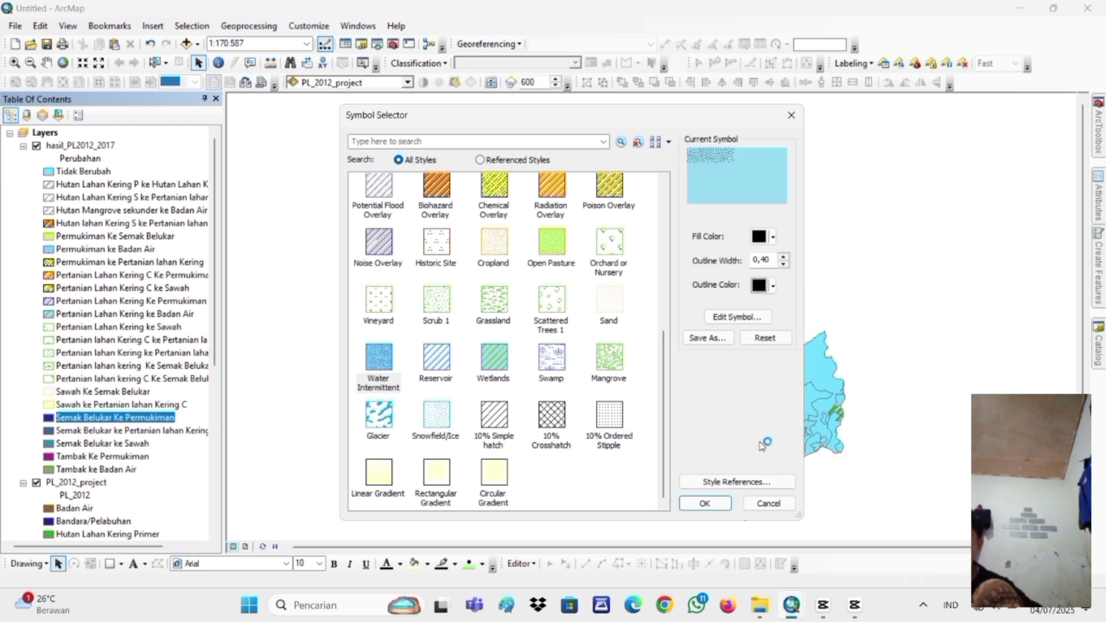
pyautogui.click(705, 504)
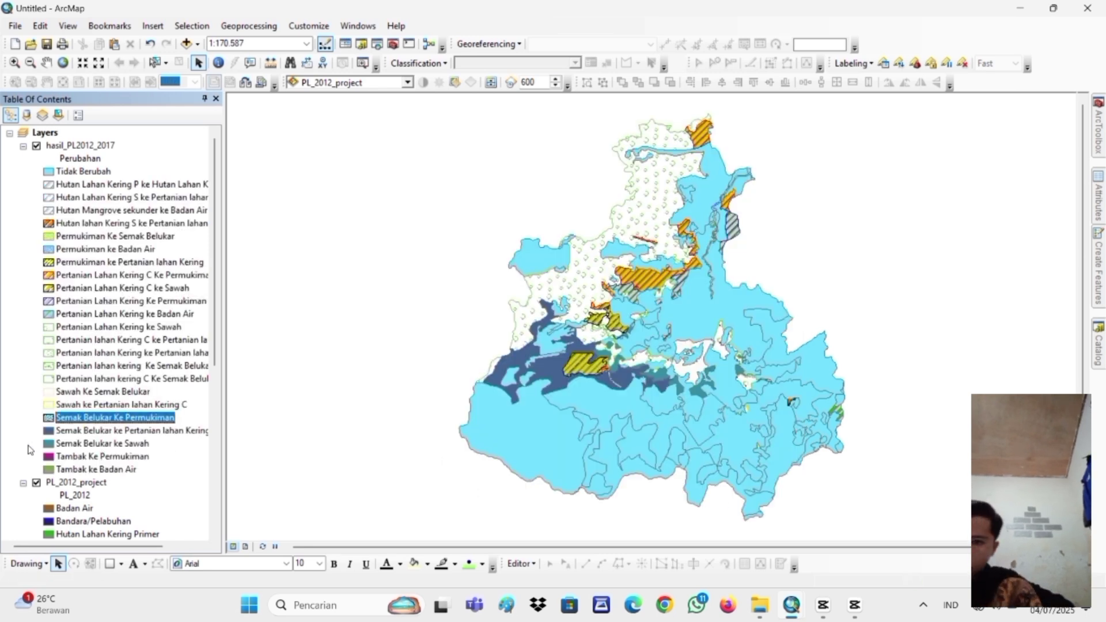
# Give Semak Belukar ke Pertanian lahan Kering a Snowfield/Ice pattern with green fill and outline
pyautogui.click(48, 431)
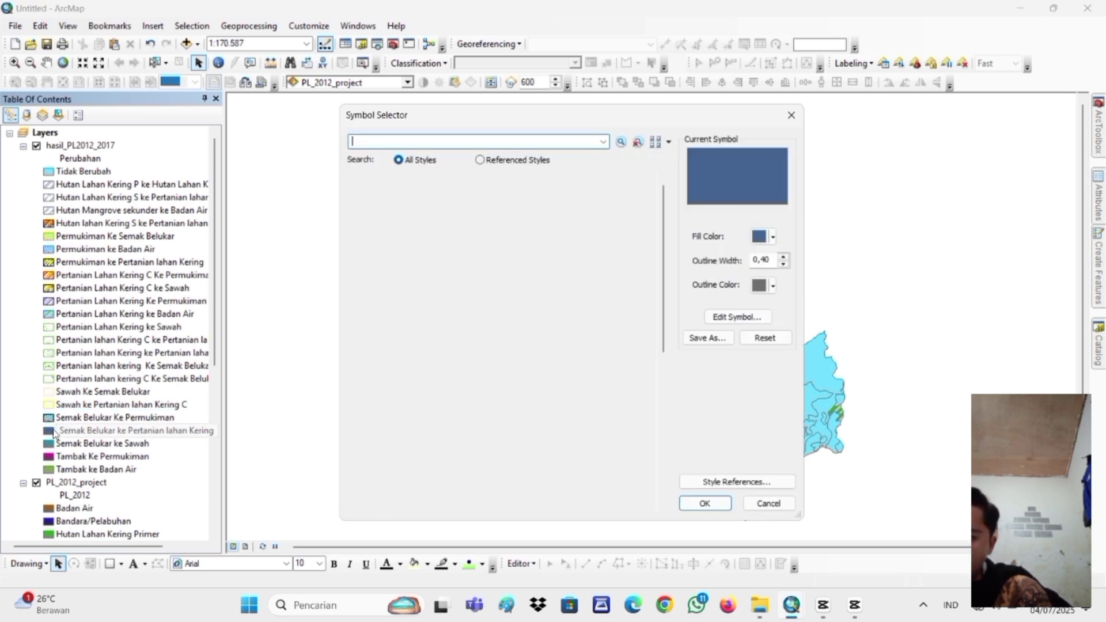
pyautogui.scroll(-4, 437, 403)
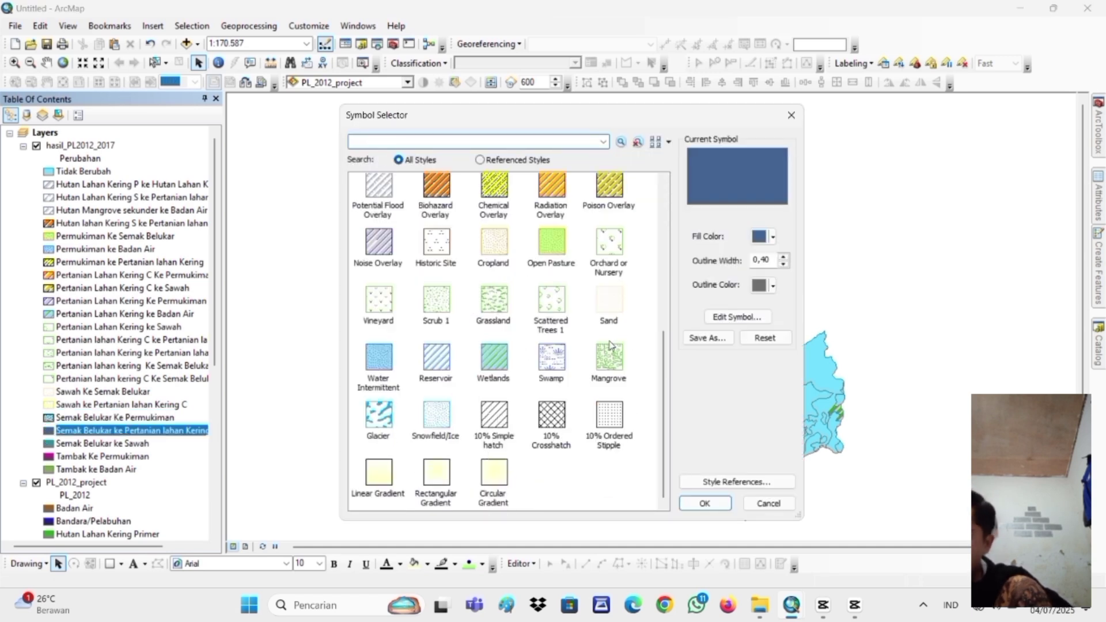
pyautogui.click(435, 416)
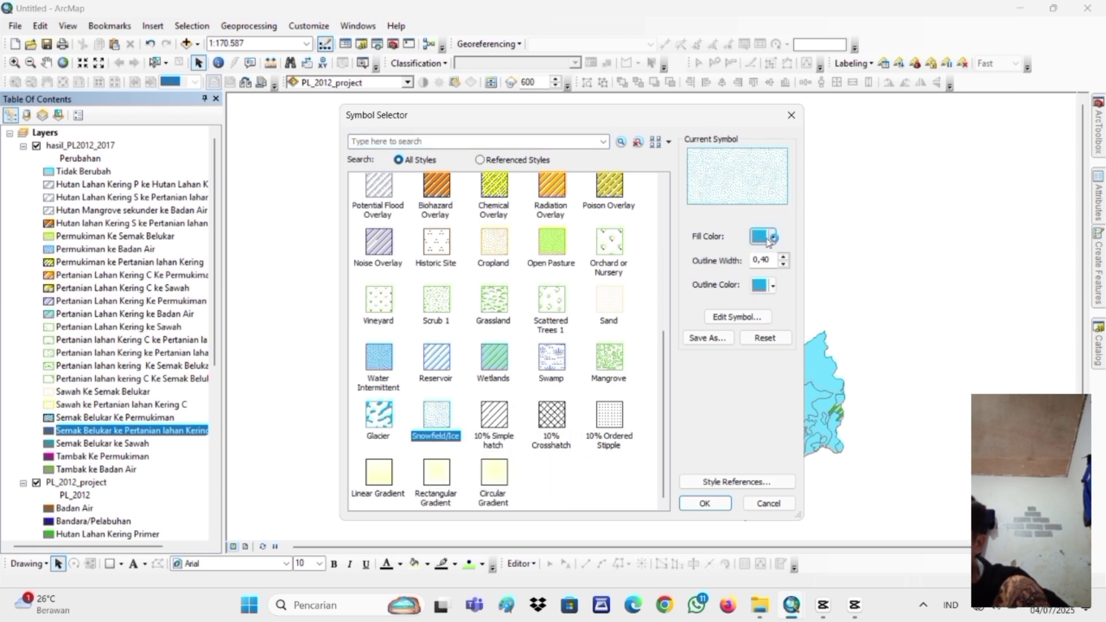
pyautogui.click(767, 239)
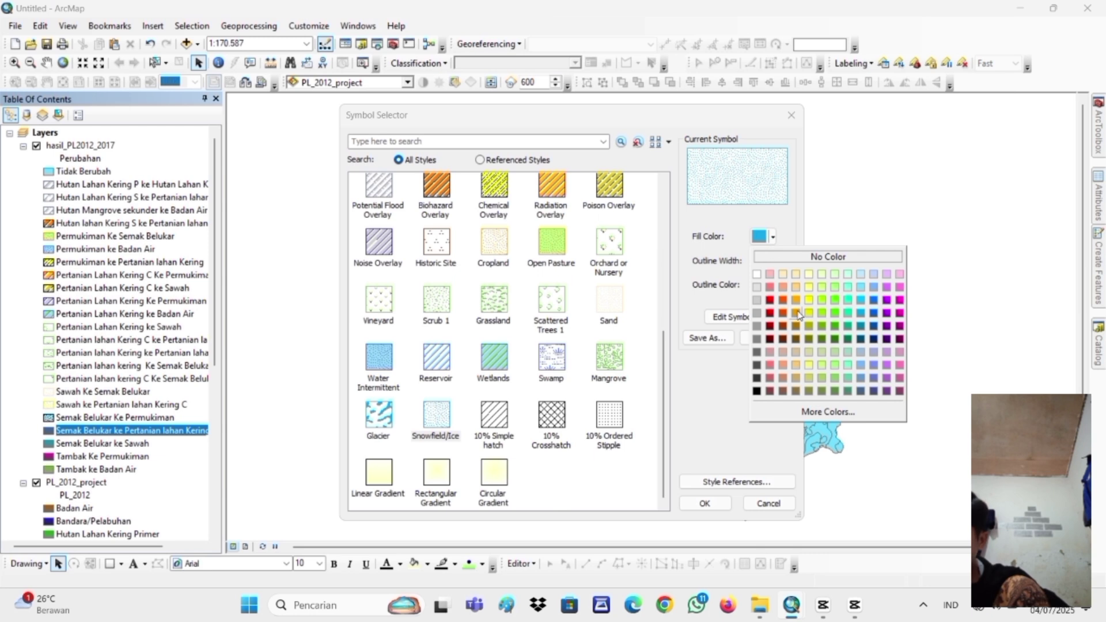
pyautogui.click(822, 312)
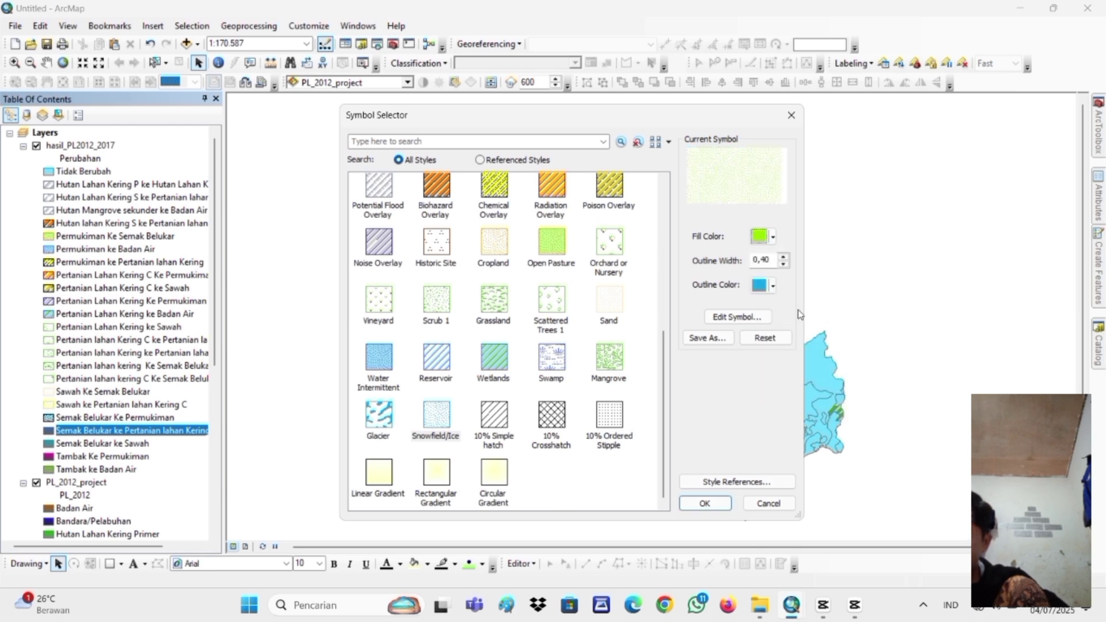
pyautogui.click(771, 286)
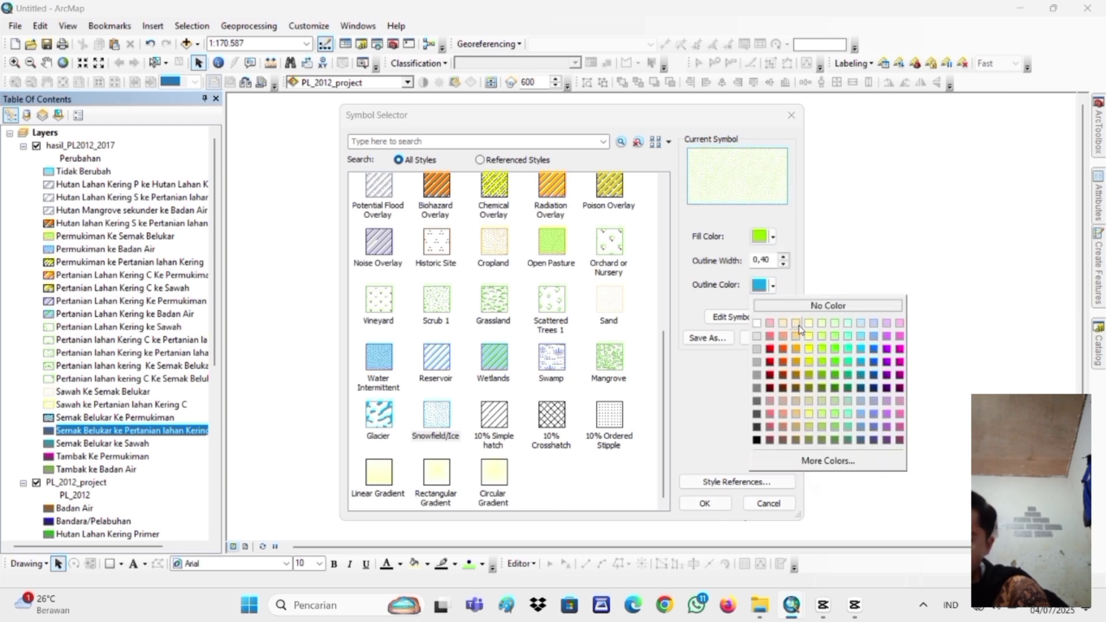
pyautogui.click(822, 360)
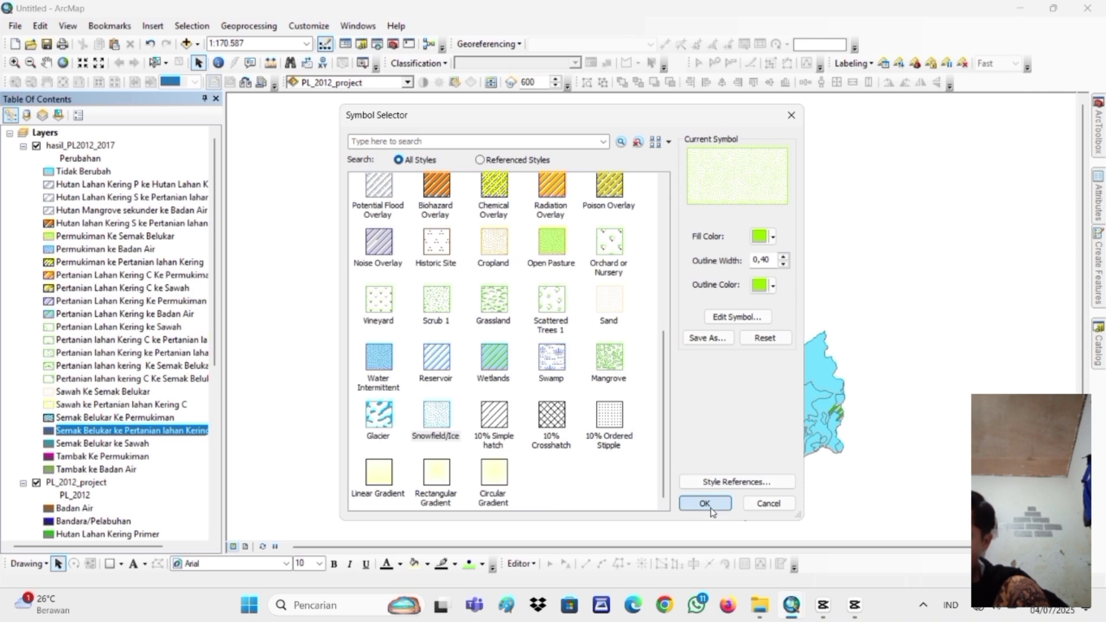
pyautogui.click(705, 503)
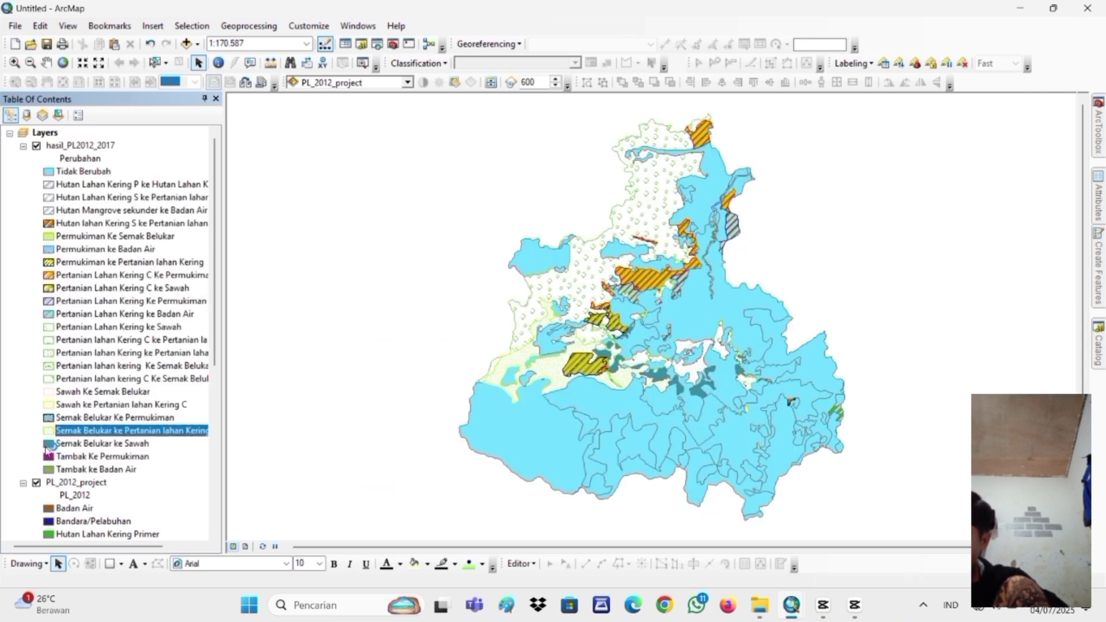
# Give Semak Belukar ke Sawah a Snowfield/Ice pattern with pale green fill and Peridot Green outline
pyautogui.click(49, 444)
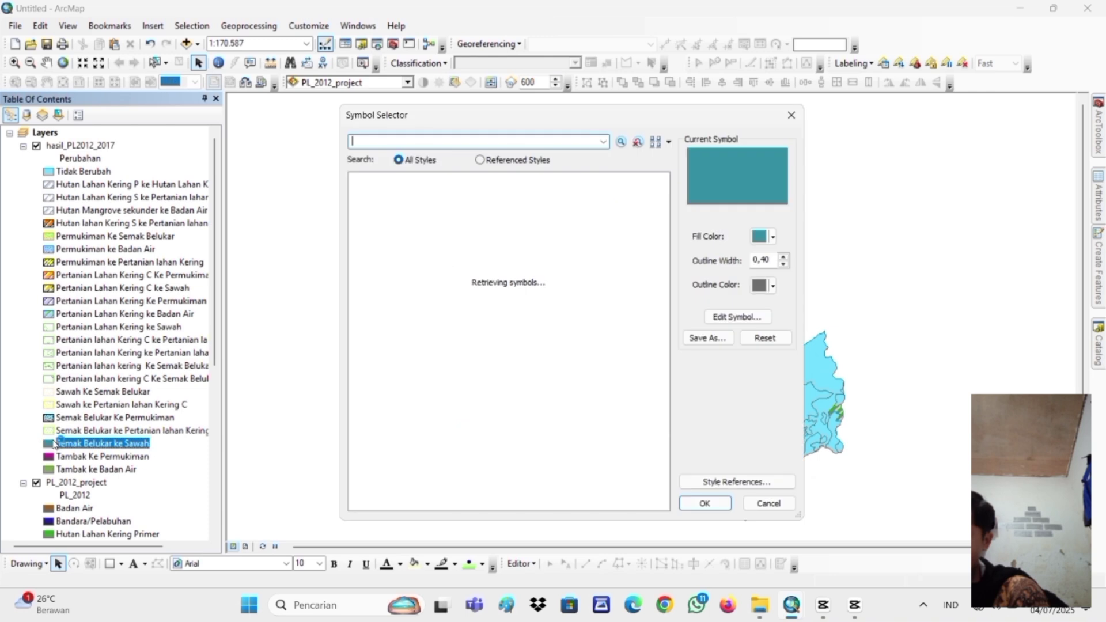
pyautogui.scroll(-3, 419, 374)
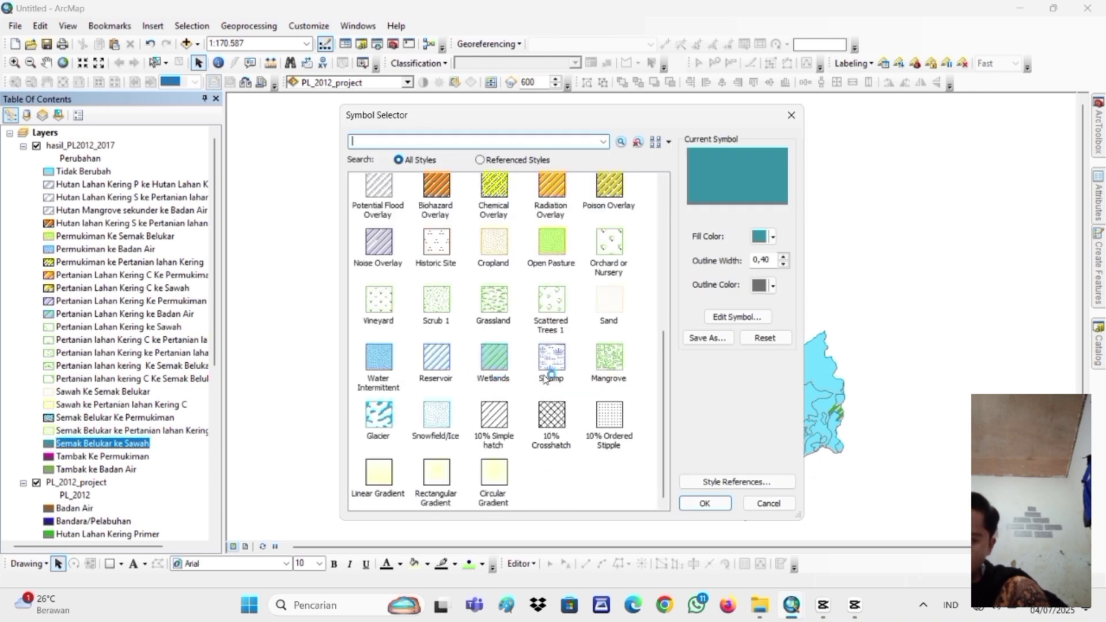
pyautogui.click(485, 421)
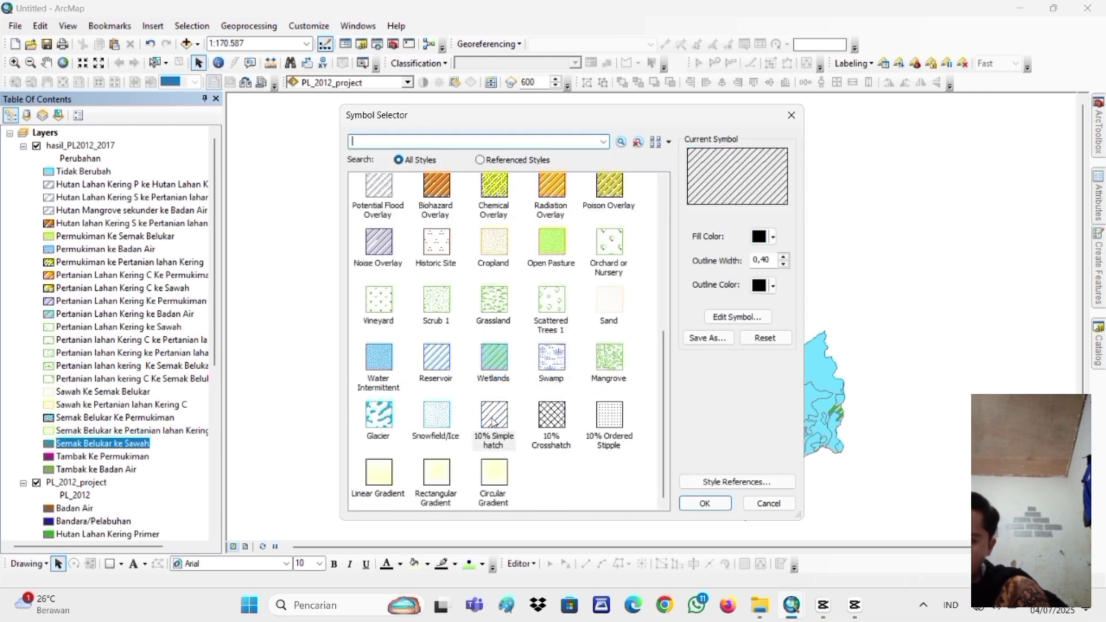
pyautogui.click(453, 419)
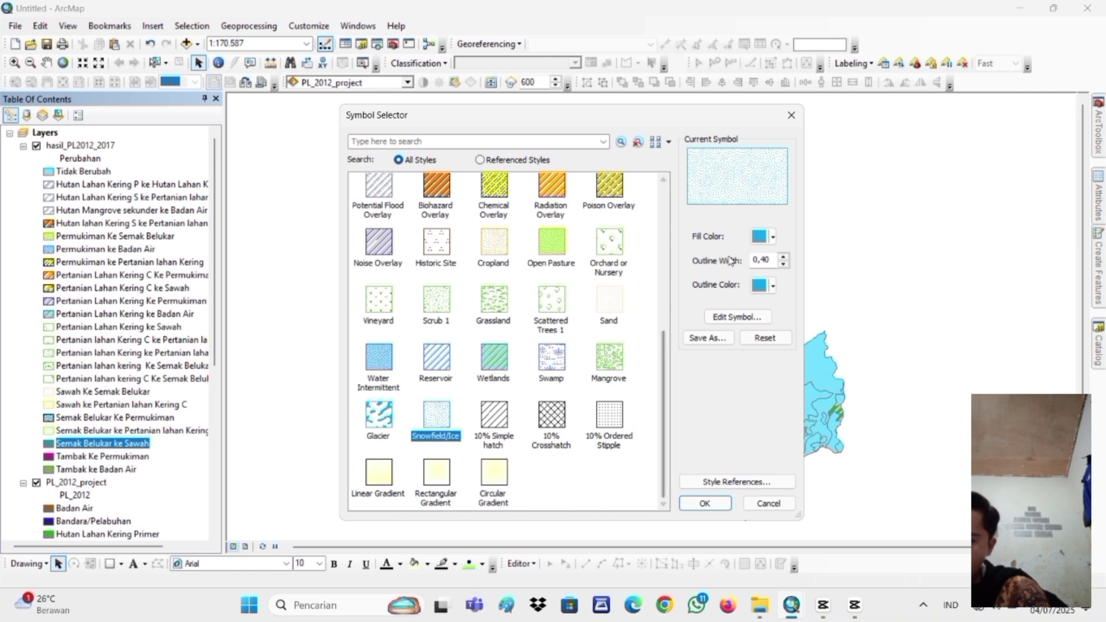
pyautogui.click(761, 237)
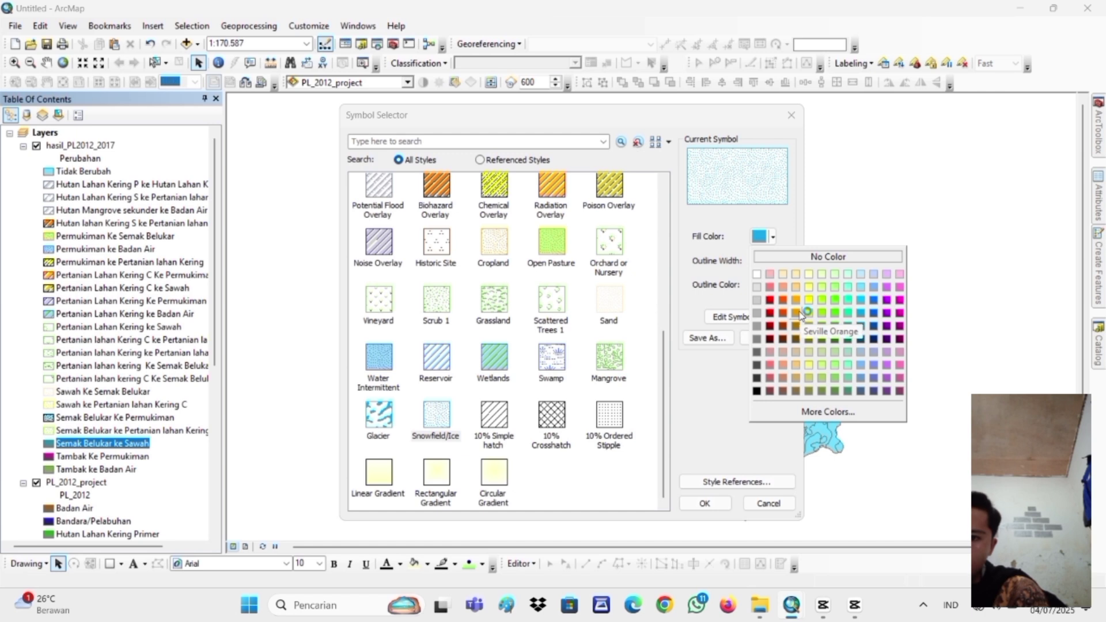
pyautogui.click(835, 274)
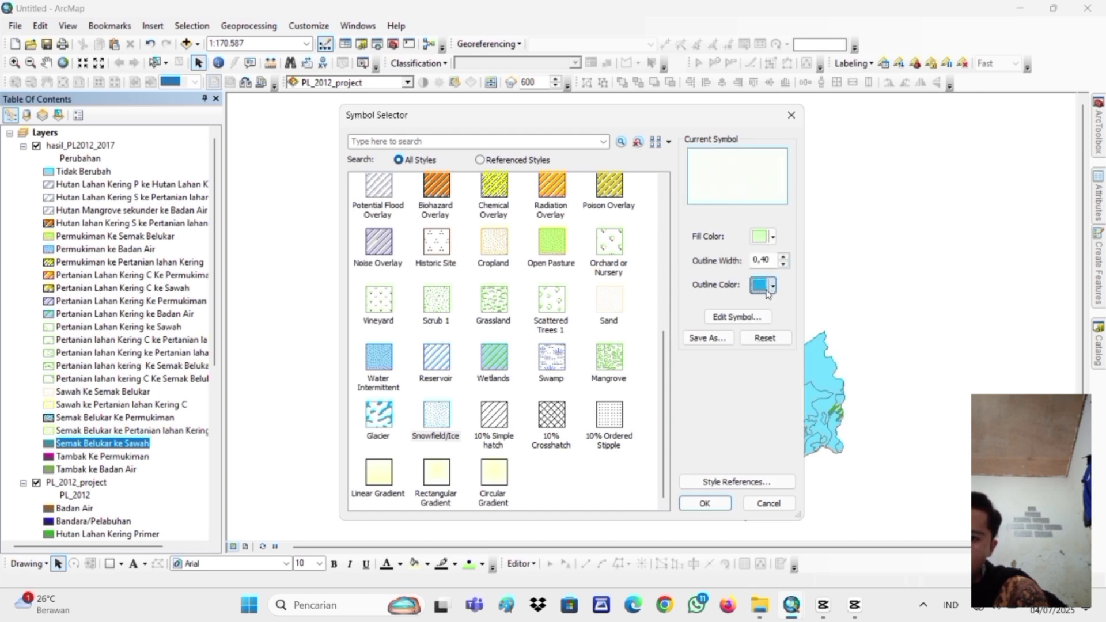
pyautogui.click(772, 284)
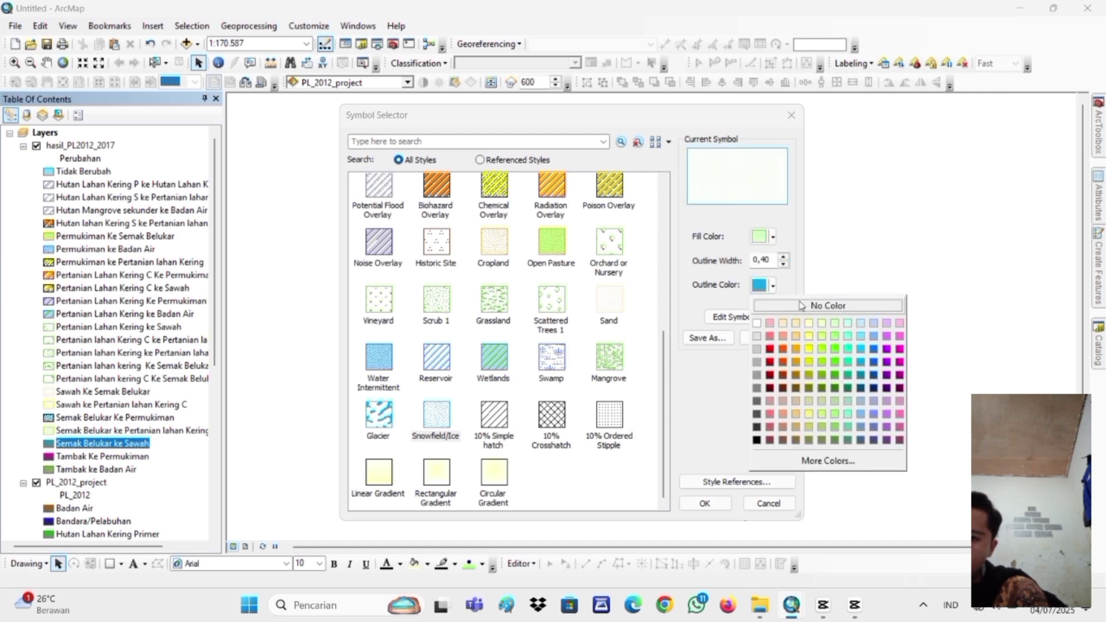
pyautogui.click(822, 350)
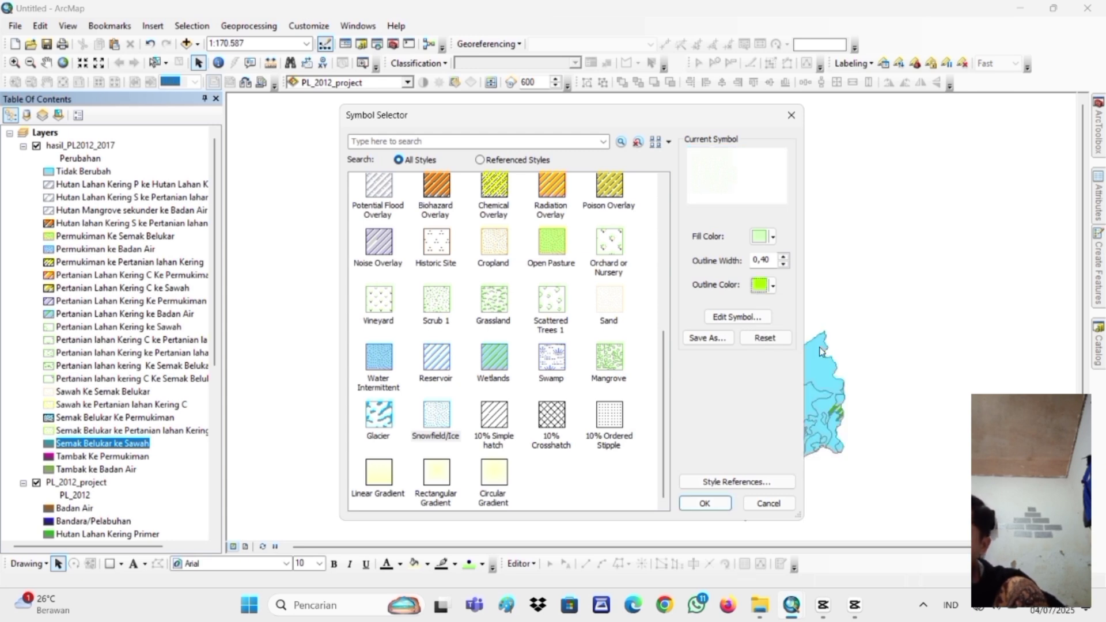
pyautogui.click(704, 505)
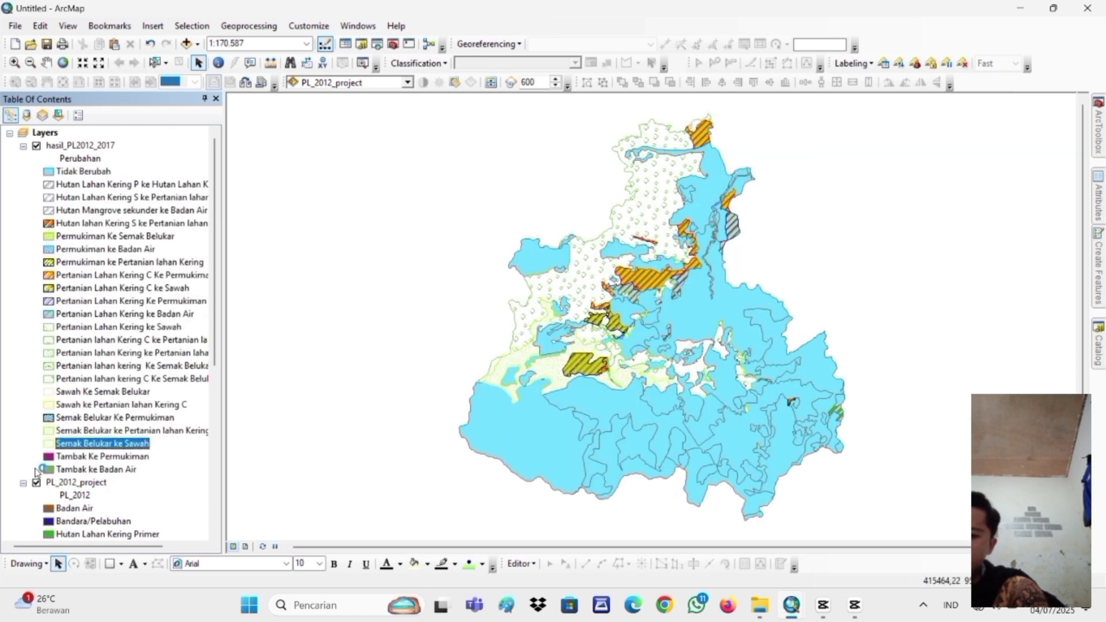
# Give Tambak Ke Permukiman a yellow 10% Crosshatch fill with a yellow outline
pyautogui.click(49, 457)
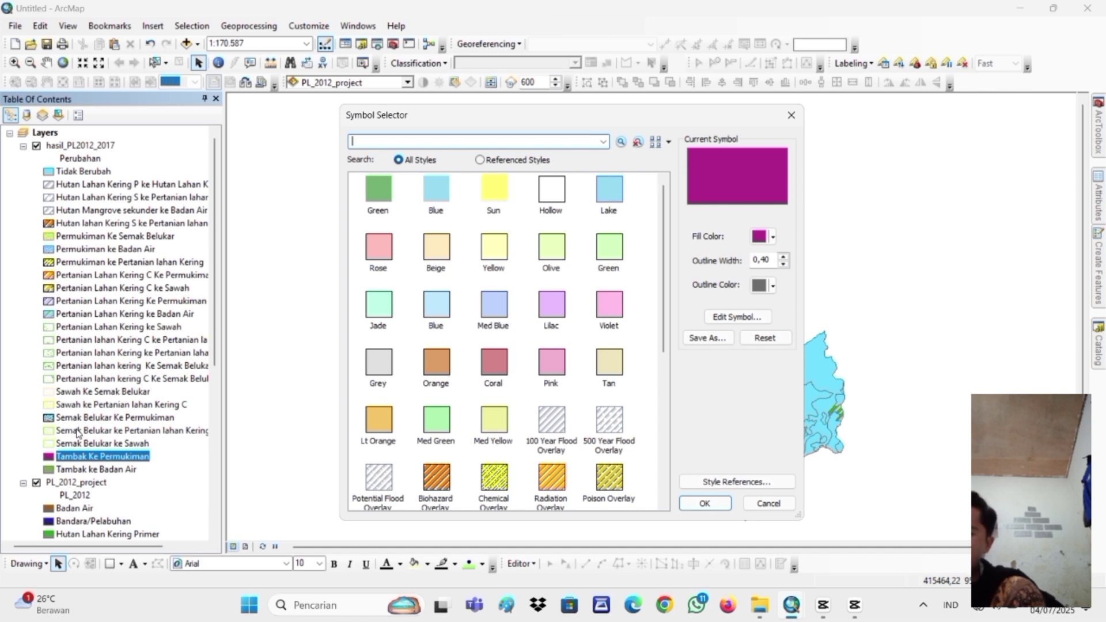
pyautogui.scroll(-5, 604, 306)
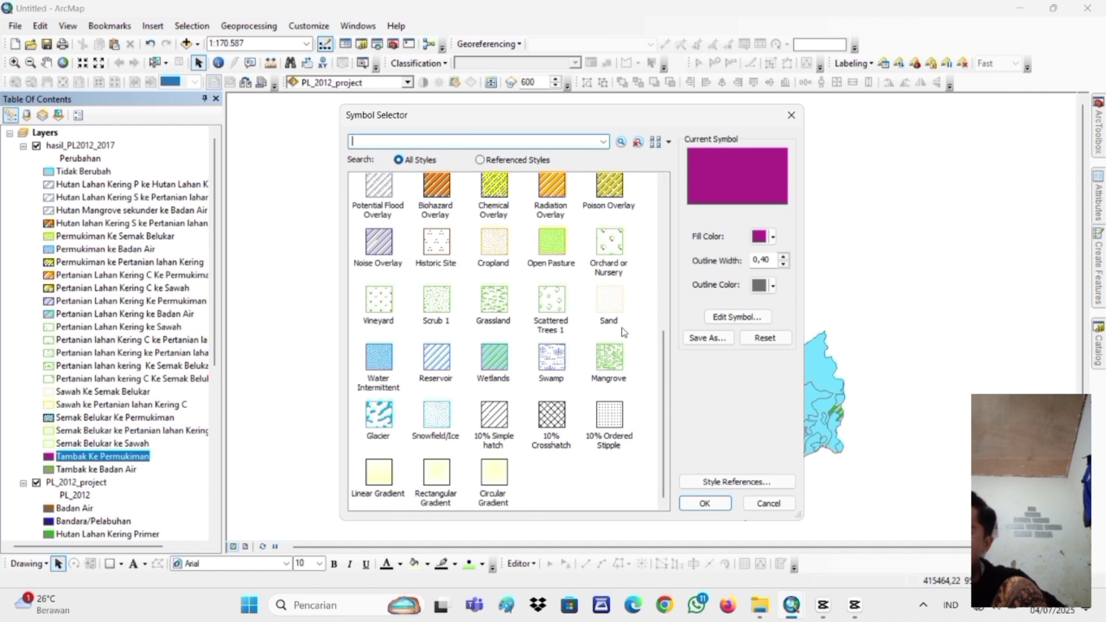
pyautogui.click(614, 357)
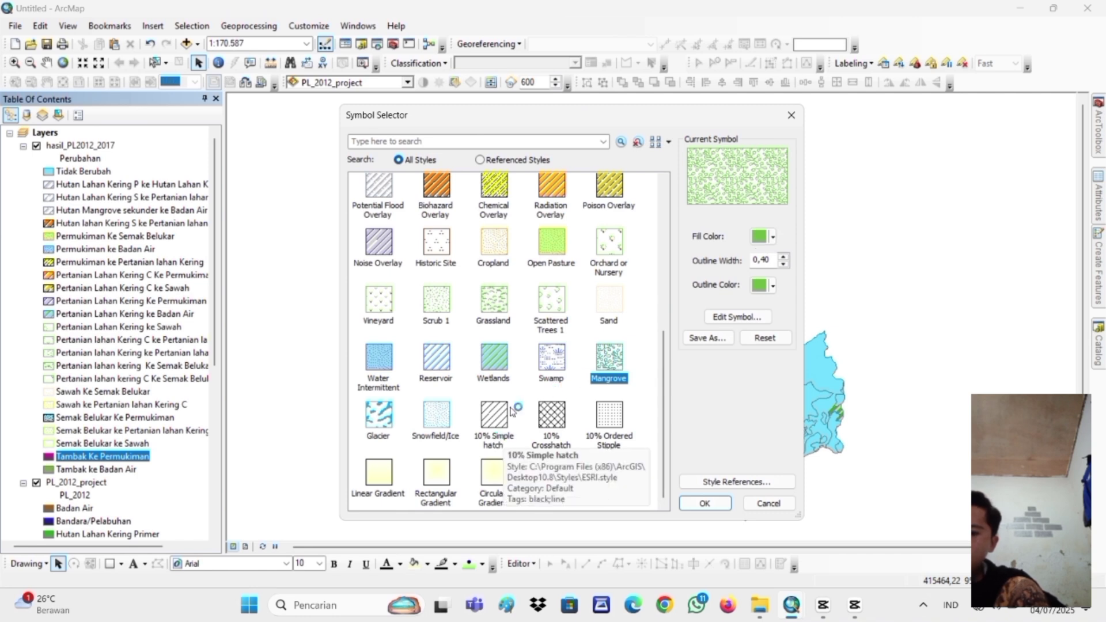
pyautogui.click(562, 421)
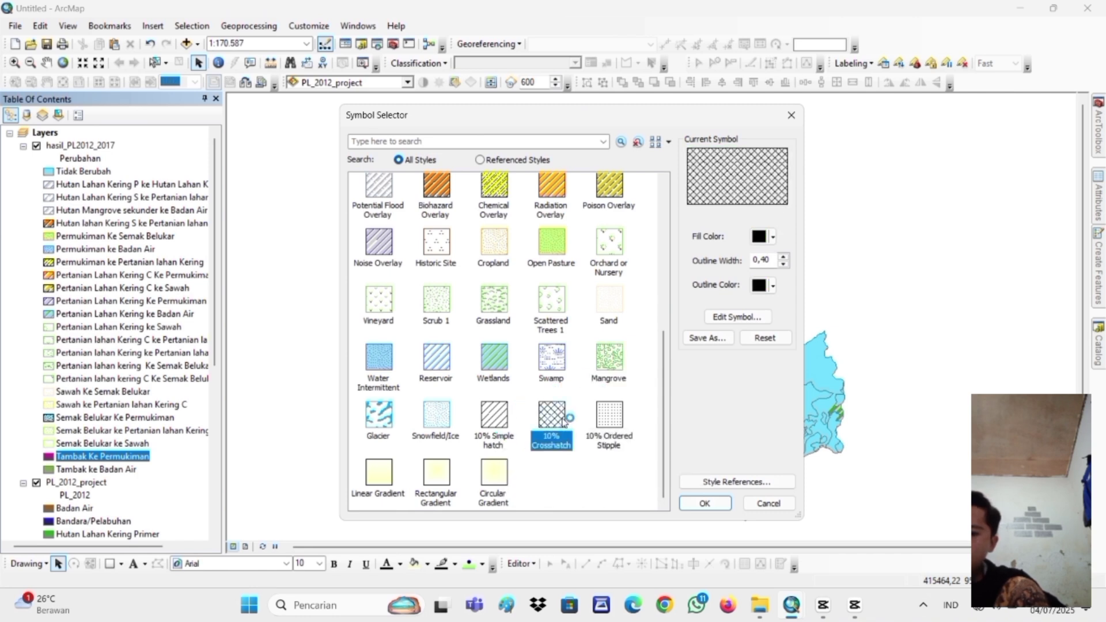
pyautogui.click(772, 237)
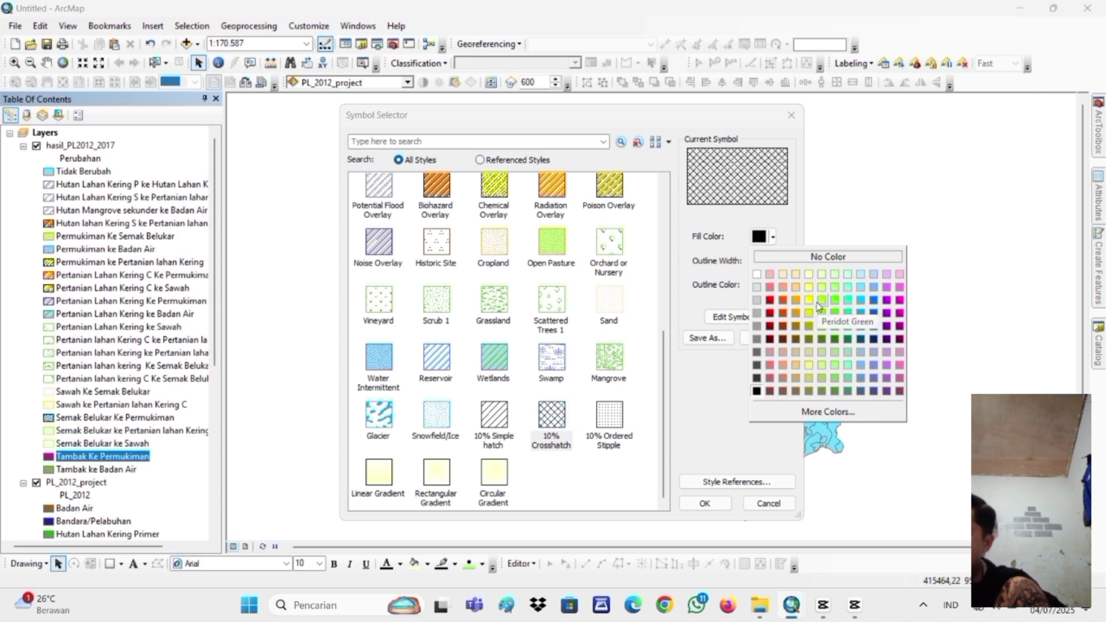
pyautogui.click(813, 311)
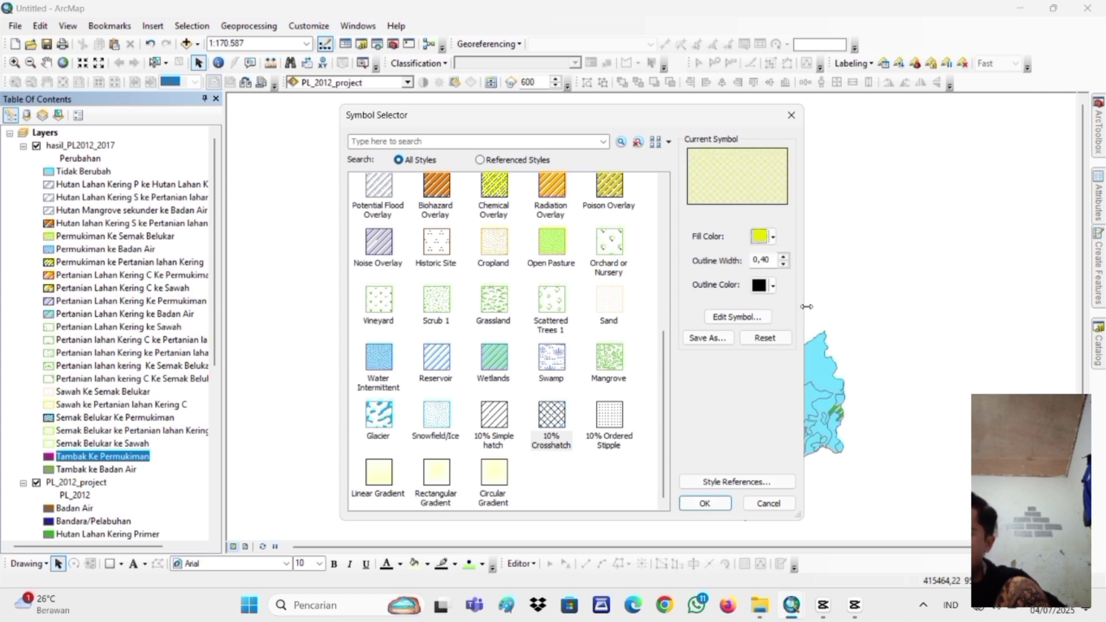
pyautogui.click(773, 285)
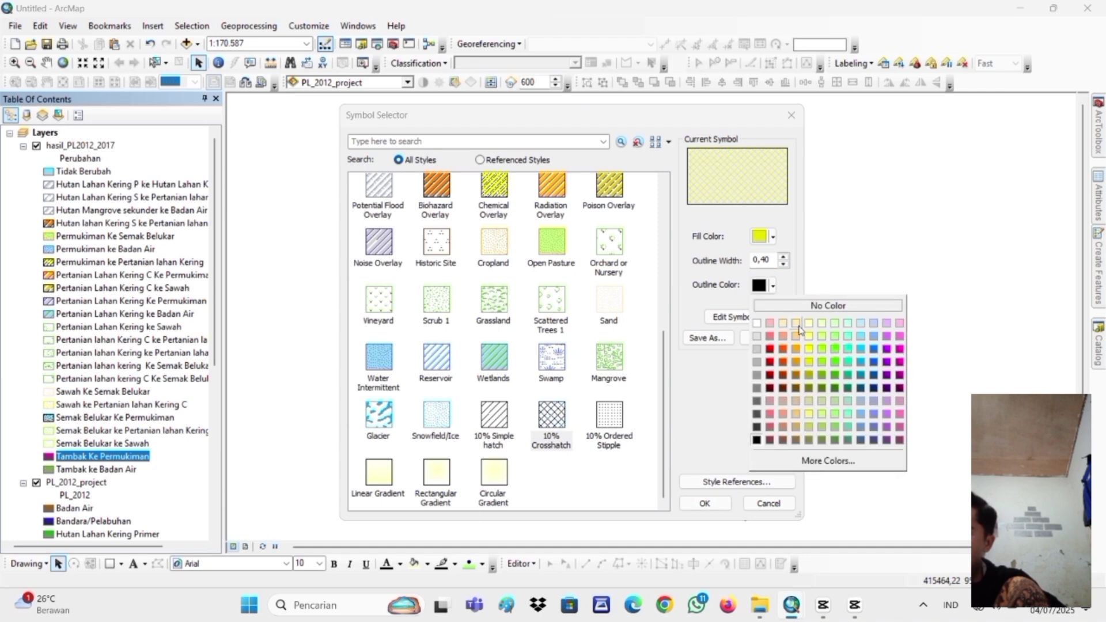
pyautogui.click(814, 357)
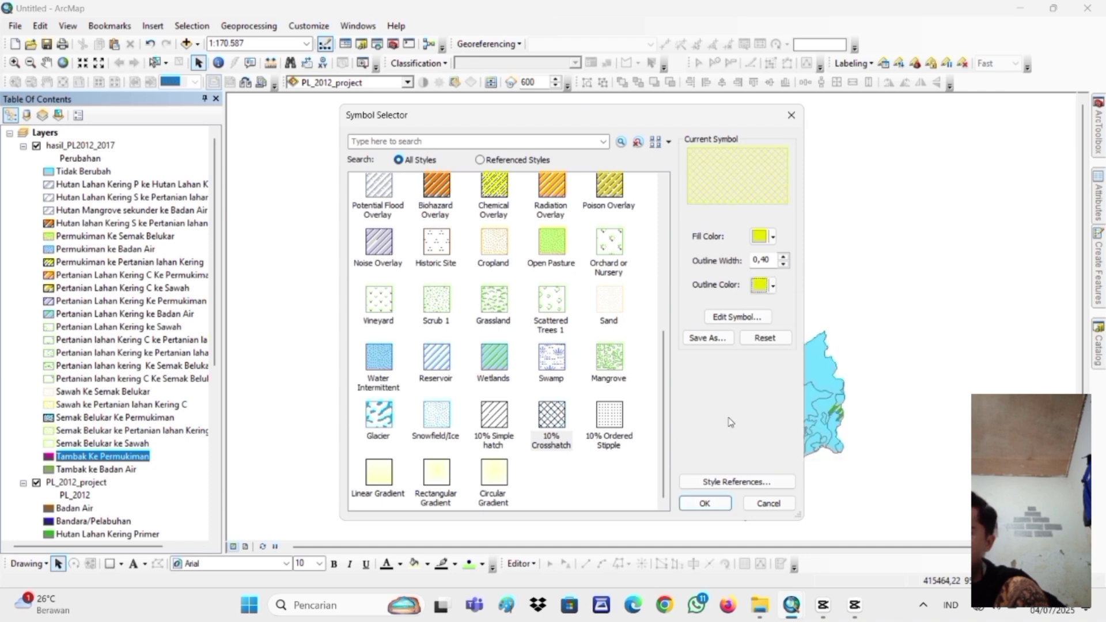
pyautogui.click(700, 504)
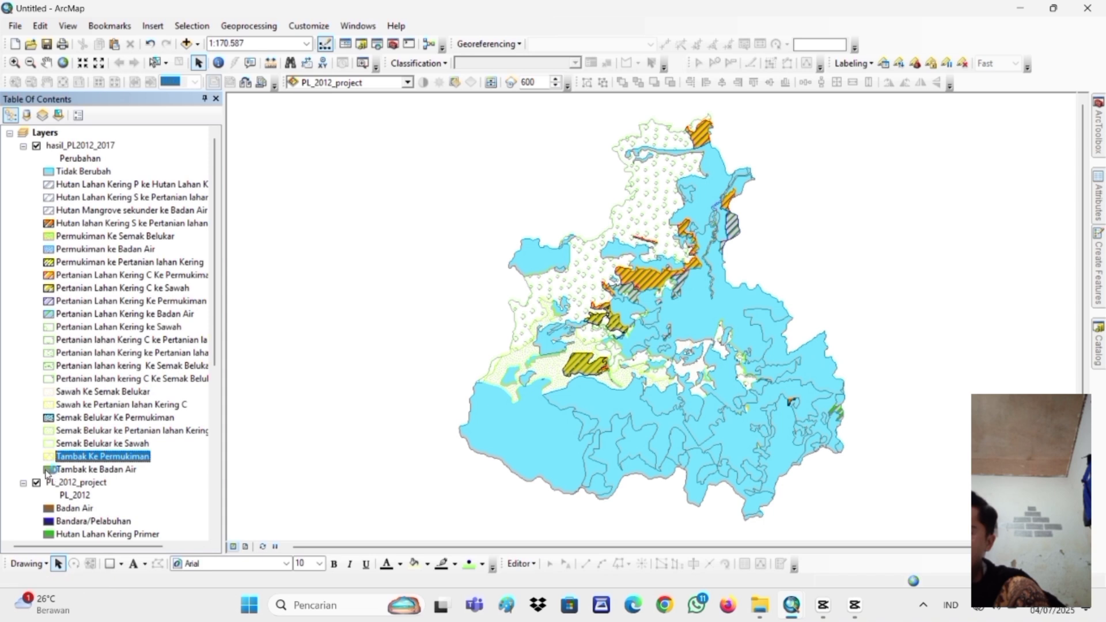
# Give Tambak ke Badan Air a light mint-green 10% Simple hatch with a mint-green outline
pyautogui.scroll(-2, 585, 378)
pyautogui.scroll(-2, 585, 378)
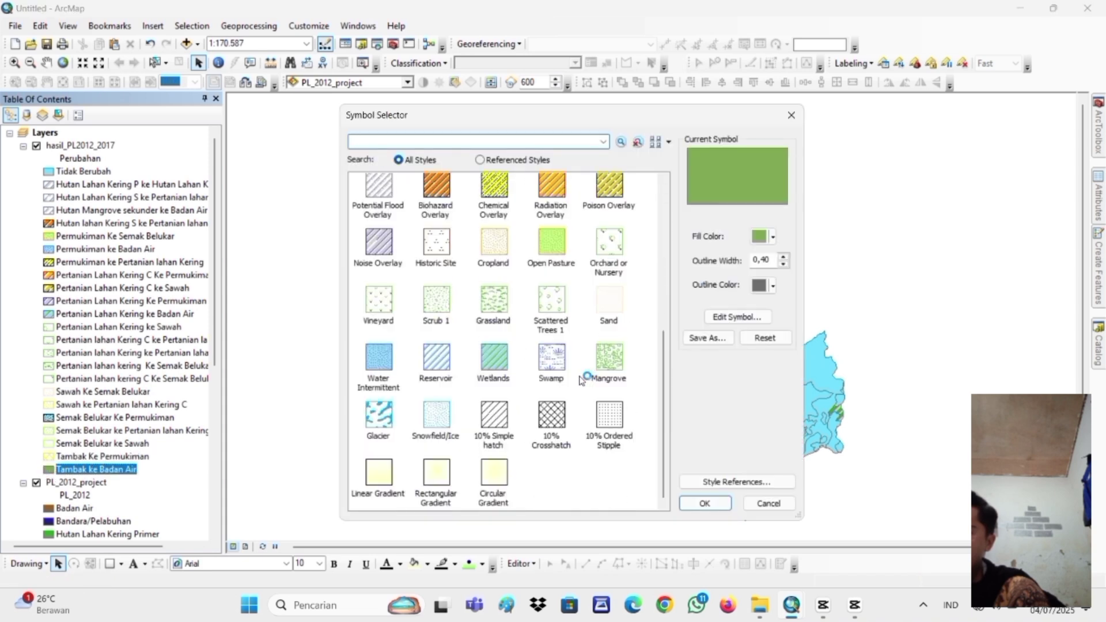
pyautogui.click(487, 427)
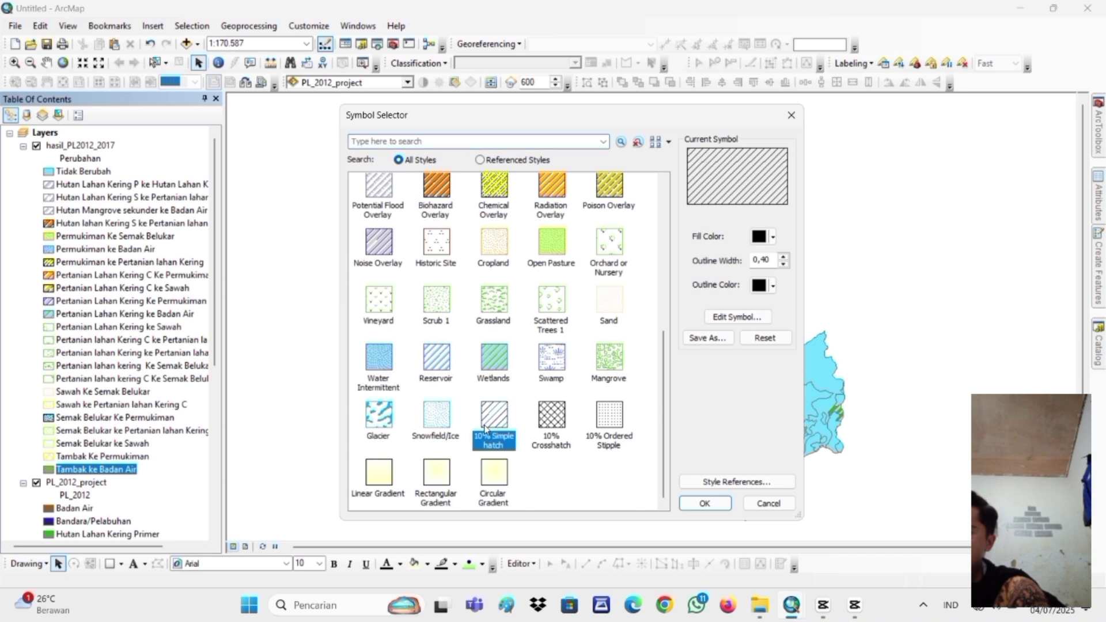
pyautogui.click(774, 237)
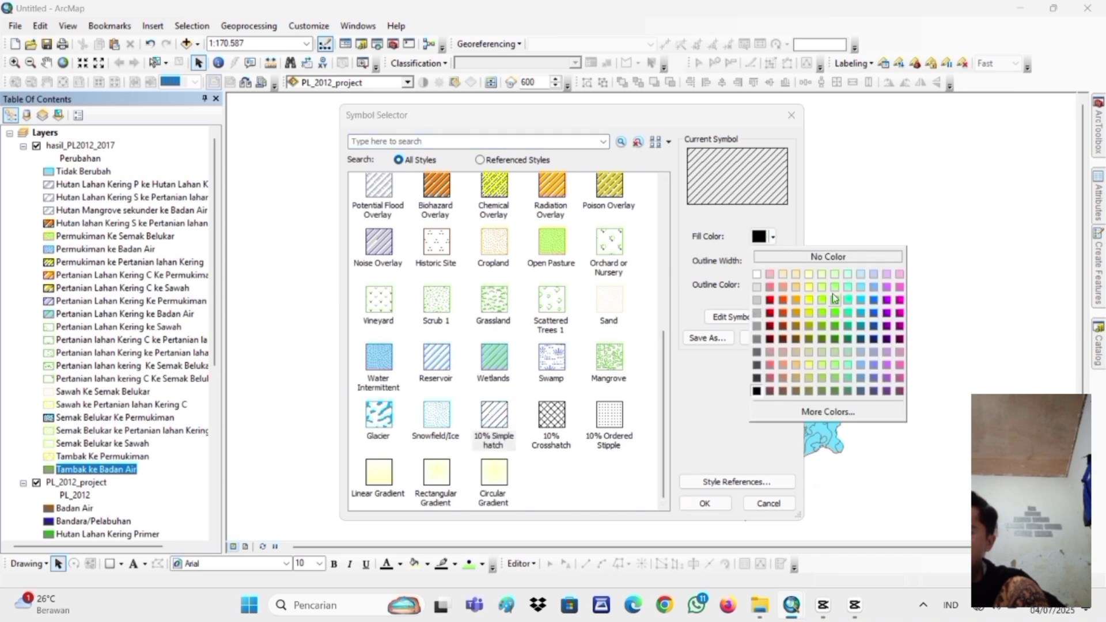
pyautogui.click(834, 298)
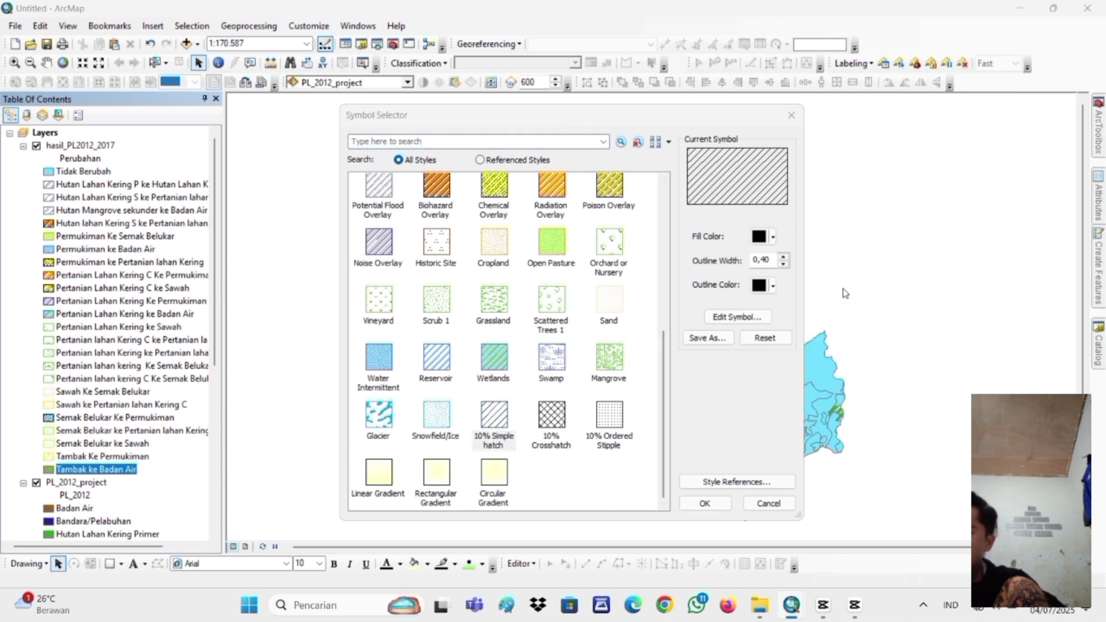
pyautogui.click(773, 286)
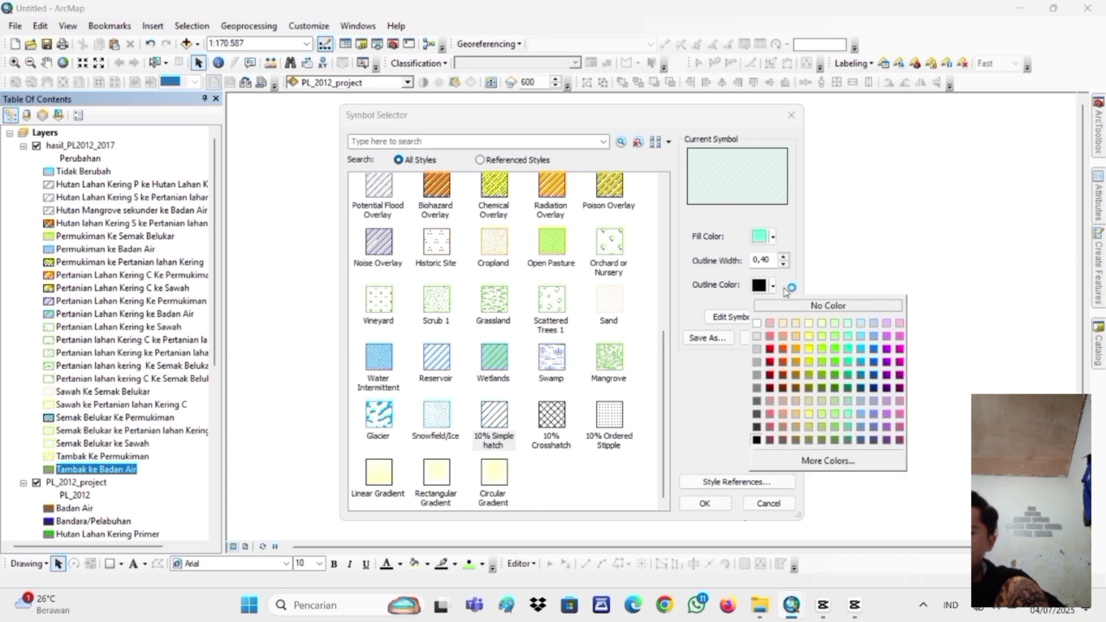
pyautogui.click(854, 337)
pyautogui.click(704, 504)
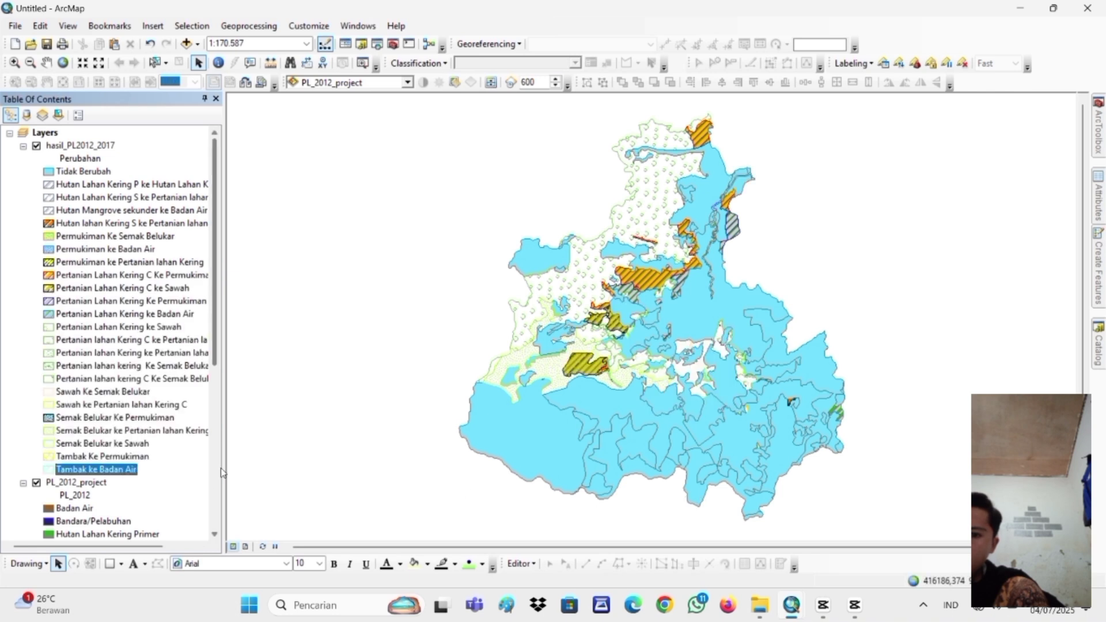
# For the Badan Air symbol, add Style Peta Desa.style to the referenced styles
pyautogui.scroll(-3, 101, 470)
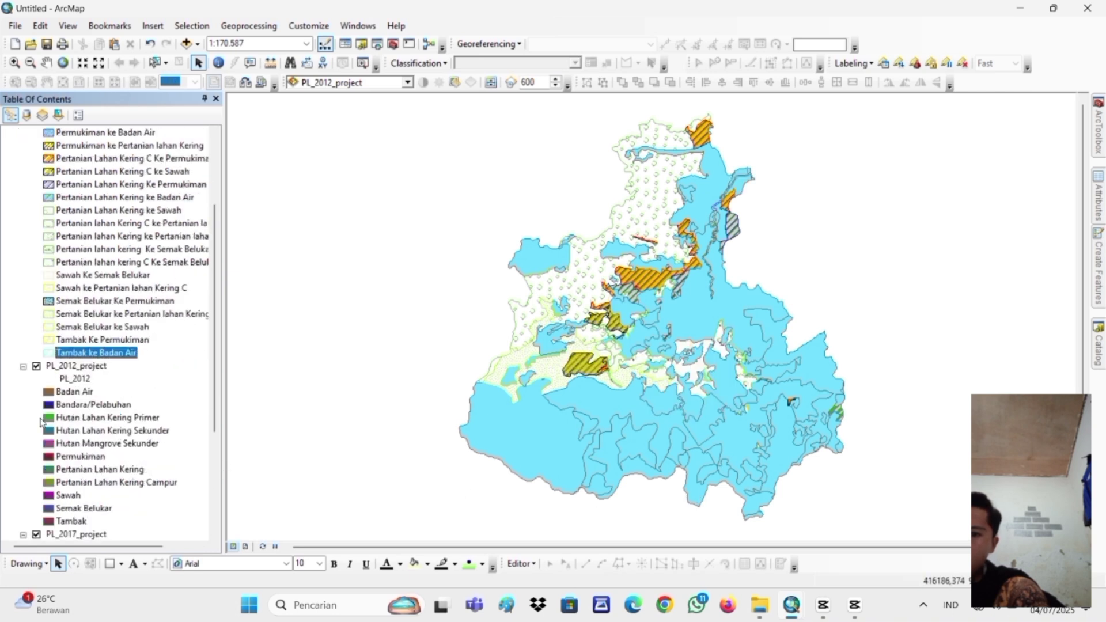
pyautogui.doubleClick(49, 394)
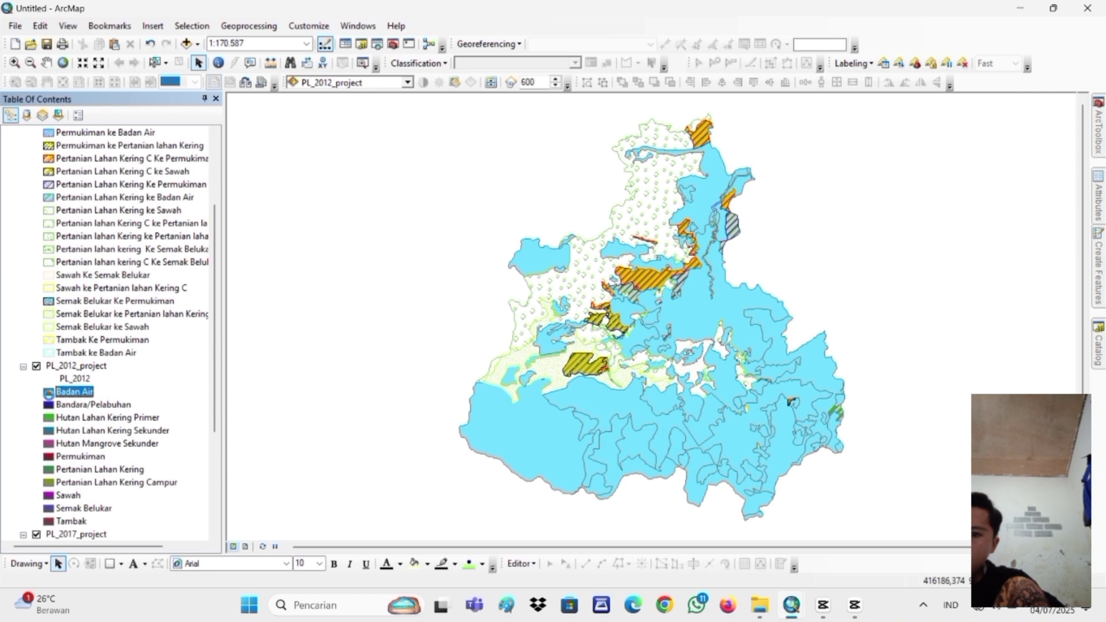
pyautogui.scroll(-5, 548, 271)
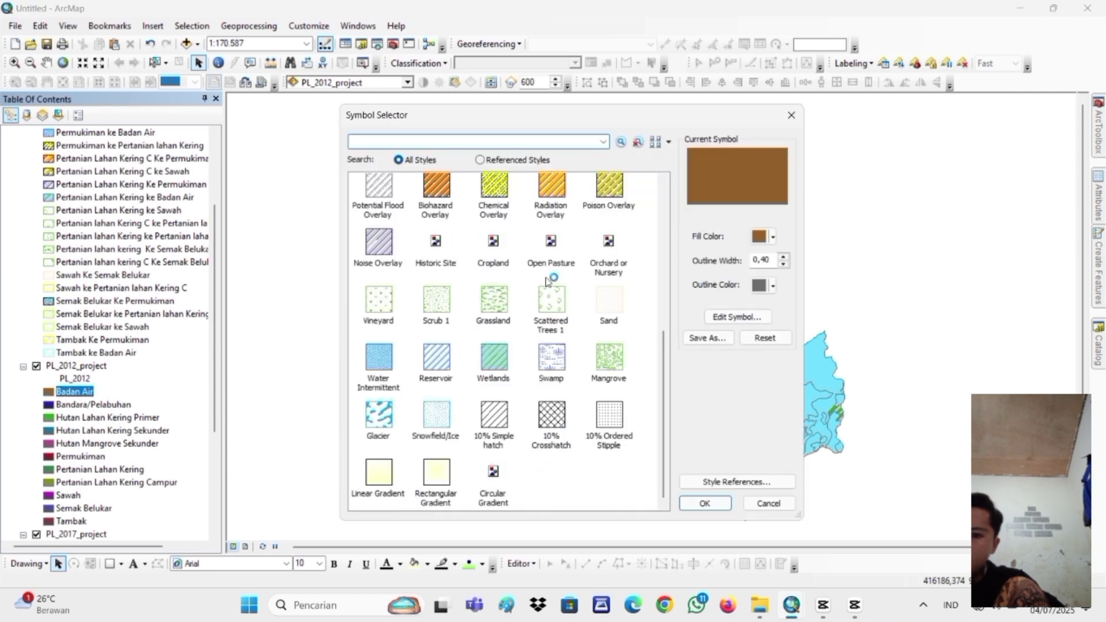
pyautogui.click(480, 160)
pyautogui.click(743, 482)
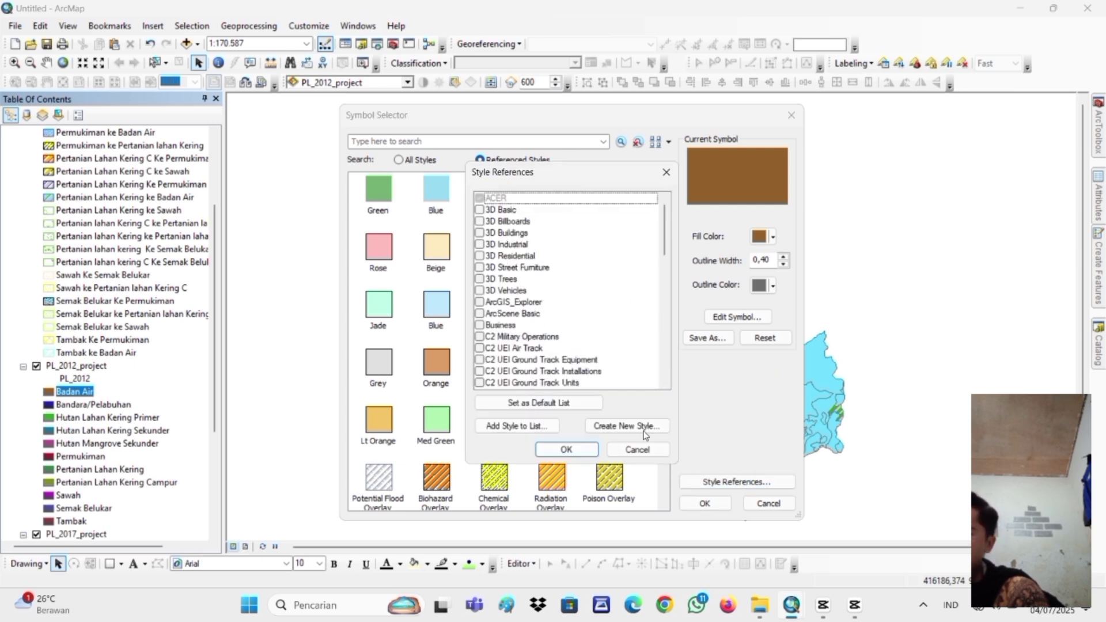
pyautogui.click(526, 427)
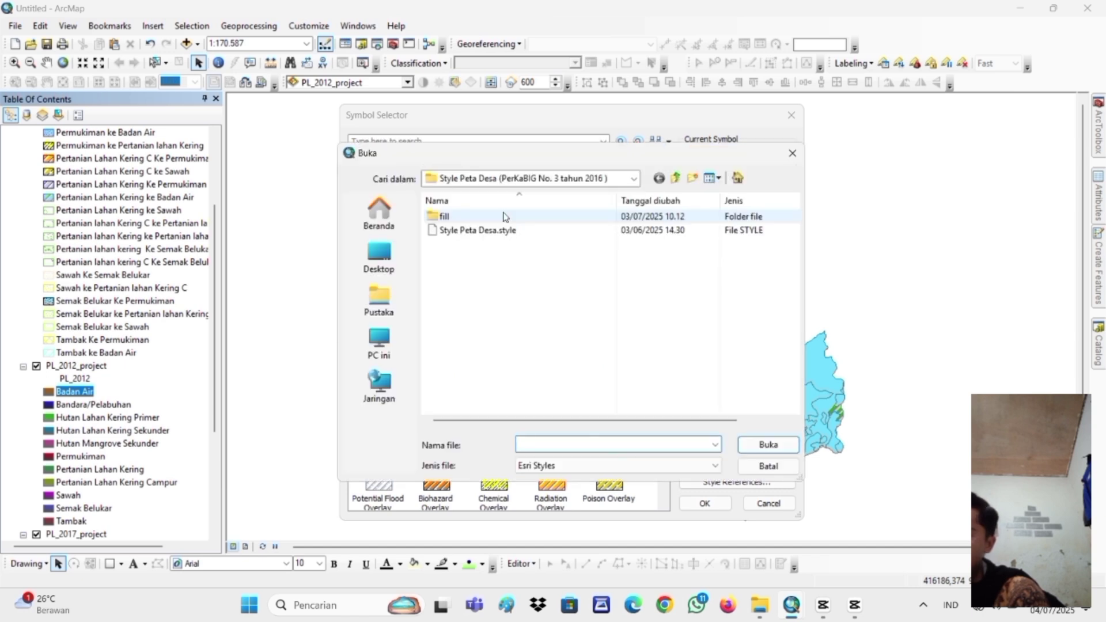
pyautogui.click(510, 230)
pyautogui.click(783, 449)
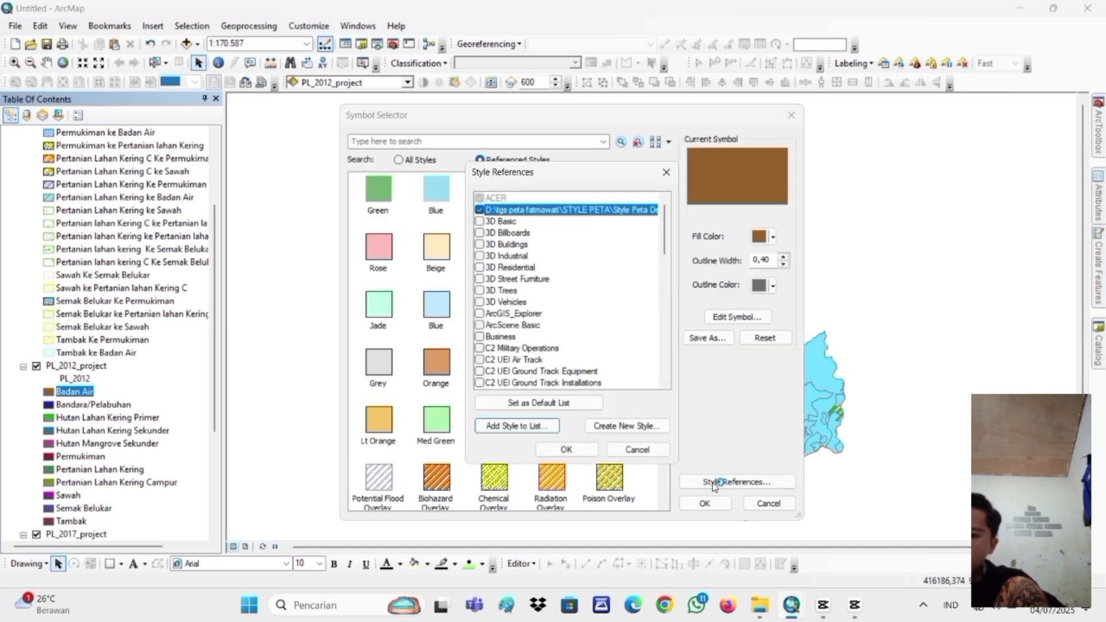
pyautogui.click(566, 450)
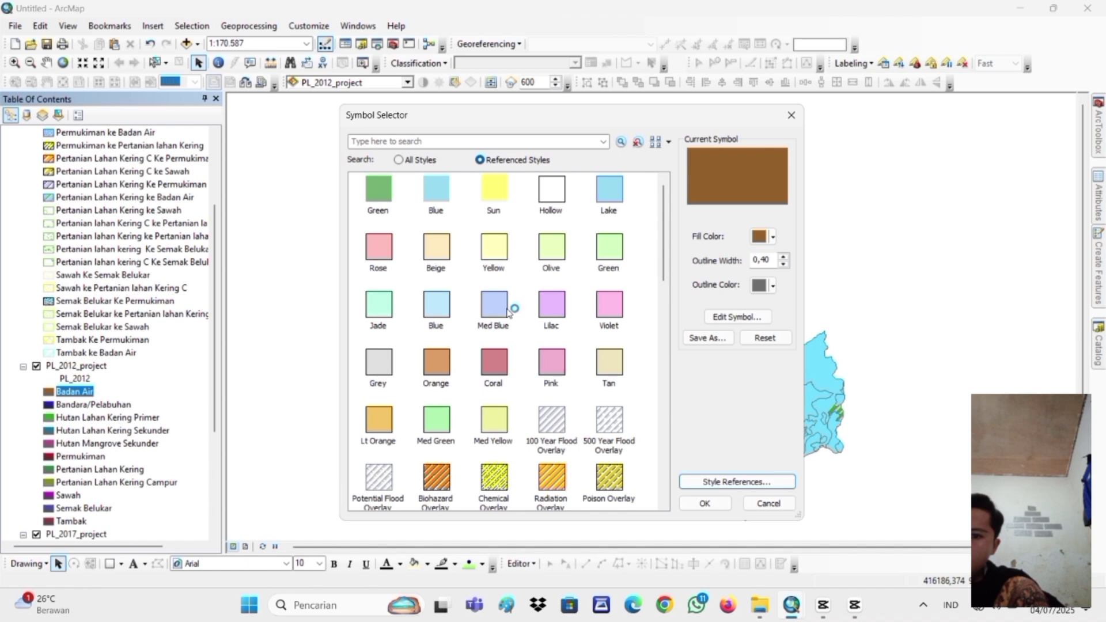
# Add Juknis_Peta_290817.style from the Simbologi Juknis folder to the referenced styles
pyautogui.scroll(-3, 486, 274)
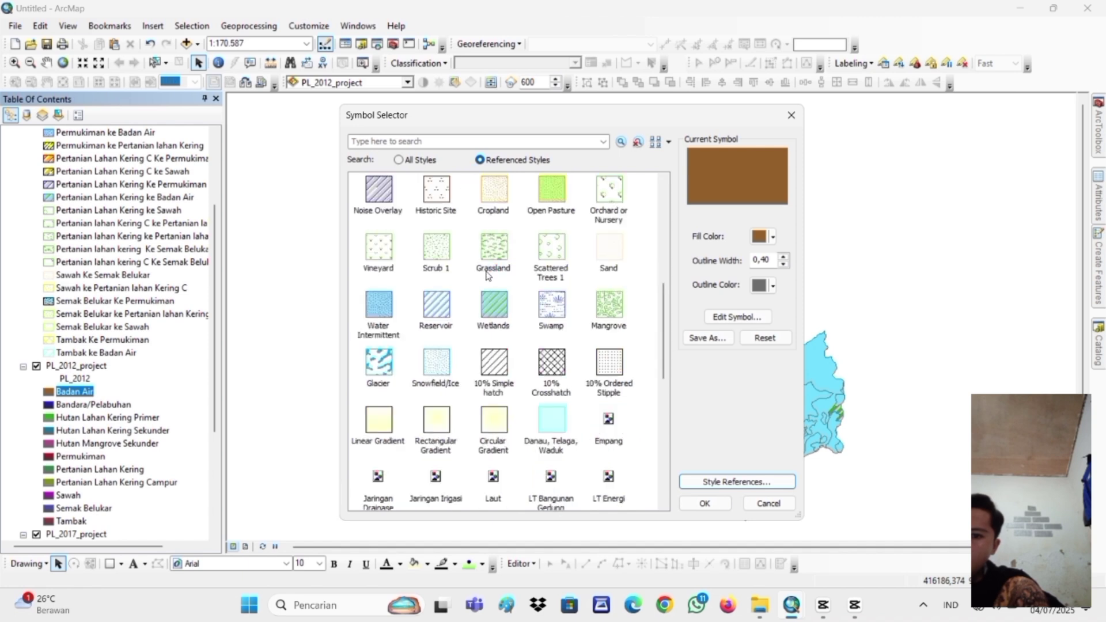
pyautogui.scroll(-5, 487, 274)
pyautogui.scroll(3, 487, 282)
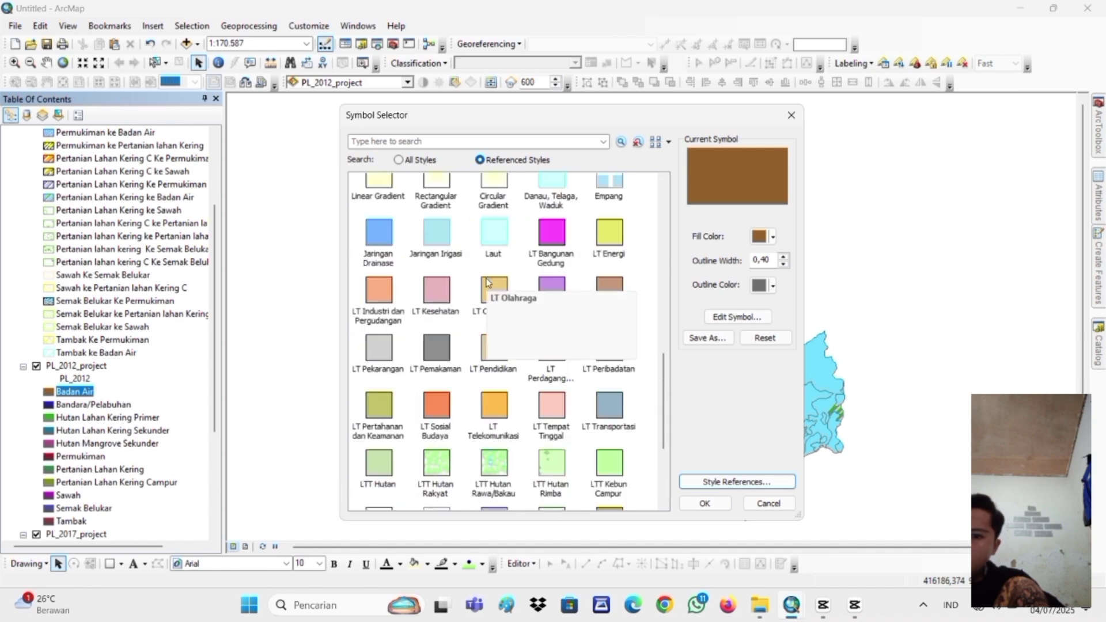
pyautogui.scroll(3, 487, 282)
pyautogui.scroll(-5, 487, 284)
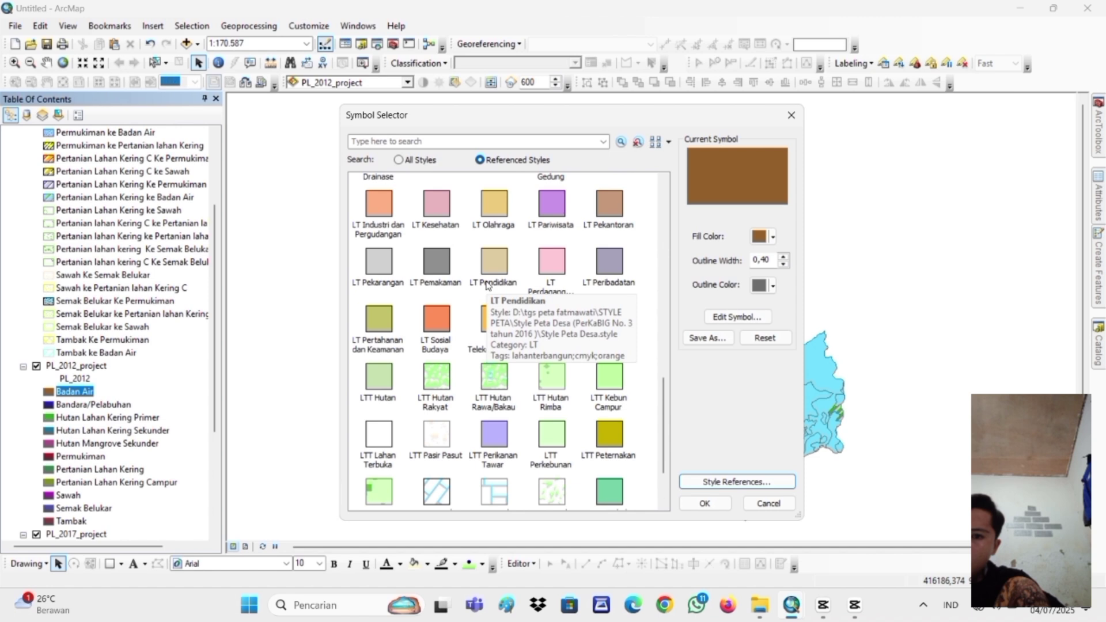
pyautogui.scroll(2, 487, 284)
pyautogui.scroll(-4, 487, 285)
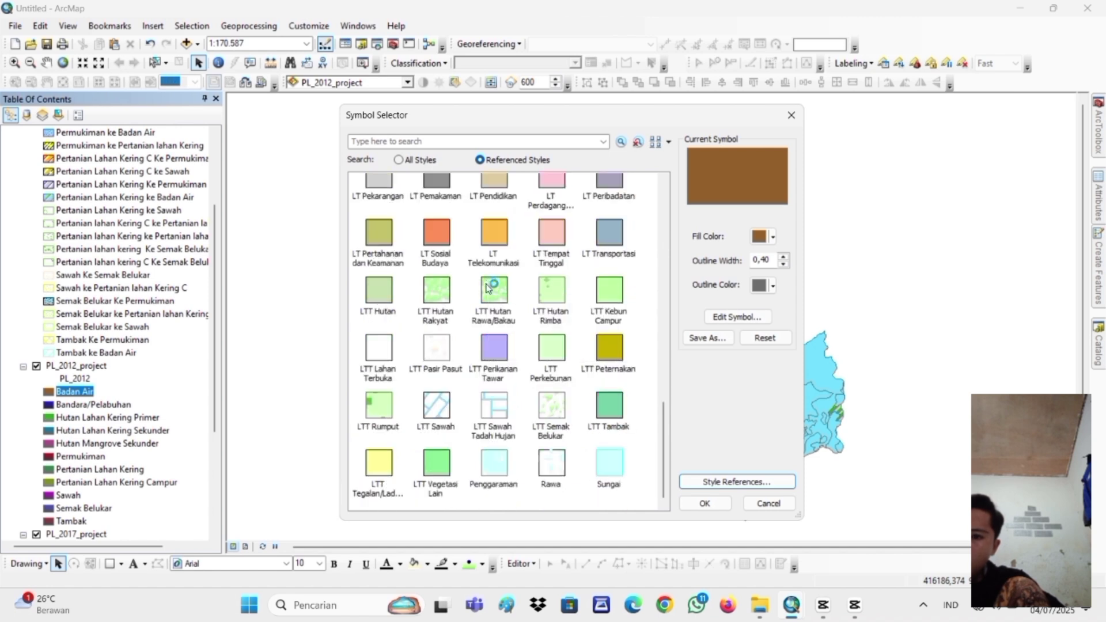
pyautogui.click(711, 481)
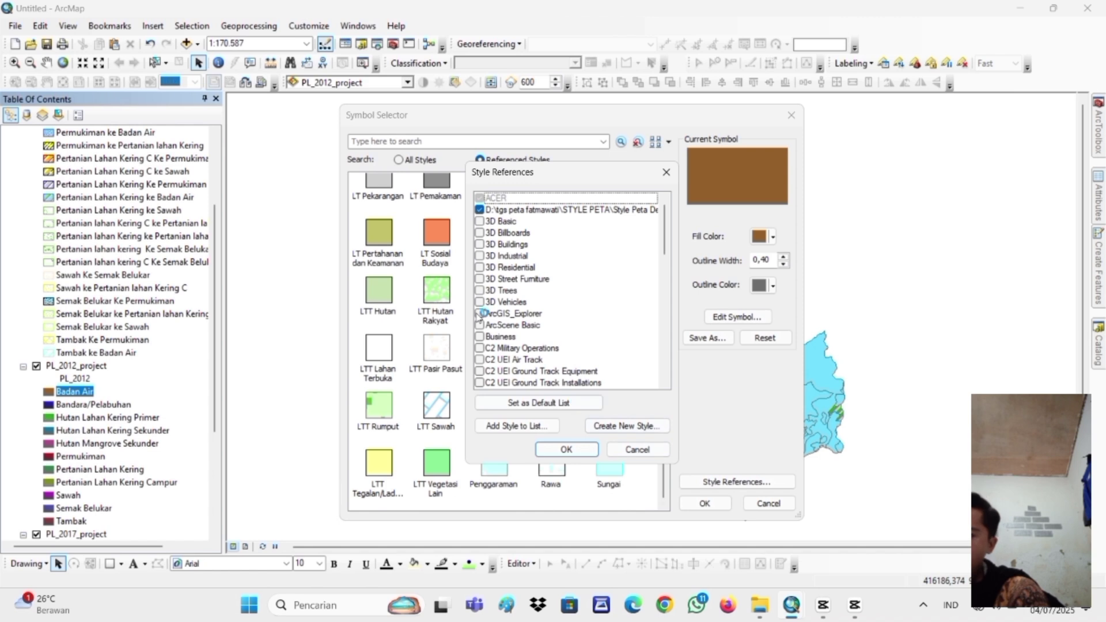
pyautogui.click(536, 429)
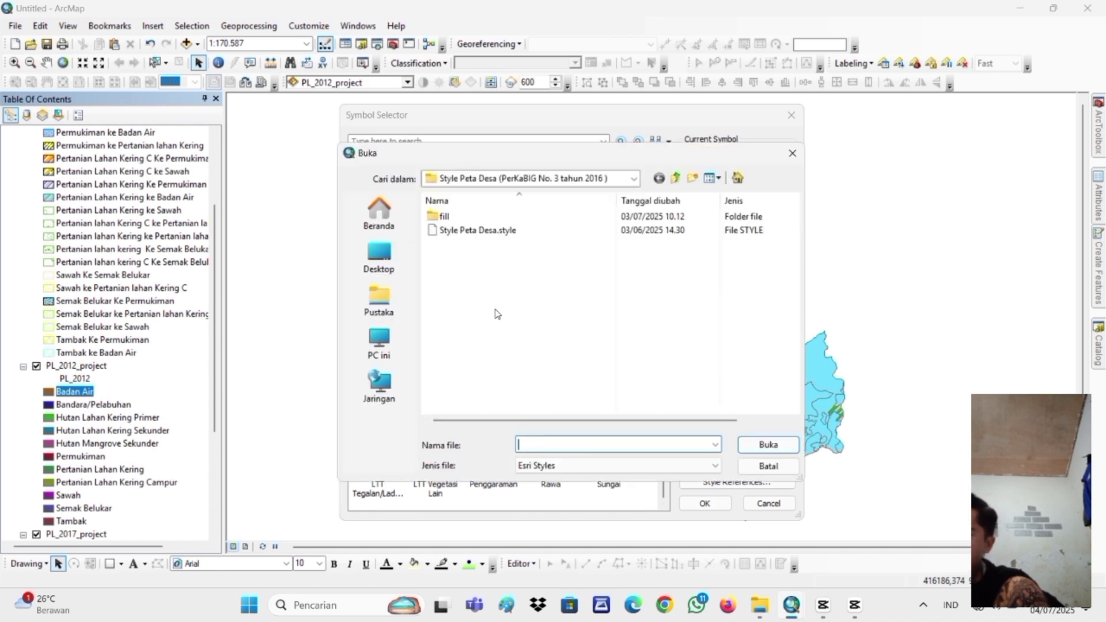
pyautogui.click(677, 181)
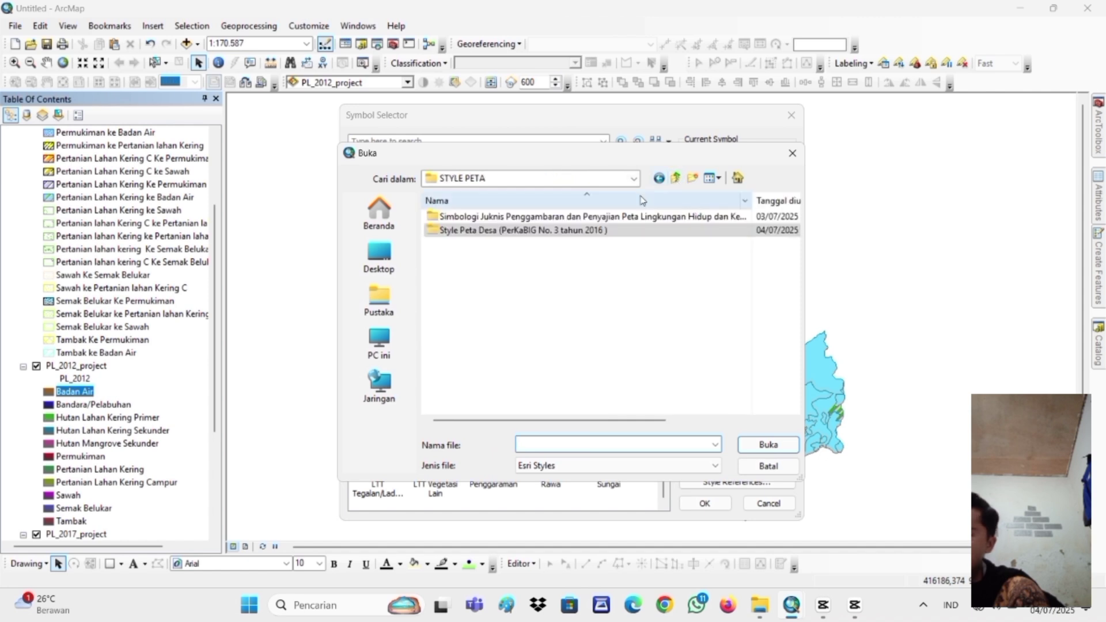
pyautogui.click(565, 219)
pyautogui.doubleClick(564, 218)
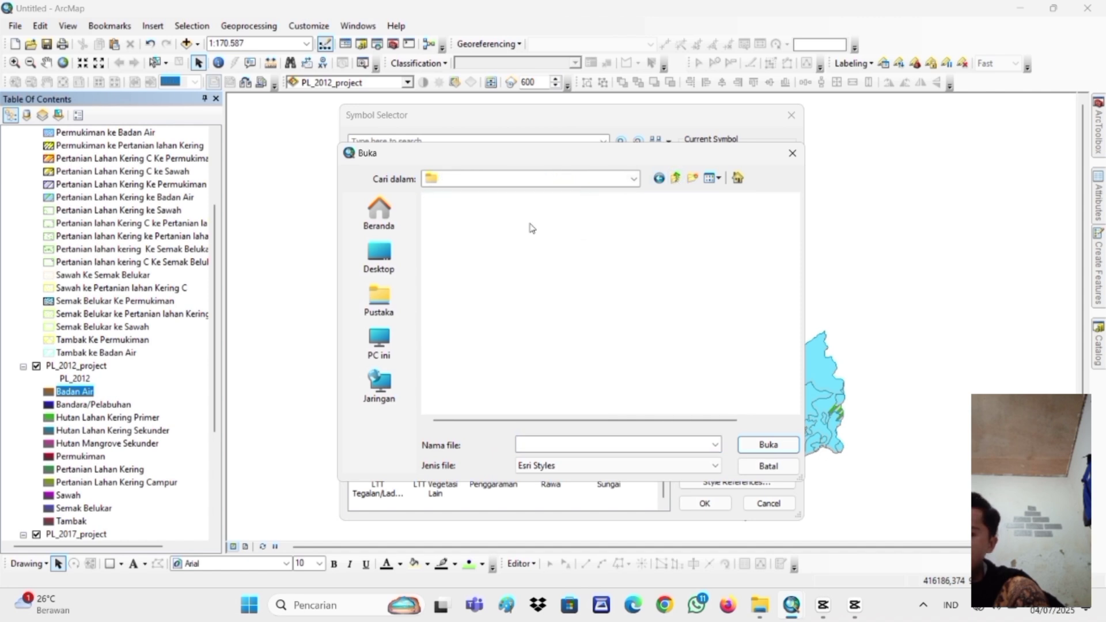
pyautogui.click(494, 219)
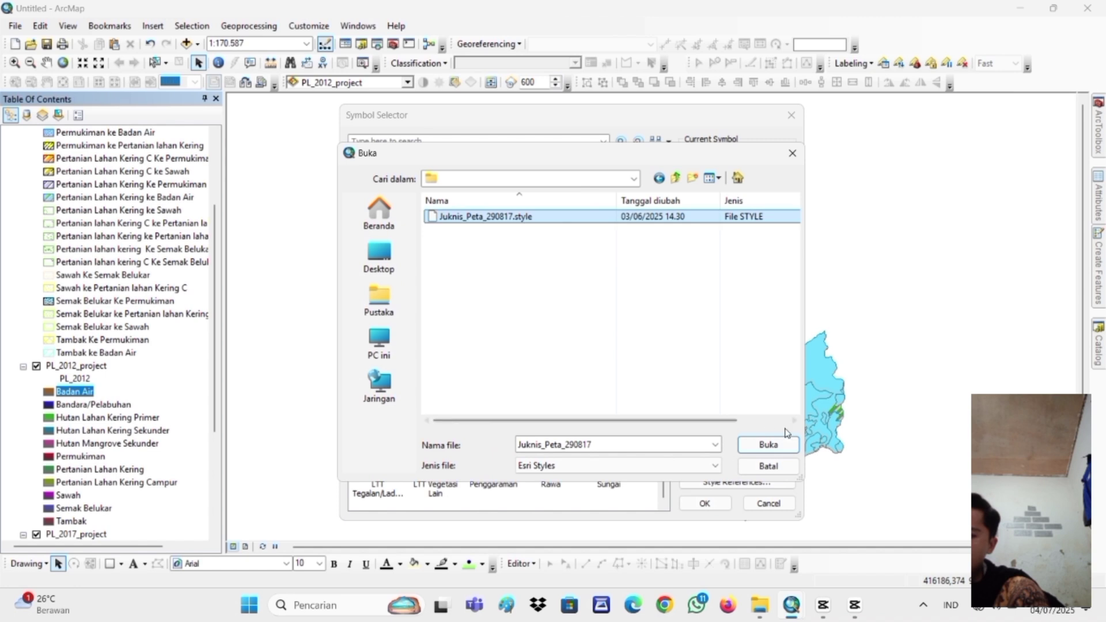
pyautogui.click(766, 447)
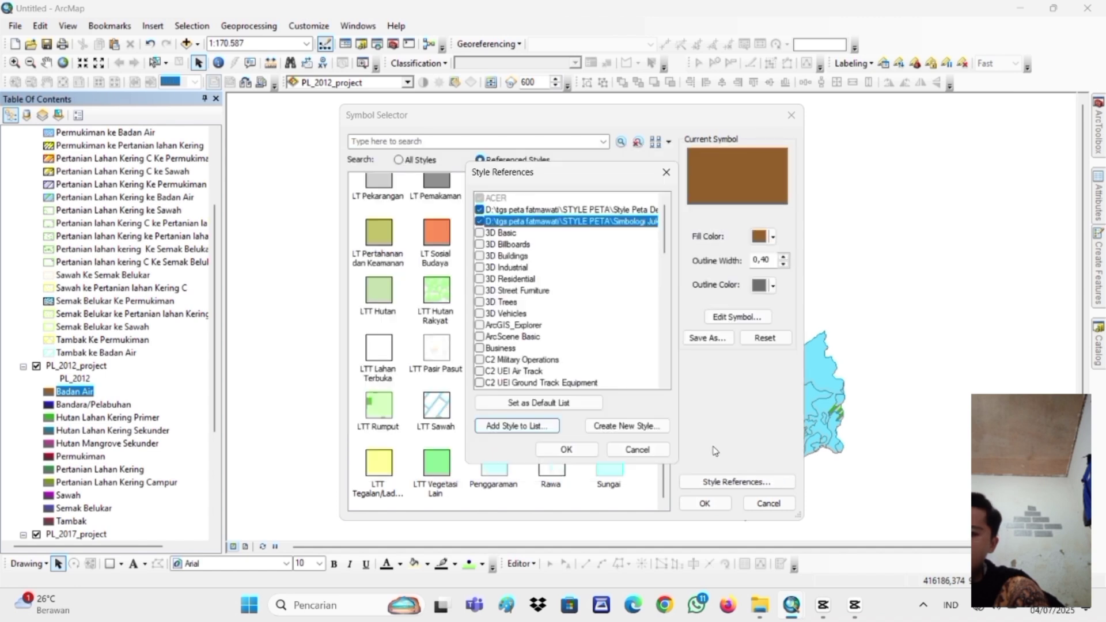
pyautogui.click(565, 453)
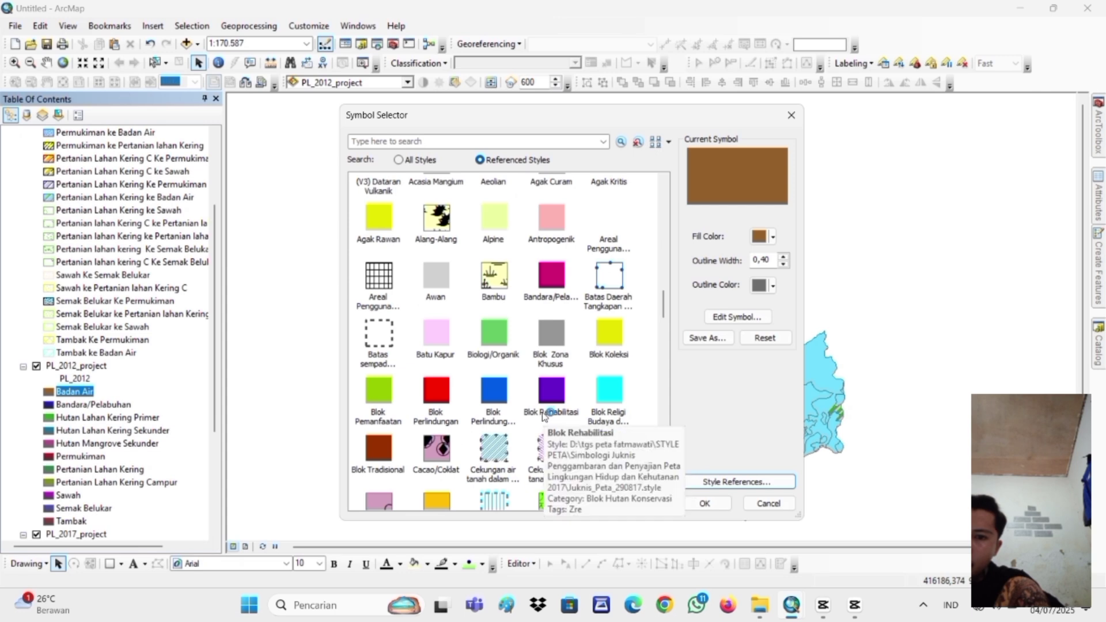
# Search the symbols for 'tubuh' and apply the Tubuh Air fill to Badan Air
pyautogui.click(433, 139)
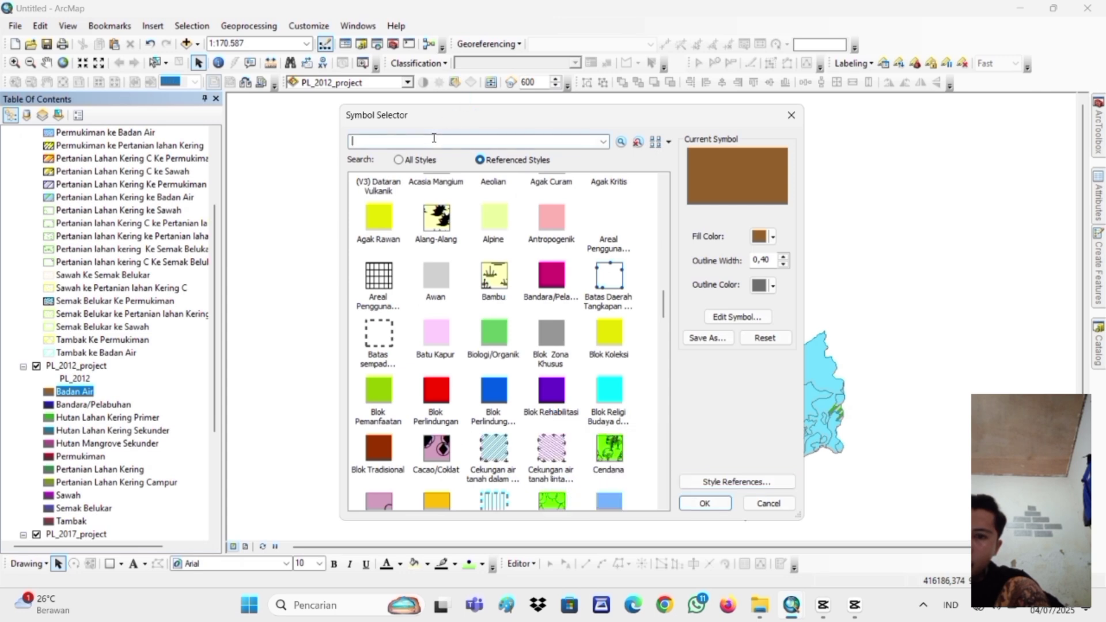
pyautogui.write('tubuh')
pyautogui.press('Return')
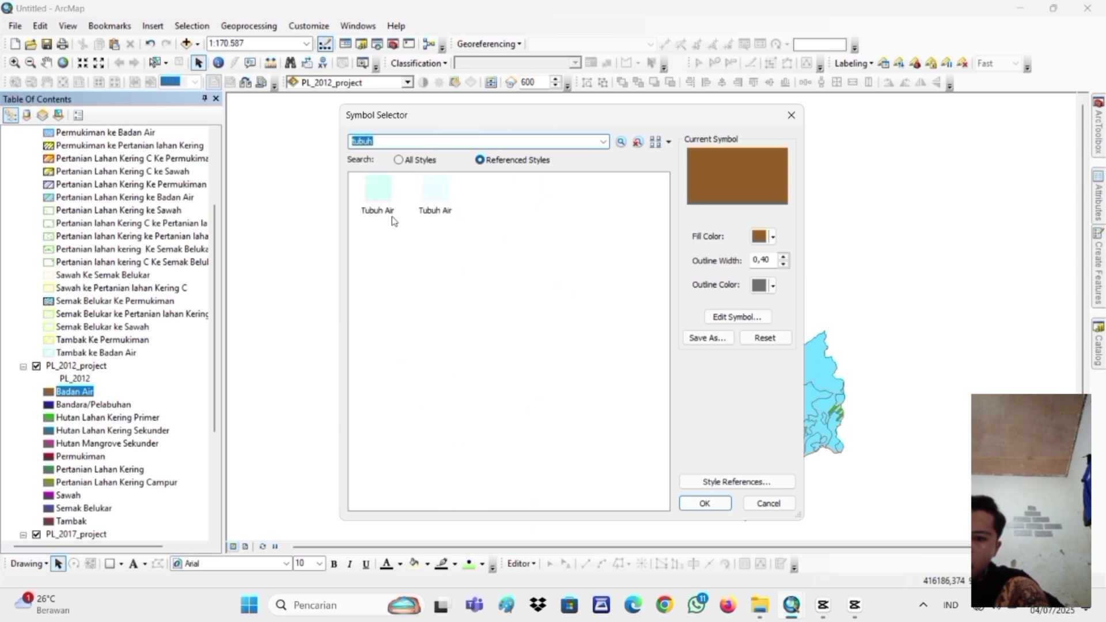
pyautogui.doubleClick(386, 199)
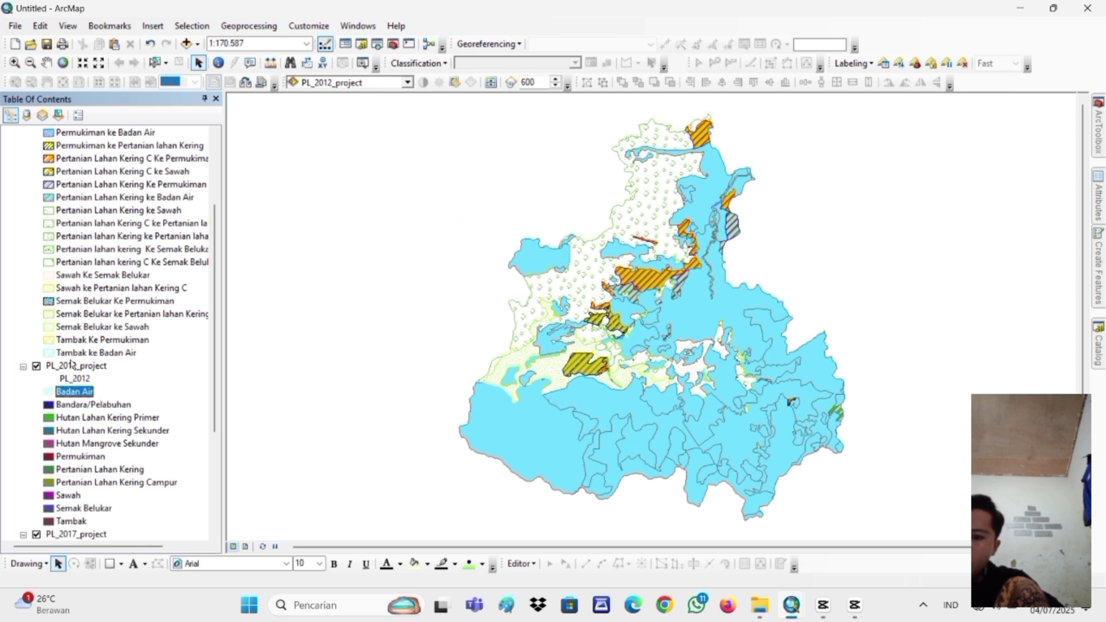
# Search symbols for 'Banda' and apply the Bandara/Pelabuhan fill to the 2012 Bandara/Pelabuhan class
pyautogui.click(64, 404)
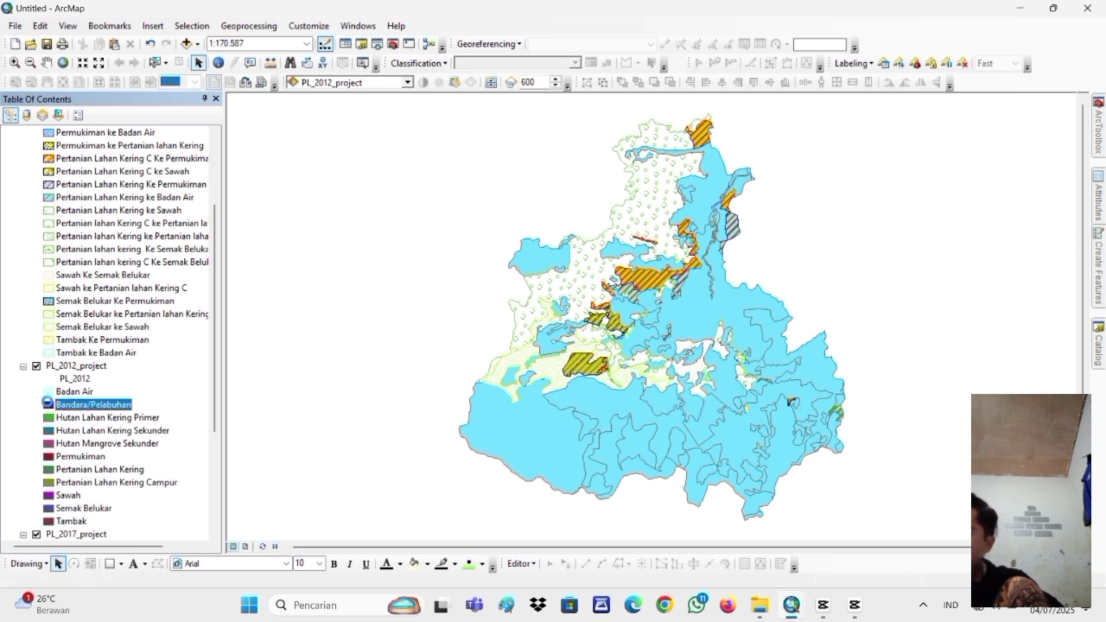
pyautogui.click(48, 403)
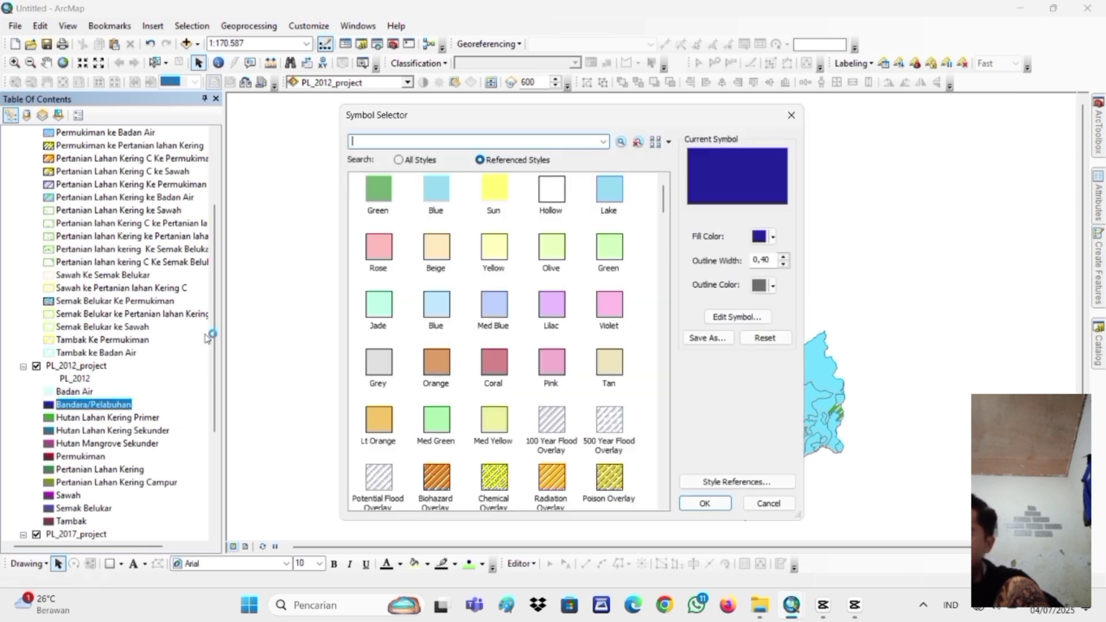
pyautogui.write('b')
pyautogui.press('capslock')
pyautogui.write('N')
pyautogui.press('BackSpace')
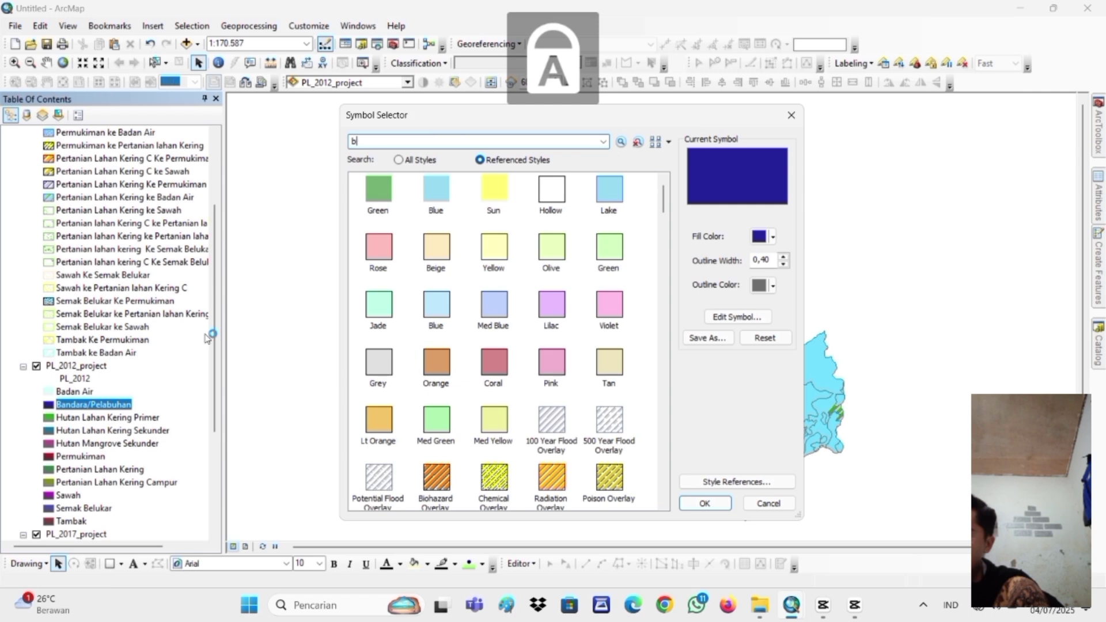
pyautogui.write('ANDA')
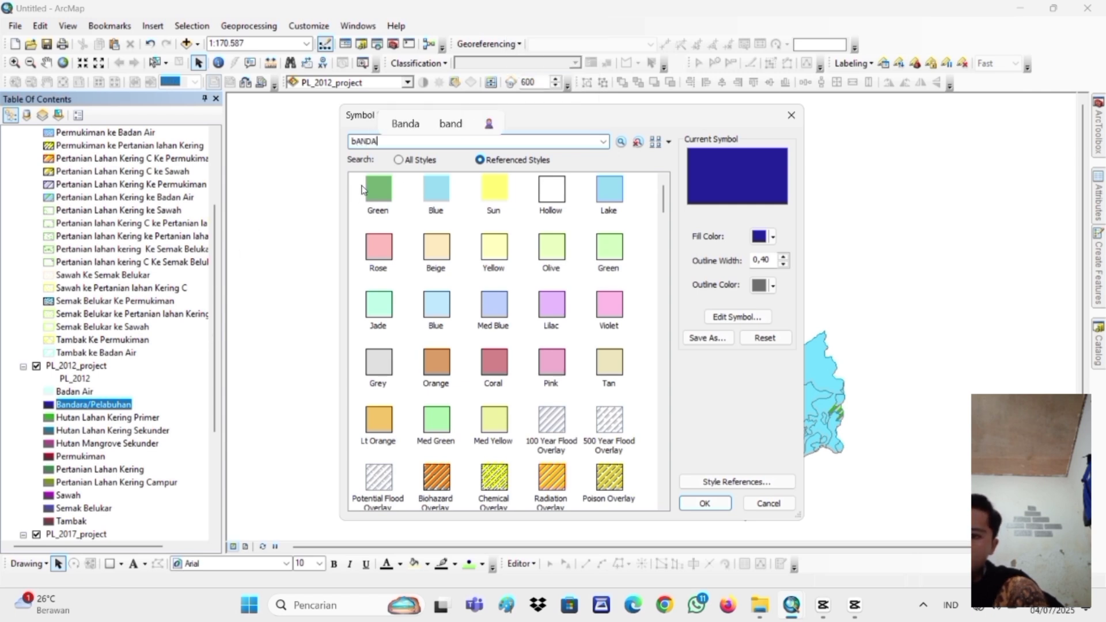
pyautogui.click(405, 123)
pyautogui.press('Return')
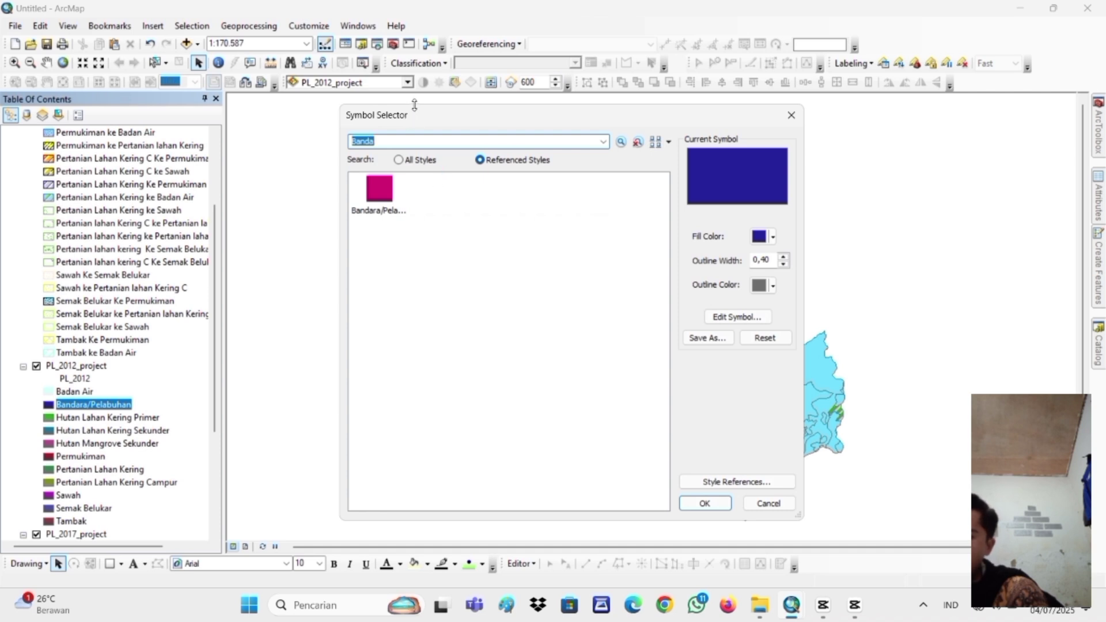
pyautogui.doubleClick(385, 183)
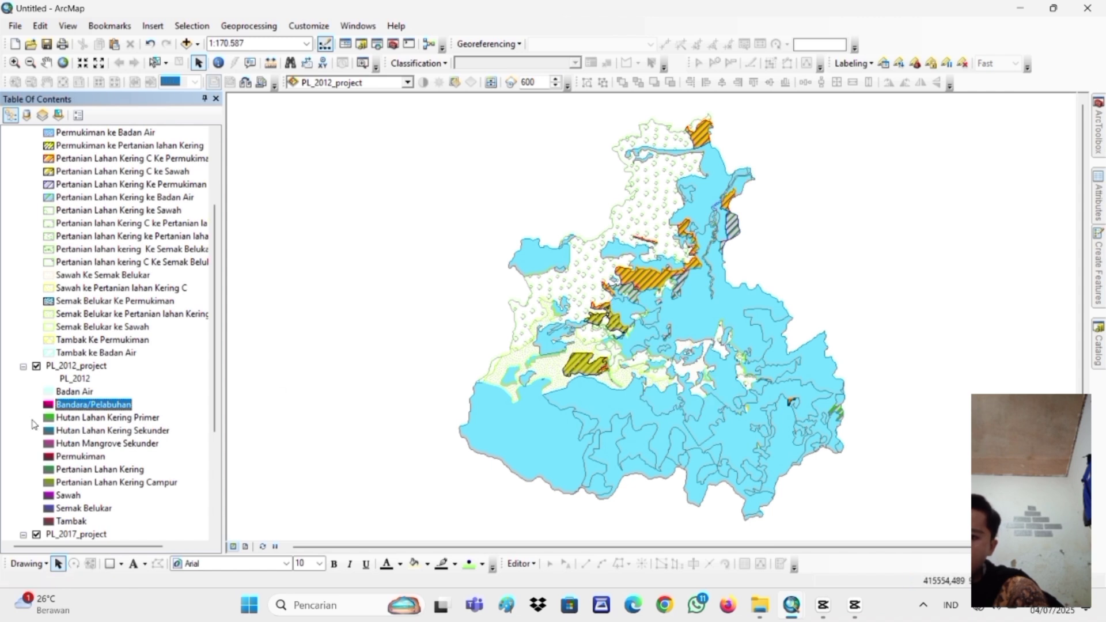
pyautogui.scroll(-4, 34, 426)
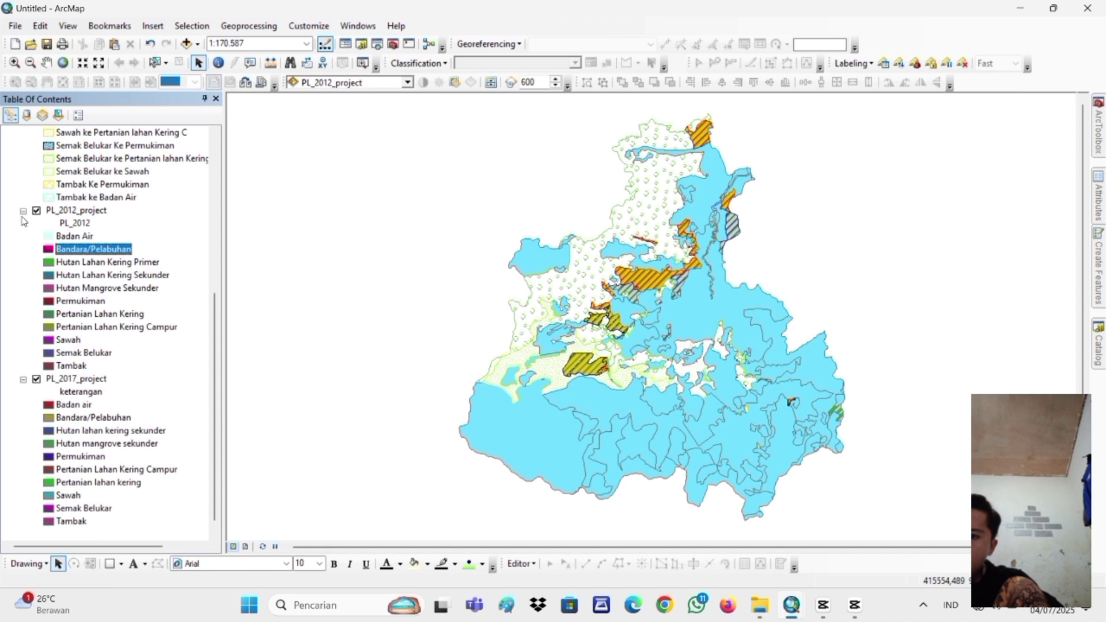
# Hide PL_2012_project and give the 2017 Badan air class the Tubuh Air symbol found by searching 'AIR'
pyautogui.click(37, 211)
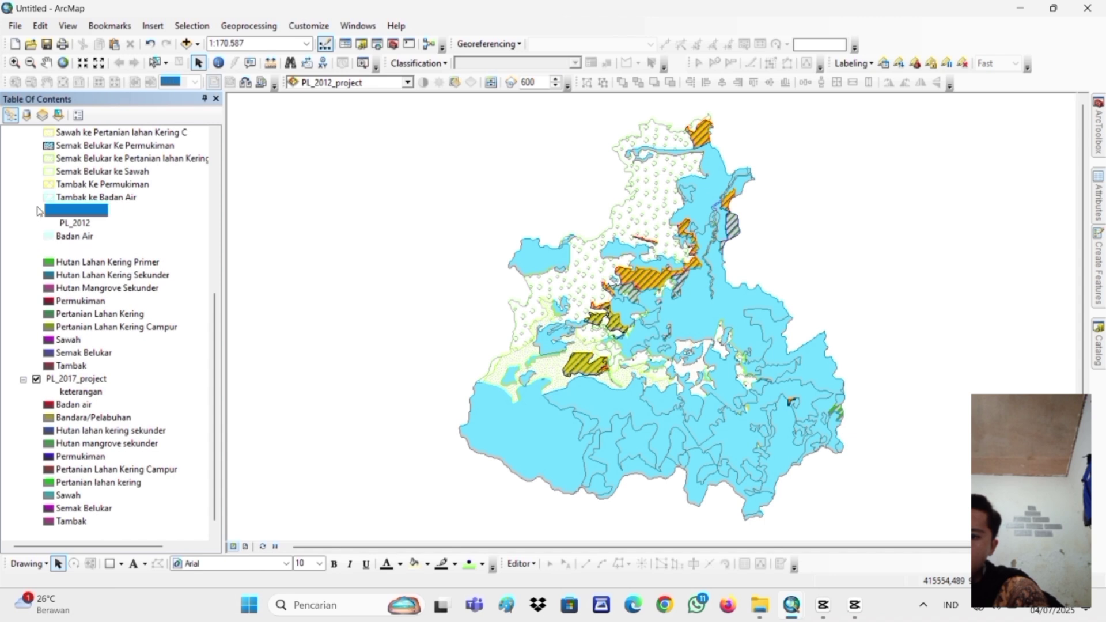
pyautogui.click(49, 406)
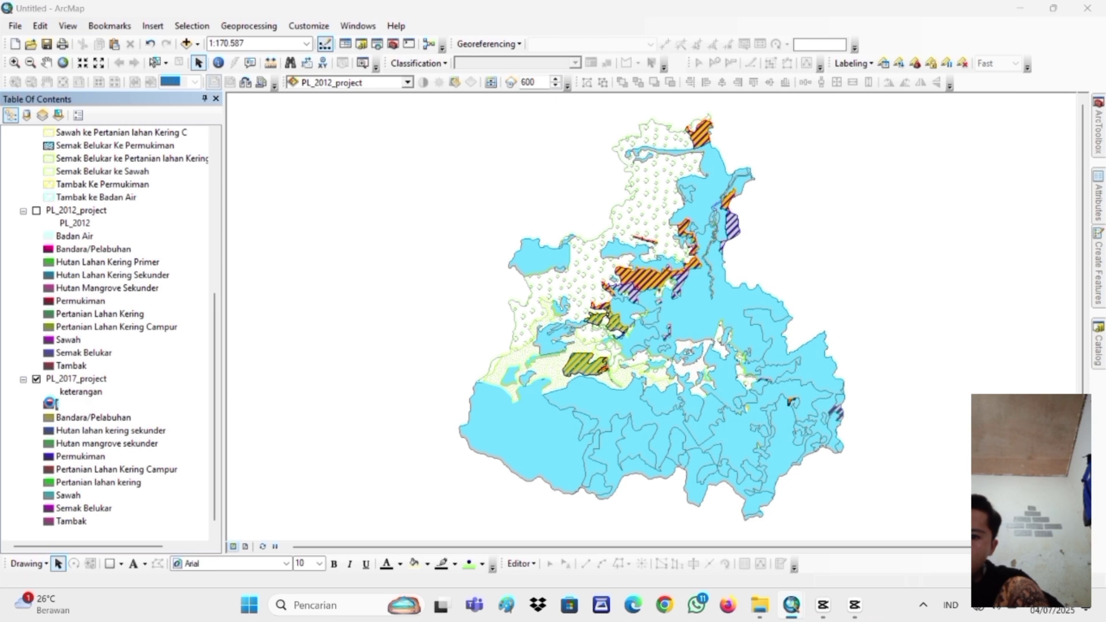
pyautogui.write('BAD')
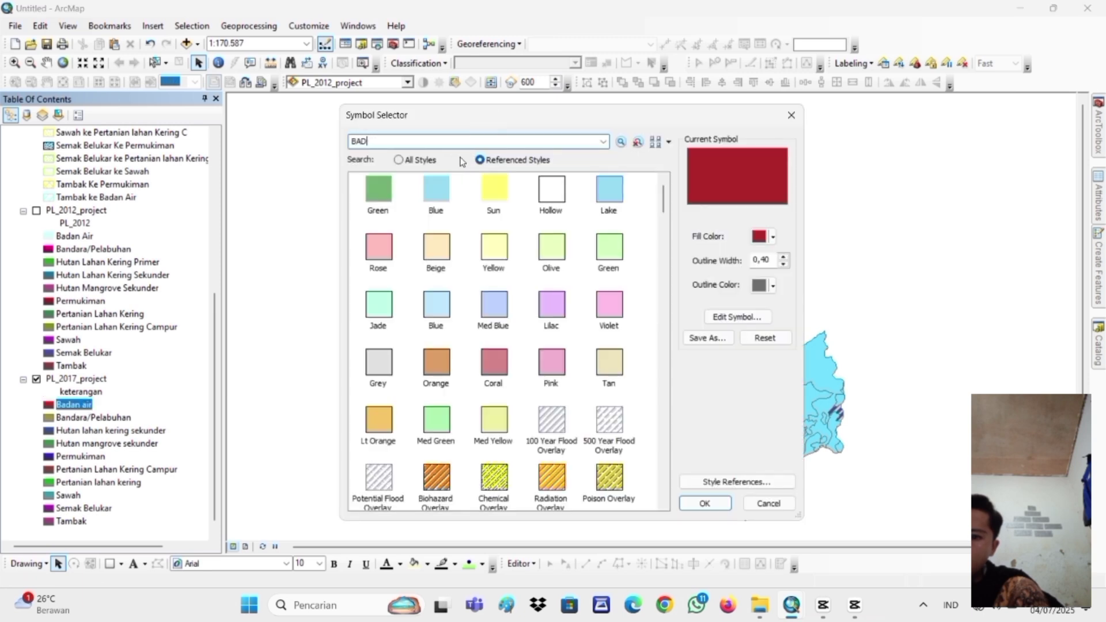
pyautogui.write('AH')
pyautogui.press('Return')
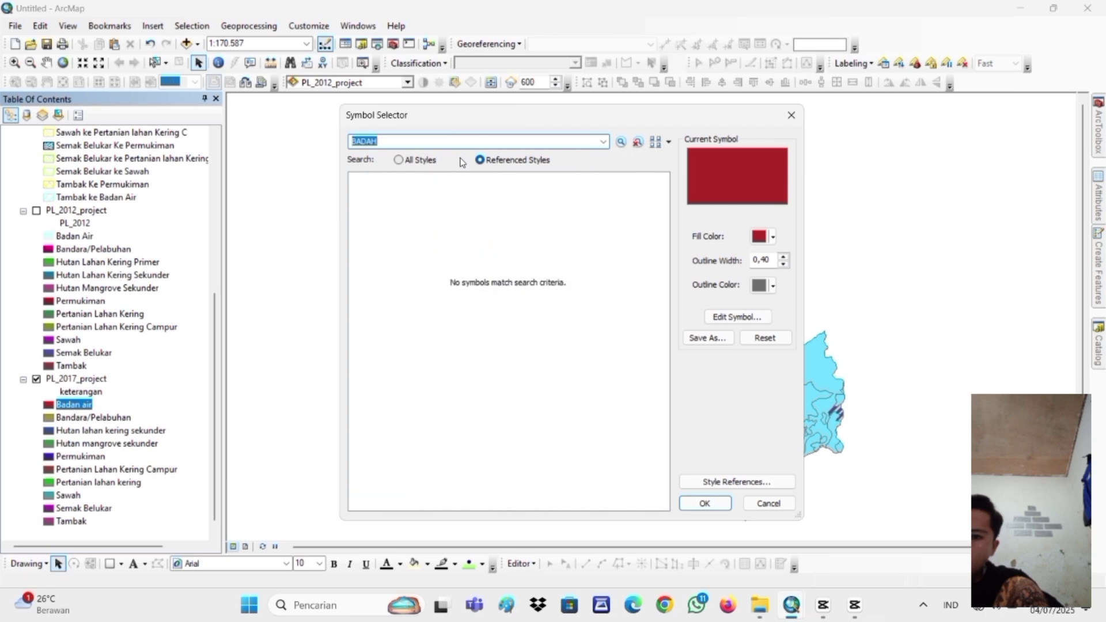
pyautogui.click(439, 147)
pyautogui.write('N')
pyautogui.press('Return')
pyautogui.press('BackSpace')
pyautogui.write('AIR')
pyautogui.press('Return')
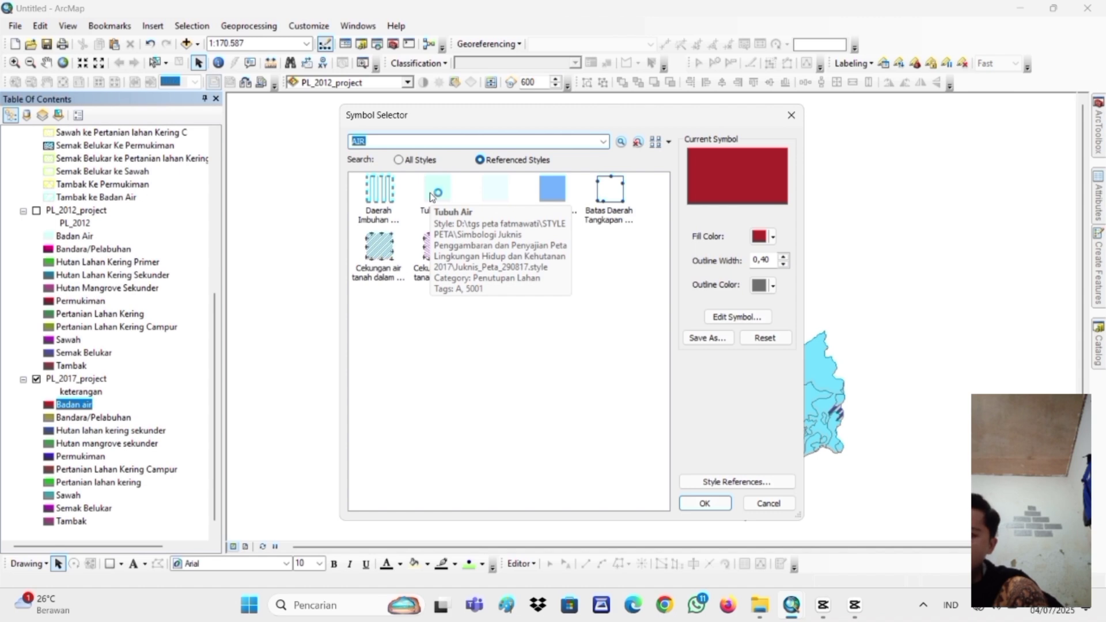
pyautogui.doubleClick(430, 193)
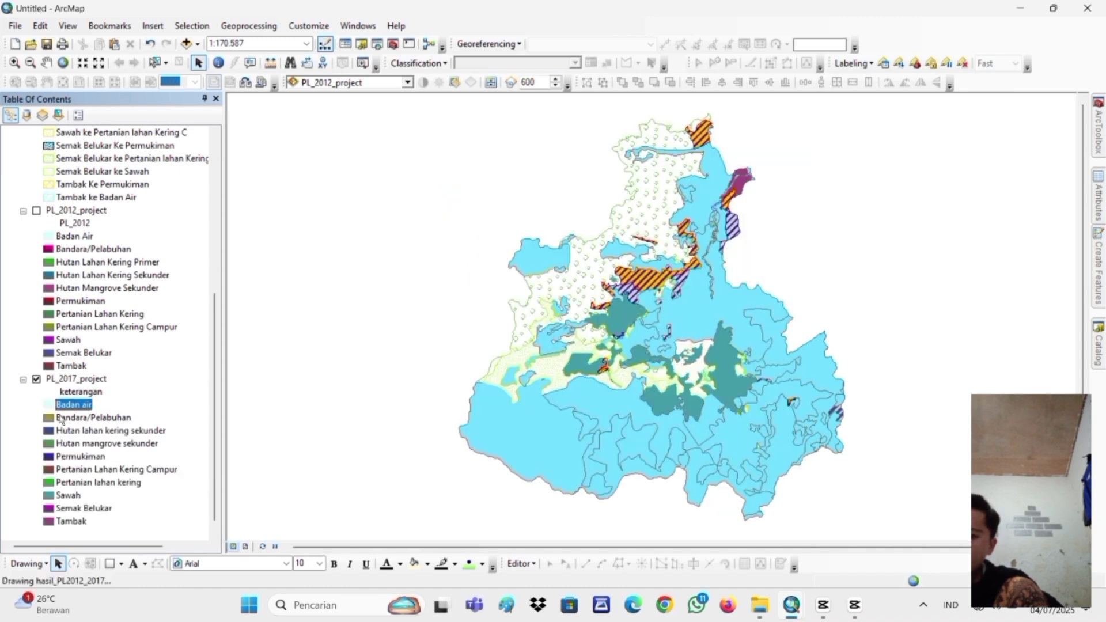
# Give the 2017 Bandara/Pelabuhan class its matching symbol found by searching 'BANDARA'
pyautogui.click(51, 415)
pyautogui.doubleClick(50, 417)
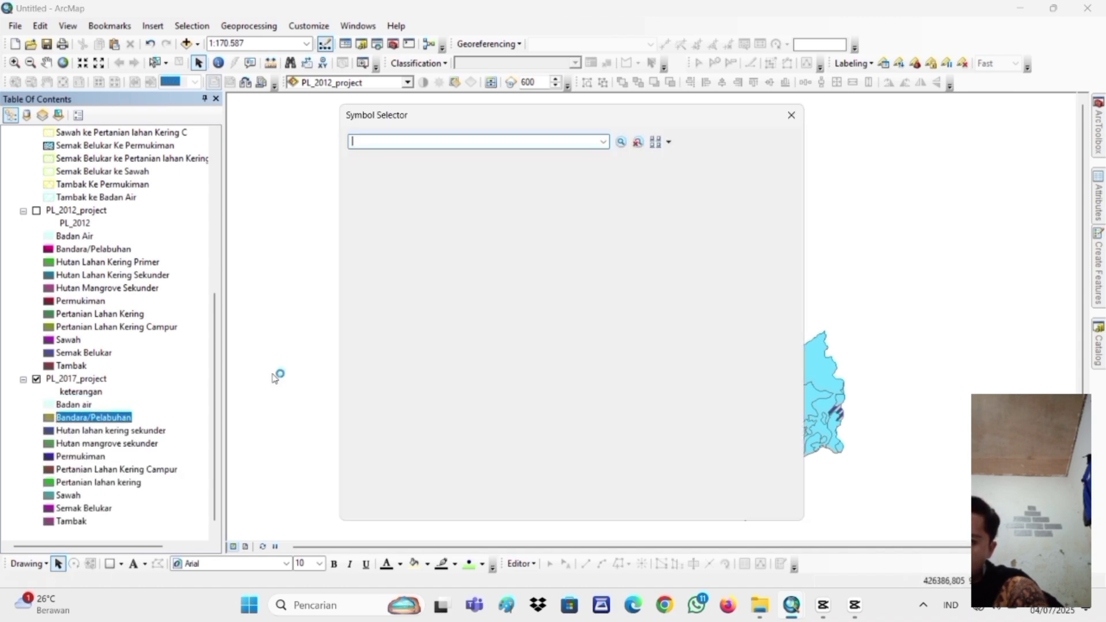
pyautogui.write('BA')
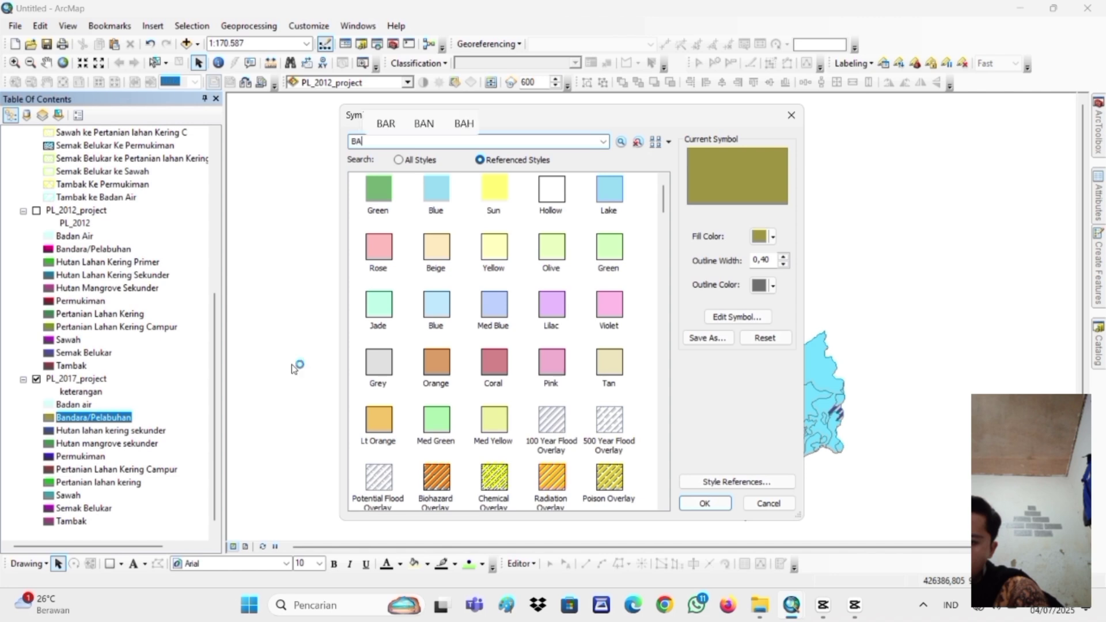
pyautogui.write('NDARA')
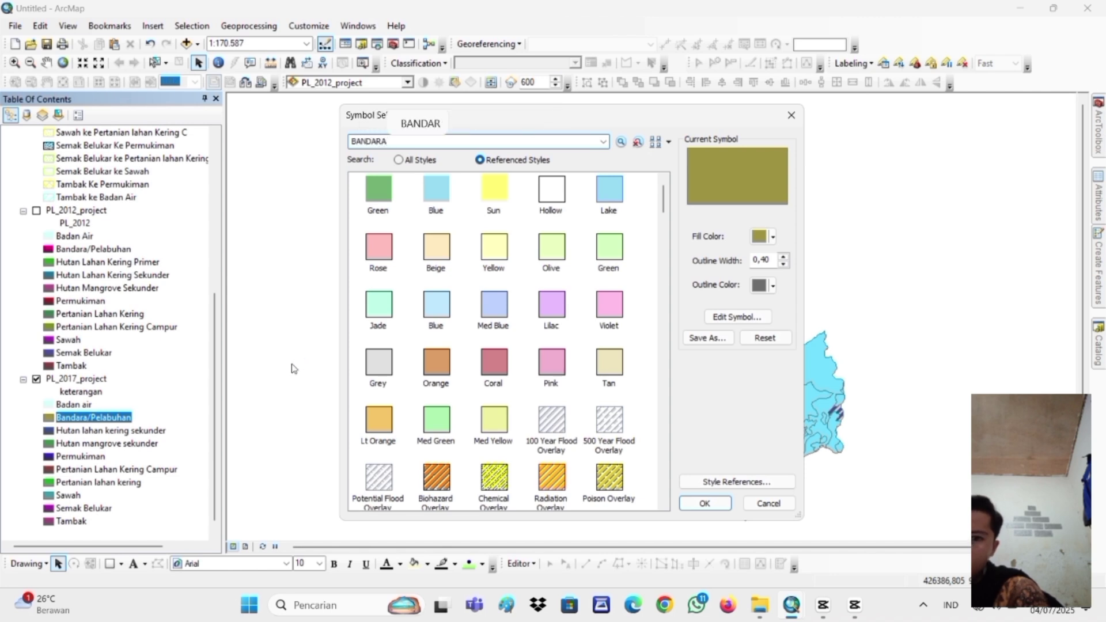
pyautogui.press('Return')
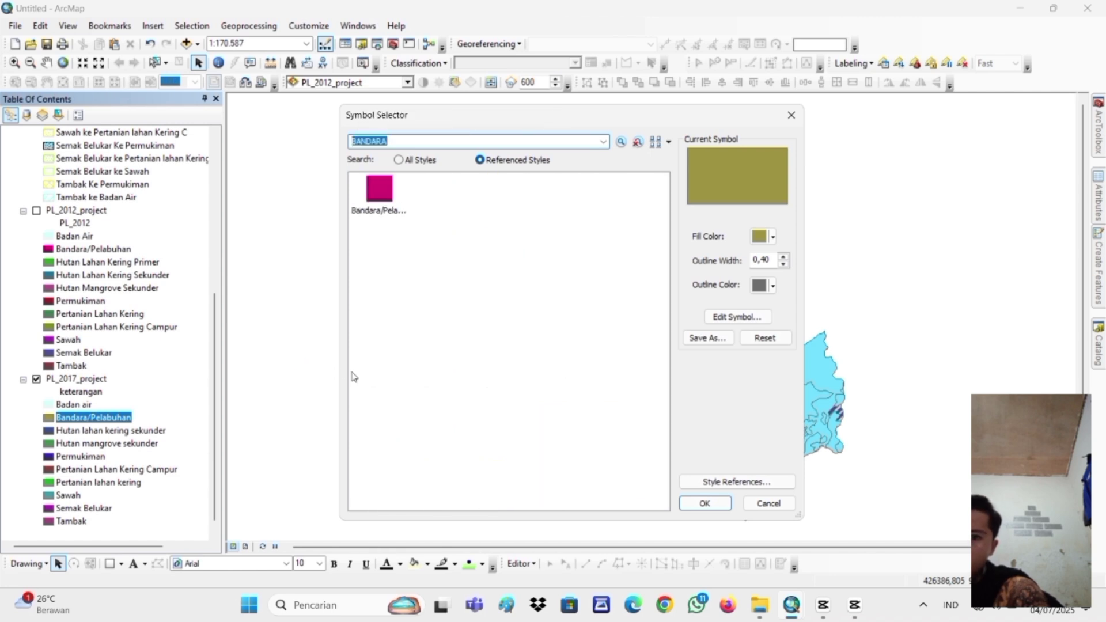
pyautogui.doubleClick(379, 189)
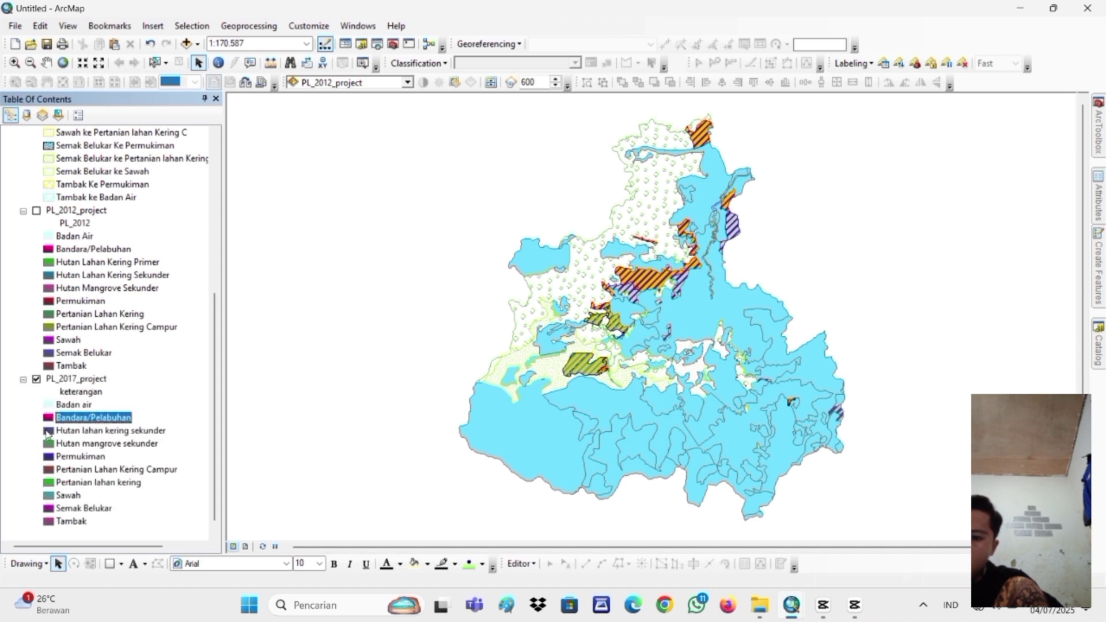
# Give Hutan lahan kering sekunder the green Hutan Lahan Kering Sekunder symbol via a 'SEKUNDER' search
pyautogui.click(46, 430)
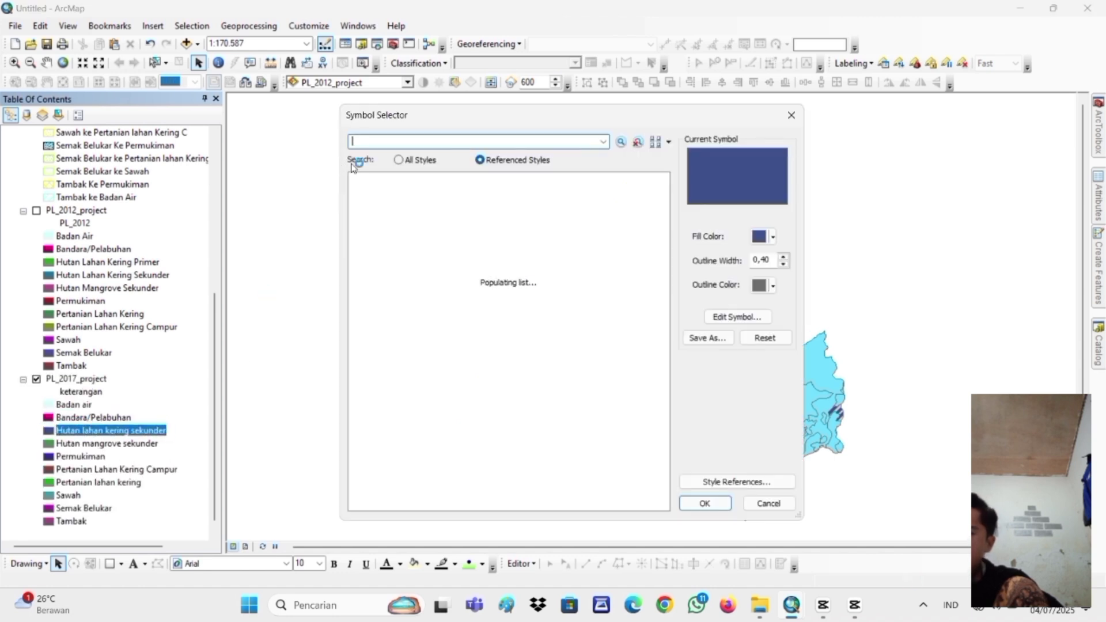
pyautogui.write('SEKU')
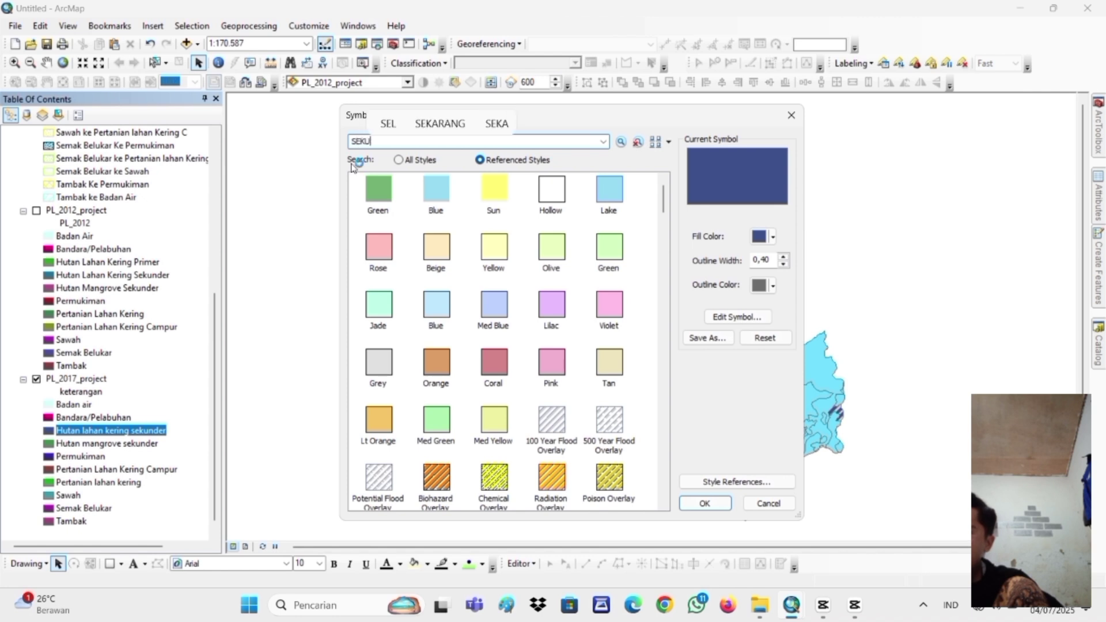
pyautogui.write('NDER')
pyautogui.press('Return')
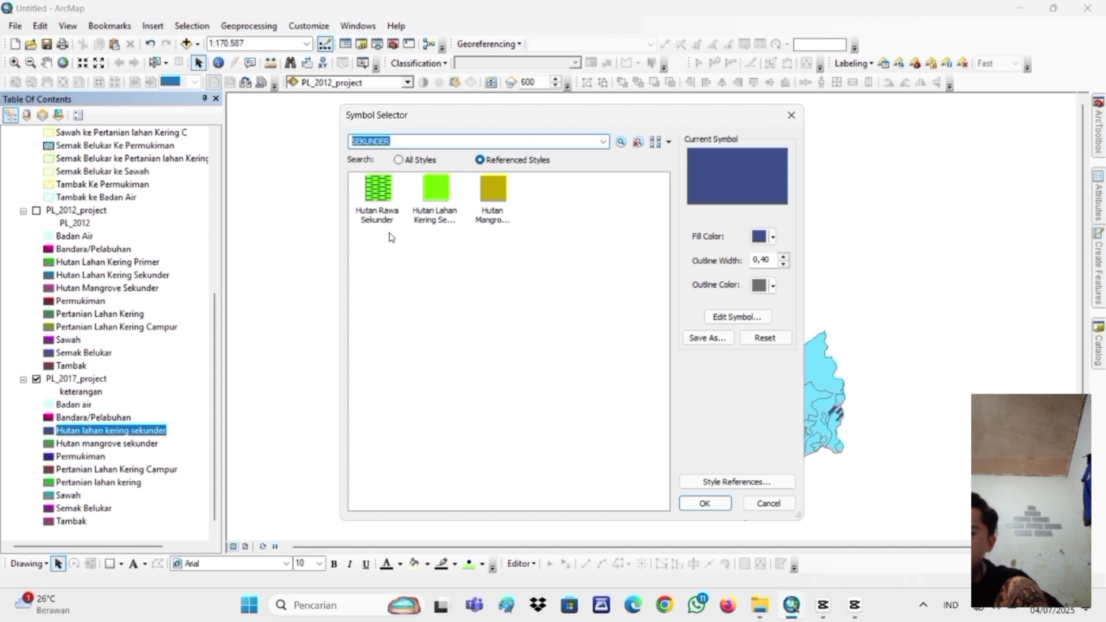
pyautogui.click(427, 191)
pyautogui.press('Return')
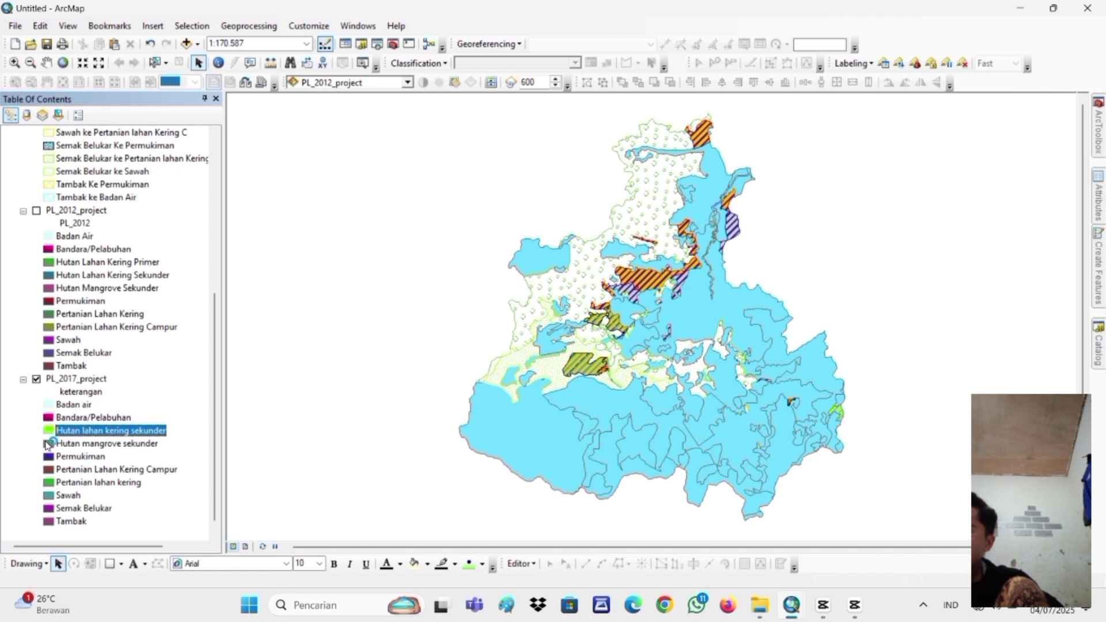
# Search 'MANGR' and choose the olive Hutan Mangrove symbol for Hutan mangrove sekunder
pyautogui.click(47, 442)
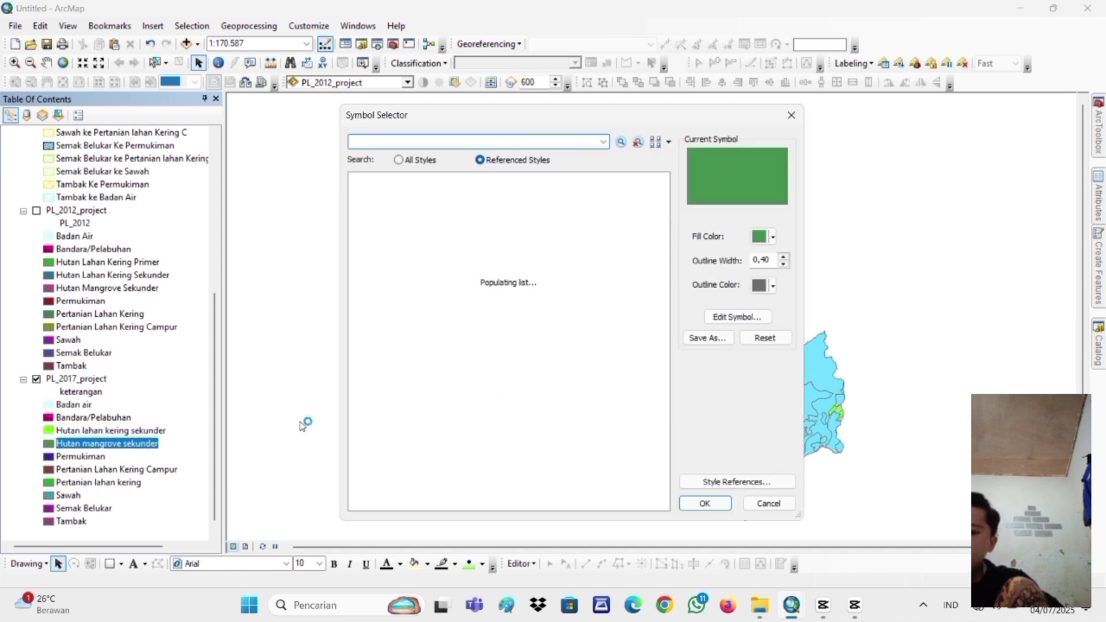
pyautogui.write('MAN')
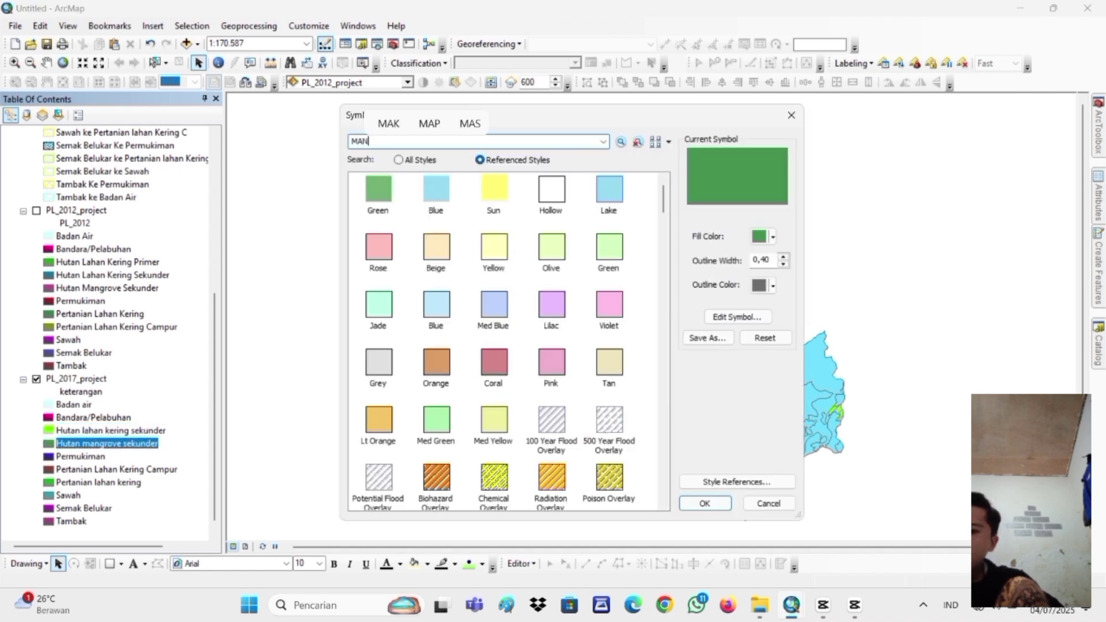
pyautogui.write('GR')
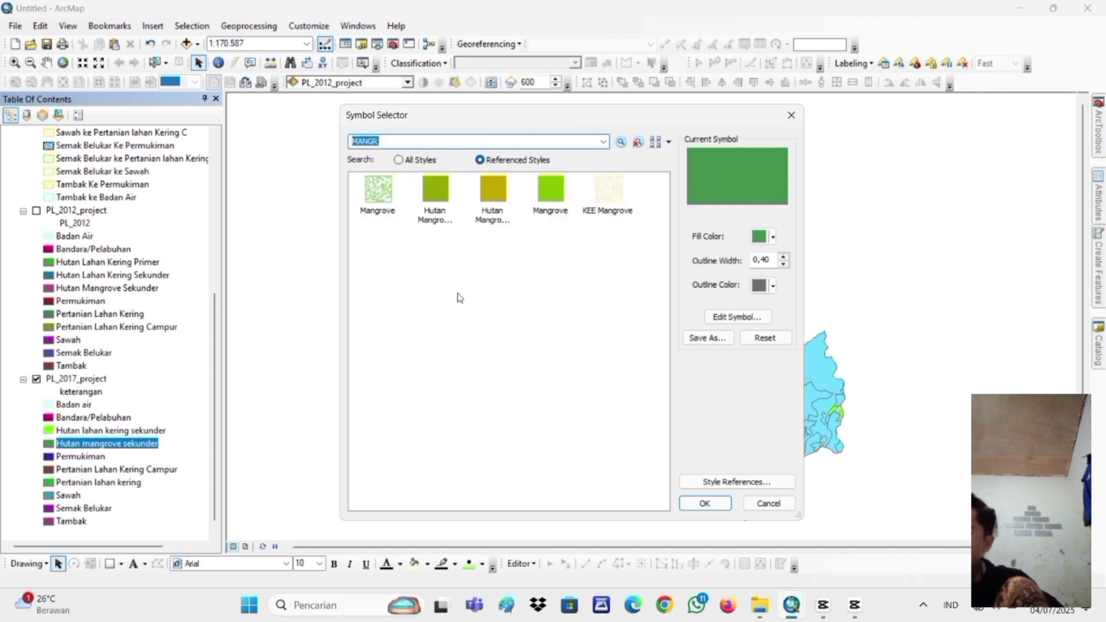
pyautogui.click(499, 193)
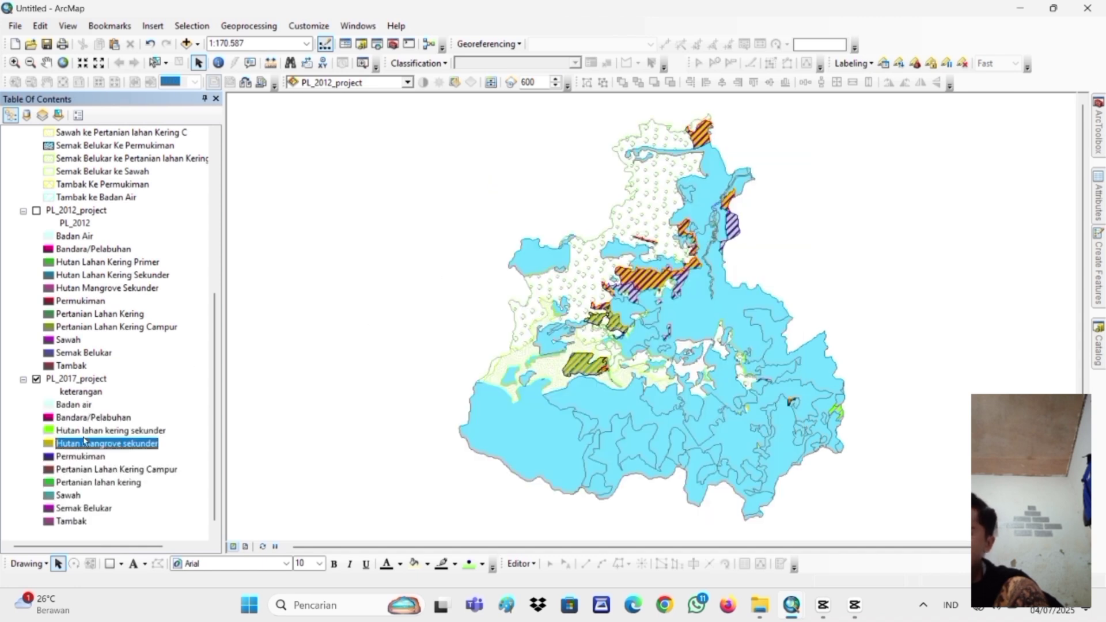
# Give the Permukiman class the black Permukiman settlement symbol
pyautogui.click(48, 457)
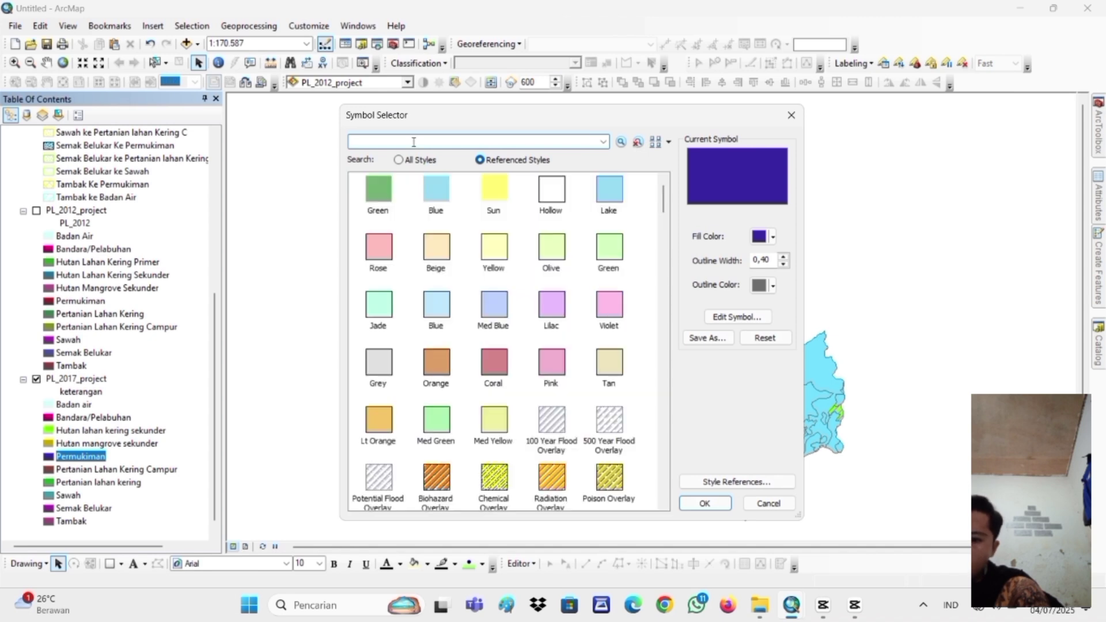
pyautogui.write('PERM')
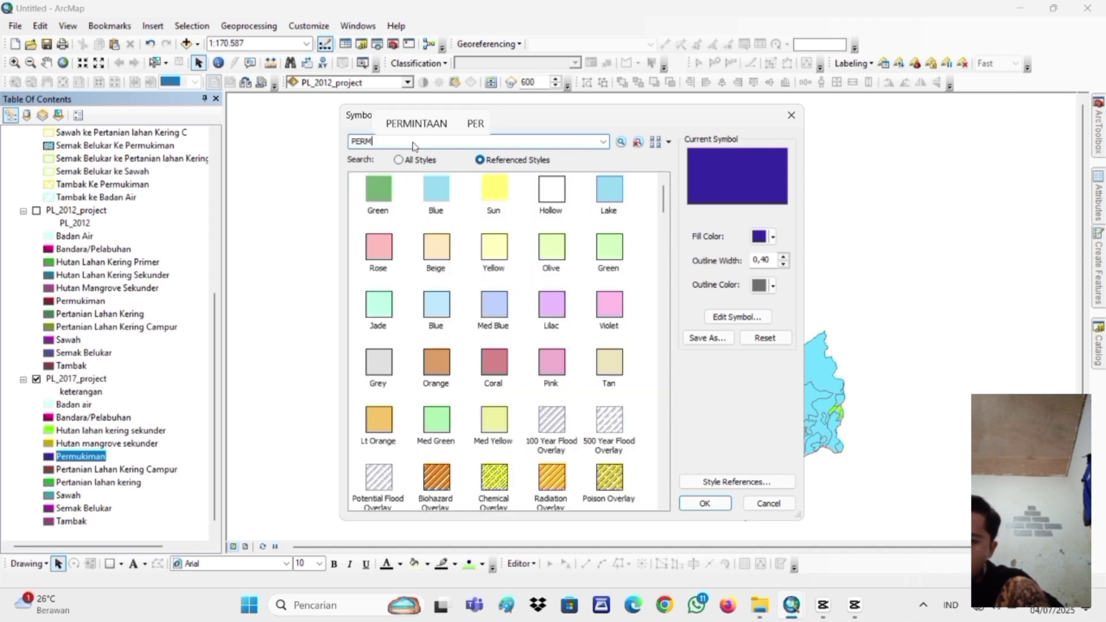
pyautogui.write('UKIMAN')
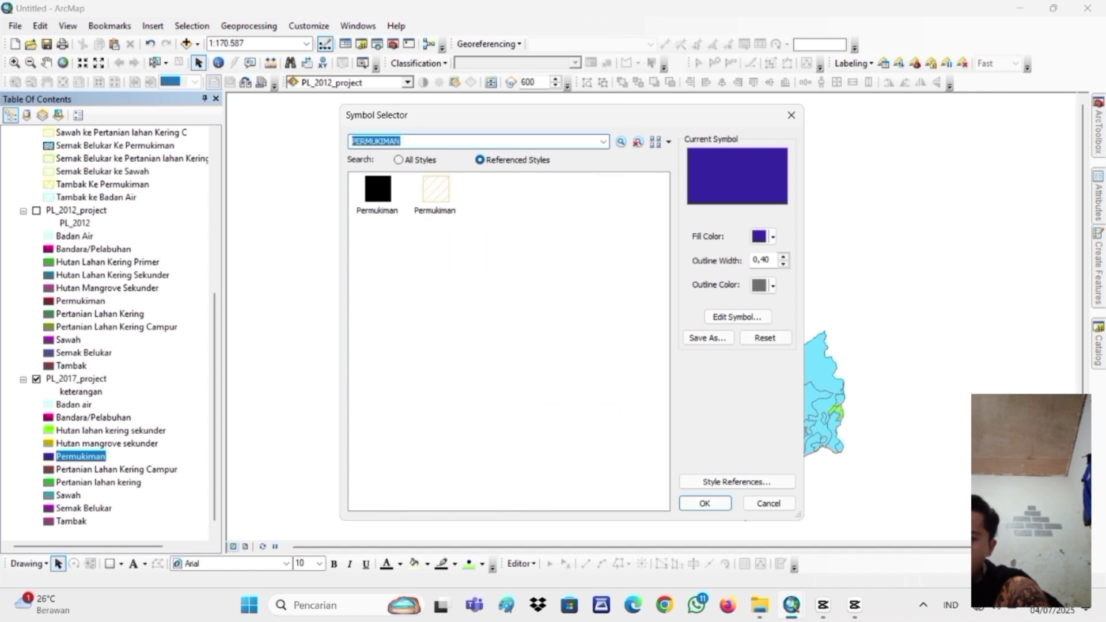
pyautogui.doubleClick(378, 188)
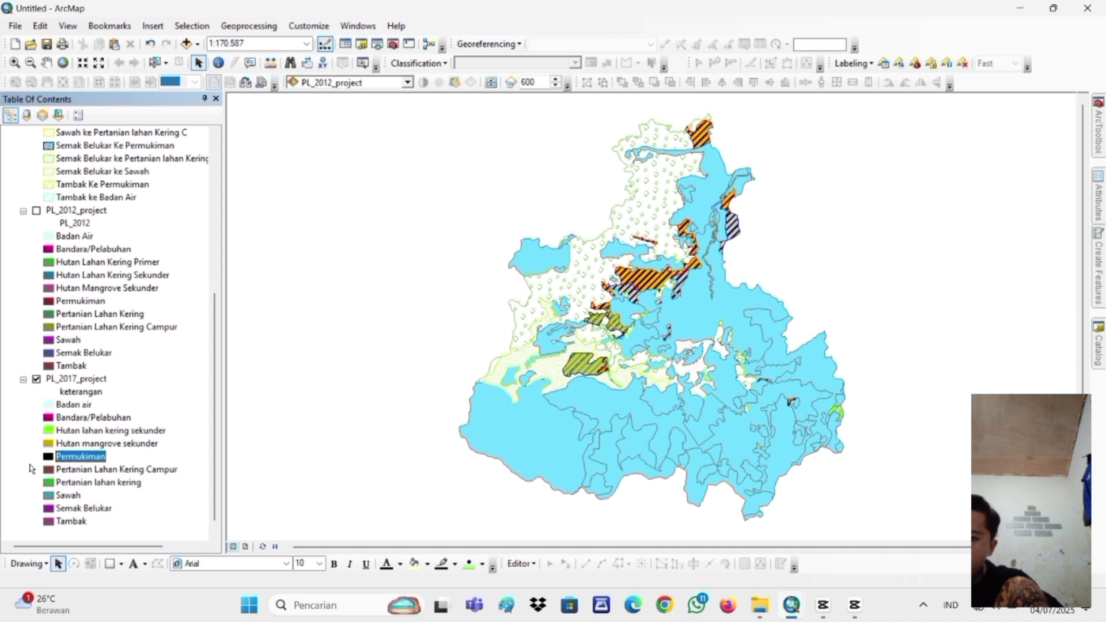
# Apply the yellow mixed and light yellow Pertanian Lahan Kering symbols to both dry-farmland classes
pyautogui.click(57, 470)
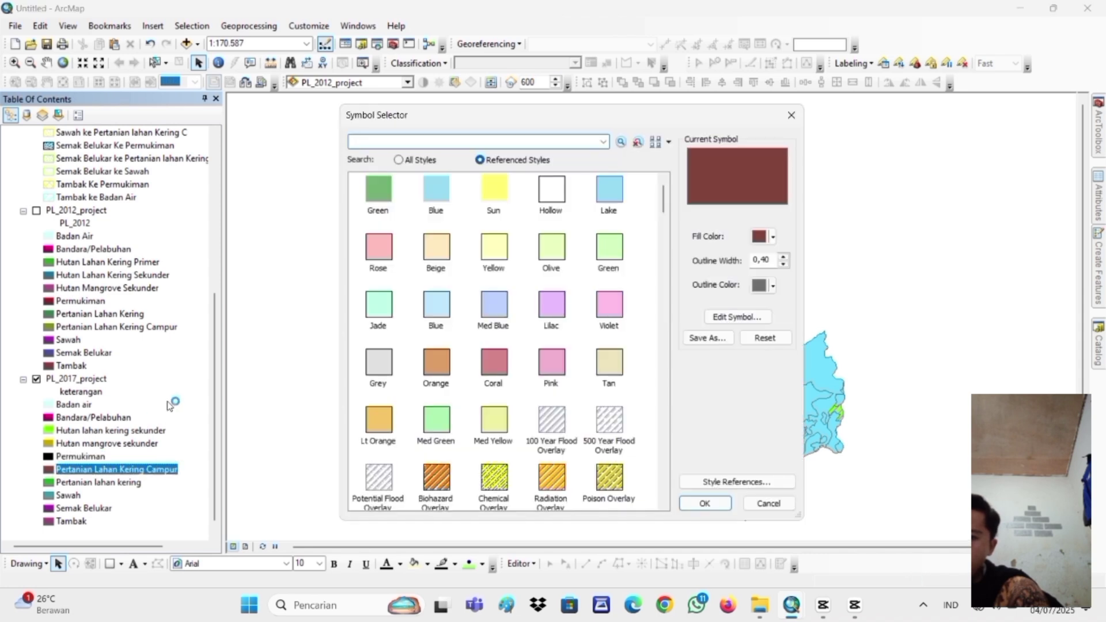
pyautogui.write('KE')
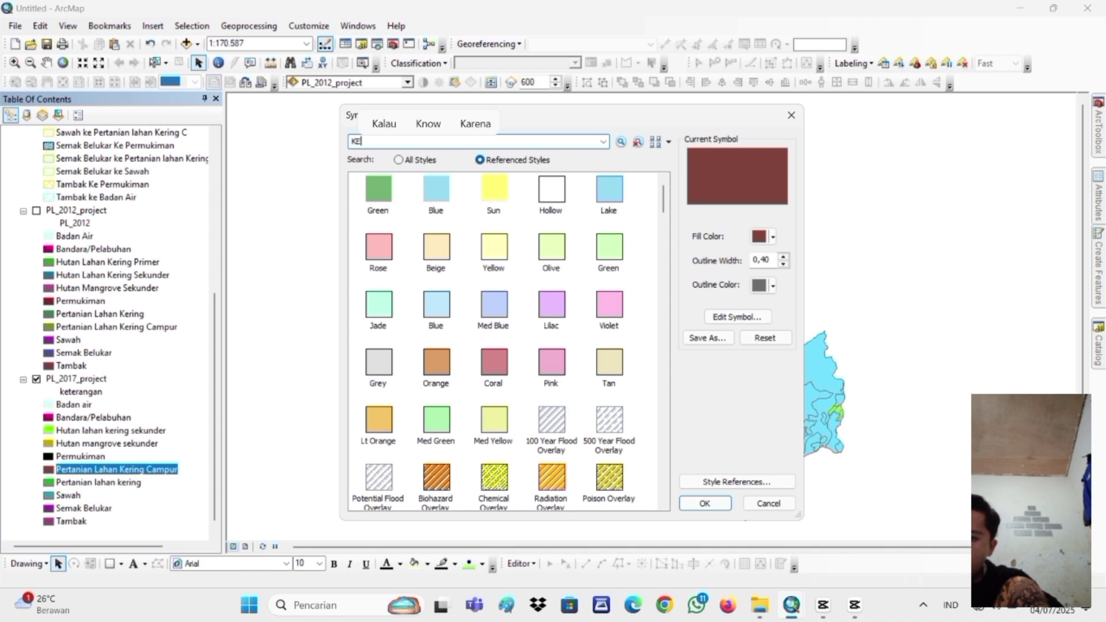
pyautogui.write('RING')
pyautogui.press('Return')
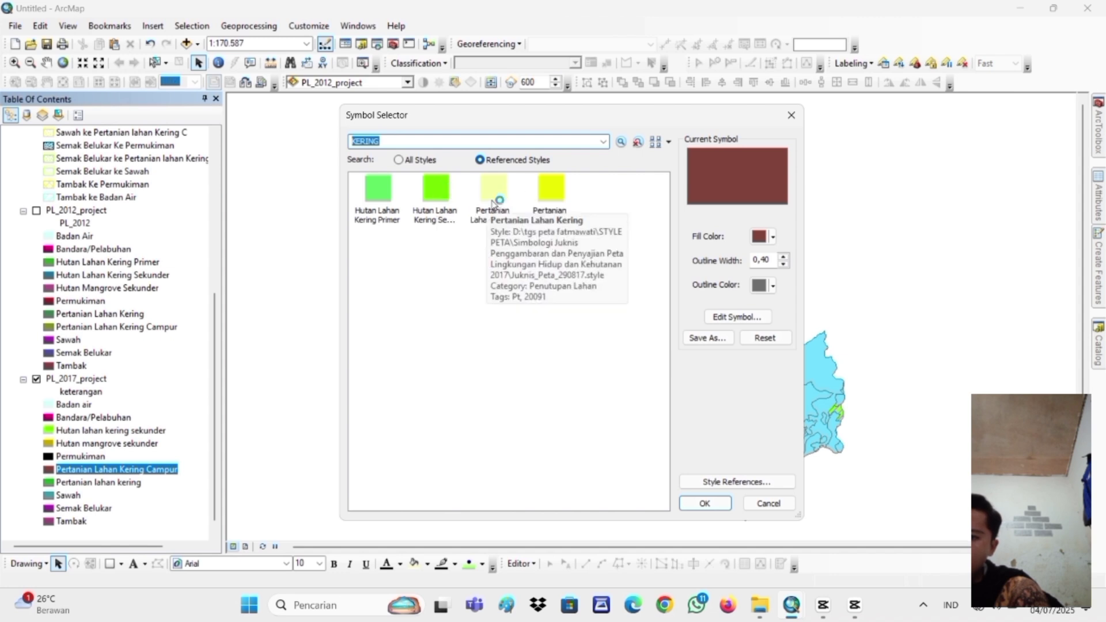
pyautogui.doubleClick(552, 188)
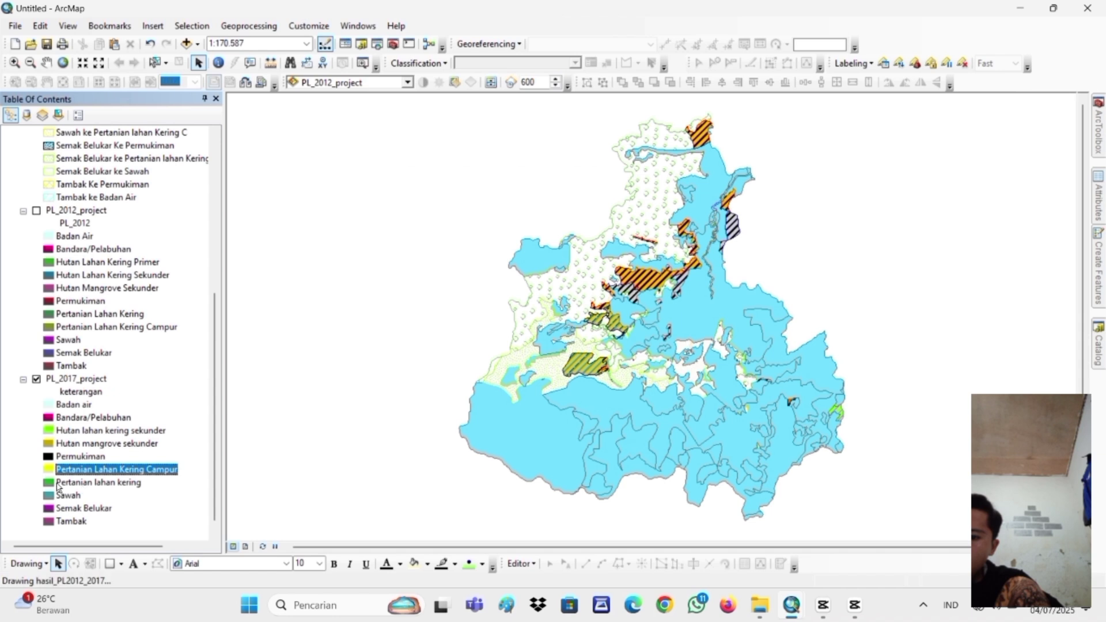
pyautogui.click(58, 486)
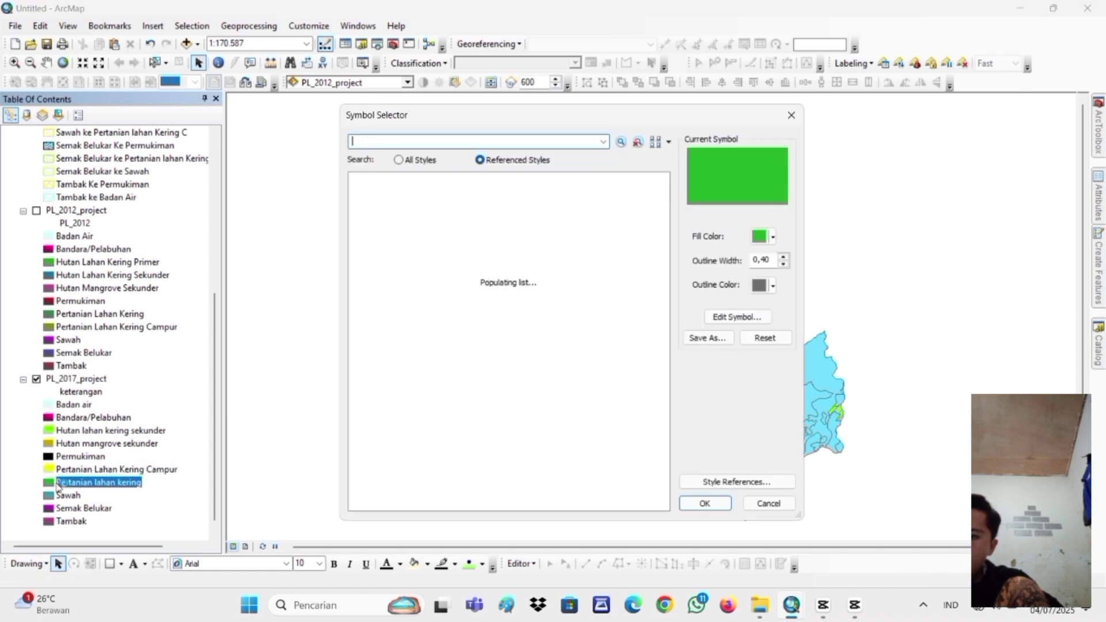
pyautogui.write('KERING')
pyautogui.press('Return')
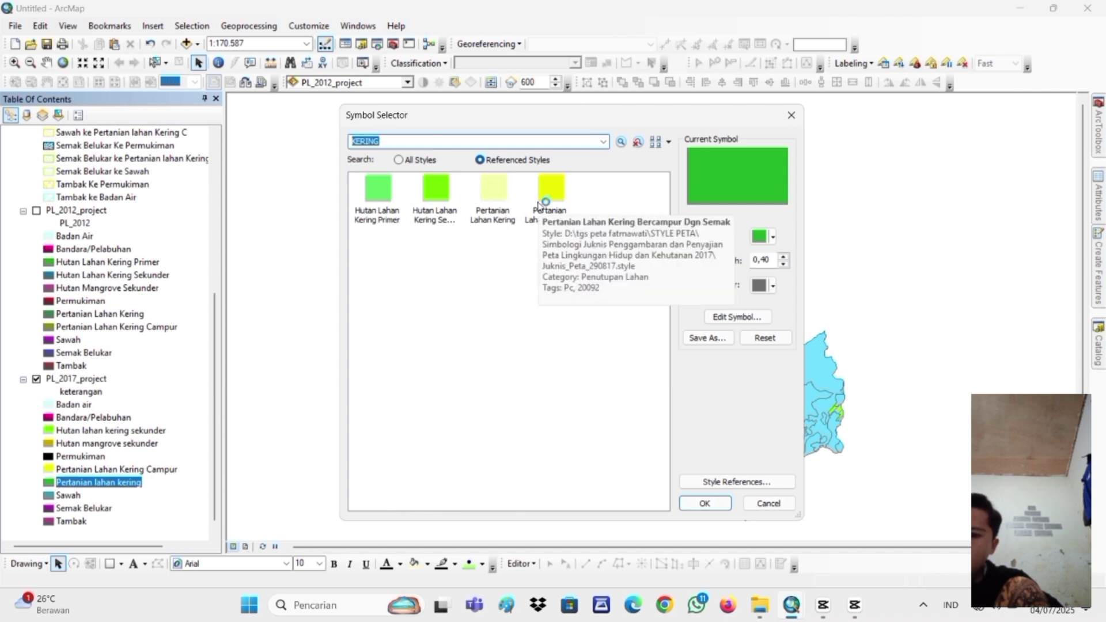
pyautogui.doubleClick(493, 187)
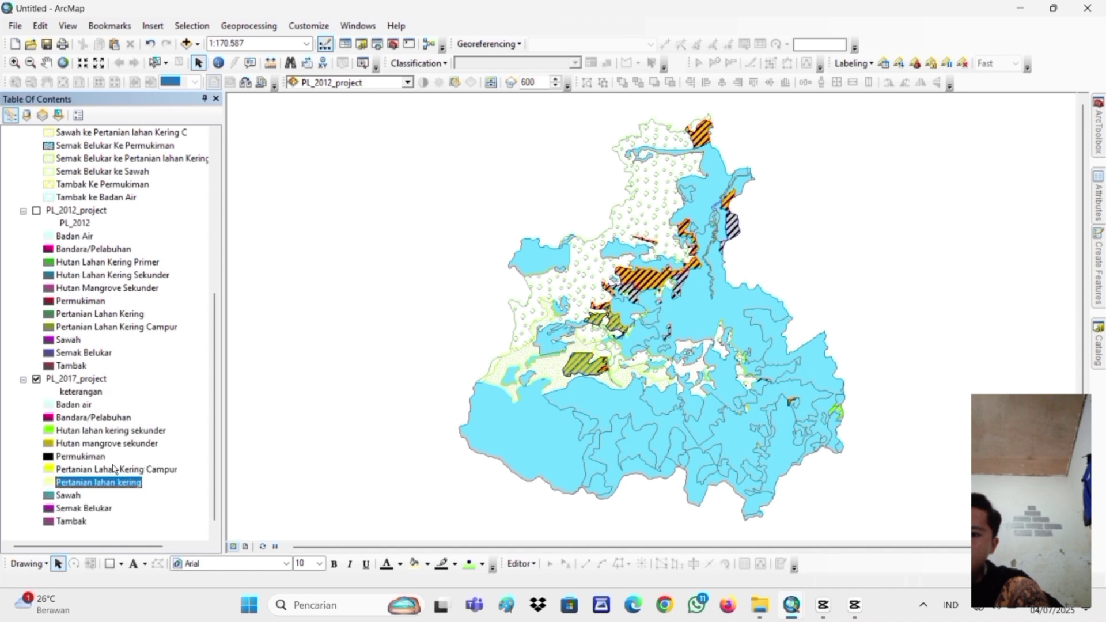
# Give the Sawah class the blue grid Sawah symbol and Semak Belukar its Semak Belukar symbol
pyautogui.doubleClick(57, 496)
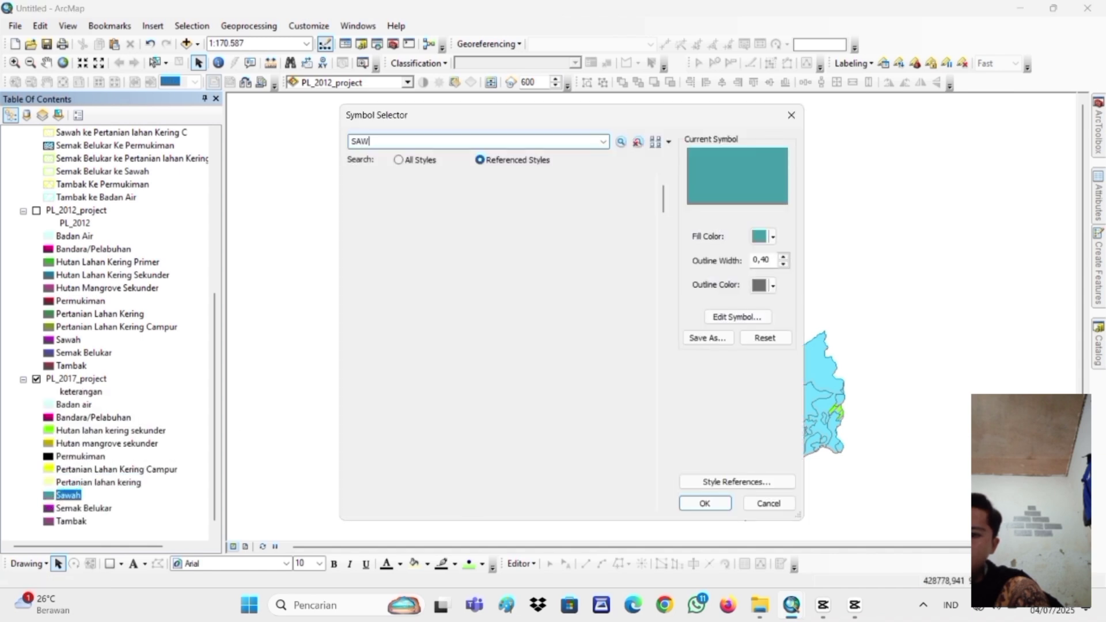
pyautogui.write('SAW')
pyautogui.press('Return')
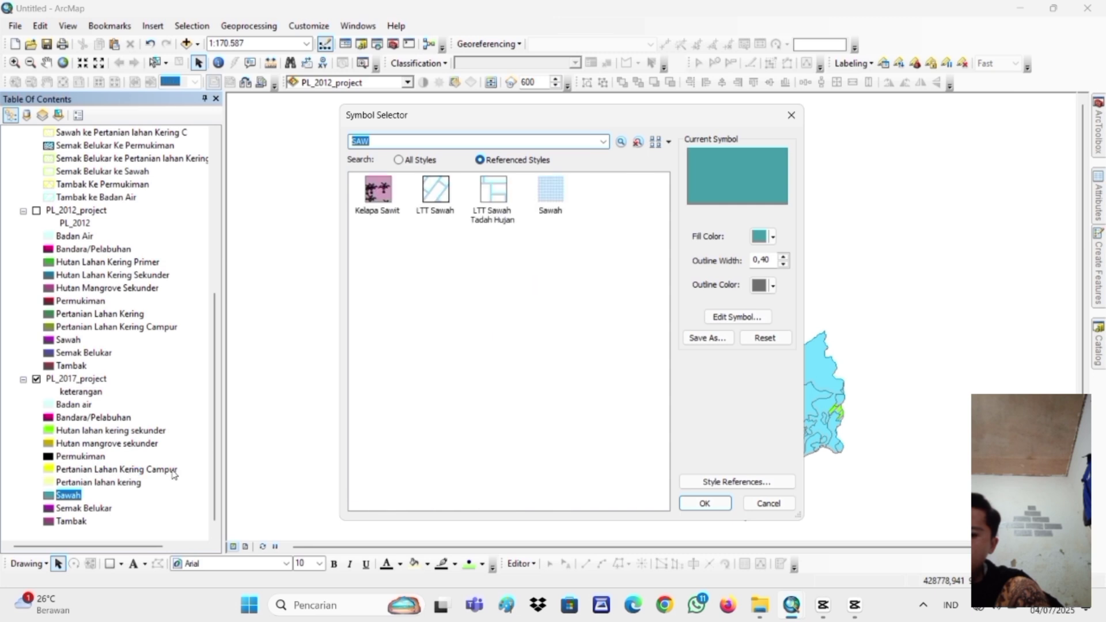
pyautogui.click(562, 197)
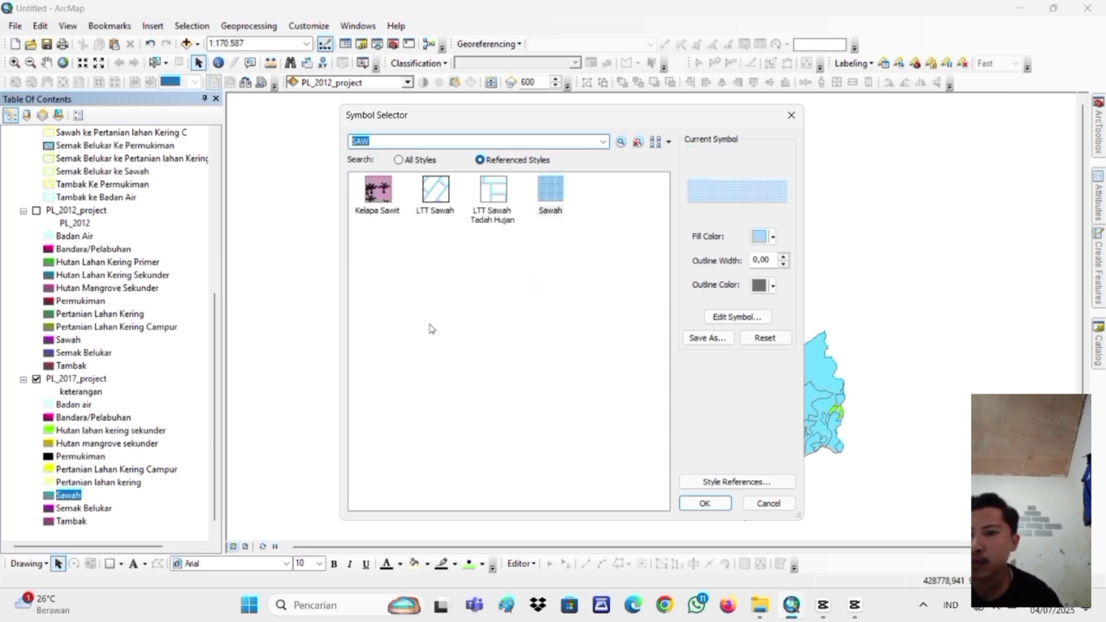
pyautogui.press('Return')
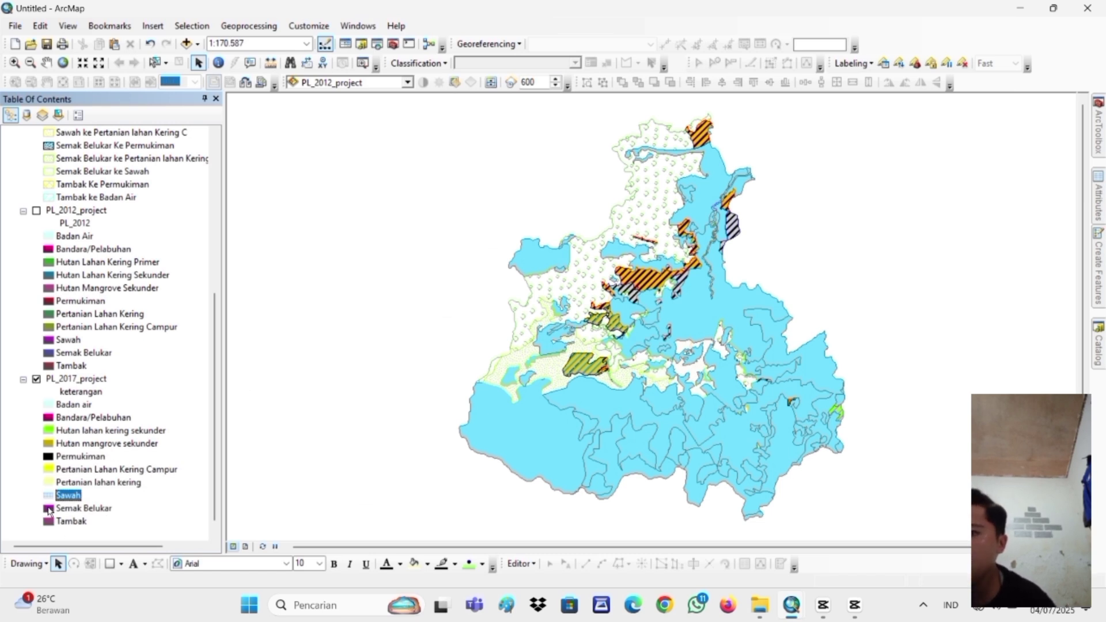
pyautogui.click(48, 511)
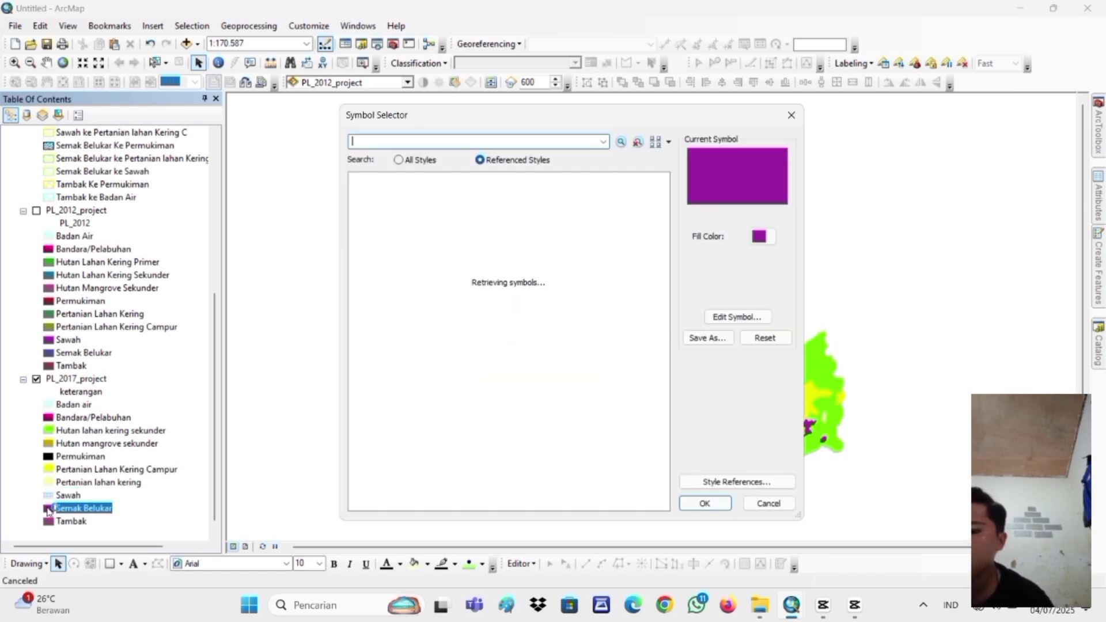
pyautogui.write('SEM')
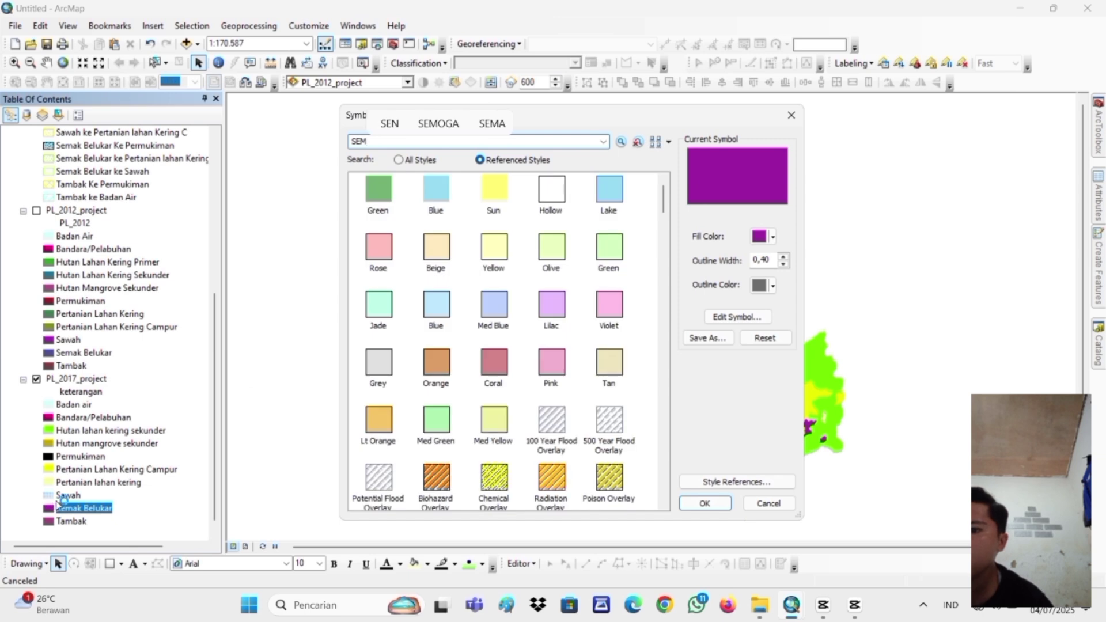
pyautogui.press('Return')
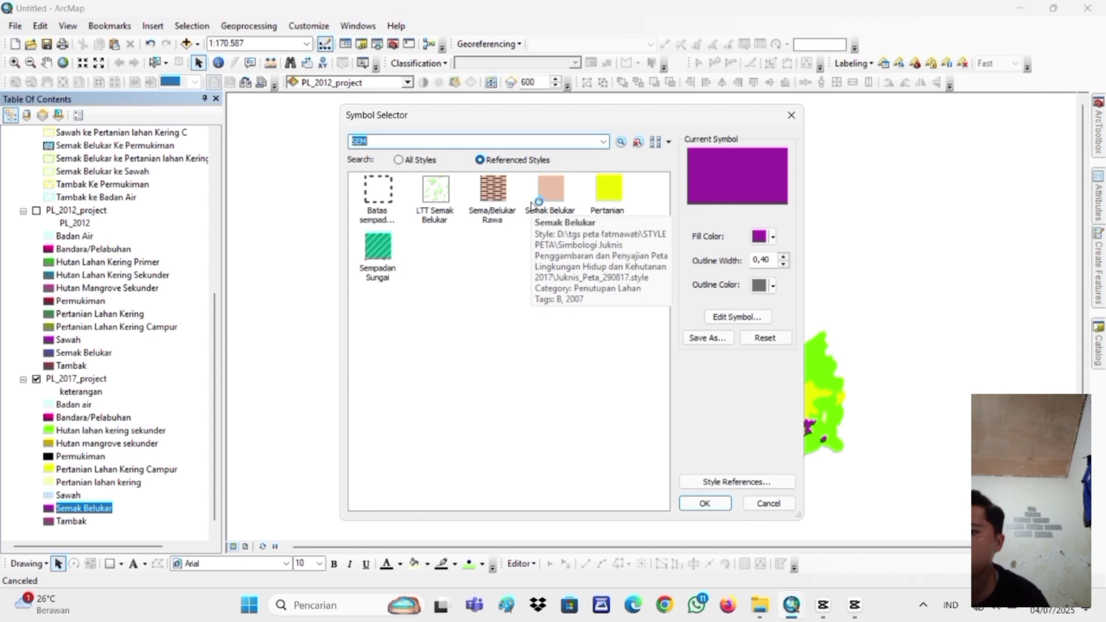
pyautogui.doubleClick(552, 196)
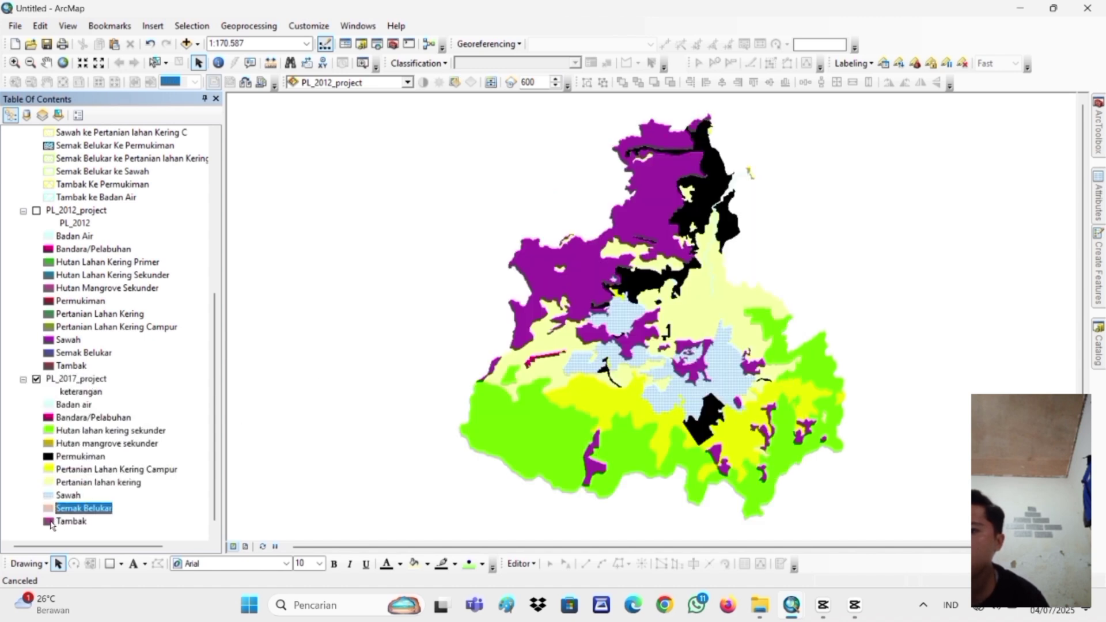
# Apply the cyan Tambak symbol to the Tambak class and switch to layout view
pyautogui.doubleClick(49, 520)
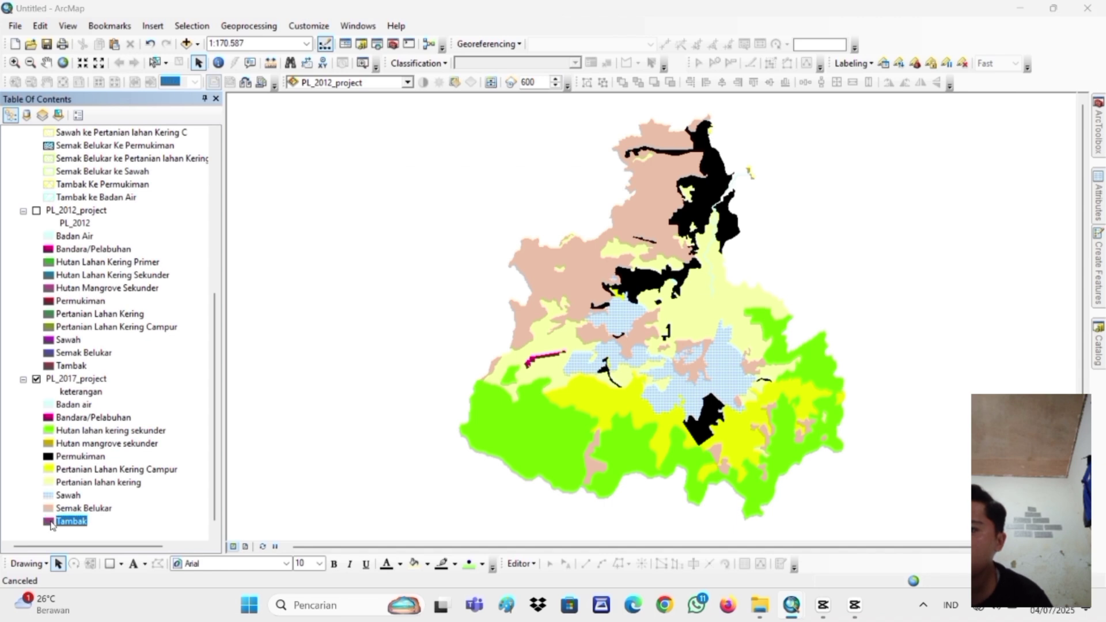
pyautogui.write('TAMBAK')
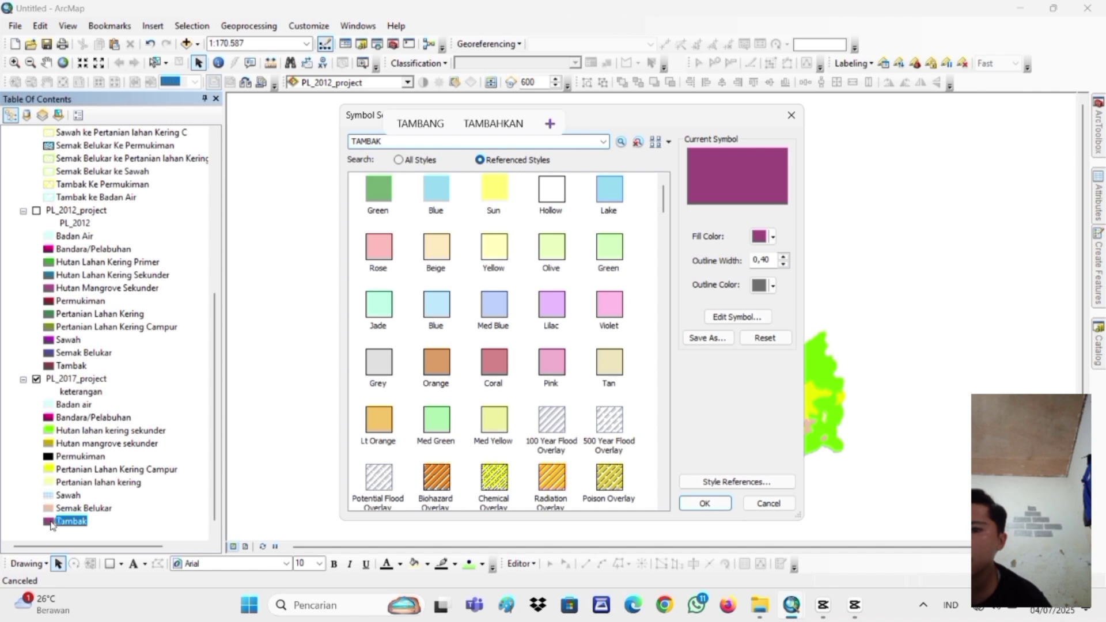
pyautogui.press('Return')
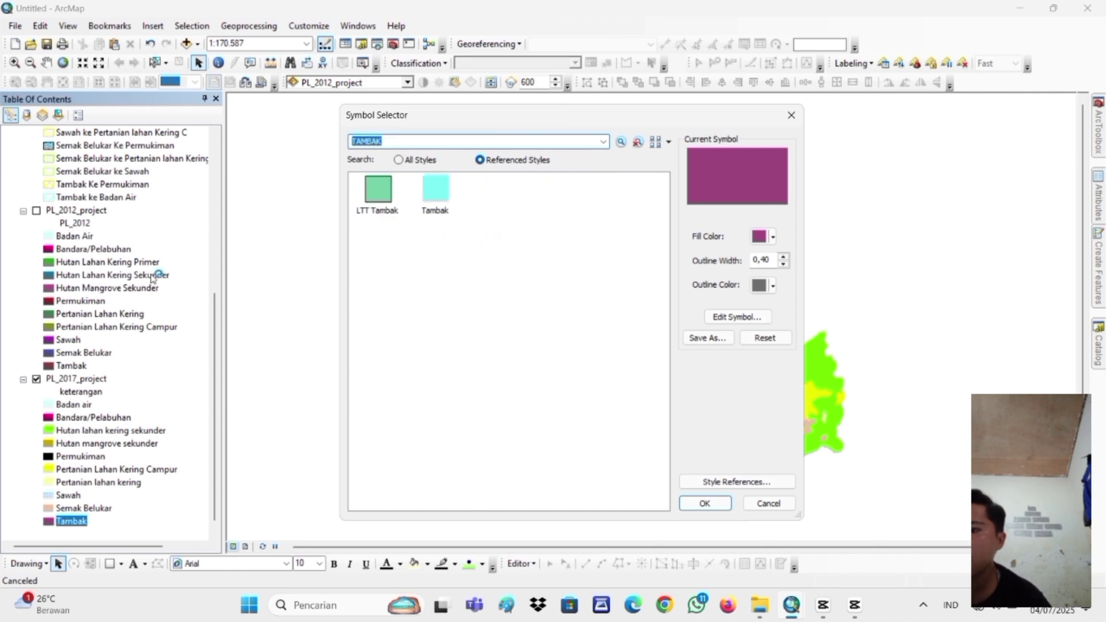
pyautogui.doubleClick(429, 203)
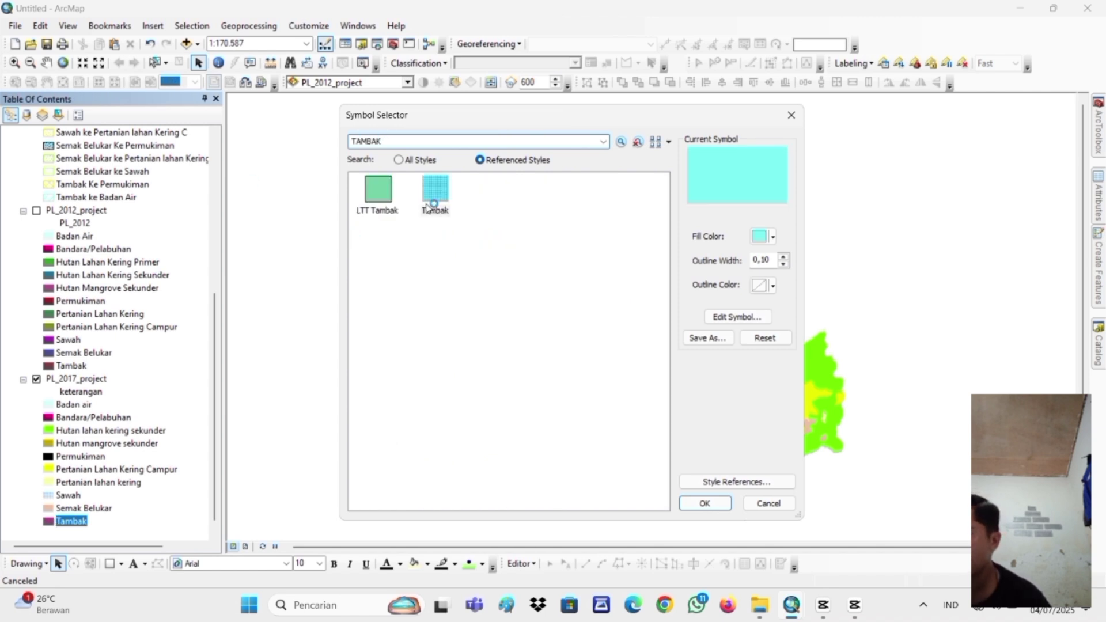
pyautogui.click(246, 548)
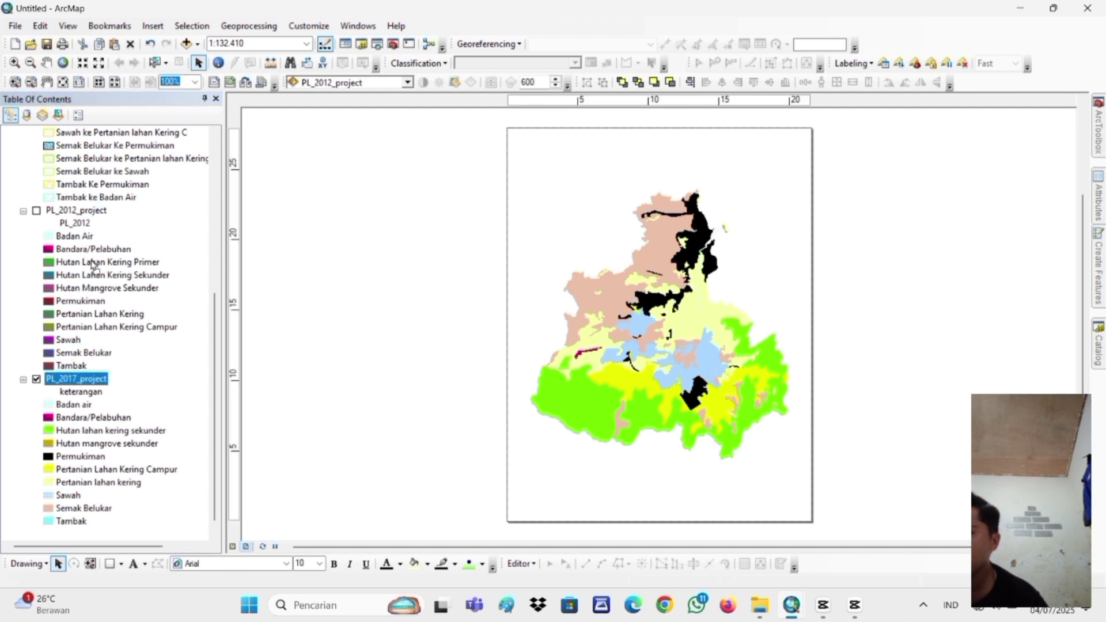
# Move PL_2017_project under hasil_PL2012_2017 and set the page to A3 landscape
pyautogui.moveTo(107, 202); pyautogui.dragTo(108, 203)
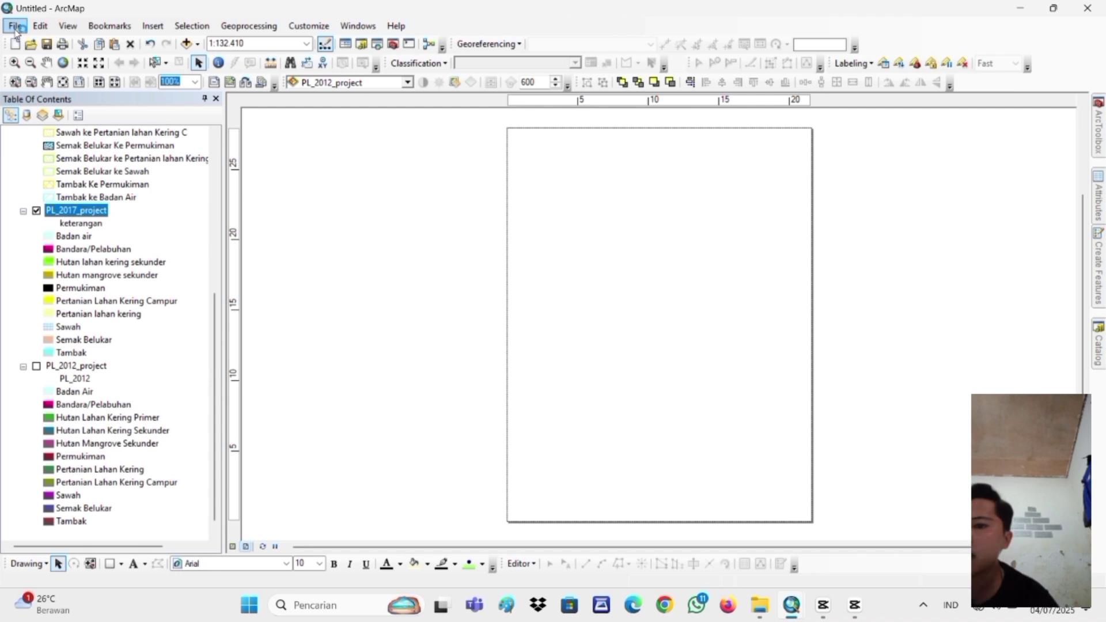
pyautogui.click(16, 29)
pyautogui.click(65, 193)
pyautogui.click(579, 234)
pyautogui.click(507, 282)
pyautogui.click(544, 277)
pyautogui.click(642, 477)
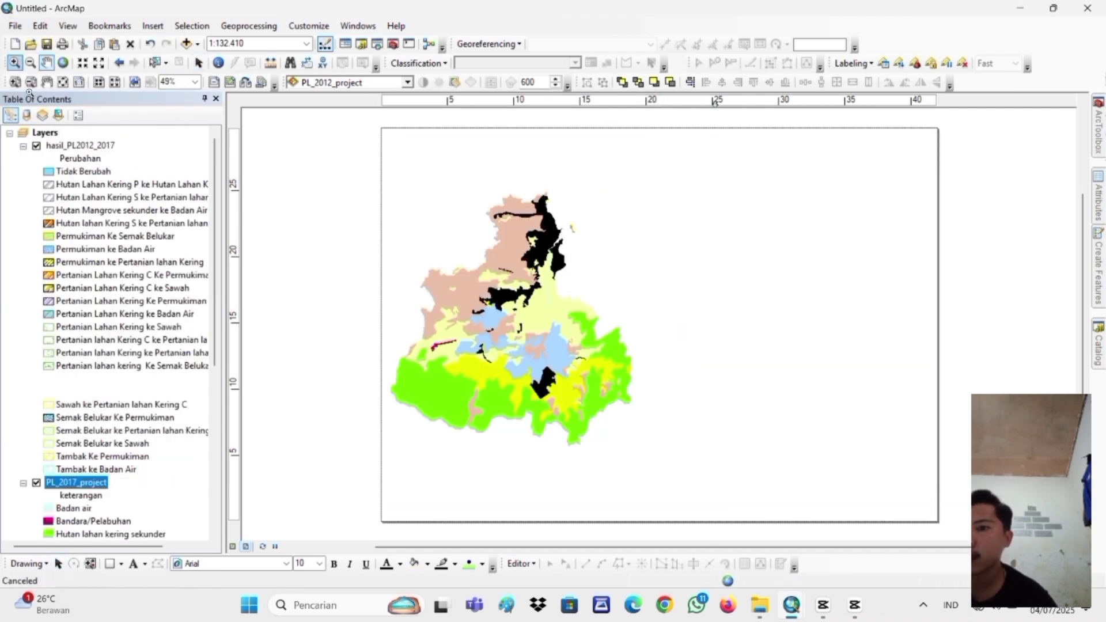
# Zoom and centre the study area in the frame, then set the map scale to 1:120.000
pyautogui.click(47, 63)
pyautogui.moveTo(426, 199); pyautogui.dragTo(476, 197)
pyautogui.click(14, 62)
pyautogui.click(517, 322)
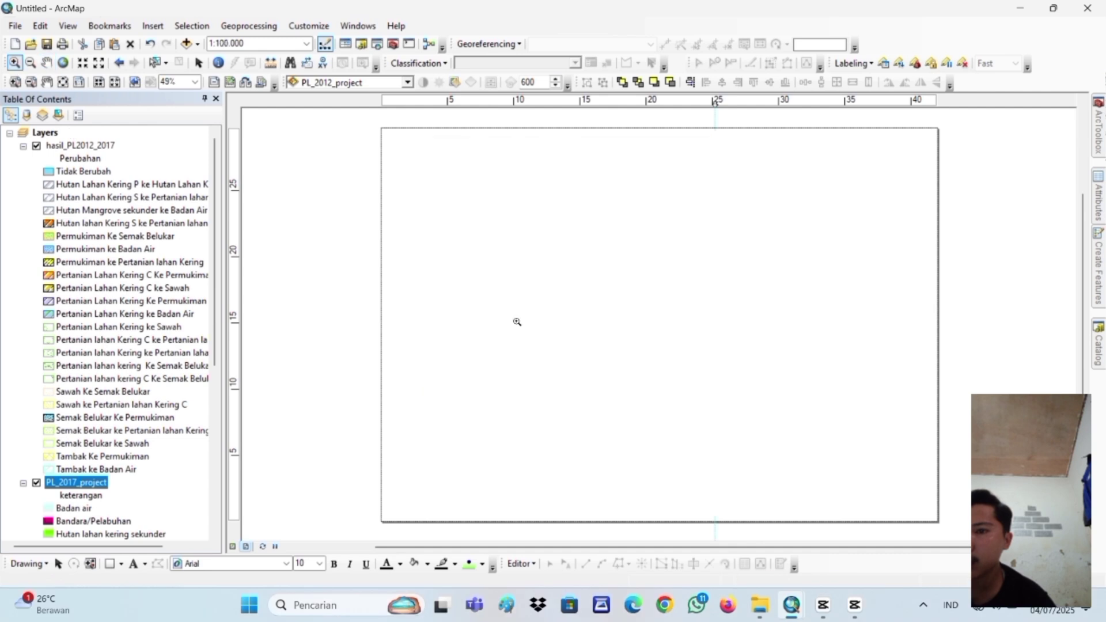
pyautogui.click(47, 63)
pyautogui.moveTo(562, 323)
pyautogui.mouseDown()
pyautogui.moveTo(540, 313)
pyautogui.moveTo(557, 314)
pyautogui.mouseUp()
pyautogui.click(227, 44)
pyautogui.press('BackSpace')
pyautogui.write('2')
pyautogui.press('Return')
# Create a new graticule for the data frame with interval 4
pyautogui.click(199, 63)
pyautogui.rightClick(497, 229)
pyautogui.click(588, 489)
pyautogui.click(647, 164)
pyautogui.click(667, 443)
pyautogui.click(668, 329)
pyautogui.write('4')
pyautogui.click(669, 361)
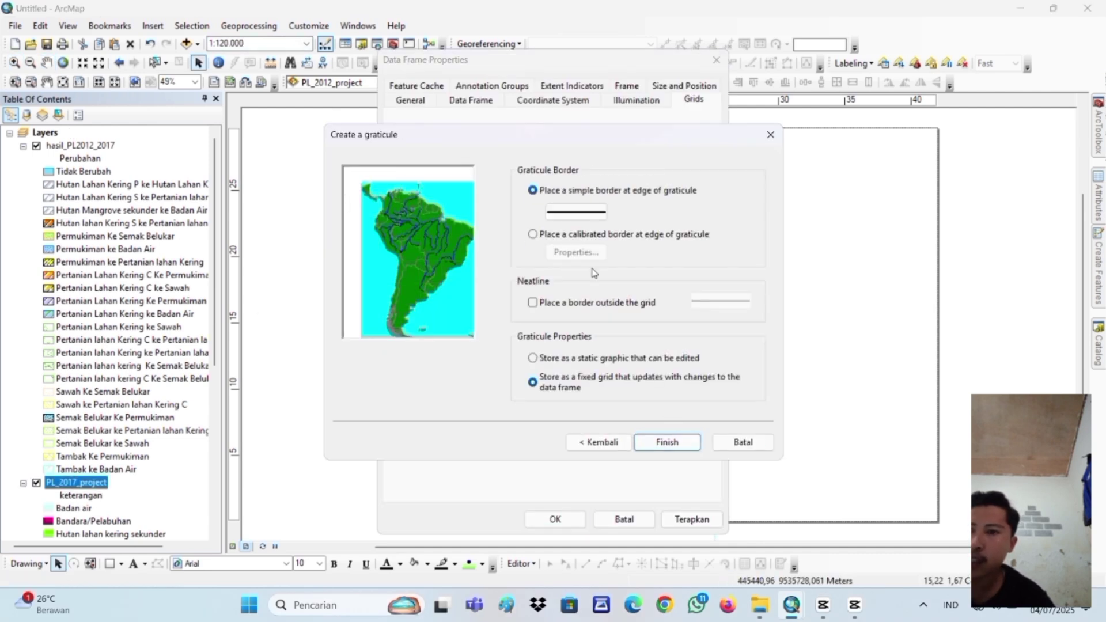
pyautogui.click(667, 443)
# Show graticule labels on the left and right in Times New Roman and apply the grid
pyautogui.click(642, 220)
pyautogui.click(583, 133)
pyautogui.click(507, 384)
pyautogui.click(606, 383)
pyautogui.click(621, 253)
pyautogui.click(536, 471)
pyautogui.click(556, 519)
# Recheck the grid label settings in the data frame properties and apply them
pyautogui.rightClick(551, 355)
pyautogui.click(591, 348)
pyautogui.click(639, 236)
pyautogui.click(535, 471)
pyautogui.click(557, 519)
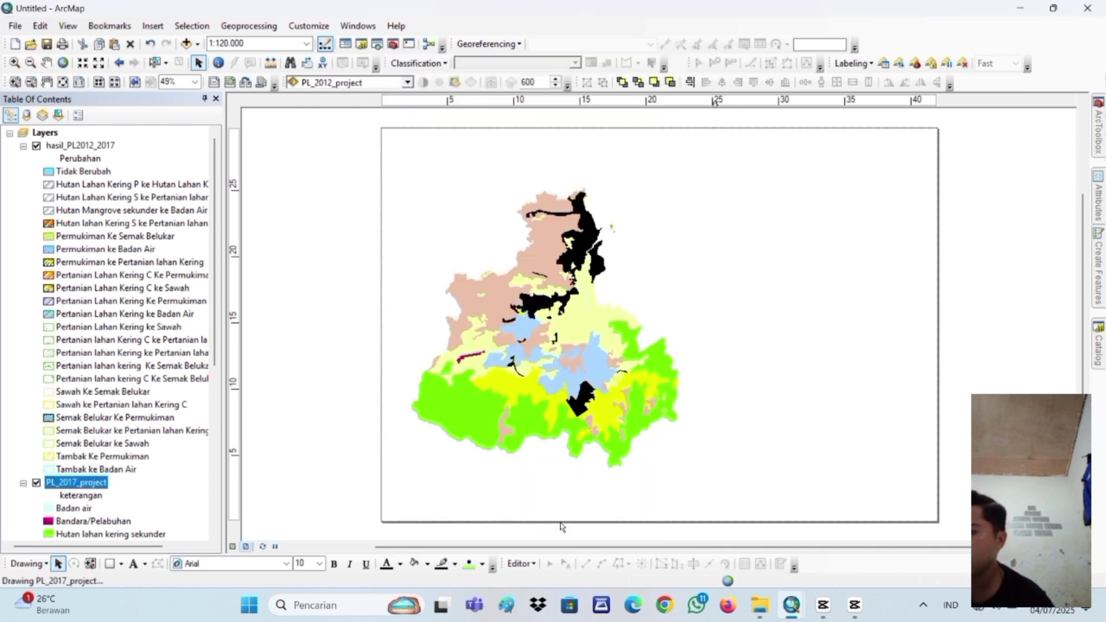
# Draw an unfilled rectangle to the right of the map and place a duplicate of it
pyautogui.click(110, 564)
pyautogui.moveTo(724, 139)
pyautogui.mouseDown()
pyautogui.moveTo(935, 517)
pyautogui.moveTo(927, 510)
pyautogui.mouseUp()
pyautogui.doubleClick(837, 336)
pyautogui.click(500, 235)
pyautogui.click(574, 253)
pyautogui.click(518, 408)
pyautogui.rightClick(871, 231)
pyautogui.click(906, 288)
pyautogui.hotkey('ctrl', 'v')
pyautogui.moveTo(906, 216); pyautogui.dragTo(898, 235)
pyautogui.scroll(3, 904, 190)
# Add the bold Times New Roman title 'PETA PERUBAHAN PENGGUNAAN LAHAN / DAERAH ALIRAN SUNGAI WANGGU / 2012-2017'
pyautogui.click(133, 564)
pyautogui.click(634, 172)
pyautogui.doubleClick(643, 171)
pyautogui.press('BackSpace')
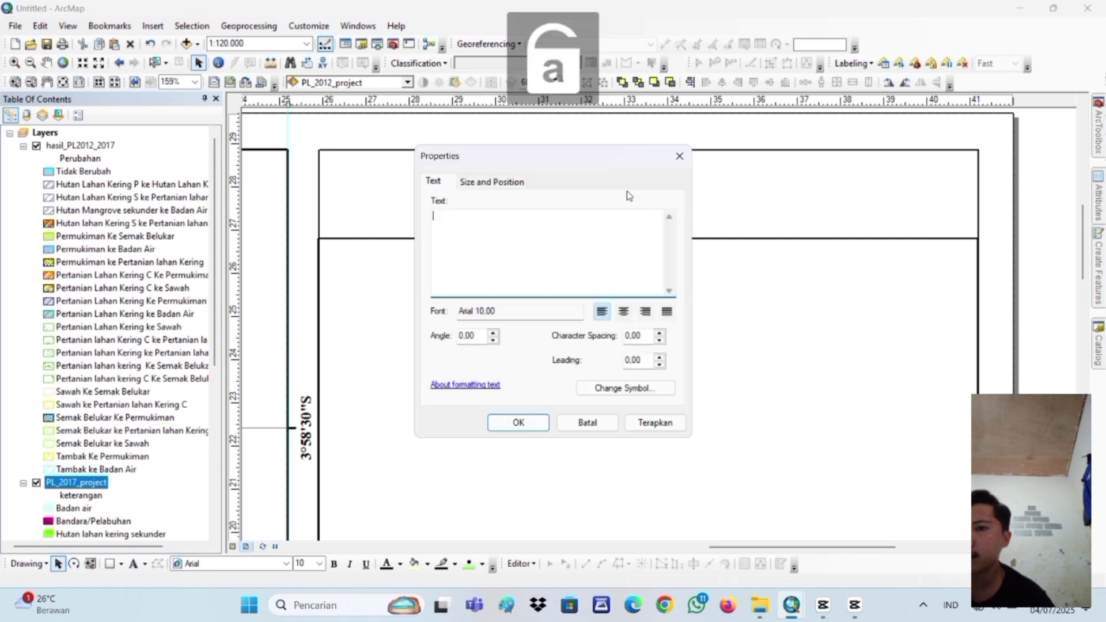
pyautogui.write('PETA PERUBAHAN PENGGUNAAN LAHAN')
pyautogui.press('Return')
pyautogui.write('DAERAH ALIRAN SUNGAI WANGGU')
pyautogui.press('Return')
pyautogui.write('2012-2017')
pyautogui.click(518, 422)
pyautogui.click(334, 564)
pyautogui.click(286, 564)
pyautogui.click(217, 426)
# Insert a compass-style north arrow and place it under the title
pyautogui.click(979, 249)
pyautogui.click(997, 251)
pyautogui.click(152, 26)
pyautogui.click(183, 146)
pyautogui.click(268, 329)
pyautogui.moveTo(605, 328); pyautogui.dragTo(648, 295)
# Add the 1:120.000 scale text with a 'Skala' label above it
pyautogui.click(153, 26)
pyautogui.click(183, 176)
pyautogui.click(289, 262)
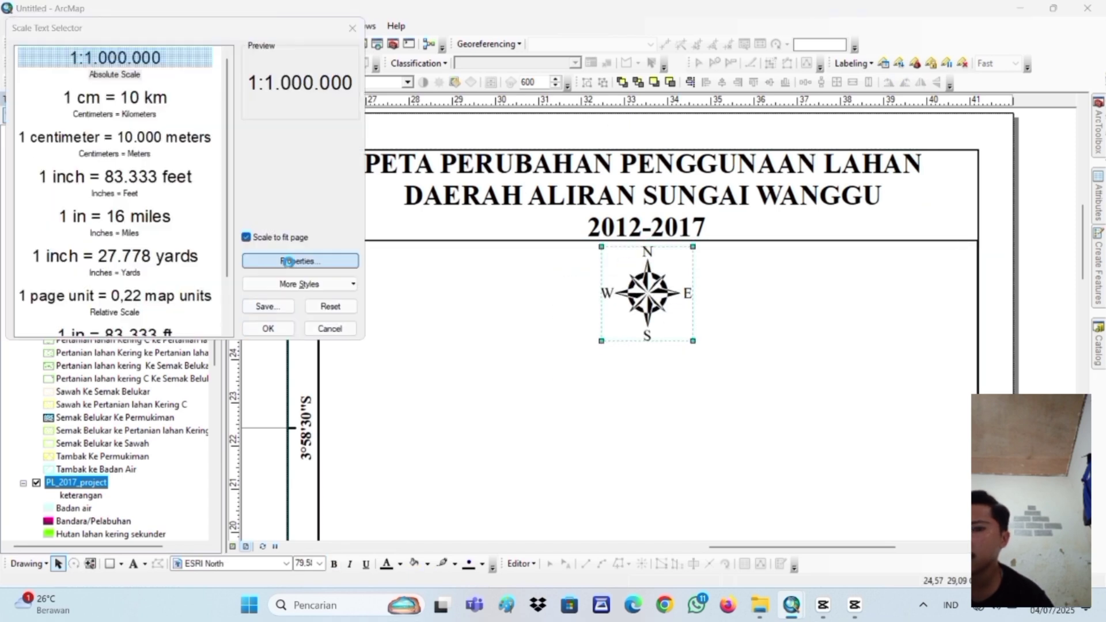
pyautogui.click(489, 465)
pyautogui.click(268, 328)
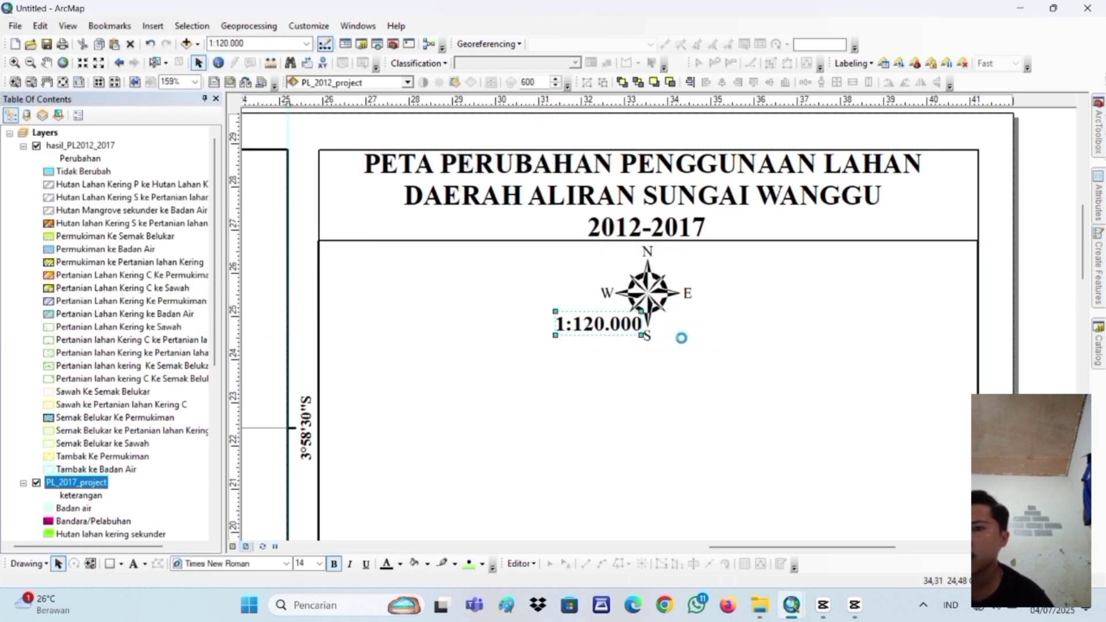
pyautogui.rightClick(648, 187)
pyautogui.click(663, 259)
pyautogui.doubleClick(602, 344)
pyautogui.write('Skala')
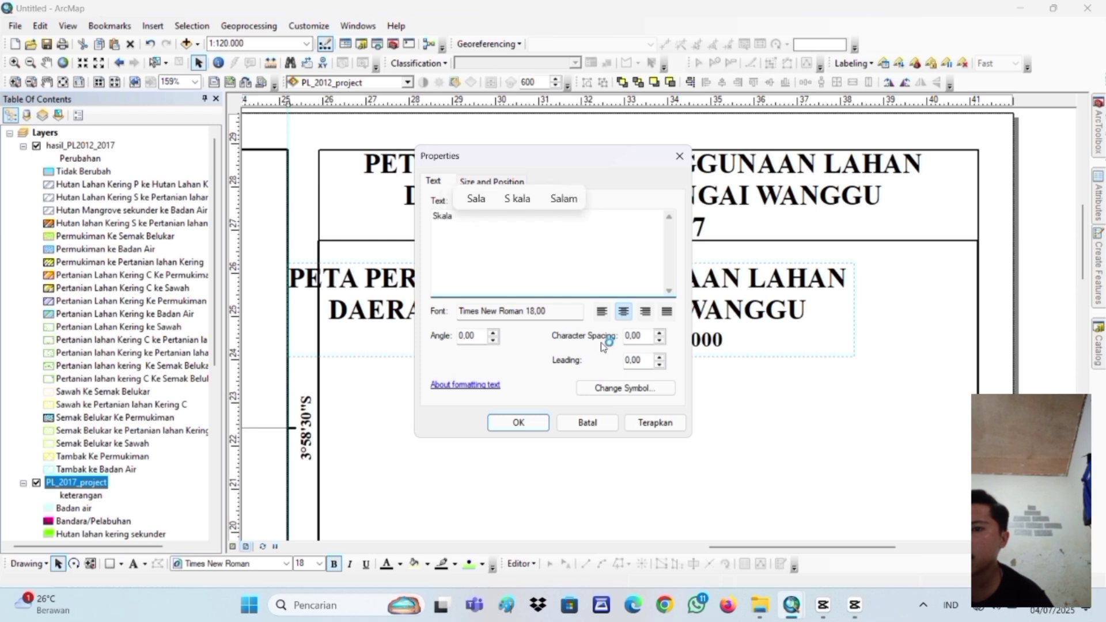
pyautogui.press('Return')
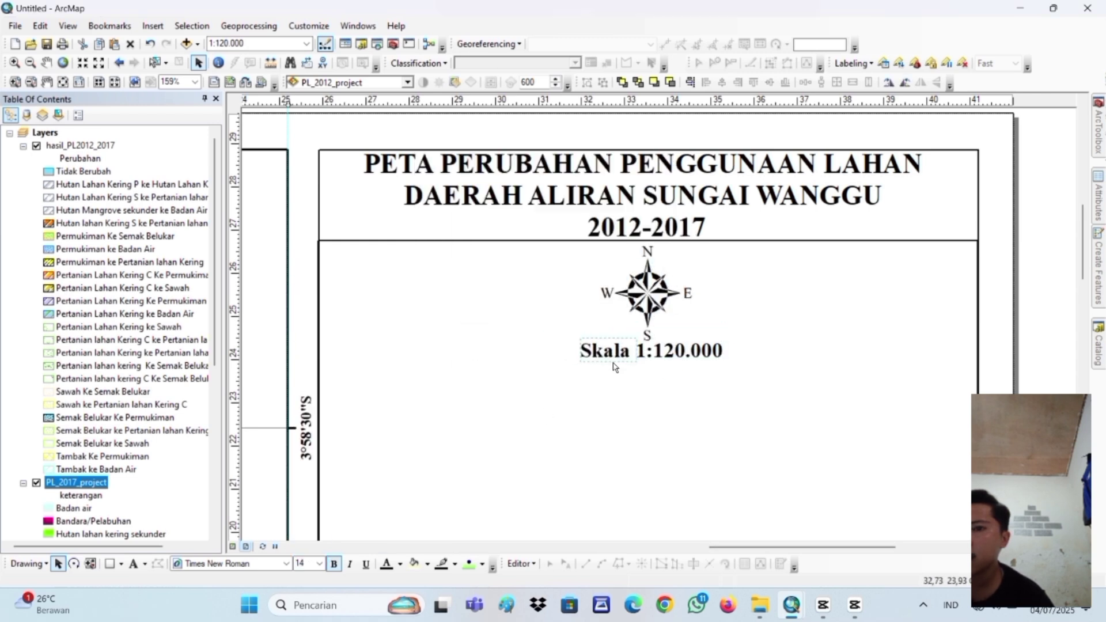
# Insert an alternating scale bar in kilometers below the Skala text
pyautogui.click(153, 26)
pyautogui.click(184, 150)
pyautogui.click(116, 284)
pyautogui.click(302, 262)
pyautogui.click(553, 332)
pyautogui.click(495, 451)
pyautogui.click(269, 328)
pyautogui.moveTo(651, 353); pyautogui.dragTo(673, 424)
# Duplicate the box around the north arrow
pyautogui.rightClick(980, 279)
pyautogui.click(1014, 288)
pyautogui.scroll(-3, 800, 552)
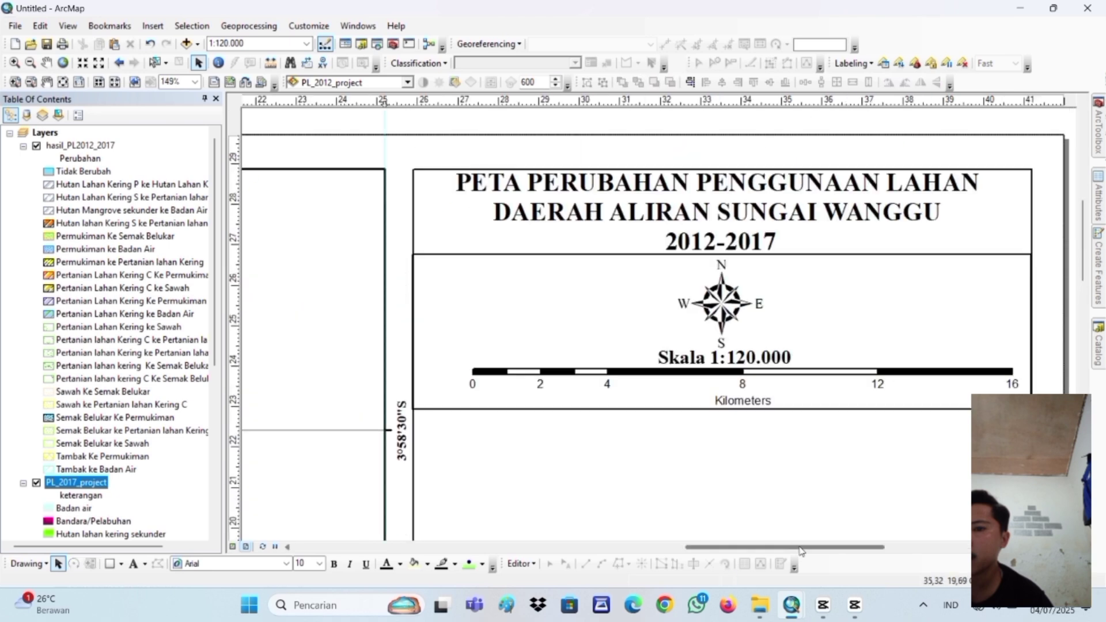
pyautogui.moveTo(802, 551); pyautogui.dragTo(813, 551)
pyautogui.click(743, 254)
pyautogui.hotkey('ctrl', 'c')
pyautogui.hotkey('ctrl', 'v')
pyautogui.moveTo(690, 298); pyautogui.dragTo(666, 470)
# Resize and move the box copy so it sits below the scale bar
pyautogui.scroll(-1, 521, 338)
pyautogui.click(521, 338)
pyautogui.rightClick(1065, 245)
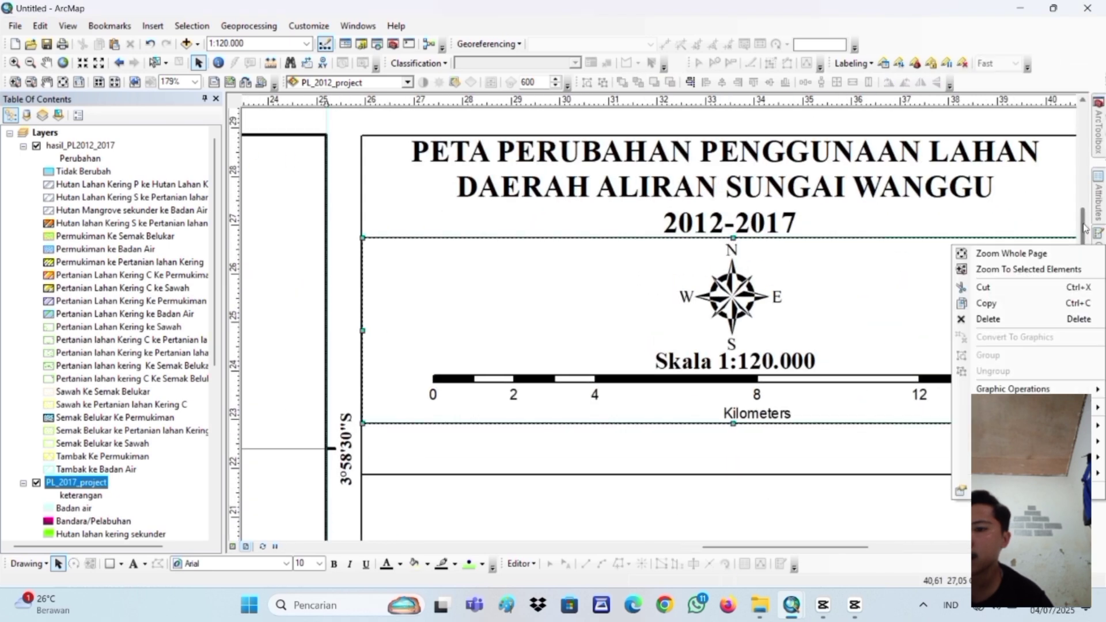
pyautogui.moveTo(1083, 228); pyautogui.dragTo(1083, 246)
pyautogui.scroll(1, 749, 403)
pyautogui.moveTo(751, 546); pyautogui.dragTo(761, 546)
pyautogui.click(680, 449)
pyautogui.moveTo(680, 503); pyautogui.dragTo(675, 529)
pyautogui.moveTo(680, 348); pyautogui.dragTo(680, 515)
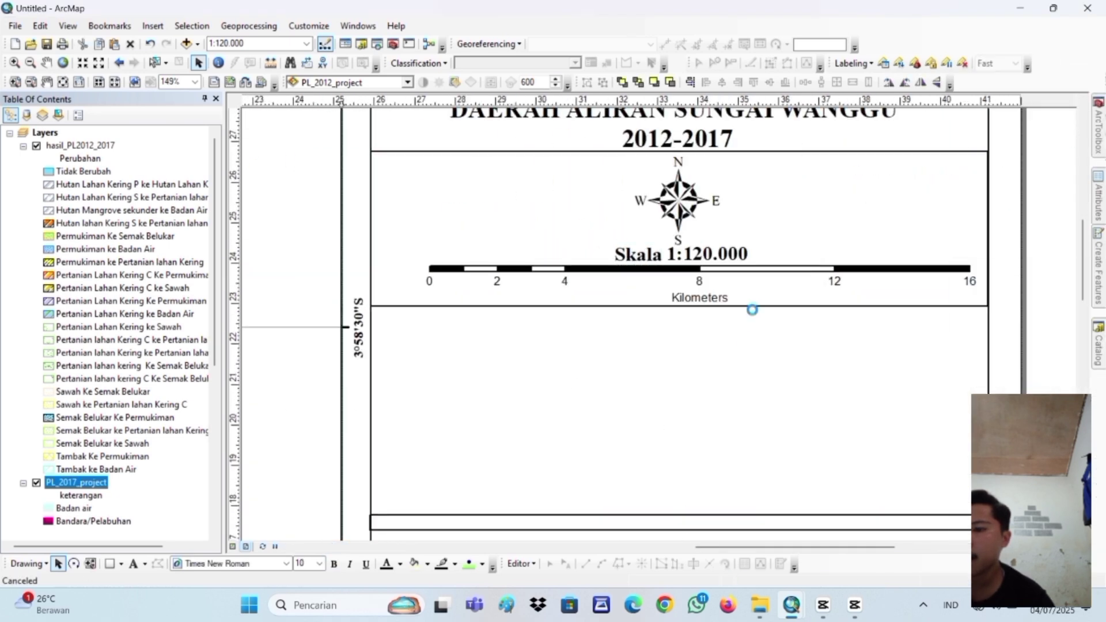
# Write the labels Coordinate System, Projection, Datum and Units on four lines
pyautogui.doubleClick(404, 473)
pyautogui.write('Coordinate System')
pyautogui.press('Return')
pyautogui.write('Projection')
pyautogui.press('Return')
pyautogui.write('Datum')
# Add matching values: WGS 1984 UTM Zone 51S, Transverse Mercator, WGS 1984, Kilometers
pyautogui.press('Return')
pyautogui.write('Units')
pyautogui.click(513, 423)
pyautogui.hotkey('ctrl', 'c')
pyautogui.hotkey('ctrl', 'v')
pyautogui.moveTo(521, 377); pyautogui.dragTo(704, 351)
pyautogui.doubleClick(703, 355)
pyautogui.write(': WGS 1984 UTM Zone 51S')
pyautogui.press('Return')
pyautogui.write(': ')
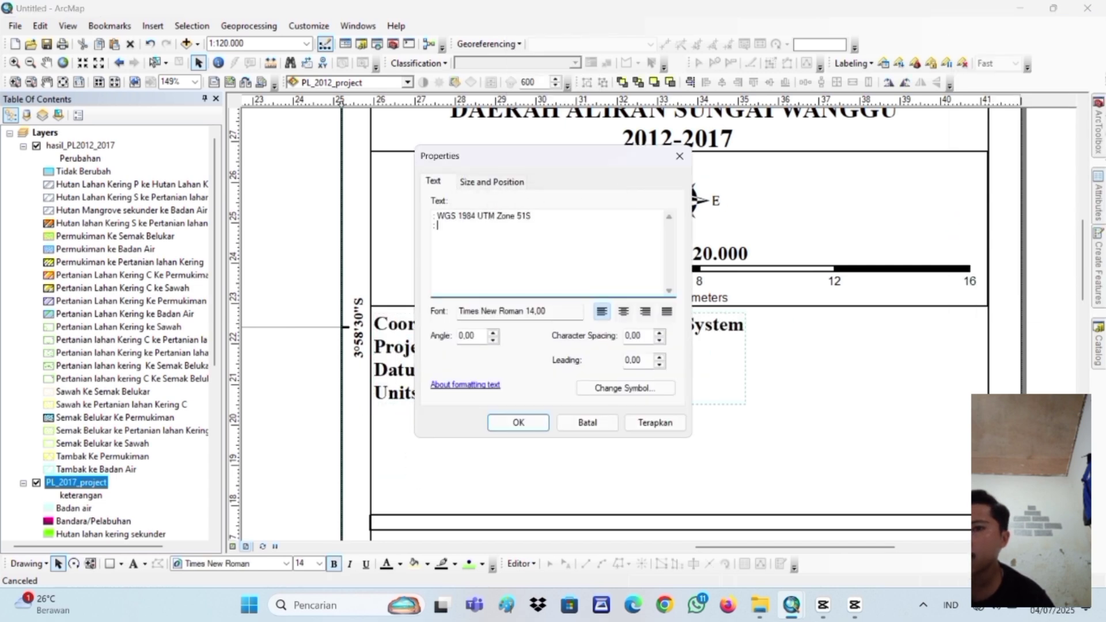
pyautogui.write('Transverse Mercator')
pyautogui.press('Return')
pyautogui.write(': WGS 1984')
pyautogui.press('Return')
pyautogui.write(': Kilometers')
pyautogui.click(518, 422)
# Show the whole page and begin inserting a legend for the map layers
pyautogui.rightClick(999, 300)
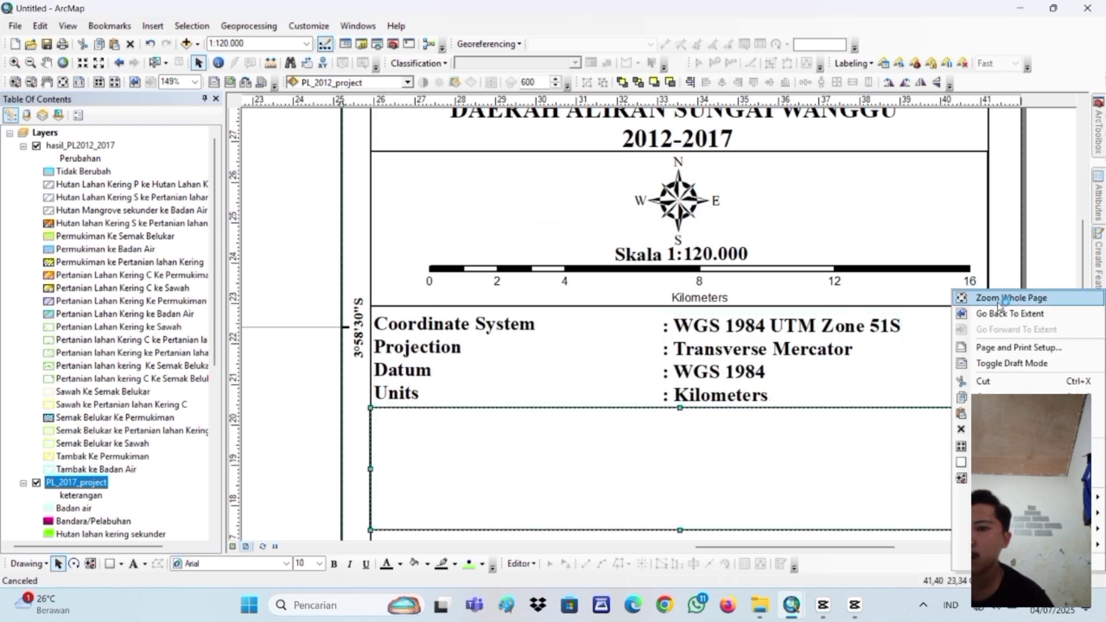
pyautogui.click(1000, 298)
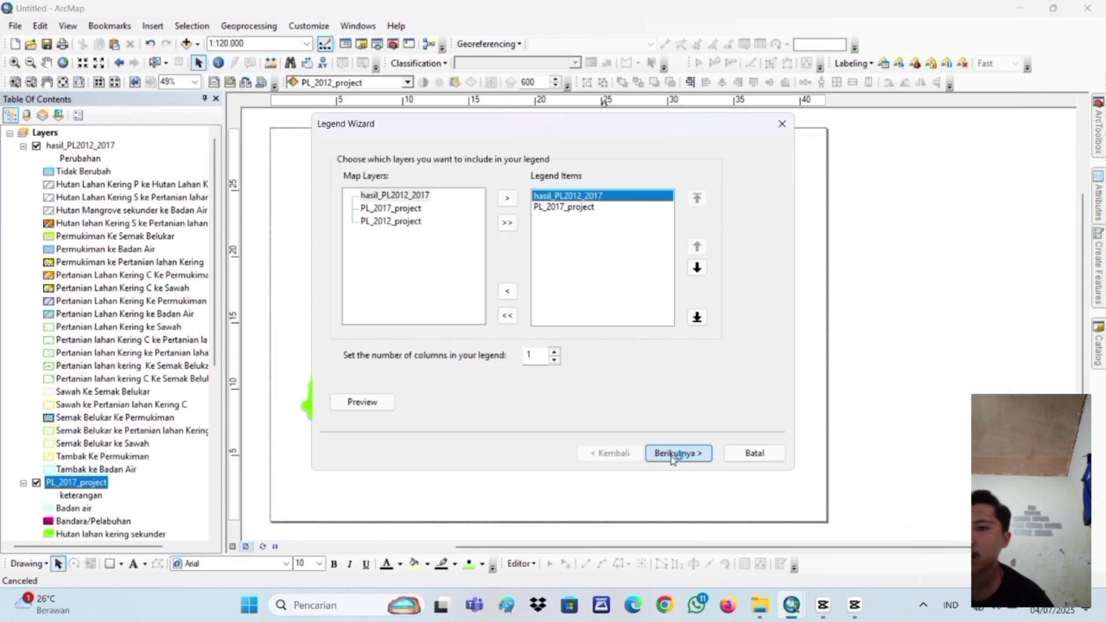
pyautogui.click(672, 383)
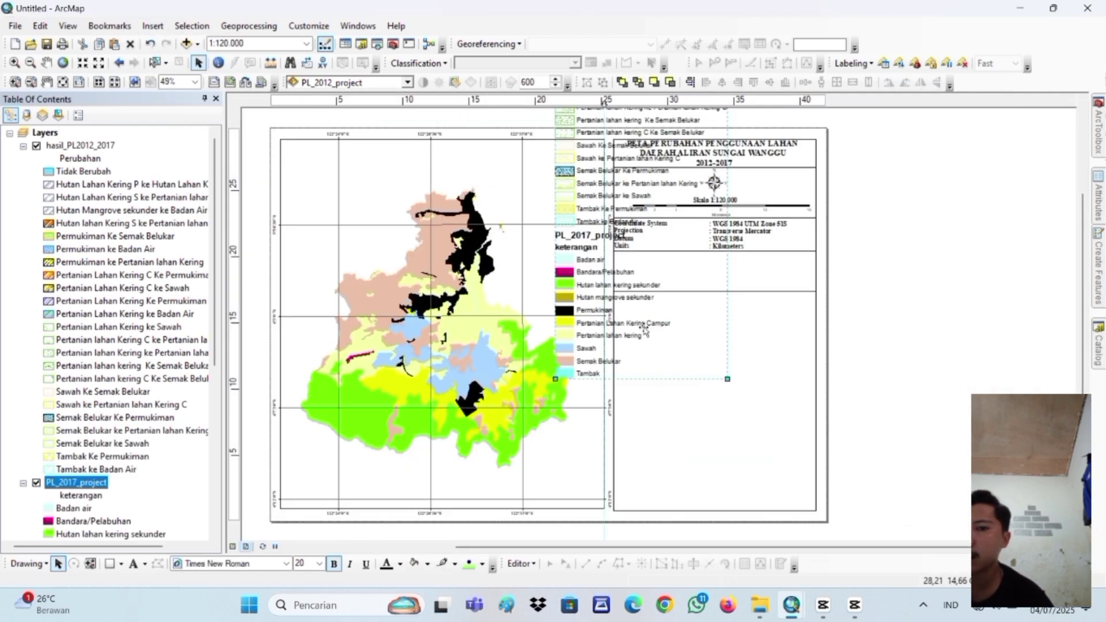
# Move the legend aside and check the hasil_PL2012_2017 and PL_2017_project layers
pyautogui.moveTo(643, 330); pyautogui.dragTo(953, 327)
pyautogui.moveTo(945, 219); pyautogui.dragTo(940, 510)
pyautogui.click(822, 202)
pyautogui.doubleClick(82, 146)
pyautogui.click(783, 104)
pyautogui.click(37, 484)
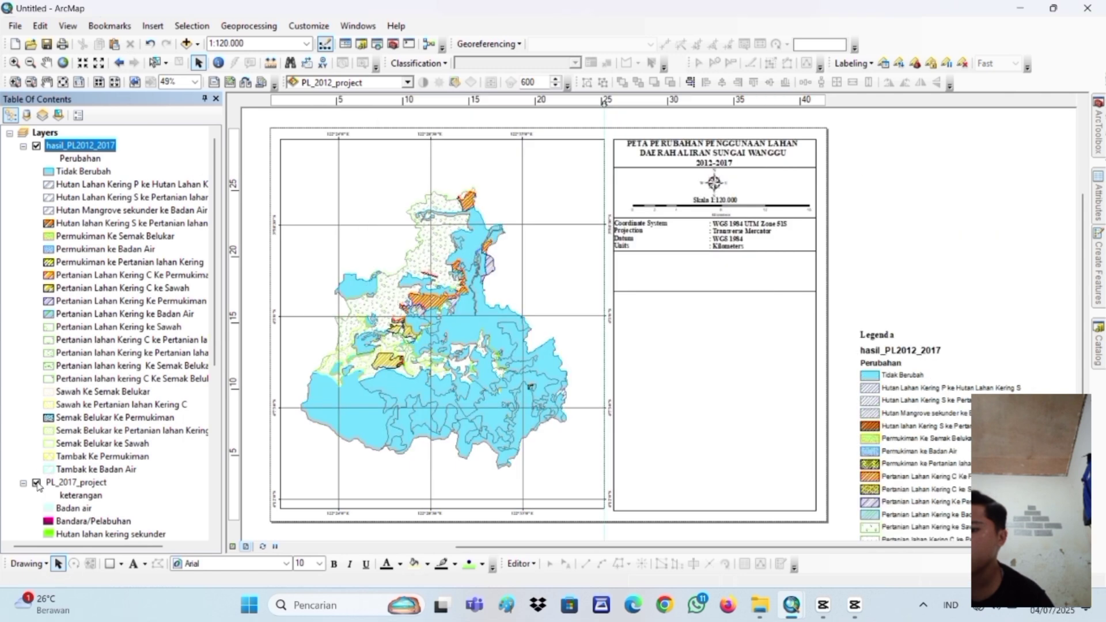
pyautogui.click(963, 311)
# Ungroup the legend, delete its hasil_PL2012_2017 heading, and rearrange the items into two columns
pyautogui.rightClick(963, 311)
pyautogui.click(986, 371)
pyautogui.click(839, 531)
pyautogui.click(901, 198)
pyautogui.press('Delete')
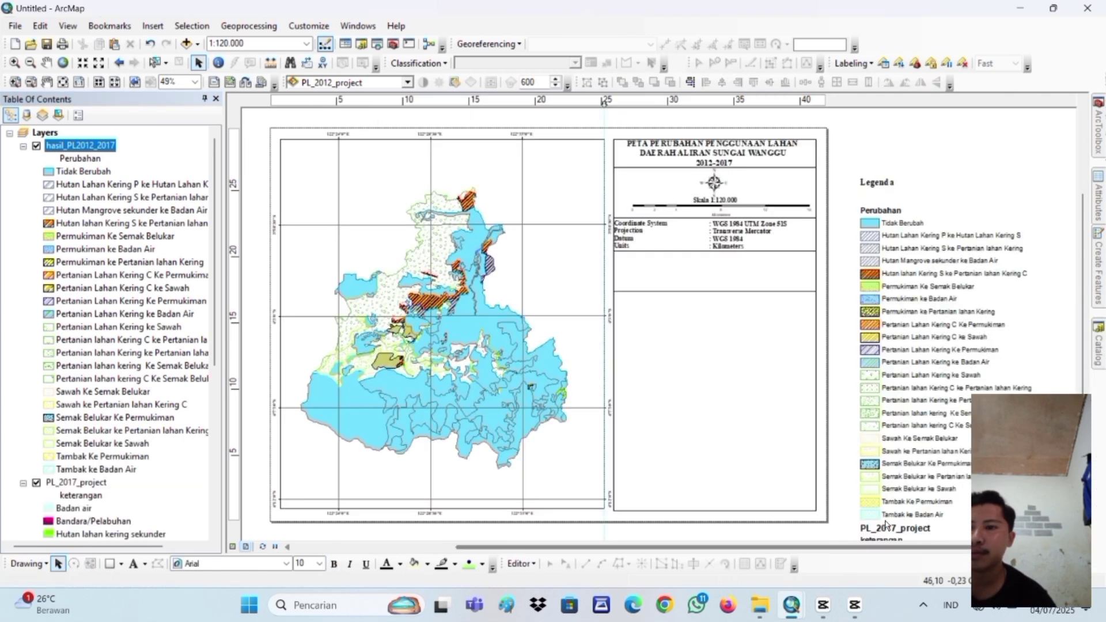
pyautogui.scroll(-3, 901, 378)
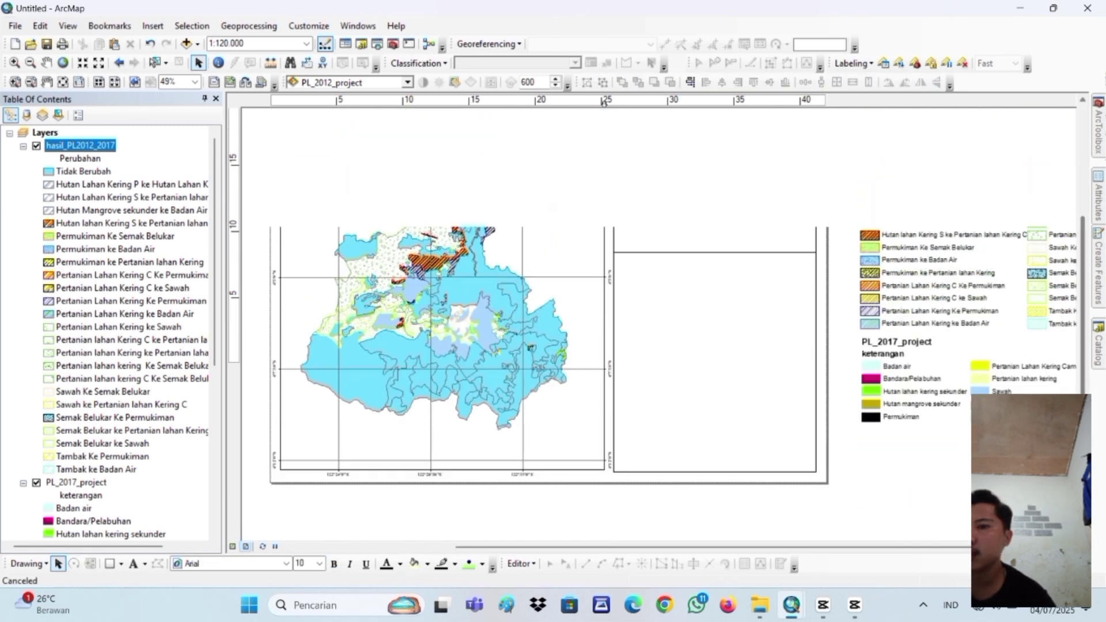
pyautogui.click(1040, 245)
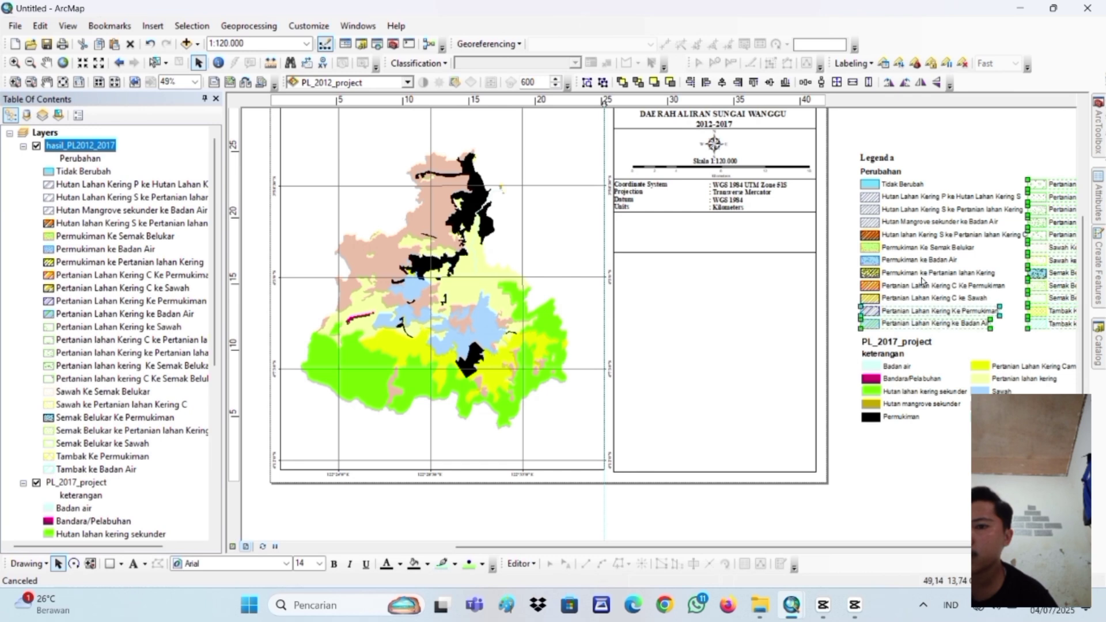
pyautogui.click(721, 293)
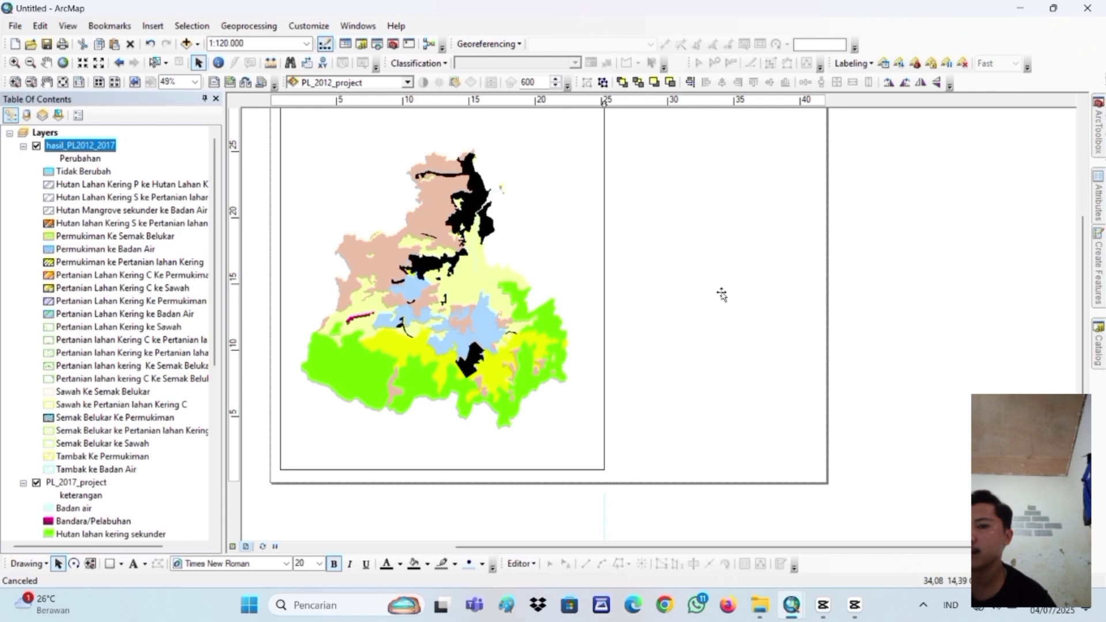
# Shrink the new data frame and place it in the lower-right inset box
pyautogui.click(859, 298)
pyautogui.click(1002, 371)
pyautogui.moveTo(556, 270); pyautogui.dragTo(629, 307)
pyautogui.moveTo(719, 330); pyautogui.dragTo(847, 432)
pyautogui.scroll(-2, 847, 432)
# Fit the inset frame into place and add the LapakGIS_Batas_Kabupaten_2024 boundary layer to it
pyautogui.moveTo(842, 388); pyautogui.dragTo(782, 364)
pyautogui.moveTo(727, 320); pyautogui.dragTo(750, 327)
pyautogui.rightClick(749, 328)
pyautogui.click(789, 67)
pyautogui.doubleClick(484, 226)
pyautogui.click(461, 225)
pyautogui.click(694, 369)
# Add a graticule with styled labels to the inset data frame
pyautogui.doubleClick(680, 331)
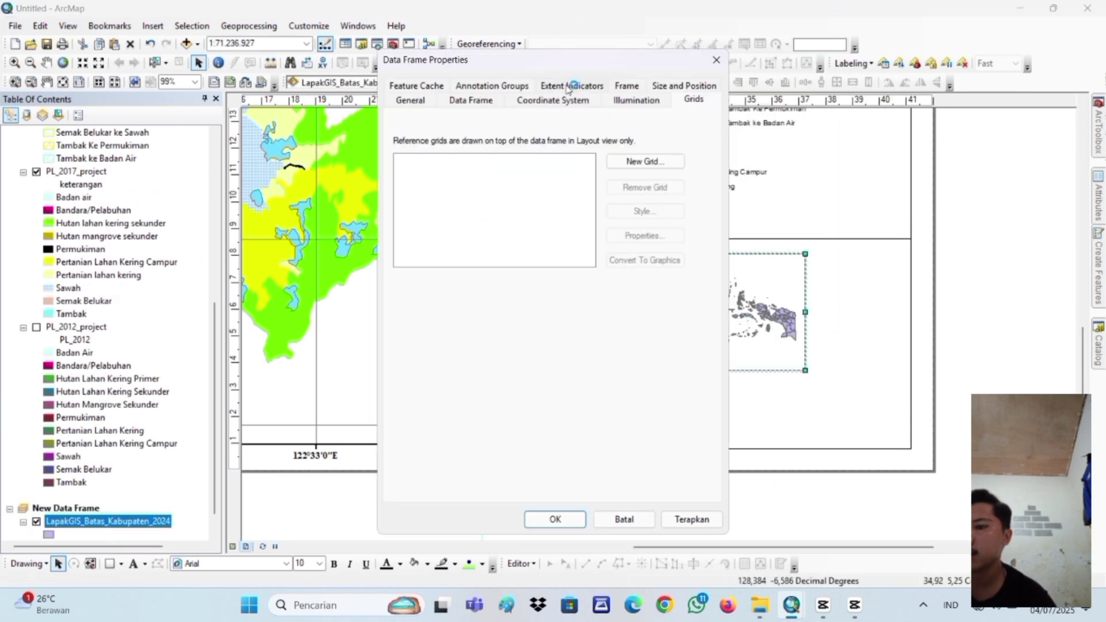
pyautogui.click(645, 162)
pyautogui.click(666, 442)
pyautogui.click(667, 442)
pyautogui.click(667, 442)
pyautogui.click(667, 442)
pyautogui.click(644, 221)
pyautogui.click(486, 384)
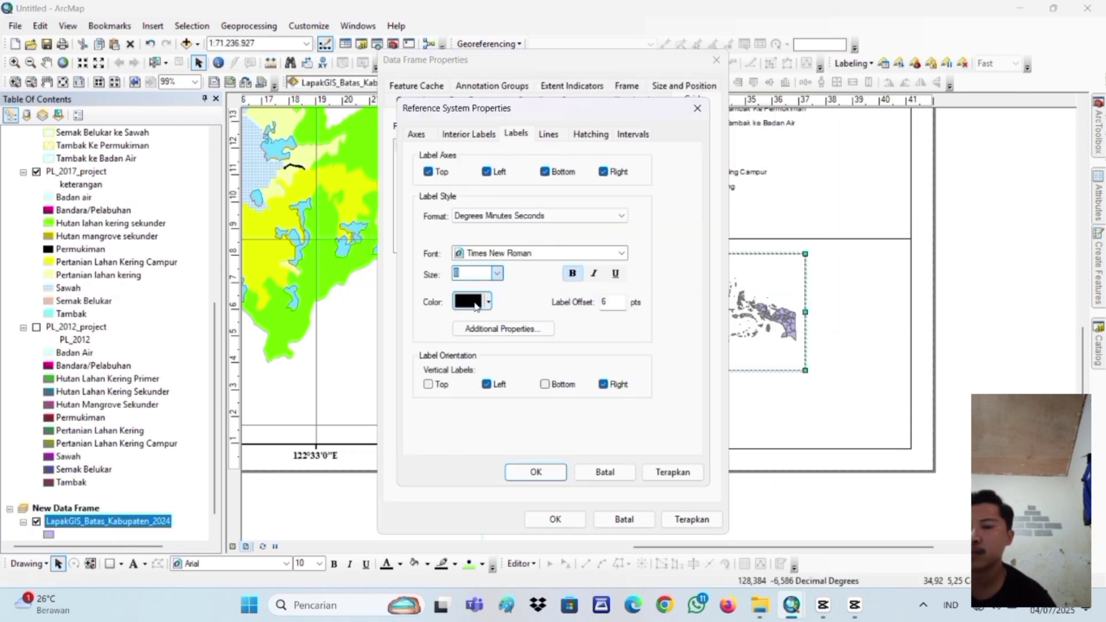
pyautogui.click(536, 472)
pyautogui.click(554, 520)
# Draw a guide line at 4 cm on the layout
pyautogui.click(121, 564)
pyautogui.click(131, 508)
pyautogui.click(236, 363)
pyautogui.scroll(3, 852, 311)
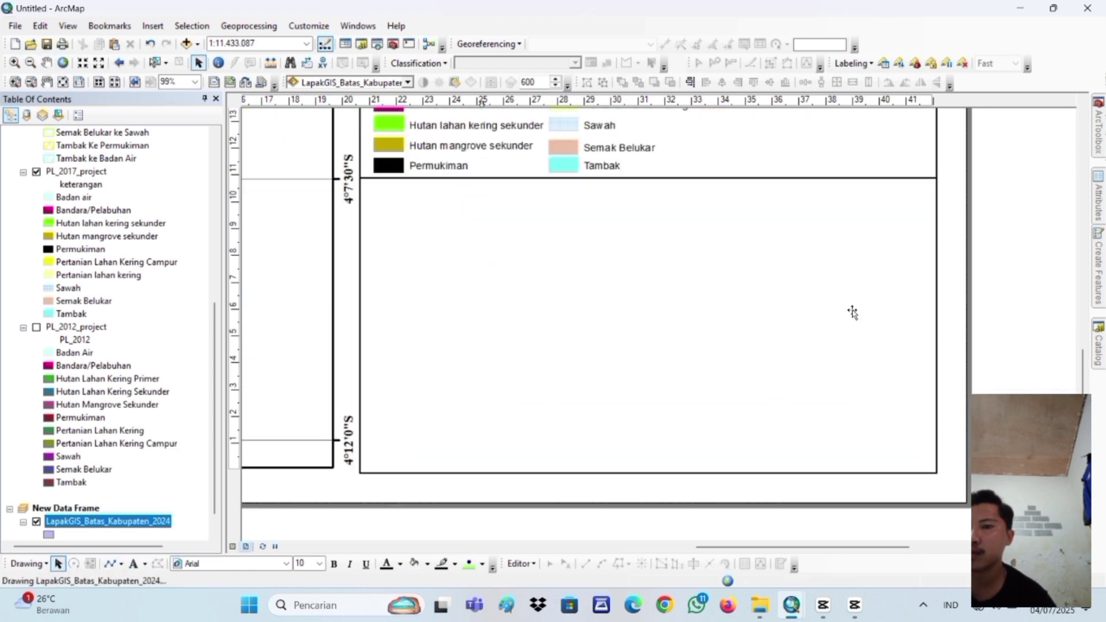
pyautogui.scroll(1, 352, 390)
pyautogui.click(447, 496)
pyautogui.moveTo(756, 546); pyautogui.dragTo(876, 540)
pyautogui.scroll(-1, 553, 392)
# Edit the mapmaker credit text in capitals with 'L78', then insert the university logo picture
pyautogui.rightClick(780, 209)
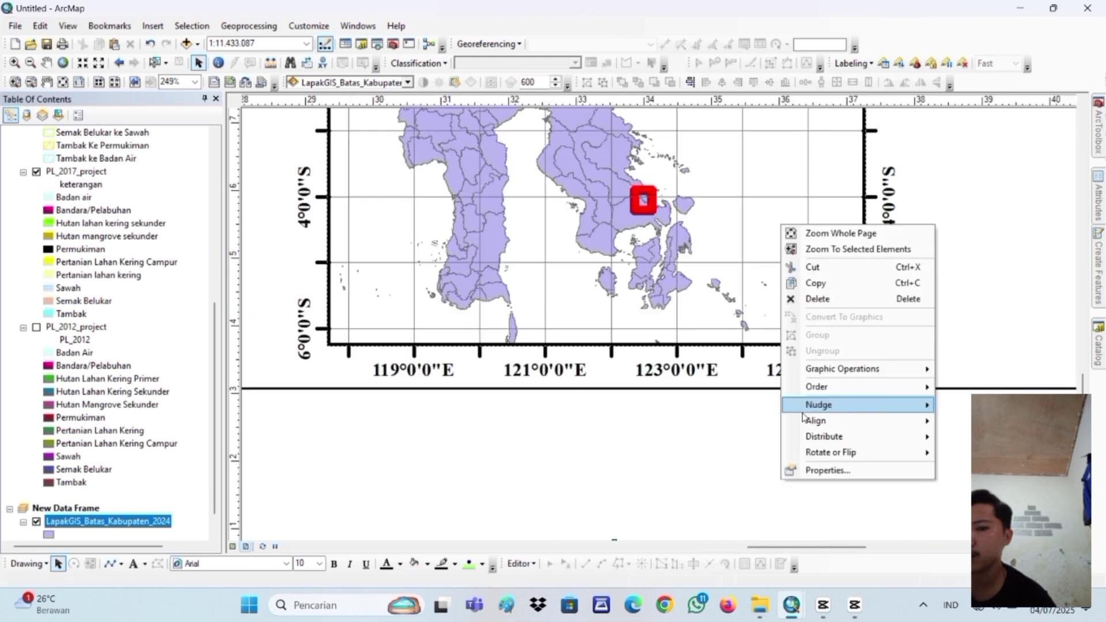
pyautogui.click(812, 227)
pyautogui.scroll(3, 727, 487)
pyautogui.scroll(-3, 727, 486)
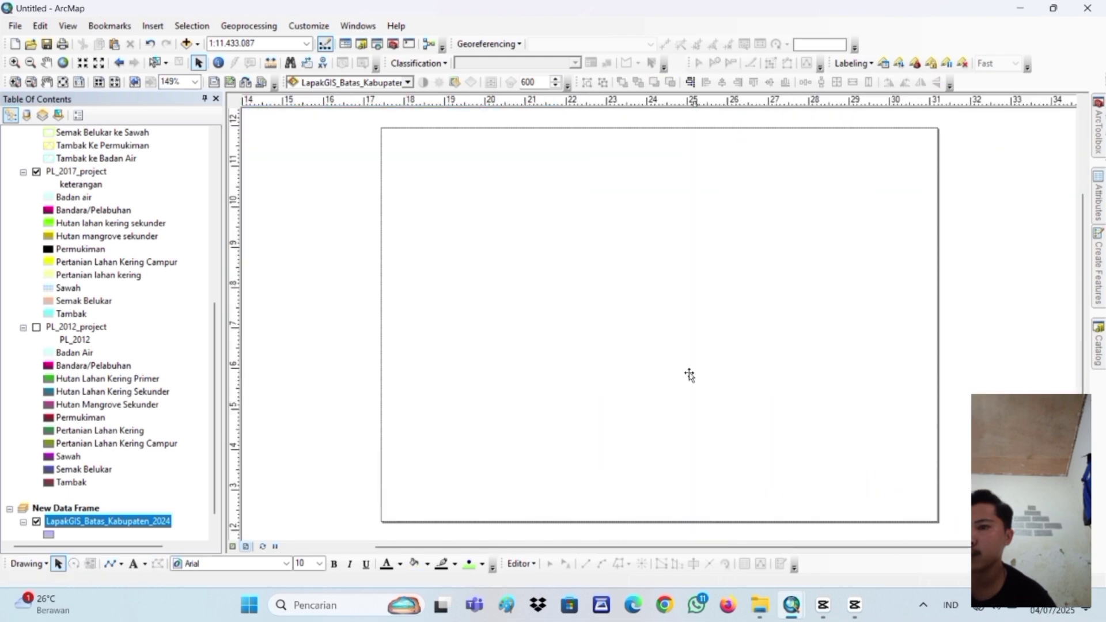
pyautogui.scroll(2, 736, 487)
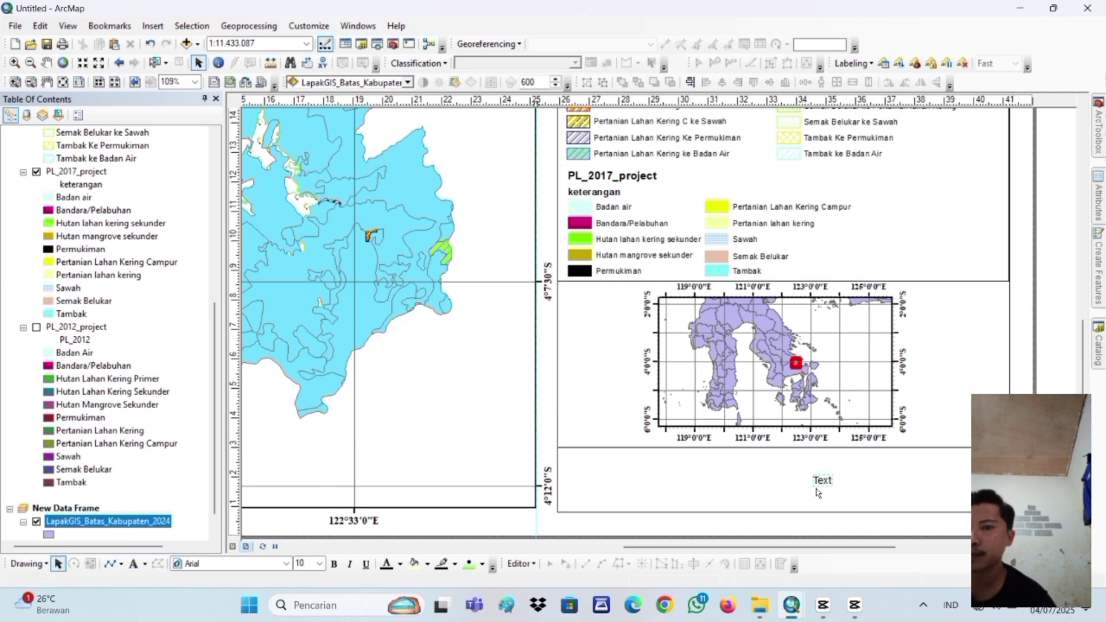
pyautogui.doubleClick(822, 481)
pyautogui.press('capslock')
pyautogui.write('La Ode Jaenal A')
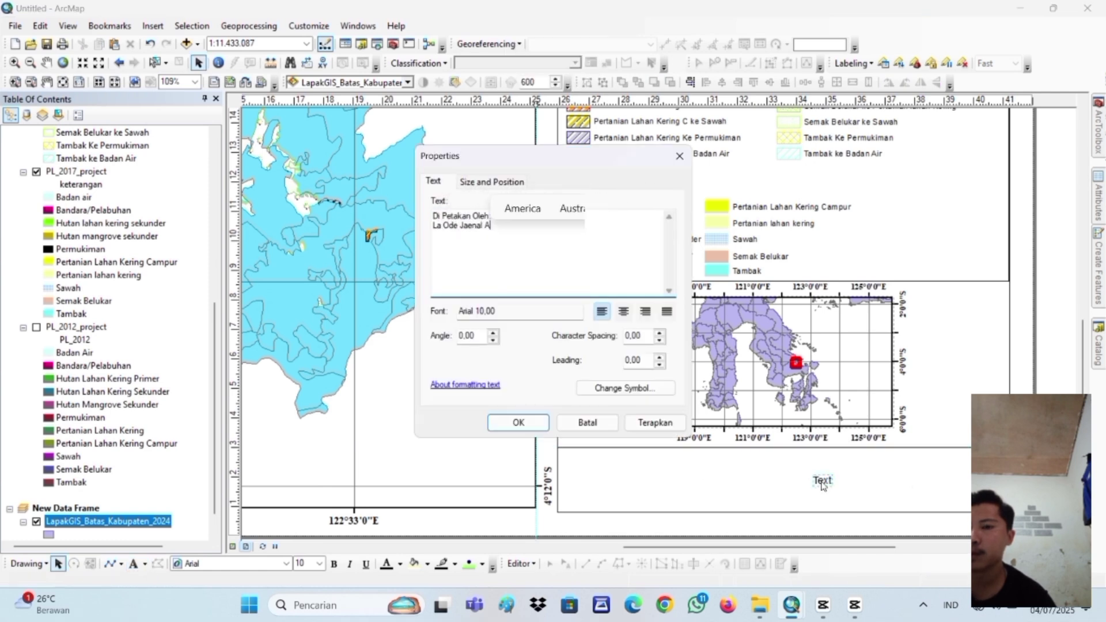
pyautogui.write('78')
pyautogui.click(519, 422)
pyautogui.click(153, 26)
pyautogui.click(198, 185)
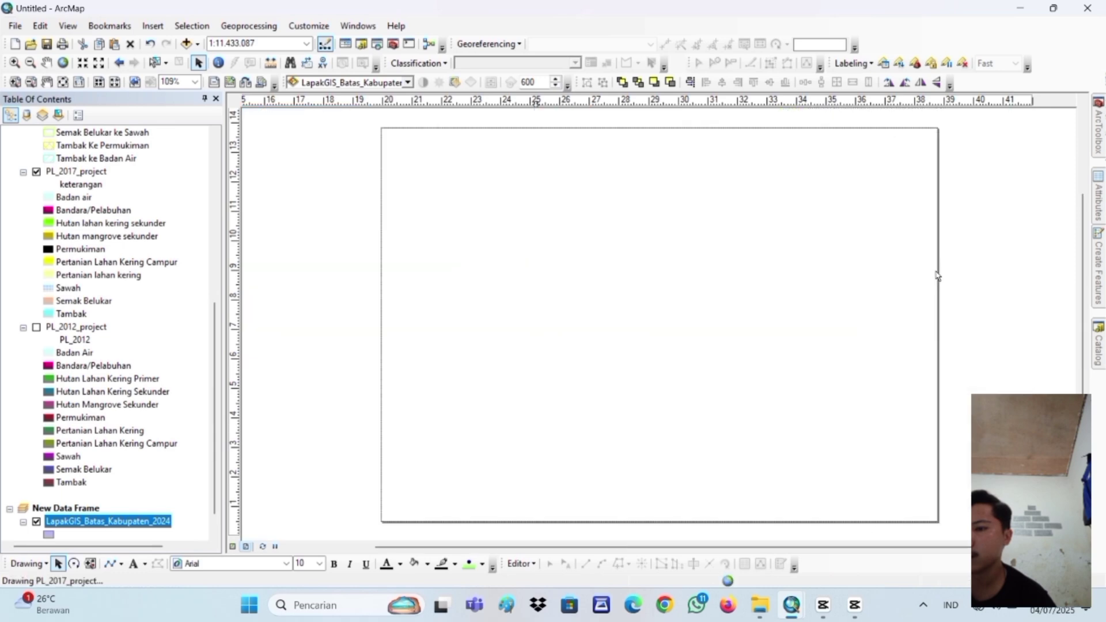